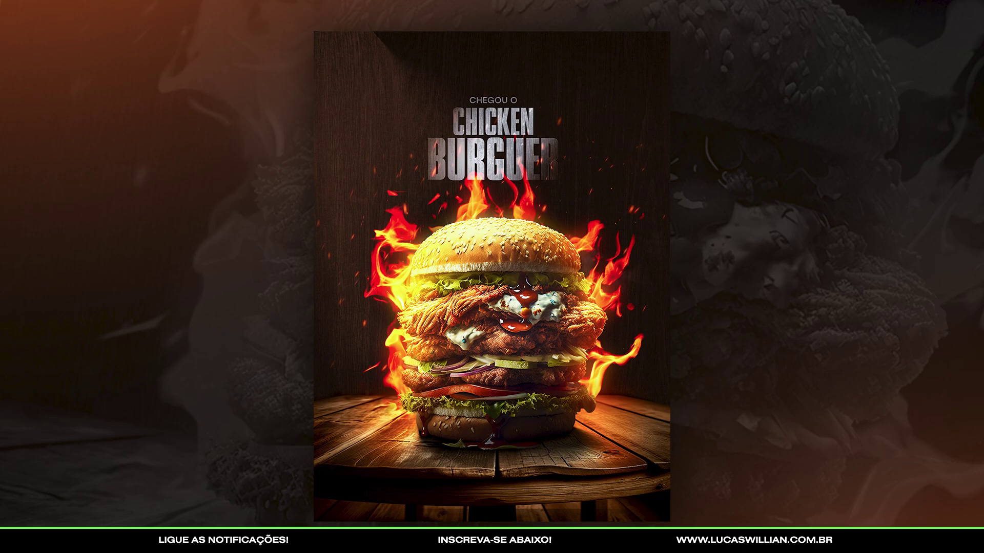
Scroll up through the #midjourney history to older generations.
{"action": "scroll", "coordinate": [441, 380], "scroll_direction": "down", "scroll_amount": 3}
{"action": "scroll", "coordinate": [440, 380], "scroll_direction": "up", "scroll_amount": 7}
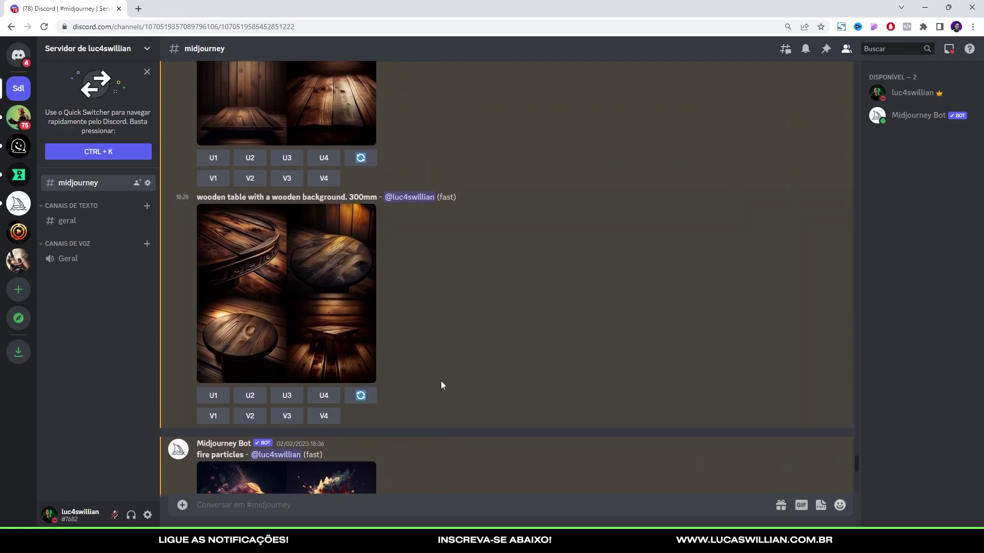
{"action": "scroll", "coordinate": [441, 385], "scroll_direction": "down", "scroll_amount": 5}
{"action": "scroll", "coordinate": [440, 386], "scroll_direction": "down", "scroll_amount": 2}
{"action": "scroll", "coordinate": [440, 385], "scroll_direction": "up", "scroll_amount": 10}
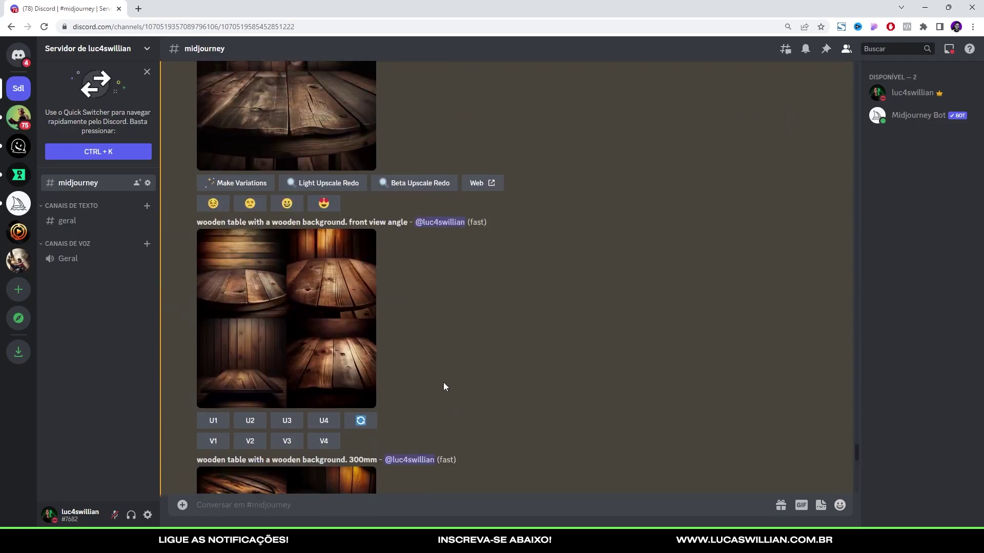
{"action": "scroll", "coordinate": [444, 386], "scroll_direction": "up", "scroll_amount": 5}
{"action": "scroll", "coordinate": [444, 386], "scroll_direction": "up", "scroll_amount": 5}
{"action": "scroll", "coordinate": [462, 429], "scroll_direction": "up", "scroll_amount": 5}
{"action": "scroll", "coordinate": [466, 478], "scroll_direction": "up", "scroll_amount": 3}
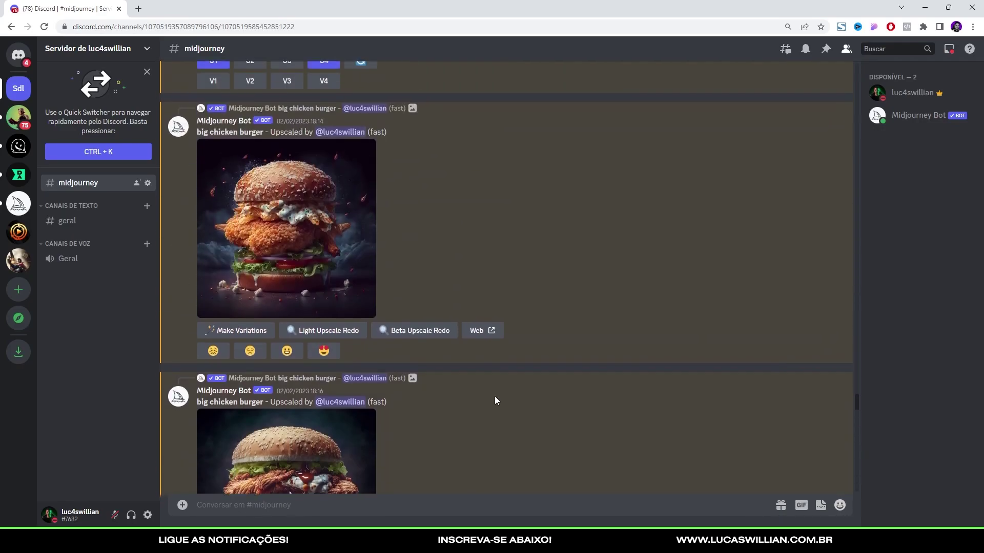
{"action": "scroll", "coordinate": [495, 398], "scroll_direction": "up", "scroll_amount": 5}
{"action": "scroll", "coordinate": [494, 398], "scroll_direction": "up", "scroll_amount": 5}
{"action": "scroll", "coordinate": [493, 399], "scroll_direction": "up", "scroll_amount": 5}
{"action": "scroll", "coordinate": [493, 400], "scroll_direction": "up", "scroll_amount": 5}
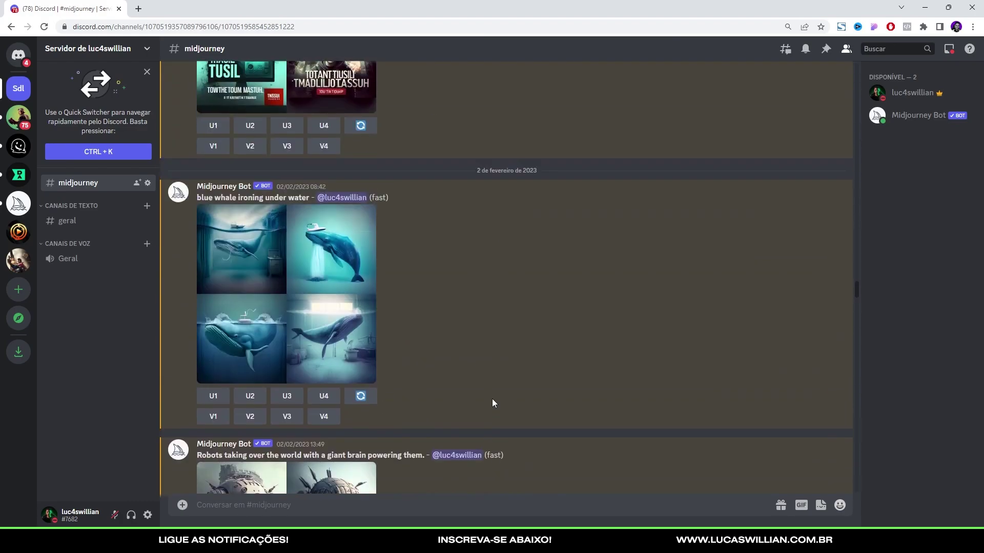
{"action": "scroll", "coordinate": [492, 398], "scroll_direction": "up", "scroll_amount": 5}
{"action": "scroll", "coordinate": [492, 403], "scroll_direction": "up", "scroll_amount": 5}
{"action": "scroll", "coordinate": [492, 407], "scroll_direction": "up", "scroll_amount": 5}
{"action": "scroll", "coordinate": [492, 410], "scroll_direction": "up", "scroll_amount": 2}
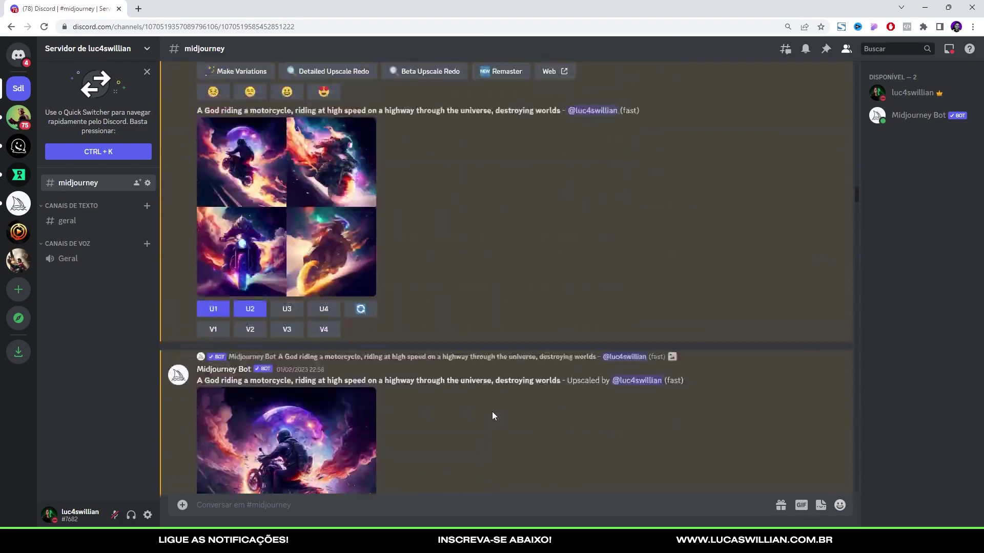
{"action": "scroll", "coordinate": [492, 415], "scroll_direction": "up", "scroll_amount": 5}
{"action": "scroll", "coordinate": [490, 417], "scroll_direction": "up", "scroll_amount": 5}
{"action": "scroll", "coordinate": [486, 402], "scroll_direction": "up", "scroll_amount": 5}
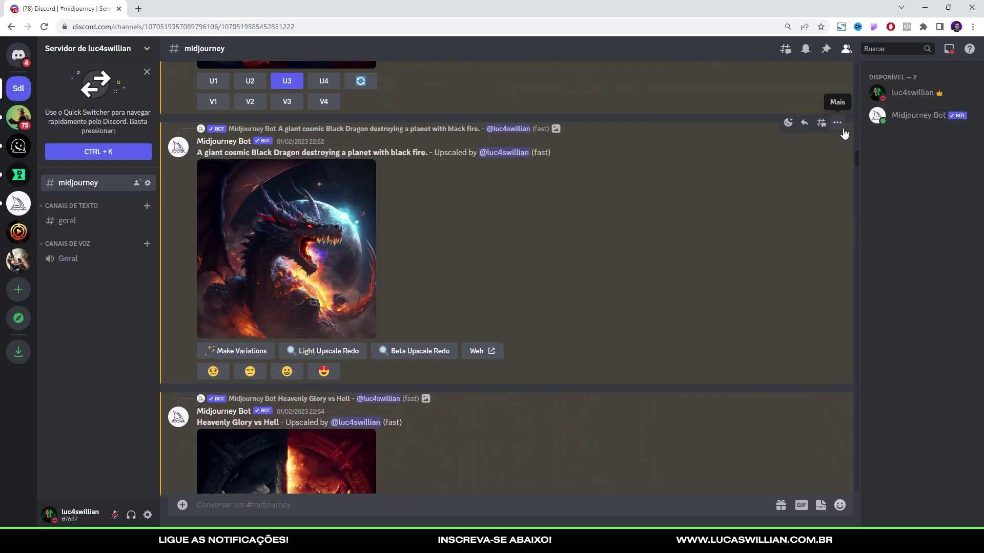
{"action": "mouse_move", "coordinate": [857, 150]}
{"action": "left_mouse_down"}
{"action": "mouse_move", "coordinate": [857, 65]}
{"action": "mouse_move", "coordinate": [864, 90]}
{"action": "mouse_move", "coordinate": [819, 106]}
{"action": "left_mouse_up"}
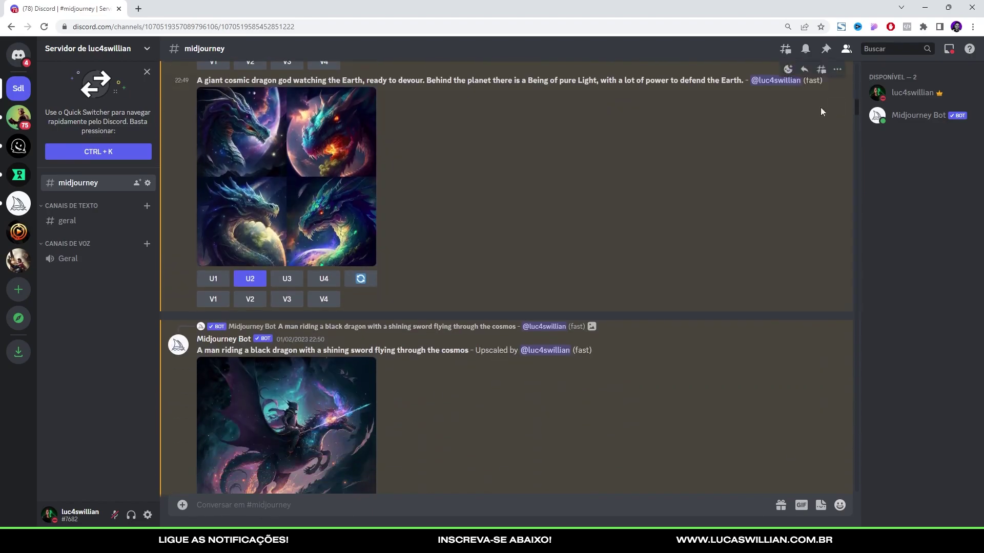
{"action": "scroll", "coordinate": [552, 225], "scroll_direction": "down", "scroll_amount": 4}
{"action": "scroll", "coordinate": [539, 222], "scroll_direction": "down", "scroll_amount": 10}
{"action": "scroll", "coordinate": [315, 232], "scroll_direction": "up", "scroll_amount": 2}
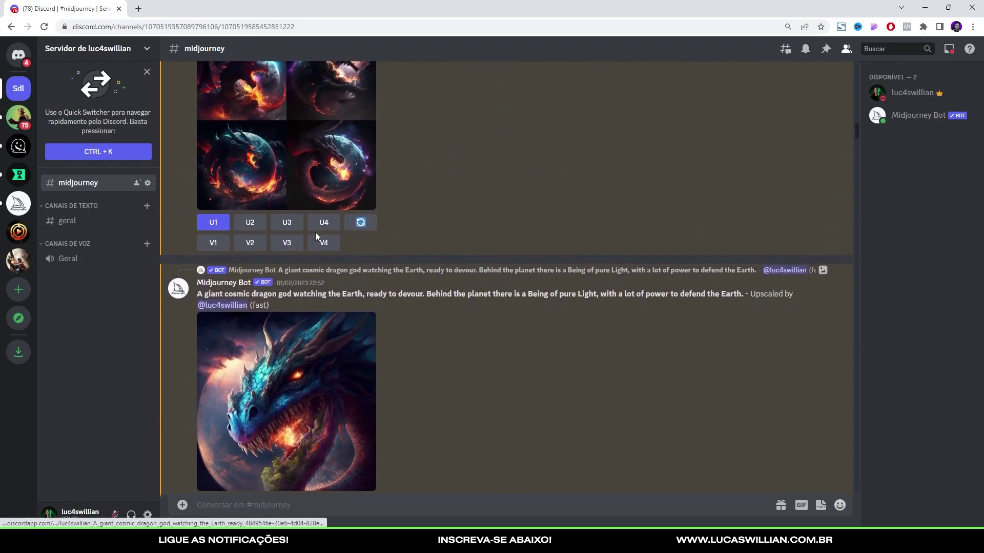
Preview a cosmic dragon grid, then scroll back down toward the chicken burger posts.
{"action": "left_click", "coordinate": [335, 167]}
{"action": "left_click", "coordinate": [754, 141]}
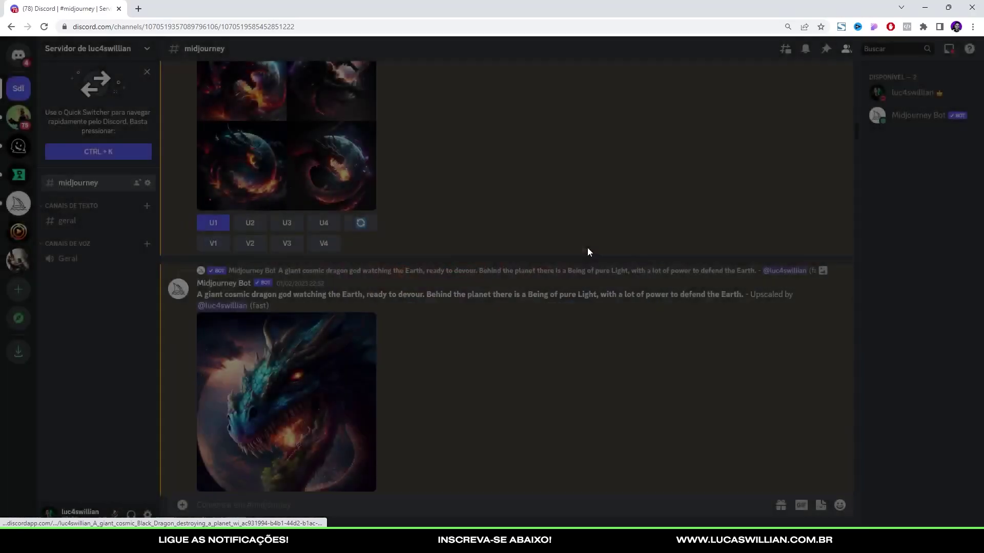
{"action": "scroll", "coordinate": [587, 247], "scroll_direction": "down", "scroll_amount": 5}
{"action": "scroll", "coordinate": [425, 203], "scroll_direction": "down", "scroll_amount": 10}
{"action": "scroll", "coordinate": [425, 202], "scroll_direction": "down", "scroll_amount": 10}
{"action": "scroll", "coordinate": [425, 202], "scroll_direction": "down", "scroll_amount": 10}
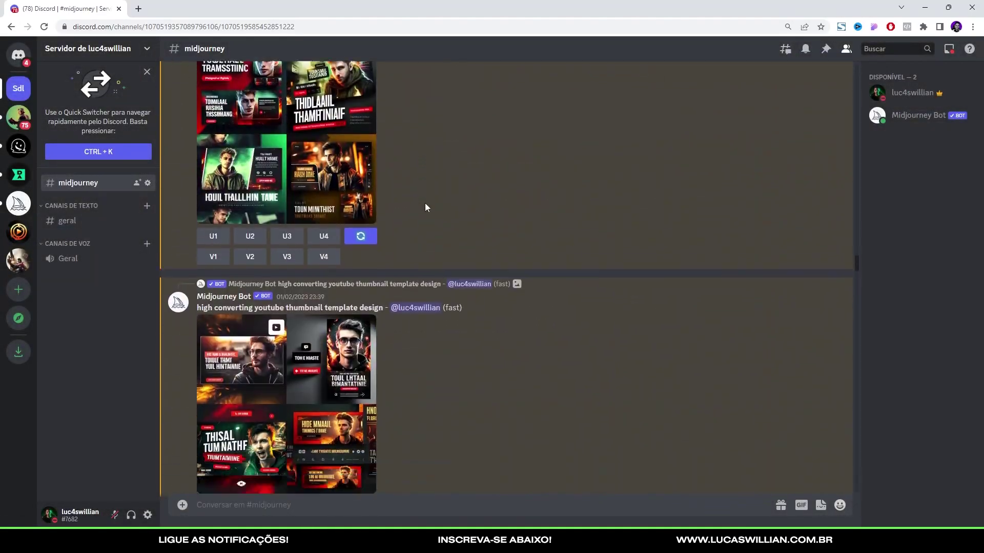
{"action": "scroll", "coordinate": [425, 203], "scroll_direction": "down", "scroll_amount": 10}
{"action": "scroll", "coordinate": [425, 203], "scroll_direction": "down", "scroll_amount": 10}
{"action": "scroll", "coordinate": [507, 199], "scroll_direction": "down", "scroll_amount": 10}
{"action": "scroll", "coordinate": [327, 252], "scroll_direction": "down", "scroll_amount": 10}
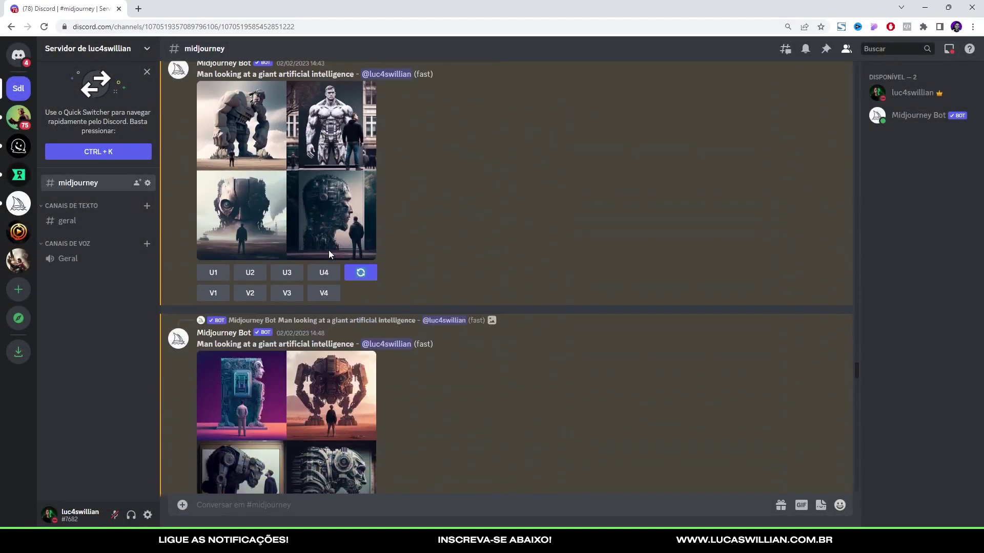
{"action": "scroll", "coordinate": [327, 250], "scroll_direction": "down", "scroll_amount": 10}
{"action": "scroll", "coordinate": [330, 251], "scroll_direction": "up", "scroll_amount": 1}
Enlarge and inspect the big chicken burger four-image grid, then browse nearby posts.
{"action": "left_click", "coordinate": [333, 256]}
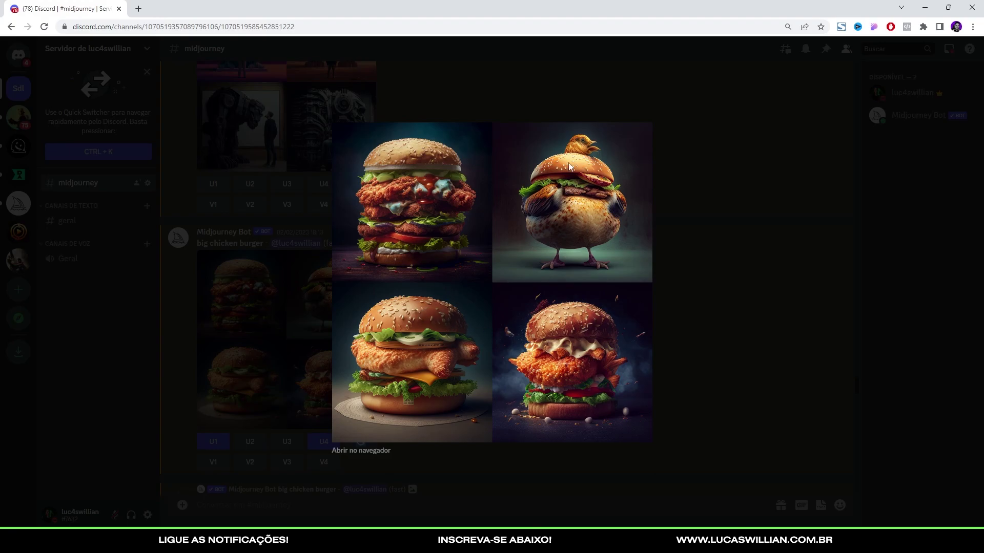
{"action": "left_click", "coordinate": [655, 201]}
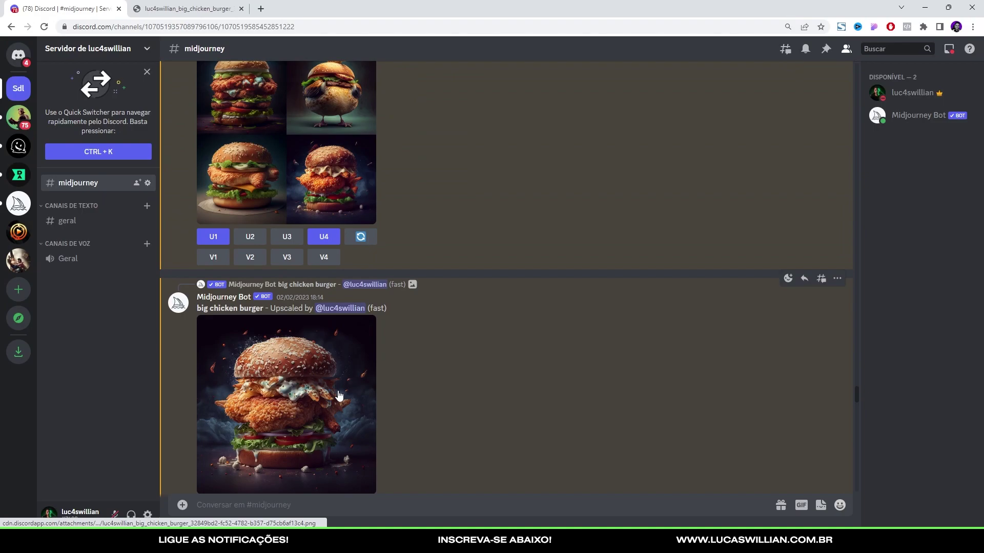
{"action": "scroll", "coordinate": [338, 395], "scroll_direction": "up", "scroll_amount": 2}
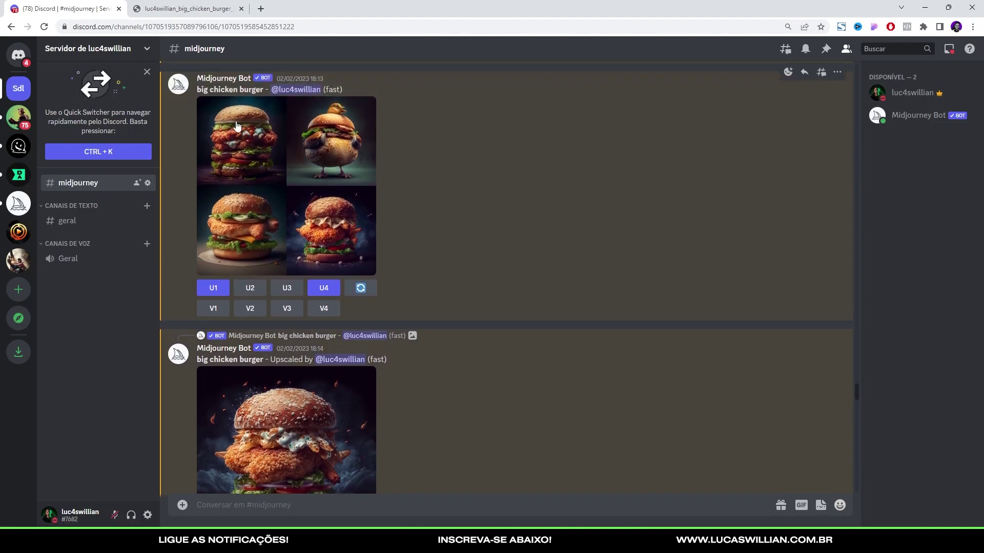
{"action": "scroll", "coordinate": [330, 221], "scroll_direction": "down", "scroll_amount": 2}
{"action": "scroll", "coordinate": [331, 221], "scroll_direction": "down", "scroll_amount": 2}
{"action": "scroll", "coordinate": [331, 221], "scroll_direction": "up", "scroll_amount": 2}
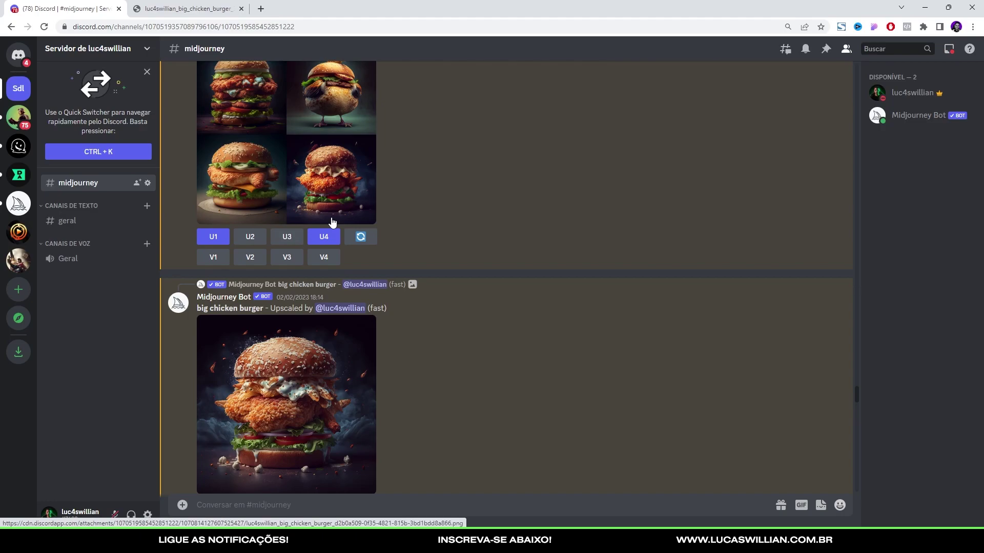
{"action": "scroll", "coordinate": [419, 260], "scroll_direction": "down", "scroll_amount": 1}
{"action": "scroll", "coordinate": [417, 263], "scroll_direction": "up", "scroll_amount": 3}
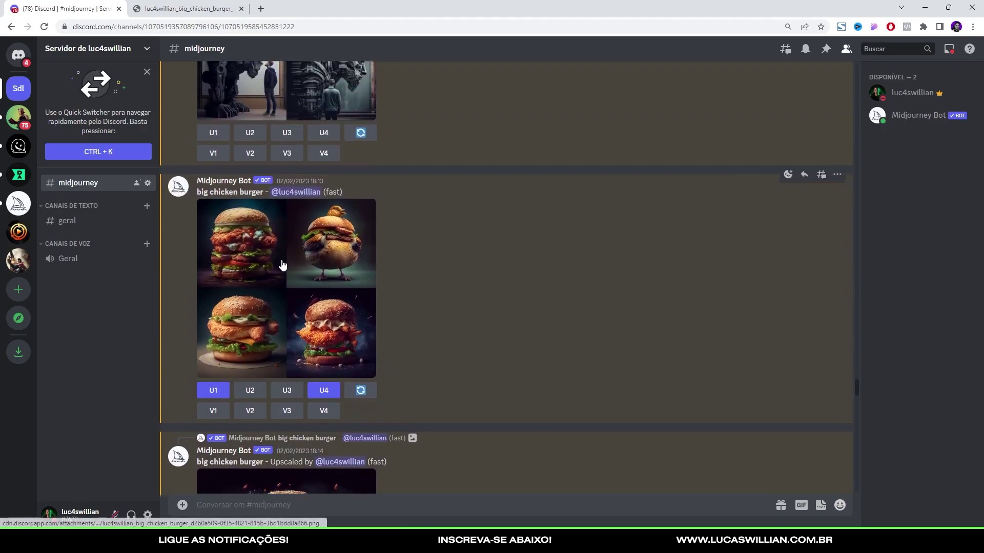
{"action": "scroll", "coordinate": [281, 260], "scroll_direction": "down", "scroll_amount": 2}
{"action": "scroll", "coordinate": [281, 259], "scroll_direction": "down", "scroll_amount": 2}
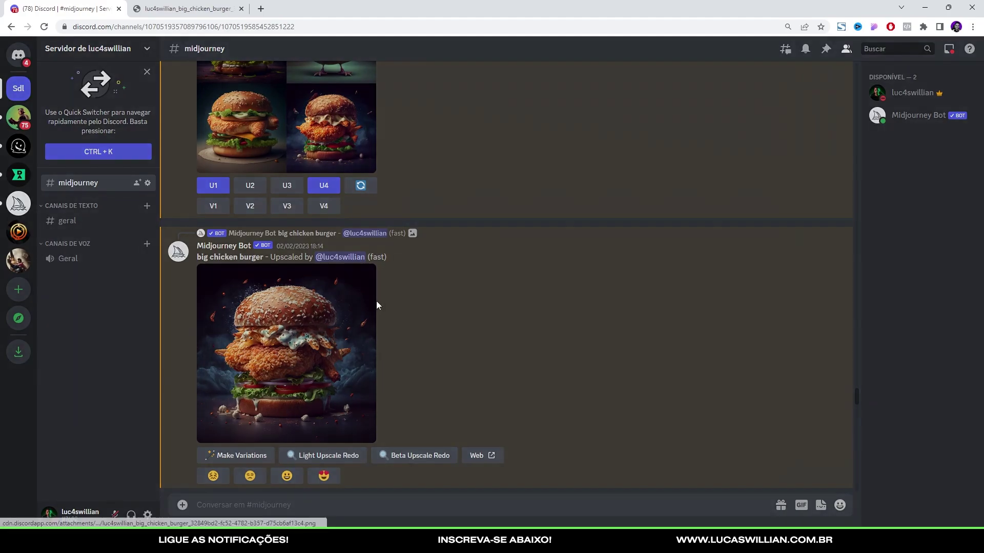
Preview the upscaled chicken burger and the four-image burger grid in turn.
{"action": "left_click", "coordinate": [374, 300]}
{"action": "left_click", "coordinate": [313, 205]}
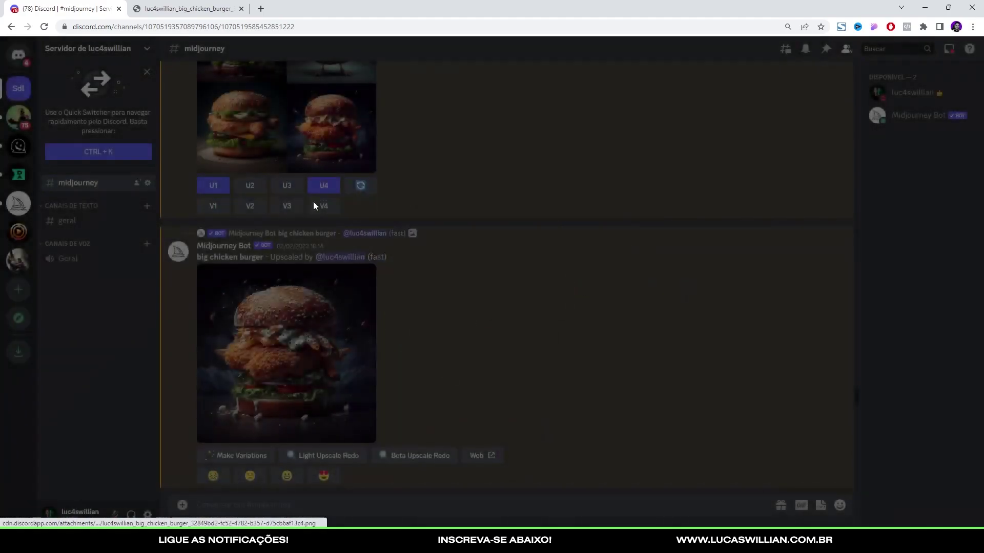
{"action": "left_click", "coordinate": [333, 128]}
{"action": "left_click", "coordinate": [588, 297]}
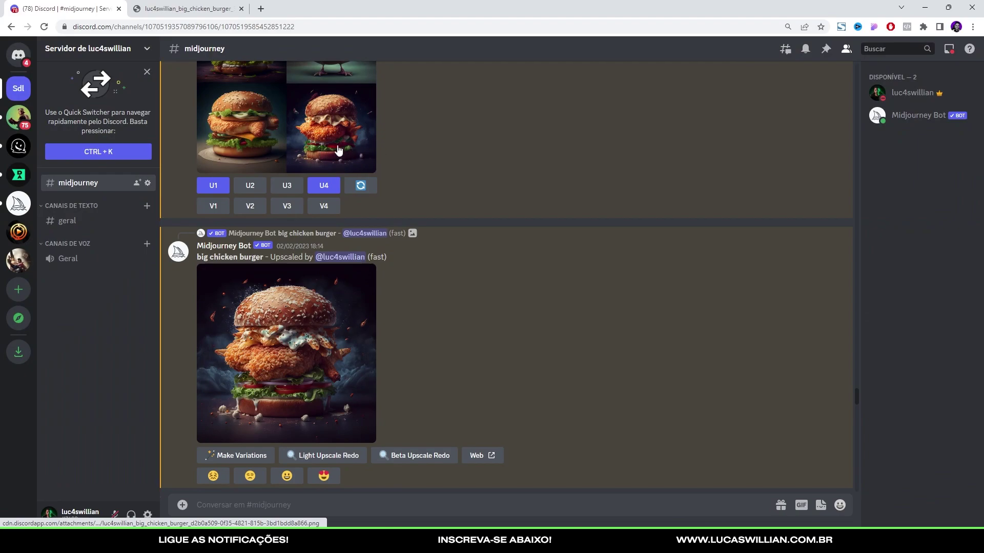
{"action": "scroll", "coordinate": [202, 405], "scroll_direction": "down", "scroll_amount": 5}
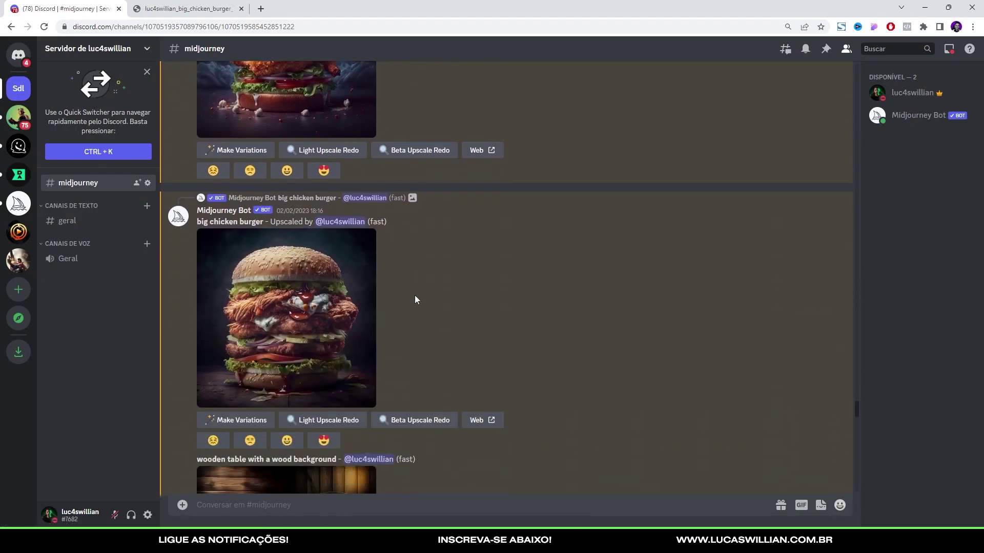
{"action": "scroll", "coordinate": [294, 354], "scroll_direction": "up", "scroll_amount": 5}
{"action": "scroll", "coordinate": [295, 358], "scroll_direction": "up", "scroll_amount": 2}
{"action": "scroll", "coordinate": [296, 357], "scroll_direction": "down", "scroll_amount": 5}
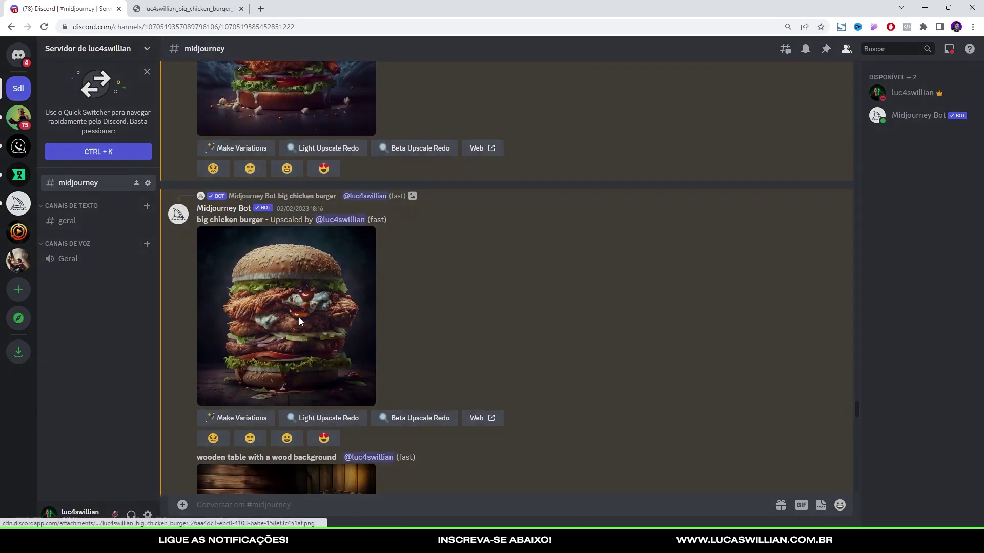
Enlarge the 18:16 upscaled burger, then recheck the four-image grid.
{"action": "left_click", "coordinate": [299, 317]}
{"action": "left_click", "coordinate": [704, 272]}
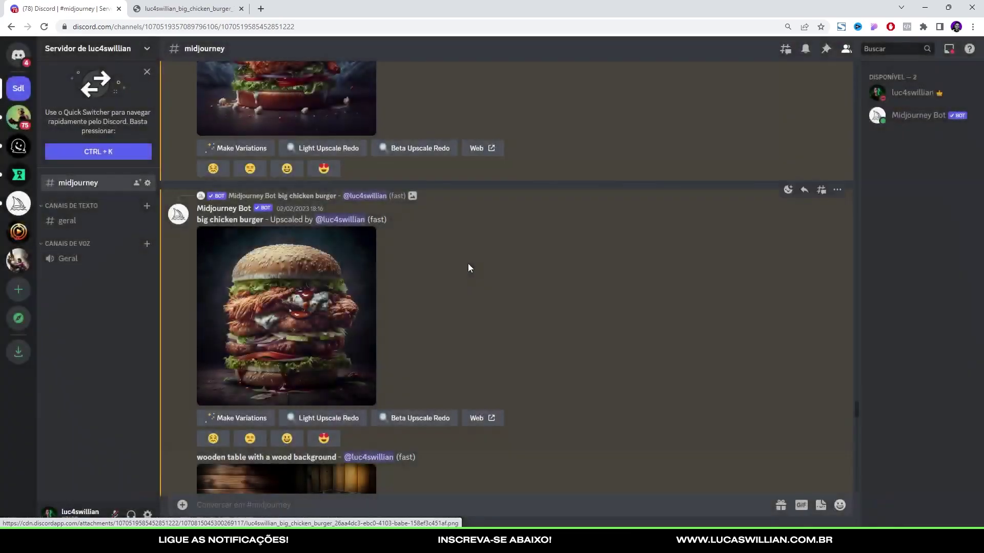
{"action": "scroll", "coordinate": [468, 256], "scroll_direction": "up", "scroll_amount": 5}
{"action": "left_click", "coordinate": [319, 107]}
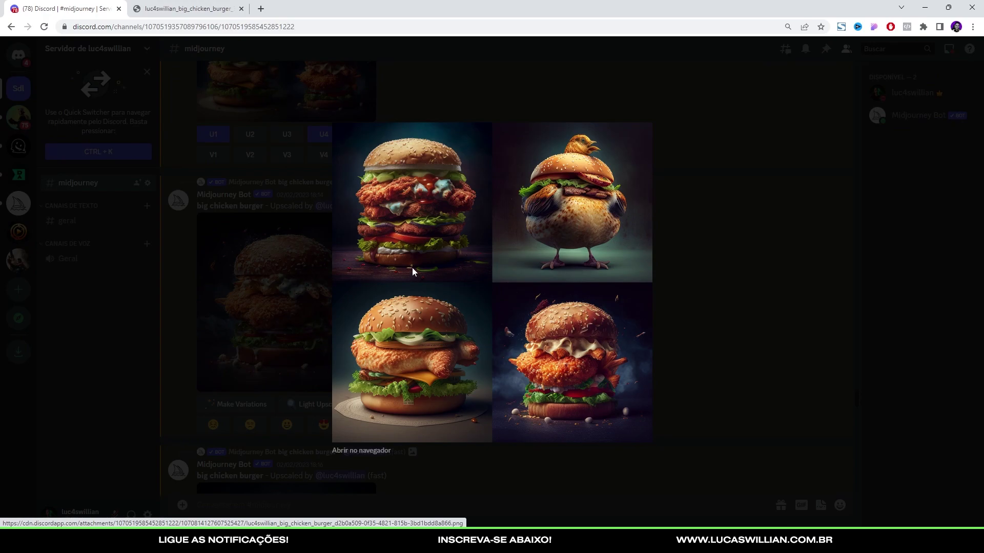
{"action": "key", "text": "Escape"}
{"action": "scroll", "coordinate": [373, 251], "scroll_direction": "down", "scroll_amount": 5}
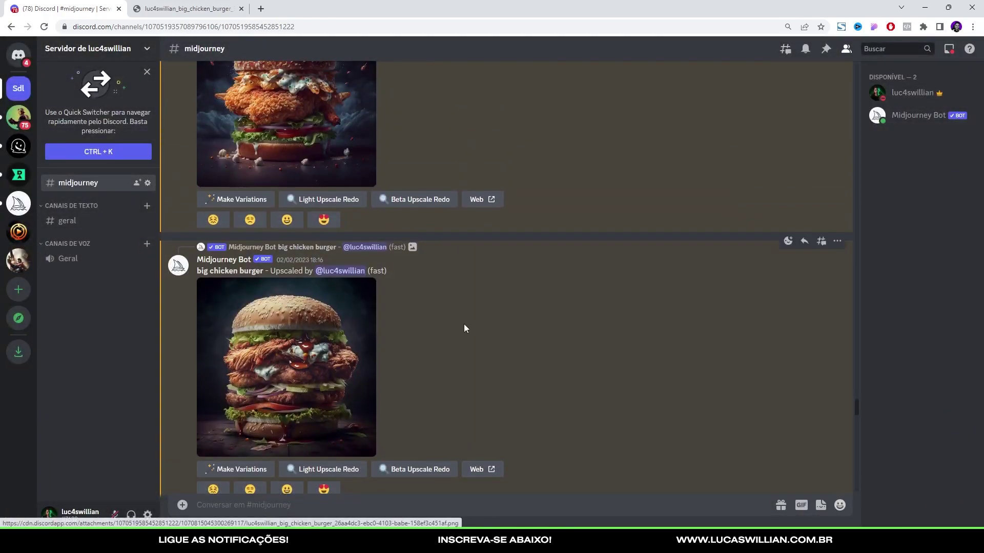
Open the 18:16 upscaled burger full size in a browser tab and return to Discord.
{"action": "left_click", "coordinate": [295, 323]}
{"action": "left_click", "coordinate": [527, 305]}
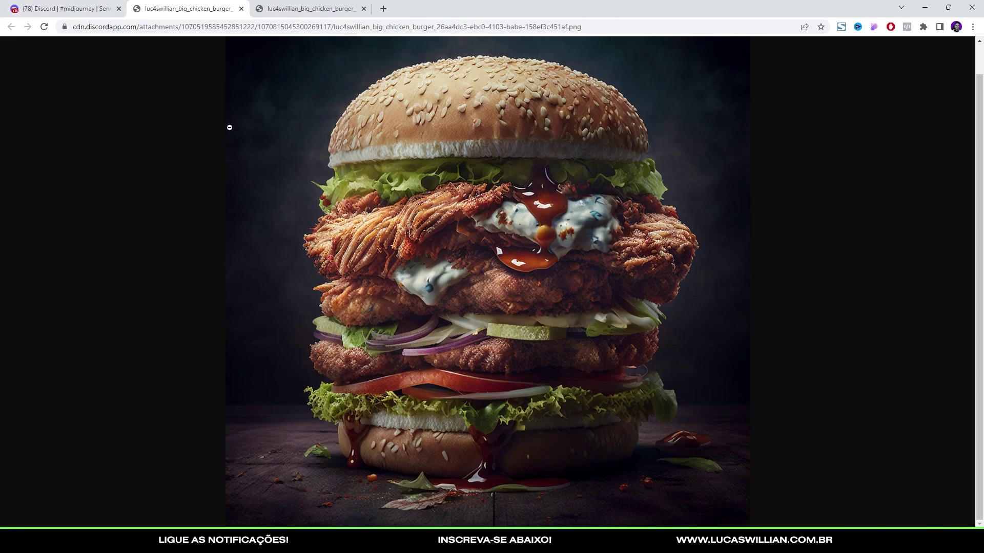
{"action": "left_click", "coordinate": [67, 8]}
{"action": "key", "text": "Escape"}
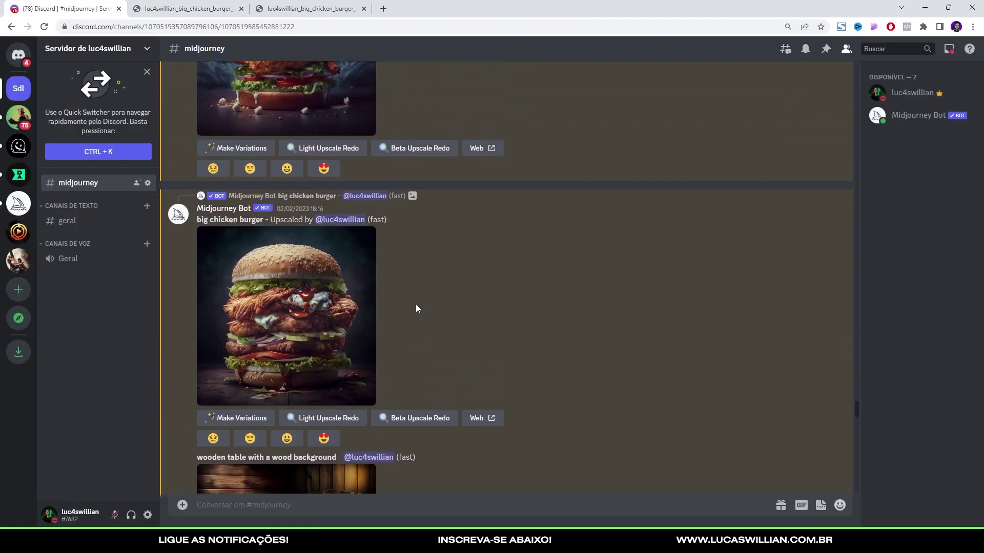
Scroll through the #midjourney chat to find the upscaled wooden table image.
{"action": "scroll", "coordinate": [416, 307], "scroll_direction": "down", "scroll_amount": 5}
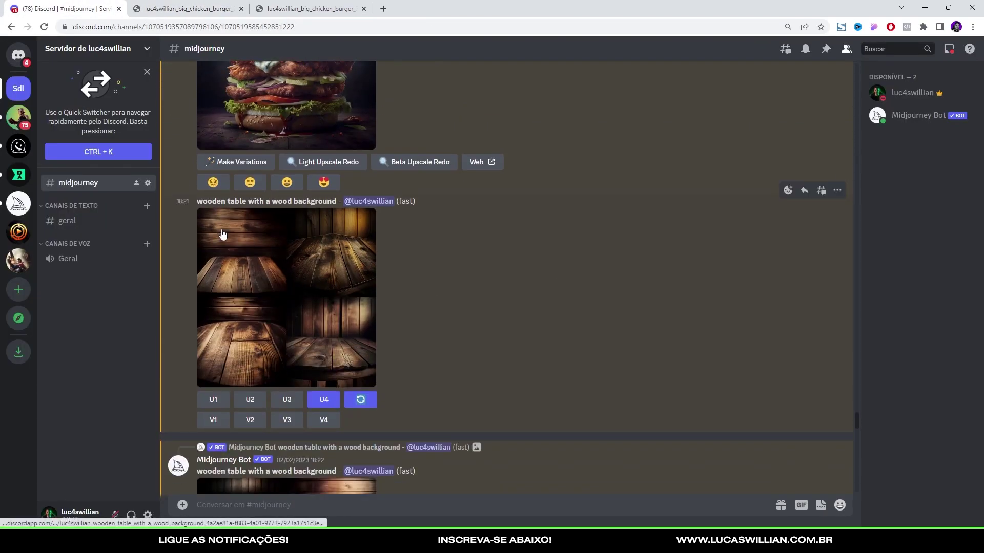
{"action": "scroll", "coordinate": [300, 263], "scroll_direction": "down", "scroll_amount": 2}
{"action": "scroll", "coordinate": [300, 272], "scroll_direction": "up", "scroll_amount": 4}
{"action": "scroll", "coordinate": [271, 296], "scroll_direction": "up", "scroll_amount": 3}
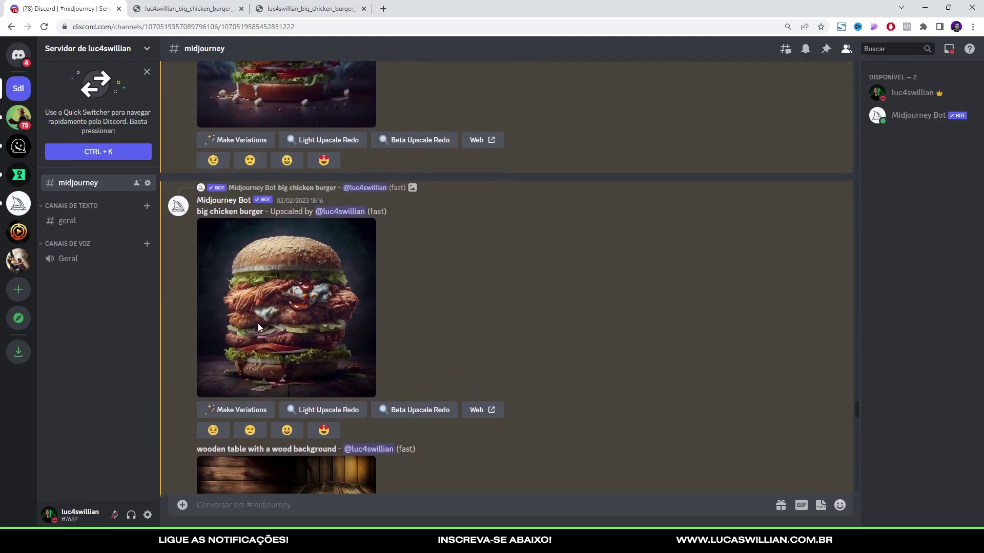
{"action": "scroll", "coordinate": [258, 326], "scroll_direction": "down", "scroll_amount": 2}
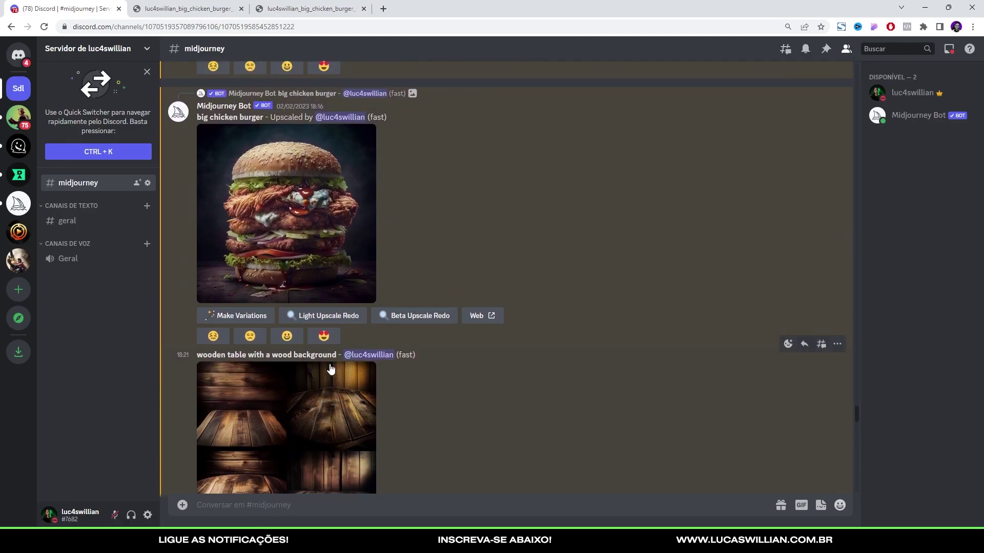
{"action": "scroll", "coordinate": [389, 333], "scroll_direction": "down", "scroll_amount": 3}
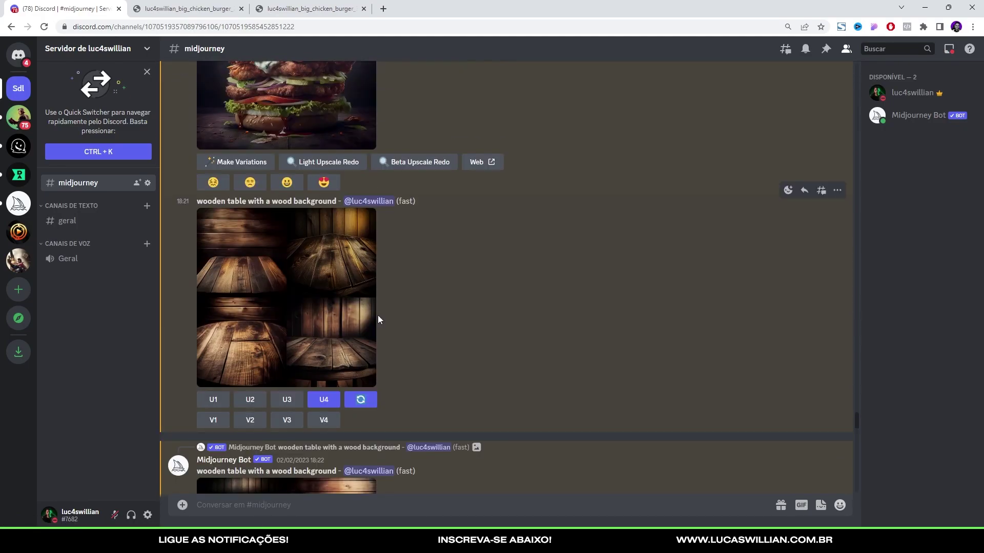
{"action": "scroll", "coordinate": [390, 282], "scroll_direction": "down", "scroll_amount": 3}
{"action": "scroll", "coordinate": [410, 241], "scroll_direction": "down", "scroll_amount": 2}
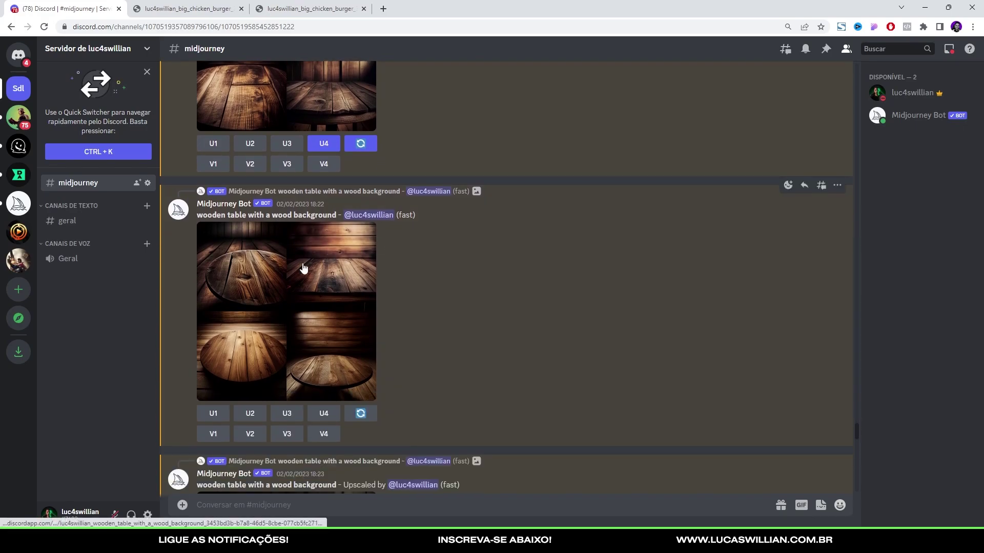
{"action": "scroll", "coordinate": [455, 419], "scroll_direction": "down", "scroll_amount": 2}
{"action": "scroll", "coordinate": [324, 334], "scroll_direction": "up", "scroll_amount": 2}
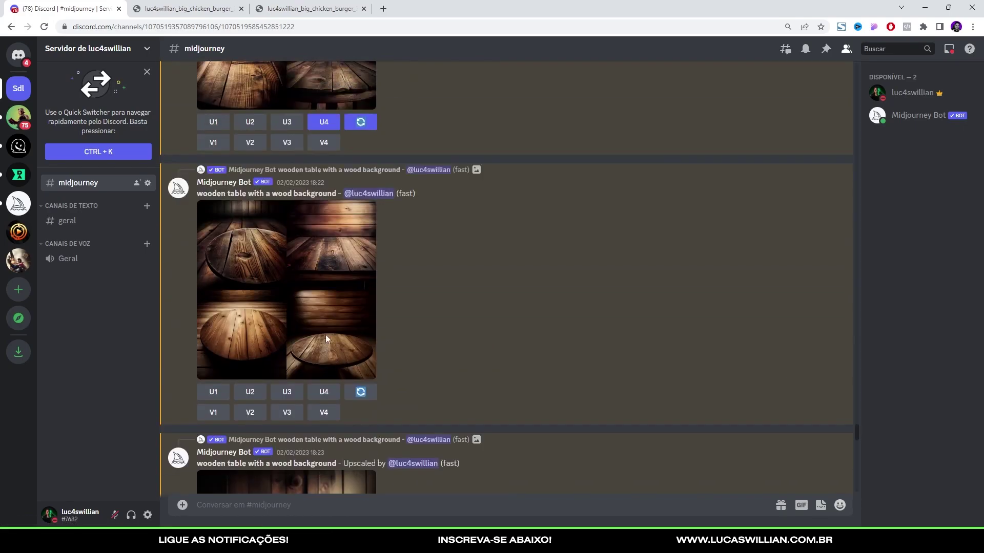
{"action": "scroll", "coordinate": [294, 210], "scroll_direction": "up", "scroll_amount": 2}
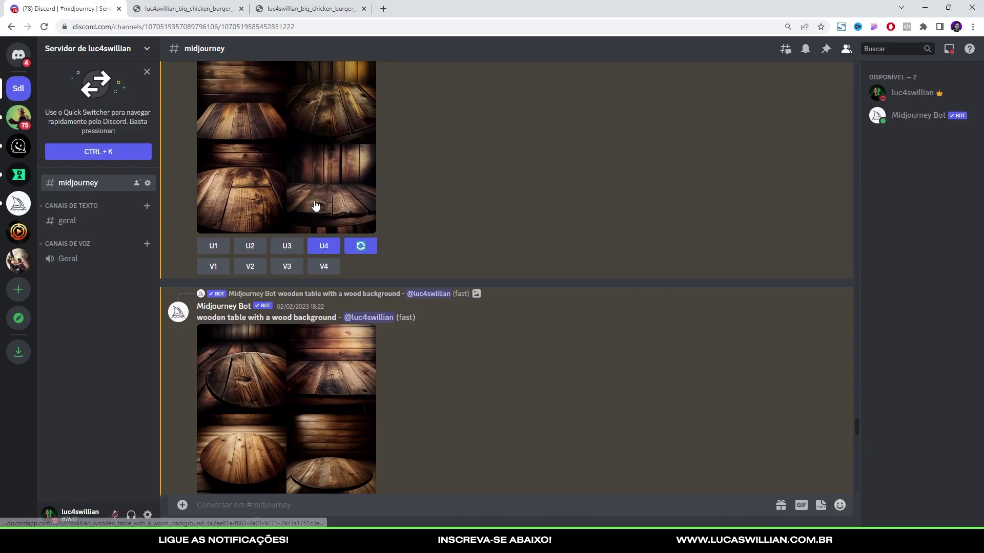
{"action": "scroll", "coordinate": [367, 220], "scroll_direction": "down", "scroll_amount": 5}
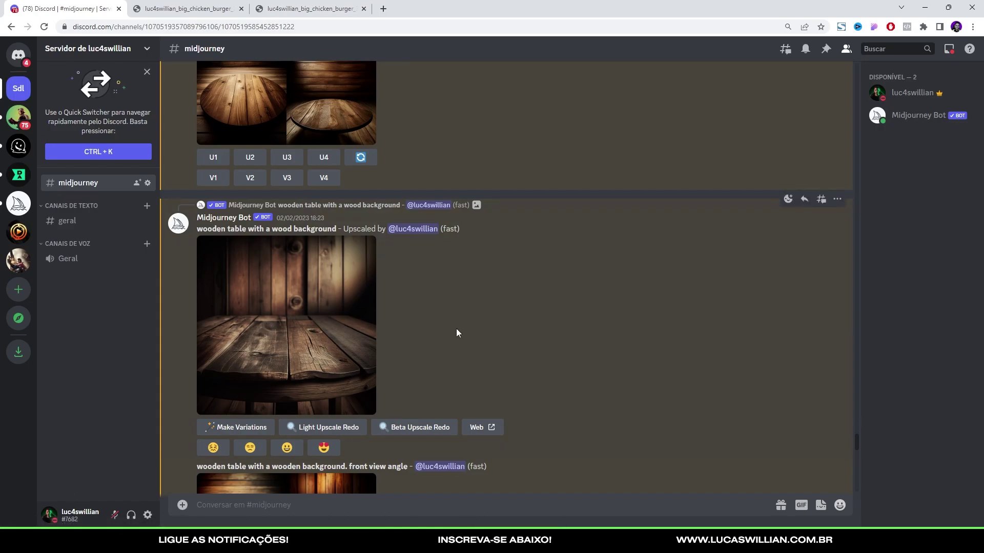
{"action": "scroll", "coordinate": [456, 328], "scroll_direction": "down", "scroll_amount": 3}
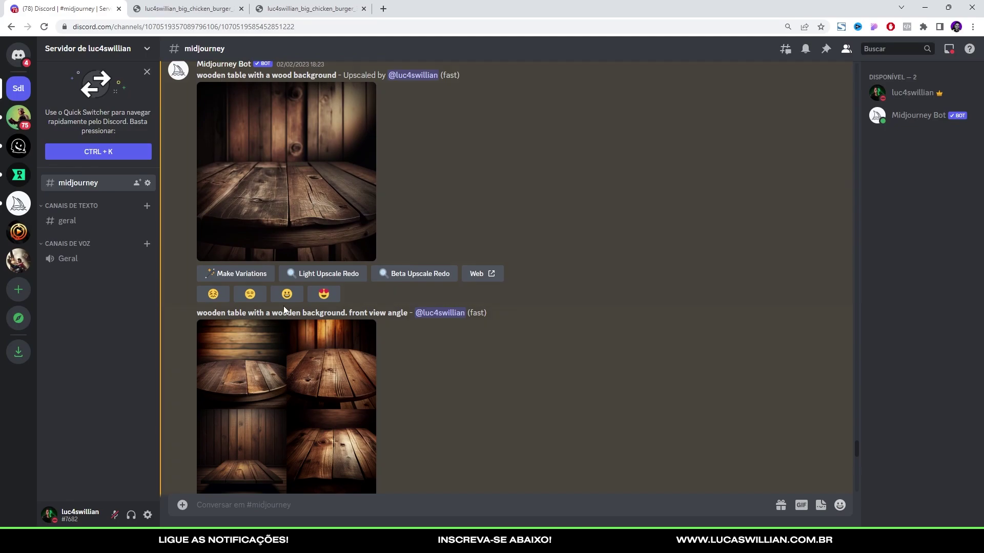
{"action": "scroll", "coordinate": [283, 306], "scroll_direction": "up", "scroll_amount": 2}
Enlarge and review the upscaled wooden table image, then scroll back up the chat.
{"action": "left_click", "coordinate": [303, 310]}
{"action": "left_click", "coordinate": [301, 237]}
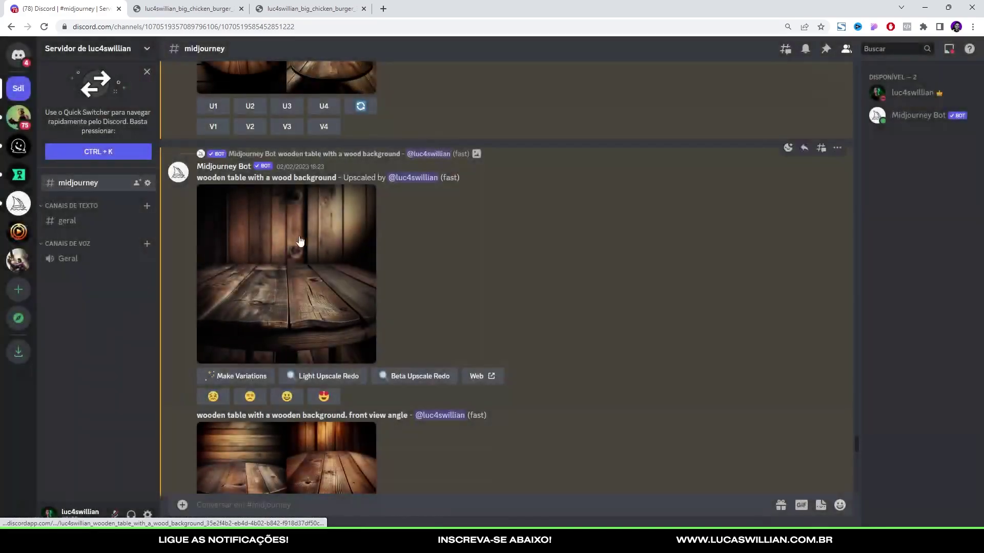
{"action": "scroll", "coordinate": [301, 237], "scroll_direction": "down", "scroll_amount": 6}
{"action": "scroll", "coordinate": [300, 236], "scroll_direction": "down", "scroll_amount": 2}
{"action": "scroll", "coordinate": [526, 287], "scroll_direction": "down", "scroll_amount": 6}
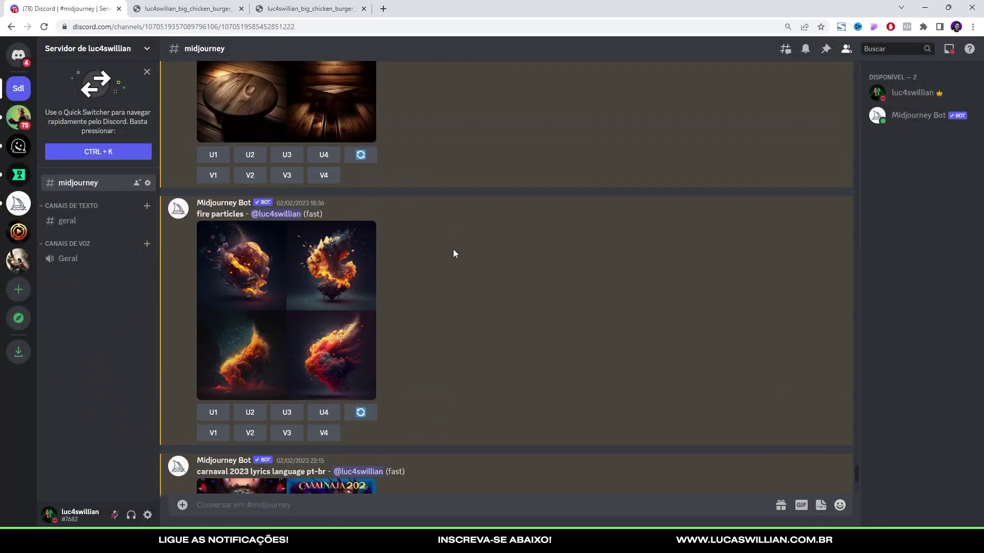
{"action": "scroll", "coordinate": [453, 249], "scroll_direction": "up", "scroll_amount": 6}
{"action": "scroll", "coordinate": [321, 374], "scroll_direction": "up", "scroll_amount": 3}
{"action": "scroll", "coordinate": [321, 374], "scroll_direction": "up", "scroll_amount": 5}
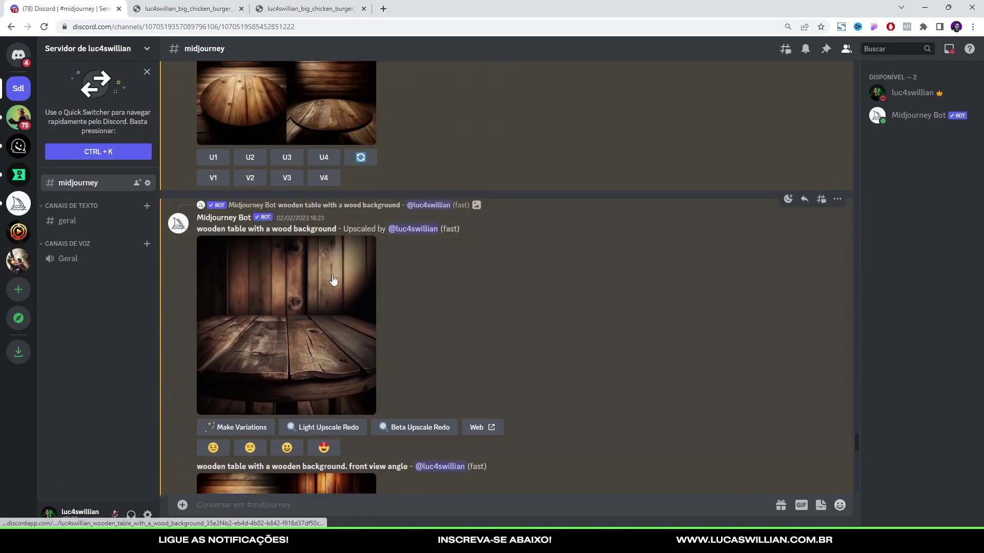
{"action": "scroll", "coordinate": [501, 245], "scroll_direction": "up", "scroll_amount": 5}
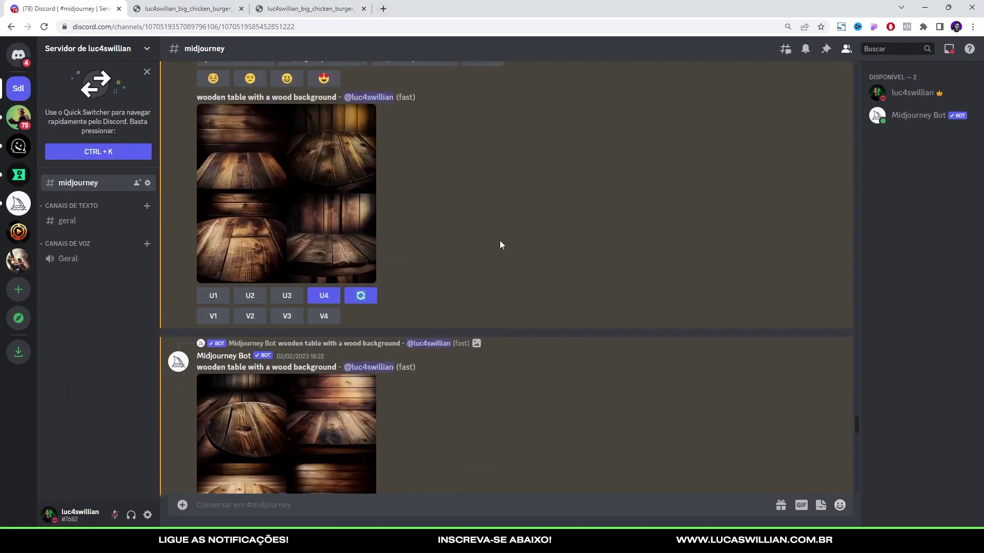
{"action": "scroll", "coordinate": [500, 241], "scroll_direction": "up", "scroll_amount": 5}
{"action": "scroll", "coordinate": [497, 241], "scroll_direction": "up", "scroll_amount": 1}
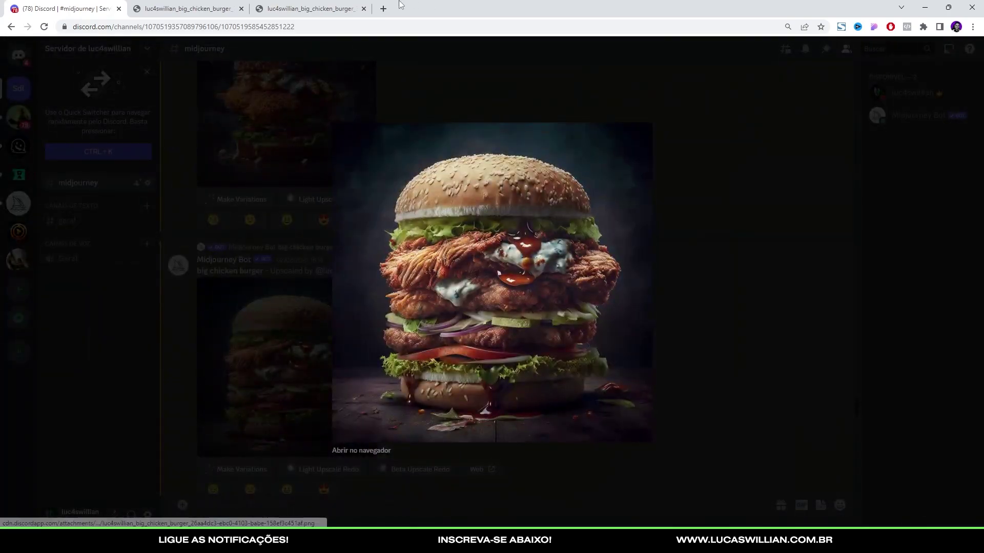
Open the Canva website in a new browser tab.
{"action": "left_click", "coordinate": [389, 7]}
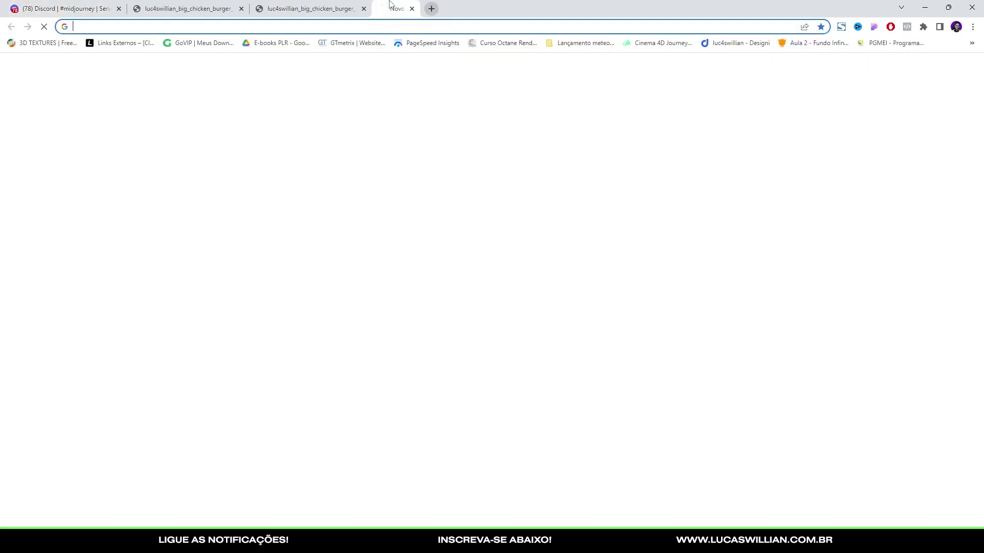
{"action": "type", "text": "can"}
{"action": "key", "text": "Return"}
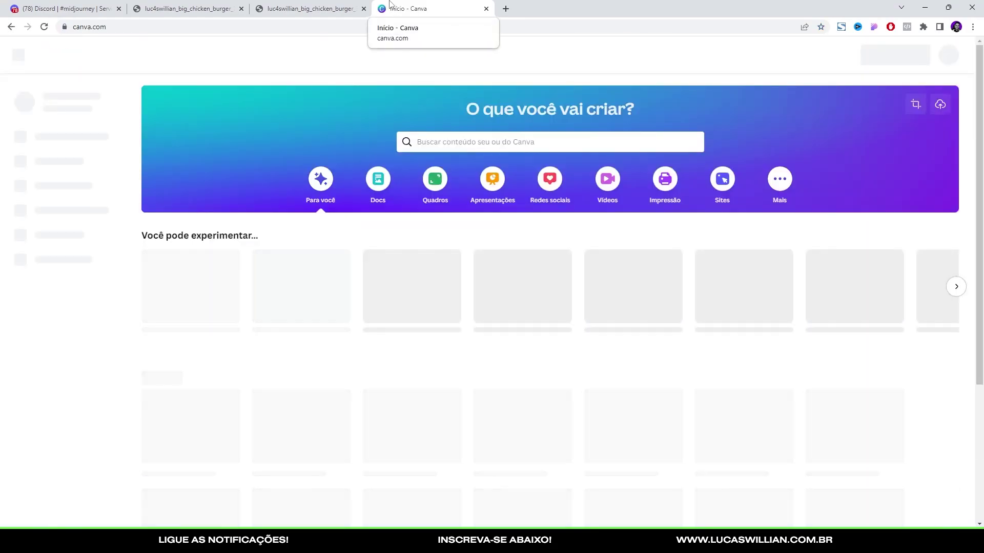
Paste the burger into the 1920 × 1080 Canva design, position it, and open Editar imagem.
{"action": "key", "text": "ctrl+v"}
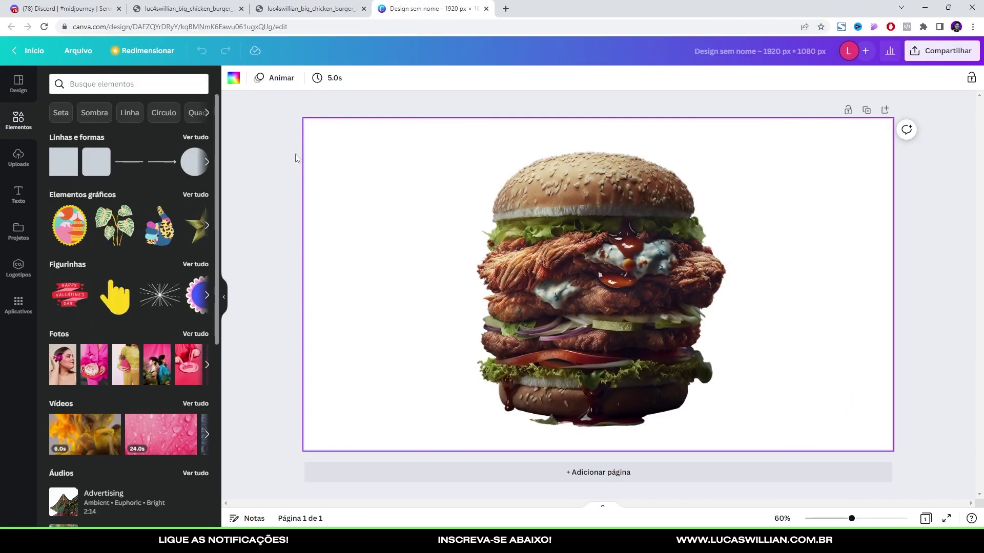
{"action": "left_click_drag", "start_coordinate": [710, 265], "coordinate": [684, 256]}
{"action": "left_click_drag", "start_coordinate": [753, 275], "coordinate": [780, 283]}
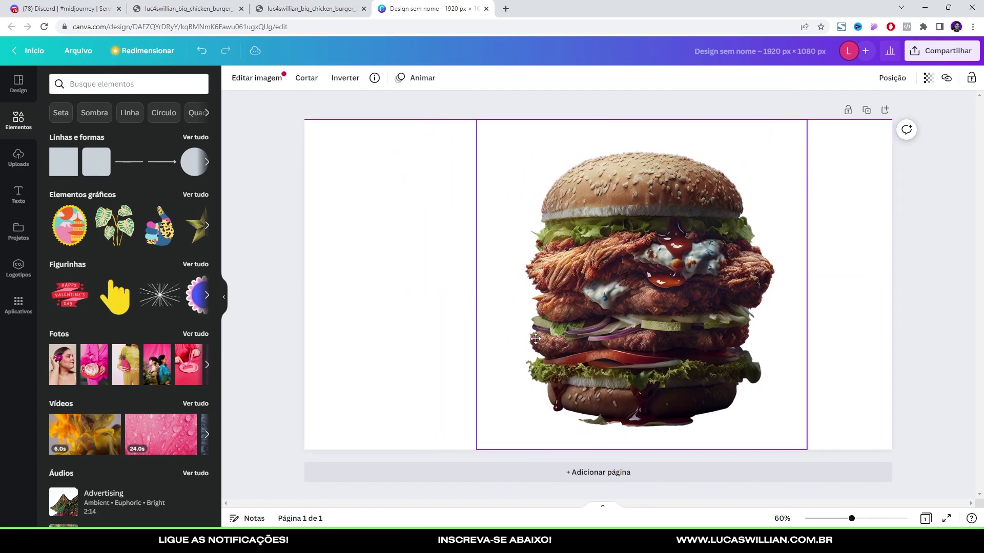
{"action": "left_click", "coordinate": [598, 214]}
{"action": "left_click", "coordinate": [257, 78]}
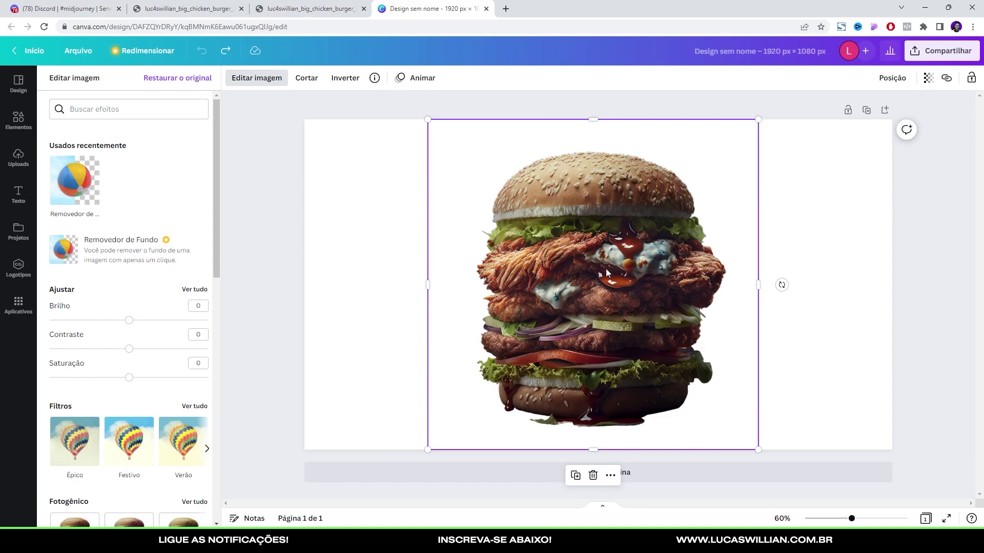
Compare the Canva cut-out against the original burger image tab.
{"action": "left_click", "coordinate": [189, 8]}
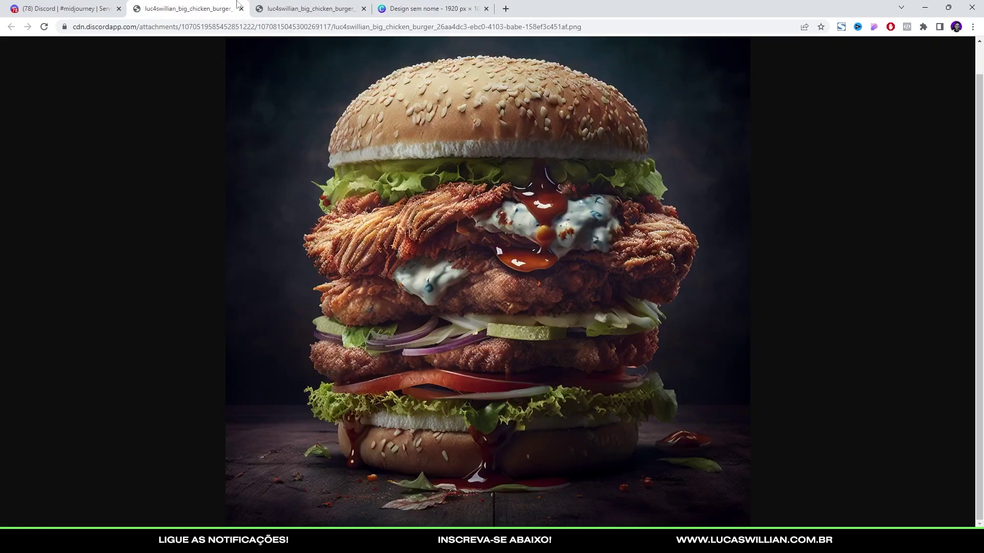
{"action": "scroll", "coordinate": [622, 100], "scroll_direction": "up", "scroll_amount": 1}
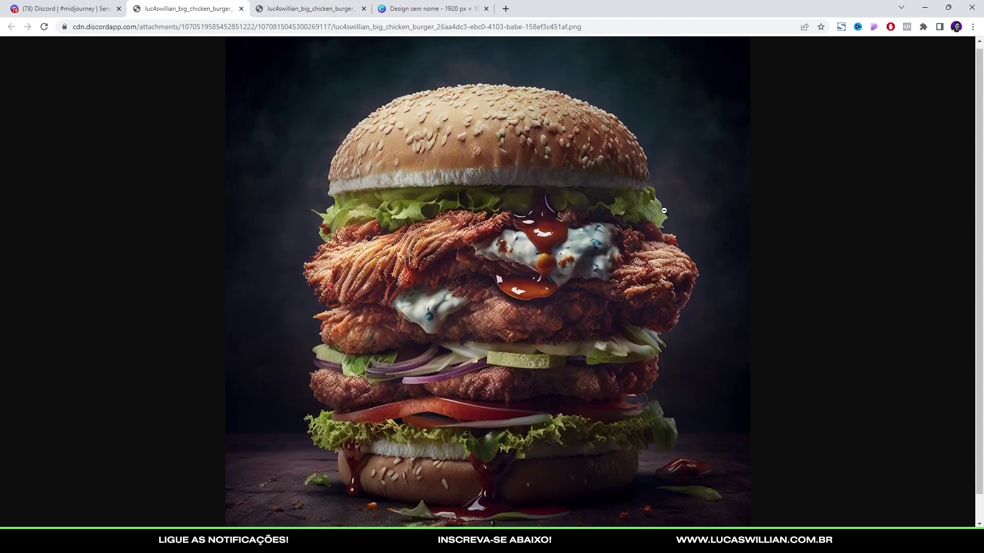
{"action": "scroll", "coordinate": [626, 370], "scroll_direction": "down", "scroll_amount": 1}
{"action": "left_click", "coordinate": [428, 9]}
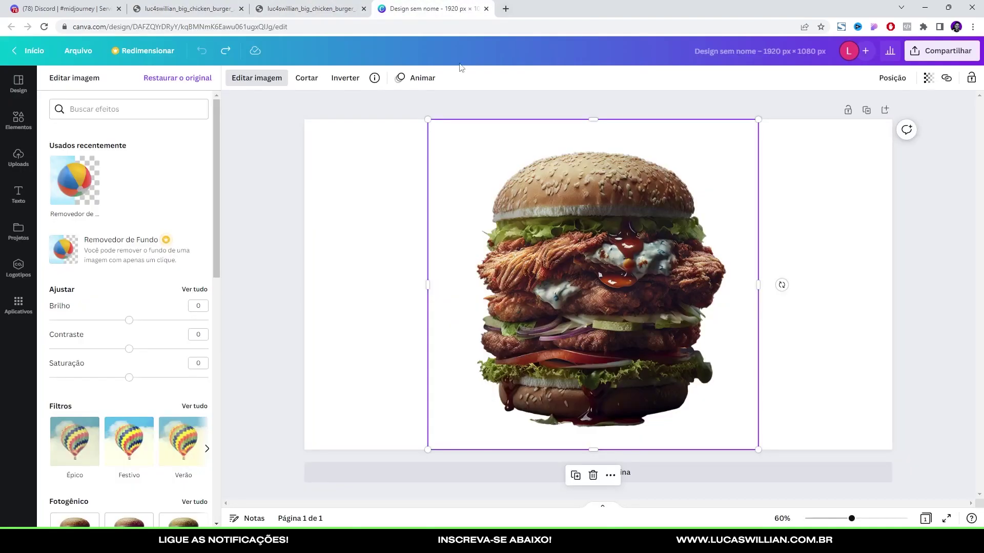
{"action": "left_click", "coordinate": [230, 7]}
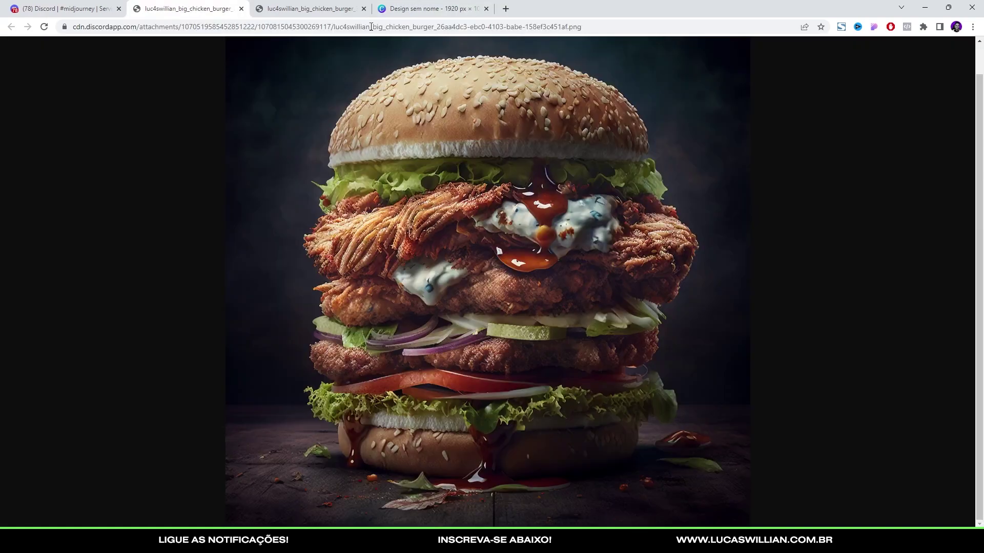
{"action": "left_click", "coordinate": [477, 6]}
{"action": "key", "text": "ctrl+2"}
{"action": "left_click", "coordinate": [479, 6]}
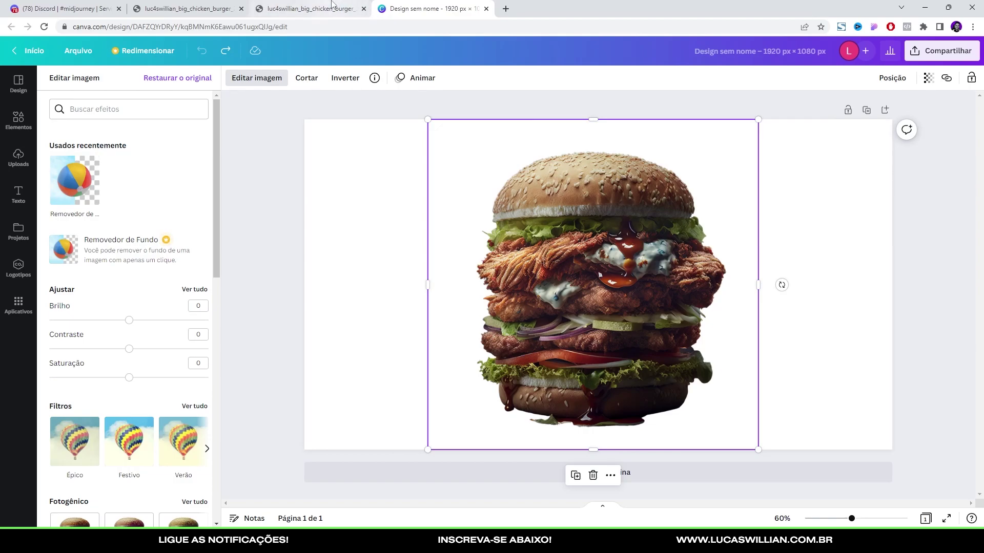
{"action": "key", "text": "ctrl+2"}
Browse the Freepik FIRE search results and preview a fire photo.
{"action": "left_click", "coordinate": [166, 507]}
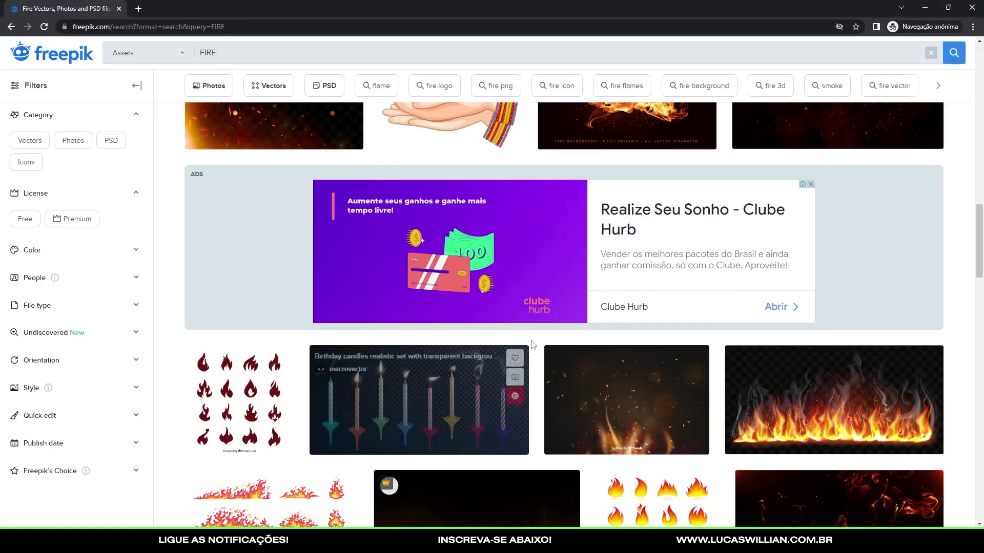
{"action": "scroll", "coordinate": [582, 334], "scroll_direction": "down", "scroll_amount": 5}
{"action": "scroll", "coordinate": [611, 345], "scroll_direction": "down", "scroll_amount": 5}
{"action": "scroll", "coordinate": [545, 404], "scroll_direction": "up", "scroll_amount": 20}
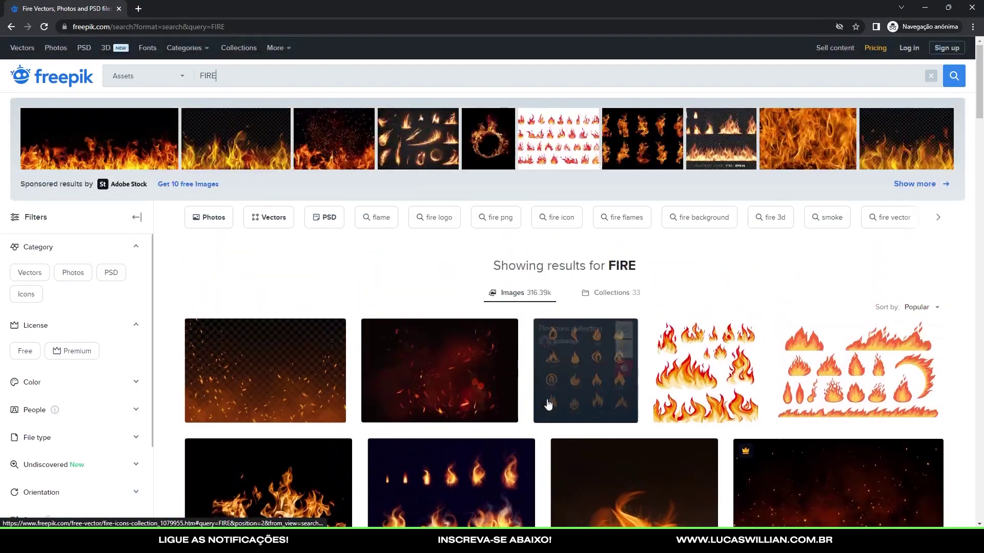
{"action": "scroll", "coordinate": [378, 318], "scroll_direction": "down", "scroll_amount": 2}
{"action": "scroll", "coordinate": [377, 317], "scroll_direction": "down", "scroll_amount": 3}
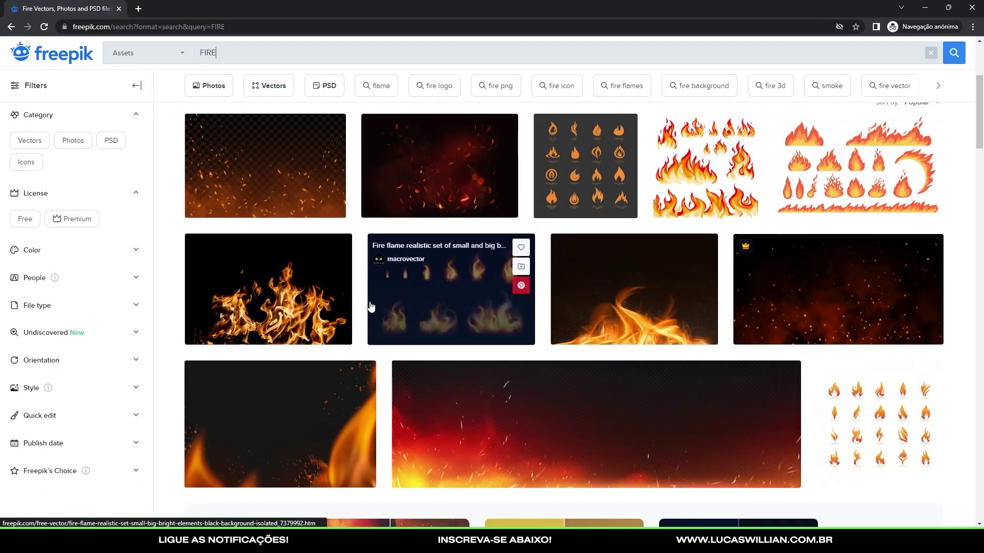
{"action": "left_click", "coordinate": [351, 295]}
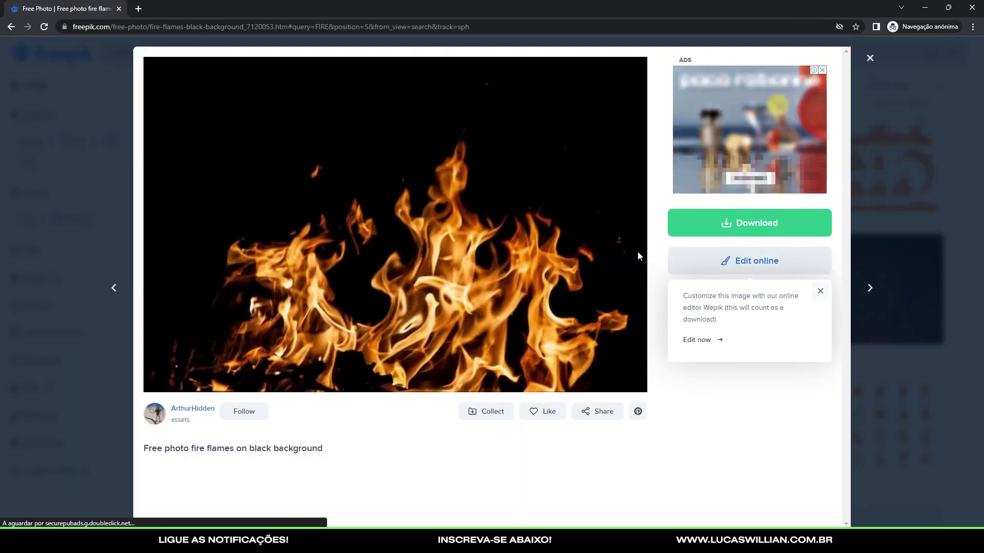
{"action": "key", "text": "Escape"}
Download the 'fire flames on black background' photo as fire1.jpg and open an incognito tab.
{"action": "scroll", "coordinate": [494, 263], "scroll_direction": "down", "scroll_amount": 5}
{"action": "scroll", "coordinate": [495, 264], "scroll_direction": "down", "scroll_amount": 5}
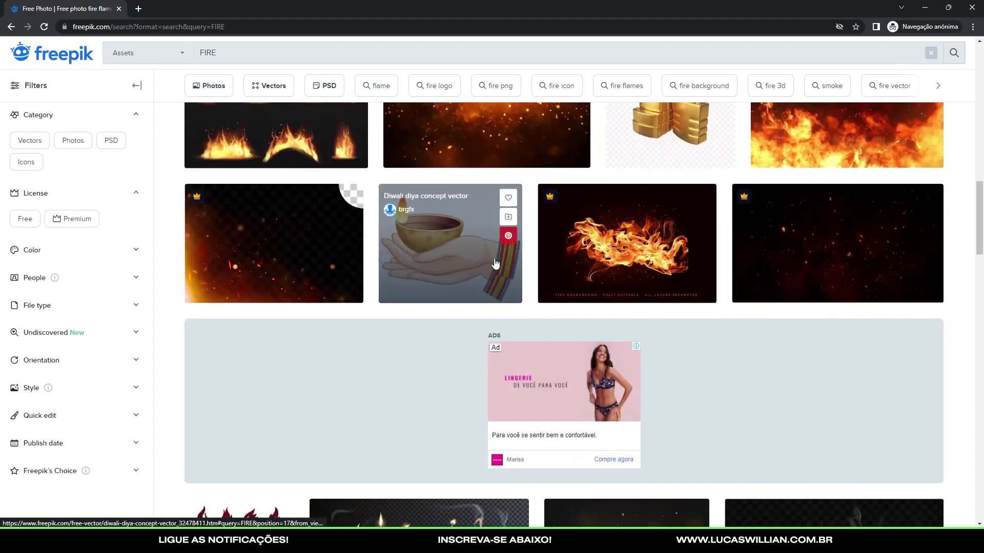
{"action": "scroll", "coordinate": [493, 264], "scroll_direction": "down", "scroll_amount": 5}
{"action": "mouse_move", "coordinate": [626, 194]}
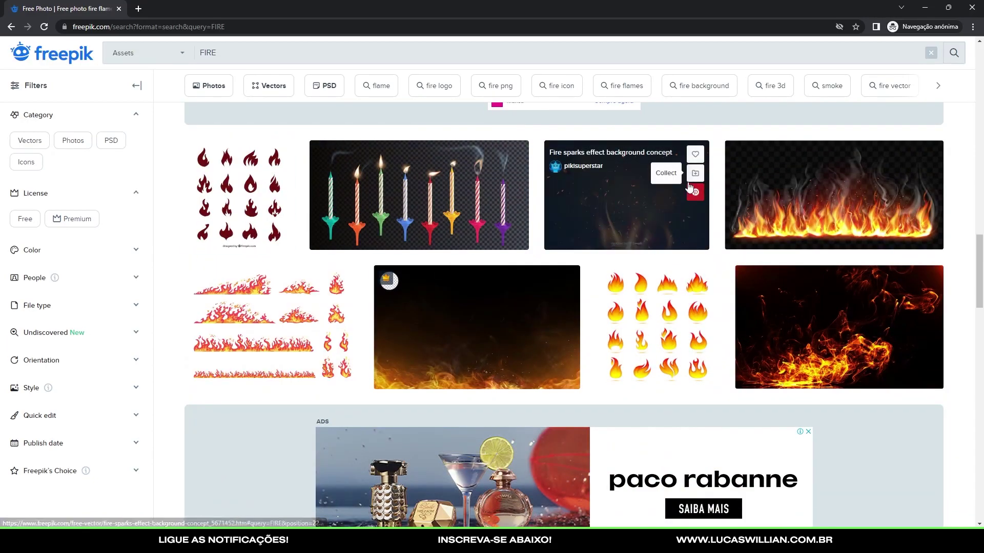
{"action": "left_click", "coordinate": [657, 328]}
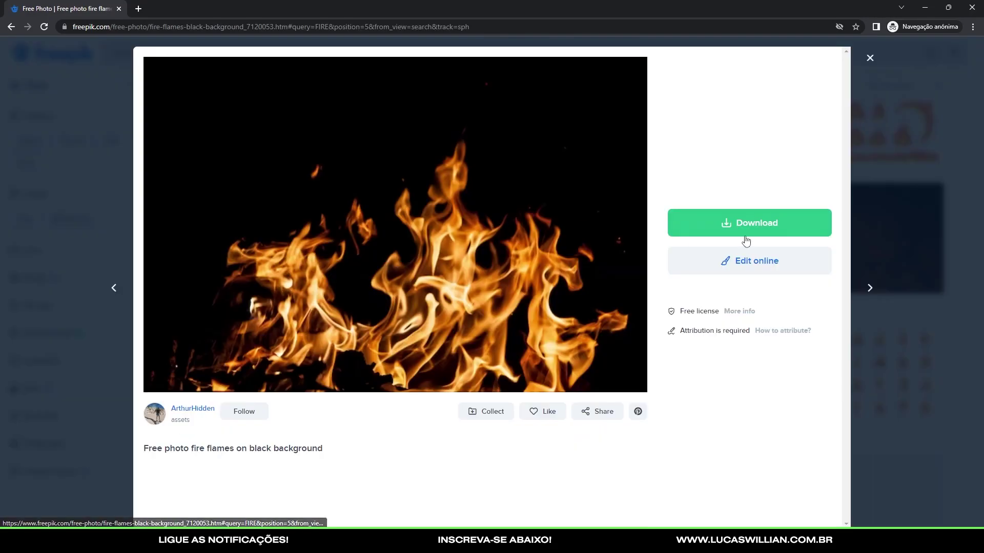
{"action": "left_click", "coordinate": [724, 365]}
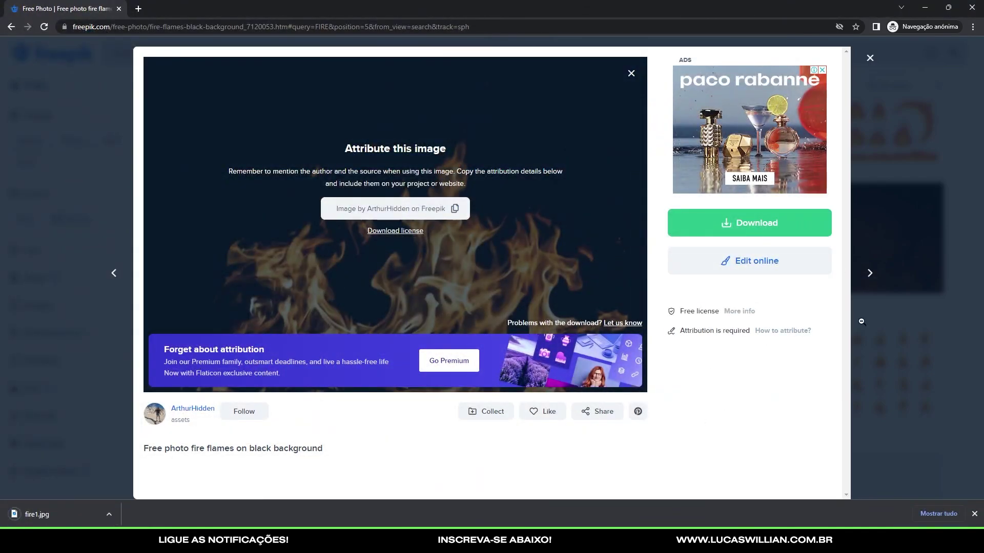
{"action": "key", "text": "Escape"}
{"action": "scroll", "coordinate": [278, 167], "scroll_direction": "up", "scroll_amount": 5}
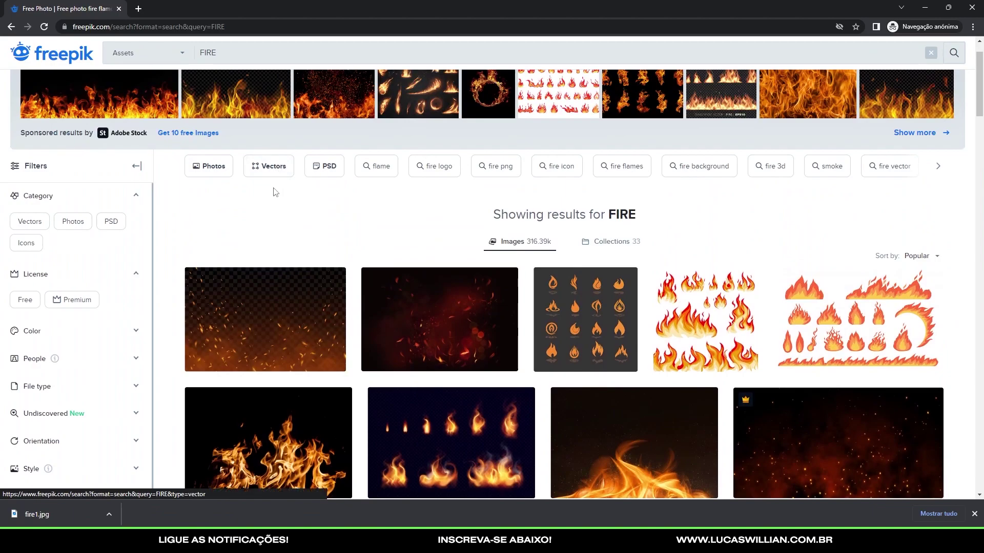
{"action": "scroll", "coordinate": [283, 198], "scroll_direction": "down", "scroll_amount": 4}
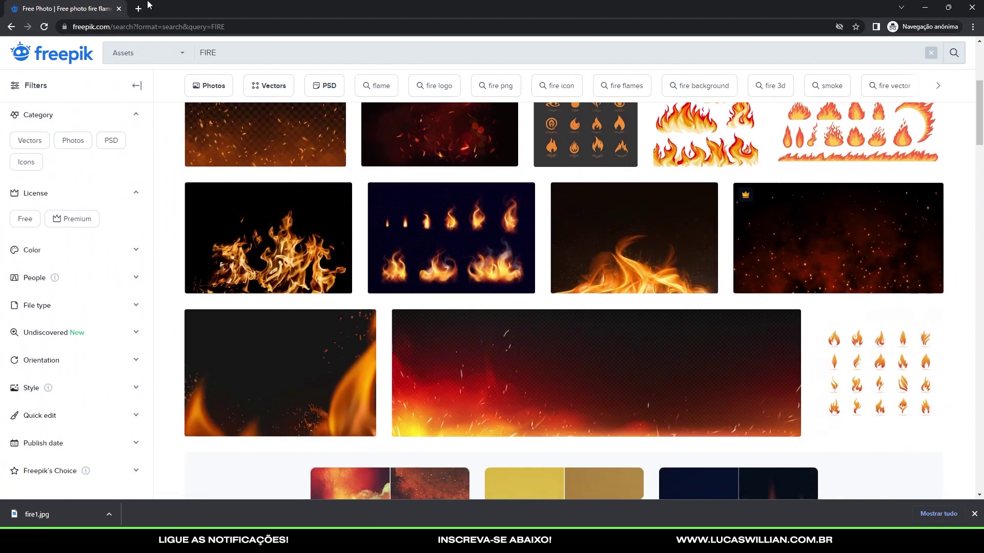
{"action": "left_click", "coordinate": [139, 7]}
Search Google Images for 'fire' and preview the tall flame photo on black.
{"action": "type", "text": "fire"}
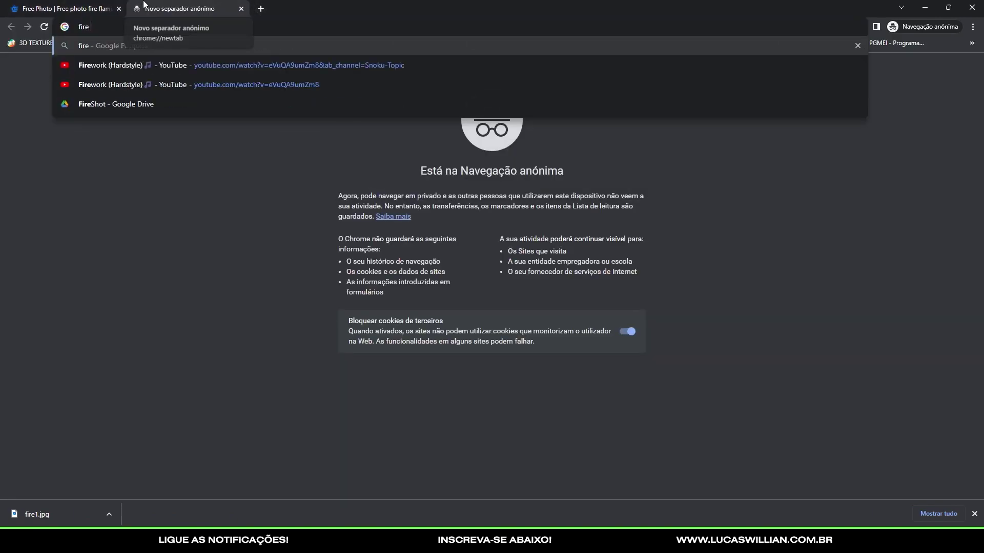
{"action": "key", "text": "Return"}
{"action": "left_click", "coordinate": [210, 107]}
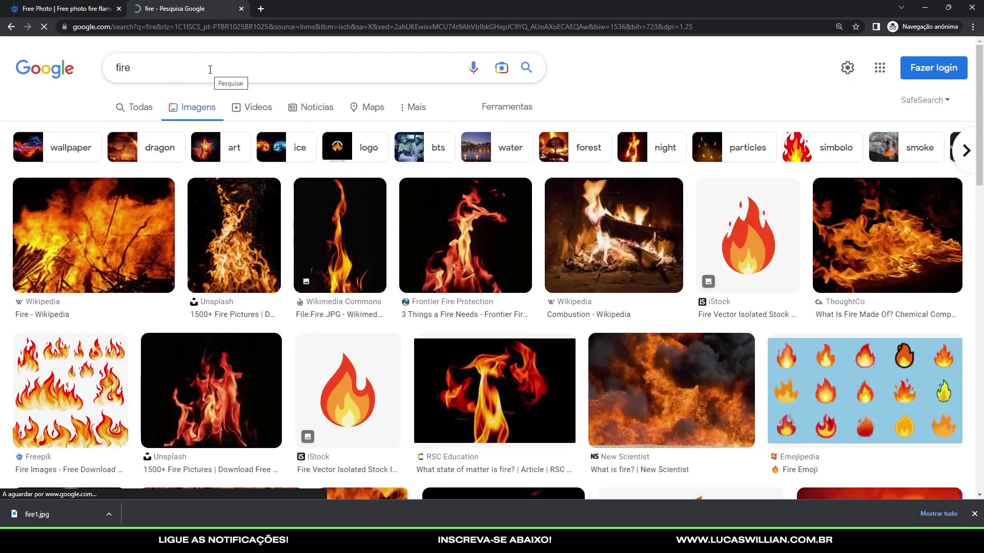
{"action": "left_click", "coordinate": [466, 236]}
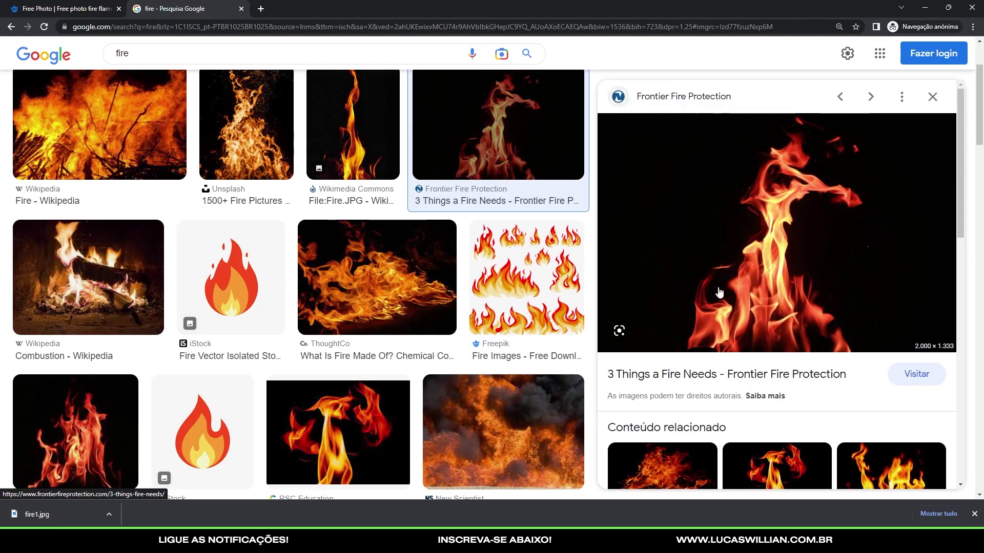
{"action": "scroll", "coordinate": [816, 270], "scroll_direction": "down", "scroll_amount": 2}
{"action": "scroll", "coordinate": [816, 270], "scroll_direction": "down", "scroll_amount": 1}
{"action": "scroll", "coordinate": [816, 270], "scroll_direction": "down", "scroll_amount": 2}
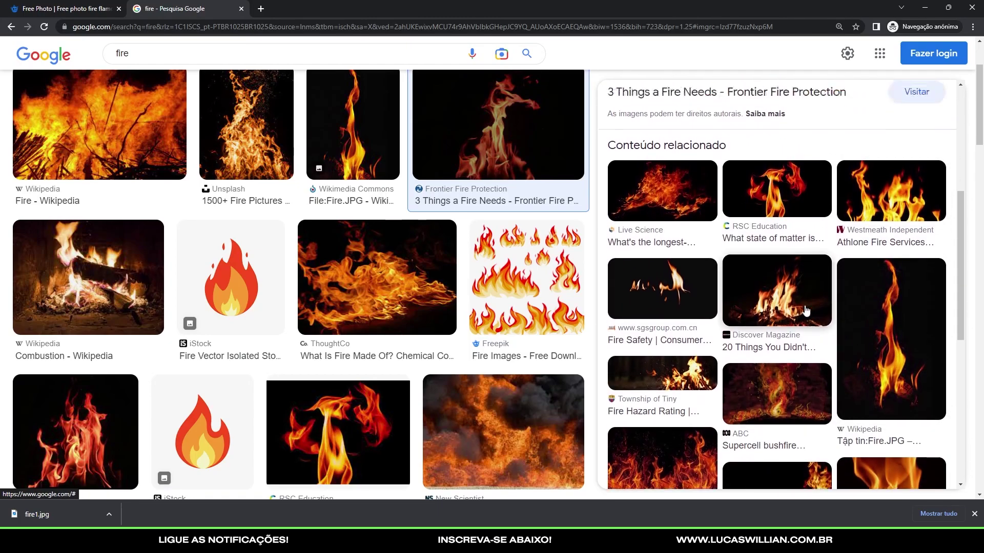
{"action": "scroll", "coordinate": [816, 270], "scroll_direction": "up", "scroll_amount": 6}
Open the full-size flame image in a new tab and save it as a JPEG.
{"action": "right_click", "coordinate": [763, 246]}
{"action": "left_click", "coordinate": [822, 347]}
{"action": "left_click", "coordinate": [302, 8]}
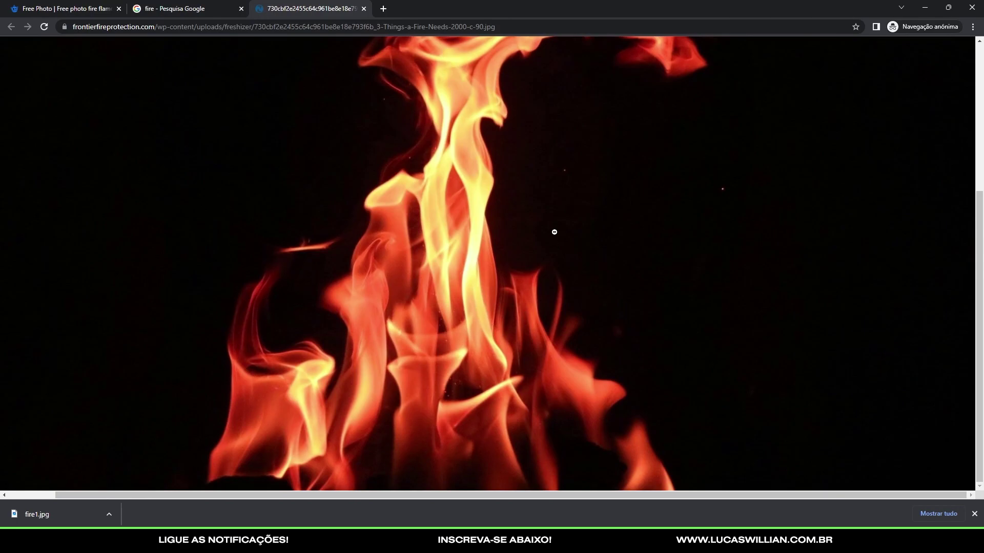
{"action": "left_click", "coordinate": [554, 237]}
{"action": "right_click", "coordinate": [482, 213]}
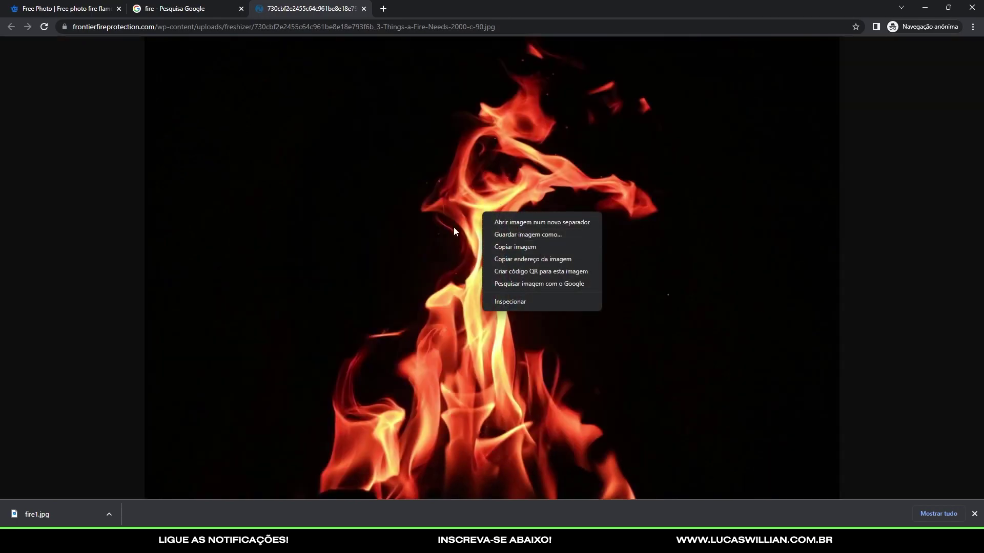
{"action": "left_click", "coordinate": [528, 234]}
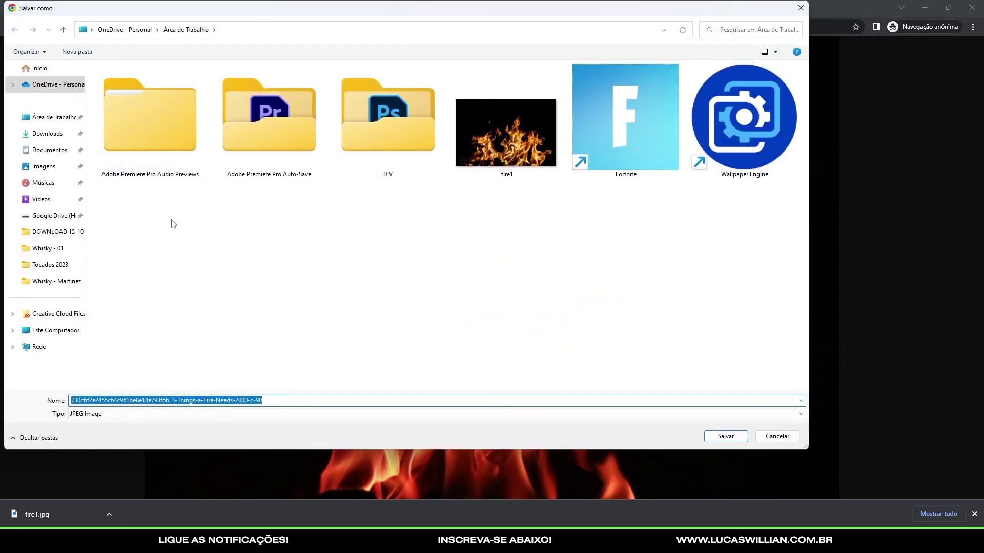
{"action": "left_click", "coordinate": [724, 437]}
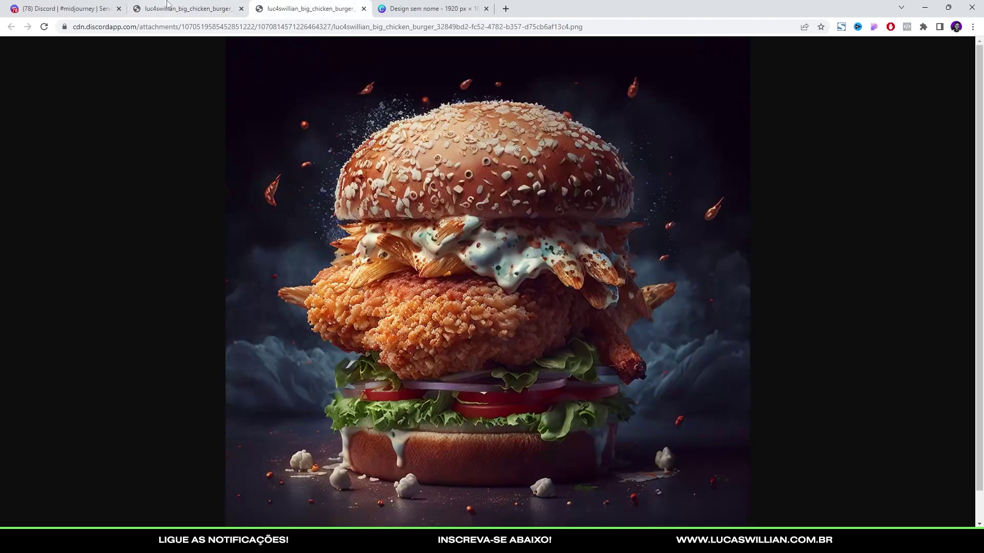
Close the Discord burger preview, scroll to the wooden-table results, and start a new Photoshop document.
{"action": "left_click", "coordinate": [29, 4]}
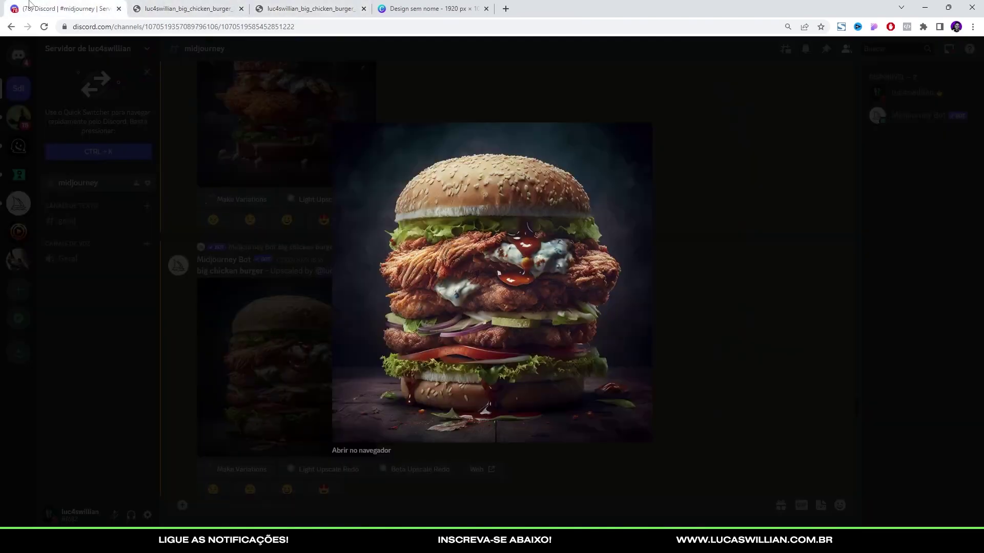
{"action": "left_click", "coordinate": [205, 186]}
{"action": "scroll", "coordinate": [387, 339], "scroll_direction": "down", "scroll_amount": 3}
{"action": "scroll", "coordinate": [387, 338], "scroll_direction": "down", "scroll_amount": 3}
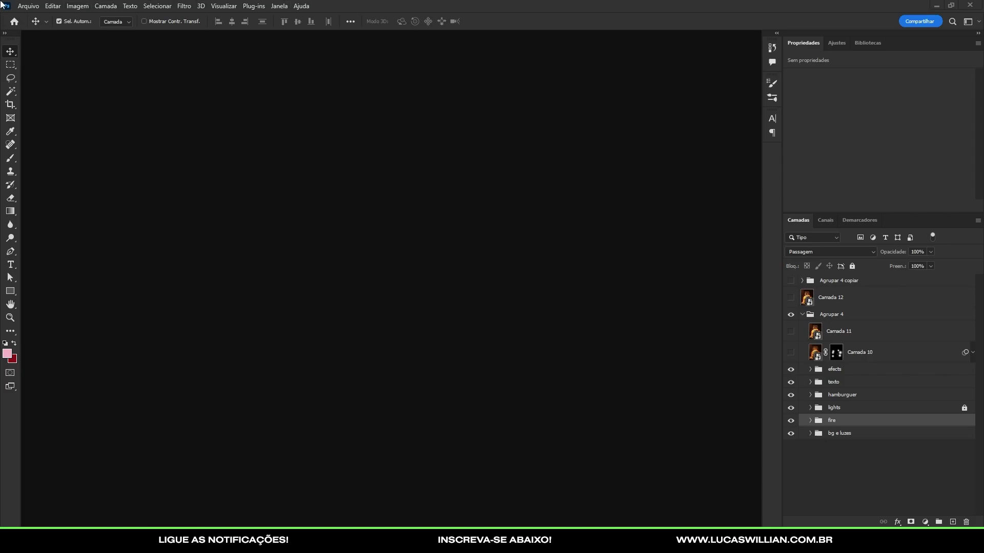
{"action": "left_click", "coordinate": [29, 6]}
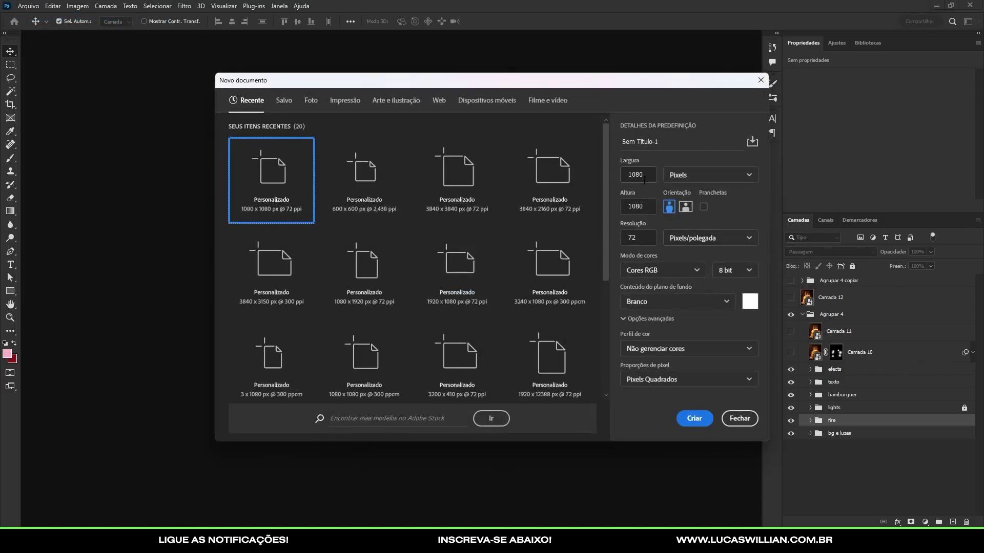
Create a 1080 × 1350 px, 300 ppi document with Adobe RGB (1998) and square pixels.
{"action": "left_click", "coordinate": [650, 174]}
{"action": "left_click", "coordinate": [651, 205]}
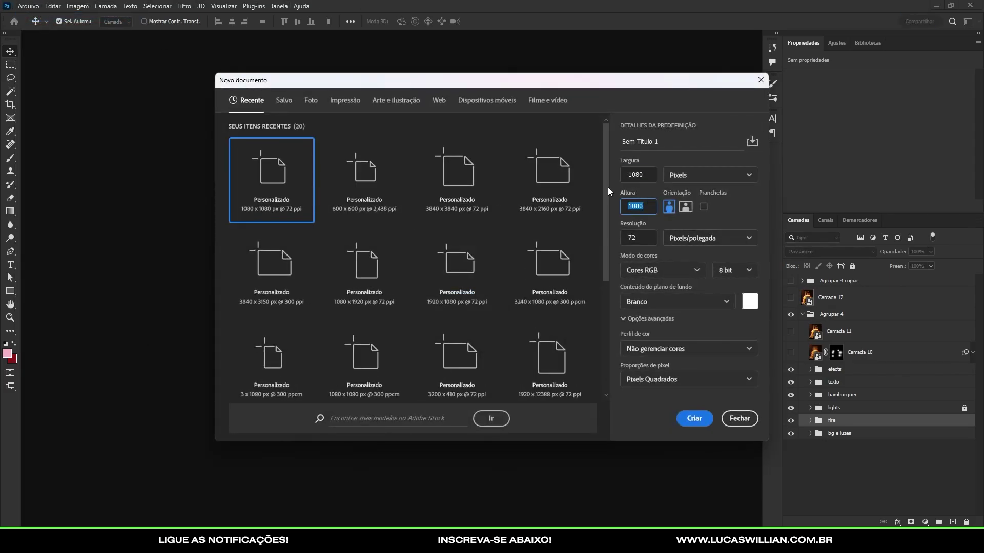
{"action": "type", "text": "1350"}
{"action": "left_click", "coordinate": [647, 233]}
{"action": "type", "text": "300"}
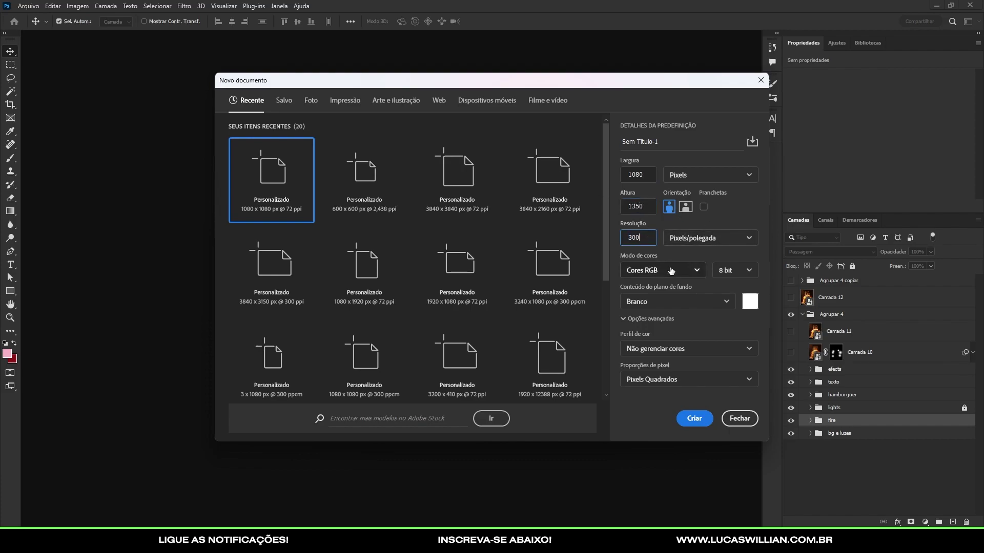
{"action": "left_click", "coordinate": [639, 268]}
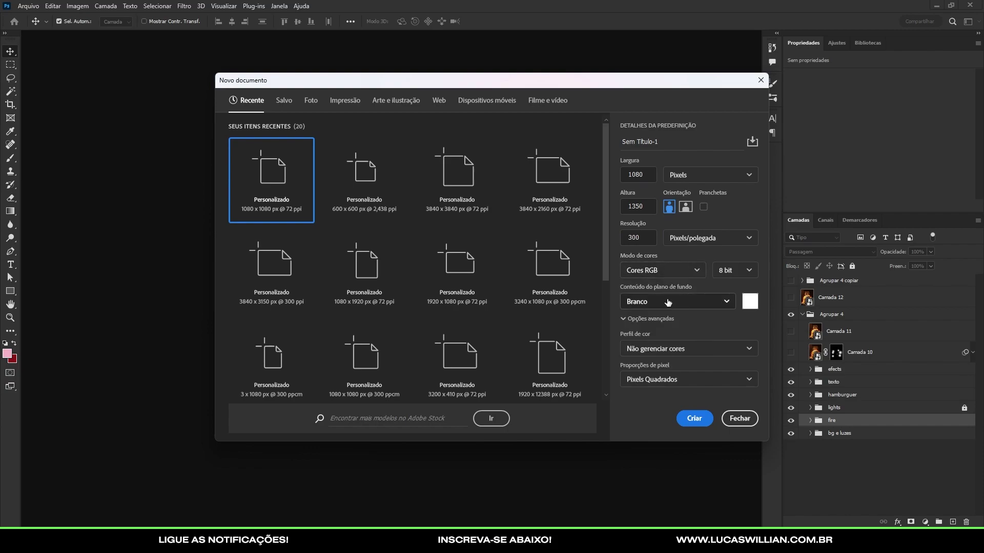
{"action": "left_click", "coordinate": [651, 349]}
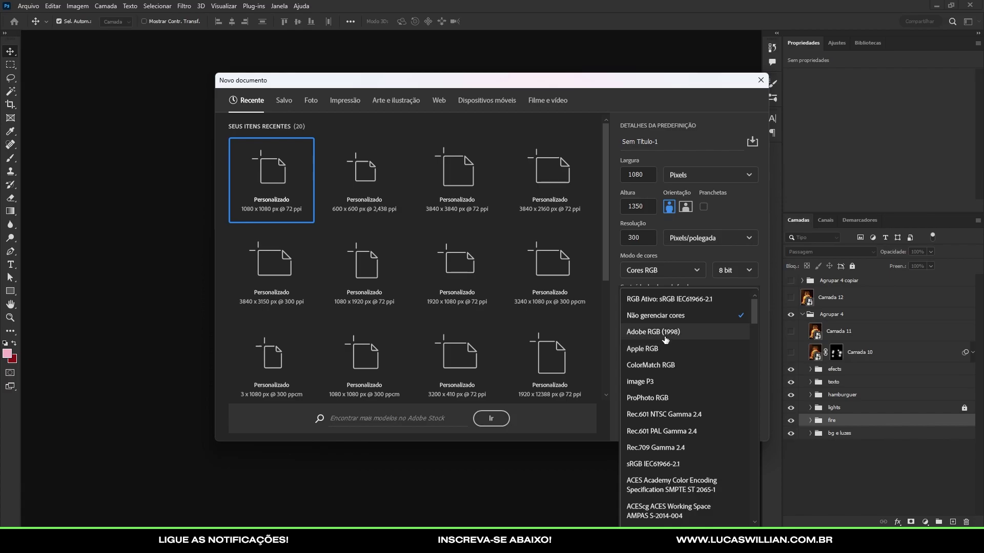
{"action": "left_click", "coordinate": [667, 334]}
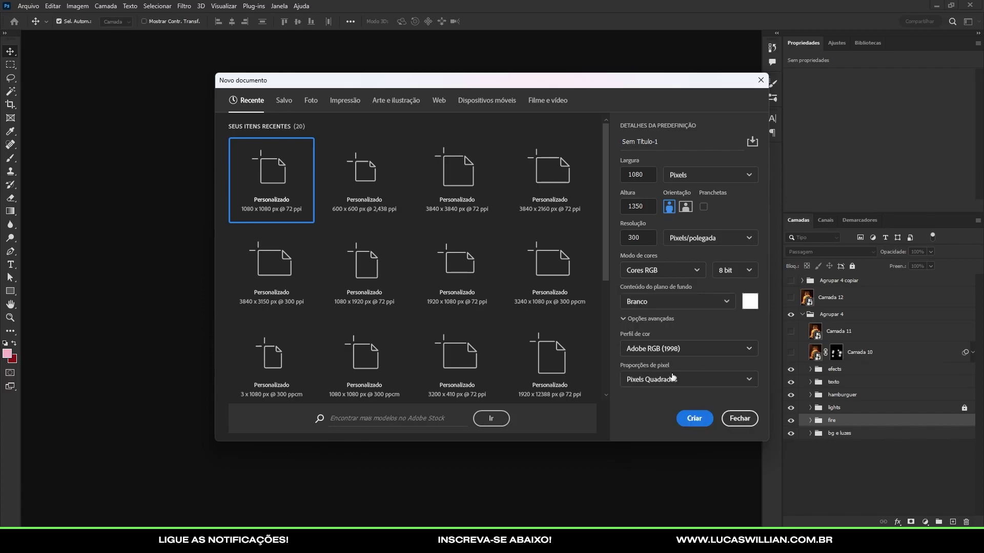
{"action": "left_click", "coordinate": [674, 381]}
{"action": "left_click", "coordinate": [674, 381]}
{"action": "left_click", "coordinate": [698, 419]}
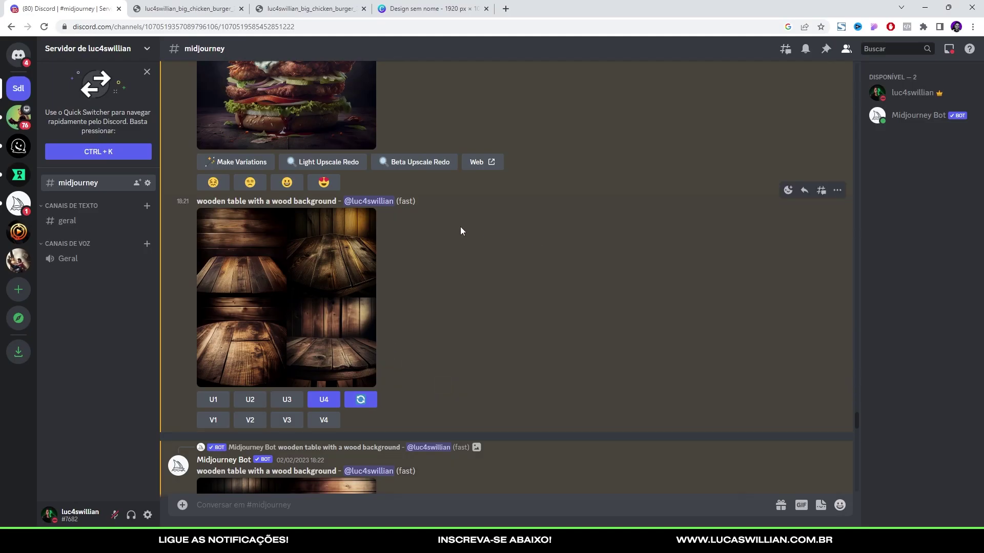
Open the upscaled wooden-table image full size from Discord and save it to disk.
{"action": "scroll", "coordinate": [348, 307], "scroll_direction": "down", "scroll_amount": 3}
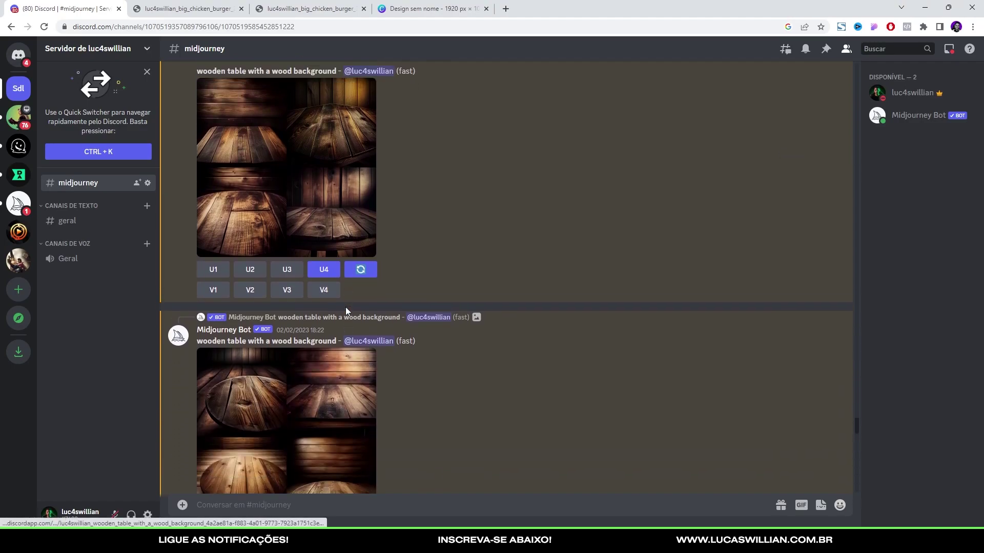
{"action": "scroll", "coordinate": [345, 306], "scroll_direction": "up", "scroll_amount": 2}
{"action": "scroll", "coordinate": [346, 306], "scroll_direction": "down", "scroll_amount": 5}
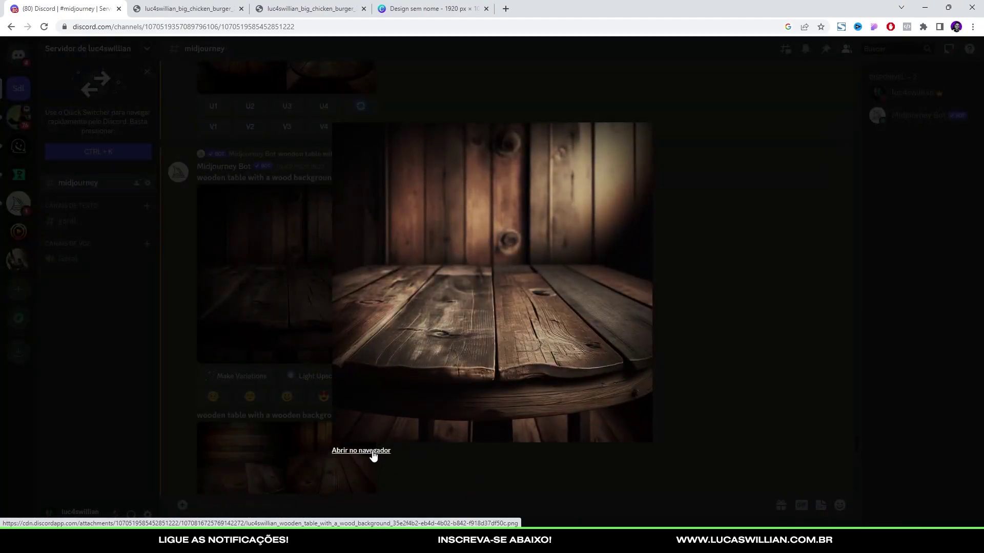
{"action": "left_click", "coordinate": [372, 452]}
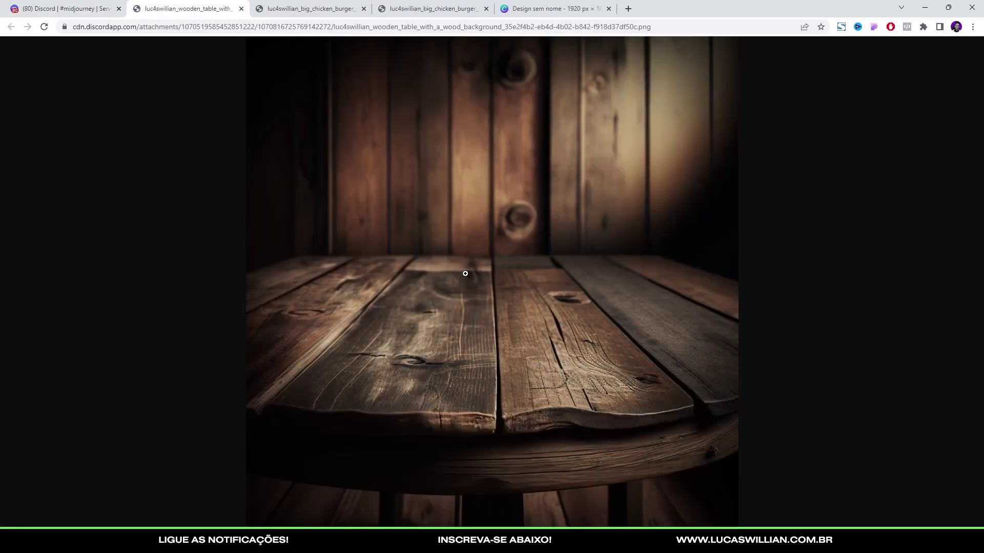
{"action": "right_click", "coordinate": [528, 197]}
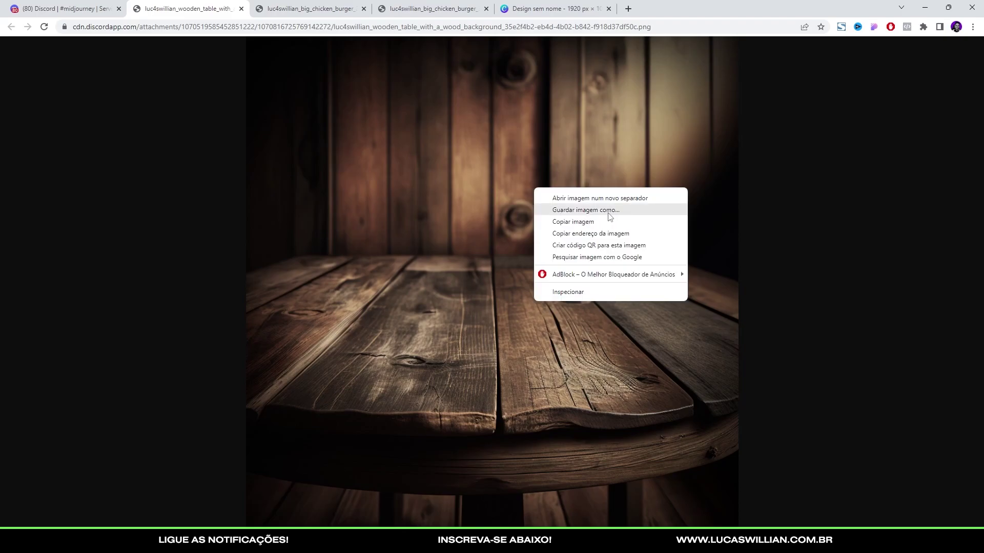
{"action": "left_click", "coordinate": [570, 209]}
{"action": "left_click", "coordinate": [732, 436]}
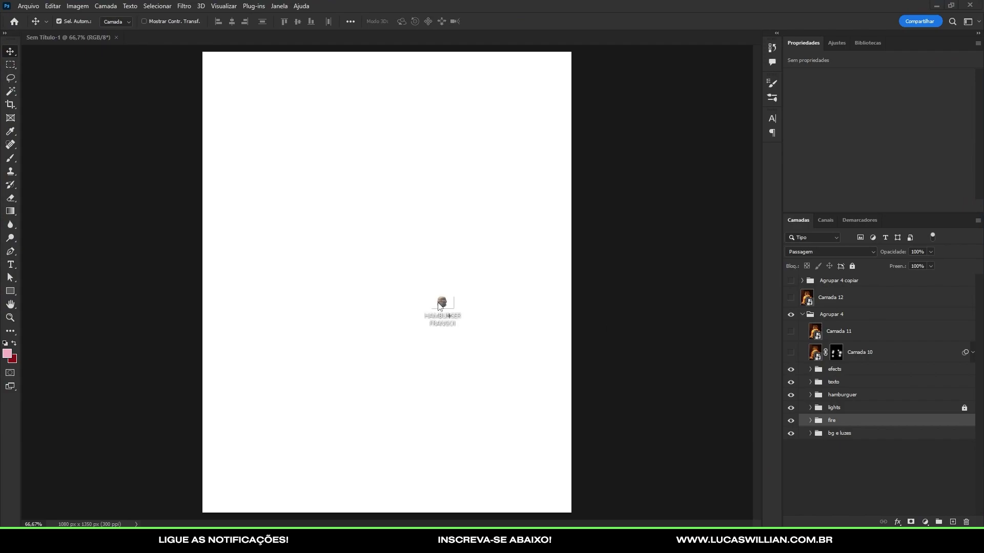
Place and enlarge the burger PNG on the canvas, then open its embedded smart-object image.
{"action": "left_click_drag", "start_coordinate": [443, 312], "coordinate": [450, 303]}
{"action": "left_click_drag", "start_coordinate": [569, 181], "coordinate": [657, 101]}
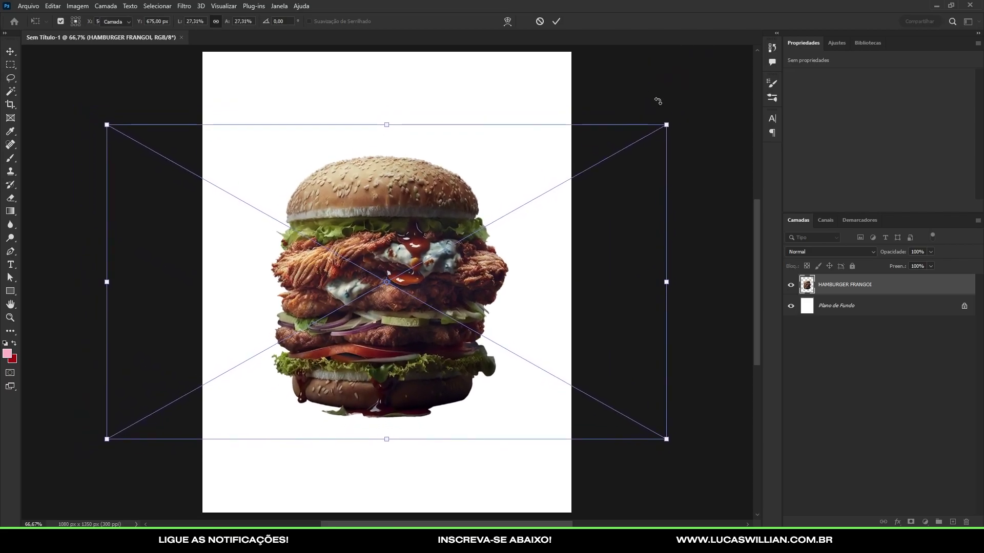
{"action": "key", "text": "Return"}
{"action": "scroll", "coordinate": [348, 211], "scroll_direction": "up", "scroll_amount": 3}
{"action": "scroll", "coordinate": [348, 211], "scroll_direction": "down", "scroll_amount": 4}
{"action": "scroll", "coordinate": [338, 233], "scroll_direction": "up", "scroll_amount": 1}
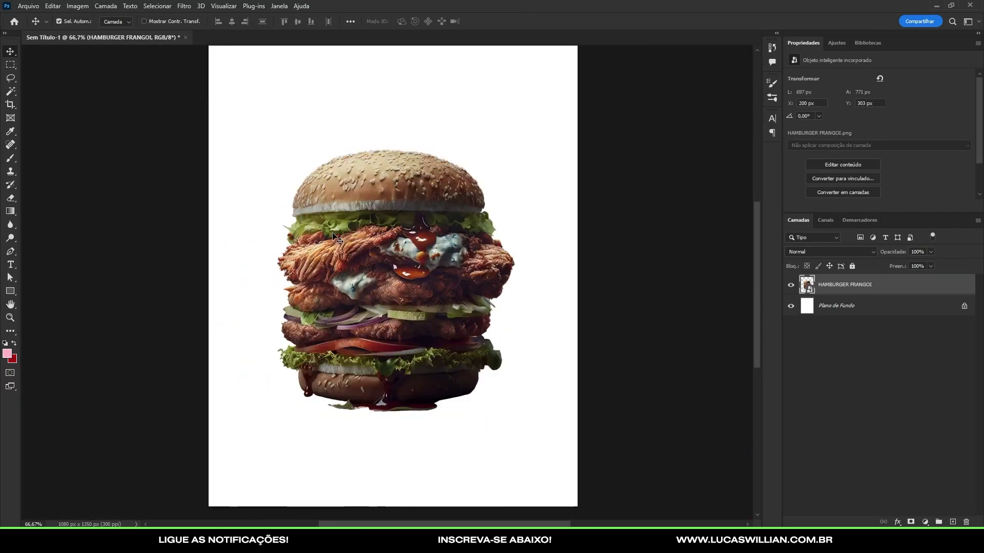
{"action": "double_click", "coordinate": [807, 283]}
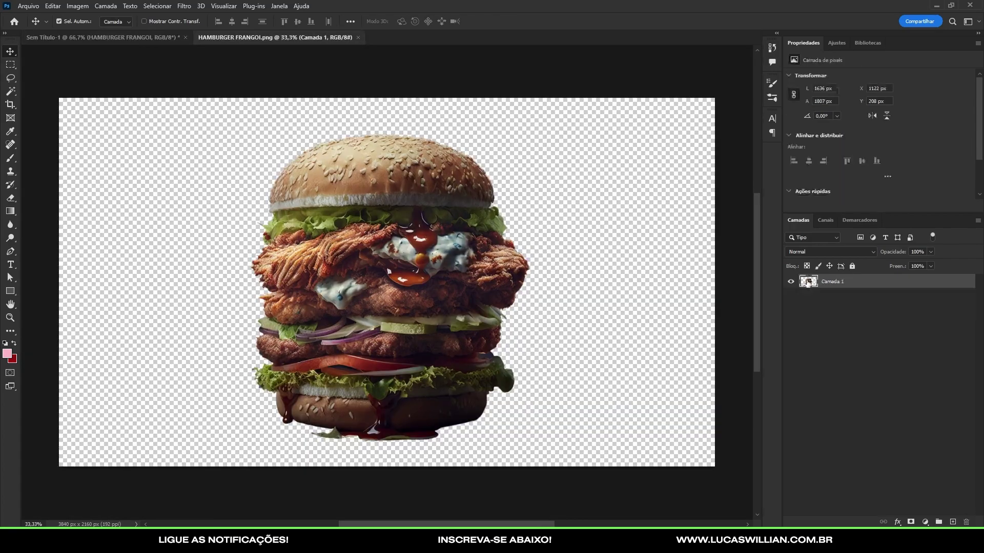
Crop the embedded burger image tightly around the burger and save it.
{"action": "left_click", "coordinate": [140, 36]}
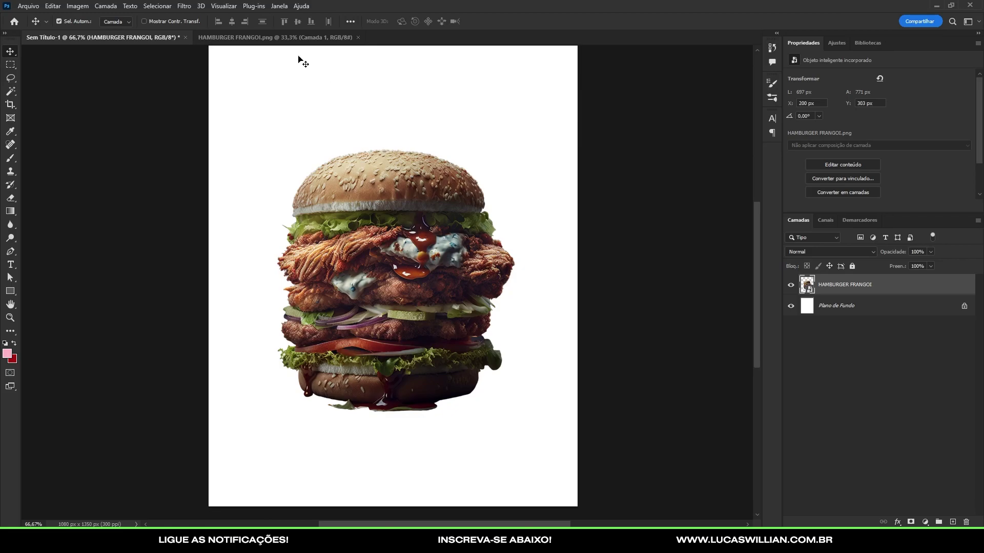
{"action": "left_click", "coordinate": [309, 38]}
{"action": "key", "text": "c"}
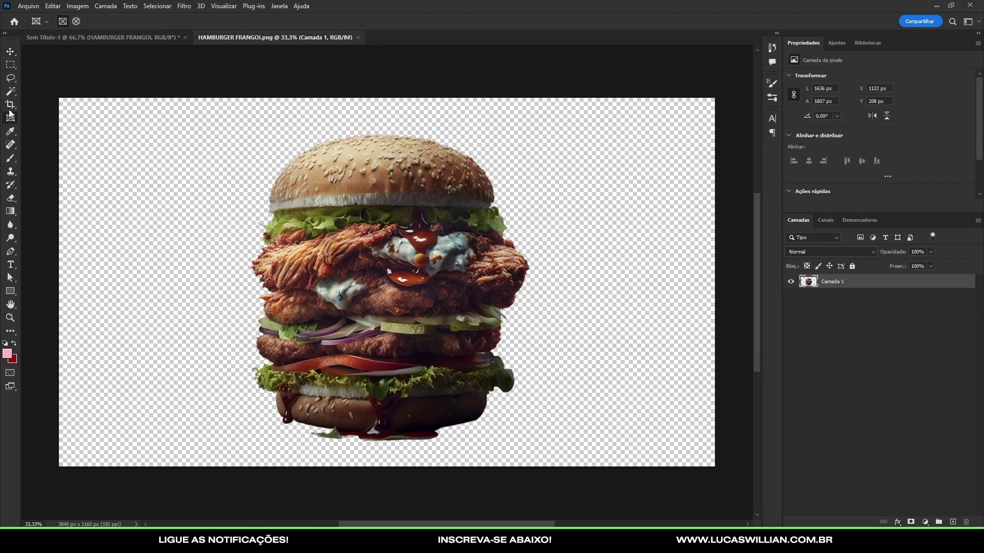
{"action": "mouse_move", "coordinate": [60, 284]}
{"action": "left_mouse_down"}
{"action": "mouse_move", "coordinate": [249, 257]}
{"action": "mouse_move", "coordinate": [245, 279]}
{"action": "left_mouse_up"}
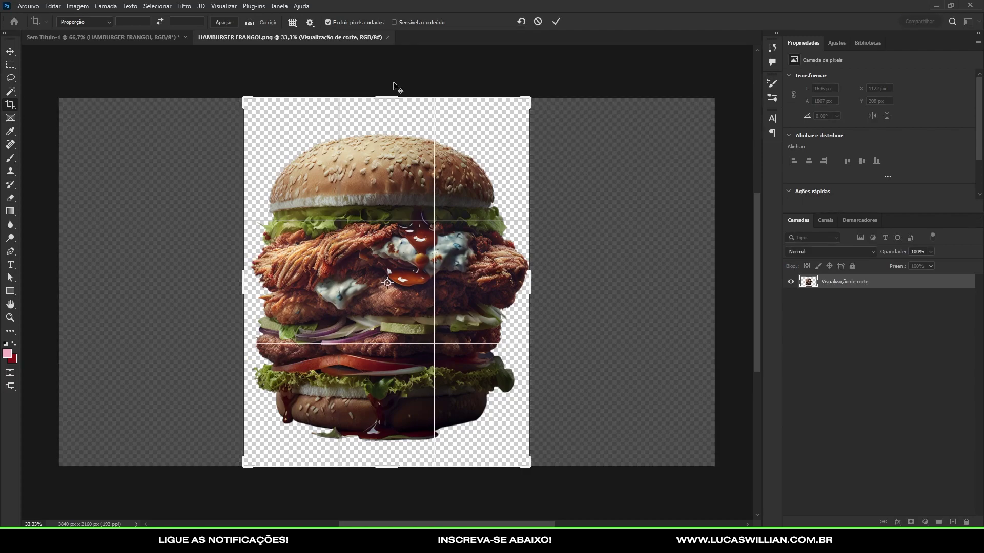
{"action": "left_click_drag", "start_coordinate": [387, 98], "coordinate": [389, 117]}
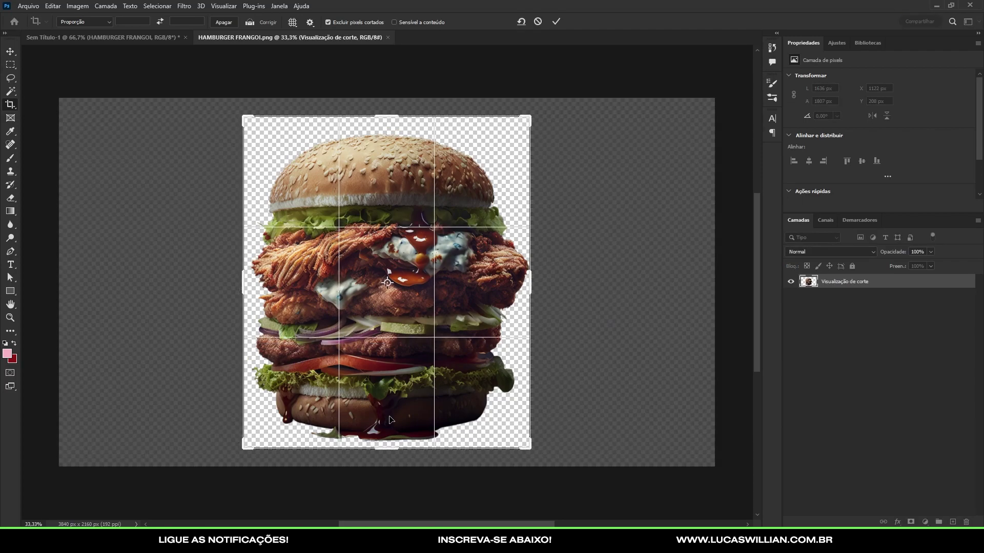
{"action": "key", "text": "Return"}
{"action": "key", "text": "ctrl+s"}
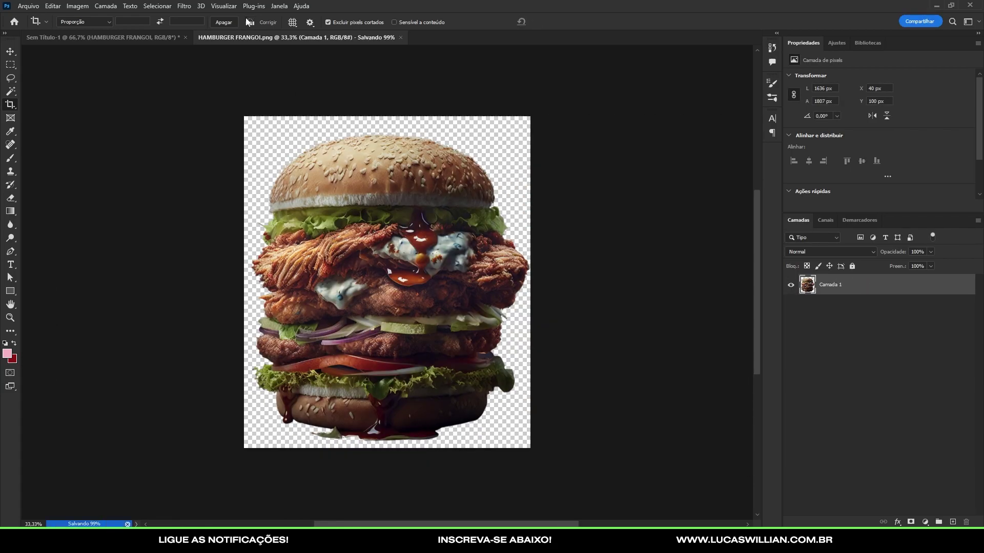
Return to the poster and commit an unchanged transform on the updated burger.
{"action": "left_click", "coordinate": [154, 43]}
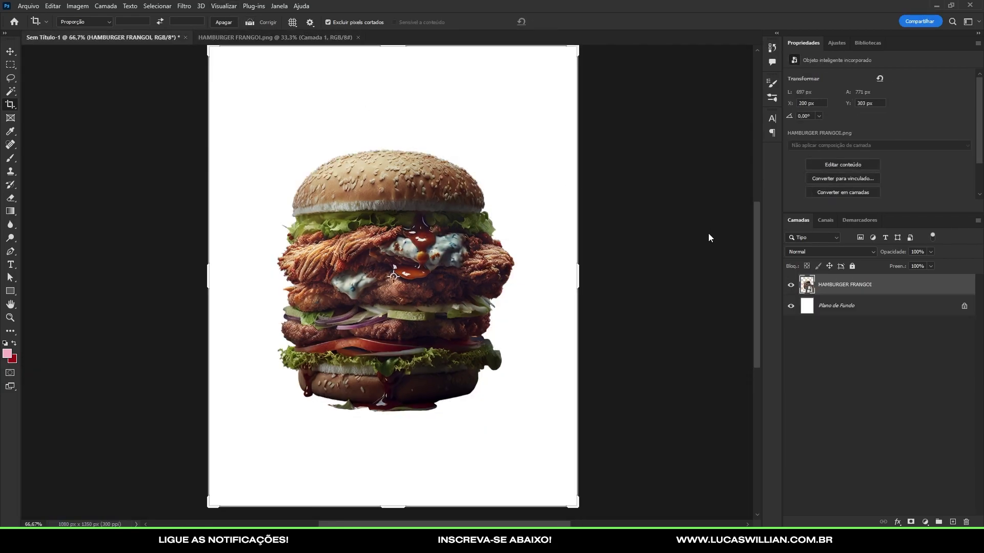
{"action": "key", "text": "ctrl+t"}
{"action": "key", "text": "Return"}
Place the wooden-table image into the poster and move it toward the bottom edge.
{"action": "key", "text": "c"}
{"action": "key", "text": "v"}
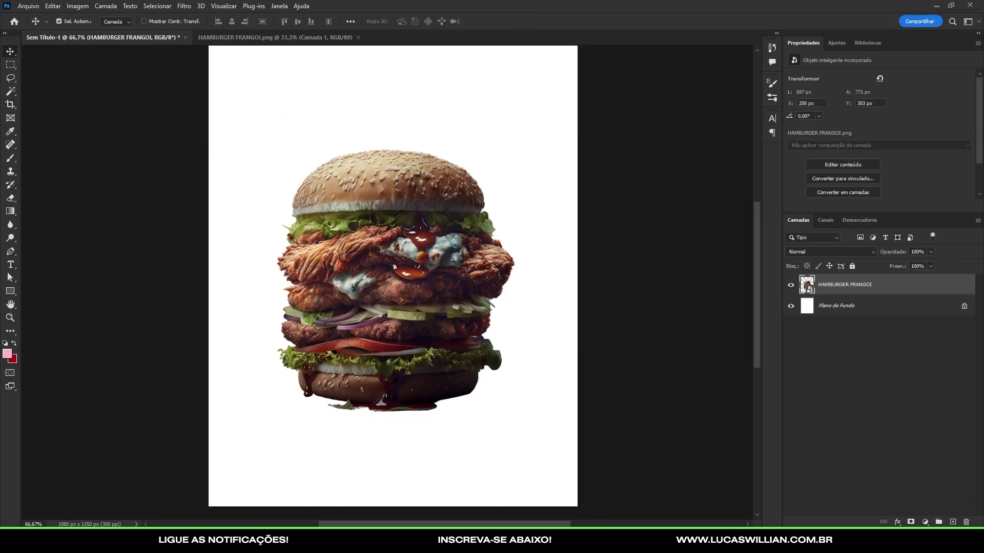
{"action": "left_click_drag", "start_coordinate": [439, 241], "coordinate": [346, 236]}
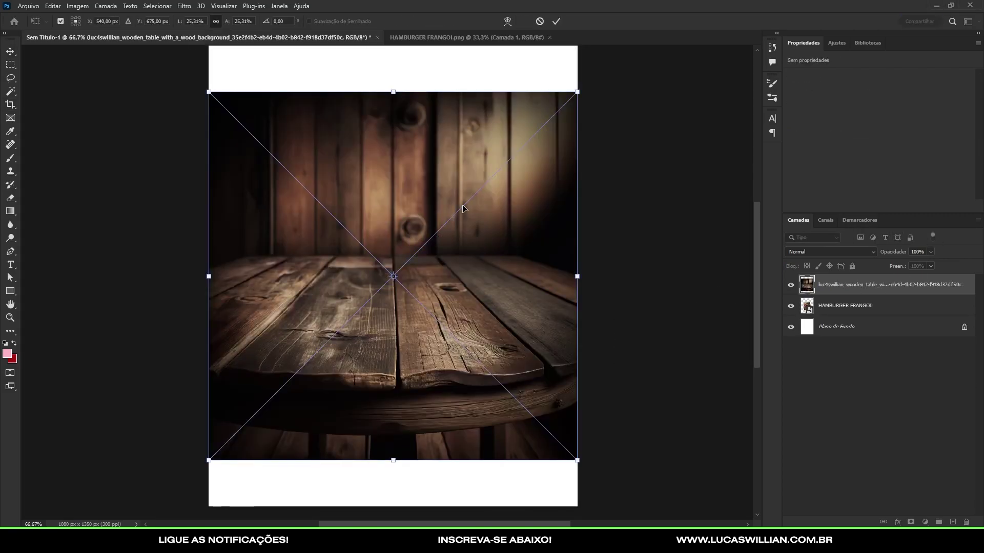
{"action": "left_click_drag", "start_coordinate": [485, 204], "coordinate": [501, 248]}
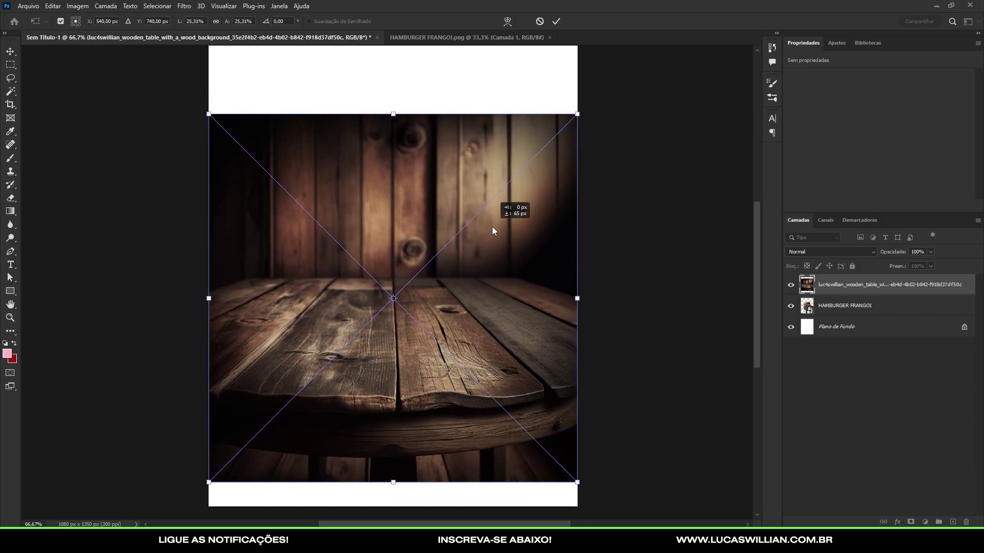
{"action": "left_click_drag", "start_coordinate": [501, 251], "coordinate": [494, 254]}
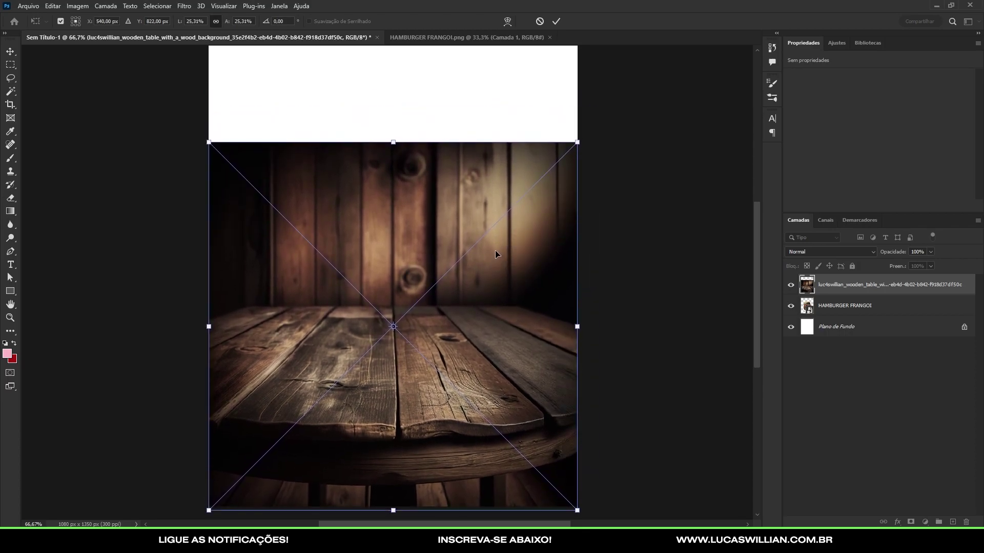
{"action": "key", "text": "Return"}
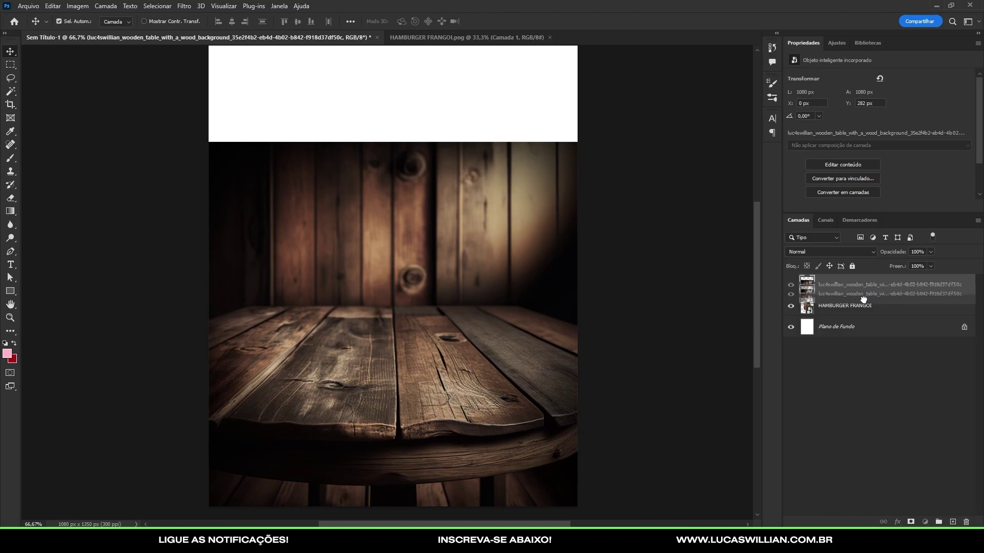
Put the table layer beneath HAMBURGER FRANGOI and settle the burger on the tabletop.
{"action": "left_click_drag", "start_coordinate": [867, 287], "coordinate": [839, 307]}
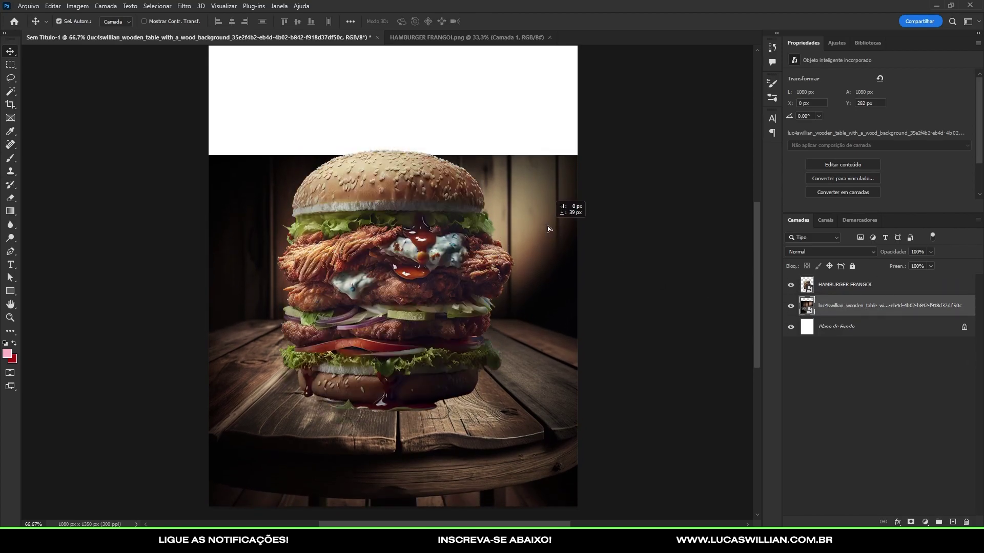
{"action": "key", "text": "Down"}
{"action": "key", "text": "Down"}
{"action": "key", "text": "Down"}
{"action": "left_click_drag", "start_coordinate": [437, 227], "coordinate": [445, 223]}
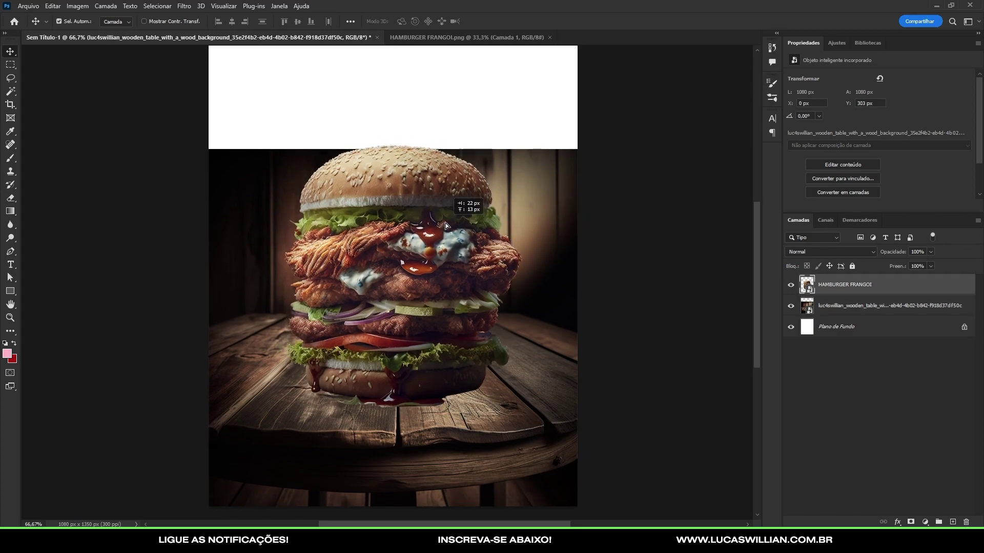
{"action": "left_click_drag", "start_coordinate": [446, 223], "coordinate": [444, 217]}
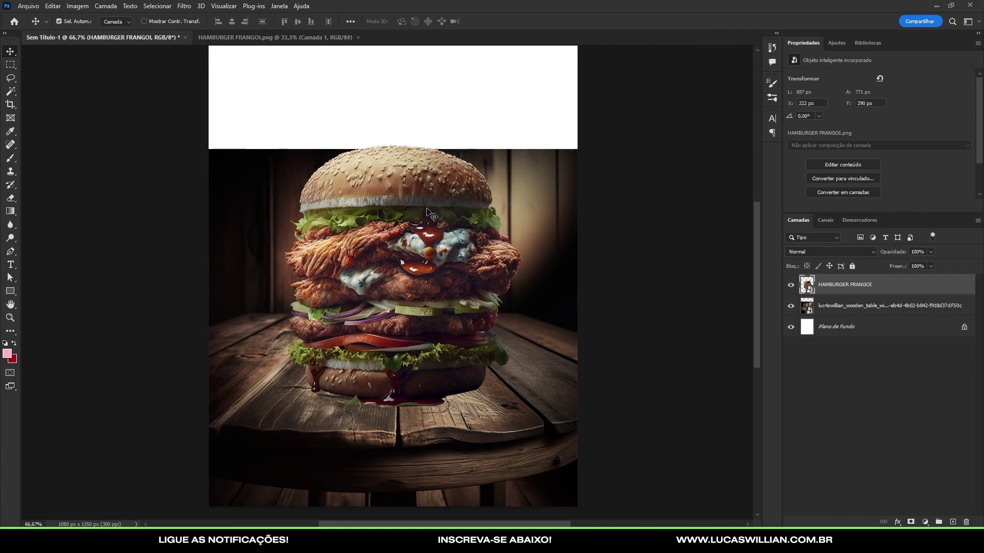
{"action": "scroll", "coordinate": [409, 233], "scroll_direction": "up", "scroll_amount": 2}
{"action": "scroll", "coordinate": [392, 290], "scroll_direction": "down", "scroll_amount": 2}
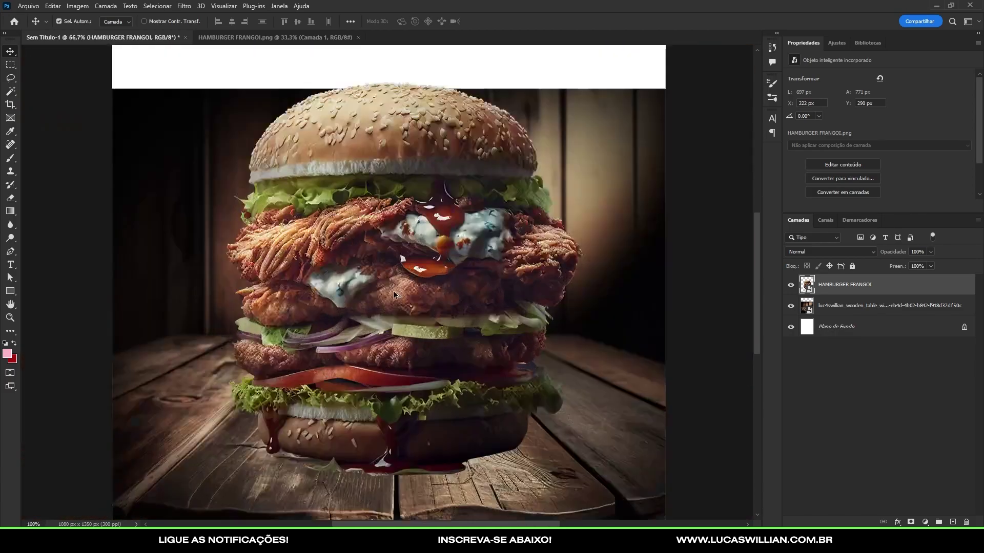
{"action": "scroll", "coordinate": [393, 294], "scroll_direction": "up", "scroll_amount": 2}
{"action": "scroll", "coordinate": [392, 294], "scroll_direction": "down", "scroll_amount": 2}
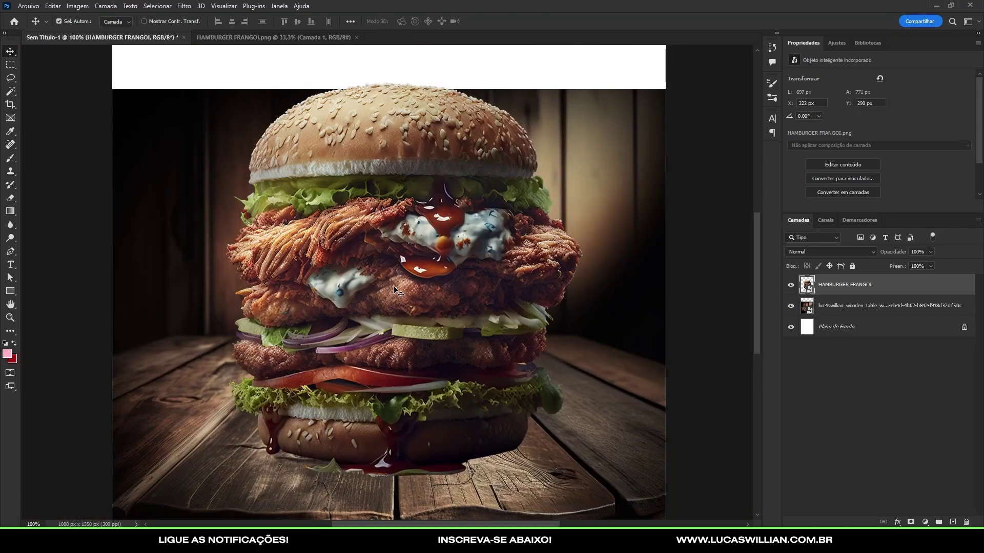
{"action": "scroll", "coordinate": [358, 461], "scroll_direction": "up", "scroll_amount": 1}
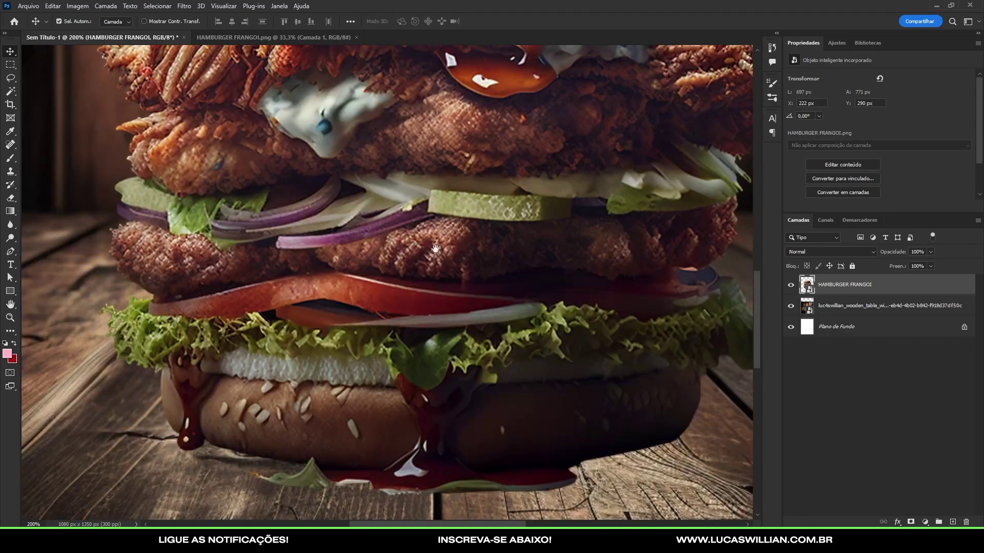
{"action": "left_click_drag", "start_coordinate": [435, 249], "coordinate": [489, 334]}
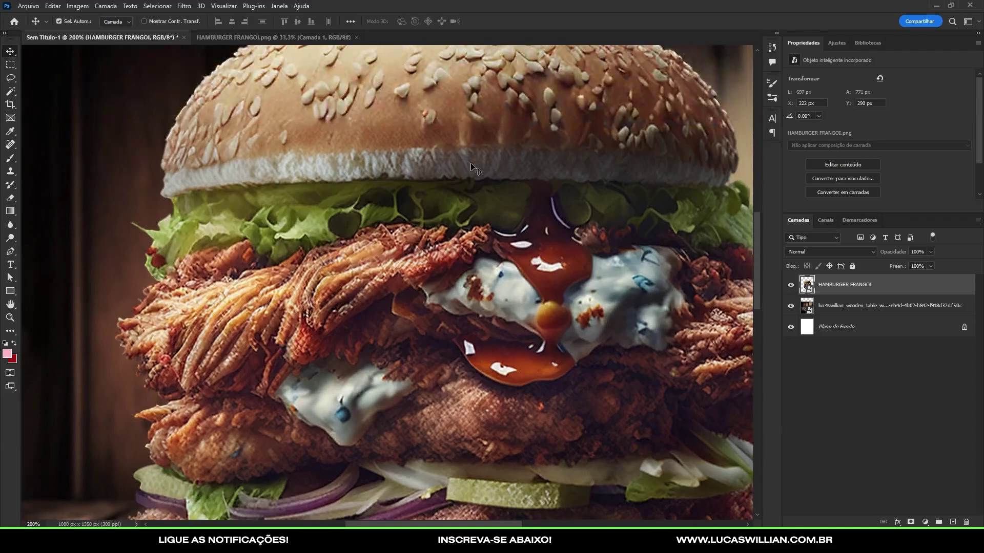
{"action": "left_click_drag", "start_coordinate": [470, 182], "coordinate": [431, 246]}
{"action": "mouse_move", "coordinate": [641, 294]}
{"action": "left_mouse_down"}
{"action": "mouse_move", "coordinate": [469, 144]}
{"action": "mouse_move", "coordinate": [617, 164]}
{"action": "left_mouse_up"}
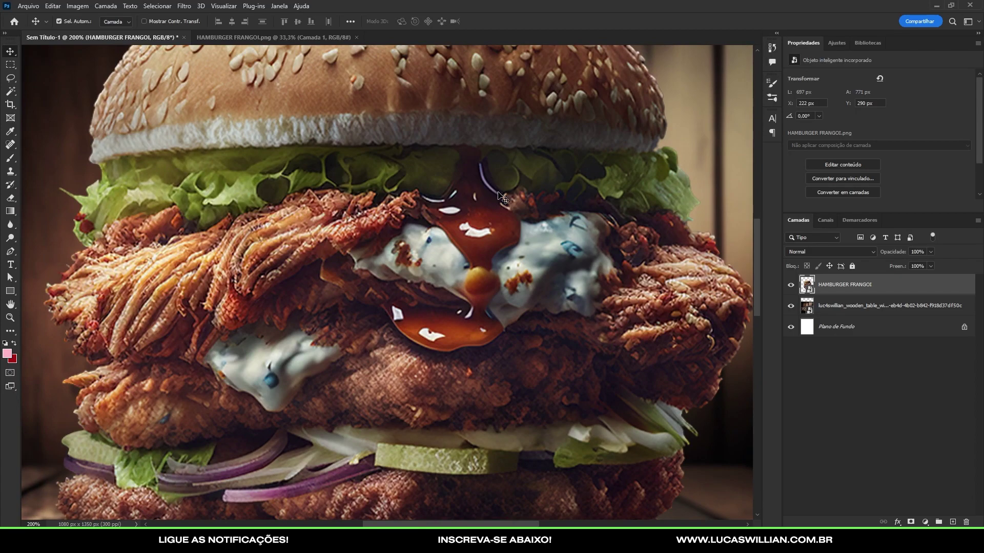
{"action": "scroll", "coordinate": [500, 196], "scroll_direction": "down", "scroll_amount": 2}
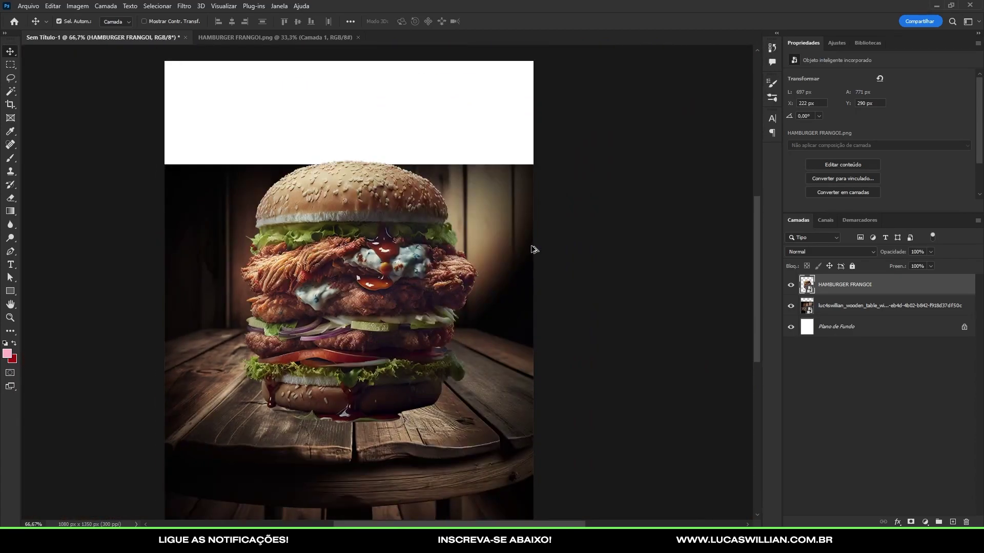
{"action": "left_click", "coordinate": [500, 214]}
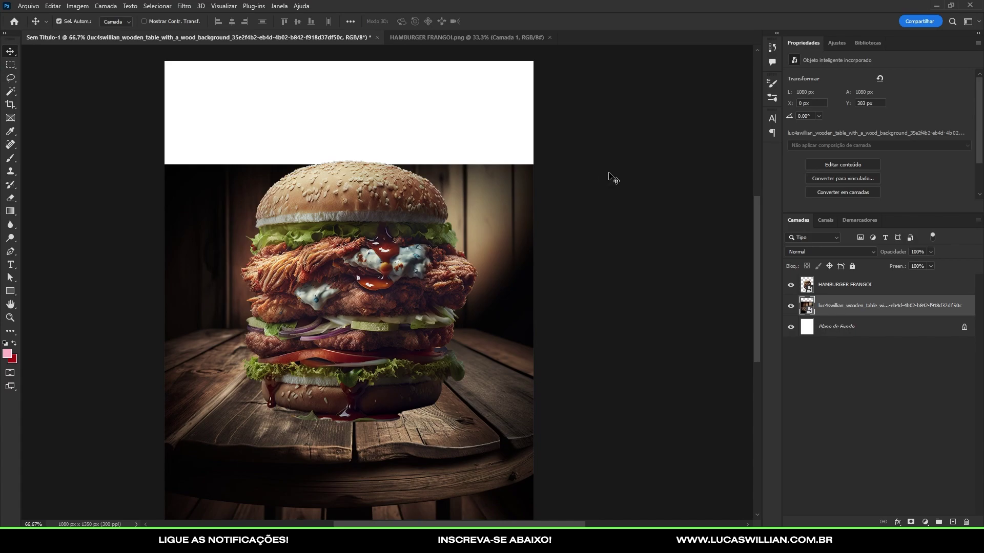
Resize the wooden-table layer with Free Transform by lowering its top edge.
{"action": "key", "text": "ctrl+t"}
{"action": "left_click", "coordinate": [828, 285]}
{"action": "left_click", "coordinate": [823, 307]}
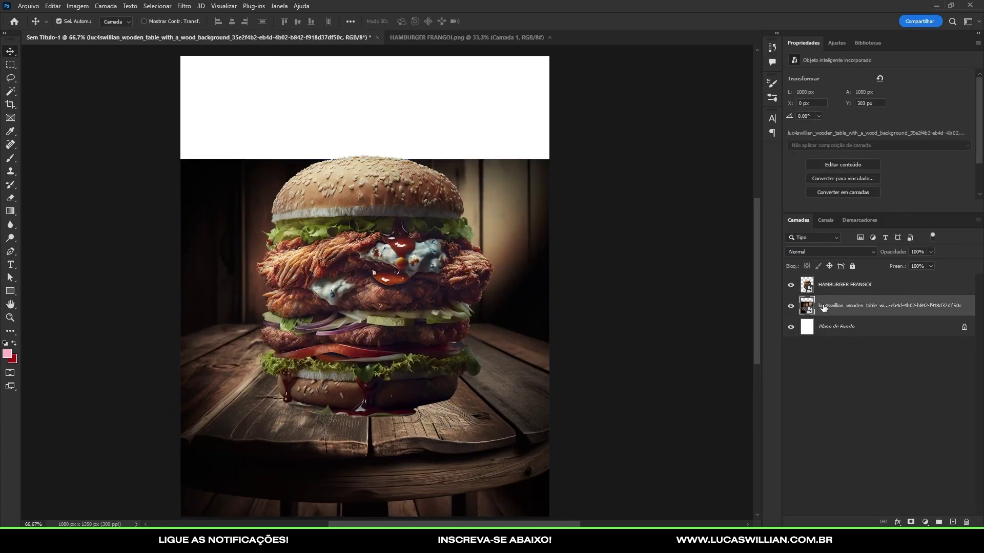
{"action": "key", "text": "ctrl+t"}
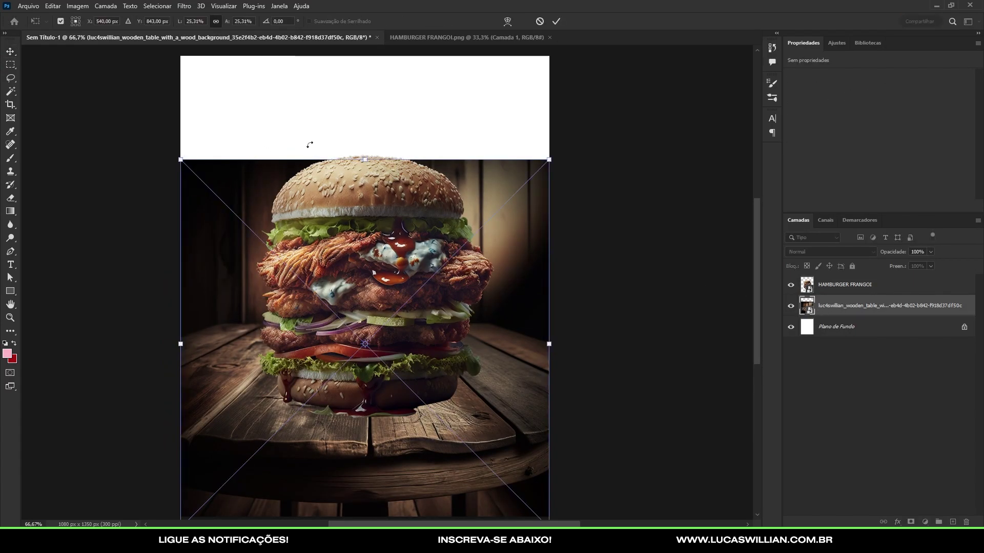
{"action": "mouse_move", "coordinate": [366, 157]}
{"action": "left_mouse_down"}
{"action": "mouse_move", "coordinate": [390, 304]}
{"action": "mouse_move", "coordinate": [386, 281]}
{"action": "mouse_move", "coordinate": [402, 307]}
{"action": "mouse_move", "coordinate": [401, 365]}
{"action": "mouse_move", "coordinate": [389, 288]}
{"action": "left_mouse_up"}
{"action": "key", "text": "ctrl+minus"}
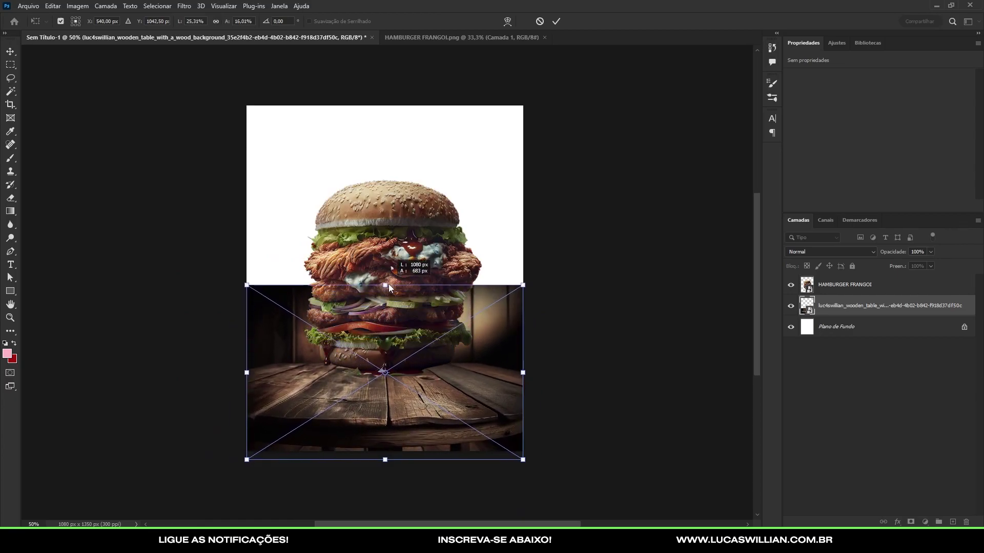
{"action": "left_click_drag", "start_coordinate": [401, 366], "coordinate": [401, 357]}
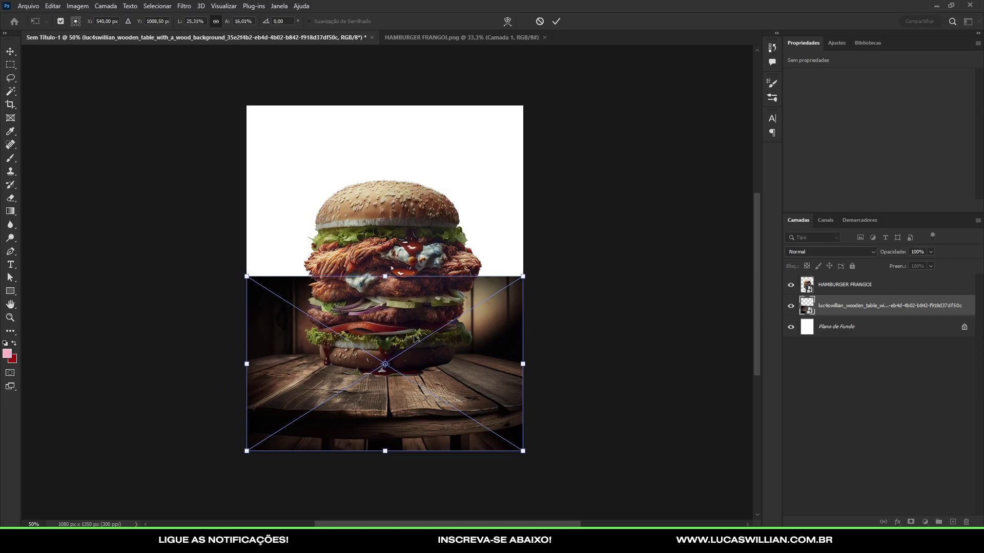
{"action": "left_click_drag", "start_coordinate": [391, 277], "coordinate": [390, 259]}
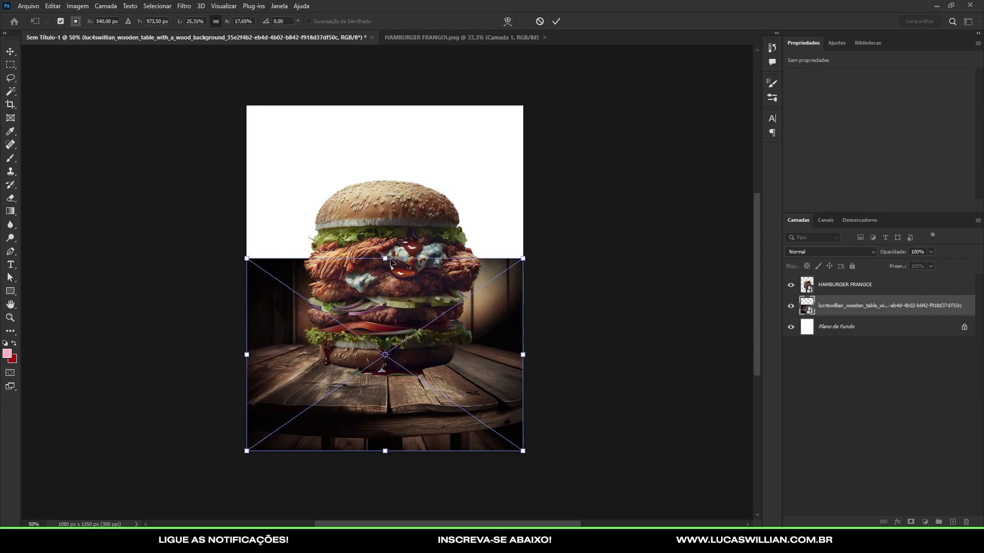
{"action": "key", "text": "Return"}
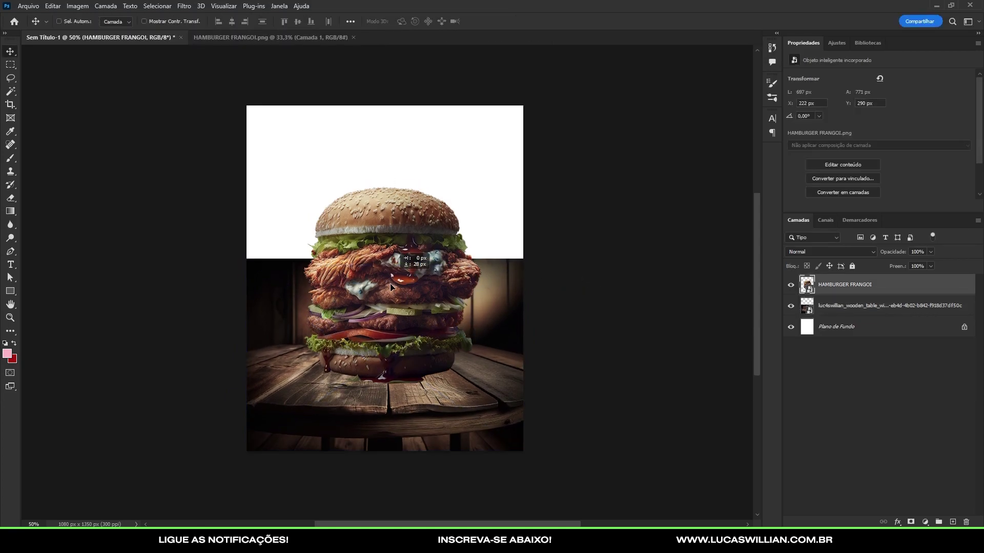
Move the burger down onto the tabletop.
{"action": "left_click_drag", "start_coordinate": [391, 259], "coordinate": [385, 291]}
{"action": "scroll", "coordinate": [446, 411], "scroll_direction": "up", "scroll_amount": 3}
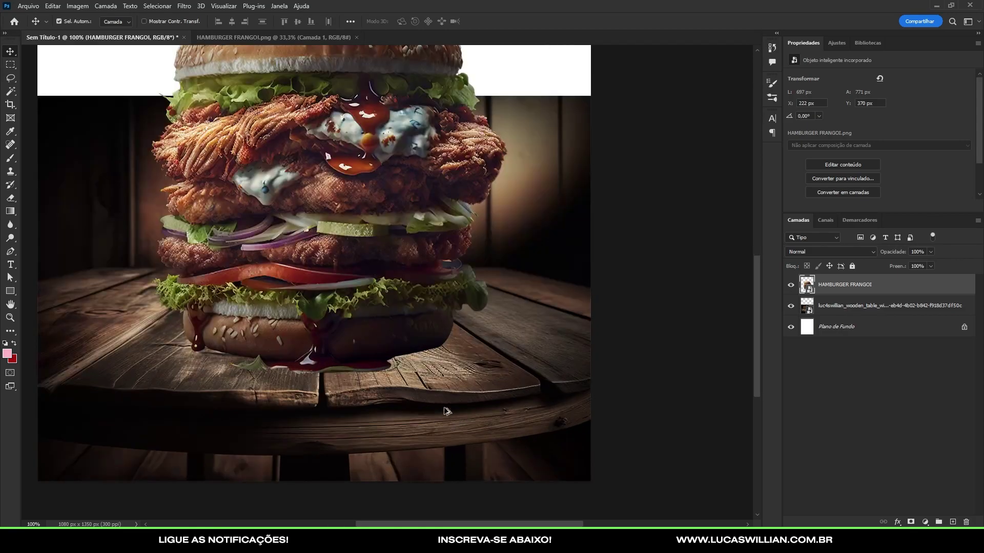
{"action": "scroll", "coordinate": [440, 364], "scroll_direction": "down", "scroll_amount": 1}
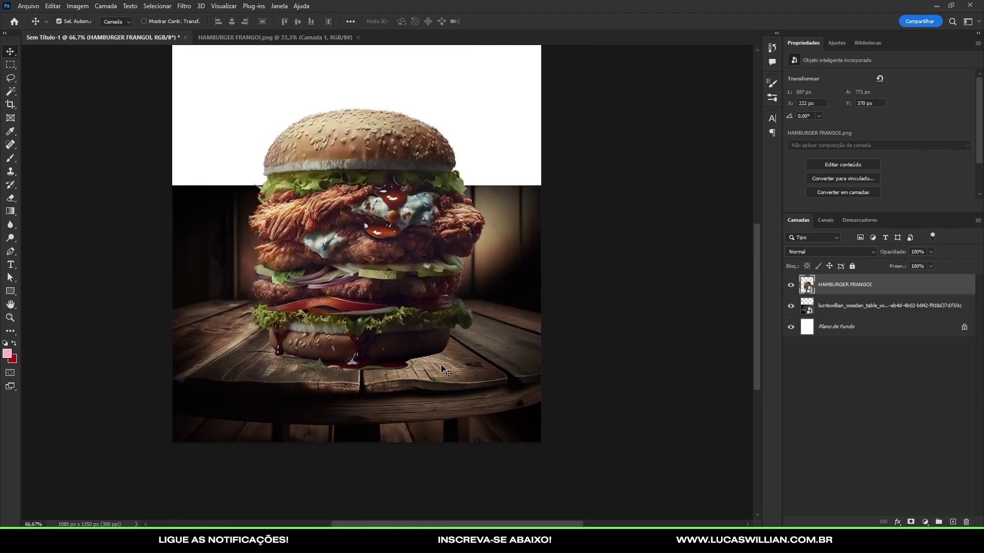
Trim the wooden-table layer's height with Free Transform and adjust its position.
{"action": "key", "text": "ctrl+t"}
{"action": "key", "text": "Return"}
{"action": "key", "text": "alt+bracketleft"}
{"action": "key", "text": "ctrl+t"}
{"action": "left_click_drag", "start_coordinate": [358, 186], "coordinate": [357, 205]}
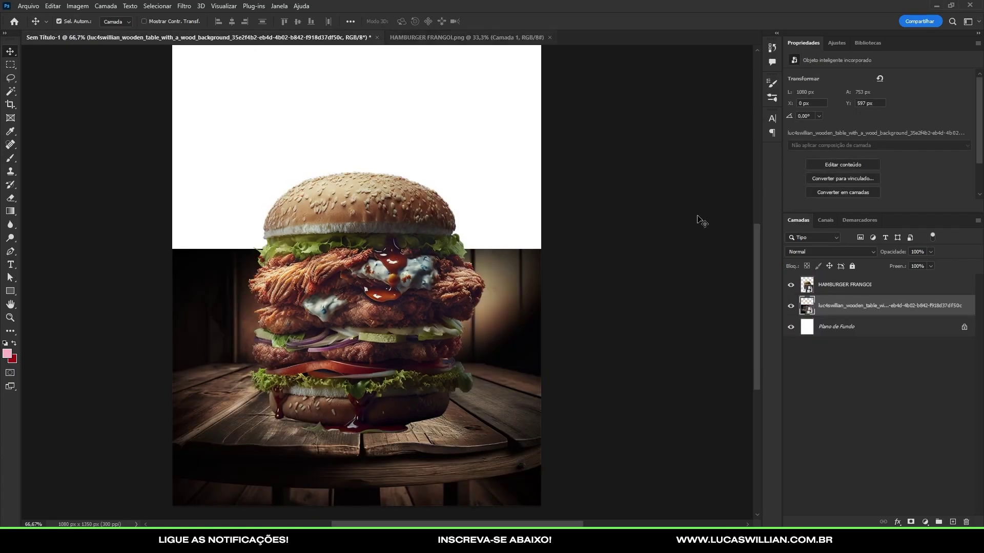
{"action": "left_click_drag", "start_coordinate": [358, 250], "coordinate": [373, 287]}
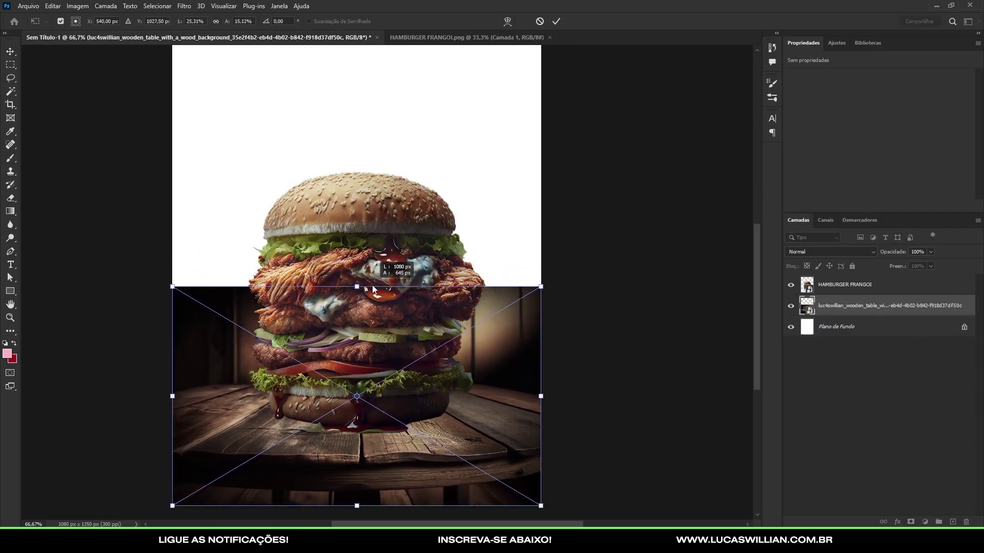
{"action": "key", "text": "Return"}
{"action": "left_click_drag", "start_coordinate": [354, 348], "coordinate": [354, 356]}
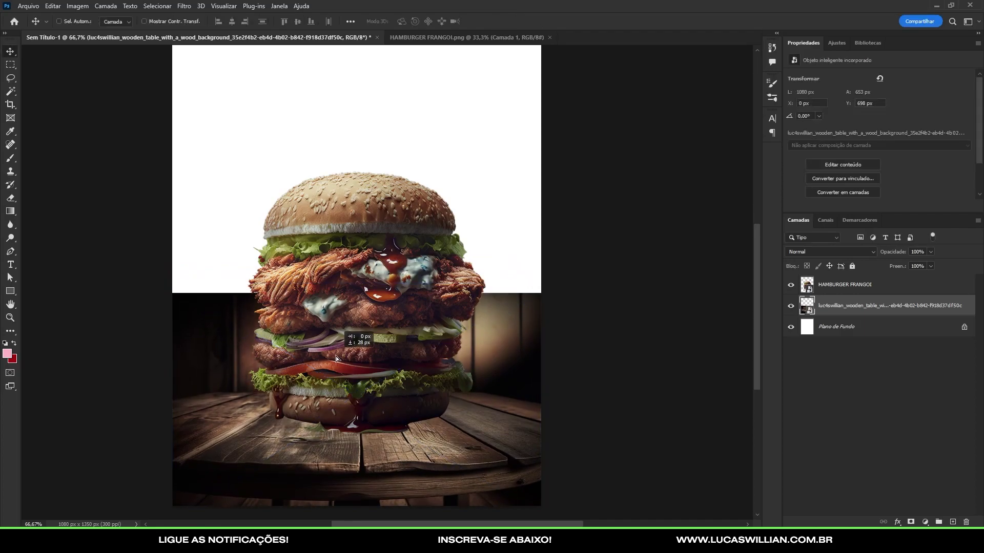
{"action": "key", "text": "ctrl+z"}
{"action": "key", "text": "ctrl+t"}
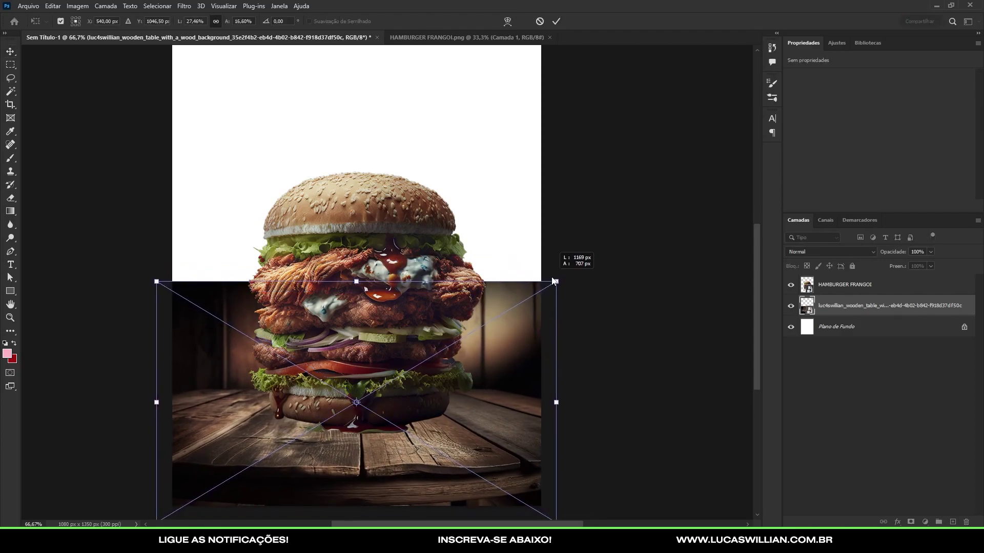
{"action": "key", "text": "Return"}
Scale the burger down to 639 × 706 px and lower it onto the table.
{"action": "left_click_drag", "start_coordinate": [408, 294], "coordinate": [408, 301]}
{"action": "scroll", "coordinate": [434, 267], "scroll_direction": "down", "scroll_amount": 1}
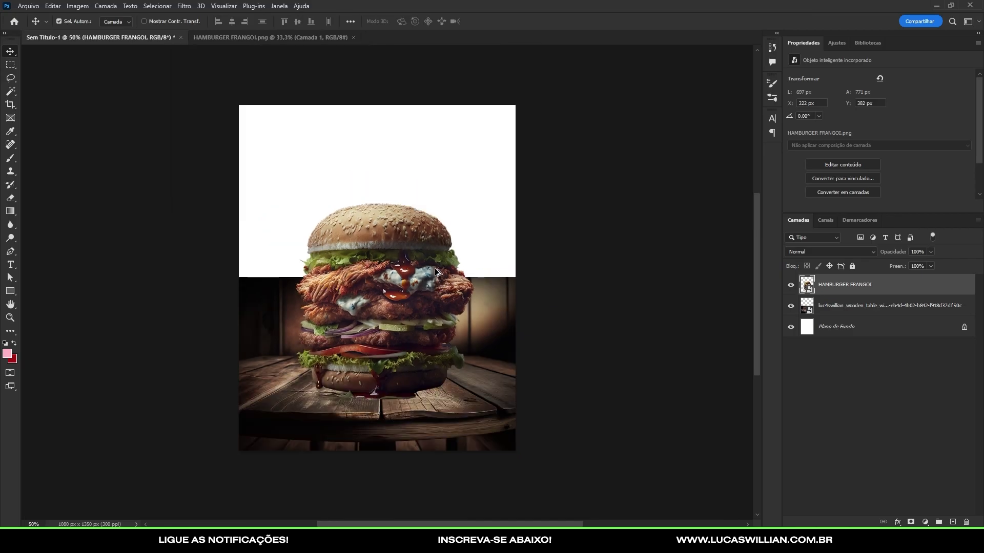
{"action": "scroll", "coordinate": [434, 267], "scroll_direction": "up", "scroll_amount": 1}
{"action": "scroll", "coordinate": [434, 268], "scroll_direction": "down", "scroll_amount": 1}
{"action": "key", "text": "ctrl+t"}
{"action": "left_click_drag", "start_coordinate": [474, 192], "coordinate": [466, 200]}
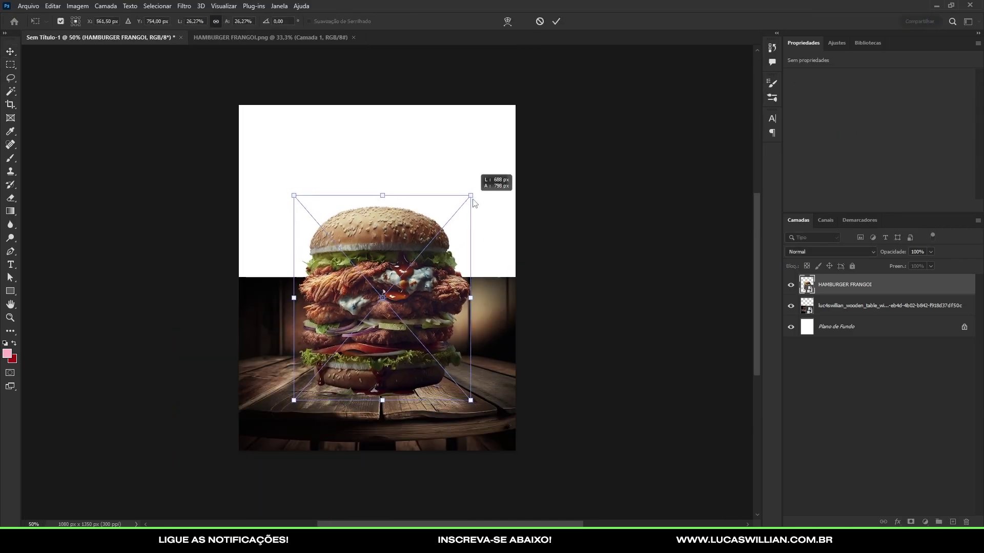
{"action": "left_click_drag", "start_coordinate": [434, 240], "coordinate": [434, 250]}
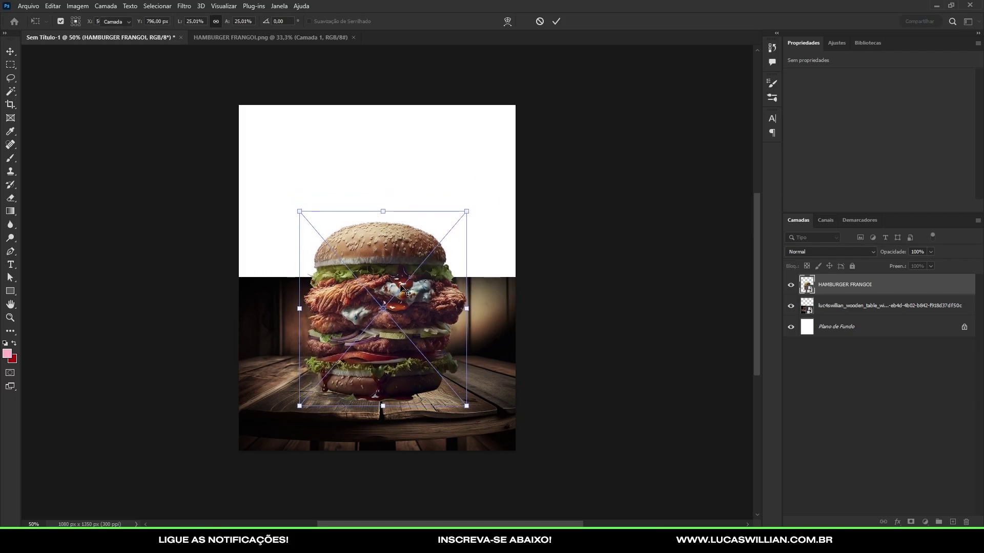
{"action": "key", "text": "Return"}
{"action": "scroll", "coordinate": [399, 296], "scroll_direction": "down", "scroll_amount": 1}
{"action": "scroll", "coordinate": [399, 296], "scroll_direction": "up", "scroll_amount": 1}
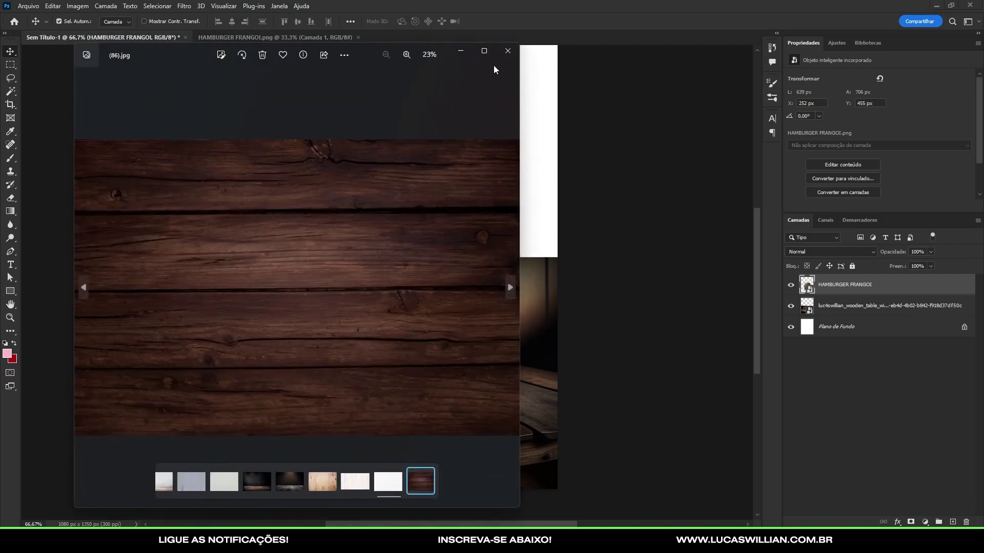
Place the dark wood-plank image rotated 90° and enlarged, layered beneath the table image.
{"action": "left_click", "coordinate": [505, 49]}
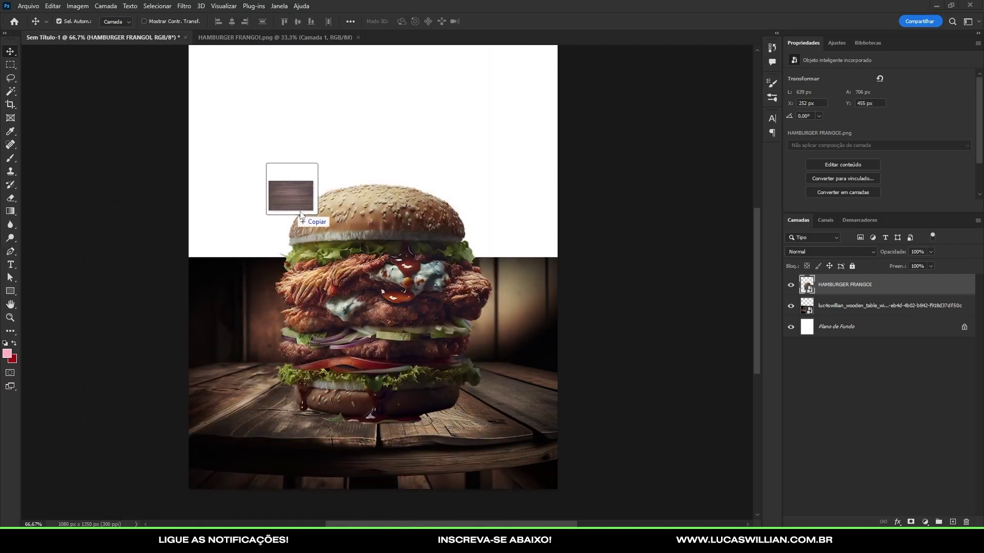
{"action": "mouse_move", "coordinate": [622, 250]}
{"action": "left_mouse_down"}
{"action": "mouse_move", "coordinate": [445, 307]}
{"action": "mouse_move", "coordinate": [530, 253]}
{"action": "mouse_move", "coordinate": [477, 200]}
{"action": "left_mouse_up"}
{"action": "right_click", "coordinate": [441, 215]}
{"action": "left_click", "coordinate": [445, 352]}
{"action": "key", "text": "ctrl+minus"}
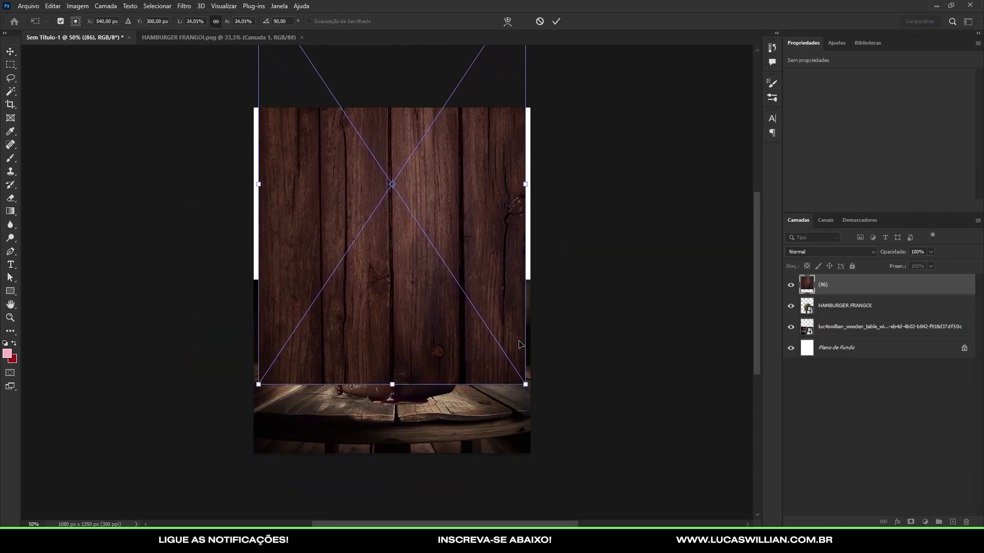
{"action": "left_click_drag", "start_coordinate": [526, 385], "coordinate": [549, 384]}
{"action": "key", "text": "Return"}
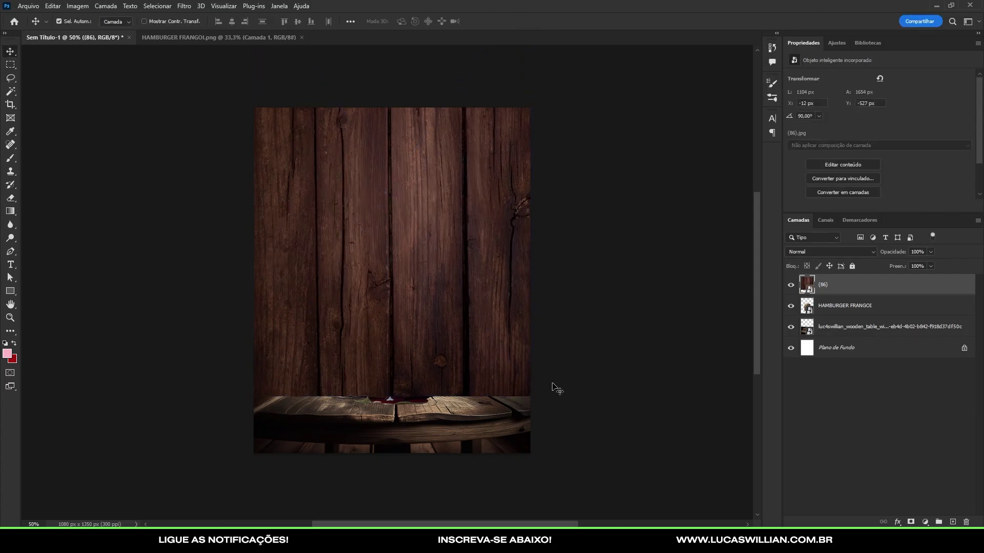
{"action": "mouse_move", "coordinate": [849, 276]}
{"action": "left_mouse_down"}
{"action": "mouse_move", "coordinate": [851, 321]}
{"action": "mouse_move", "coordinate": [872, 326]}
{"action": "left_mouse_up"}
{"action": "left_click_drag", "start_coordinate": [461, 246], "coordinate": [462, 263]}
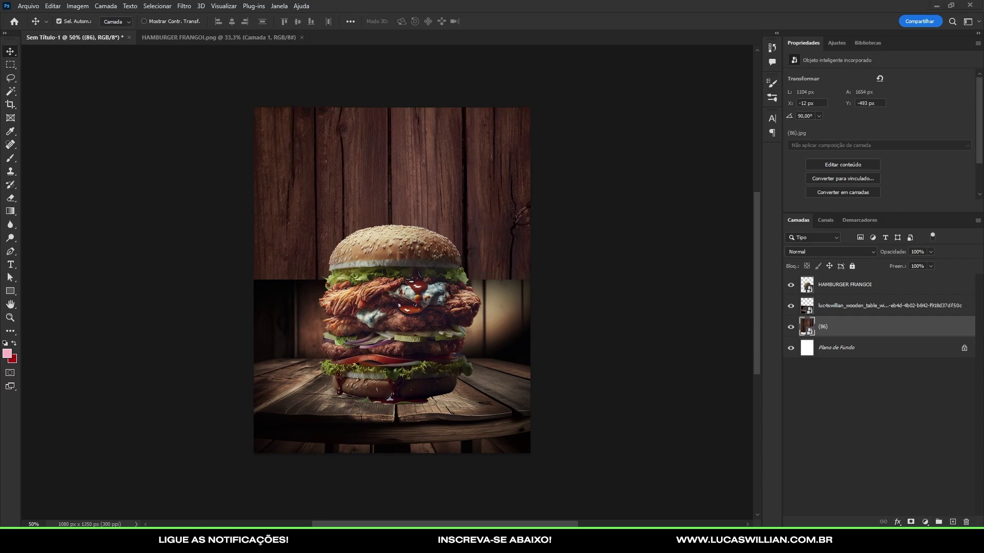
Place a light wood texture as a new layer, then delete it.
{"action": "left_click_drag", "start_coordinate": [285, 198], "coordinate": [635, 252]}
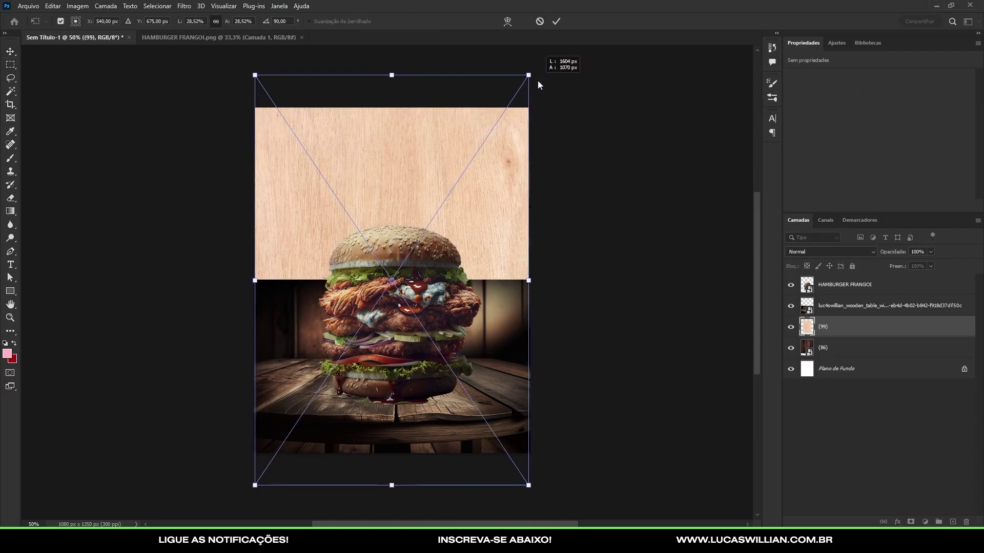
{"action": "key", "text": "Return"}
{"action": "key", "text": "ctrl+plus"}
{"action": "key", "text": "ctrl+plus"}
{"action": "key", "text": "ctrl+minus"}
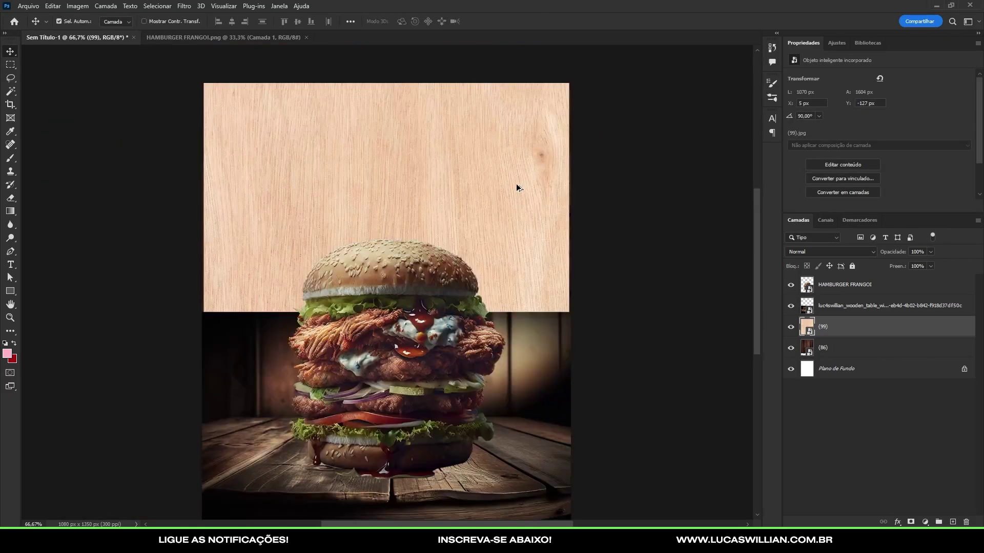
{"action": "scroll", "coordinate": [387, 290], "scroll_direction": "down", "scroll_amount": 1}
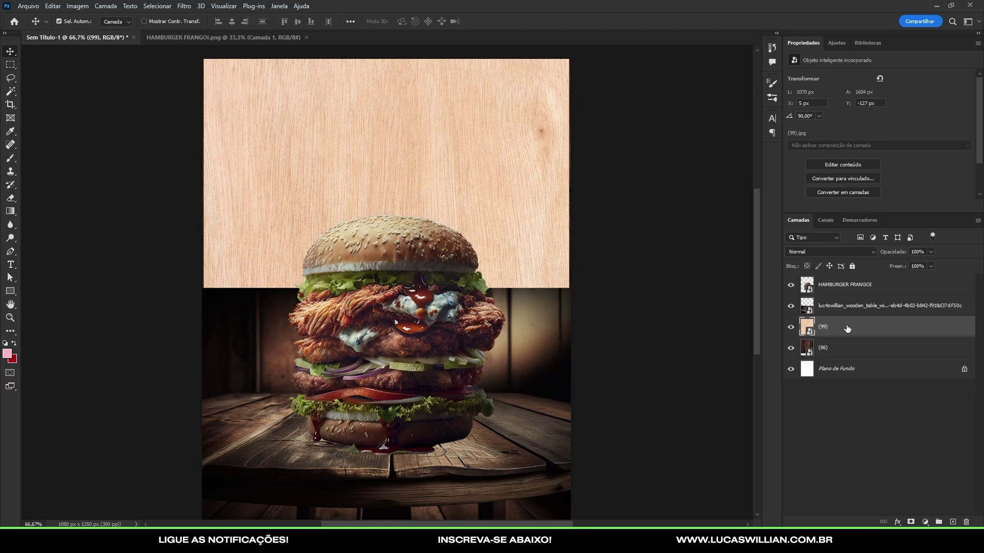
{"action": "key", "text": "Delete"}
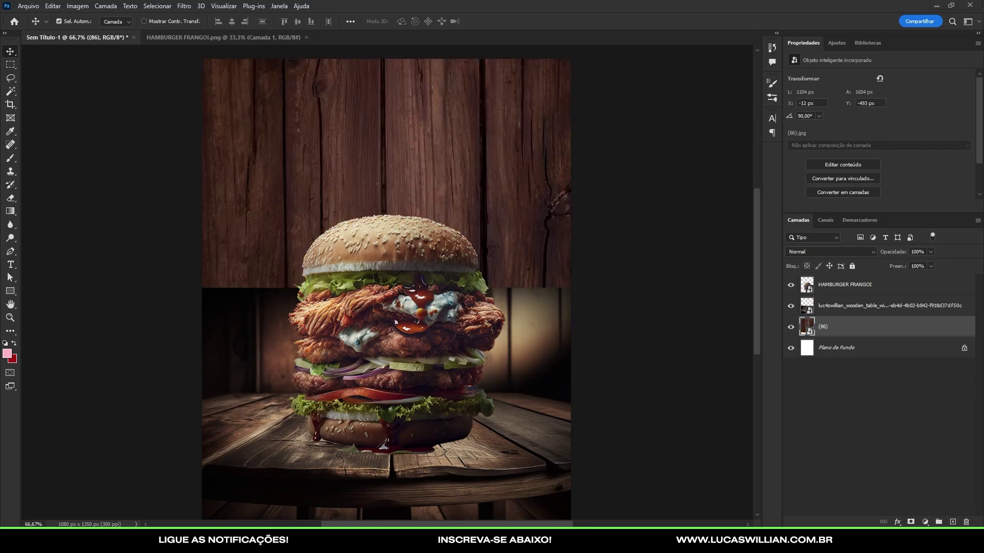
Place the grey wood texture, rotated 90° and scaled to cover the canvas.
{"action": "left_click_drag", "start_coordinate": [271, 263], "coordinate": [293, 234]}
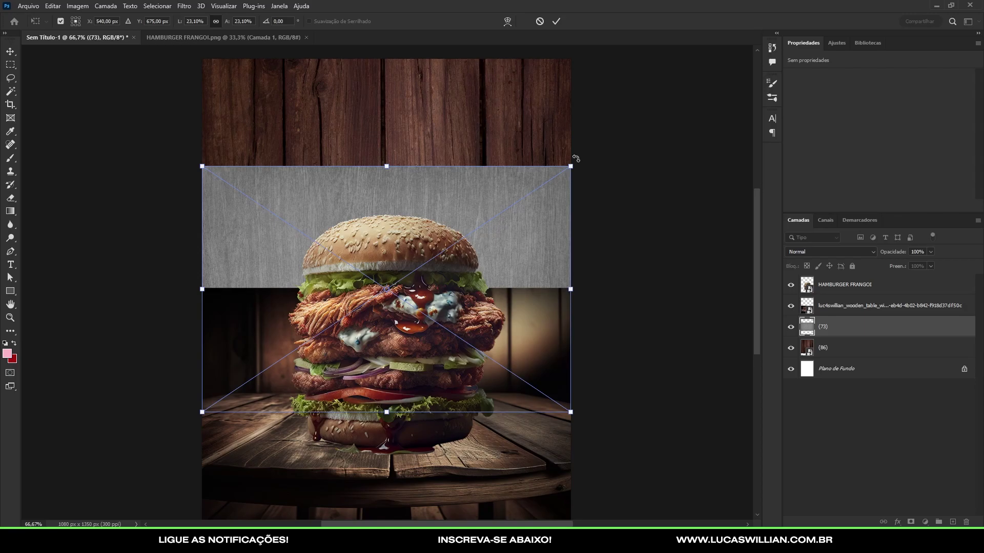
{"action": "mouse_move", "coordinate": [576, 158]}
{"action": "left_mouse_down"}
{"action": "mouse_move", "coordinate": [442, 357]}
{"action": "mouse_move", "coordinate": [523, 370]}
{"action": "left_mouse_up"}
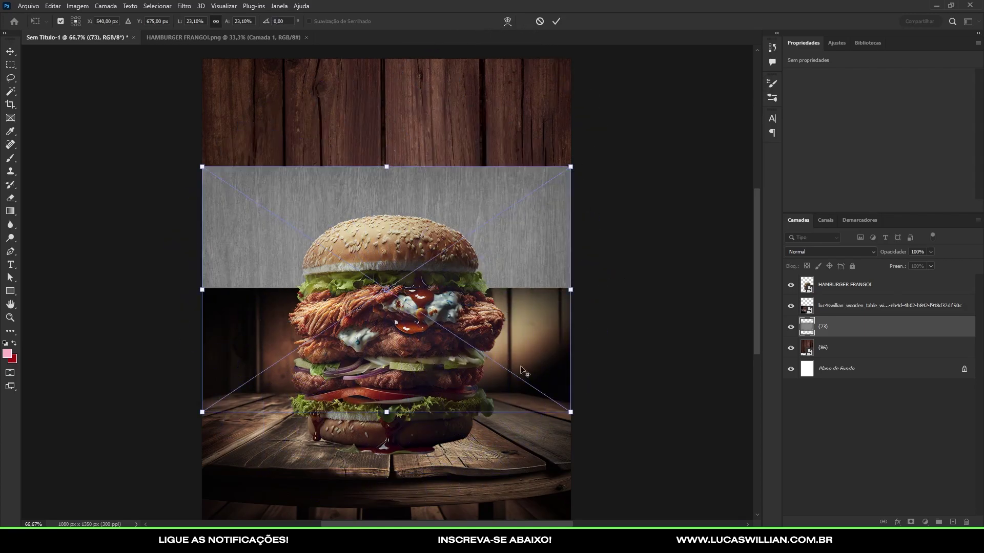
{"action": "left_click_drag", "start_coordinate": [570, 413], "coordinate": [733, 438]}
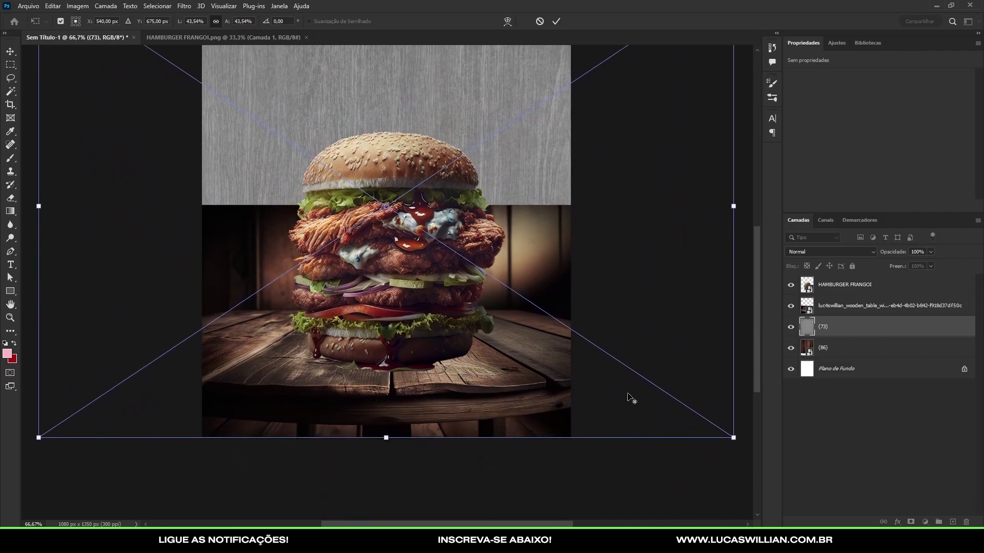
{"action": "left_click_drag", "start_coordinate": [733, 438], "coordinate": [718, 402]}
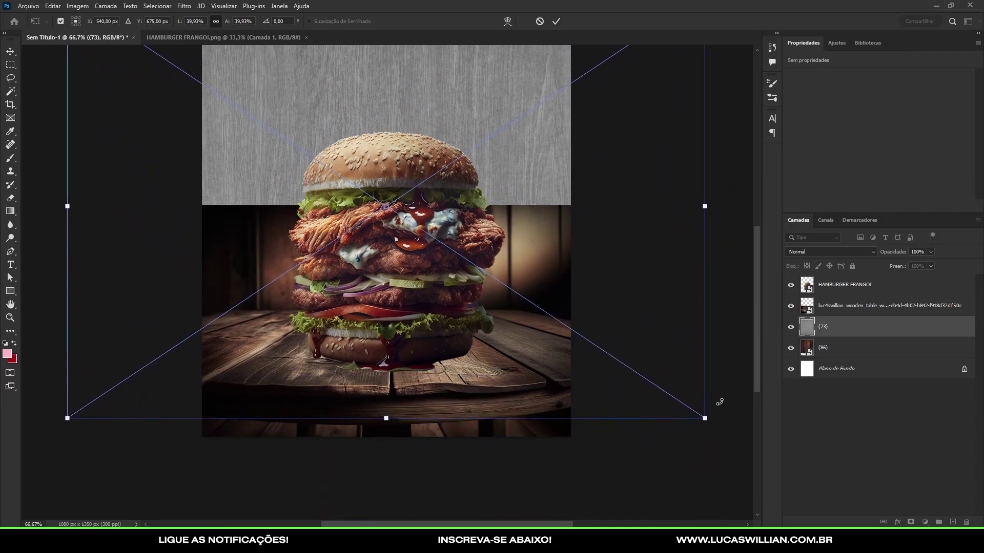
{"action": "key", "text": "Return"}
Move the grey texture up to cover the top and stack it above the wooden-table layer.
{"action": "key", "text": "ctrl+minus"}
{"action": "key", "text": "ctrl+plus"}
{"action": "left_click_drag", "start_coordinate": [494, 285], "coordinate": [487, 229]}
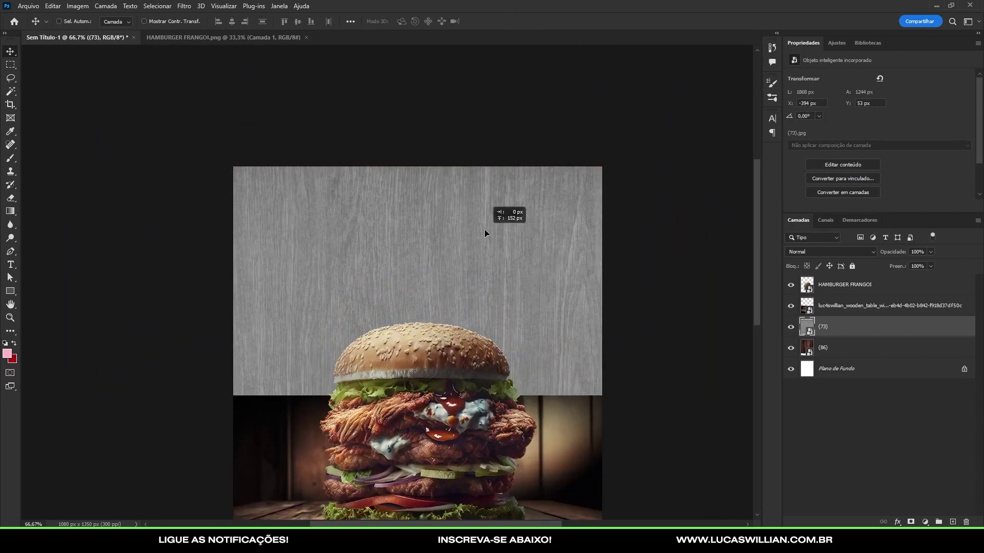
{"action": "key", "text": "ctrl+plus"}
{"action": "key", "text": "ctrl+minus"}
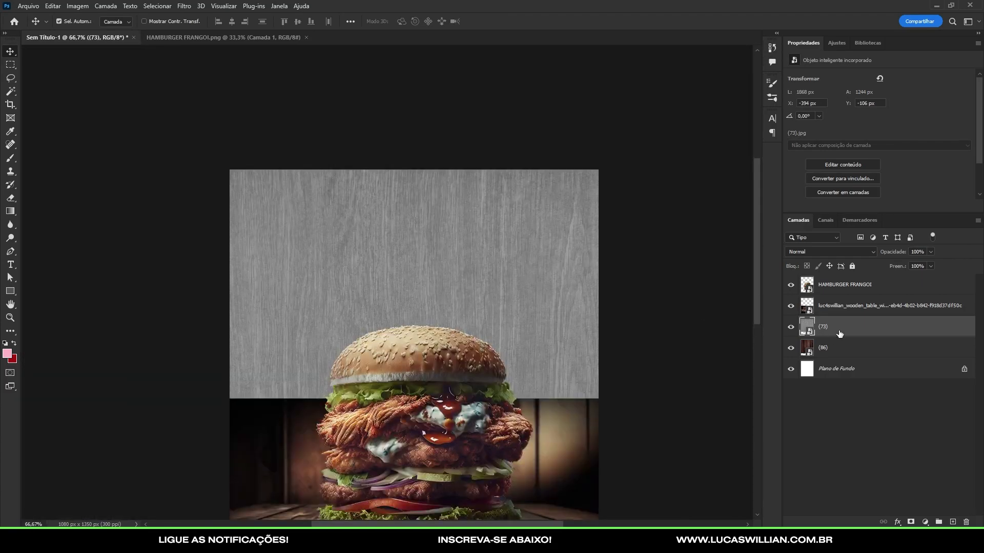
{"action": "key", "text": "ctrl+minus"}
{"action": "mouse_move", "coordinate": [839, 334]}
{"action": "left_mouse_down"}
{"action": "mouse_move", "coordinate": [819, 359]}
{"action": "mouse_move", "coordinate": [820, 296]}
{"action": "left_mouse_up"}
{"action": "key", "text": "ctrl+minus"}
{"action": "key", "text": "ctrl+plus"}
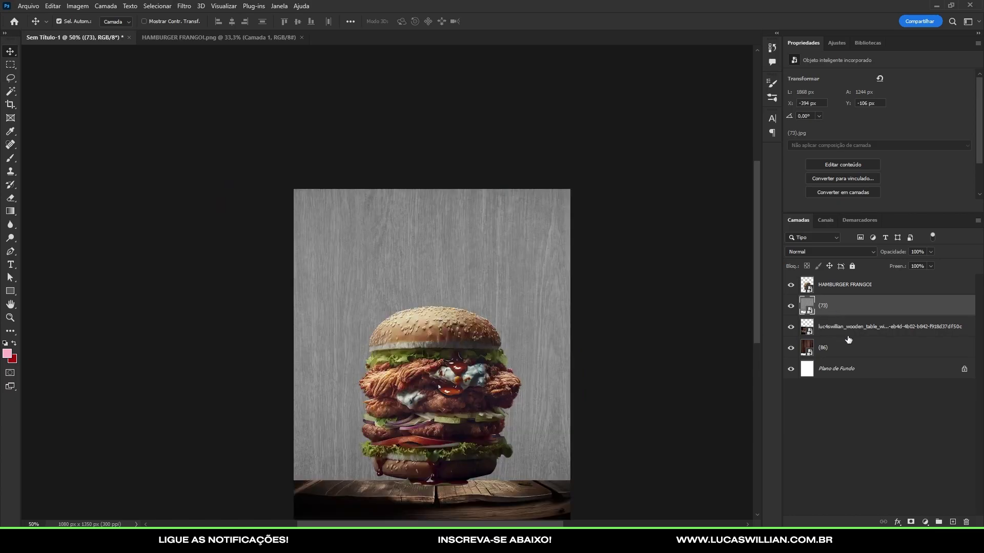
Add a layer mask to the grey wood layer and set up a large, lower-opacity brush.
{"action": "left_click", "coordinate": [910, 522]}
{"action": "key", "text": "ctrl+minus"}
{"action": "key", "text": "ctrl+minus"}
{"action": "key", "text": "ctrl+plus"}
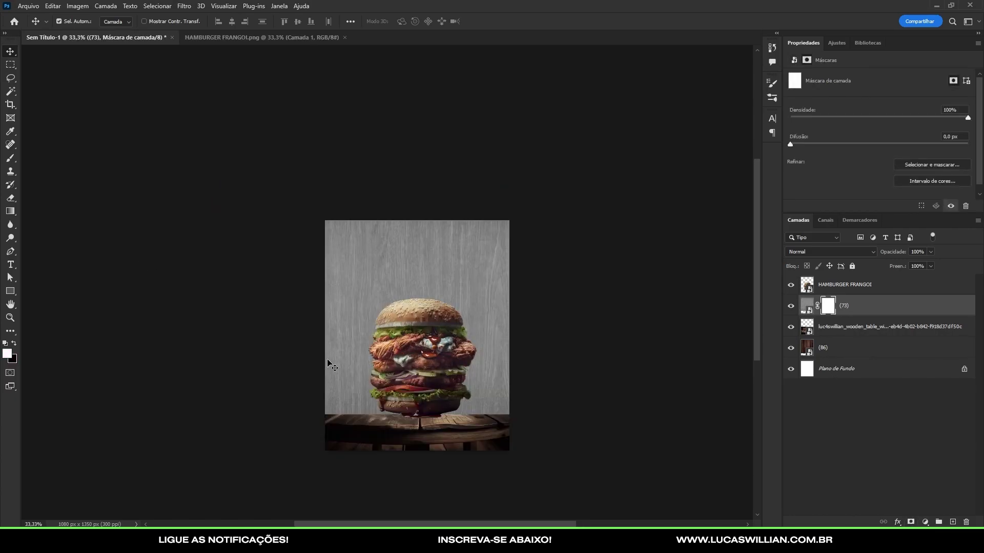
{"action": "key", "text": "b"}
{"action": "right_click", "coordinate": [351, 336], "text": "alt"}
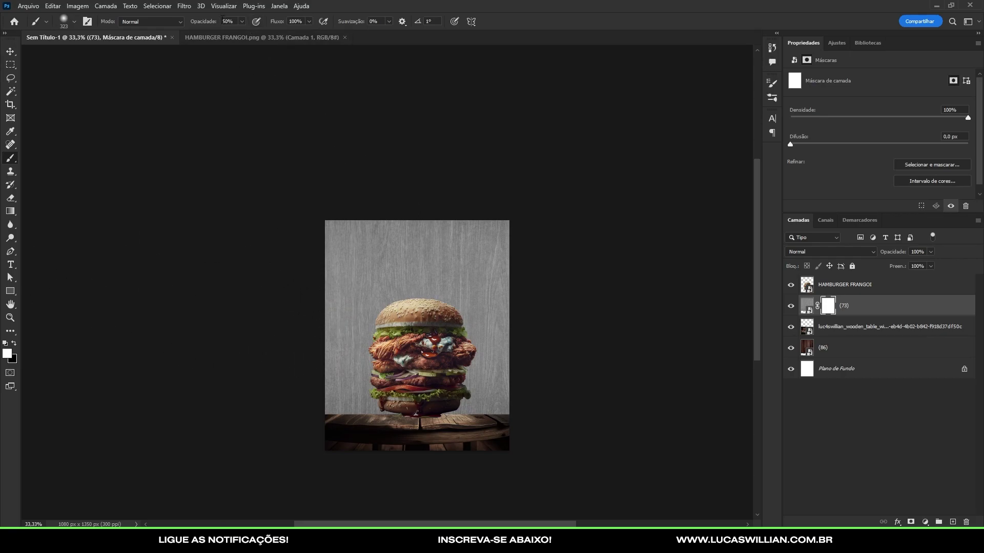
{"action": "left_click", "coordinate": [243, 21]}
Paint black across the mask's bottom with a 533 brush to fade the texture into the tabletop.
{"action": "key", "text": "x"}
{"action": "right_click", "coordinate": [484, 385], "text": "alt"}
{"action": "mouse_move", "coordinate": [484, 384]}
{"action": "left_mouse_down"}
{"action": "mouse_move", "coordinate": [451, 391]}
{"action": "mouse_move", "coordinate": [494, 384]}
{"action": "mouse_move", "coordinate": [461, 434]}
{"action": "mouse_move", "coordinate": [518, 417]}
{"action": "mouse_move", "coordinate": [538, 396]}
{"action": "mouse_move", "coordinate": [473, 433]}
{"action": "mouse_move", "coordinate": [433, 440]}
{"action": "mouse_move", "coordinate": [382, 437]}
{"action": "mouse_move", "coordinate": [320, 417]}
{"action": "mouse_move", "coordinate": [437, 430]}
{"action": "left_mouse_up"}
{"action": "scroll", "coordinate": [405, 397], "scroll_direction": "up", "scroll_amount": 1}
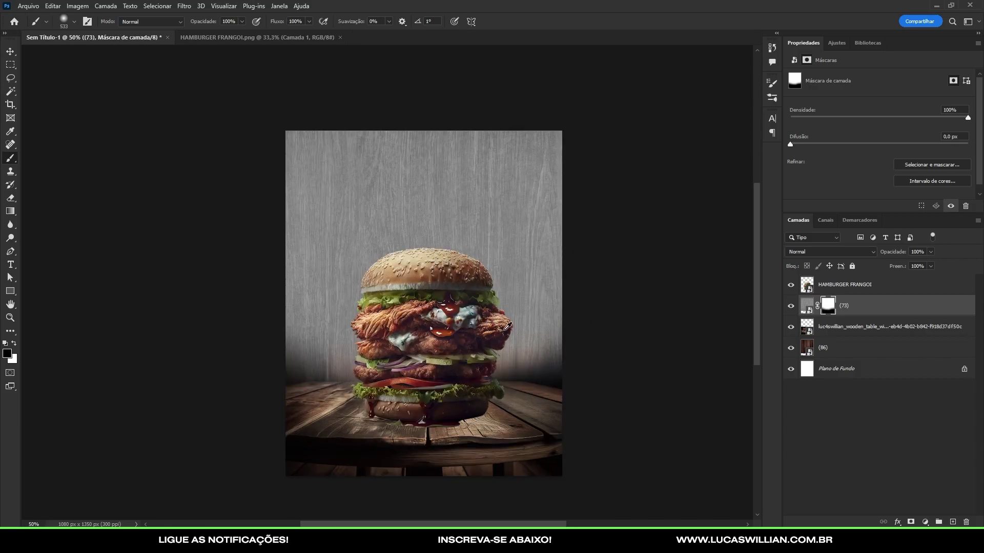
{"action": "scroll", "coordinate": [439, 389], "scroll_direction": "up", "scroll_amount": 1}
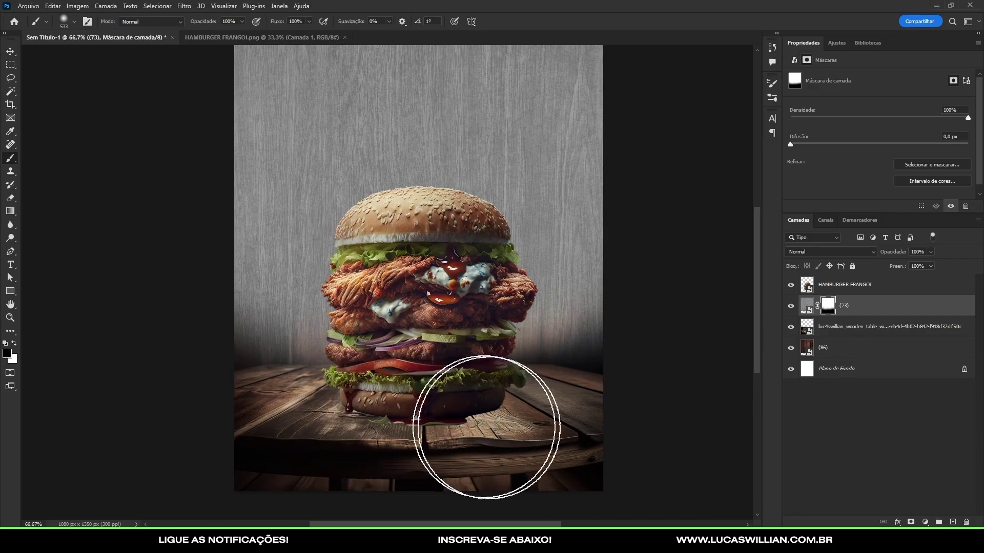
{"action": "left_click", "coordinate": [845, 331]}
{"action": "left_click", "coordinate": [871, 370]}
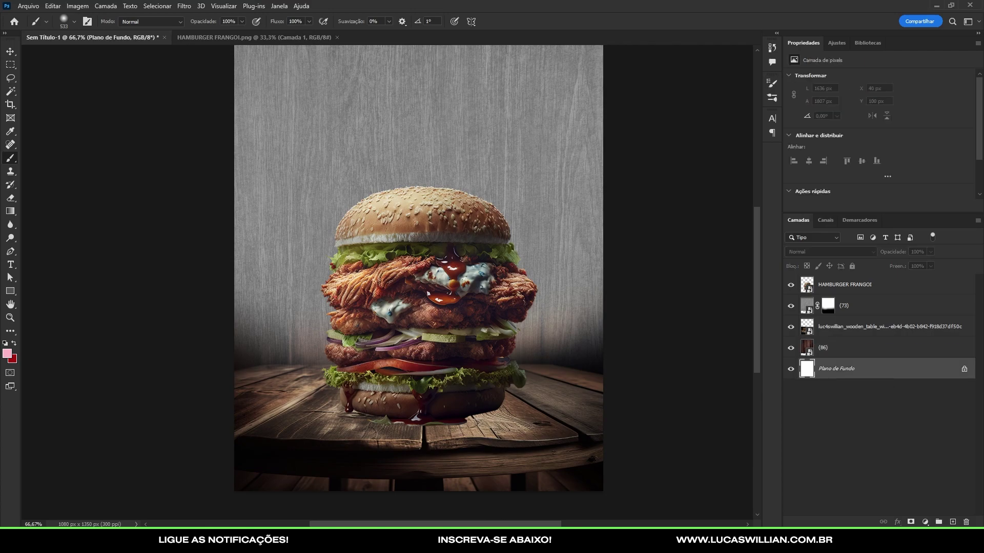
Unlock and delete the white Plano de Fundo layer, then add a Cor sólida fill layer.
{"action": "left_click", "coordinate": [963, 369]}
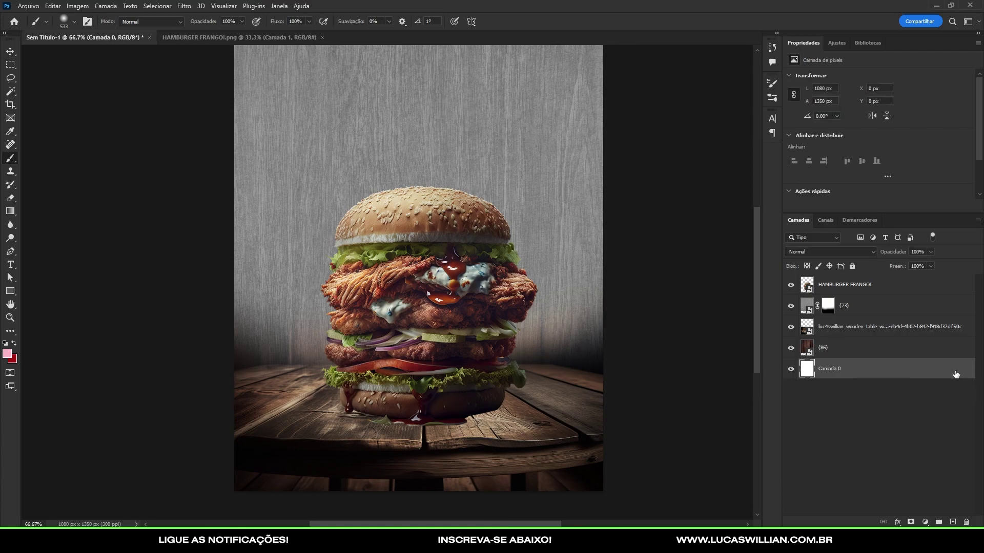
{"action": "key", "text": "Delete"}
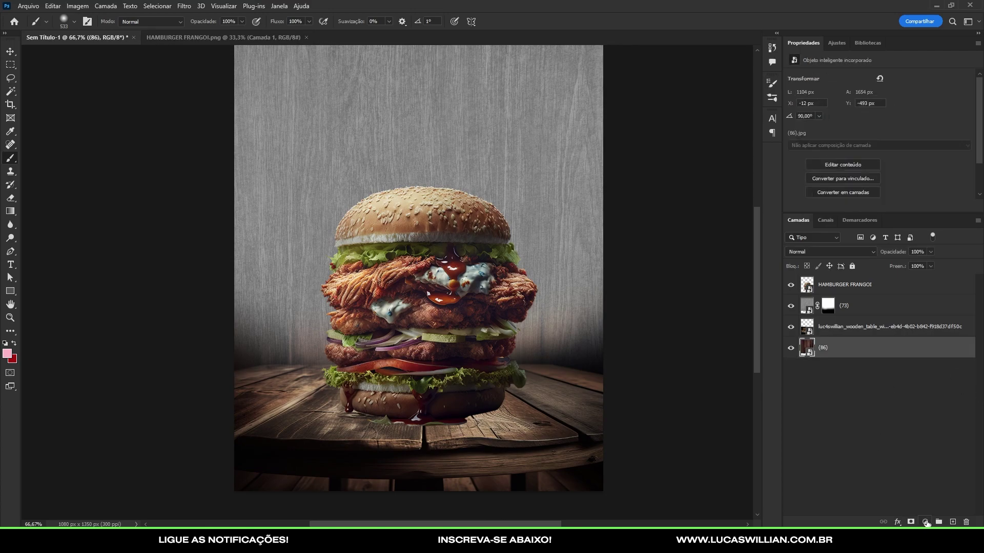
{"action": "left_click", "coordinate": [926, 522]}
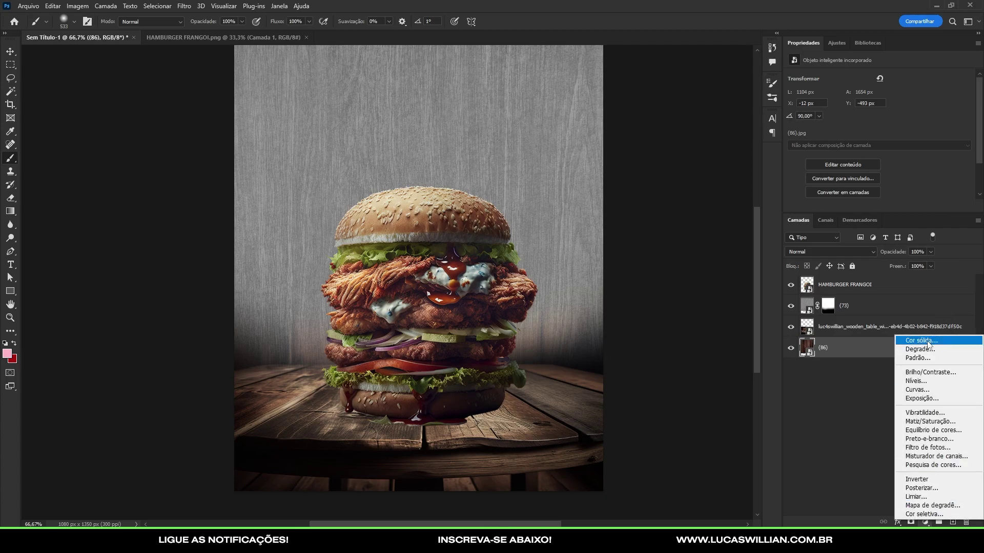
{"action": "left_click", "coordinate": [911, 340]}
Sample dark brown 261f19 from the canvas for the fill and move it to the stack's bottom.
{"action": "left_click", "coordinate": [554, 427]}
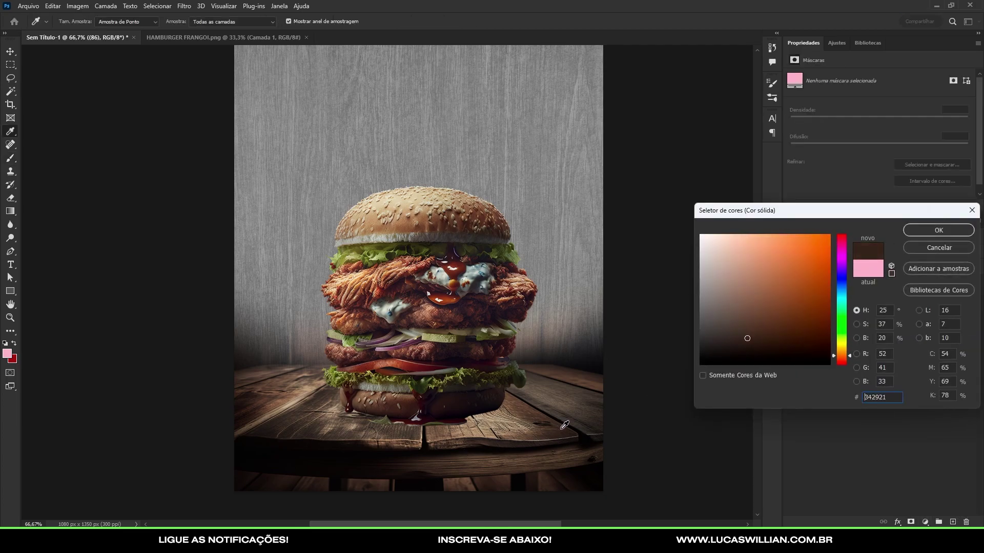
{"action": "left_click", "coordinate": [563, 425]}
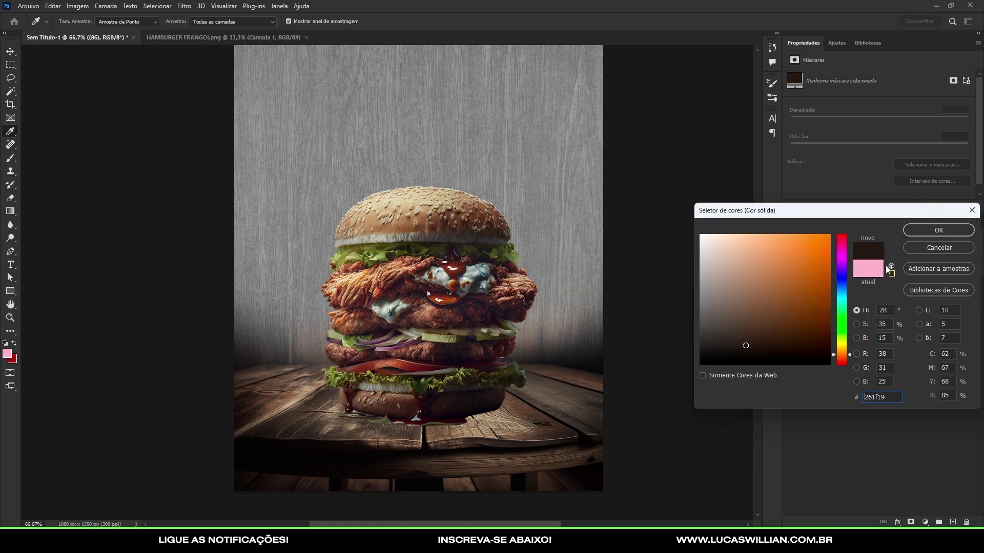
{"action": "key", "text": "Return"}
{"action": "left_click_drag", "start_coordinate": [853, 345], "coordinate": [853, 382]}
{"action": "left_click", "coordinate": [871, 326]}
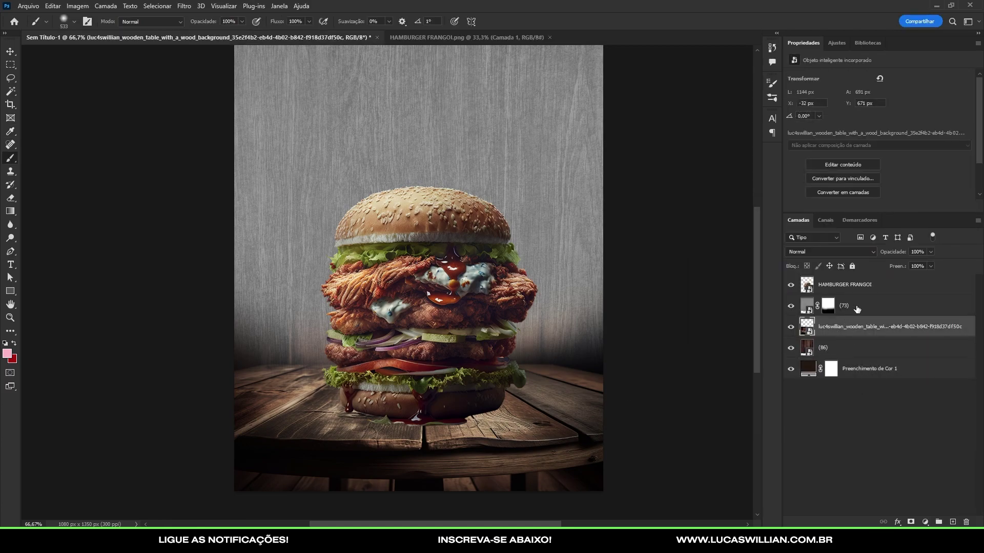
{"action": "left_click", "coordinate": [857, 308]}
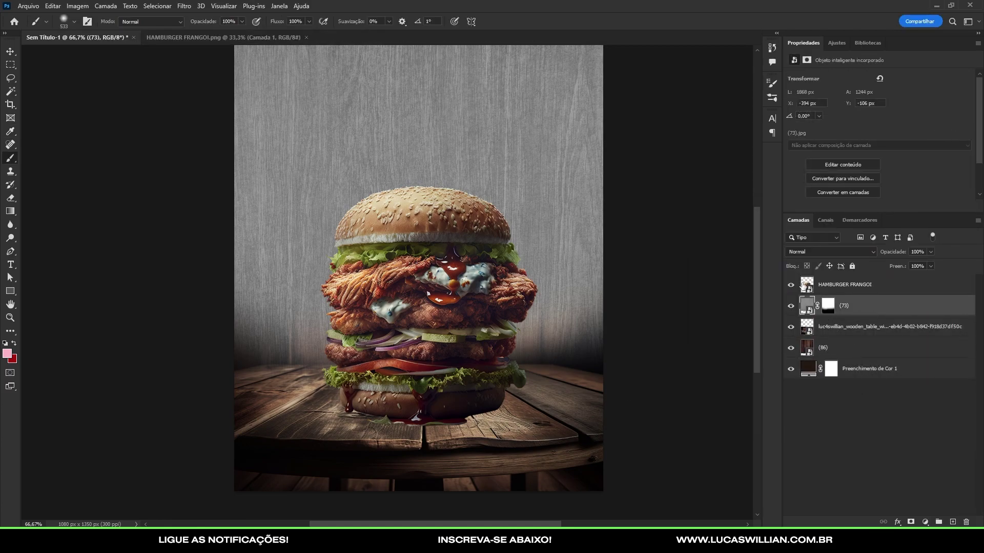
Hide the dark wood layer (86) after toggling layer visibility to compare.
{"action": "left_click", "coordinate": [812, 252]}
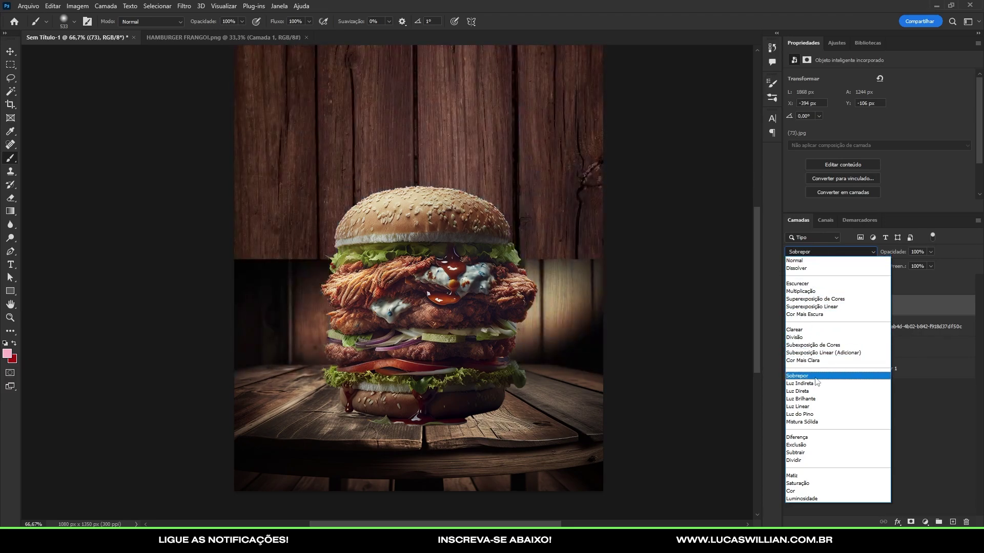
{"action": "key", "text": "Escape"}
{"action": "left_click", "coordinate": [791, 328]}
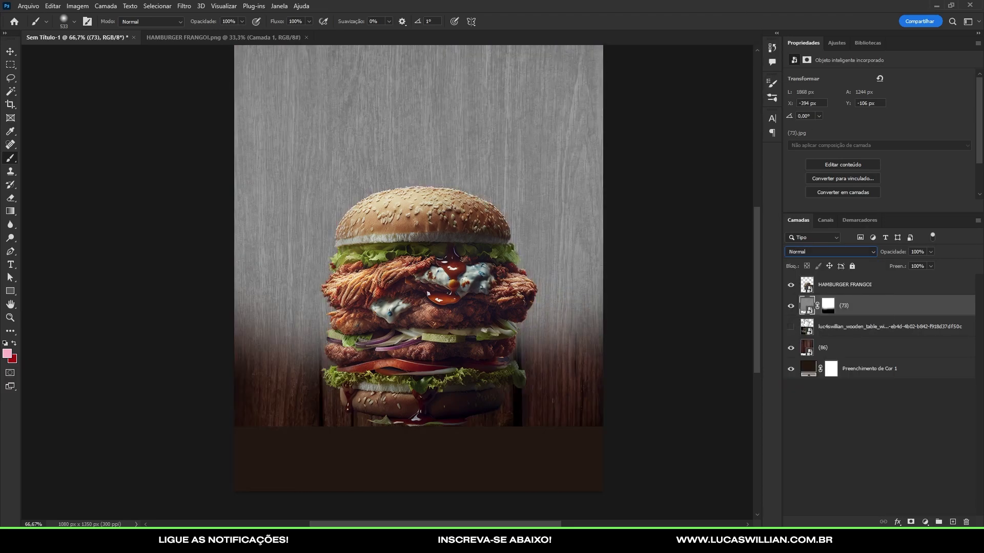
{"action": "left_click", "coordinate": [791, 327]}
{"action": "left_click", "coordinate": [791, 348]}
{"action": "left_click", "coordinate": [791, 328]}
Set the grey wood texture (73) to Multiplicação and move it below layer (86).
{"action": "left_click", "coordinate": [830, 252]}
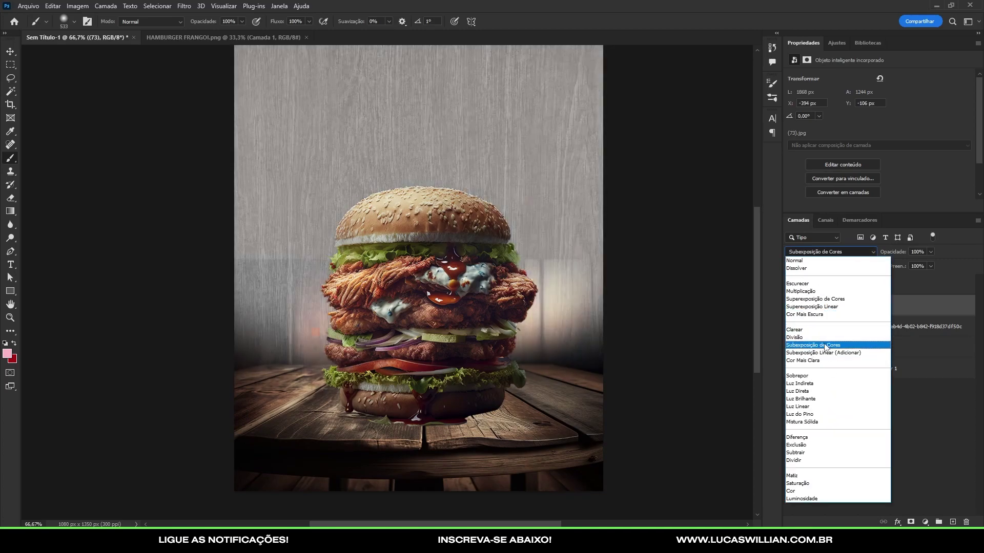
{"action": "left_click", "coordinate": [807, 291]}
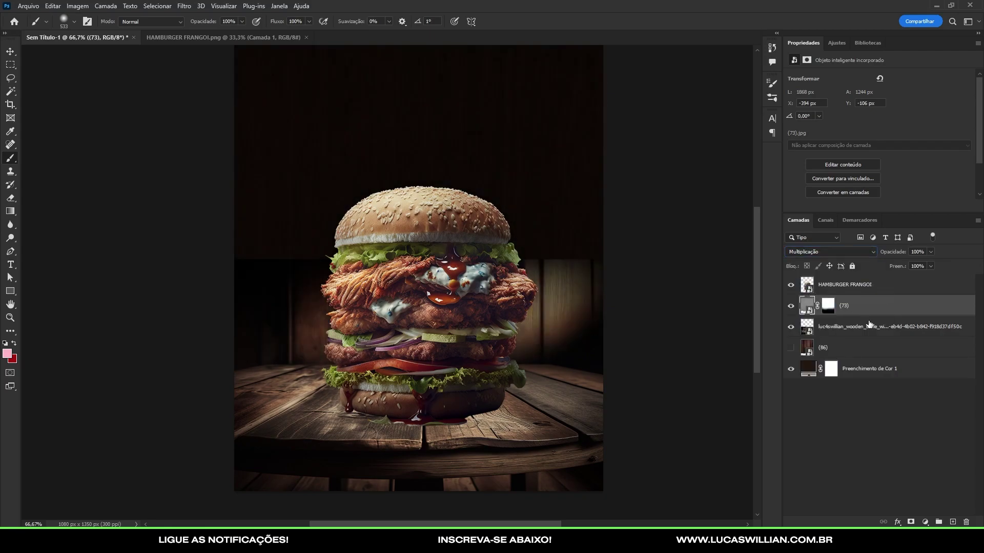
{"action": "left_click_drag", "start_coordinate": [859, 310], "coordinate": [866, 336]}
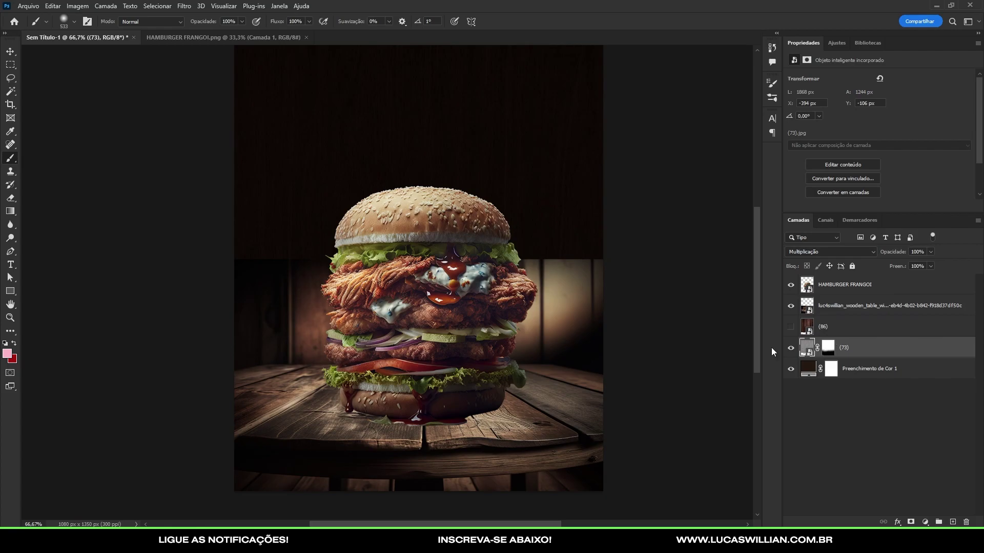
{"action": "key", "text": "v"}
{"action": "left_click", "coordinate": [592, 310]}
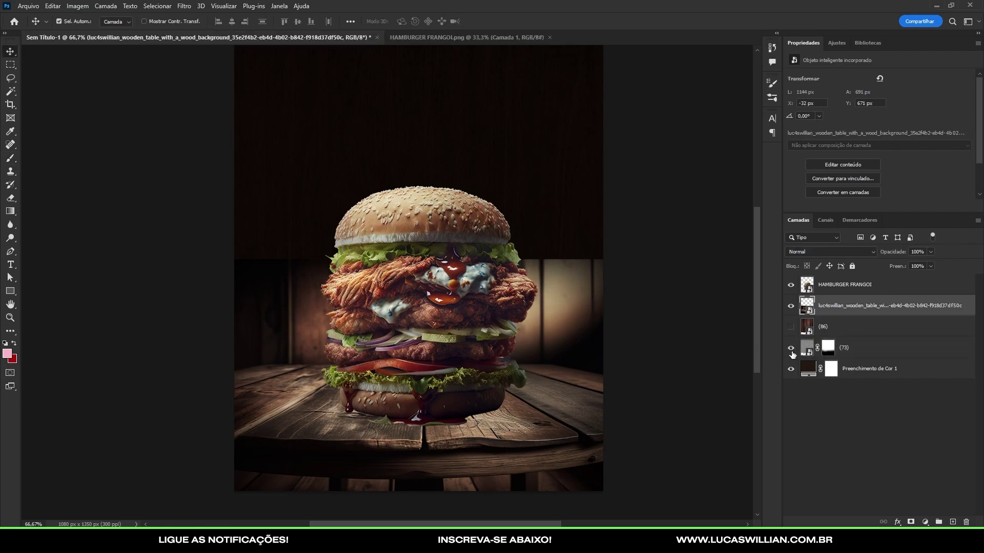
Hide the wooden table and burger layers to inspect the backdrop.
{"action": "left_click", "coordinate": [791, 307]}
{"action": "left_click", "coordinate": [790, 285]}
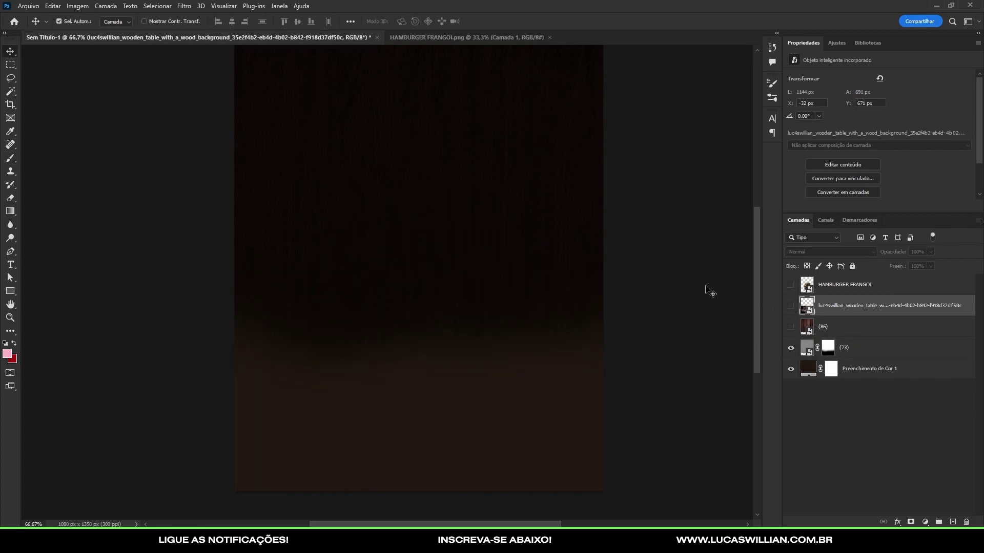
{"action": "scroll", "coordinate": [479, 224], "scroll_direction": "down", "scroll_amount": 1}
{"action": "scroll", "coordinate": [479, 223], "scroll_direction": "up", "scroll_amount": 3}
{"action": "scroll", "coordinate": [482, 103], "scroll_direction": "up", "scroll_amount": 2}
{"action": "scroll", "coordinate": [439, 274], "scroll_direction": "down", "scroll_amount": 2}
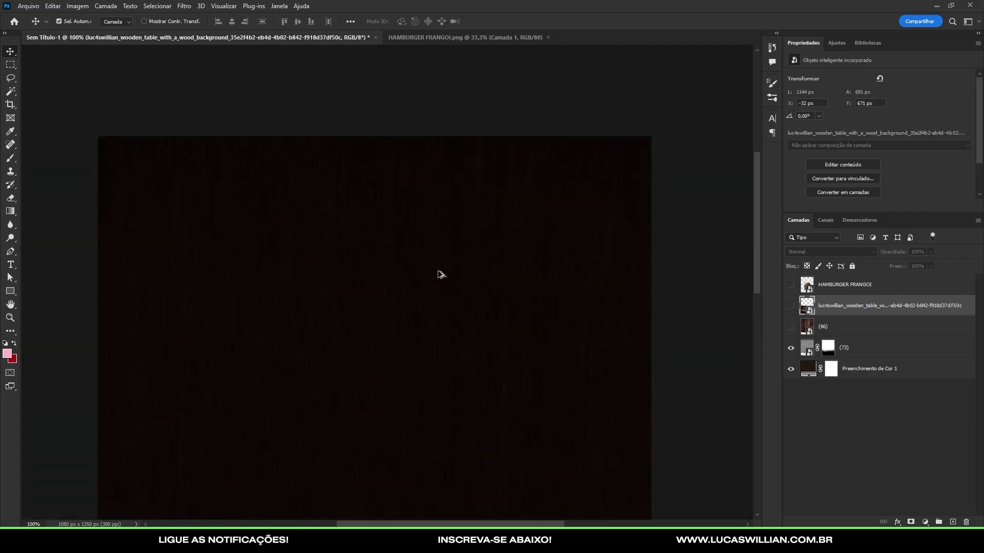
{"action": "scroll", "coordinate": [428, 279], "scroll_direction": "down", "scroll_amount": 1}
Lighten the brown backdrop fill to #362b22 and show the wooden table photo again.
{"action": "double_click", "coordinate": [807, 378]}
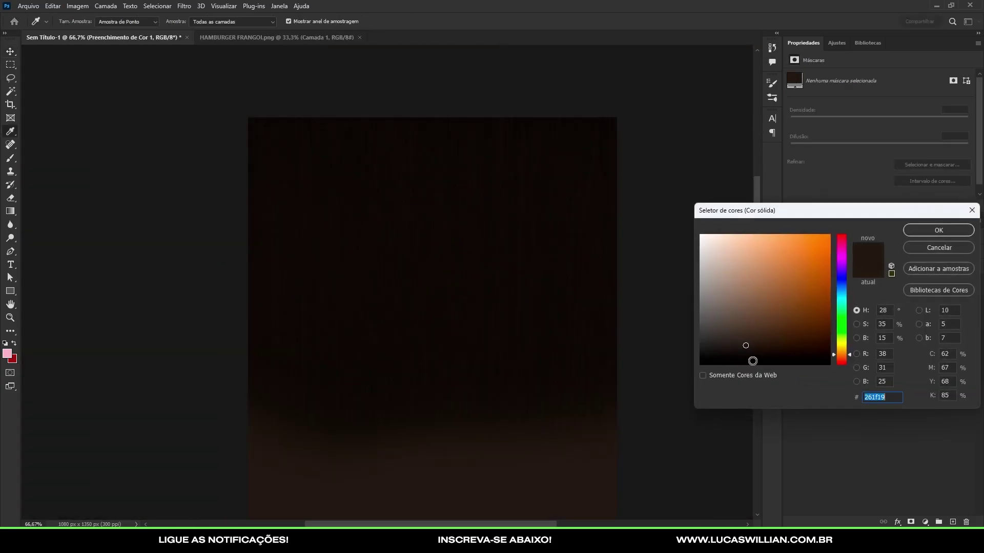
{"action": "left_click_drag", "start_coordinate": [744, 347], "coordinate": [741, 340]}
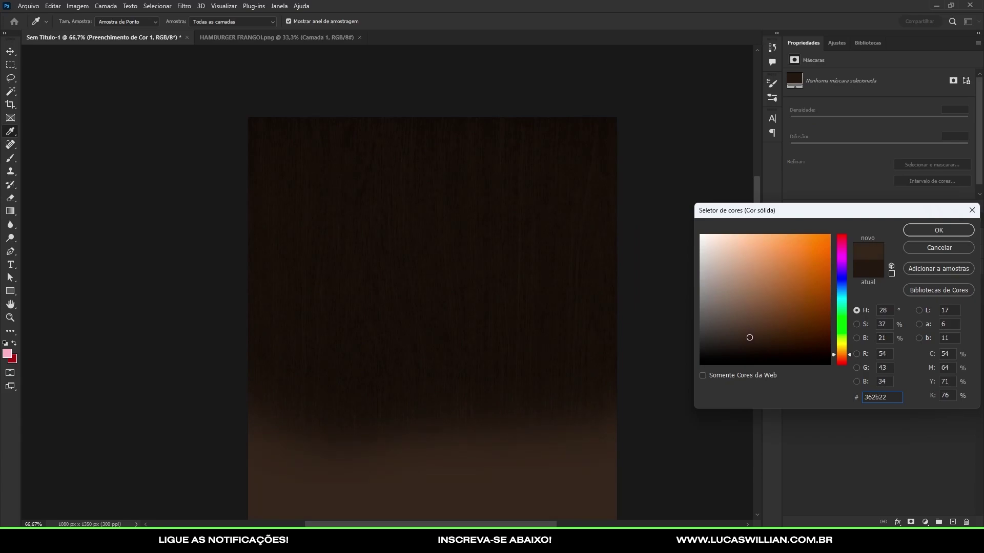
{"action": "left_click", "coordinate": [918, 229]}
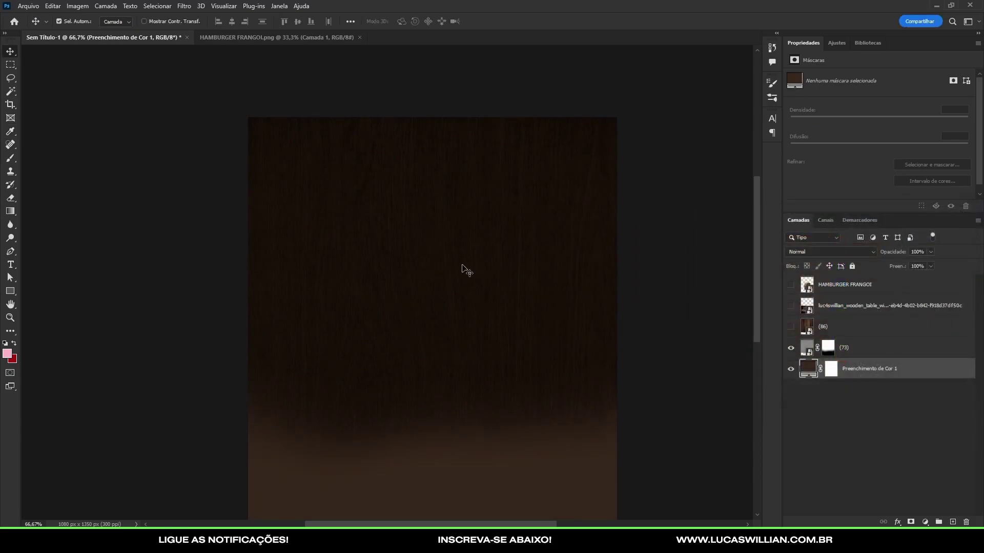
{"action": "left_click", "coordinate": [790, 307]}
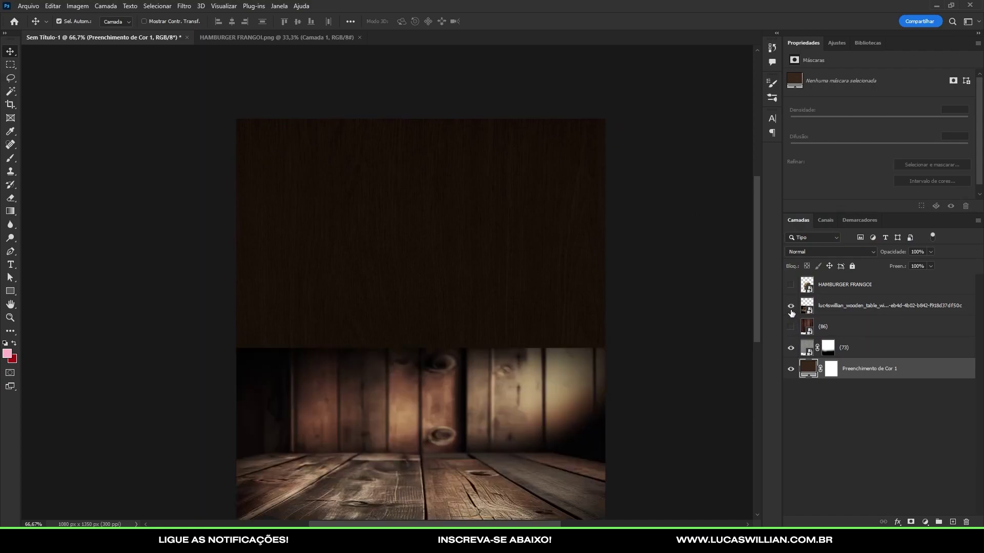
{"action": "scroll", "coordinate": [388, 294], "scroll_direction": "down", "scroll_amount": 1}
Mask the wooden table layer and brush away its hard top edge.
{"action": "left_click", "coordinate": [848, 307]}
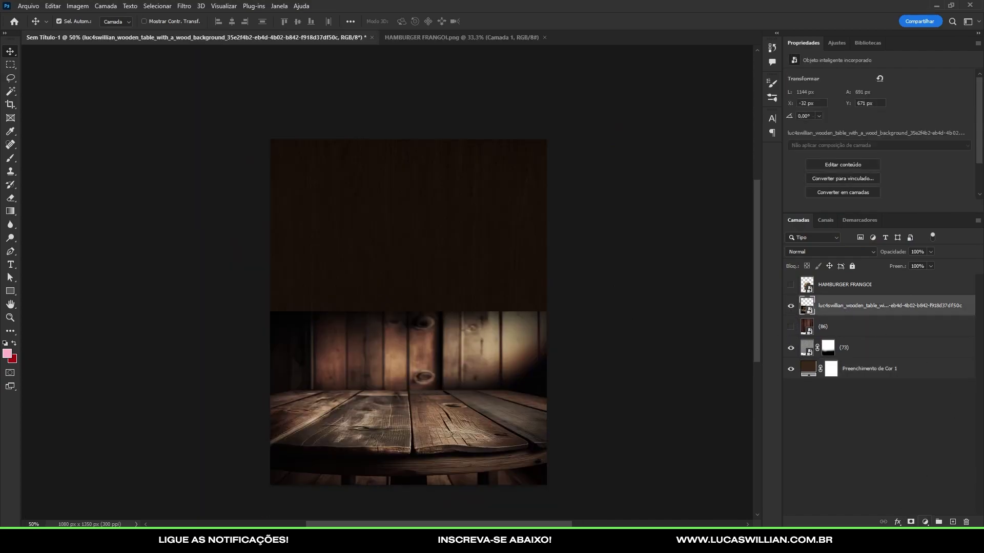
{"action": "left_click", "coordinate": [911, 522]}
{"action": "key", "text": "b"}
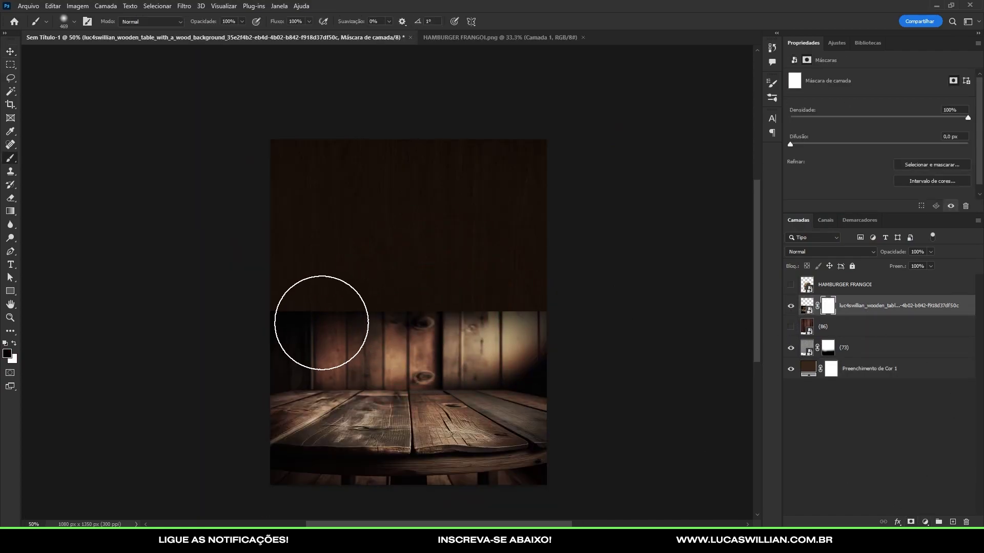
{"action": "mouse_move", "coordinate": [323, 318]}
{"action": "left_mouse_down"}
{"action": "mouse_move", "coordinate": [295, 311]}
{"action": "mouse_move", "coordinate": [367, 307]}
{"action": "mouse_move", "coordinate": [437, 325]}
{"action": "mouse_move", "coordinate": [547, 312]}
{"action": "mouse_move", "coordinate": [536, 326]}
{"action": "mouse_move", "coordinate": [378, 342]}
{"action": "mouse_move", "coordinate": [284, 338]}
{"action": "mouse_move", "coordinate": [517, 336]}
{"action": "left_mouse_up"}
Delete the layer mask from layer (73) with Excluir Máscara de Camada.
{"action": "left_click", "coordinate": [865, 349]}
{"action": "right_click", "coordinate": [833, 349]}
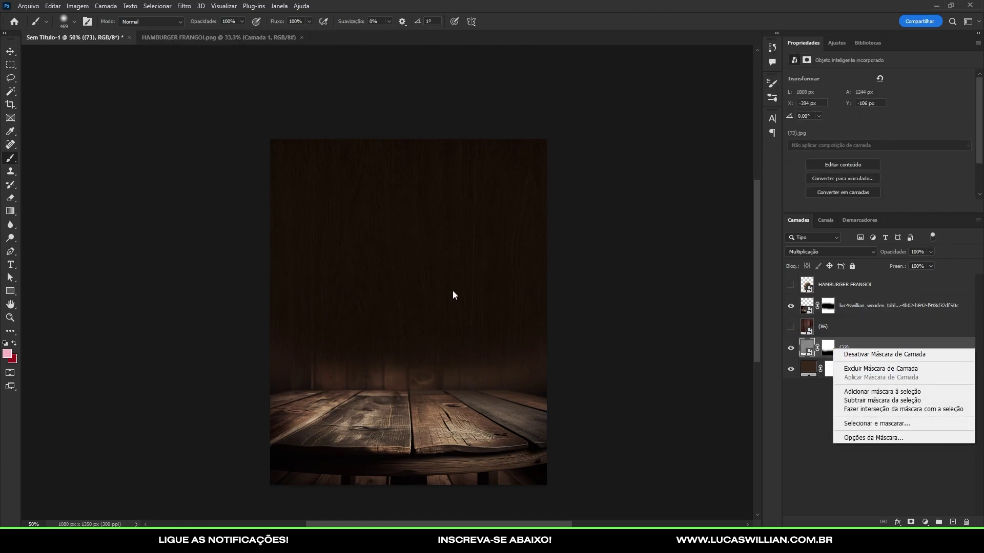
{"action": "left_click", "coordinate": [870, 370]}
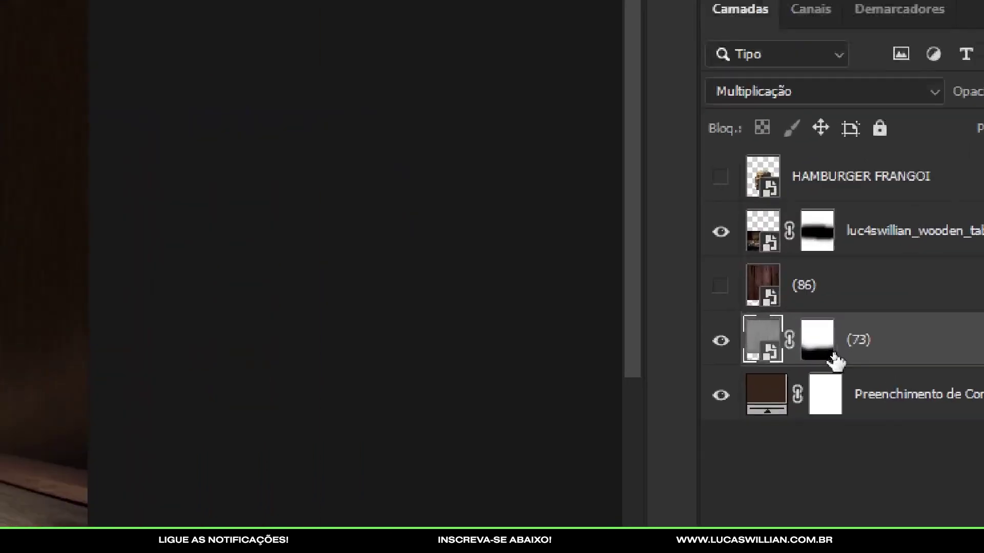
{"action": "right_click", "coordinate": [829, 351]}
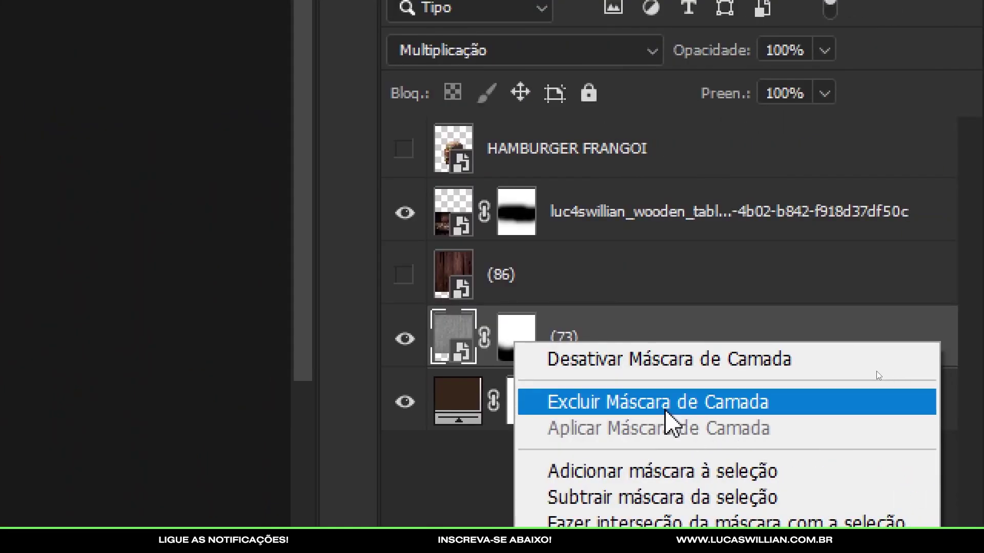
{"action": "left_click", "coordinate": [896, 372]}
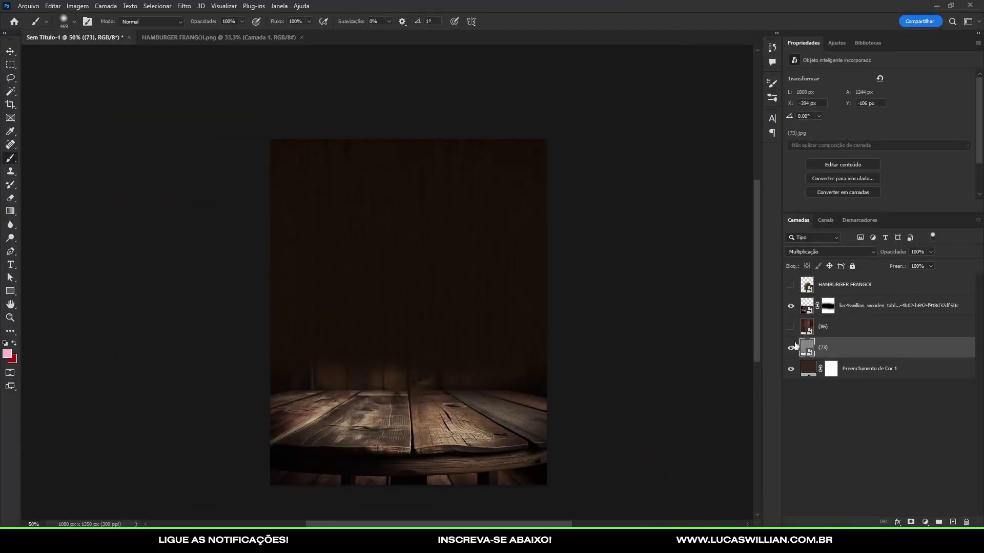
{"action": "left_click", "coordinate": [791, 347]}
{"action": "left_click", "coordinate": [830, 304]}
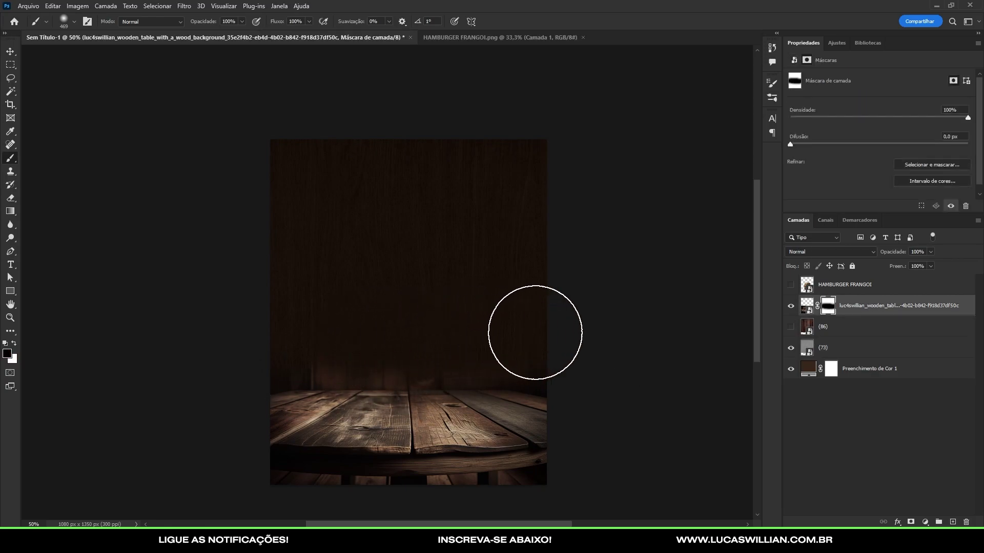
Show the HAMBURGER FRANGOI burger and darken the backdrop fill to 281f17.
{"action": "left_click", "coordinate": [791, 284]}
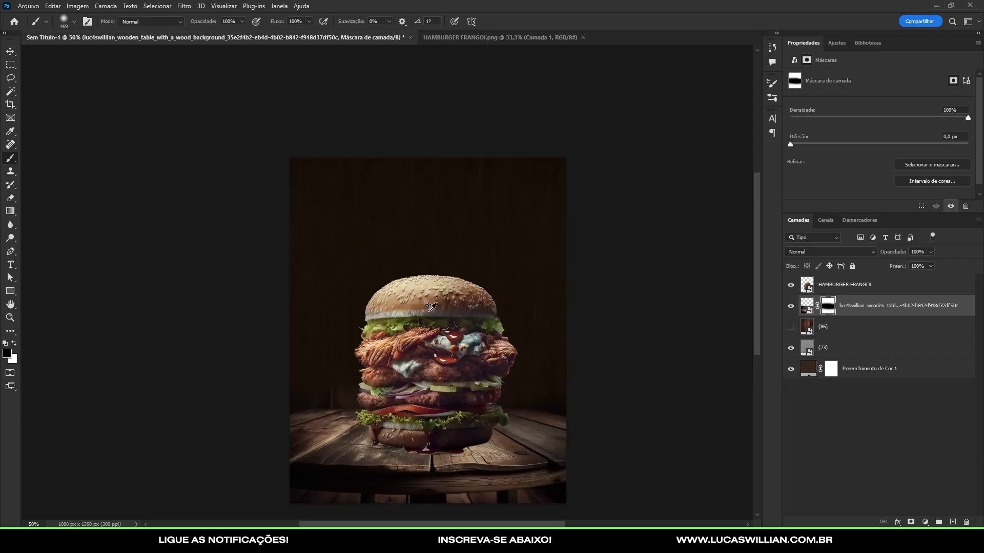
{"action": "key", "text": "ctrl+plus"}
{"action": "key", "text": "v"}
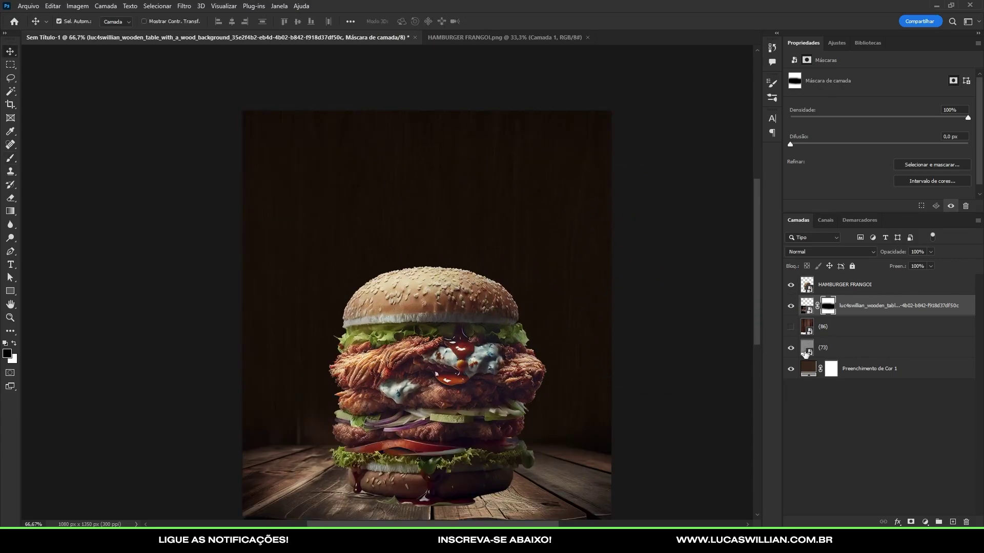
{"action": "double_click", "coordinate": [809, 370]}
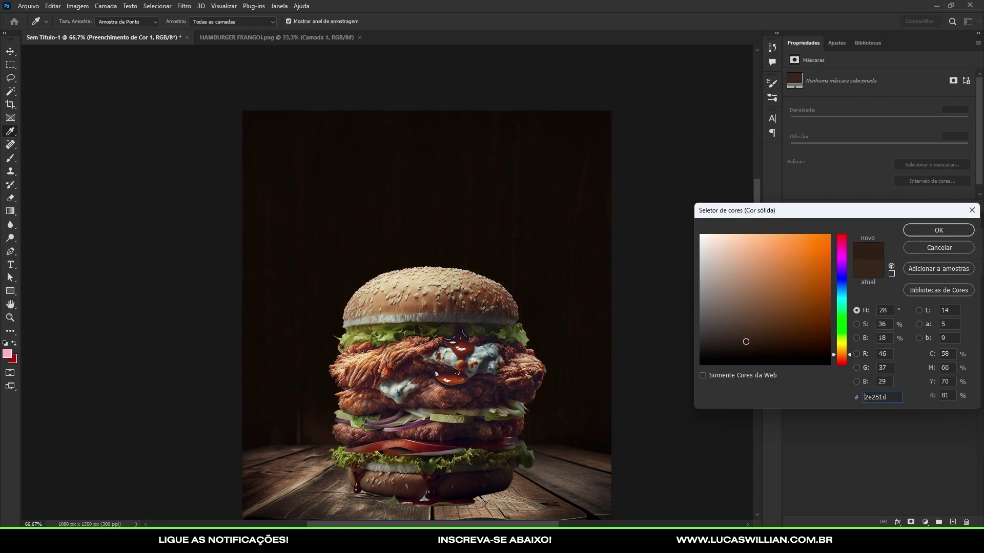
{"action": "mouse_move", "coordinate": [737, 342]}
{"action": "left_mouse_down"}
{"action": "mouse_move", "coordinate": [757, 345]}
{"action": "mouse_move", "coordinate": [738, 343]}
{"action": "left_mouse_up"}
{"action": "key", "text": "Return"}
Zoom out to view the whole poster and select the burger layer.
{"action": "key", "text": "ctrl+minus"}
{"action": "key", "text": "ctrl+minus"}
{"action": "key", "text": "v"}
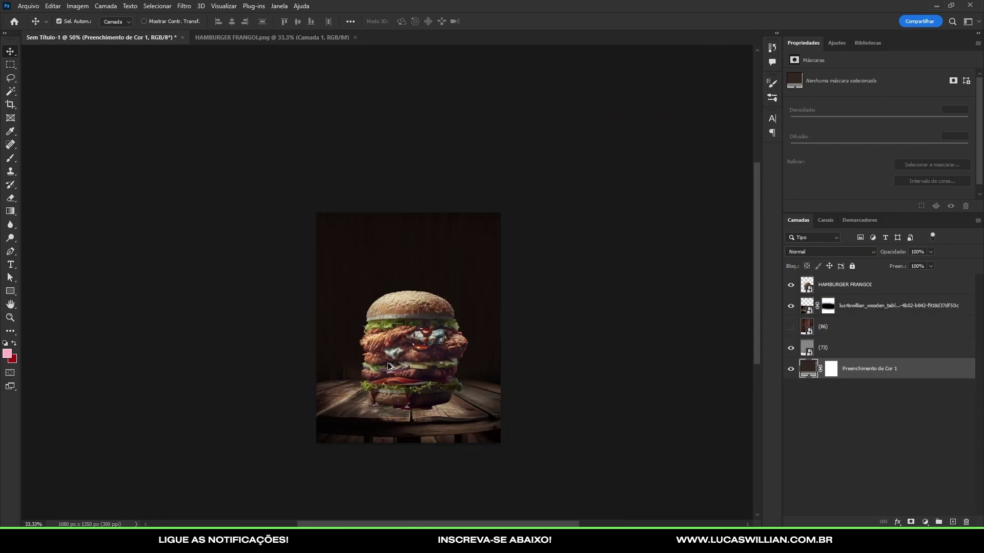
{"action": "scroll", "coordinate": [376, 349], "scroll_direction": "up", "scroll_amount": 1}
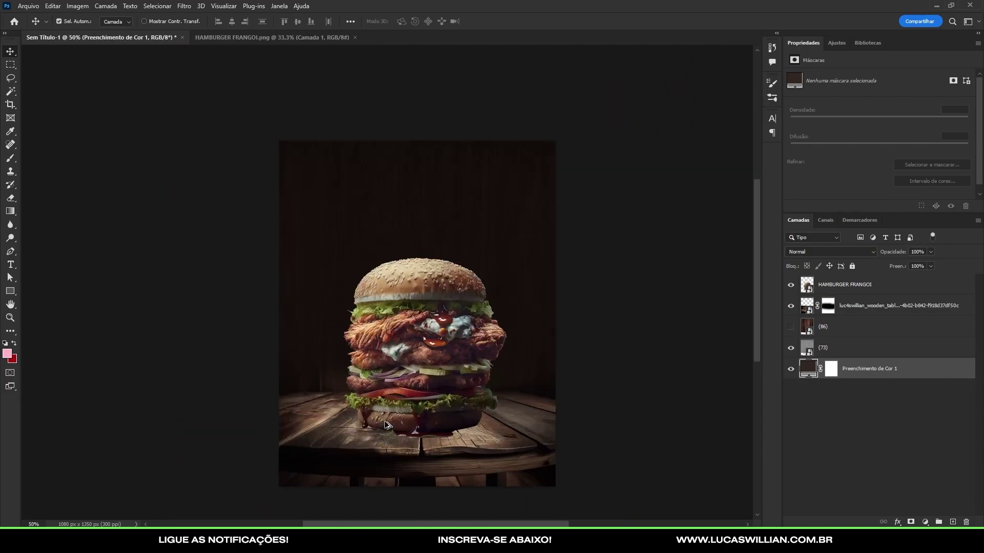
{"action": "scroll", "coordinate": [379, 307], "scroll_direction": "down", "scroll_amount": 1}
{"action": "scroll", "coordinate": [380, 279], "scroll_direction": "up", "scroll_amount": 2}
{"action": "left_click_drag", "start_coordinate": [482, 352], "coordinate": [484, 373]}
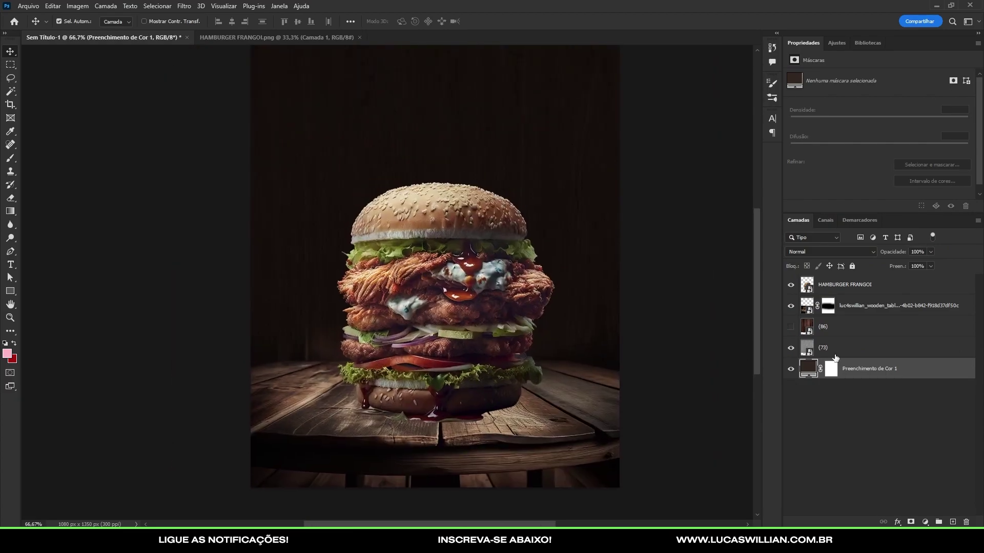
{"action": "left_click", "coordinate": [505, 305]}
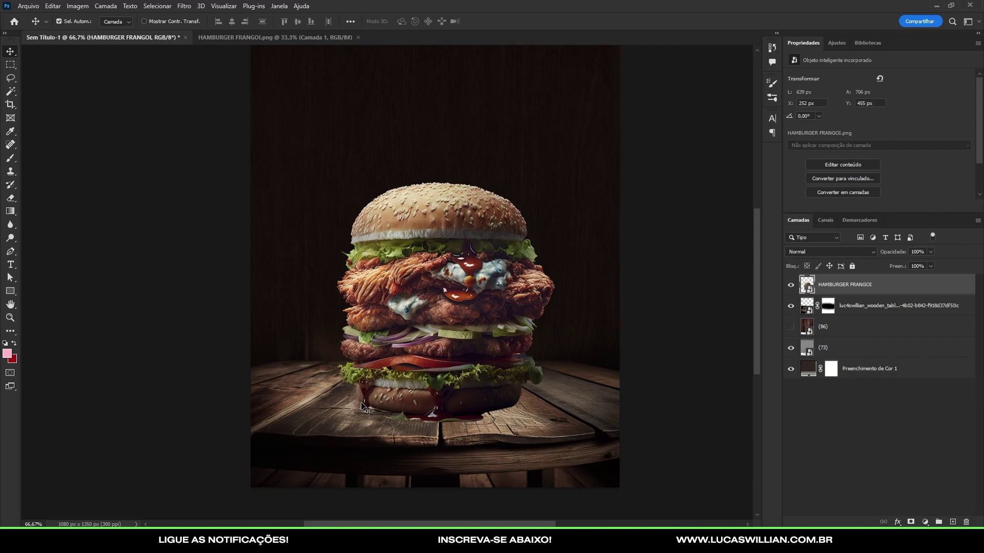
{"action": "key", "text": "b"}
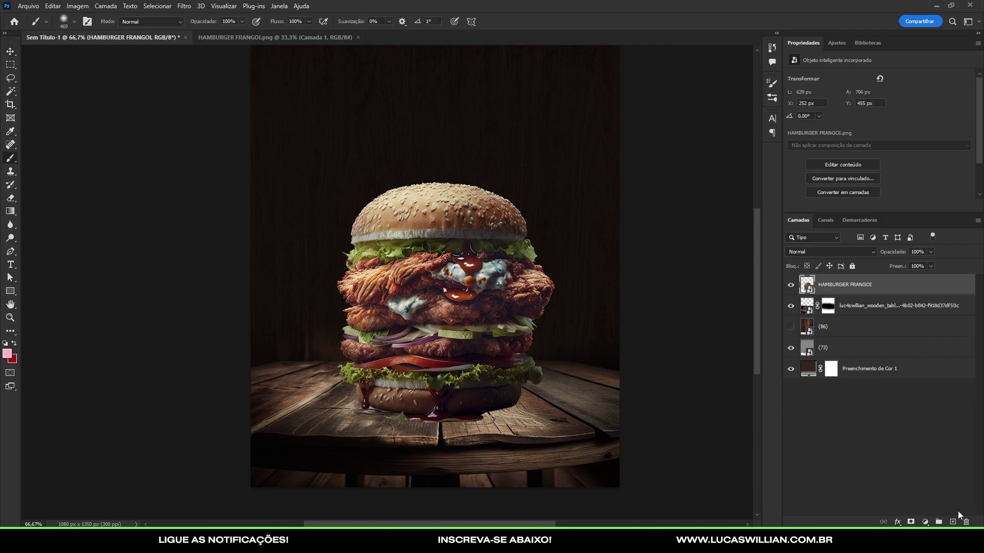
{"action": "left_click", "coordinate": [953, 521]}
{"action": "key", "text": "x"}
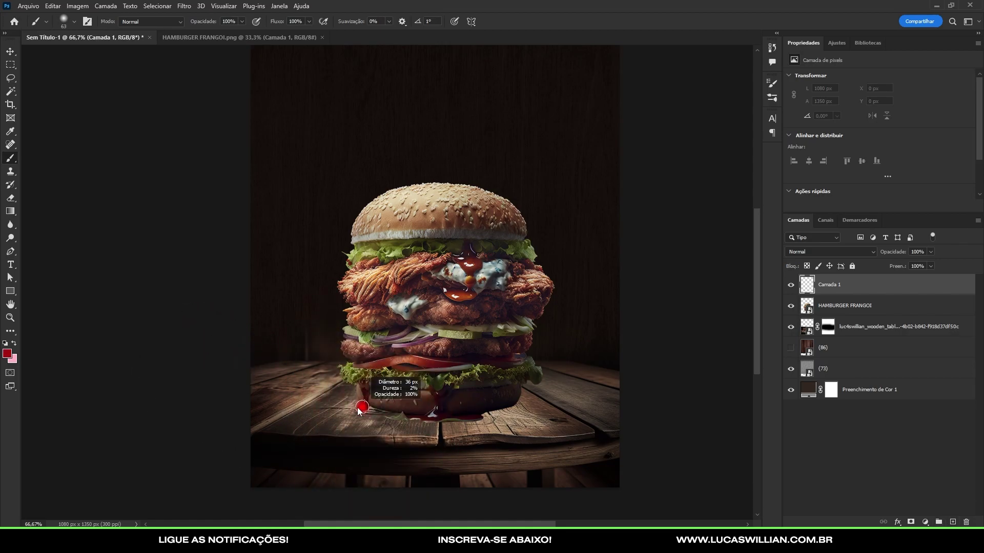
{"action": "left_click_drag", "start_coordinate": [353, 399], "coordinate": [417, 445]}
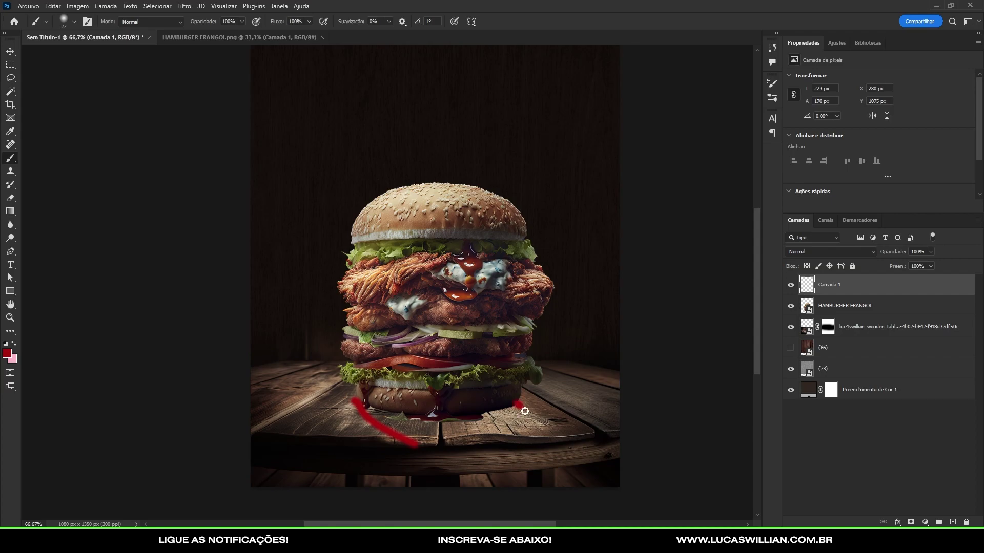
{"action": "mouse_move", "coordinate": [525, 411]}
{"action": "left_mouse_down"}
{"action": "mouse_move", "coordinate": [496, 444]}
{"action": "mouse_move", "coordinate": [427, 436]}
{"action": "left_mouse_up"}
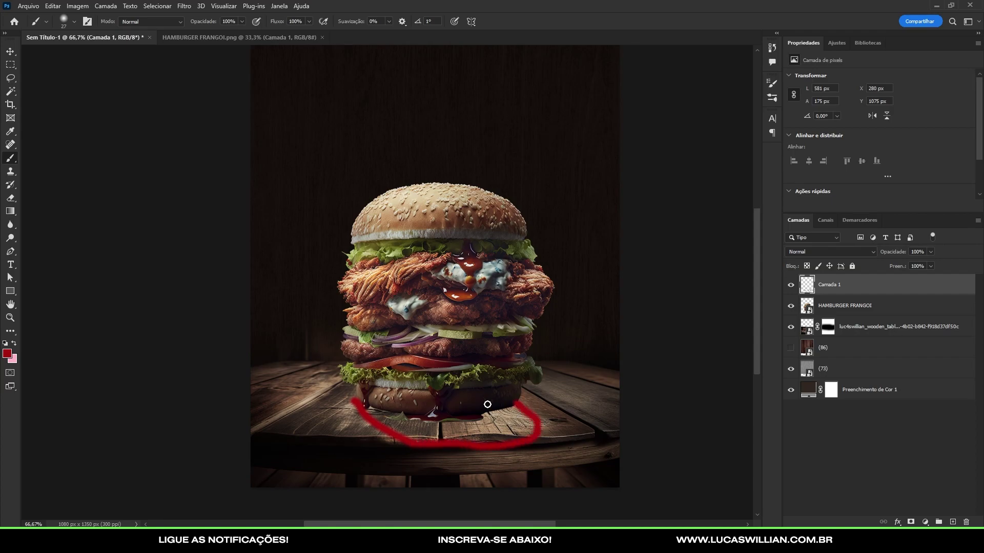
{"action": "left_click_drag", "start_coordinate": [516, 401], "coordinate": [361, 405]}
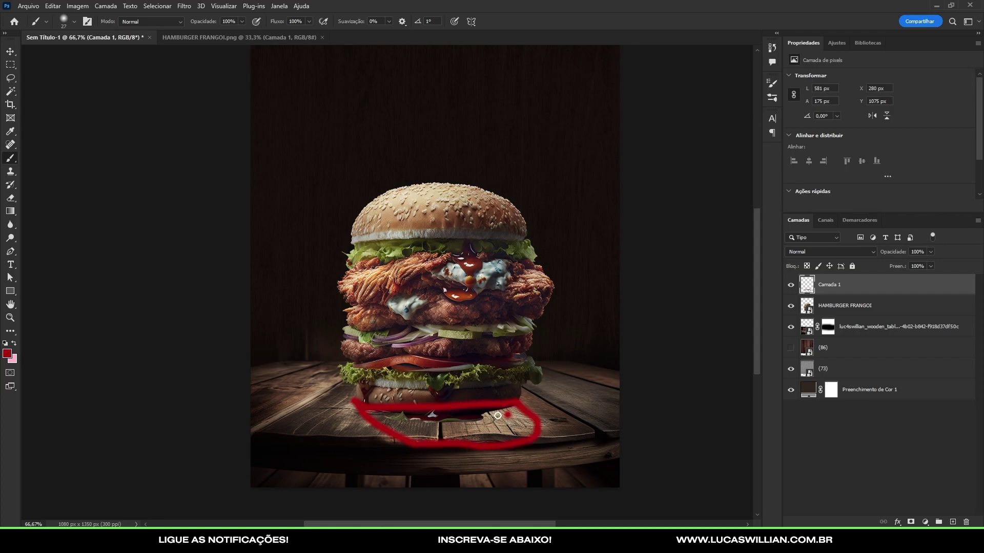
{"action": "mouse_move", "coordinate": [498, 416]}
{"action": "left_mouse_down"}
{"action": "mouse_move", "coordinate": [421, 430]}
{"action": "mouse_move", "coordinate": [528, 424]}
{"action": "left_mouse_up"}
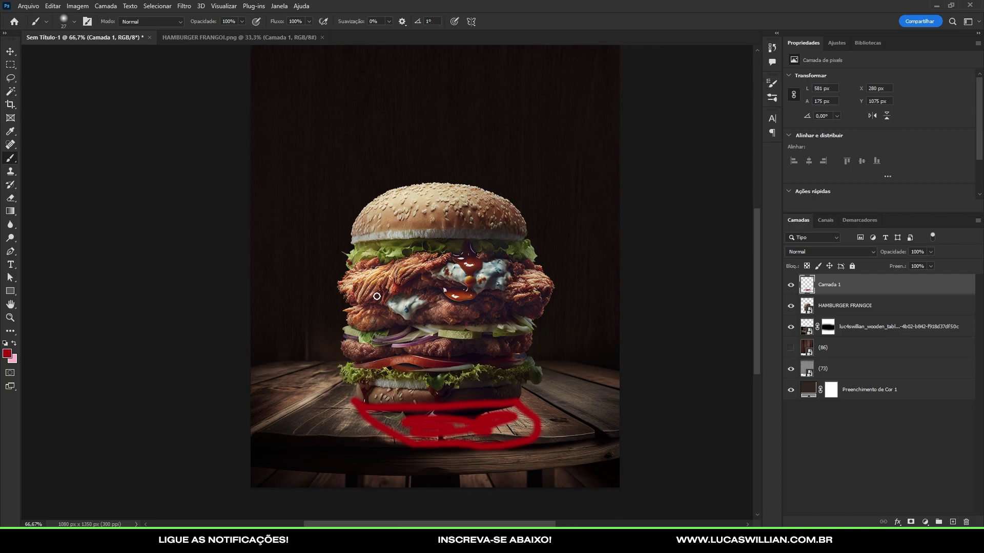
{"action": "scroll", "coordinate": [377, 296], "scroll_direction": "down", "scroll_amount": 1}
{"action": "left_click_drag", "start_coordinate": [428, 231], "coordinate": [389, 256]}
{"action": "key", "text": "ctrl+z"}
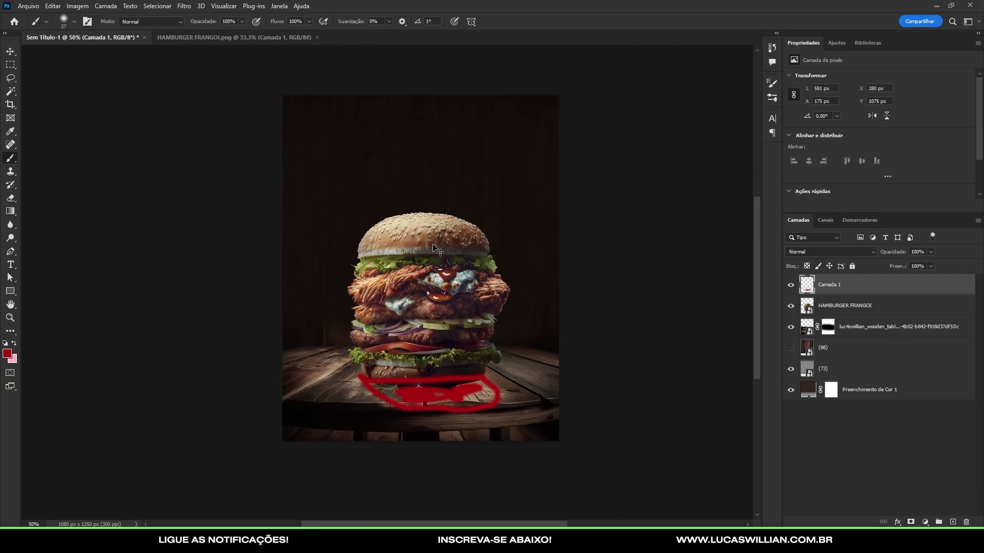
{"action": "left_click_drag", "start_coordinate": [414, 222], "coordinate": [390, 231]}
{"action": "left_click_drag", "start_coordinate": [286, 108], "coordinate": [389, 228]}
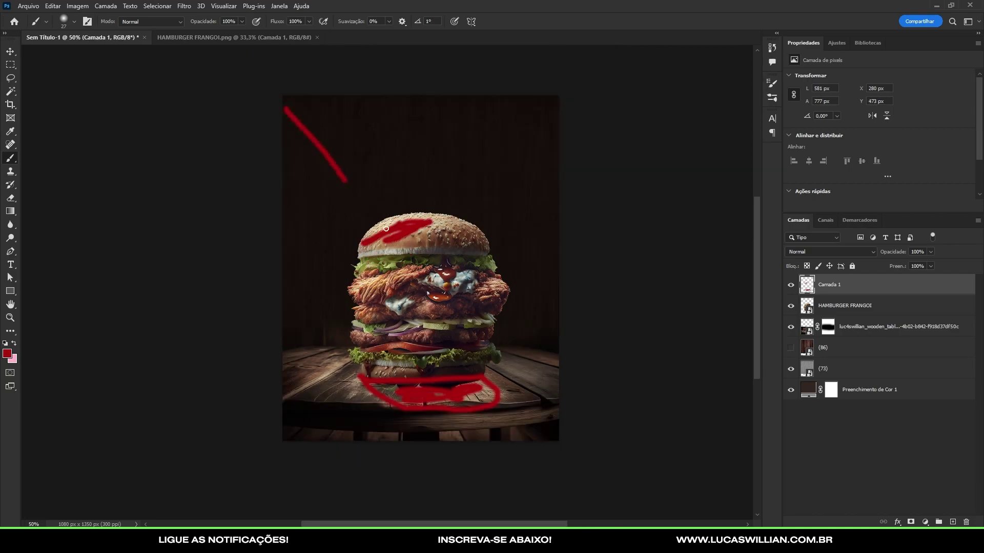
{"action": "left_click_drag", "start_coordinate": [316, 193], "coordinate": [321, 219]}
{"action": "key", "text": "ctrl+z"}
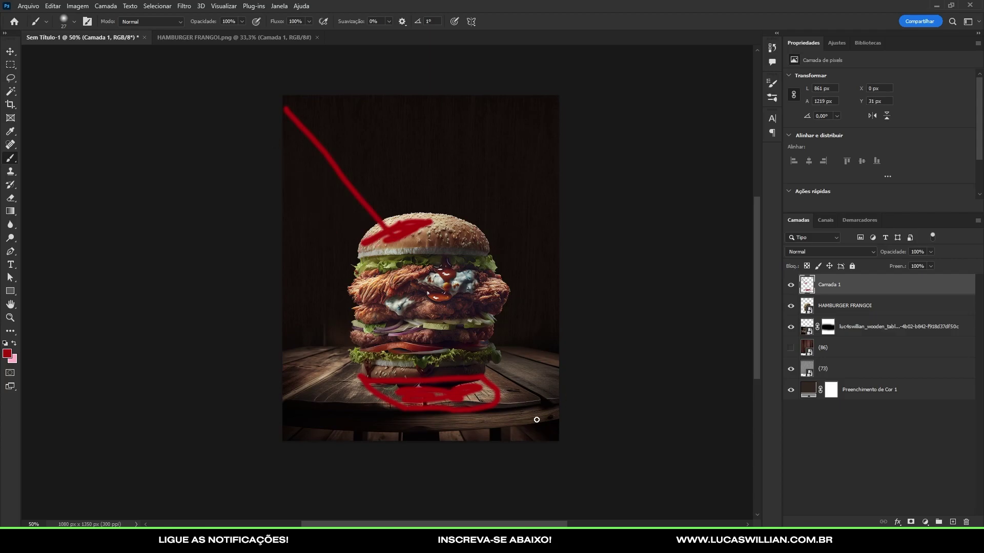
{"action": "left_click_drag", "start_coordinate": [276, 169], "coordinate": [352, 288]}
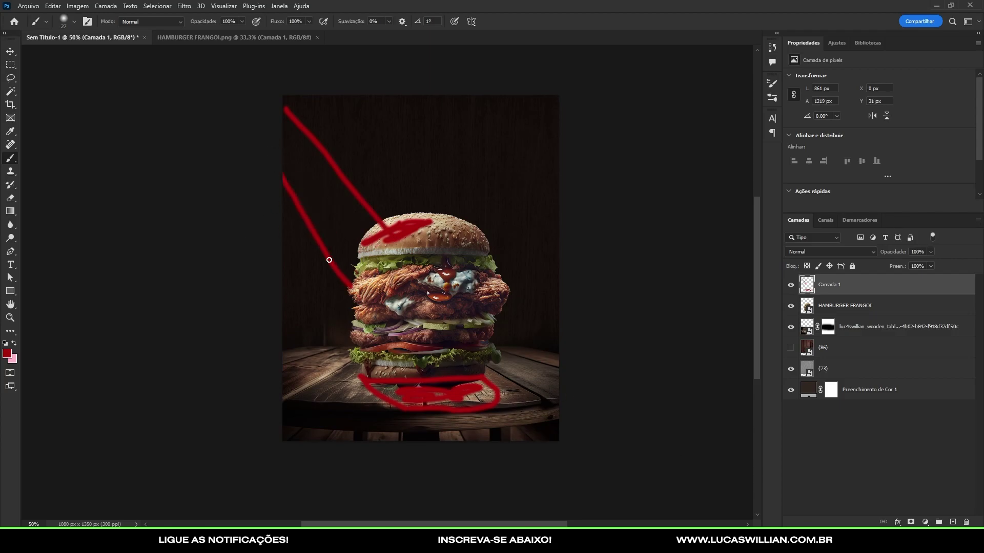
{"action": "left_click", "coordinate": [790, 326]}
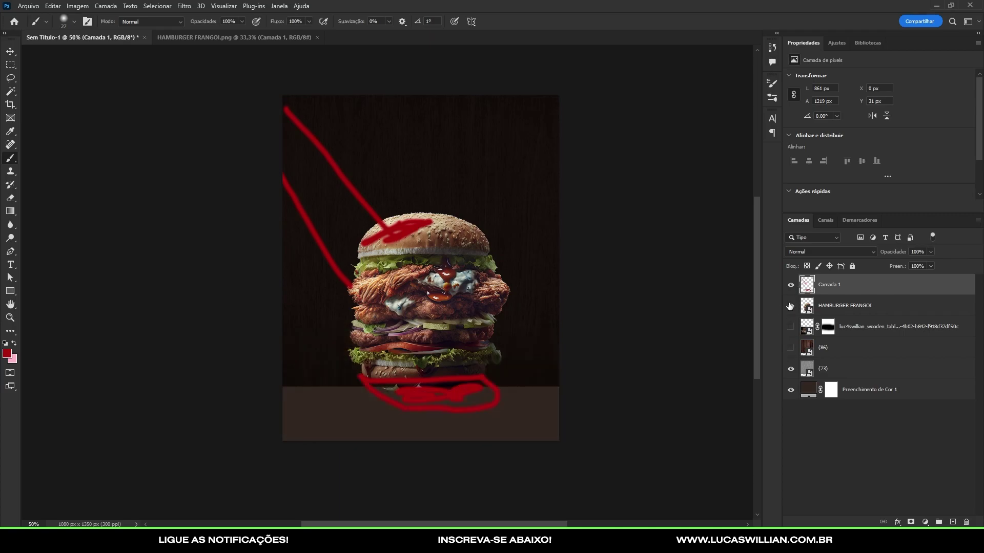
{"action": "left_click", "coordinate": [790, 305]}
{"action": "left_click", "coordinate": [790, 326]}
{"action": "left_click", "coordinate": [787, 292]}
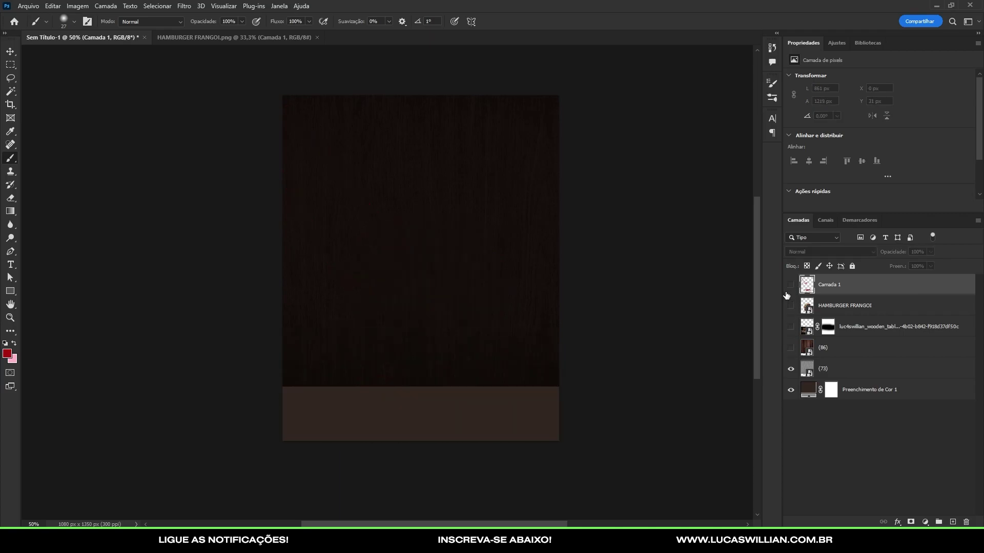
{"action": "left_click", "coordinate": [791, 306]}
{"action": "left_click", "coordinate": [791, 327]}
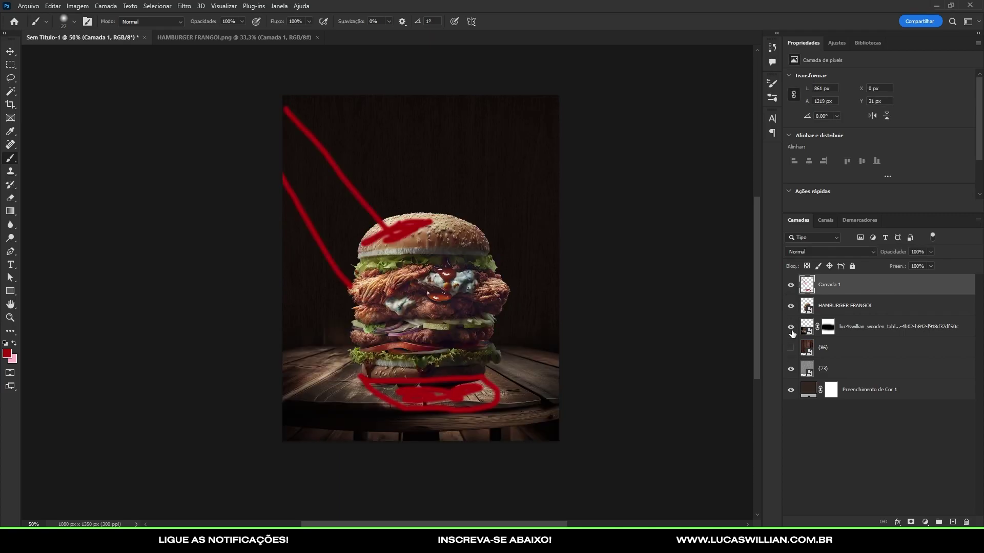
{"action": "left_click", "coordinate": [791, 286]}
Delete the red sketch layer and add a new empty layer above the wooden table.
{"action": "key", "text": "Delete"}
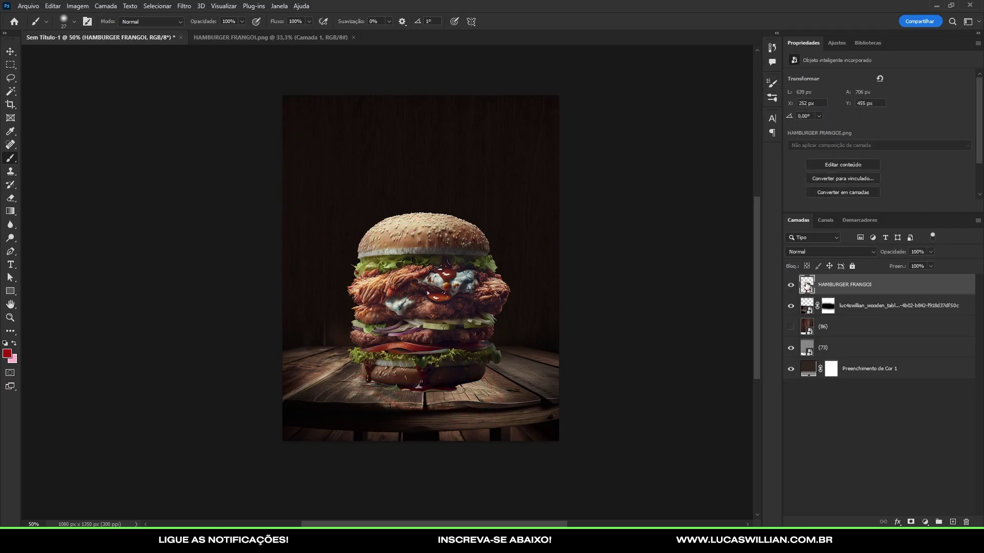
{"action": "scroll", "coordinate": [374, 372], "scroll_direction": "up", "scroll_amount": 2}
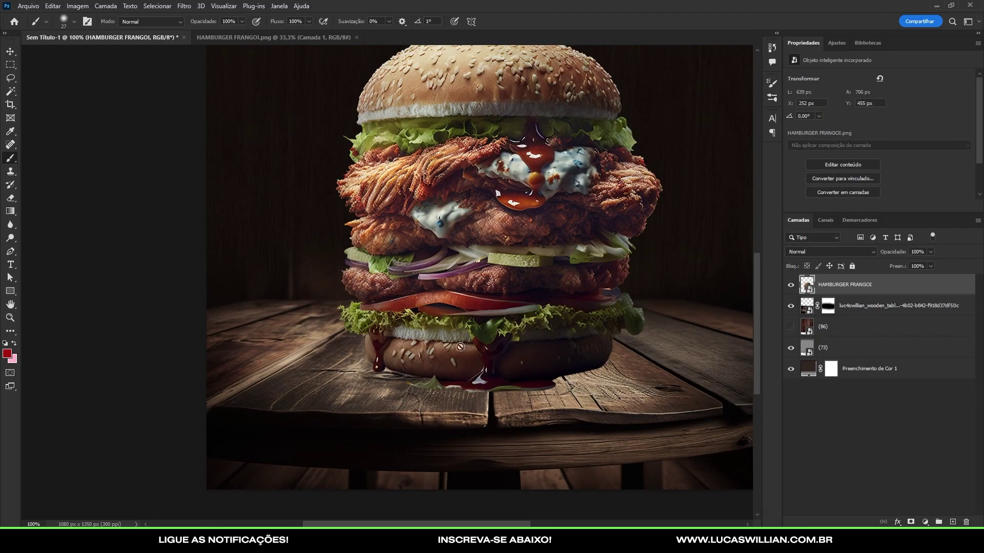
{"action": "left_click", "coordinate": [896, 308]}
{"action": "left_click", "coordinate": [951, 522]}
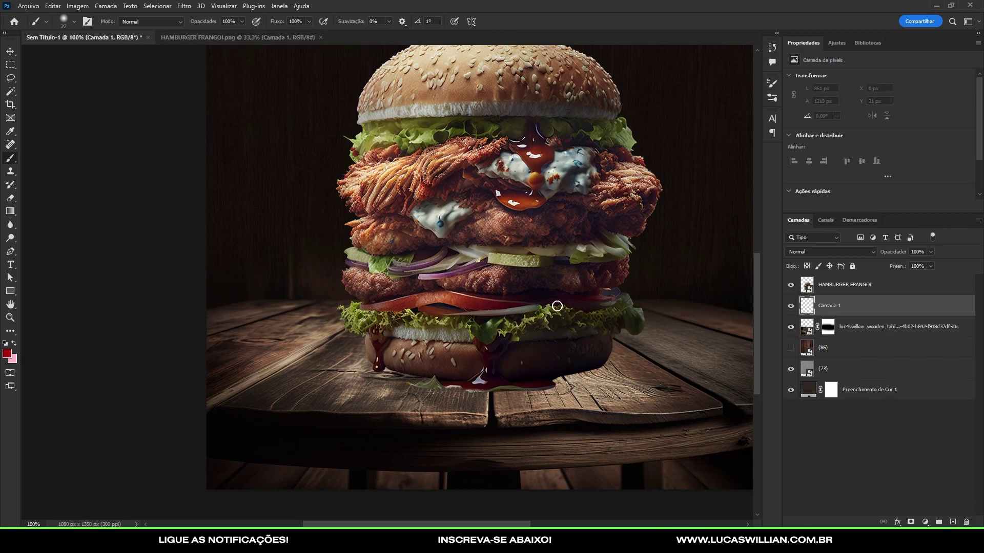
Enlarge the soft brush and sample a dark brown from the table wood.
{"action": "right_click", "coordinate": [433, 373]}
{"action": "key", "text": "Escape"}
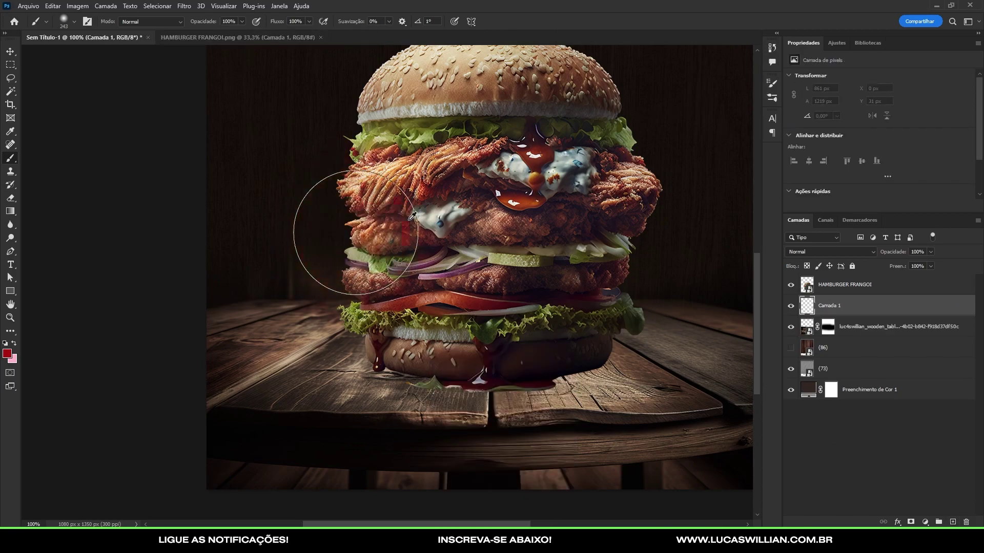
{"action": "key", "text": "x"}
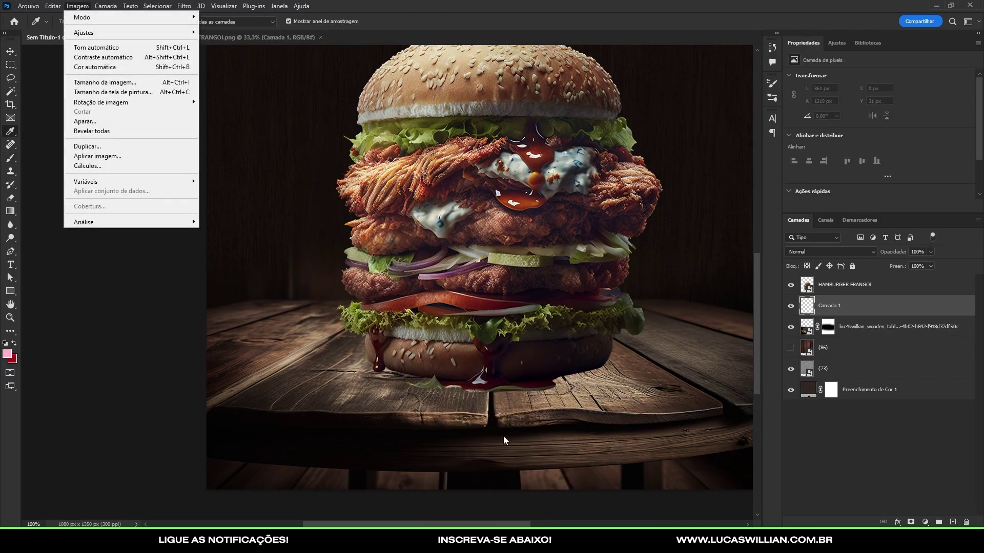
{"action": "key", "text": "i"}
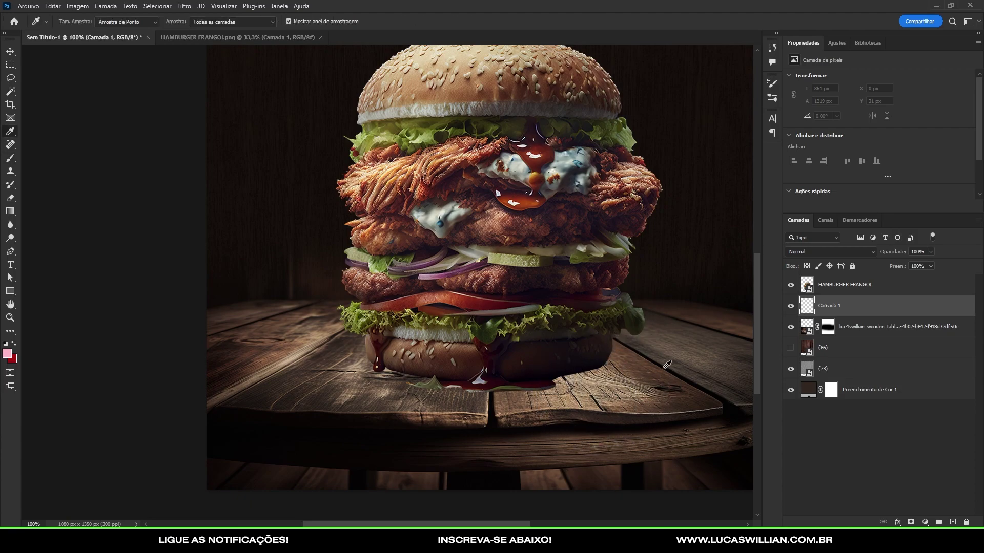
{"action": "left_click_drag", "start_coordinate": [666, 373], "coordinate": [677, 379]}
Paint a brown stroke under the bun's lower left and set the layer to Multiplicação.
{"action": "key", "text": "b"}
{"action": "left_click_drag", "start_coordinate": [362, 369], "coordinate": [413, 365]}
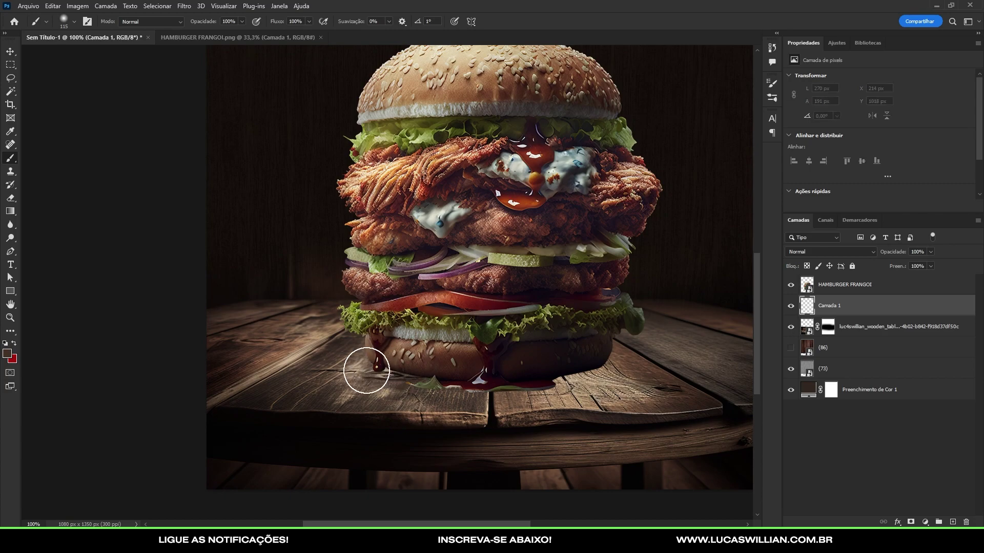
{"action": "left_click", "coordinate": [831, 252]}
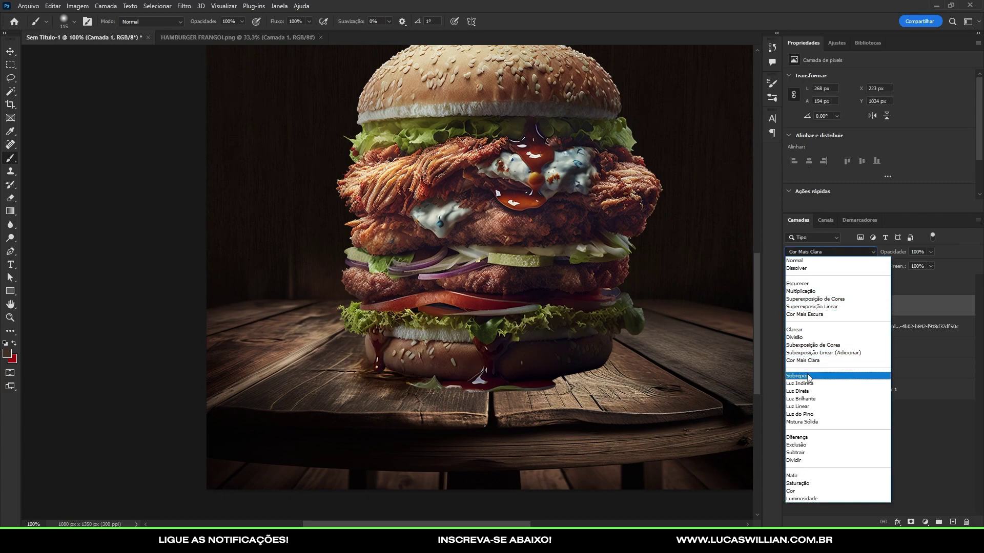
{"action": "left_click", "coordinate": [809, 293]}
Shrink the brush and paint soft shadow along the bun's bottom edge.
{"action": "scroll", "coordinate": [420, 372], "scroll_direction": "up", "scroll_amount": 2}
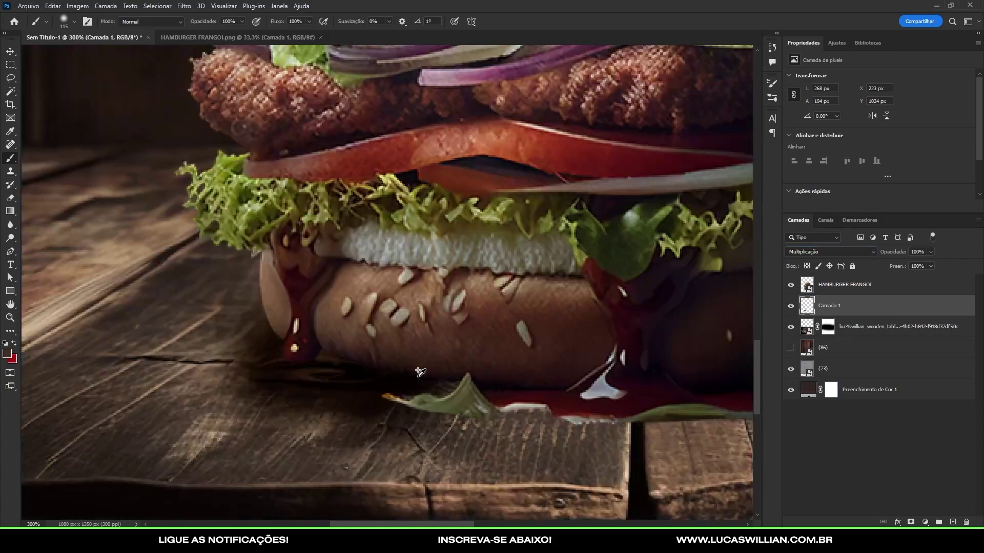
{"action": "scroll", "coordinate": [420, 371], "scroll_direction": "down", "scroll_amount": 1}
{"action": "scroll", "coordinate": [395, 344], "scroll_direction": "down", "scroll_amount": 1}
{"action": "scroll", "coordinate": [318, 346], "scroll_direction": "down", "scroll_amount": 1}
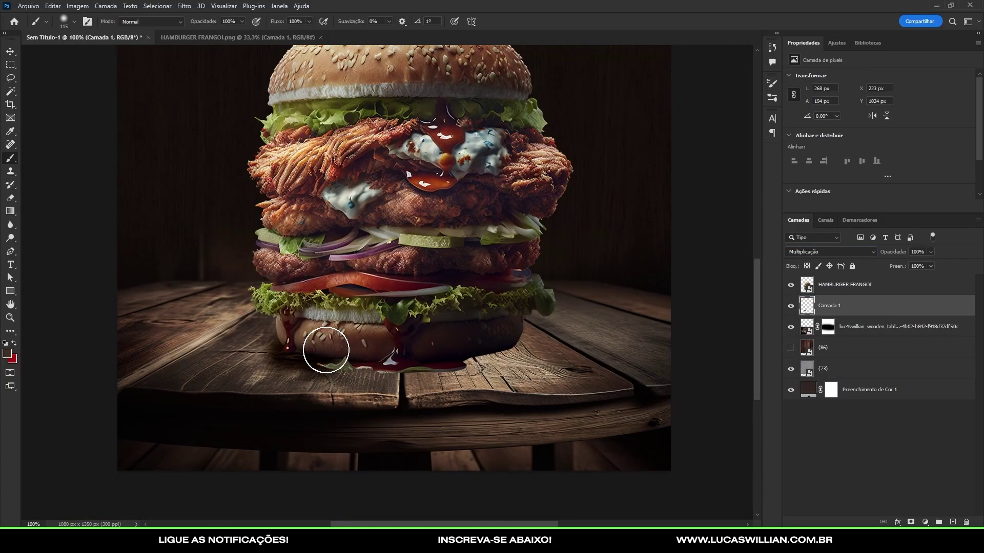
{"action": "left_click_drag", "start_coordinate": [326, 350], "coordinate": [269, 354]}
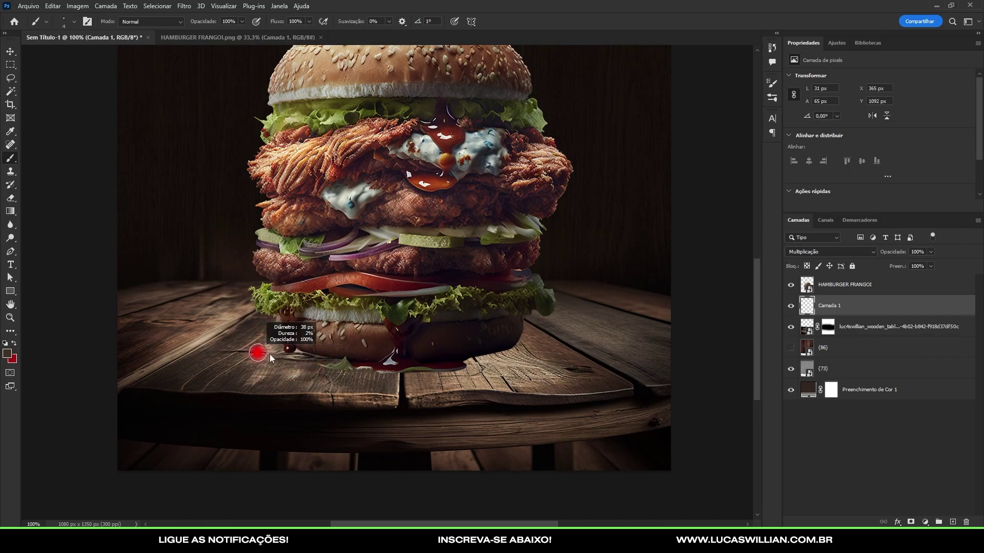
{"action": "scroll", "coordinate": [313, 338], "scroll_direction": "up", "scroll_amount": 2}
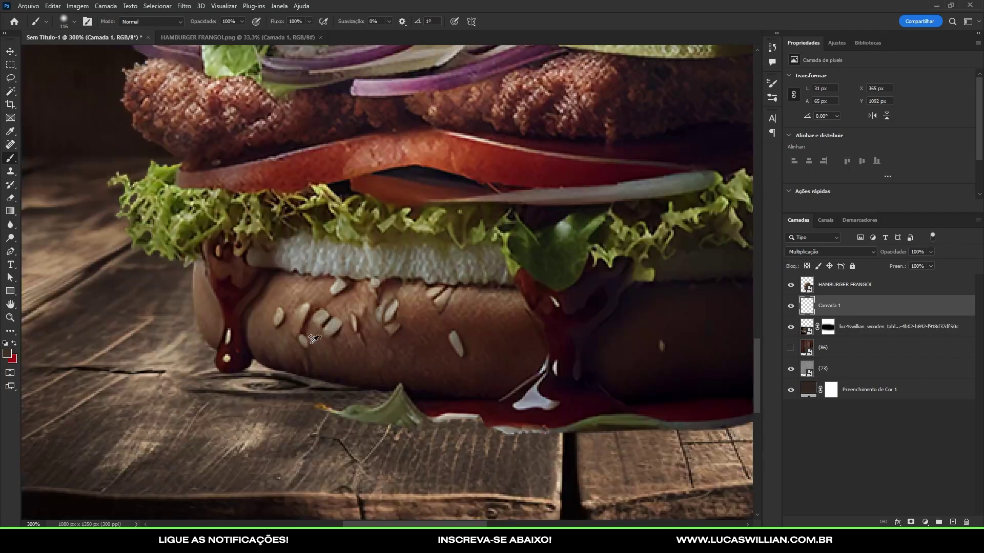
{"action": "mouse_move", "coordinate": [277, 333]}
{"action": "left_mouse_down"}
{"action": "mouse_move", "coordinate": [228, 336]}
{"action": "mouse_move", "coordinate": [310, 367]}
{"action": "mouse_move", "coordinate": [476, 390]}
{"action": "left_mouse_up"}
{"action": "scroll", "coordinate": [359, 389], "scroll_direction": "right", "scroll_amount": 5}
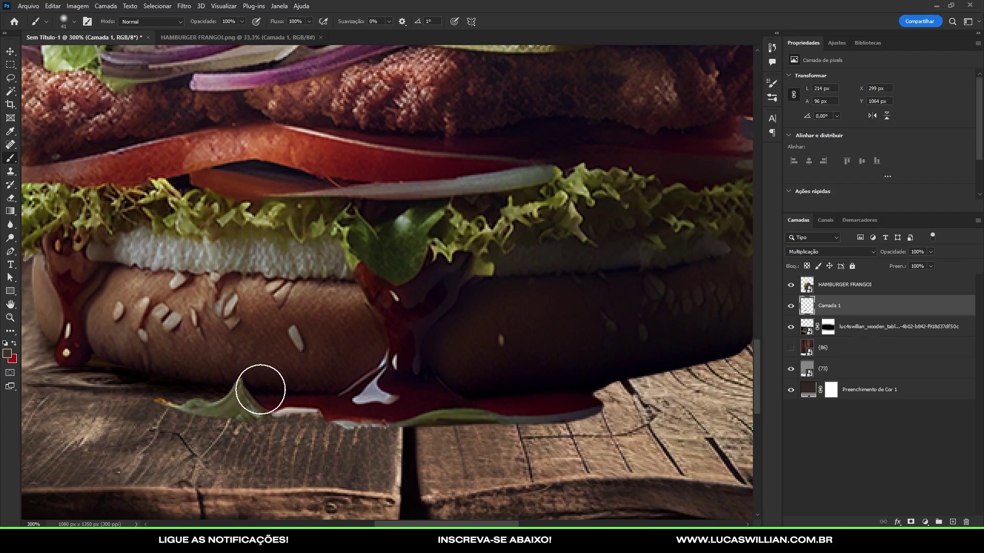
{"action": "mouse_move", "coordinate": [260, 389]}
{"action": "left_mouse_down"}
{"action": "mouse_move", "coordinate": [340, 399]}
{"action": "mouse_move", "coordinate": [171, 391]}
{"action": "mouse_move", "coordinate": [485, 411]}
{"action": "mouse_move", "coordinate": [567, 392]}
{"action": "mouse_move", "coordinate": [582, 378]}
{"action": "mouse_move", "coordinate": [399, 413]}
{"action": "mouse_move", "coordinate": [408, 398]}
{"action": "mouse_move", "coordinate": [481, 398]}
{"action": "mouse_move", "coordinate": [537, 367]}
{"action": "mouse_move", "coordinate": [549, 347]}
{"action": "left_mouse_up"}
Zoom around the burger and toggle the shadow layer to compare before and after.
{"action": "key", "text": "ctrl+1"}
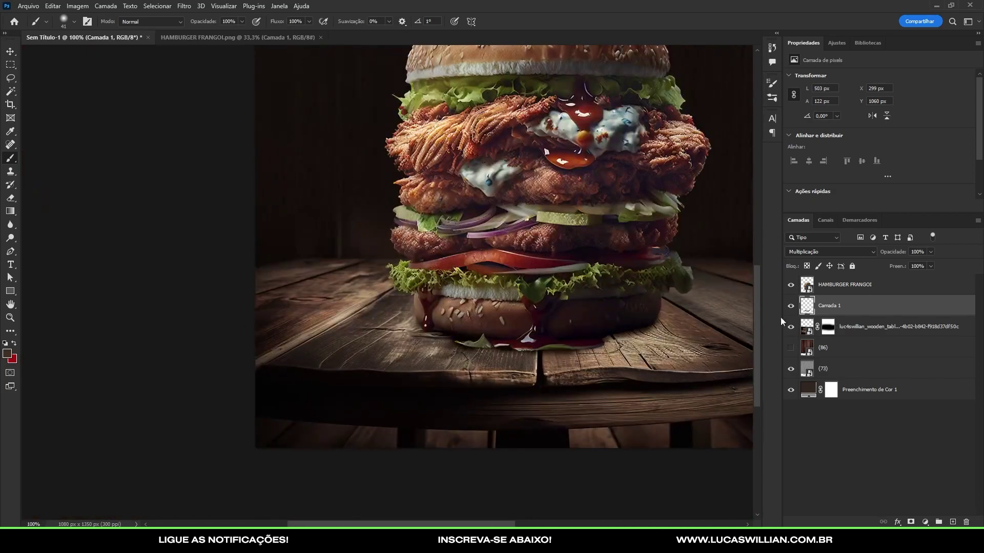
{"action": "left_click", "coordinate": [790, 305]}
{"action": "left_click", "coordinate": [790, 306]}
{"action": "key", "text": "ctrl+minus"}
{"action": "key", "text": "ctrl+minus"}
{"action": "key", "text": "ctrl+minus"}
{"action": "key", "text": "ctrl+plus"}
{"action": "key", "text": "ctrl+plus"}
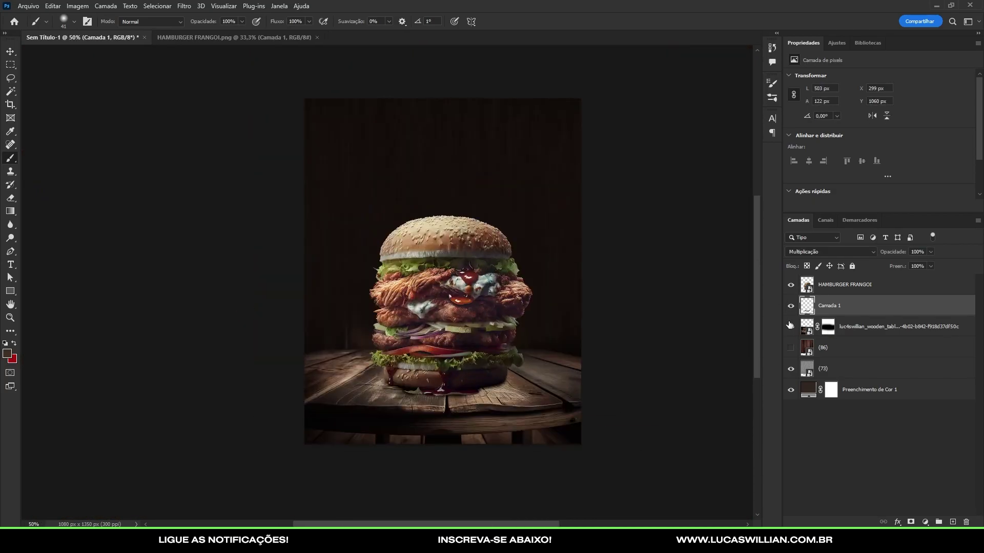
{"action": "key", "text": "ctrl+minus"}
{"action": "key", "text": "ctrl+1"}
{"action": "key", "text": "ctrl+minus"}
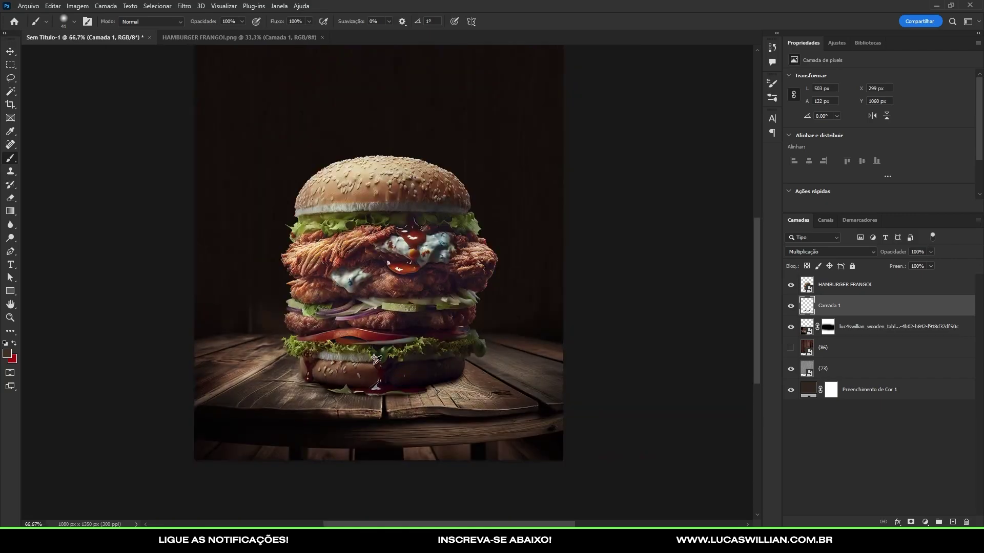
{"action": "key", "text": "ctrl+plus"}
{"action": "scroll", "coordinate": [376, 363], "scroll_direction": "up", "scroll_amount": 1}
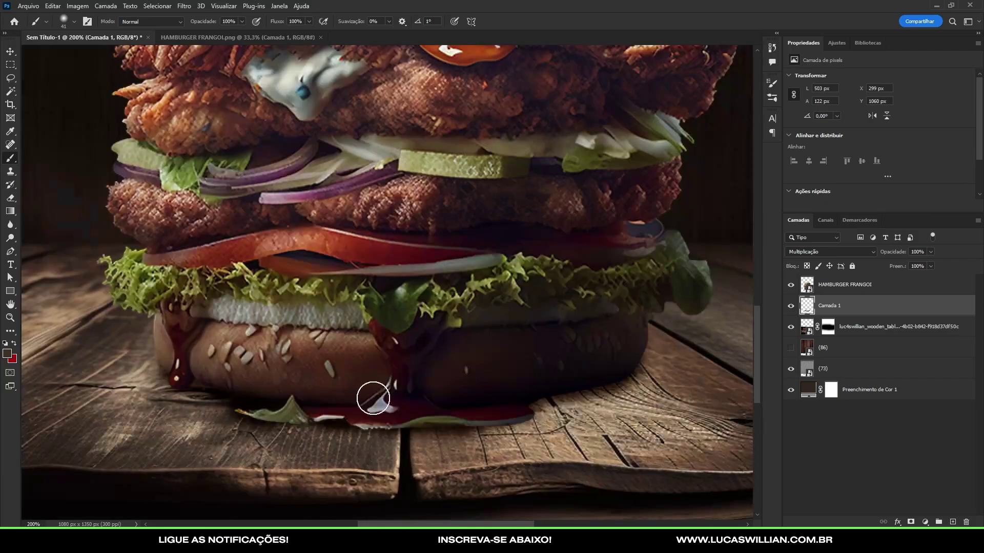
{"action": "left_click", "coordinate": [790, 306]}
Rename the shadow layer to 'sombra dontato'.
{"action": "double_click", "coordinate": [837, 305]}
{"action": "type", "text": "sombra dontato"}
{"action": "key", "text": "Return"}
{"action": "scroll", "coordinate": [292, 410], "scroll_direction": "up", "scroll_amount": 1}
{"action": "scroll", "coordinate": [239, 355], "scroll_direction": "down", "scroll_amount": 1}
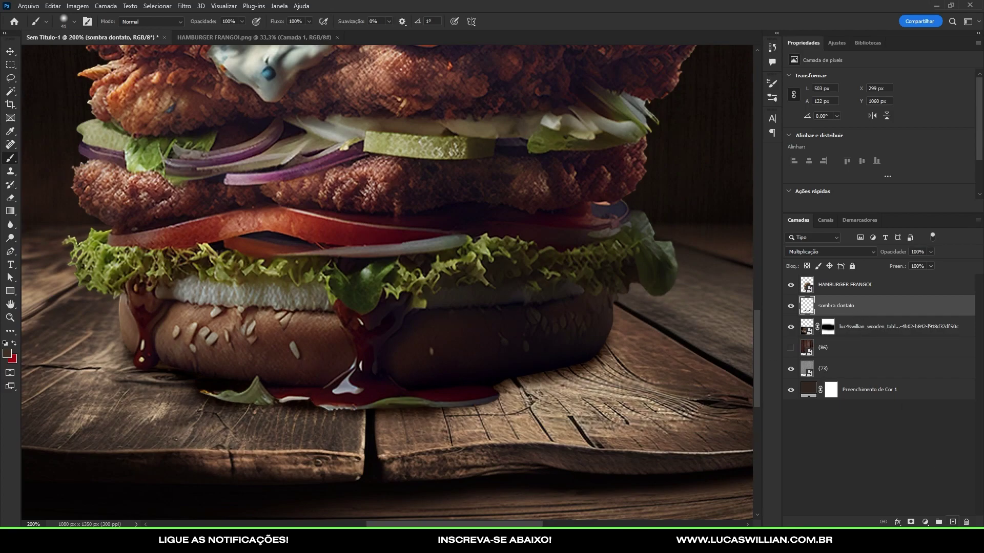
Add a new layer and begin a pen shape under the bun's lower left with a curved corner.
{"action": "key", "text": "ctrl+shift+alt+n"}
{"action": "scroll", "coordinate": [417, 421], "scroll_direction": "down", "scroll_amount": 3}
{"action": "scroll", "coordinate": [65, 155], "scroll_direction": "up", "scroll_amount": 3}
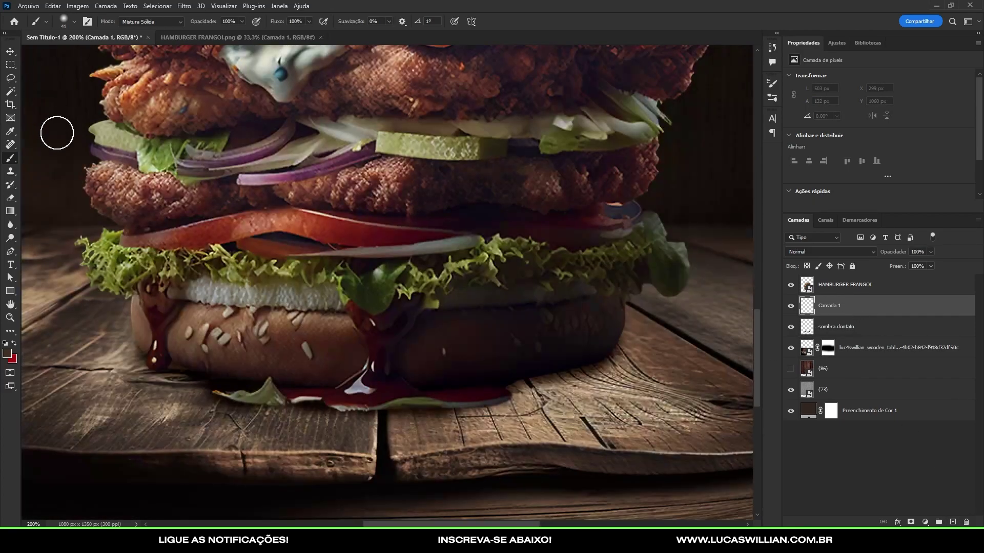
{"action": "key", "text": "p"}
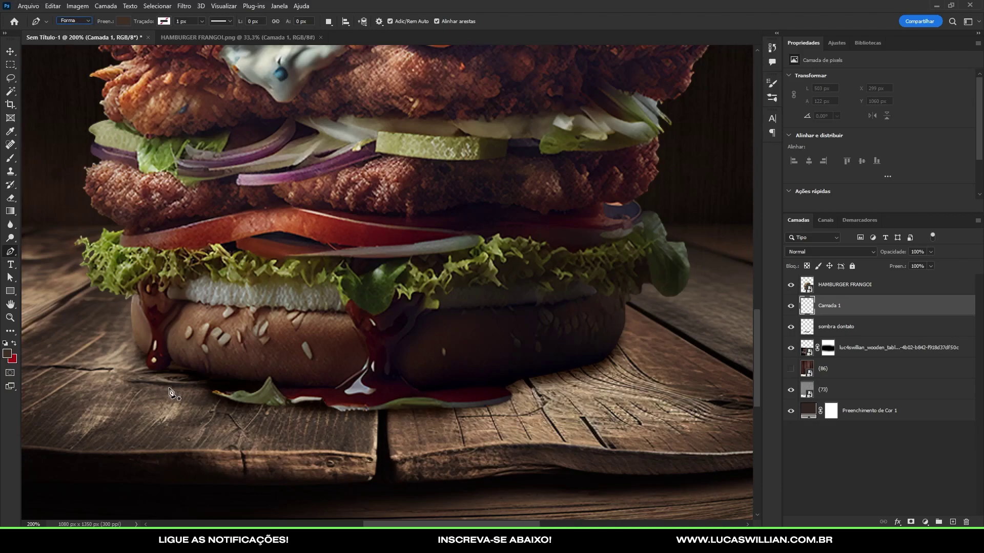
{"action": "left_click", "coordinate": [133, 343]}
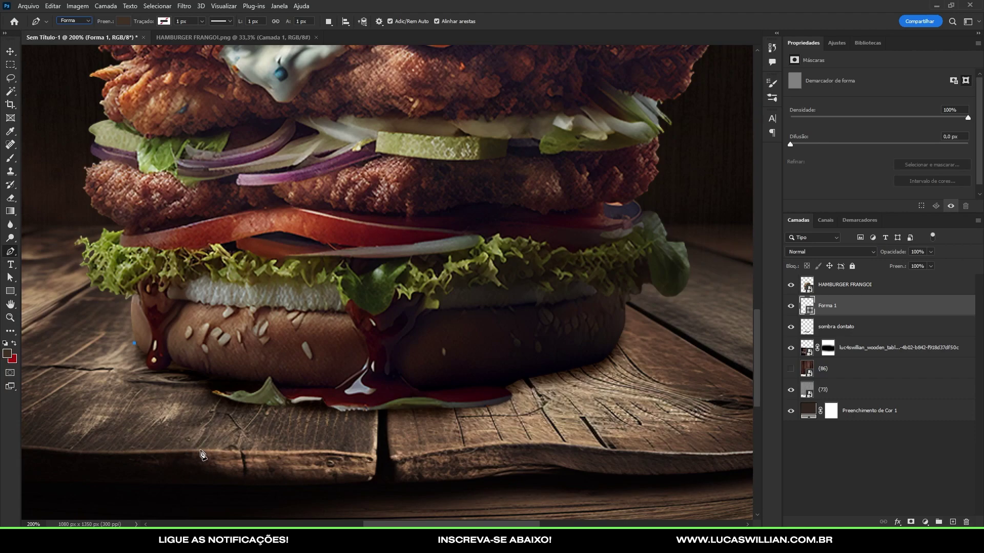
{"action": "left_click_drag", "start_coordinate": [200, 450], "coordinate": [278, 472]}
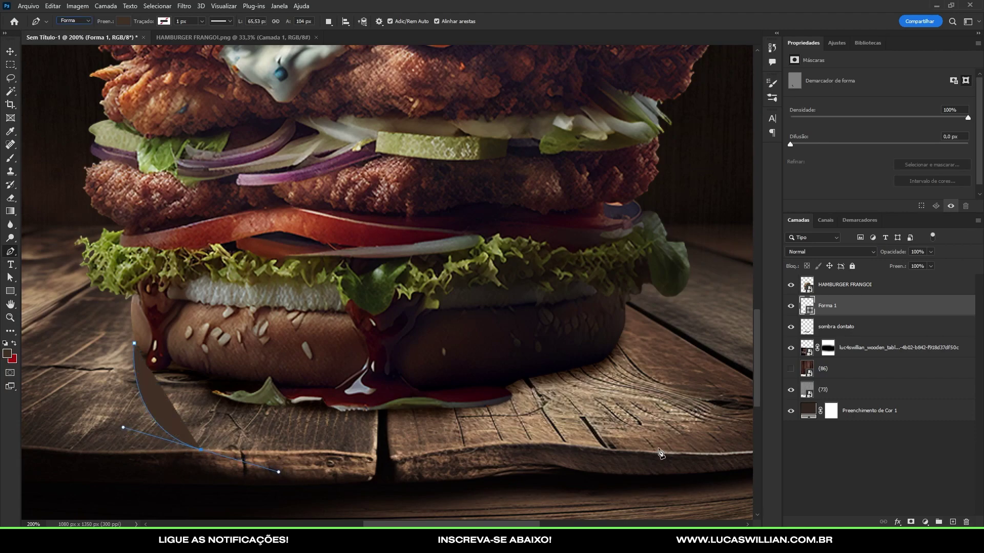
Extend the shape right across the board, curve it up toward the bun, and close it.
{"action": "left_click", "coordinate": [700, 457]}
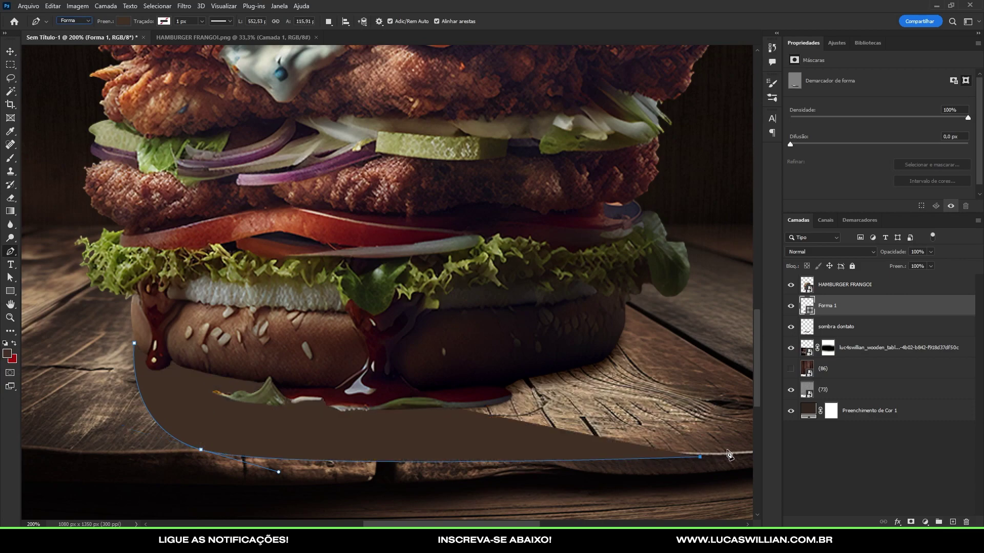
{"action": "left_click", "coordinate": [722, 456]}
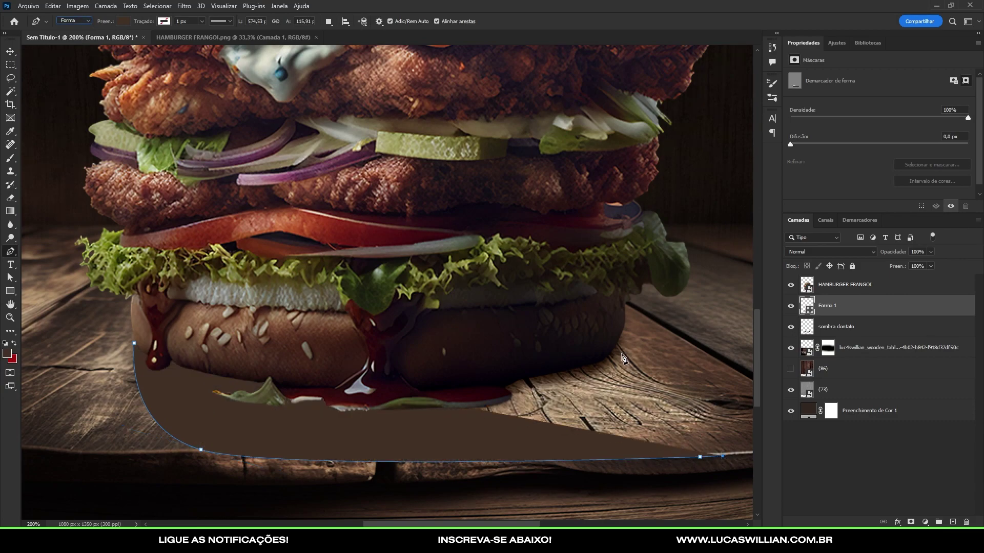
{"action": "mouse_move", "coordinate": [609, 349]}
{"action": "left_mouse_down"}
{"action": "mouse_move", "coordinate": [485, 317]}
{"action": "mouse_move", "coordinate": [491, 307]}
{"action": "left_mouse_up"}
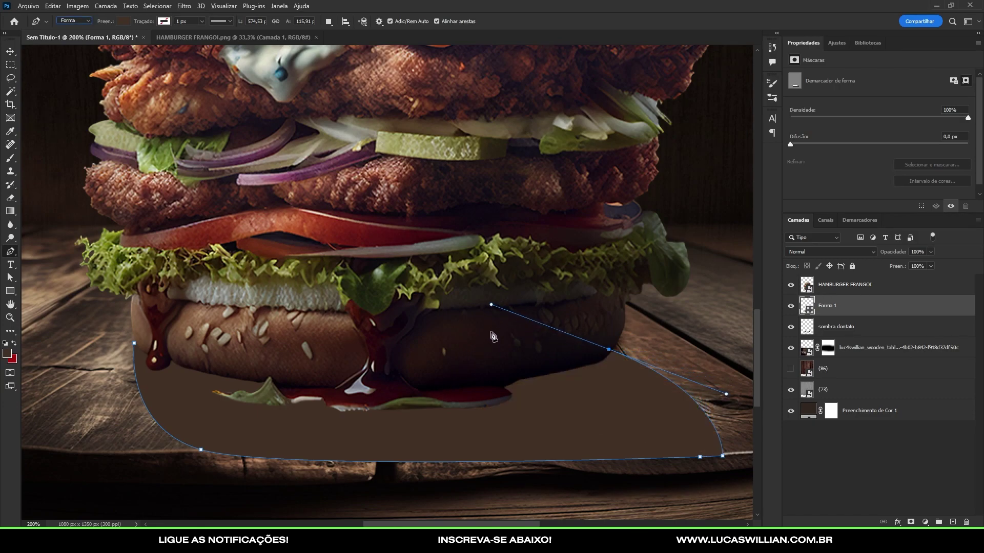
{"action": "left_click_drag", "start_coordinate": [585, 255], "coordinate": [466, 433]}
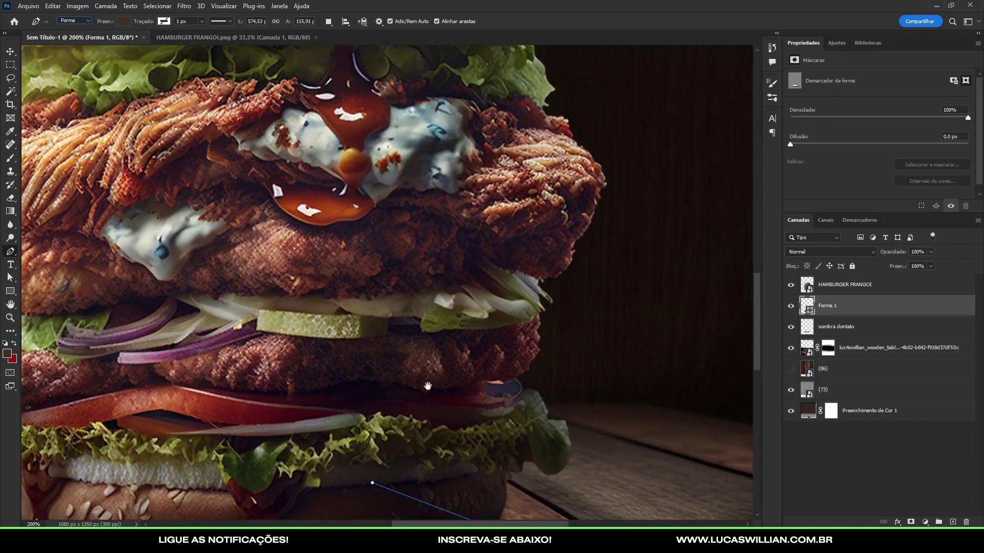
{"action": "left_click_drag", "start_coordinate": [428, 386], "coordinate": [589, 215]}
{"action": "left_click", "coordinate": [647, 362]}
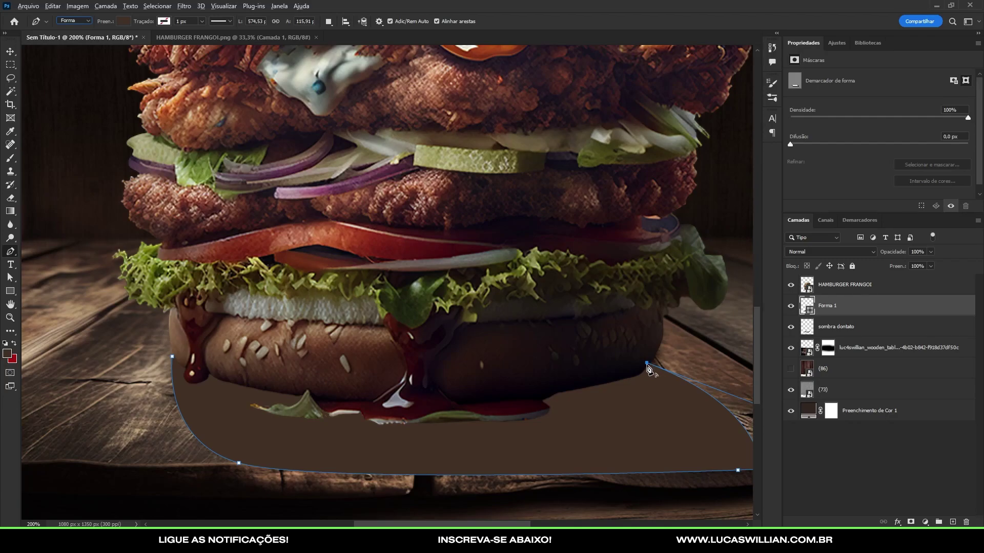
{"action": "left_click", "coordinate": [172, 356]}
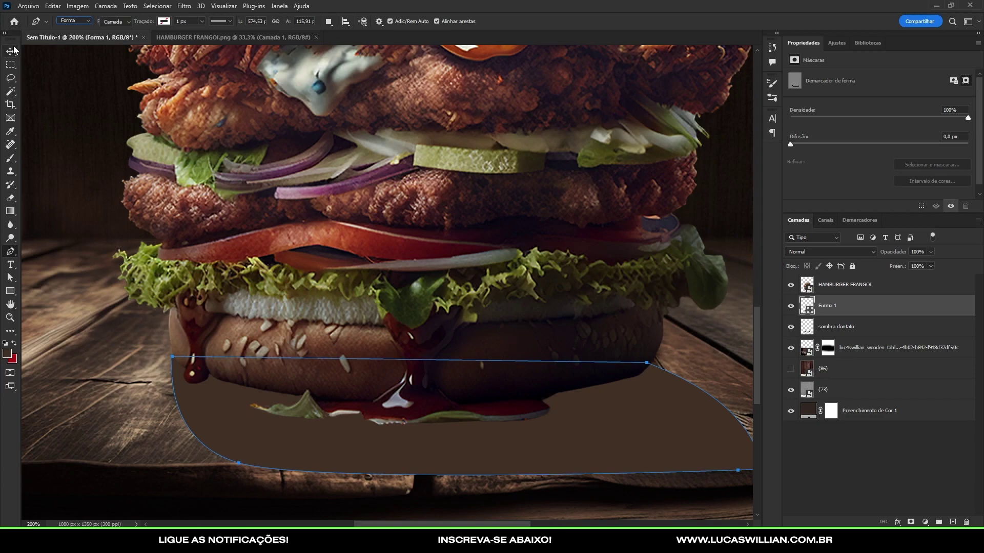
Check the brown Forma 1 shape by zooming out and toggling its visibility.
{"action": "key", "text": "v"}
{"action": "key", "text": "ctrl+0"}
{"action": "key", "text": "ctrl+1"}
{"action": "scroll", "coordinate": [373, 261], "scroll_direction": "up", "scroll_amount": 1}
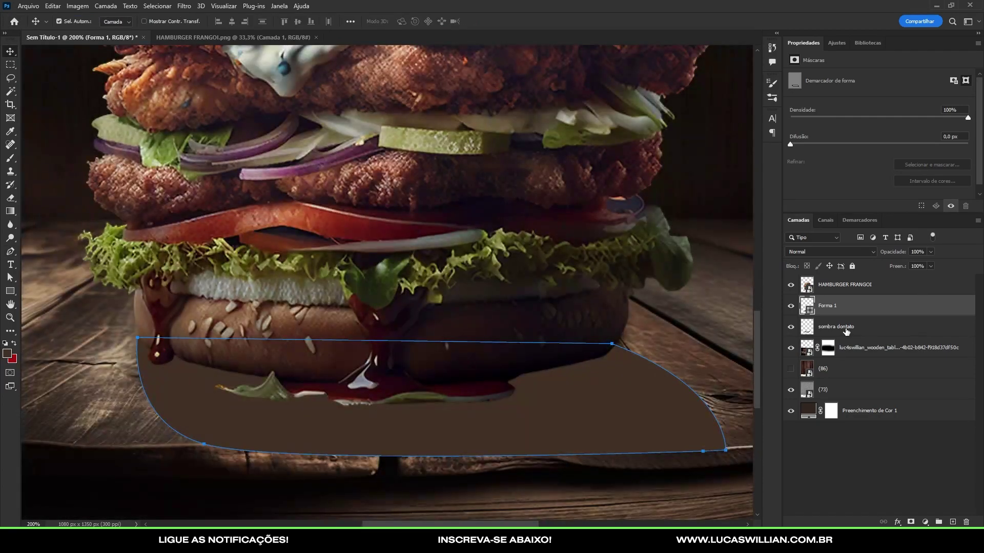
{"action": "left_click", "coordinate": [790, 306]}
{"action": "left_click", "coordinate": [790, 306]}
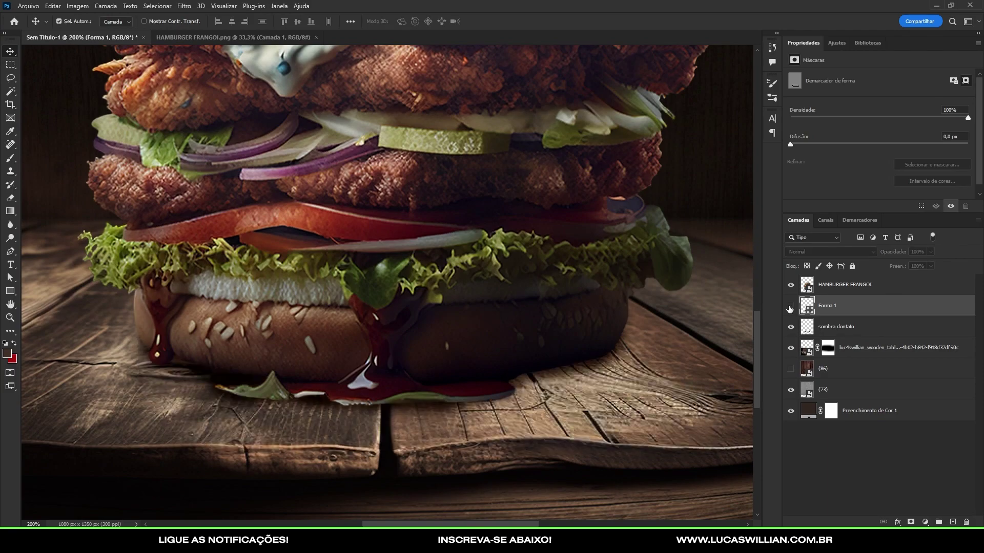
{"action": "left_click", "coordinate": [791, 306]}
Set the Forma 1 shape to Multiplicação and darken its fill to #28211b.
{"action": "left_click", "coordinate": [820, 252]}
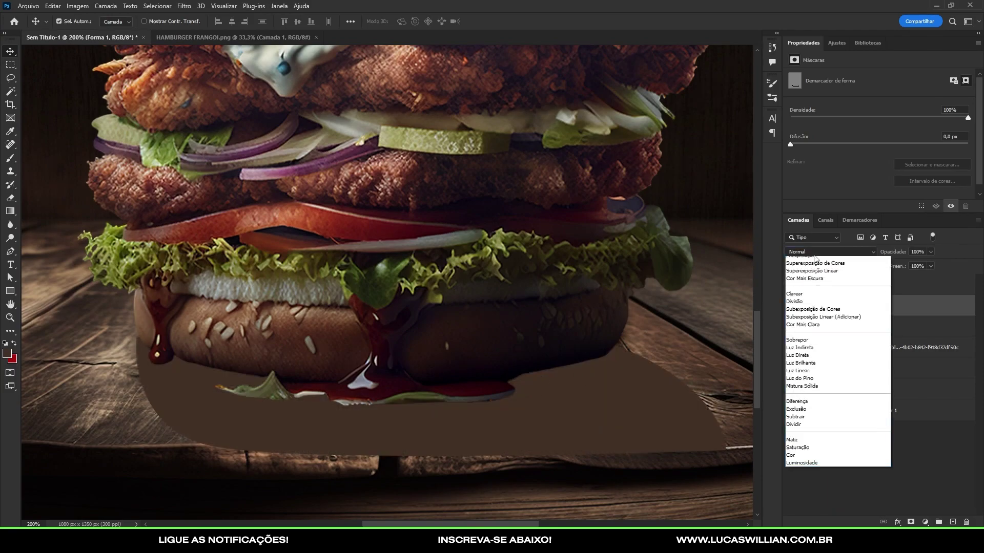
{"action": "left_click", "coordinate": [823, 289]}
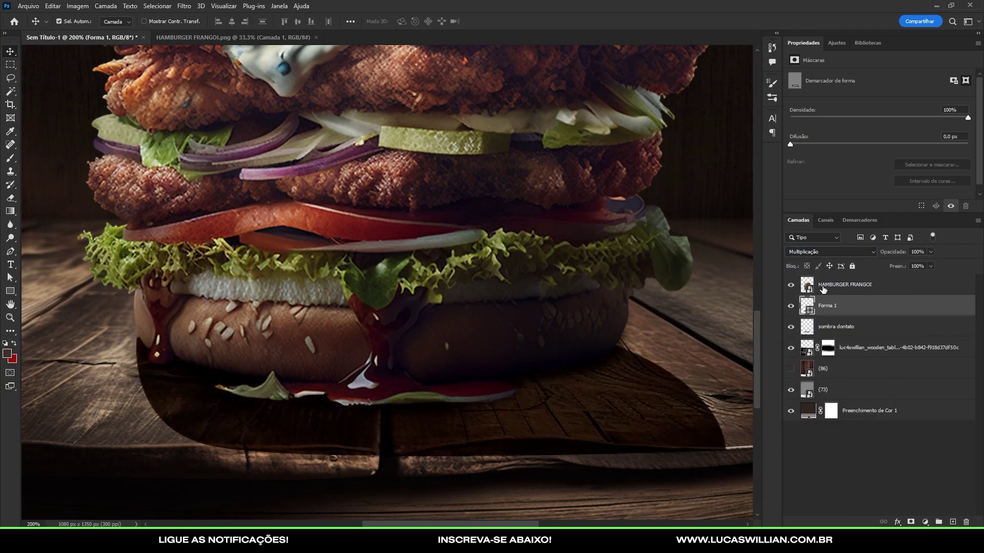
{"action": "scroll", "coordinate": [468, 325], "scroll_direction": "down", "scroll_amount": 1}
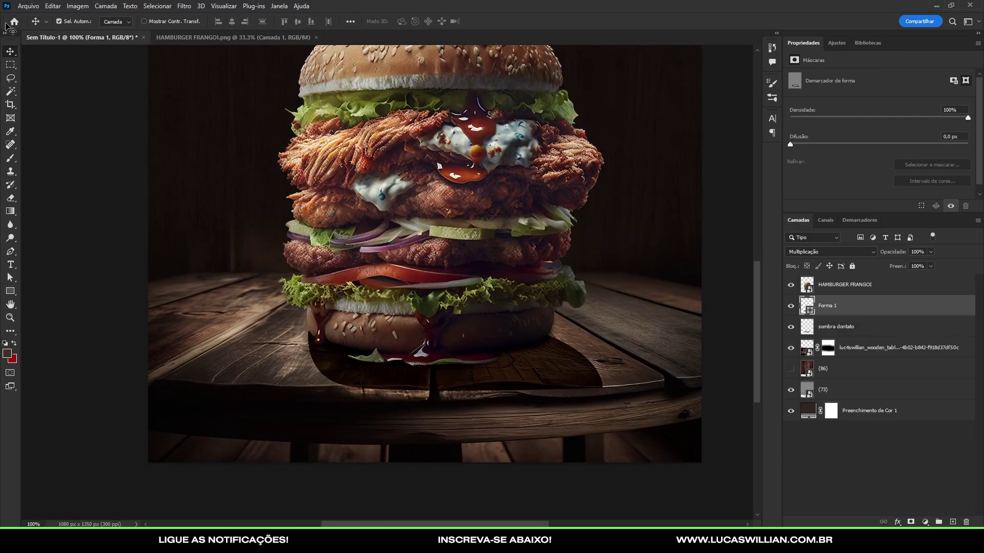
{"action": "key", "text": "u"}
{"action": "left_click", "coordinate": [123, 22]}
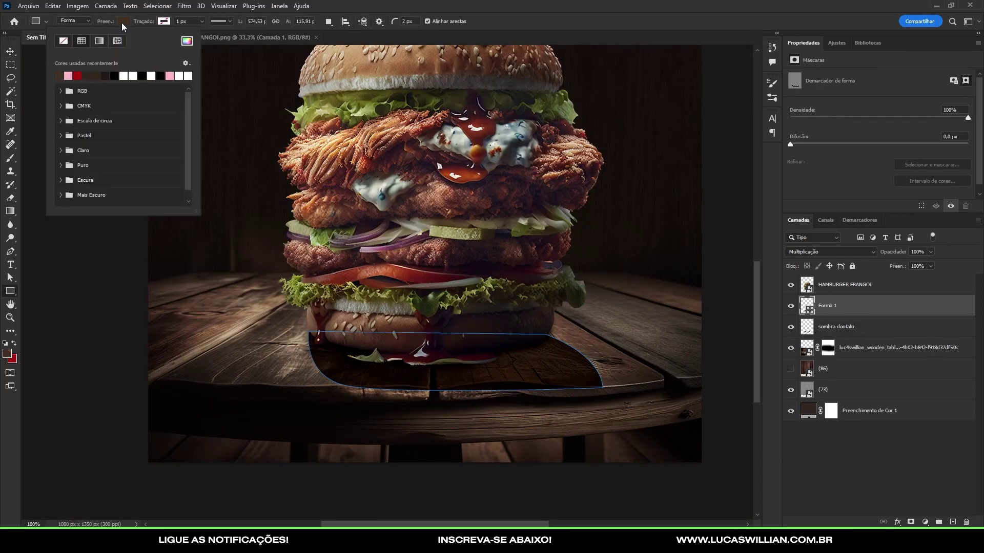
{"action": "left_click", "coordinate": [185, 43]}
{"action": "left_click_drag", "start_coordinate": [744, 333], "coordinate": [743, 344]}
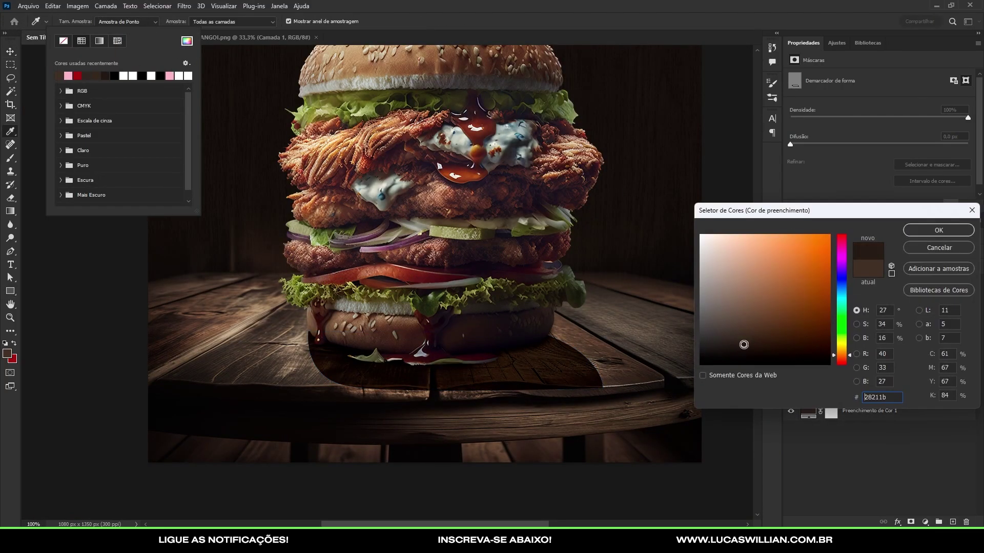
{"action": "left_click", "coordinate": [938, 230]}
{"action": "key", "text": "Return"}
Duplicate Forma 1 as Forma 1 copiar and hide the original.
{"action": "key", "text": "v"}
{"action": "key", "text": "ctrl+minus"}
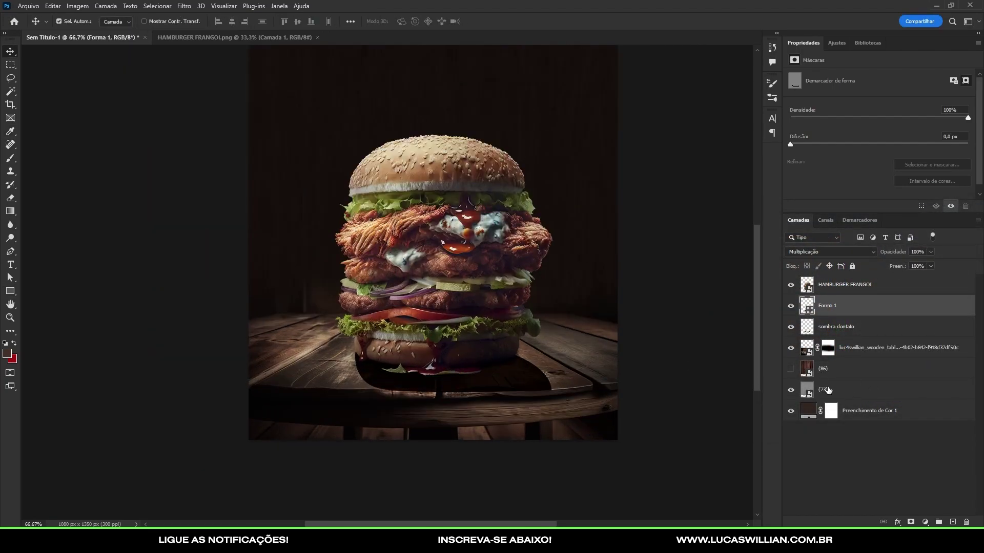
{"action": "key", "text": "ctrl+j"}
{"action": "left_click", "coordinate": [790, 327]}
Convert Forma 1 copiar into an embedded smart object and browse the Filtro menu.
{"action": "key", "text": "ctrl+plus"}
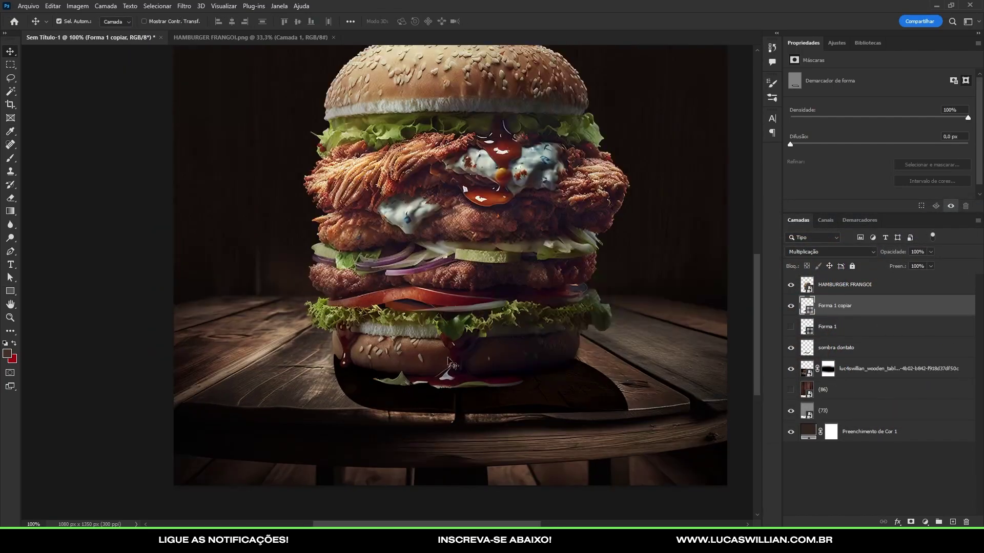
{"action": "right_click", "coordinate": [878, 308]}
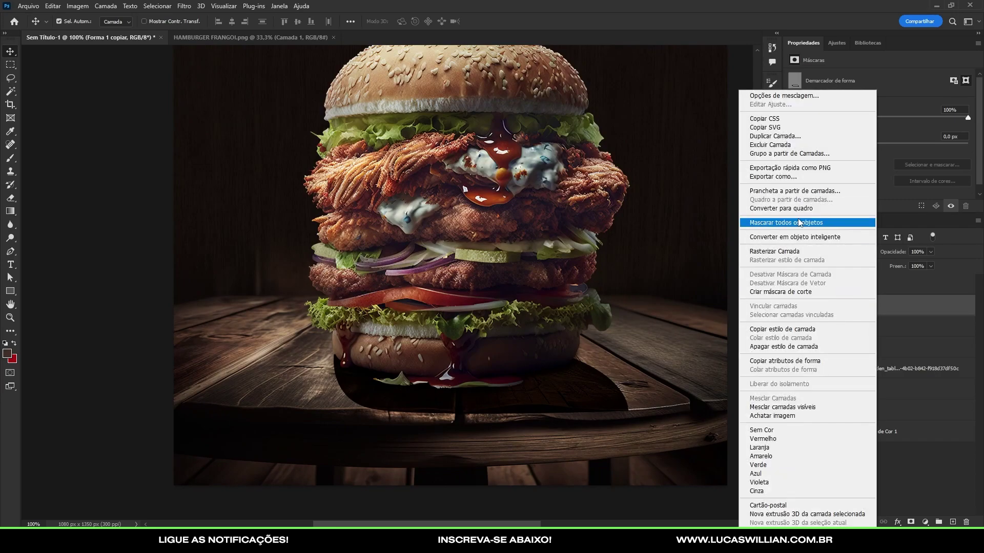
{"action": "left_click", "coordinate": [798, 236]}
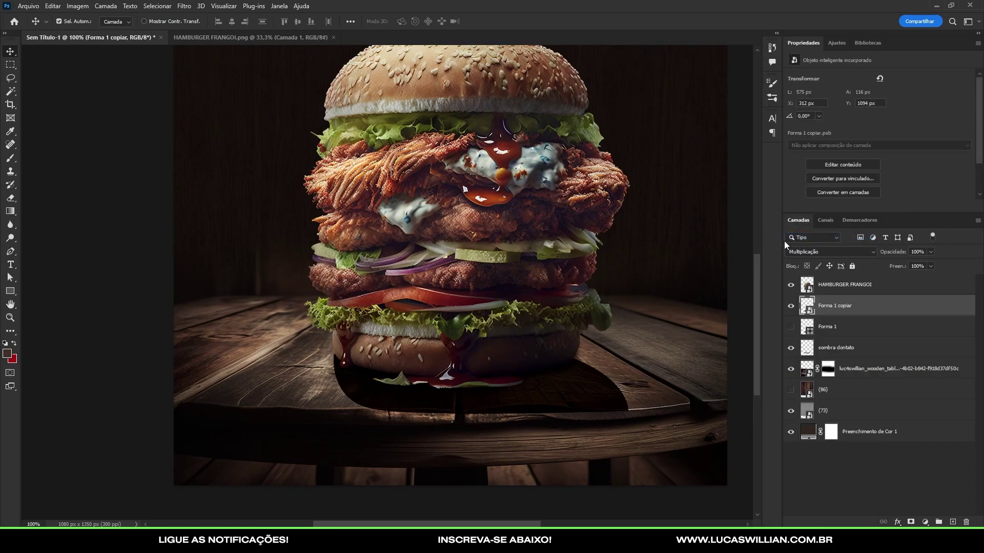
{"action": "key", "text": "g"}
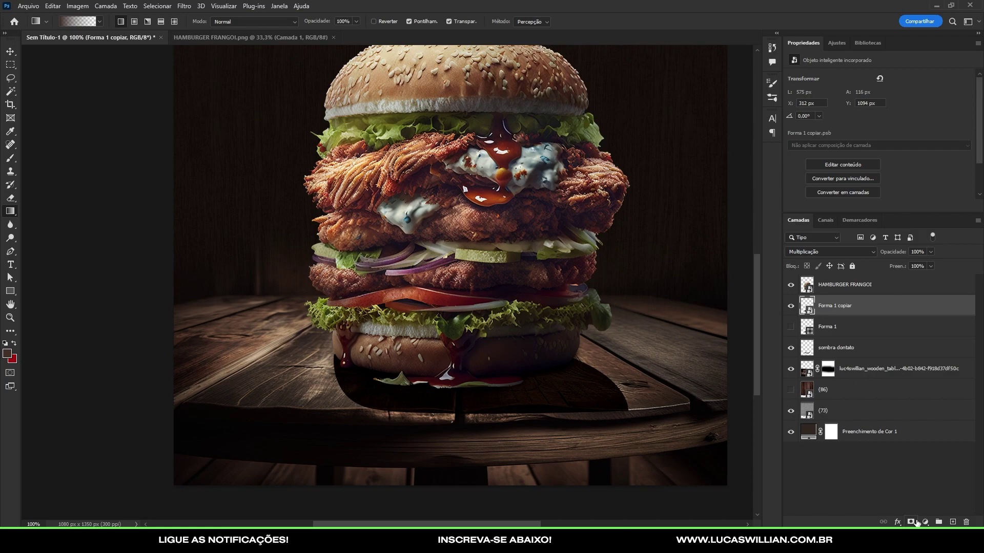
{"action": "left_click", "coordinate": [183, 8]}
{"action": "mouse_move", "coordinate": [137, 156]}
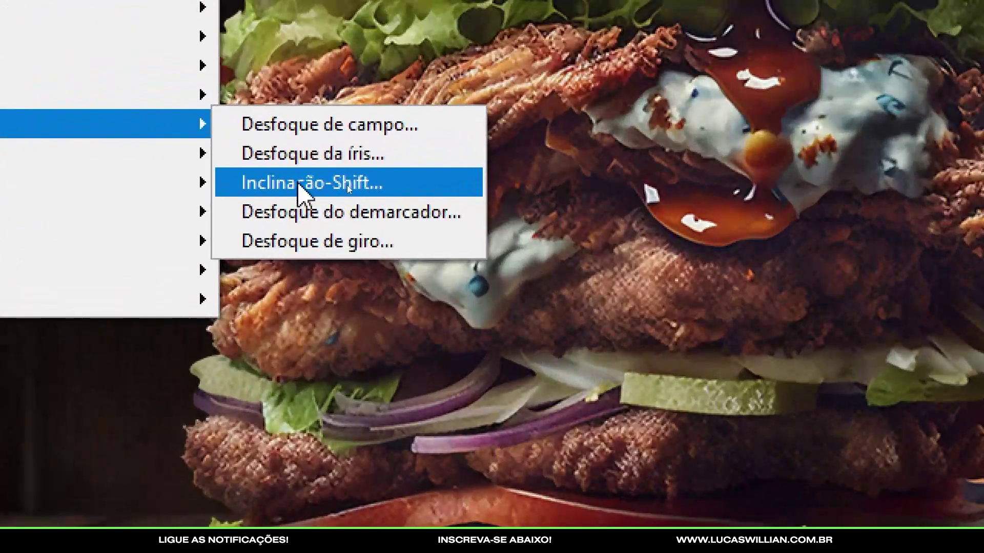
Apply a Tilt-Shift blur of about 279 px to the shadow copy, with a level focus band at the burger base.
{"action": "left_click", "coordinate": [350, 186]}
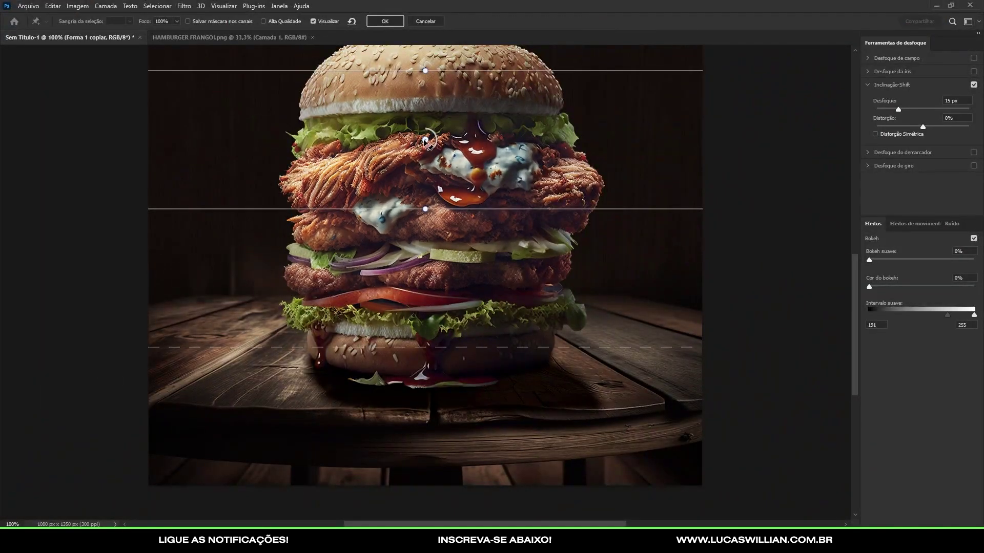
{"action": "mouse_move", "coordinate": [426, 141]}
{"action": "left_mouse_down"}
{"action": "mouse_move", "coordinate": [483, 358]}
{"action": "mouse_move", "coordinate": [464, 385]}
{"action": "mouse_move", "coordinate": [440, 324]}
{"action": "left_mouse_up"}
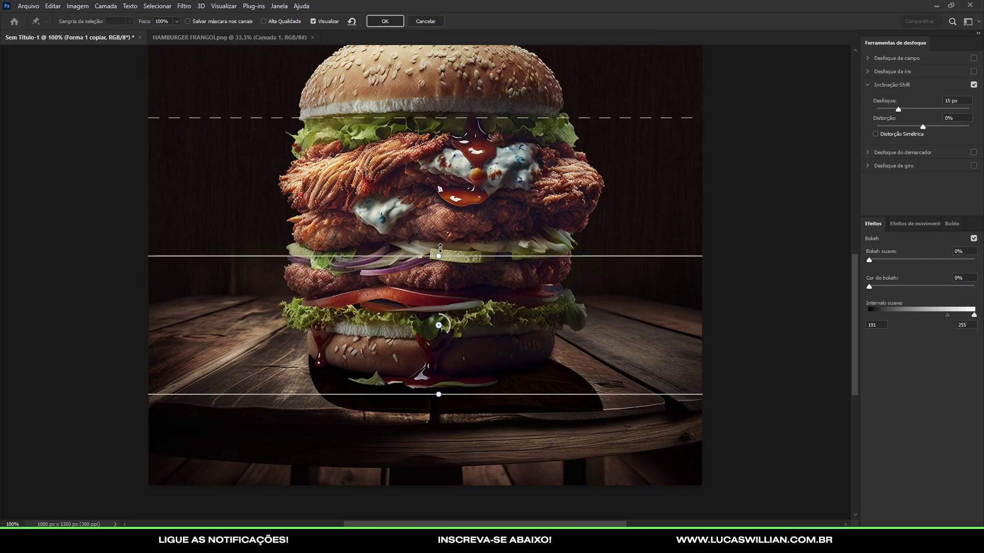
{"action": "left_click_drag", "start_coordinate": [439, 255], "coordinate": [429, 257]}
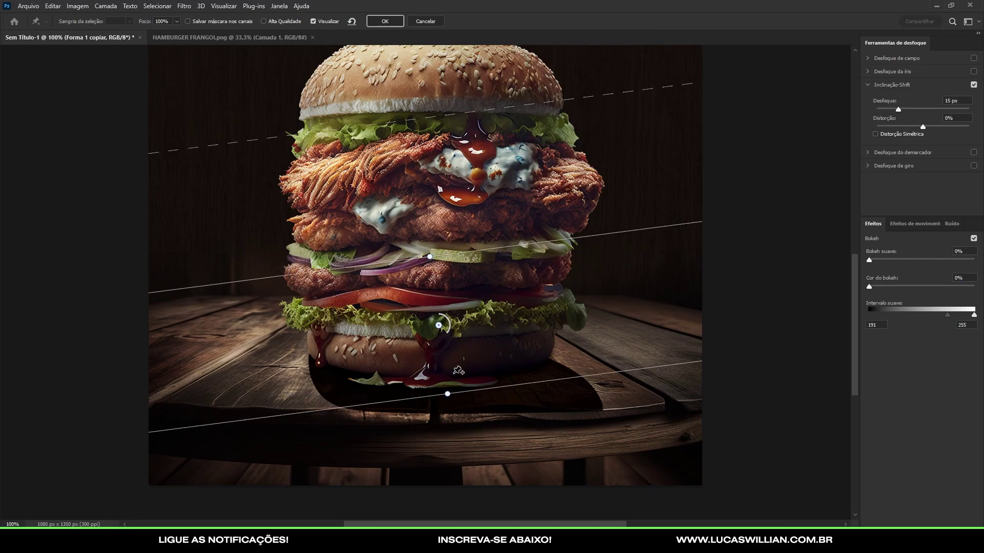
{"action": "mouse_move", "coordinate": [445, 337]}
{"action": "left_mouse_down"}
{"action": "mouse_move", "coordinate": [425, 320]}
{"action": "mouse_move", "coordinate": [427, 288]}
{"action": "mouse_move", "coordinate": [439, 303]}
{"action": "mouse_move", "coordinate": [390, 290]}
{"action": "mouse_move", "coordinate": [398, 276]}
{"action": "left_mouse_up"}
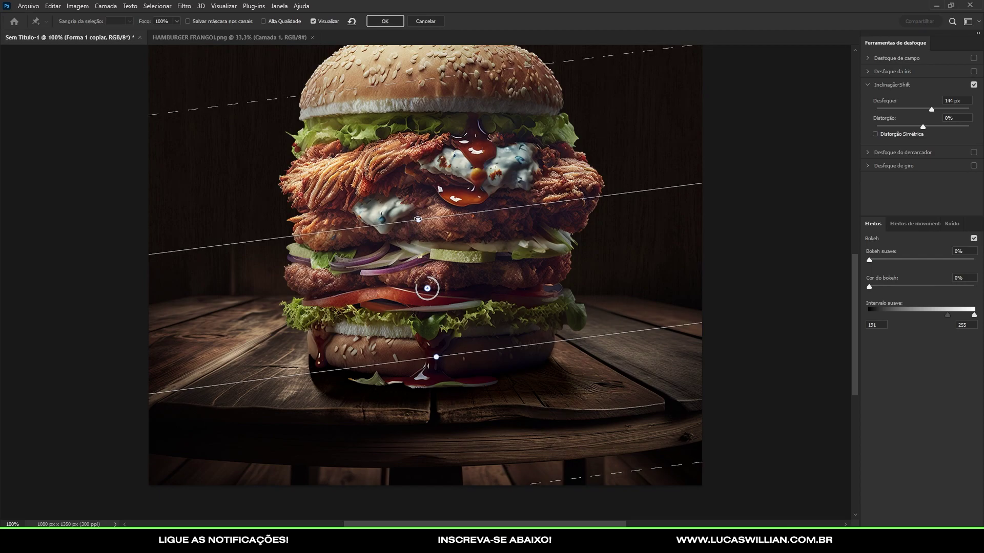
{"action": "left_click_drag", "start_coordinate": [418, 220], "coordinate": [423, 220]}
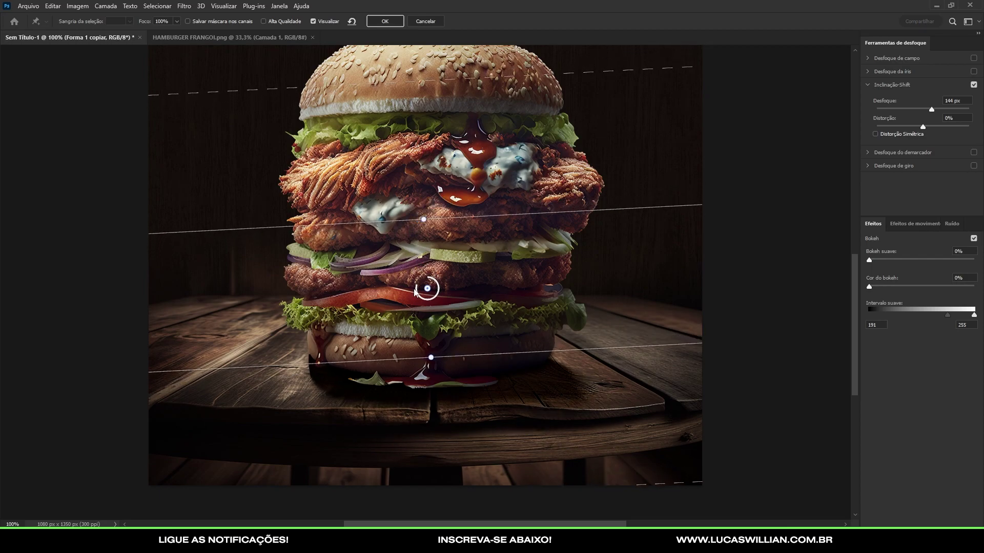
{"action": "left_click_drag", "start_coordinate": [415, 291], "coordinate": [425, 290]}
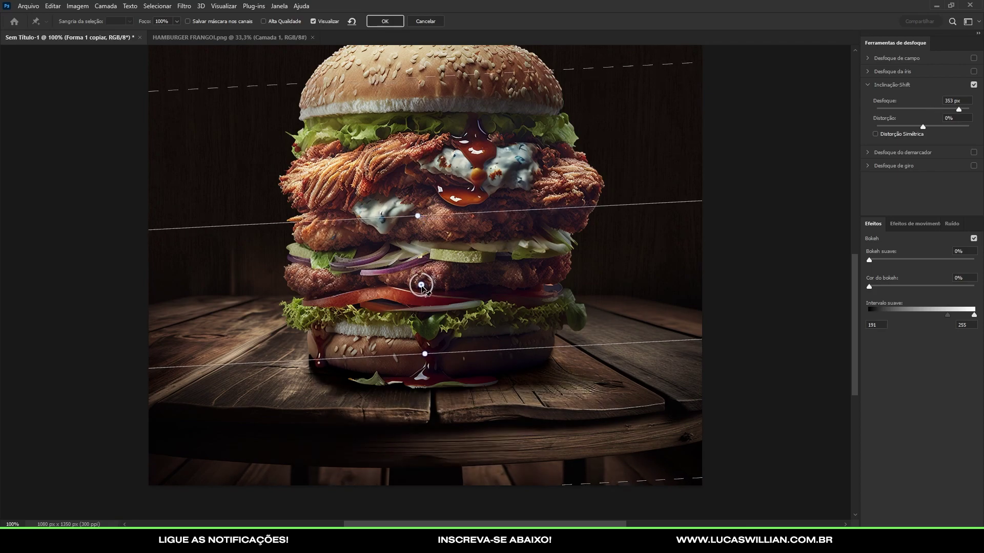
{"action": "left_click_drag", "start_coordinate": [421, 284], "coordinate": [422, 285]}
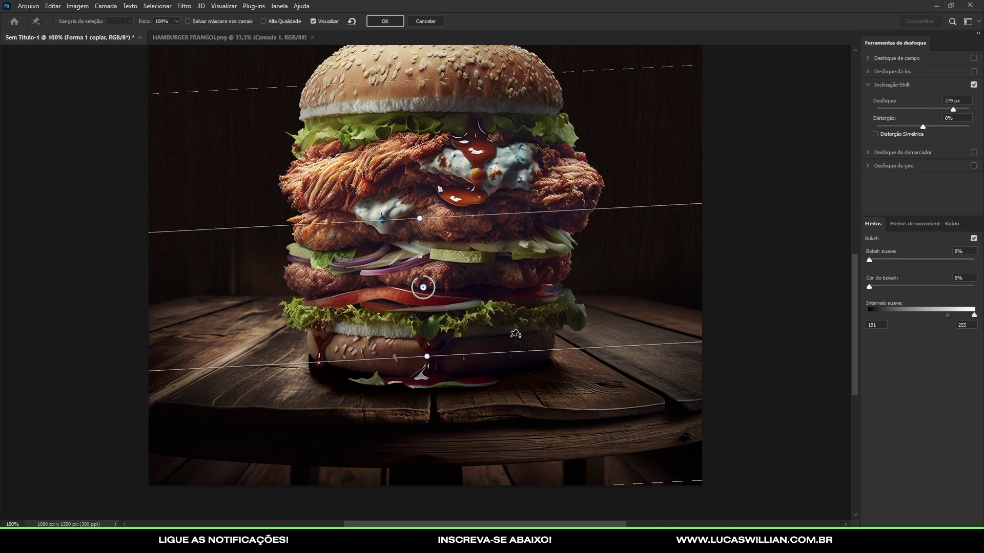
{"action": "key", "text": "Return"}
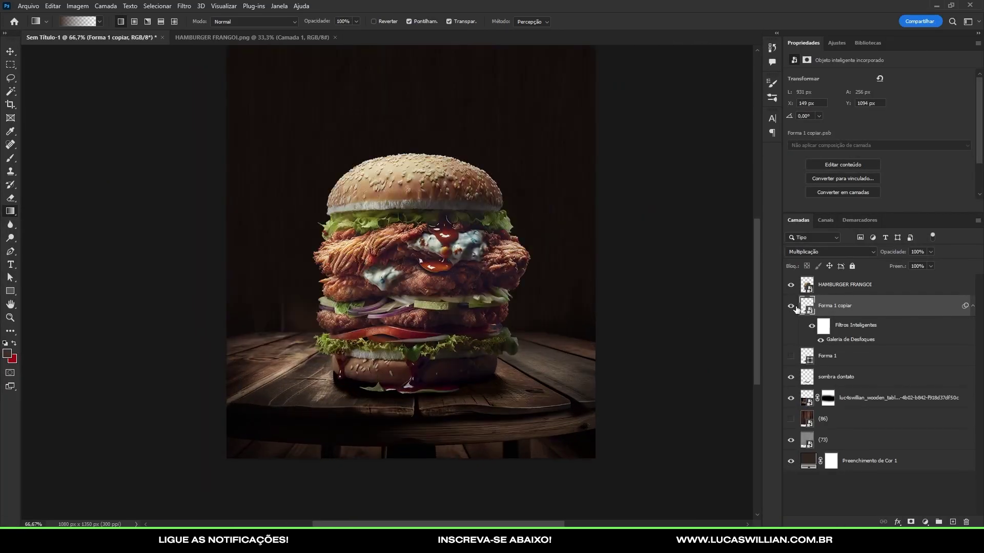
Move the blurred Forma 1 copiar shadow below Forma 1 and leave it visible.
{"action": "left_click", "coordinate": [972, 306]}
{"action": "left_click_drag", "start_coordinate": [864, 308], "coordinate": [789, 335]}
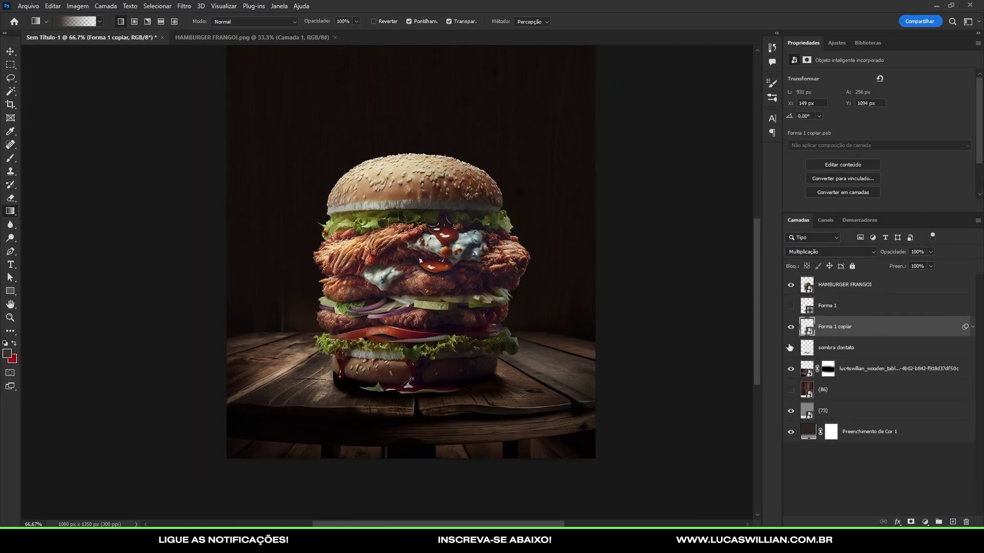
{"action": "left_click", "coordinate": [790, 347]}
{"action": "left_click", "coordinate": [791, 326]}
{"action": "left_click", "coordinate": [790, 347]}
Add a white layer mask to the blurred Forma 1 copiar shadow layer.
{"action": "scroll", "coordinate": [440, 450], "scroll_direction": "up", "scroll_amount": 1}
{"action": "scroll", "coordinate": [402, 408], "scroll_direction": "down", "scroll_amount": 1}
{"action": "left_click", "coordinate": [837, 330]}
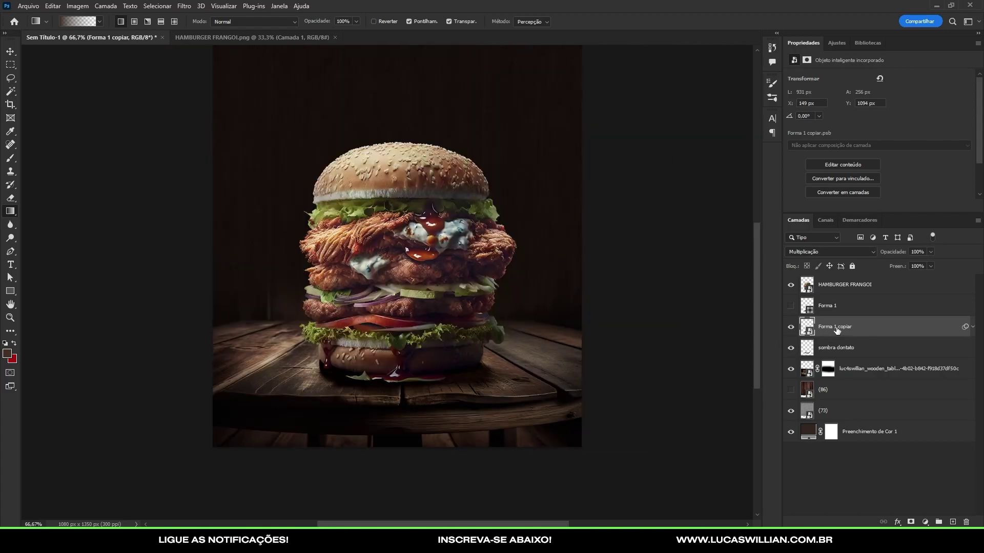
{"action": "left_click", "coordinate": [911, 519]}
{"action": "key", "text": "b"}
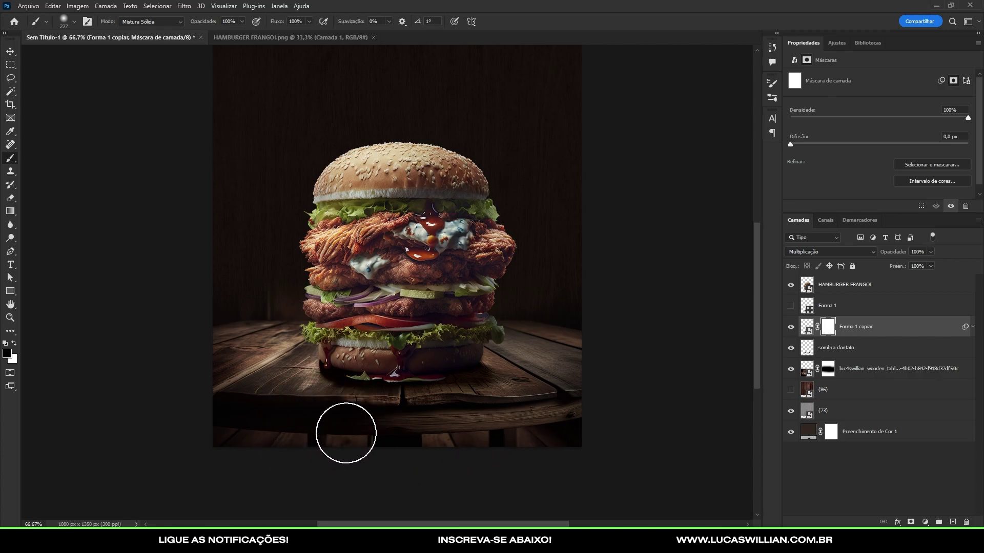
Make black the painting colour and set the brush mode back to Normal.
{"action": "key", "text": "x"}
{"action": "key", "text": "x"}
{"action": "left_click", "coordinate": [139, 23]}
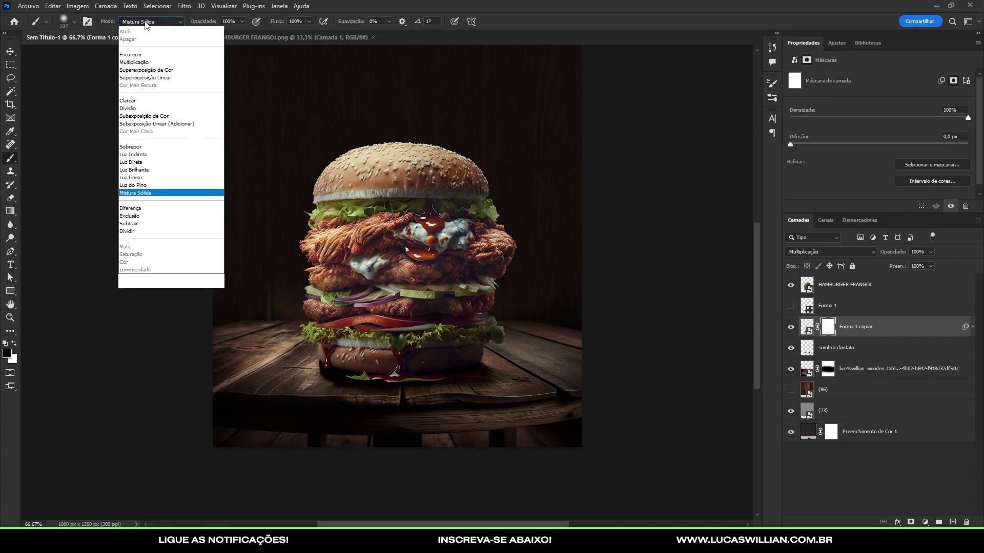
{"action": "left_click", "coordinate": [151, 32]}
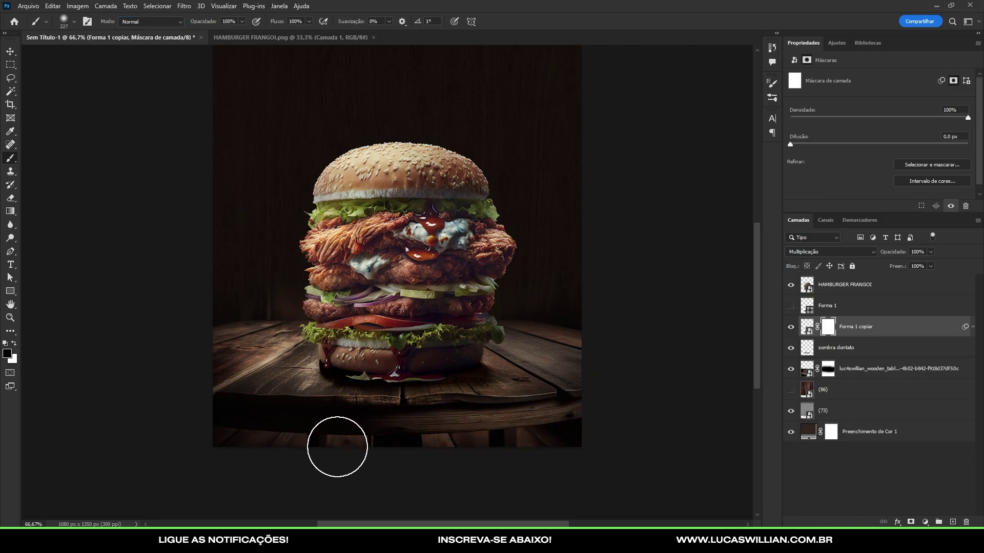
Resize the soft brush to about 176 px.
{"action": "left_click_drag", "start_coordinate": [480, 425], "coordinate": [539, 398]}
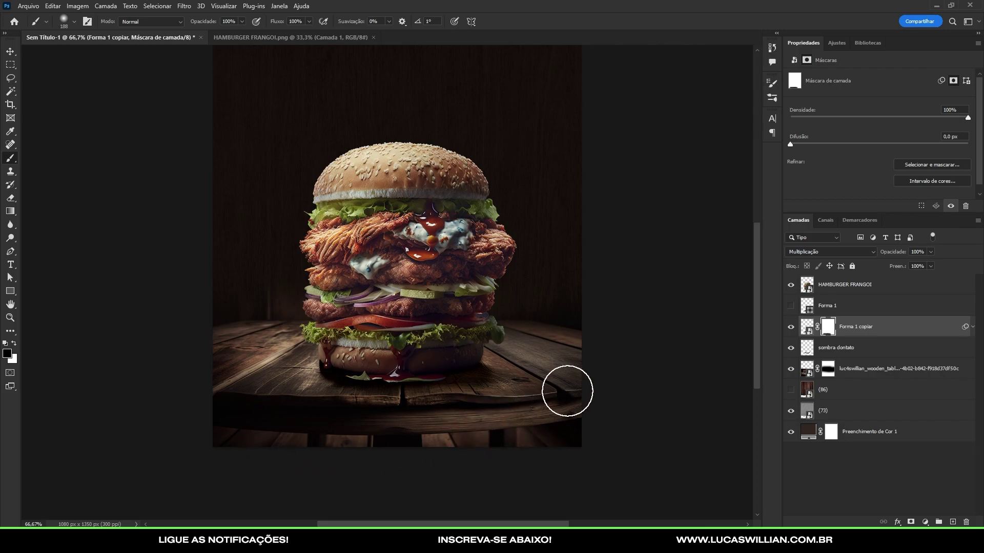
{"action": "left_click_drag", "start_coordinate": [457, 441], "coordinate": [477, 438]}
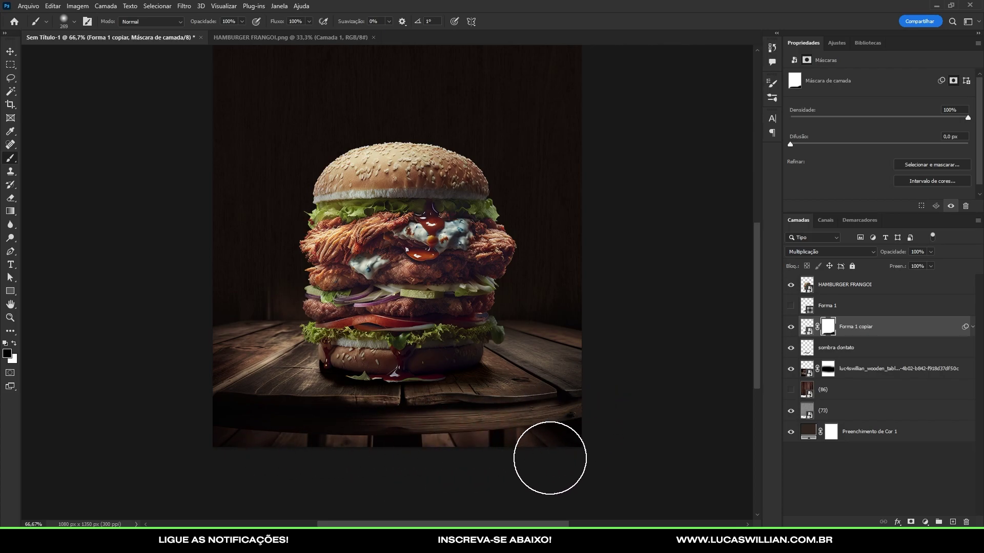
{"action": "left_click_drag", "start_coordinate": [364, 430], "coordinate": [319, 431]}
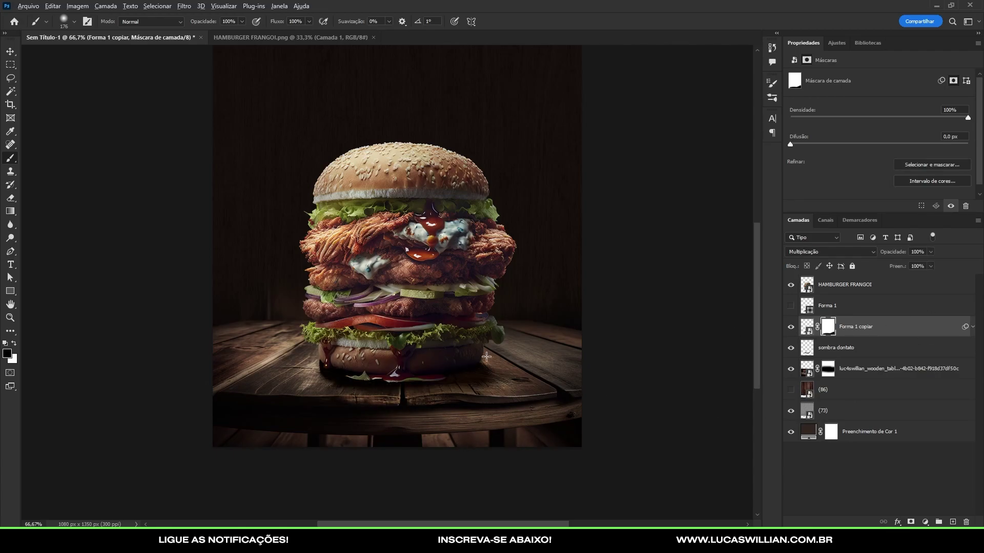
{"action": "key", "text": "ctrl+minus"}
{"action": "key", "text": "ctrl+plus"}
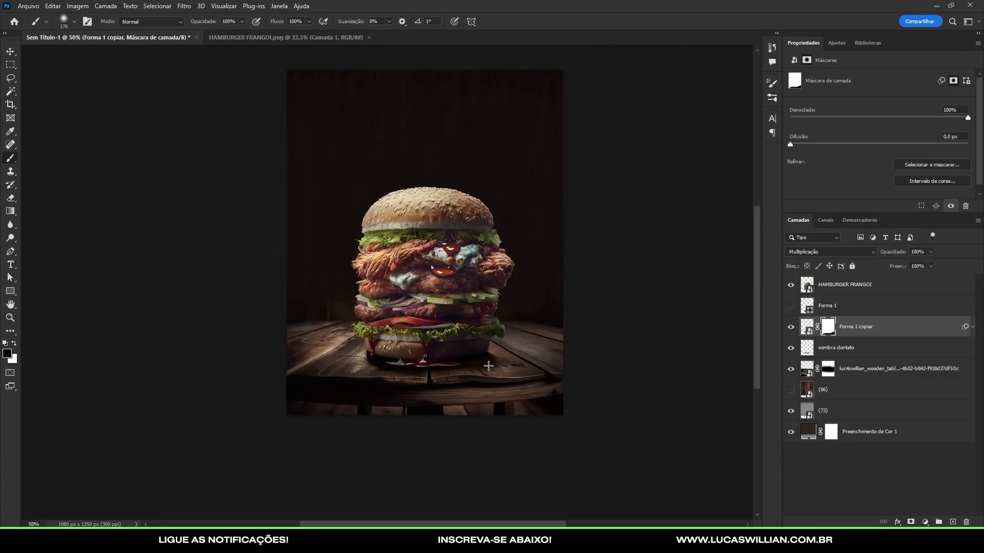
{"action": "key", "text": "ctrl+plus"}
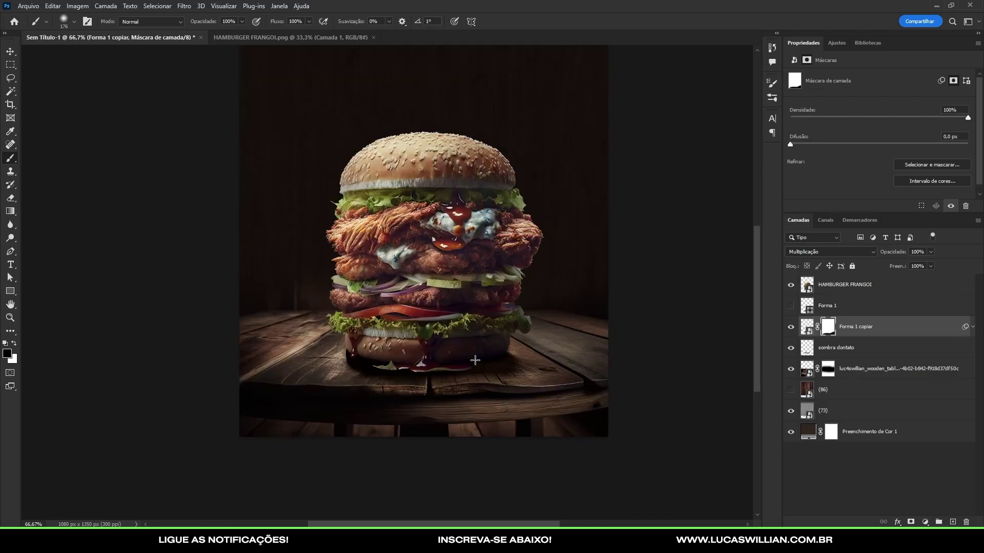
Move the wooden table image down 44 px to Y 687, then select the HAMBURGER FRANGOI layer.
{"action": "key", "text": "v"}
{"action": "left_click", "coordinate": [823, 369]}
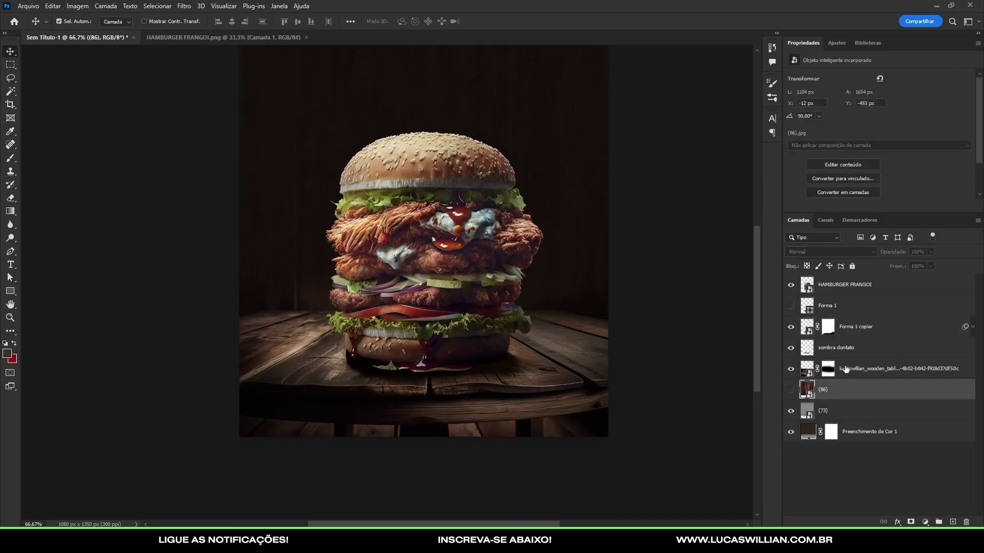
{"action": "mouse_move", "coordinate": [497, 375]}
{"action": "left_mouse_down"}
{"action": "mouse_move", "coordinate": [498, 390]}
{"action": "mouse_move", "coordinate": [503, 383]}
{"action": "left_mouse_up"}
{"action": "scroll", "coordinate": [582, 354], "scroll_direction": "down", "scroll_amount": 5}
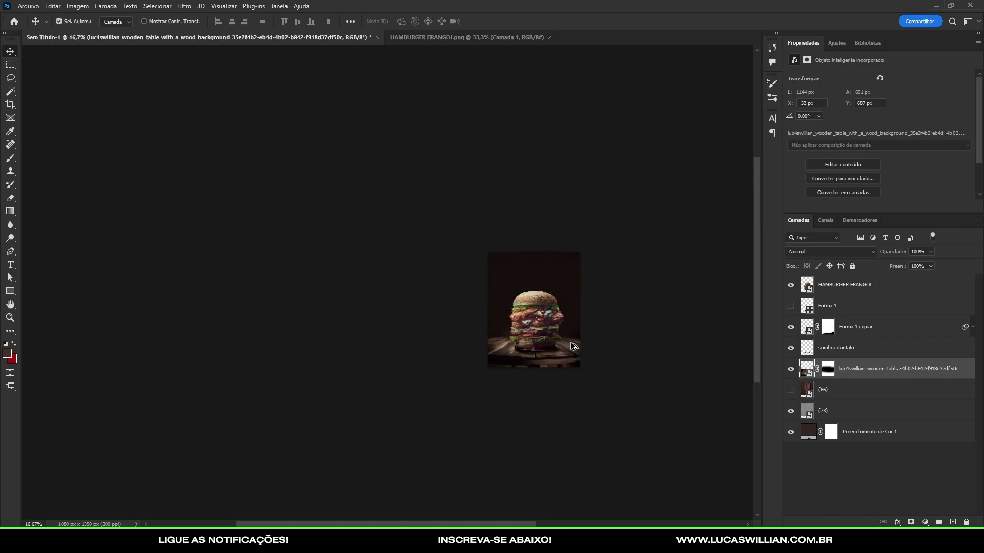
{"action": "scroll", "coordinate": [563, 358], "scroll_direction": "up", "scroll_amount": 2}
{"action": "scroll", "coordinate": [555, 392], "scroll_direction": "up", "scroll_amount": 3}
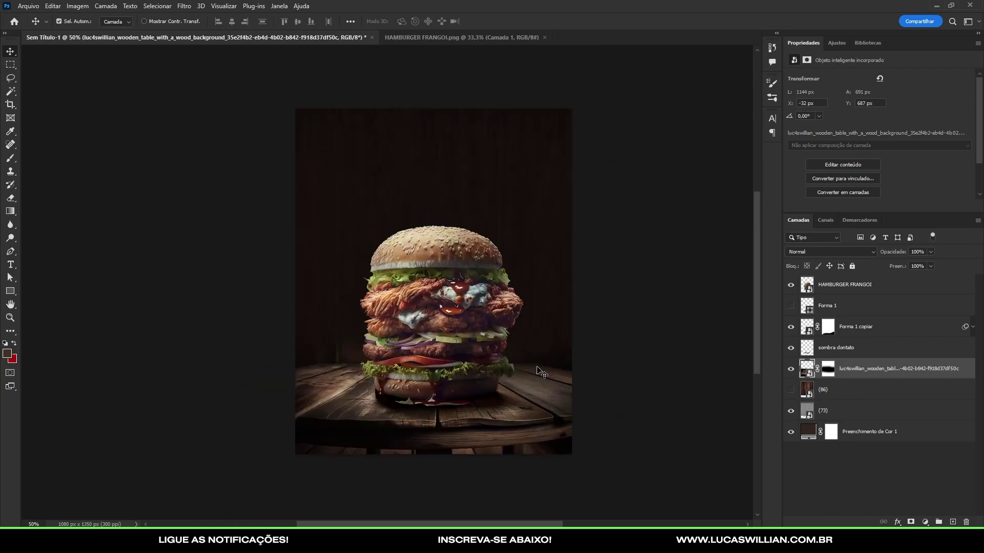
{"action": "scroll", "coordinate": [473, 355], "scroll_direction": "up", "scroll_amount": 1}
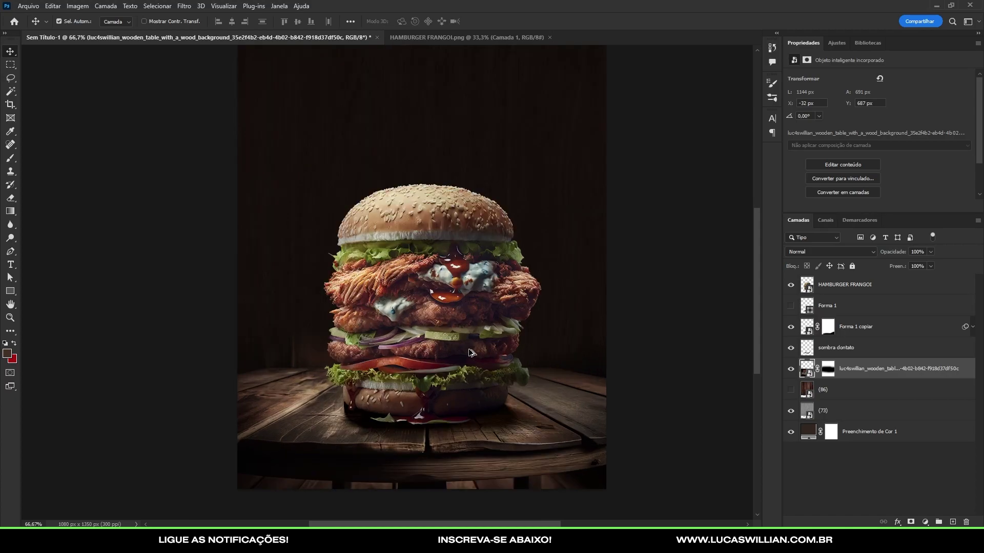
{"action": "scroll", "coordinate": [444, 303], "scroll_direction": "down", "scroll_amount": 1}
{"action": "scroll", "coordinate": [444, 304], "scroll_direction": "up", "scroll_amount": 1}
{"action": "left_click", "coordinate": [453, 304]}
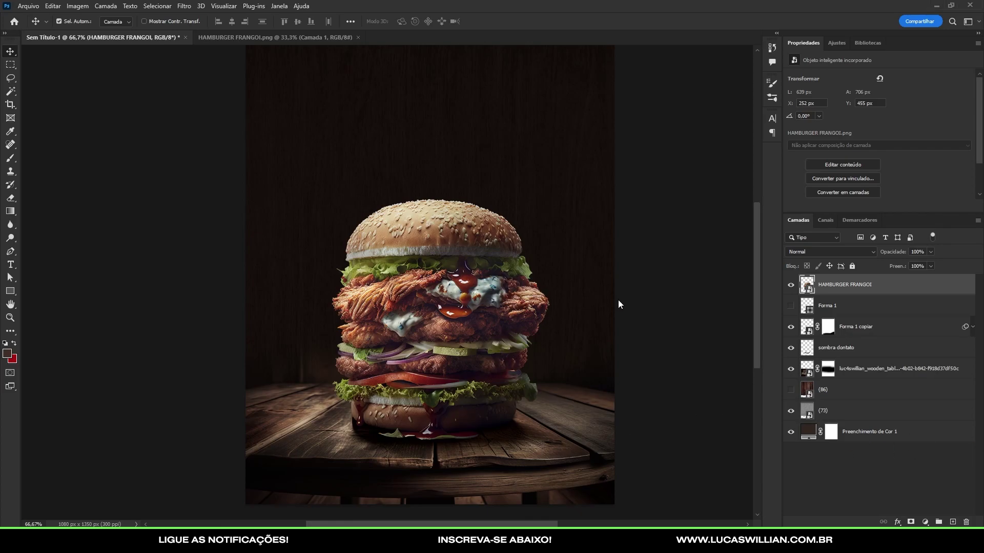
Place the fire1 image over the burger with blend mode Subexposição Linear (Adicionar).
{"action": "left_click_drag", "start_coordinate": [630, 415], "coordinate": [521, 291]}
{"action": "left_click_drag", "start_coordinate": [442, 220], "coordinate": [492, 255]}
{"action": "key", "text": "Return"}
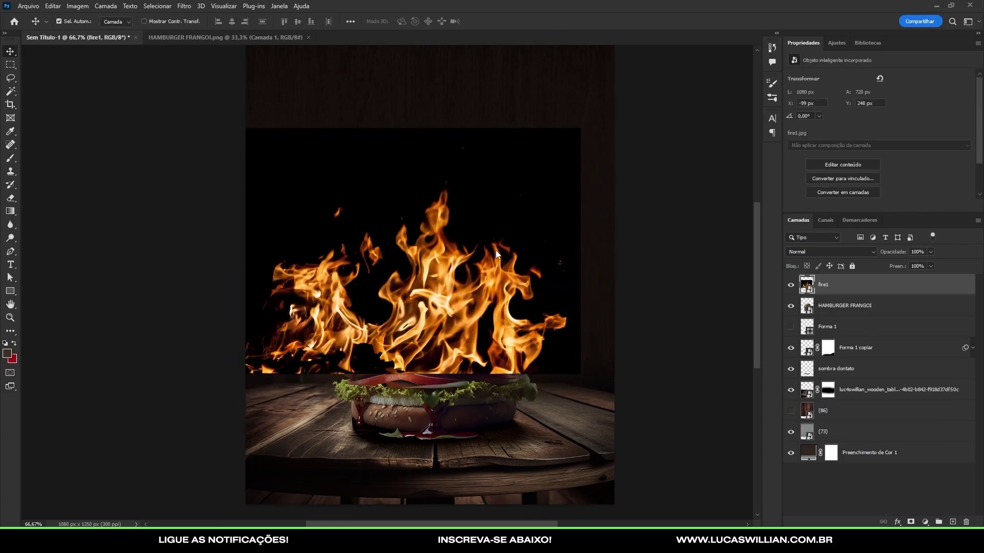
{"action": "left_click", "coordinate": [810, 251]}
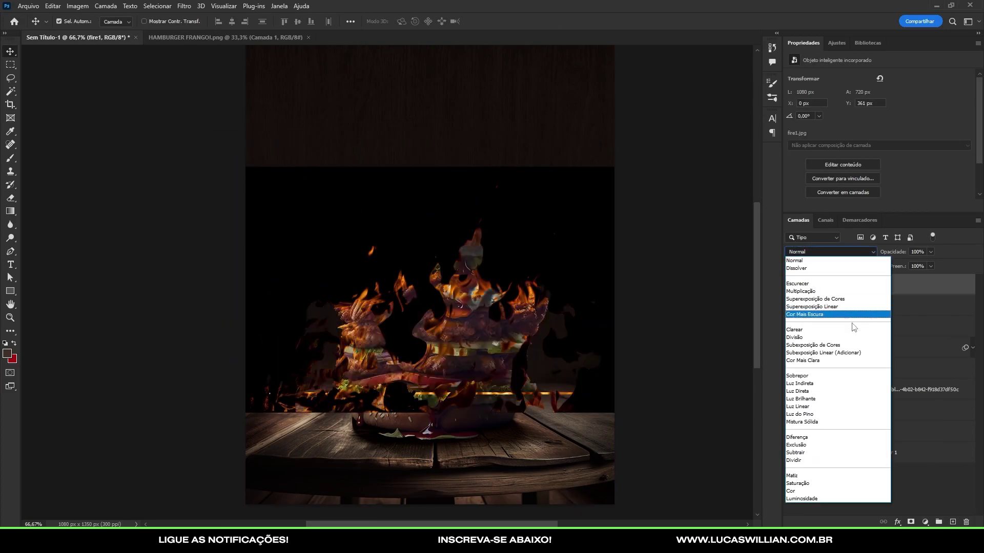
{"action": "key", "text": "Up"}
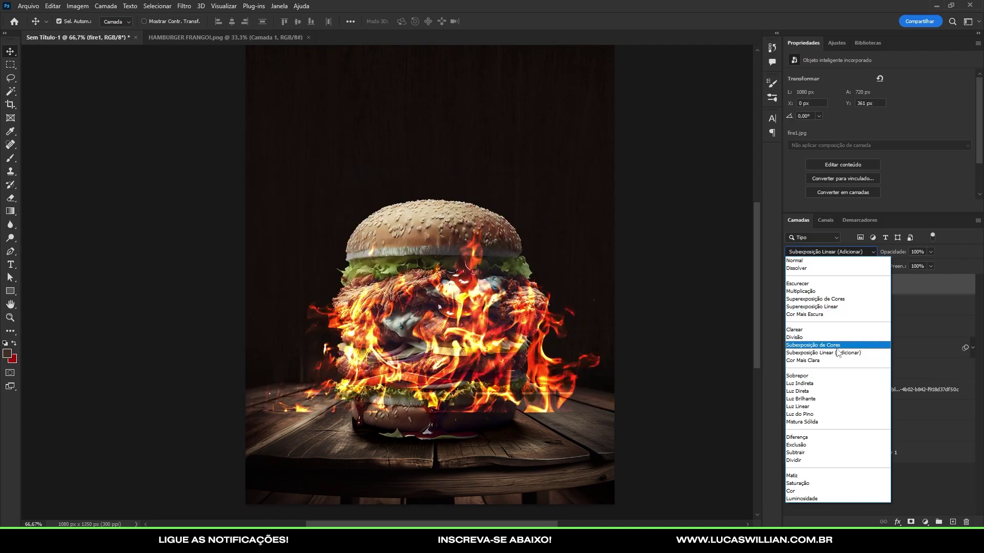
{"action": "key", "text": "Down"}
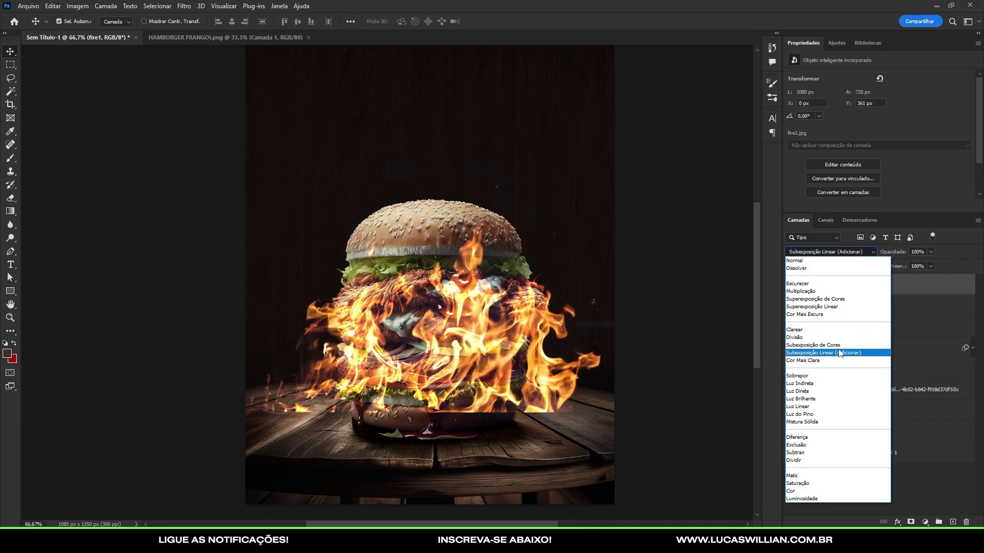
{"action": "left_click", "coordinate": [840, 353]}
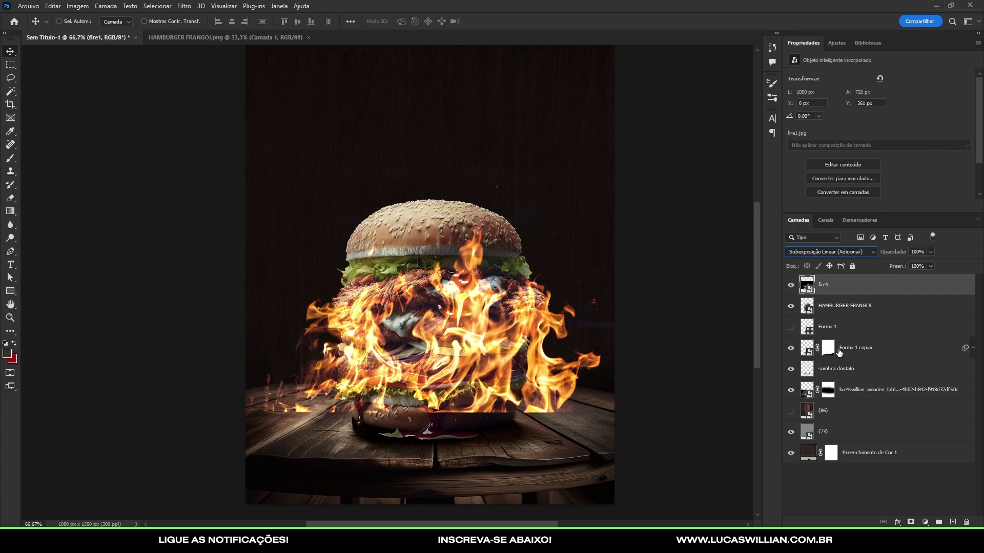
Apply a Levels smart filter of 37 / 0.76 / 234 to the fire1 layer.
{"action": "key", "text": "ctrl+l"}
{"action": "left_click_drag", "start_coordinate": [478, 102], "coordinate": [694, 152]}
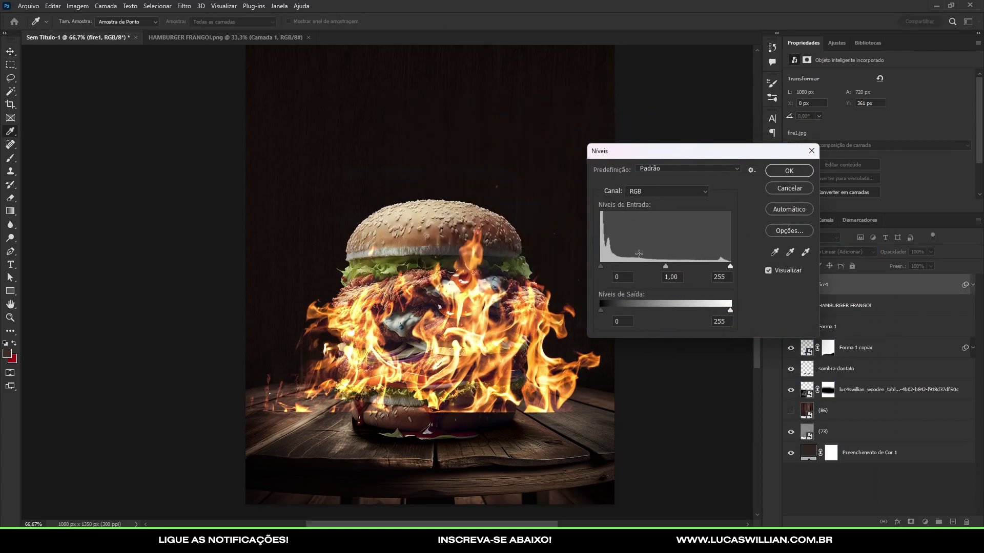
{"action": "mouse_move", "coordinate": [664, 266]}
{"action": "left_mouse_down"}
{"action": "mouse_move", "coordinate": [645, 266]}
{"action": "mouse_move", "coordinate": [688, 266]}
{"action": "left_mouse_up"}
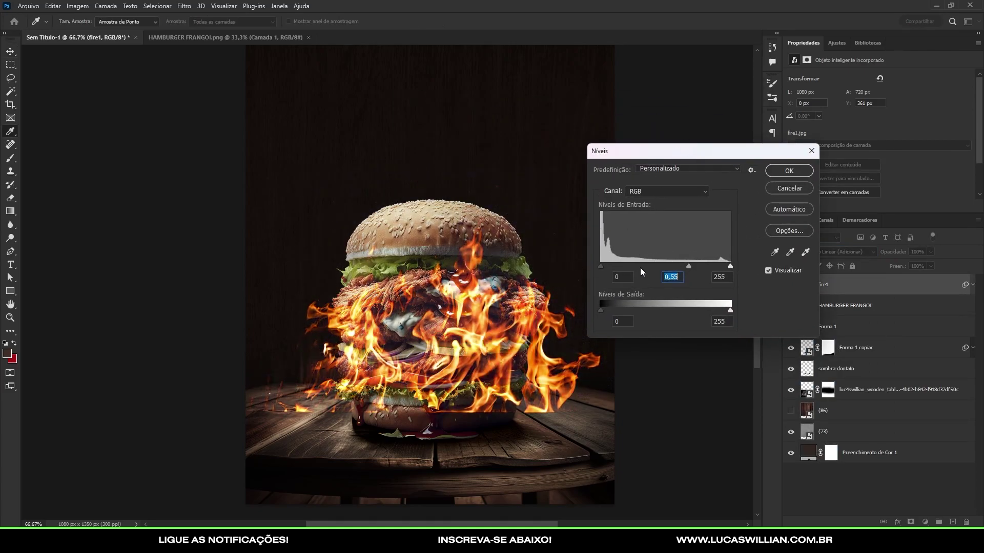
{"action": "mouse_move", "coordinate": [607, 271]}
{"action": "left_mouse_down"}
{"action": "mouse_move", "coordinate": [630, 264]}
{"action": "mouse_move", "coordinate": [620, 266]}
{"action": "left_mouse_up"}
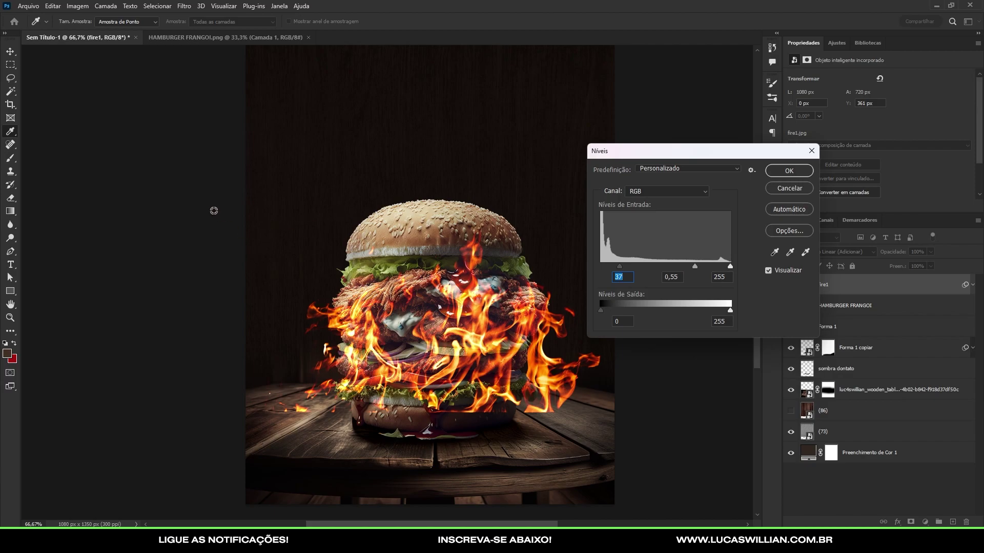
{"action": "left_click_drag", "start_coordinate": [730, 266], "coordinate": [677, 266]}
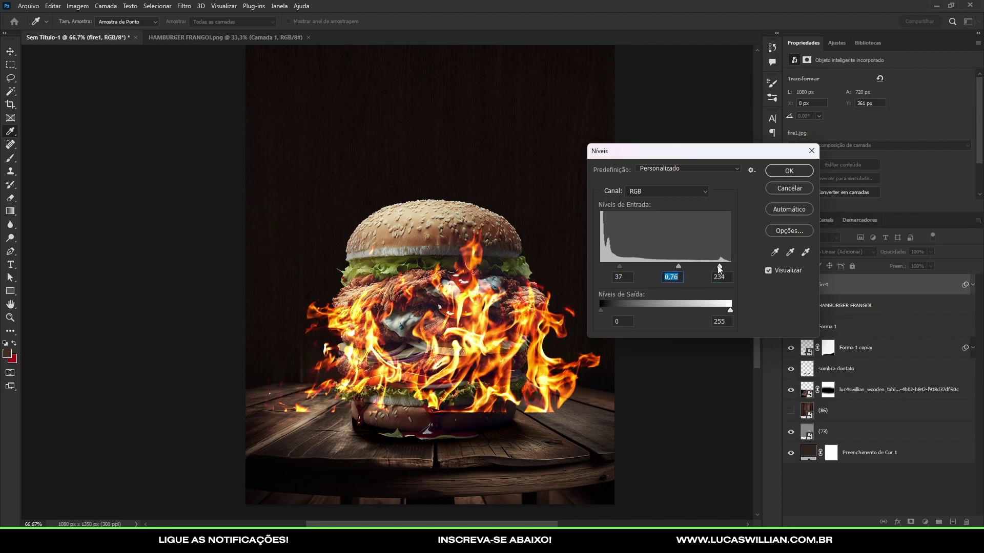
{"action": "left_click", "coordinate": [789, 171]}
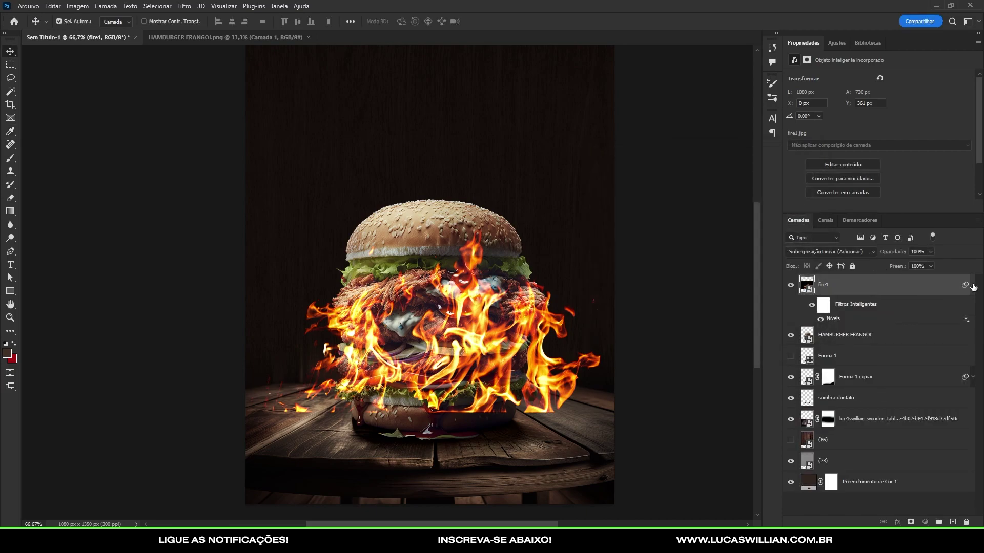
{"action": "left_click", "coordinate": [972, 285]}
Group the background, wooden table and colour fill layers into a group named BG.
{"action": "left_click", "coordinate": [879, 354]}
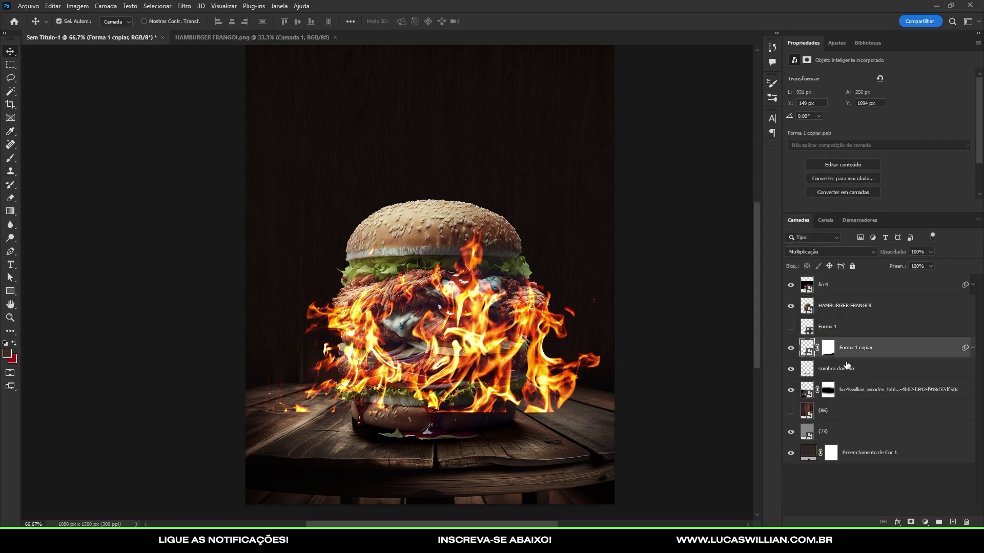
{"action": "left_click", "coordinate": [833, 425]}
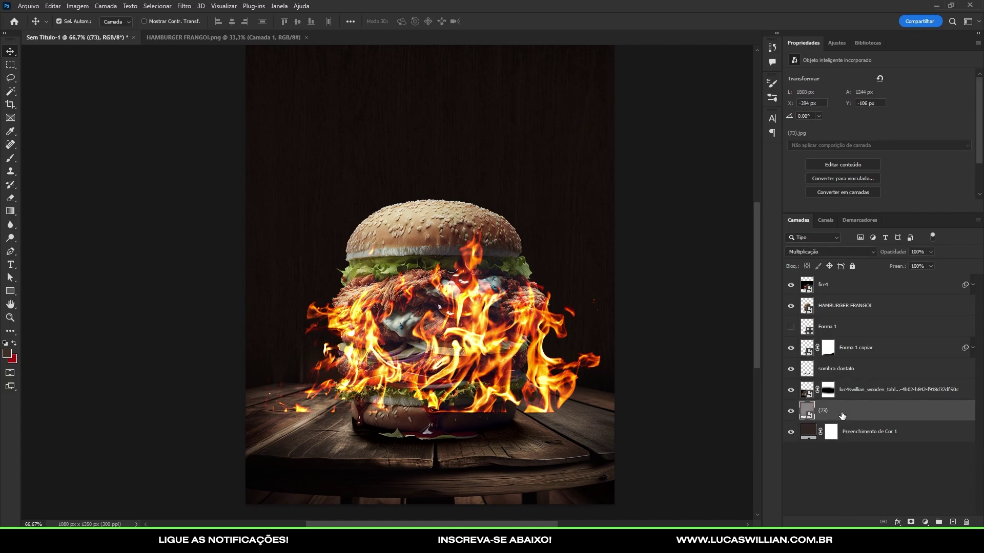
{"action": "left_click", "coordinate": [887, 433], "text": "shift"}
{"action": "left_click", "coordinate": [891, 389], "text": "shift"}
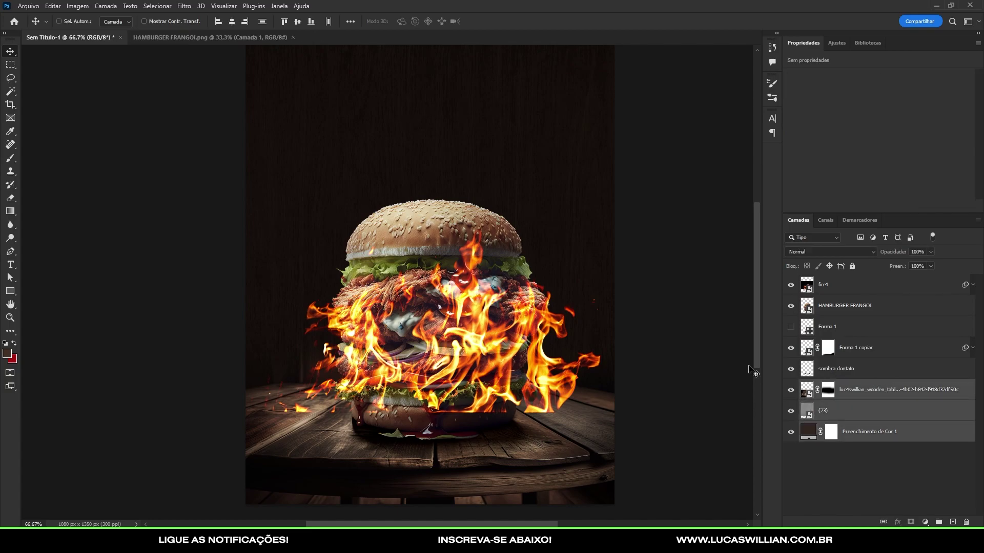
{"action": "key", "text": "ctrl+g"}
{"action": "double_click", "coordinate": [825, 385]}
{"action": "type", "text": "BG"}
{"action": "key", "text": "Return"}
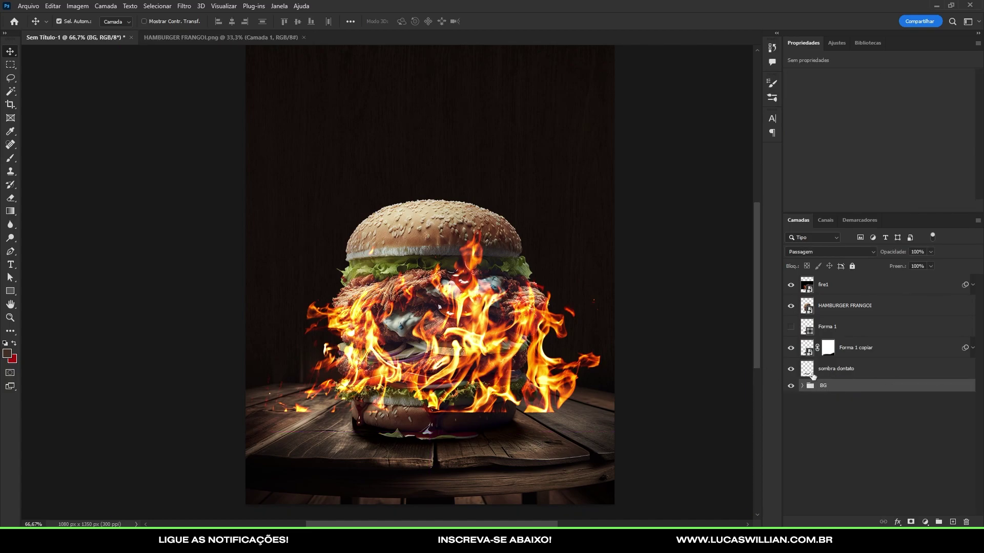
Group the sombra dontato shadow, Forma and HAMBURGER FRANGOI layers as HB, keeping fire1 selected on top.
{"action": "left_click", "coordinate": [812, 373]}
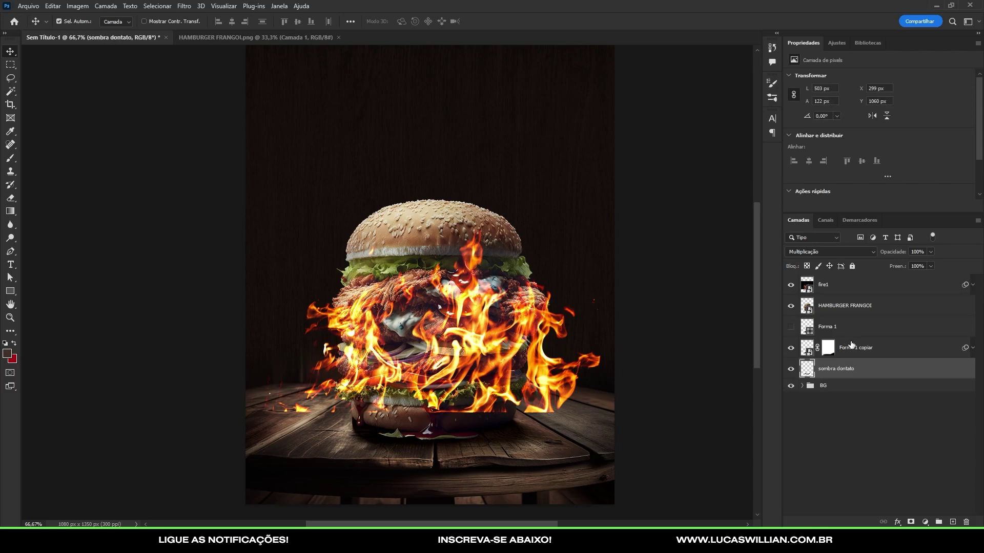
{"action": "left_click", "coordinate": [849, 306], "text": "shift"}
{"action": "key", "text": "ctrl+g"}
{"action": "double_click", "coordinate": [826, 304]}
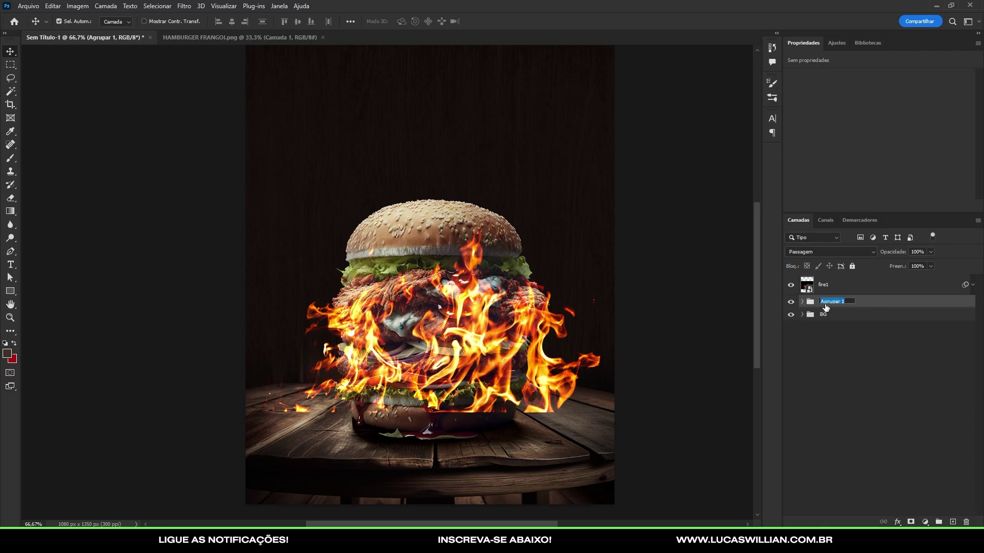
{"action": "type", "text": "HB"}
{"action": "key", "text": "Return"}
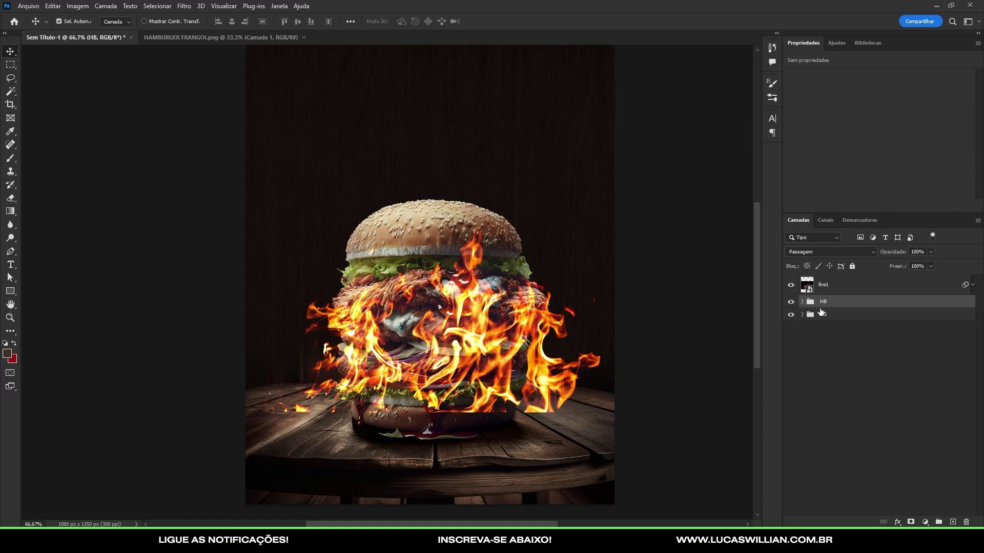
{"action": "left_click", "coordinate": [791, 285]}
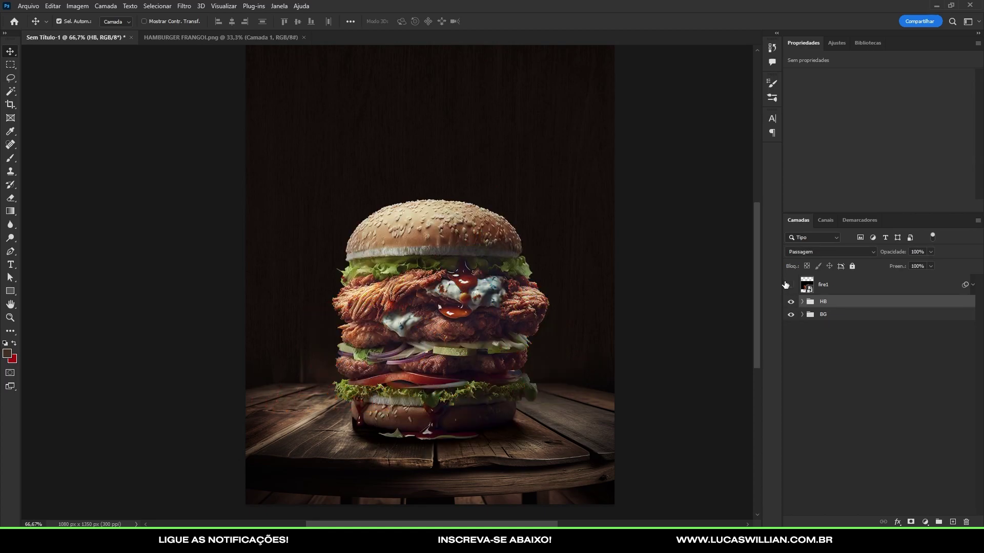
{"action": "left_click", "coordinate": [790, 285]}
{"action": "left_click", "coordinate": [791, 285]}
{"action": "left_click", "coordinate": [825, 286]}
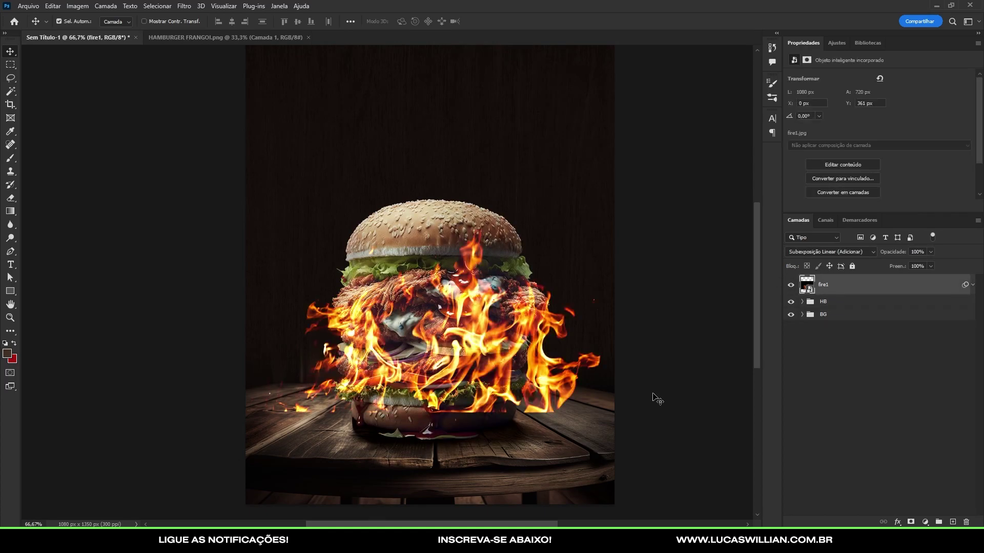
Move fire1 below HB, scale it to about 54% behind the burger, and place a second fire image.
{"action": "left_click_drag", "start_coordinate": [836, 291], "coordinate": [830, 309]}
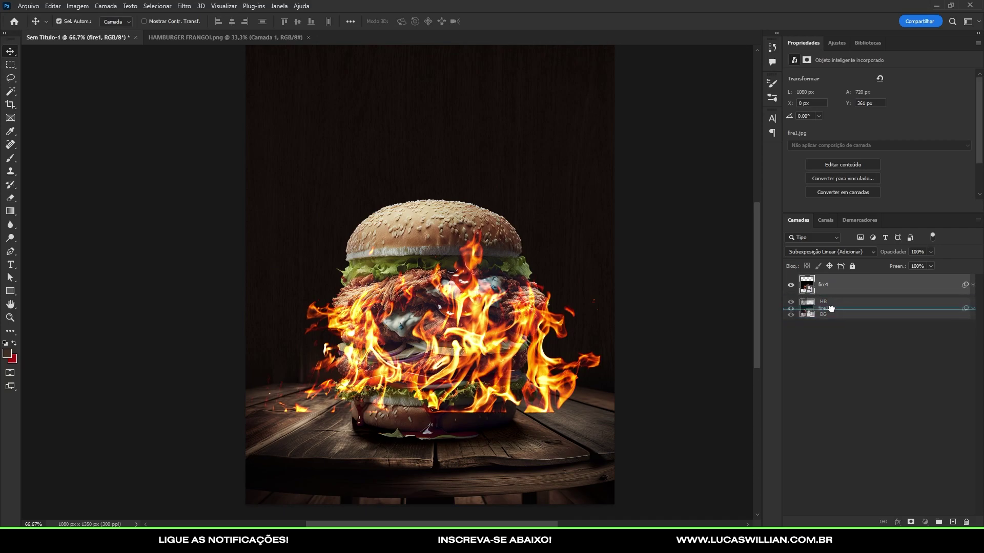
{"action": "left_click_drag", "start_coordinate": [510, 351], "coordinate": [525, 335]}
{"action": "key", "text": "ctrl+t"}
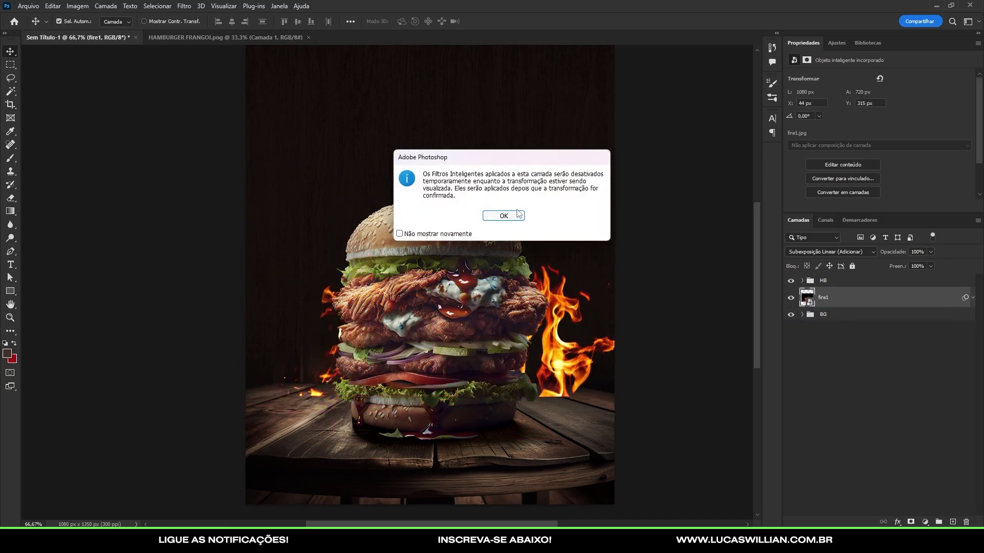
{"action": "left_click", "coordinate": [510, 215]}
{"action": "left_click_drag", "start_coordinate": [451, 214], "coordinate": [488, 202]}
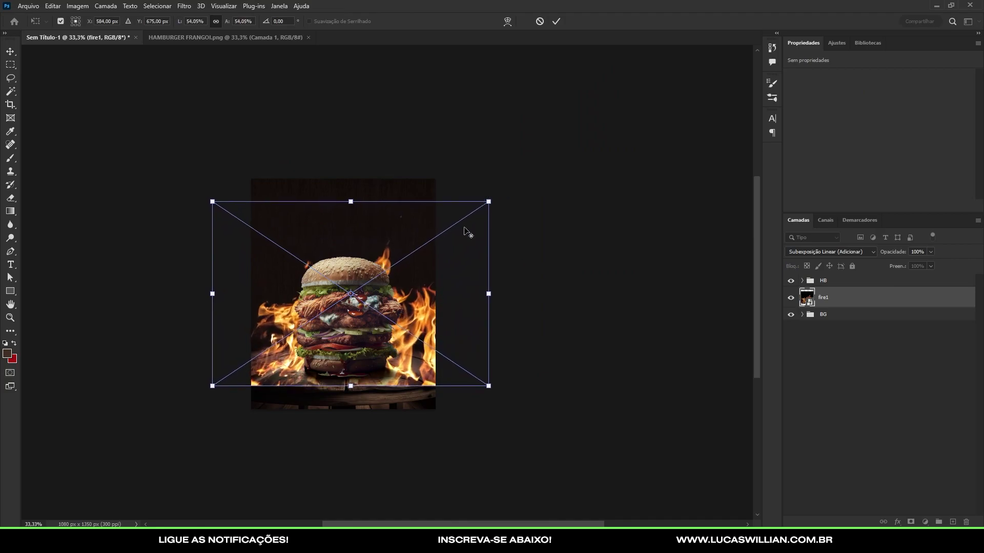
{"action": "left_click_drag", "start_coordinate": [435, 352], "coordinate": [522, 316]}
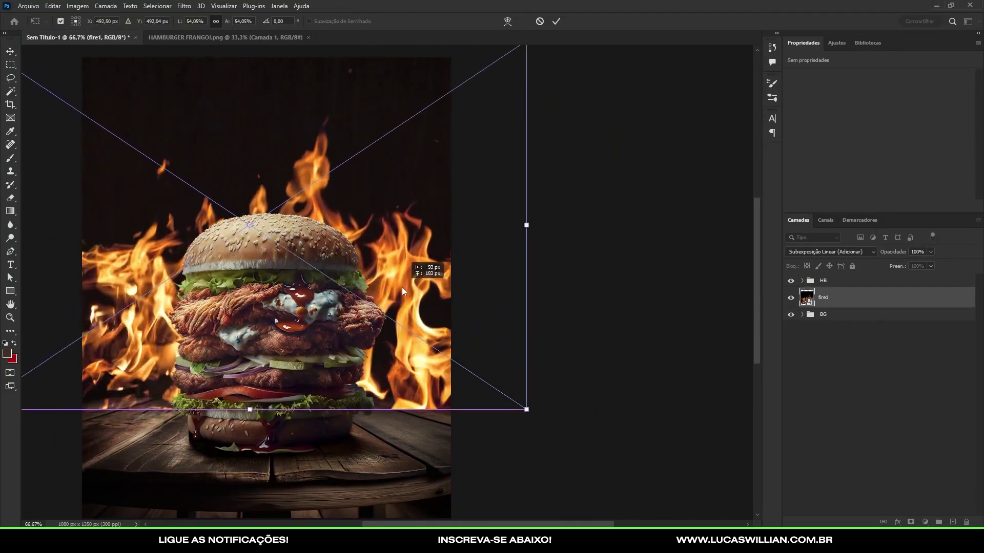
{"action": "left_click_drag", "start_coordinate": [320, 236], "coordinate": [390, 309]}
{"action": "key", "text": "Return"}
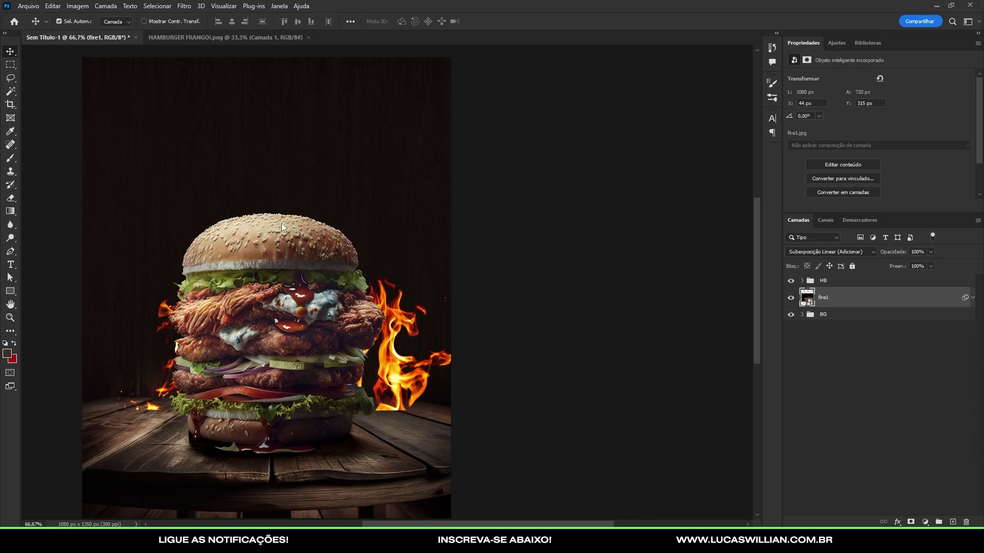
{"action": "left_click_drag", "start_coordinate": [676, 287], "coordinate": [746, 313]}
{"action": "key", "text": "Return"}
Put the second fire layer above HB, blend it additively and shift it up-left.
{"action": "left_click_drag", "start_coordinate": [821, 292], "coordinate": [822, 280]}
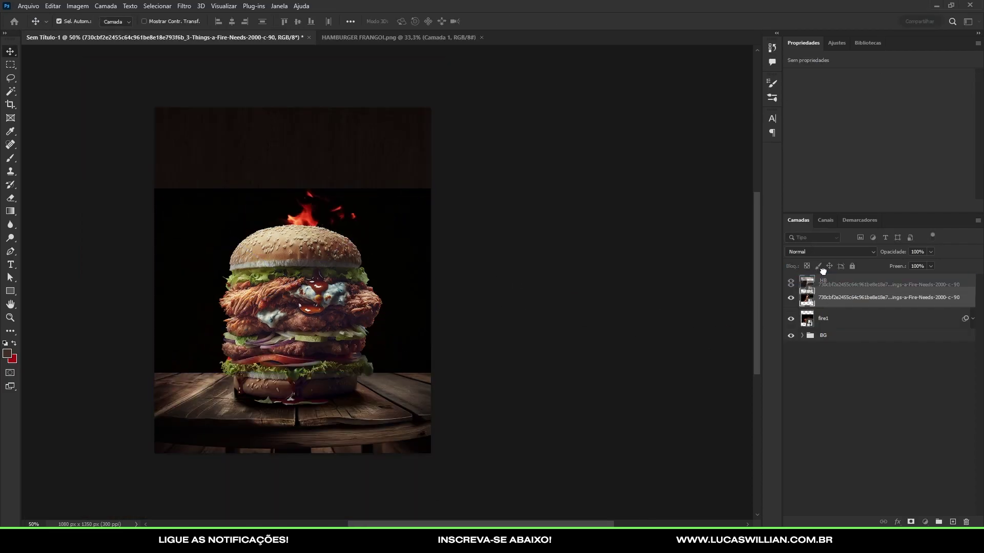
{"action": "key", "text": "ctrl+0"}
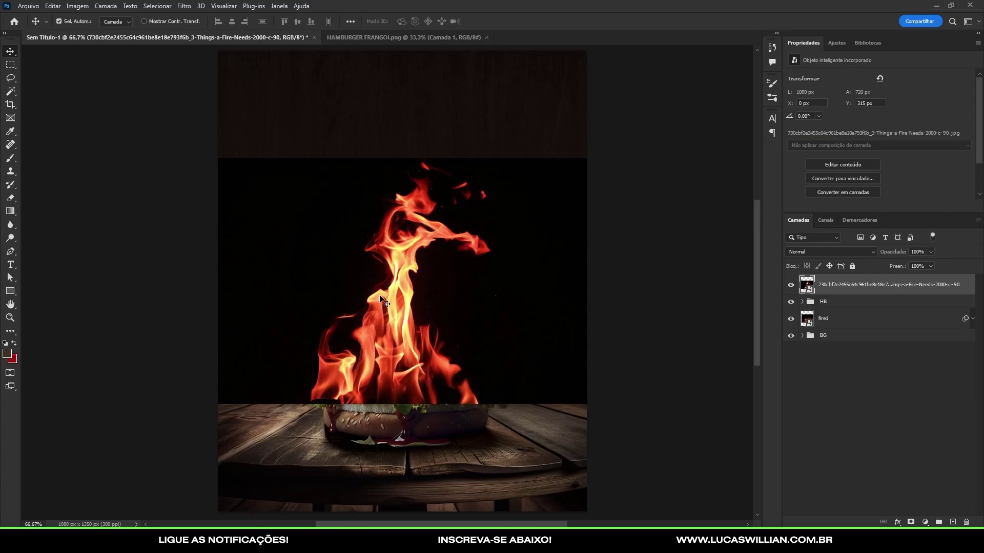
{"action": "left_click", "coordinate": [832, 253]}
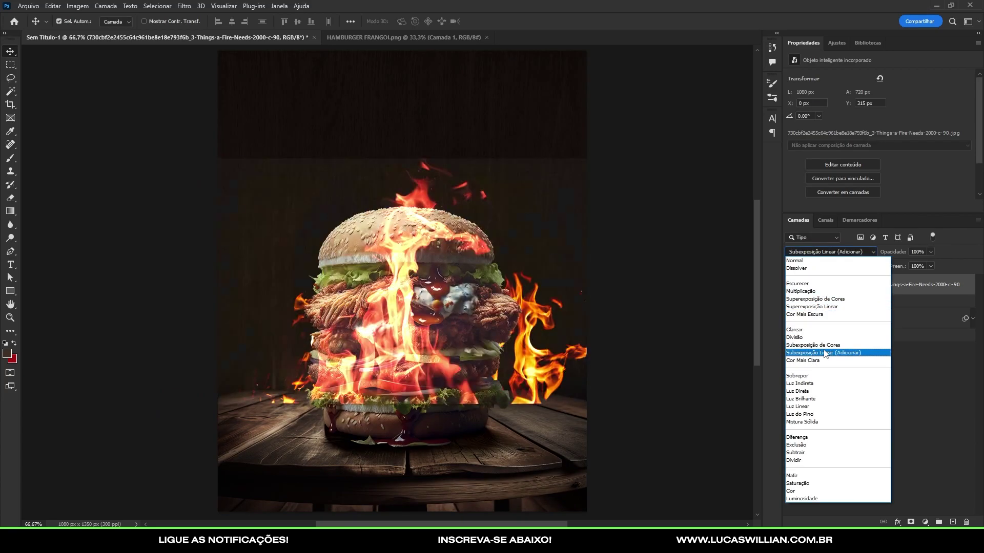
{"action": "left_click", "coordinate": [824, 353]}
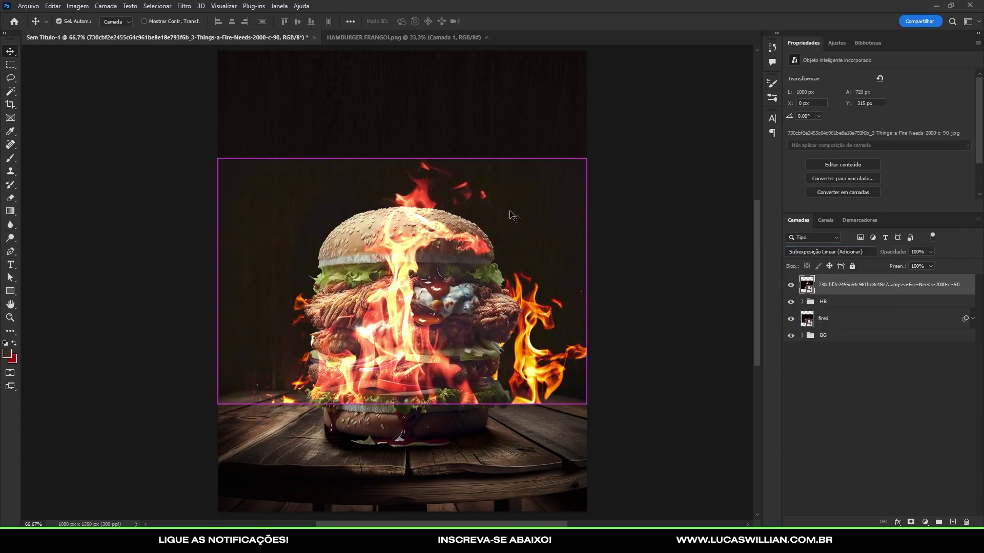
{"action": "left_click_drag", "start_coordinate": [538, 197], "coordinate": [482, 161]}
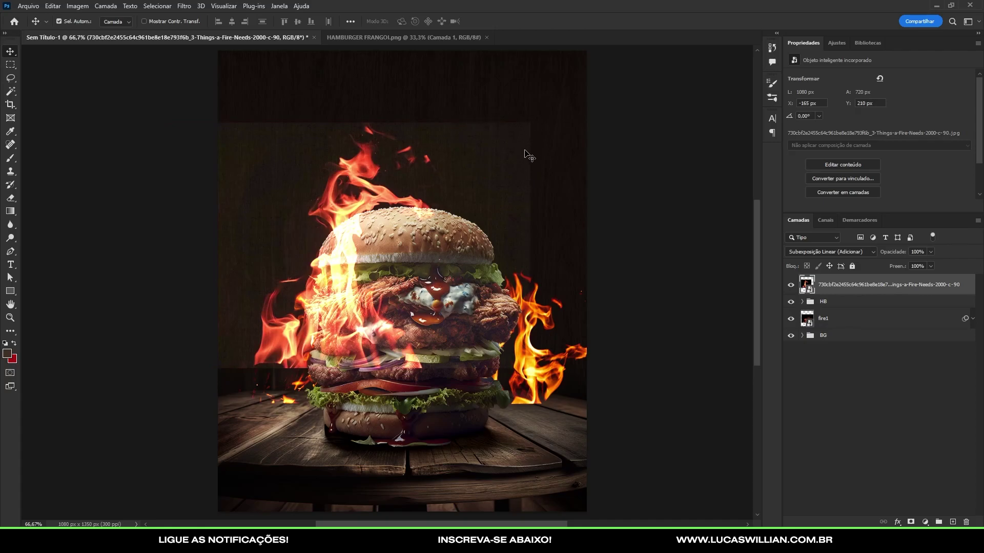
Give the second fire layer a Levels smart filter (36, 0.87, 224) and hide it.
{"action": "key", "text": "ctrl+l"}
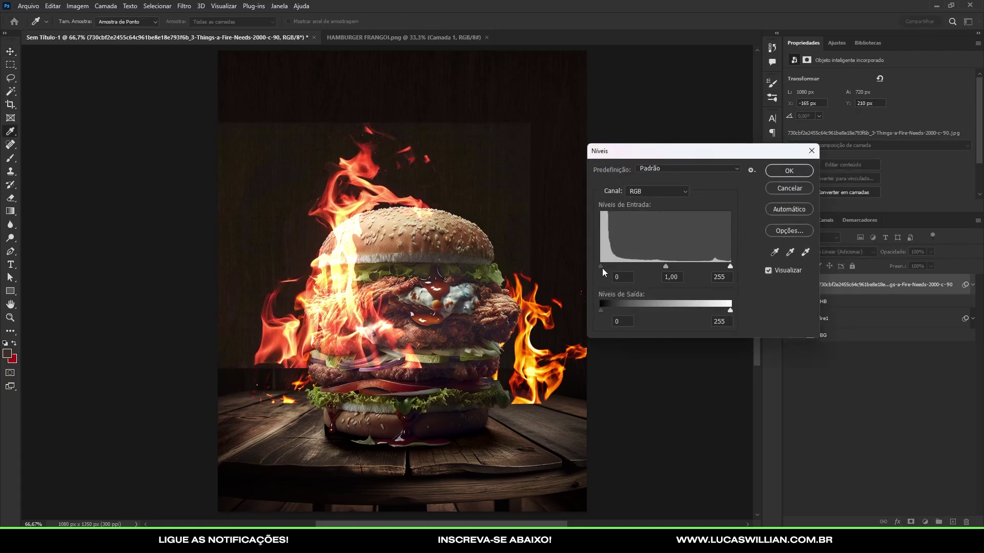
{"action": "left_click_drag", "start_coordinate": [601, 267], "coordinate": [714, 267]}
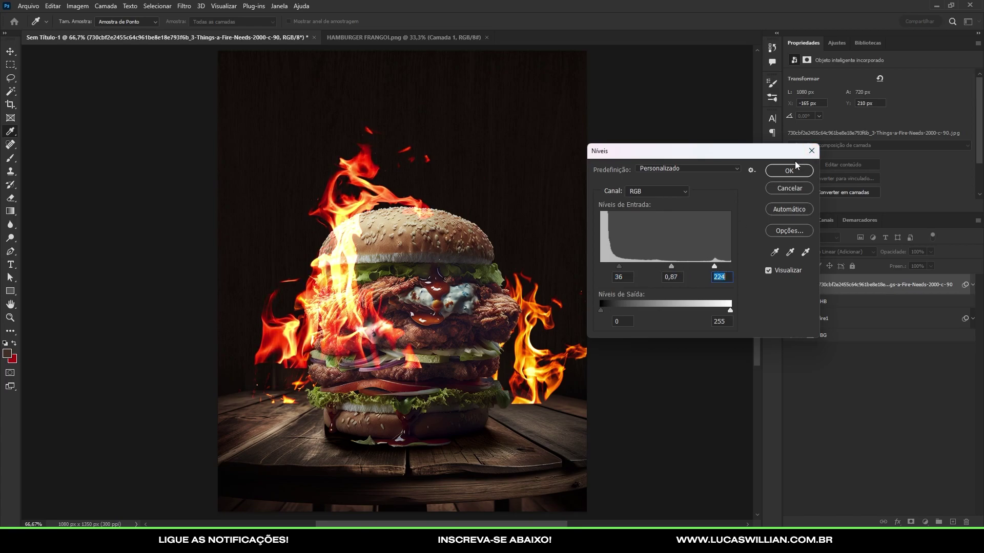
{"action": "left_click", "coordinate": [791, 171]}
{"action": "left_click", "coordinate": [790, 284]}
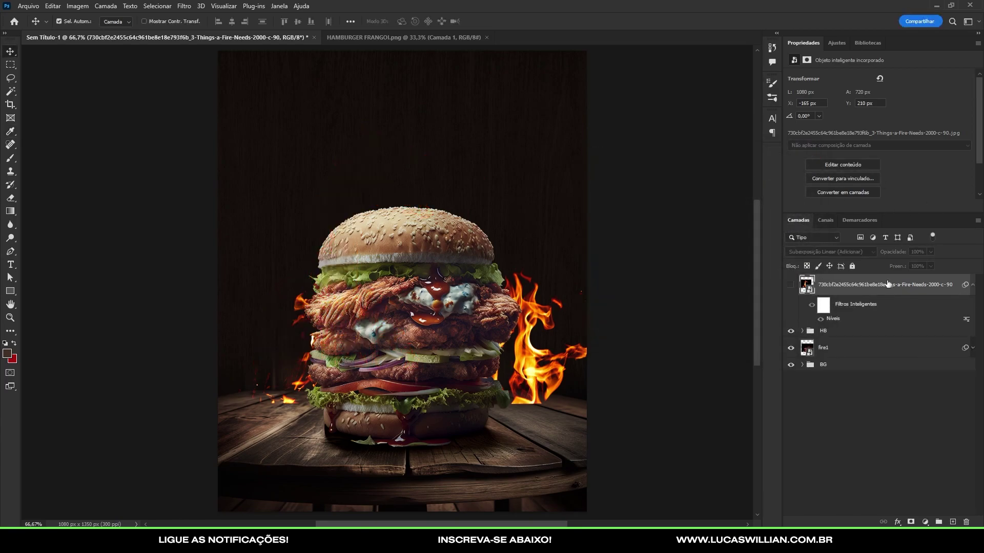
Move the second fire layer below HB, hide fire1, and reposition the flames.
{"action": "left_click", "coordinate": [972, 285]}
{"action": "left_click", "coordinate": [790, 285]}
{"action": "left_click_drag", "start_coordinate": [871, 285], "coordinate": [866, 306]}
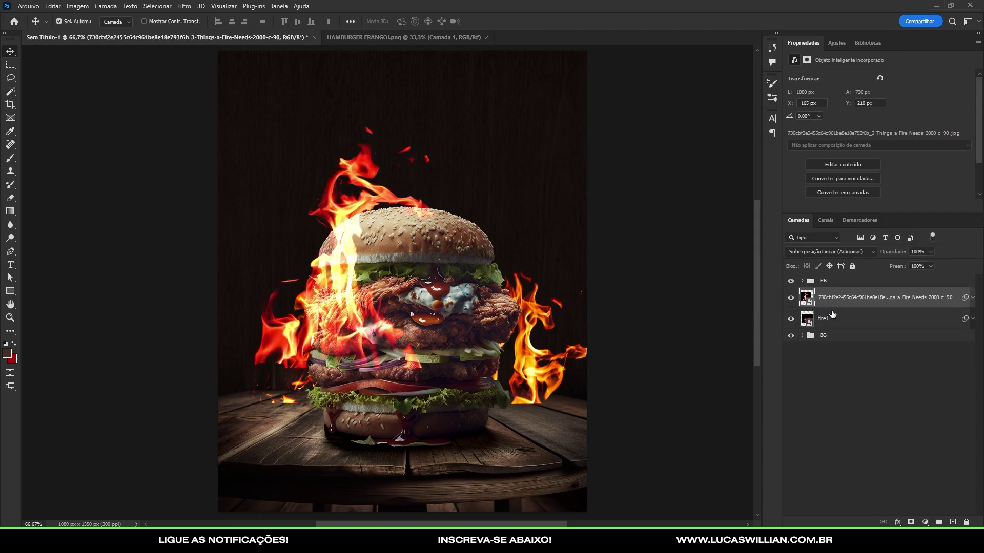
{"action": "key", "text": "alt+bracketleft"}
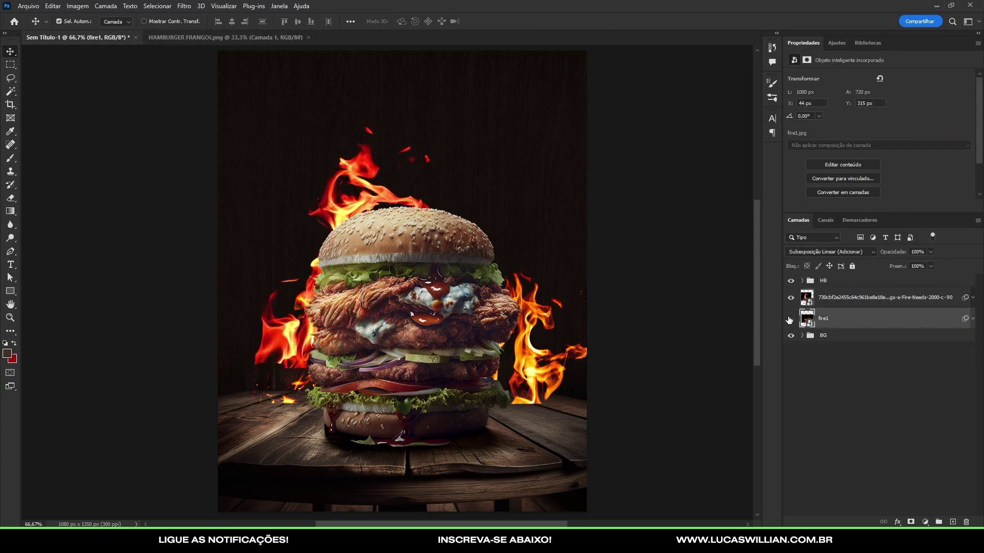
{"action": "left_click", "coordinate": [789, 320]}
{"action": "mouse_move", "coordinate": [355, 221]}
{"action": "left_mouse_down"}
{"action": "mouse_move", "coordinate": [475, 276]}
{"action": "mouse_move", "coordinate": [436, 275]}
{"action": "left_mouse_up"}
Rotate the second flames about -21° and shrink them to roughly 15% at the burger's lower left.
{"action": "key", "text": "ctrl+t"}
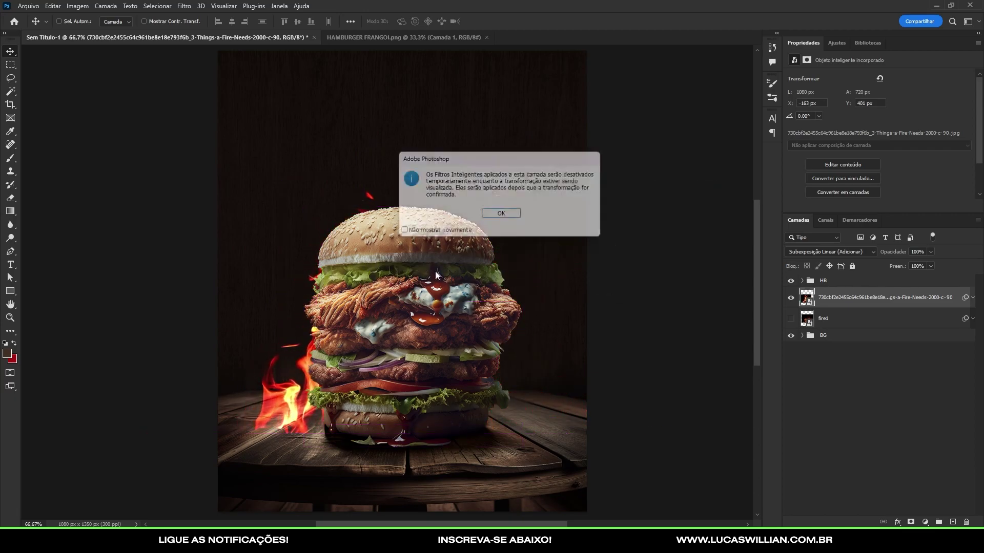
{"action": "left_click", "coordinate": [501, 213]}
{"action": "left_click_drag", "start_coordinate": [533, 205], "coordinate": [528, 180]}
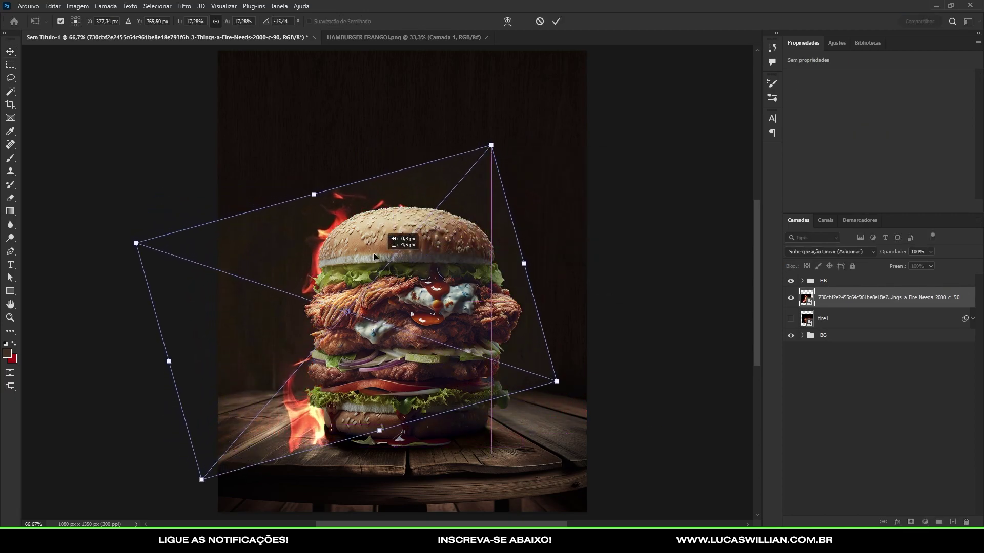
{"action": "mouse_move", "coordinate": [373, 253]}
{"action": "left_mouse_down"}
{"action": "mouse_move", "coordinate": [394, 246]}
{"action": "mouse_move", "coordinate": [362, 277]}
{"action": "mouse_move", "coordinate": [367, 300]}
{"action": "left_mouse_up"}
{"action": "key", "text": "Return"}
{"action": "key", "text": "ctrl+t"}
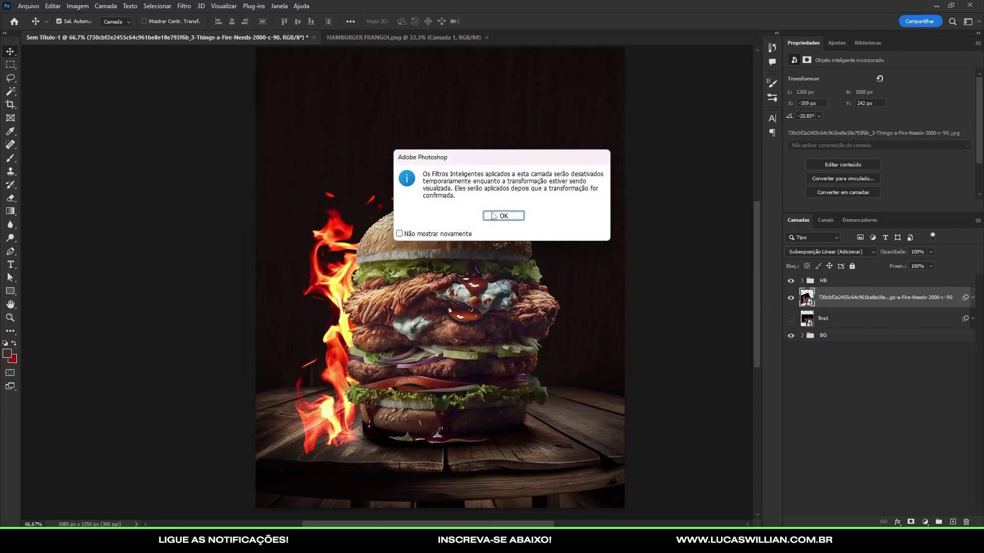
{"action": "left_click", "coordinate": [494, 215]}
{"action": "mouse_move", "coordinate": [472, 131]}
{"action": "left_mouse_down"}
{"action": "mouse_move", "coordinate": [457, 161]}
{"action": "mouse_move", "coordinate": [454, 150]}
{"action": "left_mouse_up"}
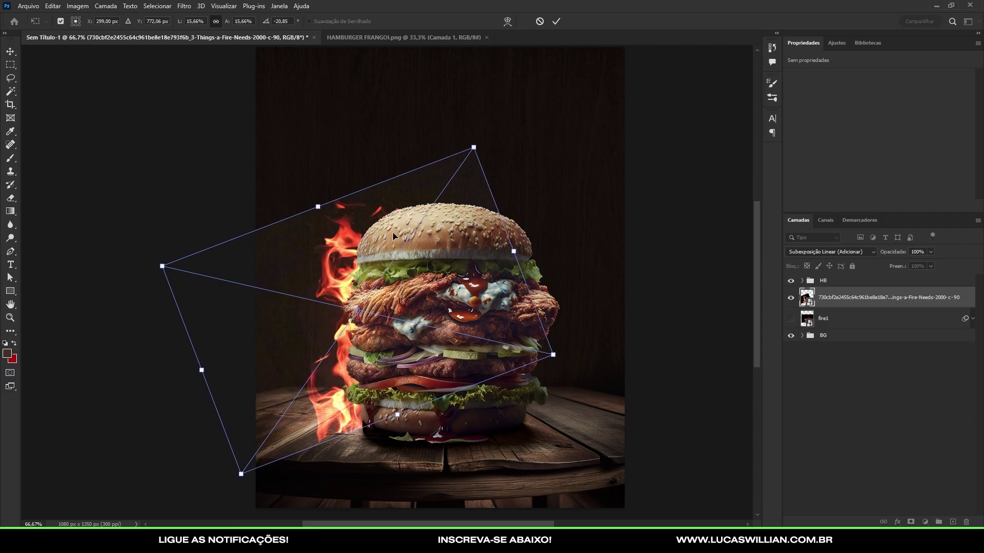
{"action": "key", "text": "Return"}
Add a mask to the lower-left flames and paint black to fade them near the bottom lettuce.
{"action": "left_click", "coordinate": [911, 524]}
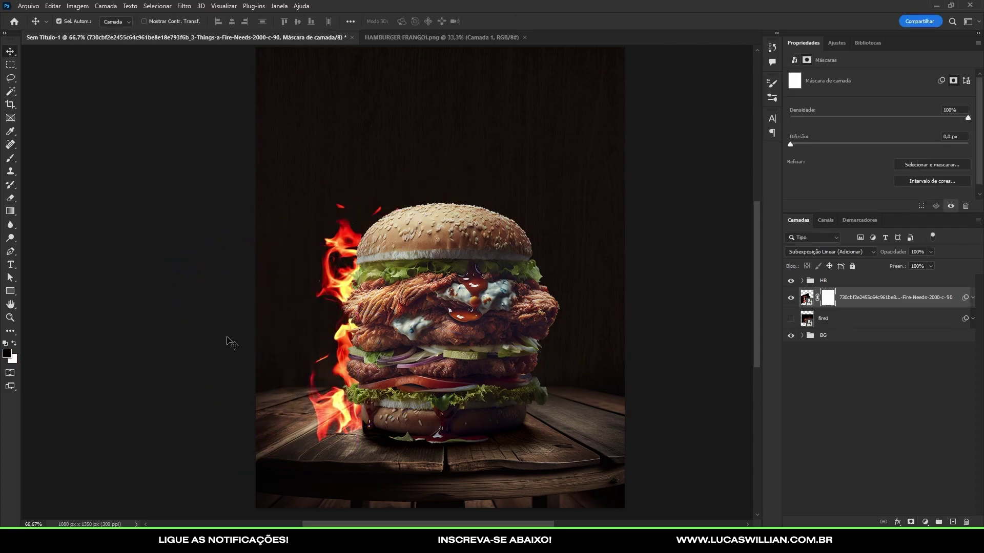
{"action": "key", "text": "b"}
{"action": "mouse_move", "coordinate": [294, 371]}
{"action": "left_mouse_down"}
{"action": "mouse_move", "coordinate": [280, 403]}
{"action": "mouse_move", "coordinate": [315, 433]}
{"action": "mouse_move", "coordinate": [343, 442]}
{"action": "mouse_move", "coordinate": [302, 352]}
{"action": "left_mouse_up"}
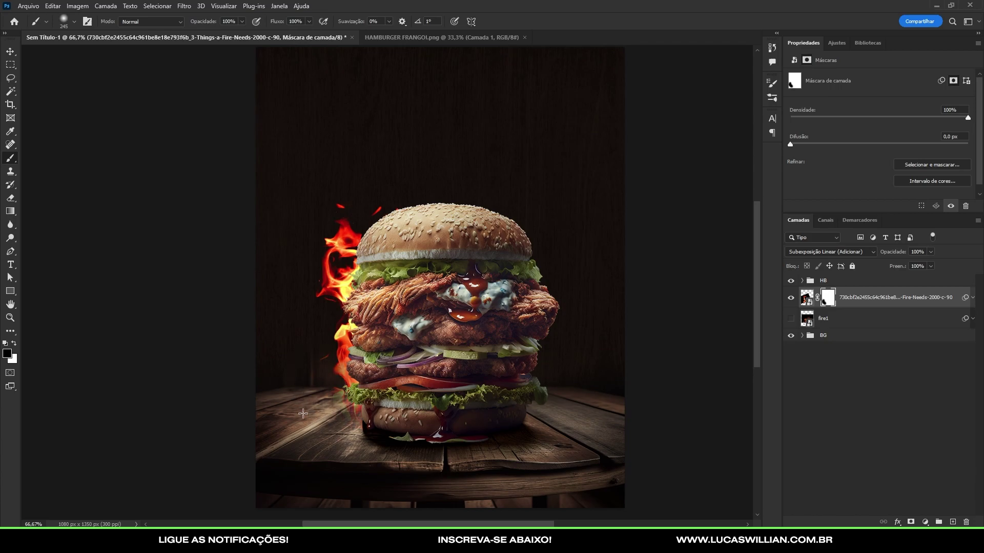
{"action": "left_click_drag", "start_coordinate": [303, 414], "coordinate": [328, 431]}
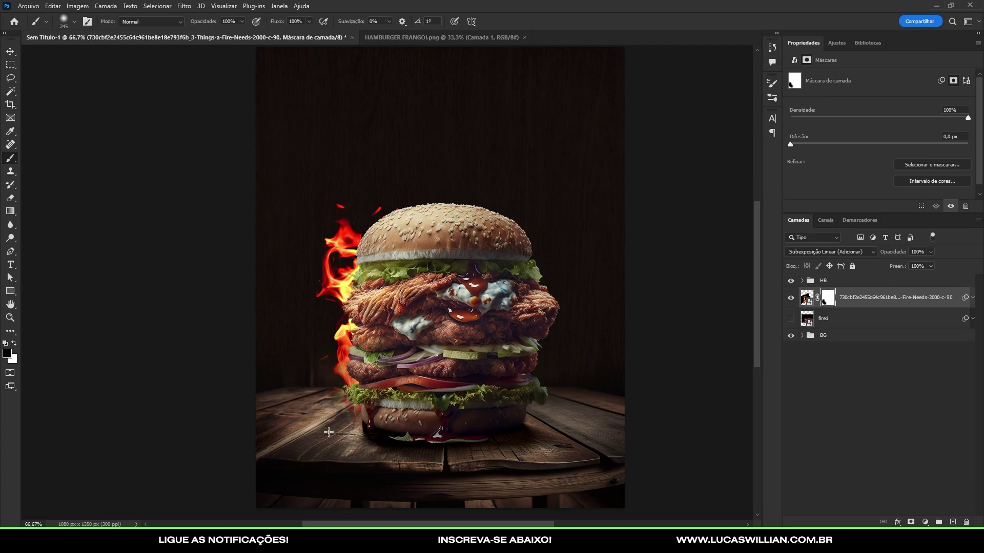
{"action": "left_click", "coordinate": [362, 399]}
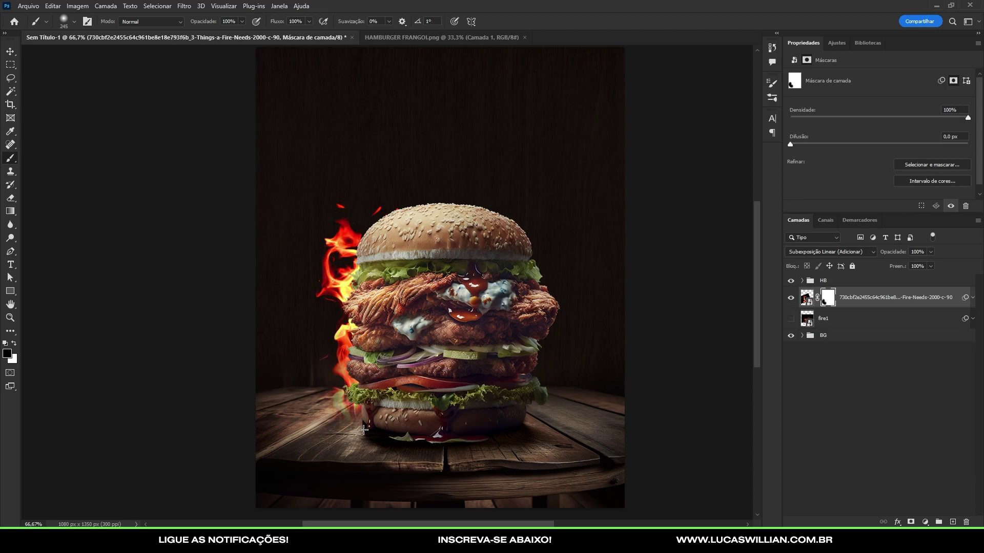
{"action": "key", "text": "ctrl+minus"}
{"action": "key", "text": "ctrl+plus"}
{"action": "key", "text": "v"}
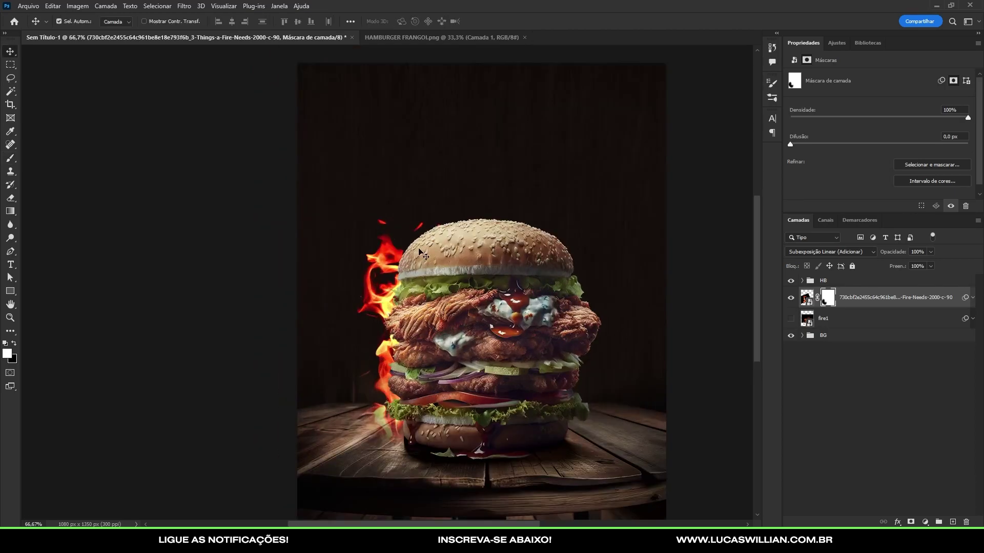
{"action": "key", "text": "ctrl+minus"}
Show fire1 again, enlarge it and position it around the burger.
{"action": "left_click", "coordinate": [791, 318]}
{"action": "left_click", "coordinate": [830, 318]}
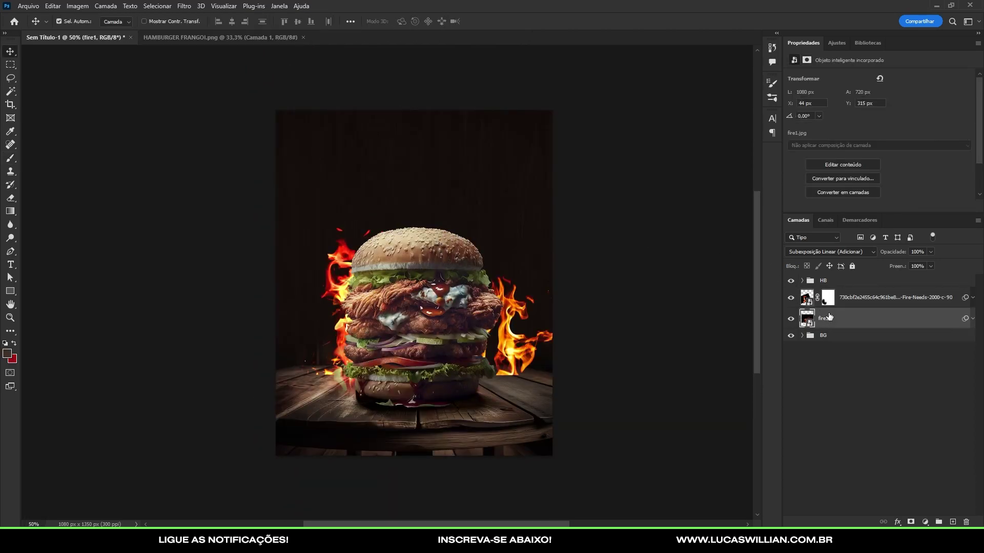
{"action": "key", "text": "ctrl+t"}
{"action": "left_click", "coordinate": [516, 214]}
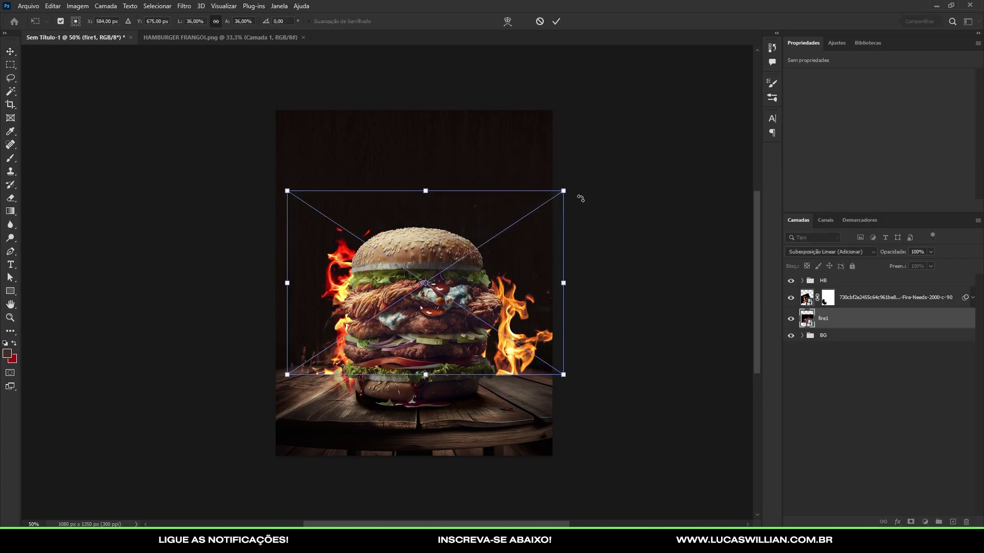
{"action": "left_click_drag", "start_coordinate": [563, 190], "coordinate": [680, 114]}
{"action": "mouse_move", "coordinate": [577, 266]}
{"action": "left_mouse_down"}
{"action": "mouse_move", "coordinate": [455, 201]}
{"action": "mouse_move", "coordinate": [545, 216]}
{"action": "mouse_move", "coordinate": [478, 208]}
{"action": "mouse_move", "coordinate": [513, 210]}
{"action": "left_mouse_up"}
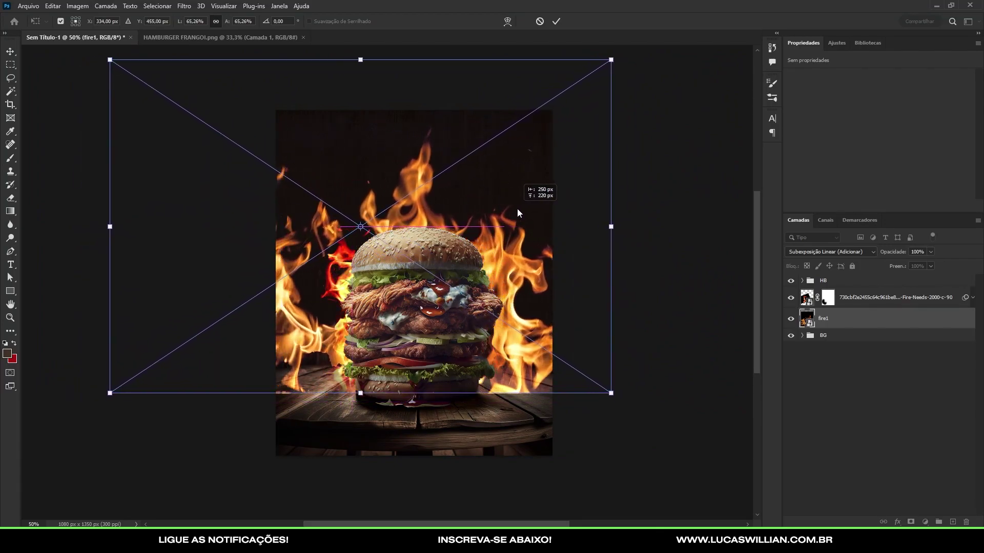
{"action": "left_click_drag", "start_coordinate": [363, 226], "coordinate": [361, 226]}
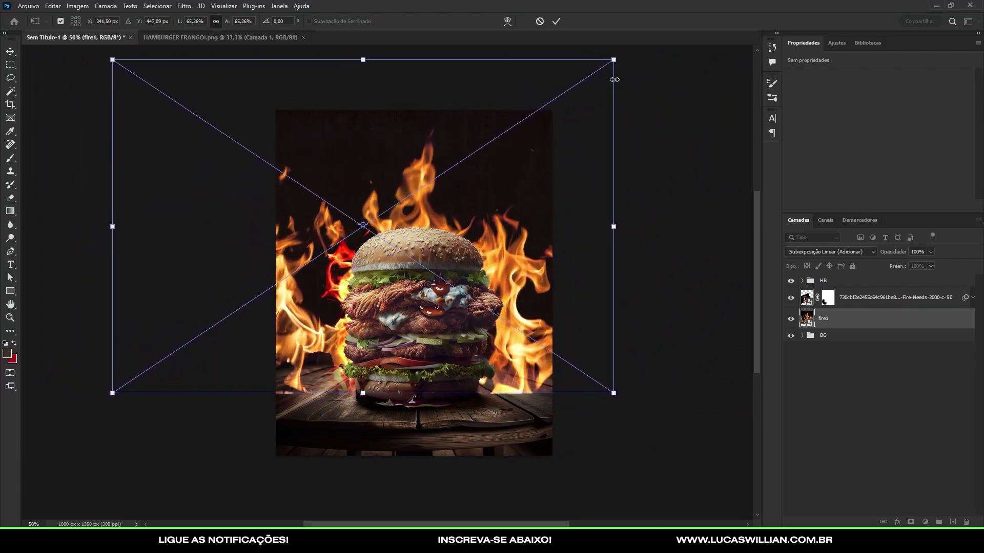
{"action": "left_click_drag", "start_coordinate": [613, 59], "coordinate": [548, 106]}
{"action": "mouse_move", "coordinate": [504, 173]}
{"action": "left_mouse_down"}
{"action": "mouse_move", "coordinate": [542, 232]}
{"action": "mouse_move", "coordinate": [525, 223]}
{"action": "mouse_move", "coordinate": [534, 225]}
{"action": "left_mouse_up"}
{"action": "left_click_drag", "start_coordinate": [566, 161], "coordinate": [568, 159]}
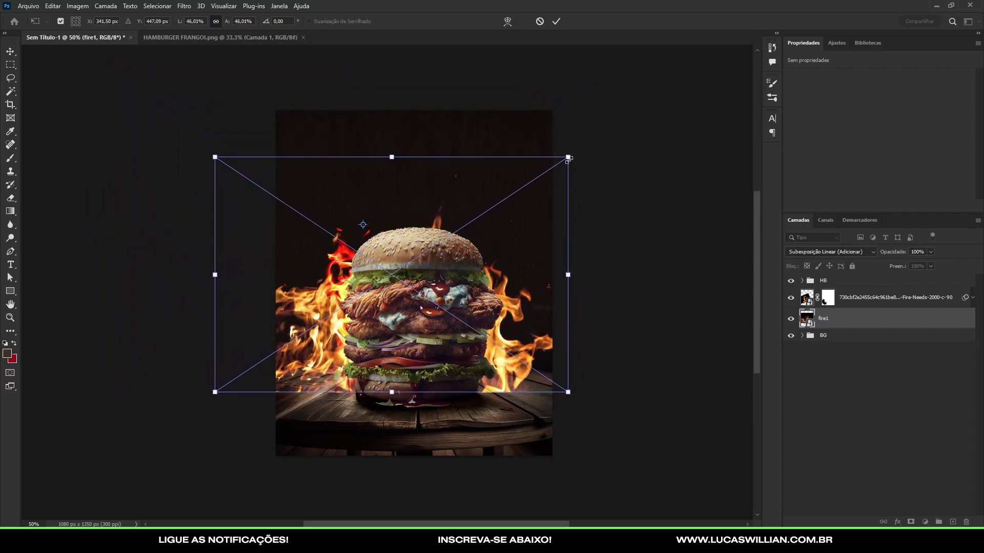
{"action": "key", "text": "Return"}
Rotate the fire1 flames about 18° so they rise on both sides and above the burger.
{"action": "mouse_move", "coordinate": [511, 339]}
{"action": "left_mouse_down"}
{"action": "mouse_move", "coordinate": [514, 325]}
{"action": "mouse_move", "coordinate": [519, 348]}
{"action": "left_mouse_up"}
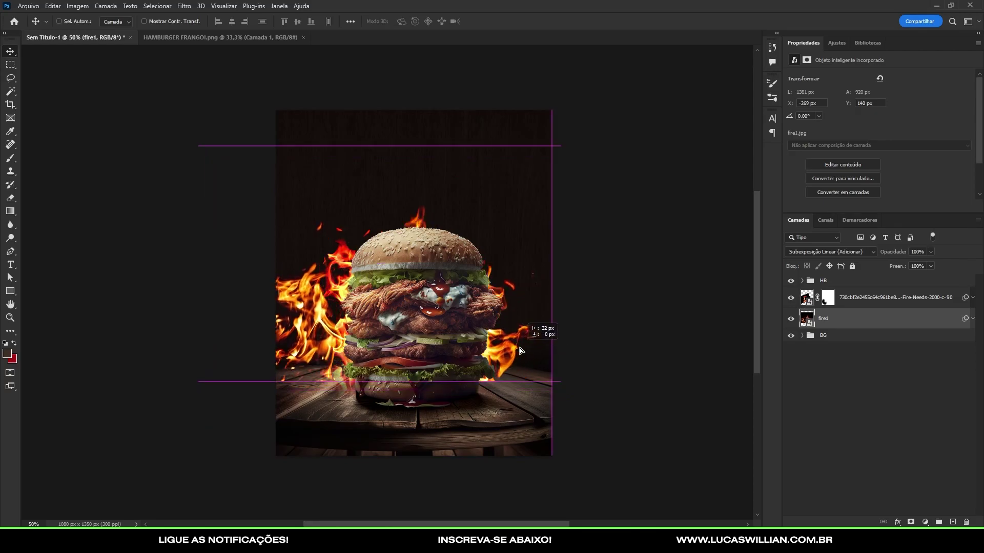
{"action": "key", "text": "ctrl+t"}
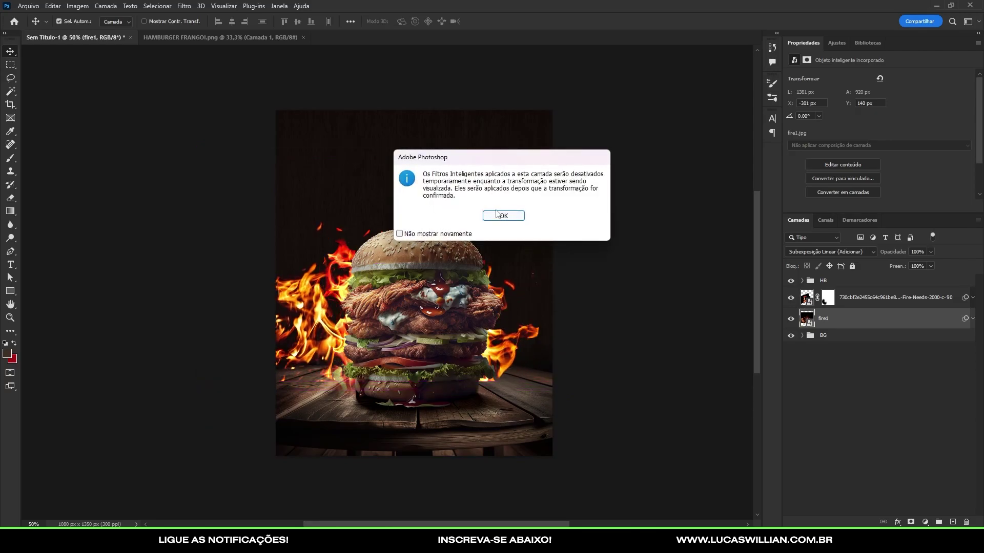
{"action": "left_click", "coordinate": [496, 214]}
{"action": "left_click_drag", "start_coordinate": [610, 201], "coordinate": [631, 248]}
{"action": "left_click_drag", "start_coordinate": [494, 286], "coordinate": [521, 293]}
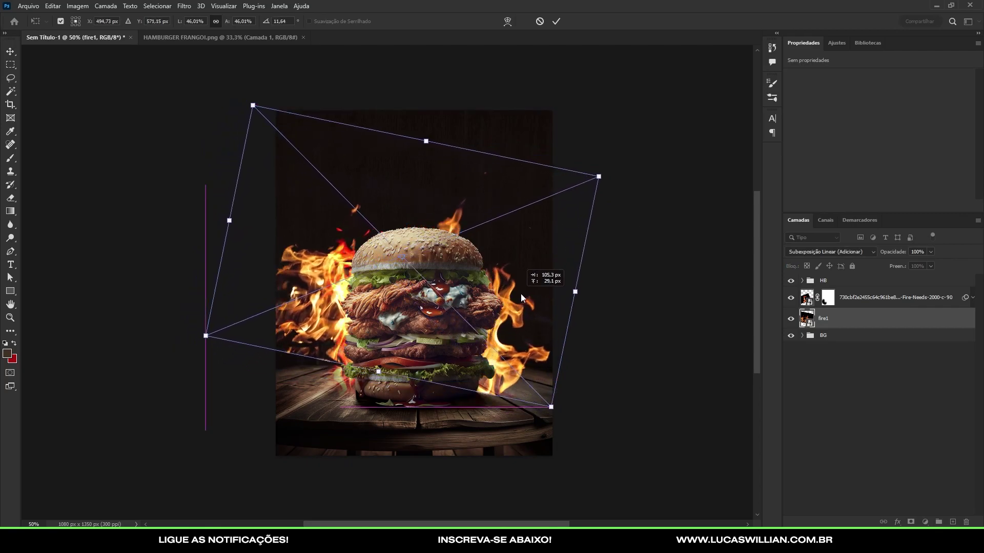
{"action": "left_click_drag", "start_coordinate": [630, 268], "coordinate": [622, 307]}
{"action": "left_click_drag", "start_coordinate": [508, 276], "coordinate": [484, 256]}
{"action": "left_click_drag", "start_coordinate": [644, 348], "coordinate": [588, 314]}
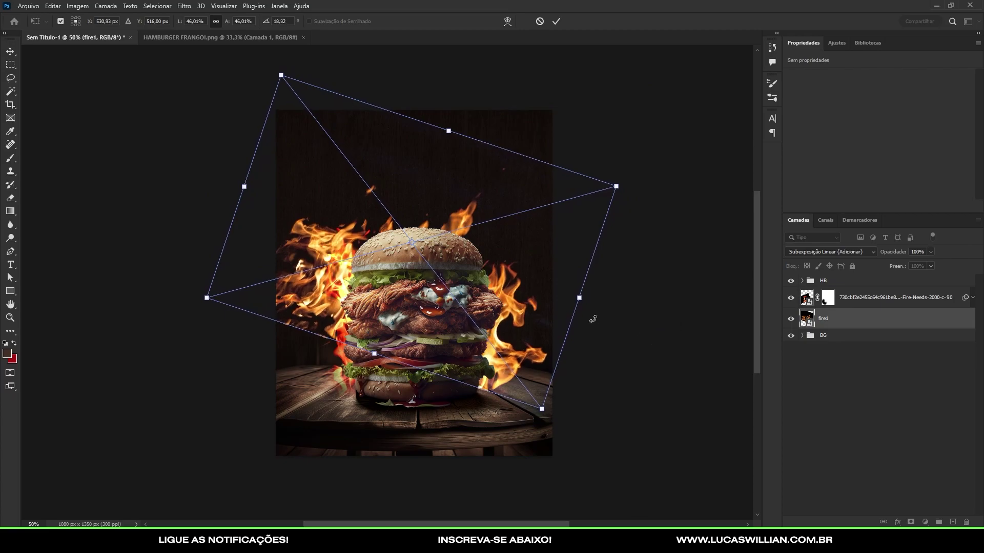
{"action": "left_click_drag", "start_coordinate": [504, 289], "coordinate": [508, 289]}
{"action": "key", "text": "Return"}
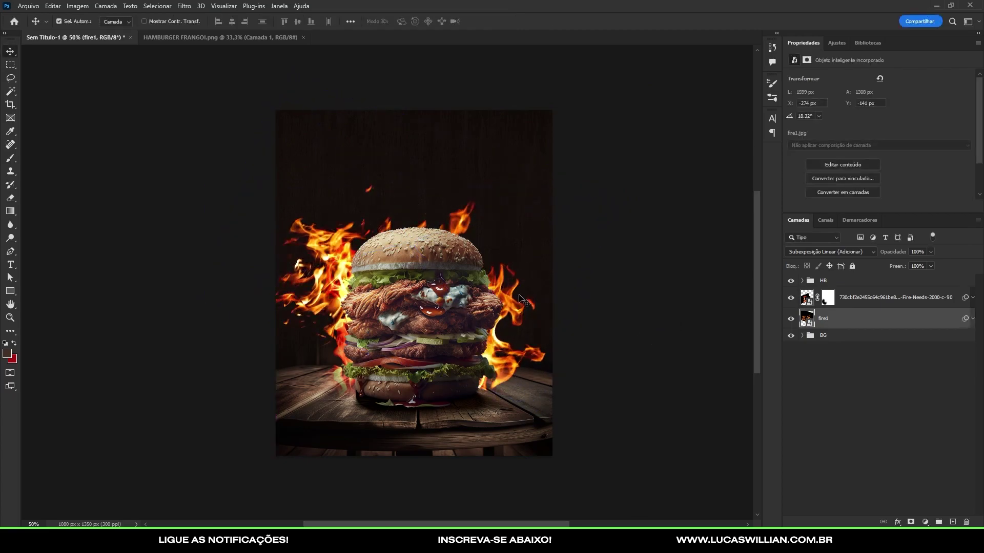
Mask fire1, painting out the flames left of the burger and above the bun.
{"action": "left_click", "coordinate": [909, 522]}
{"action": "key", "text": "b"}
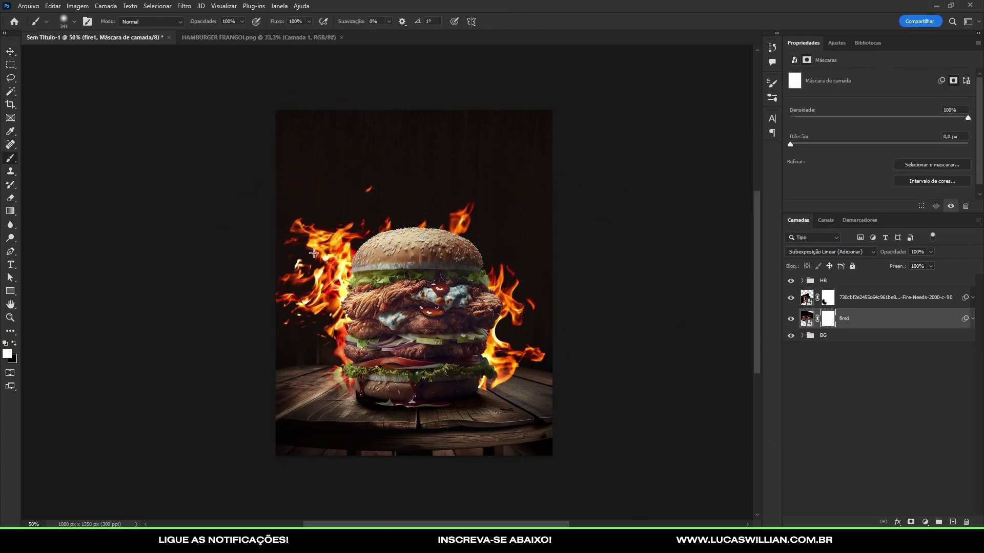
{"action": "left_click_drag", "start_coordinate": [336, 209], "coordinate": [349, 361]}
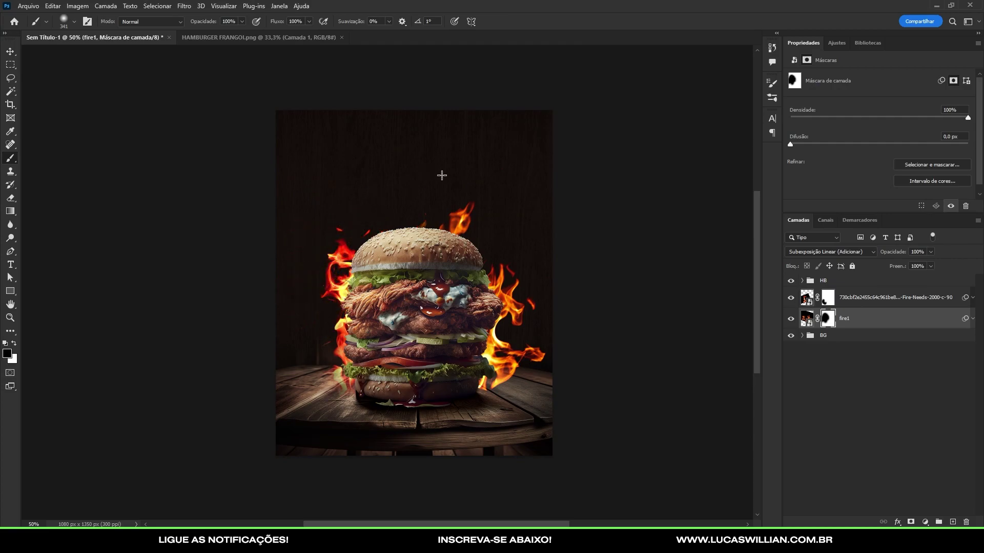
{"action": "left_click_drag", "start_coordinate": [441, 175], "coordinate": [462, 212]}
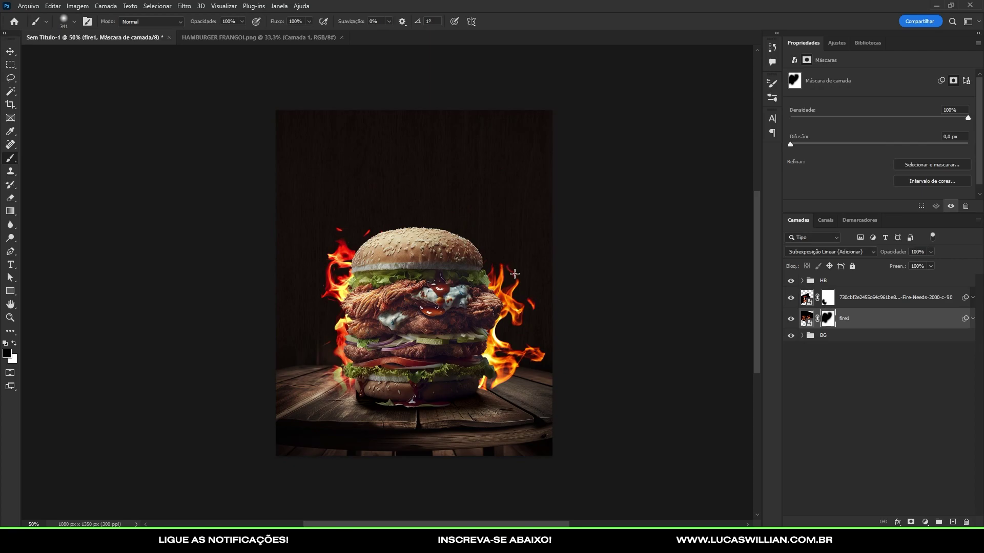
{"action": "scroll", "coordinate": [514, 274], "scroll_direction": "down", "scroll_amount": 3}
{"action": "scroll", "coordinate": [494, 292], "scroll_direction": "up", "scroll_amount": 6}
{"action": "scroll", "coordinate": [495, 292], "scroll_direction": "down", "scroll_amount": 3}
{"action": "scroll", "coordinate": [450, 329], "scroll_direction": "up", "scroll_amount": 2}
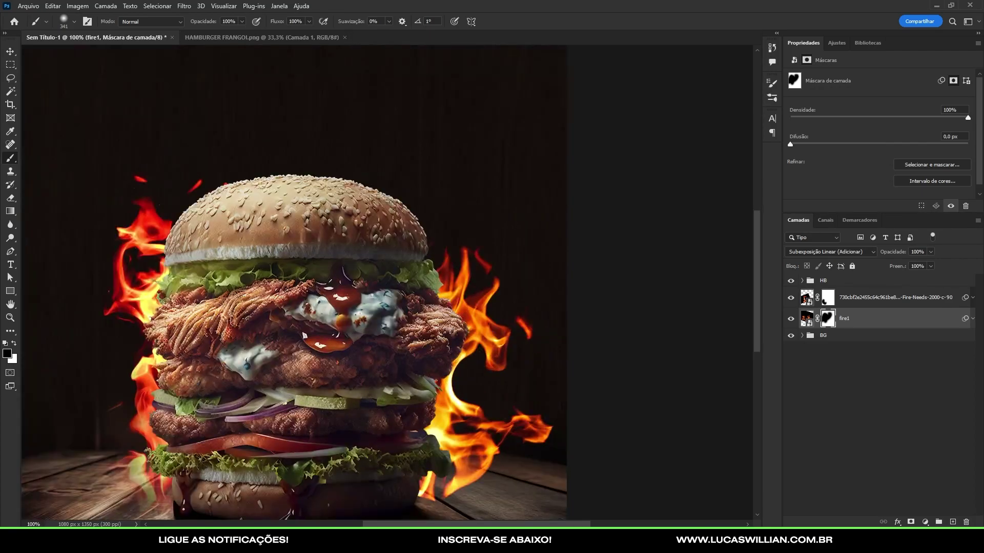
{"action": "scroll", "coordinate": [450, 329], "scroll_direction": "down", "scroll_amount": 1}
Tilt fire1 about 9° and scale it to roughly 117% (1774 × 1329 px) along the burger's right side.
{"action": "key", "text": "ctrl+t"}
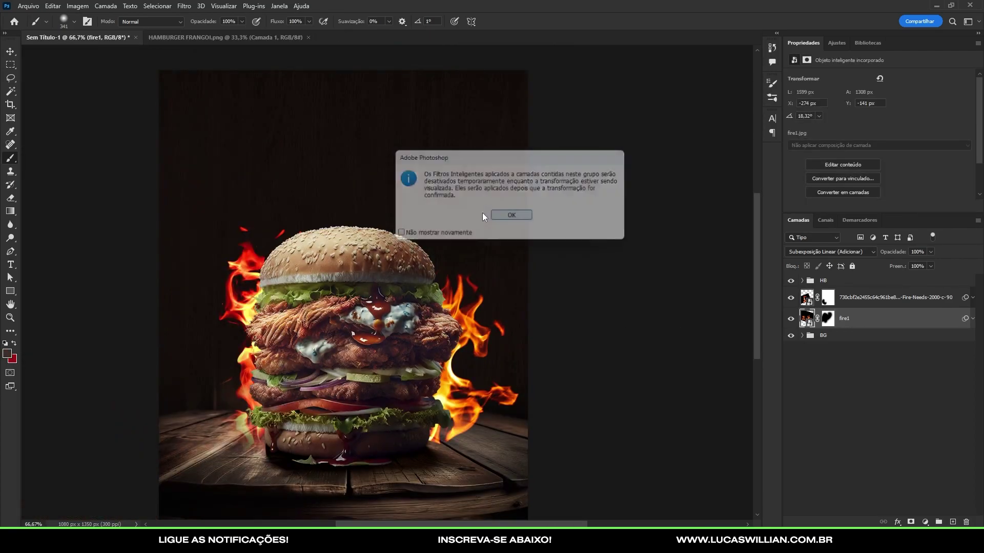
{"action": "key", "text": "Return"}
{"action": "left_click_drag", "start_coordinate": [651, 437], "coordinate": [681, 406]}
{"action": "left_click_drag", "start_coordinate": [554, 342], "coordinate": [517, 358]}
{"action": "left_click_drag", "start_coordinate": [615, 437], "coordinate": [681, 468]}
{"action": "mouse_move", "coordinate": [570, 394]}
{"action": "left_mouse_down"}
{"action": "mouse_move", "coordinate": [582, 384]}
{"action": "mouse_move", "coordinate": [571, 374]}
{"action": "left_mouse_up"}
{"action": "left_click_drag", "start_coordinate": [661, 447], "coordinate": [641, 435]}
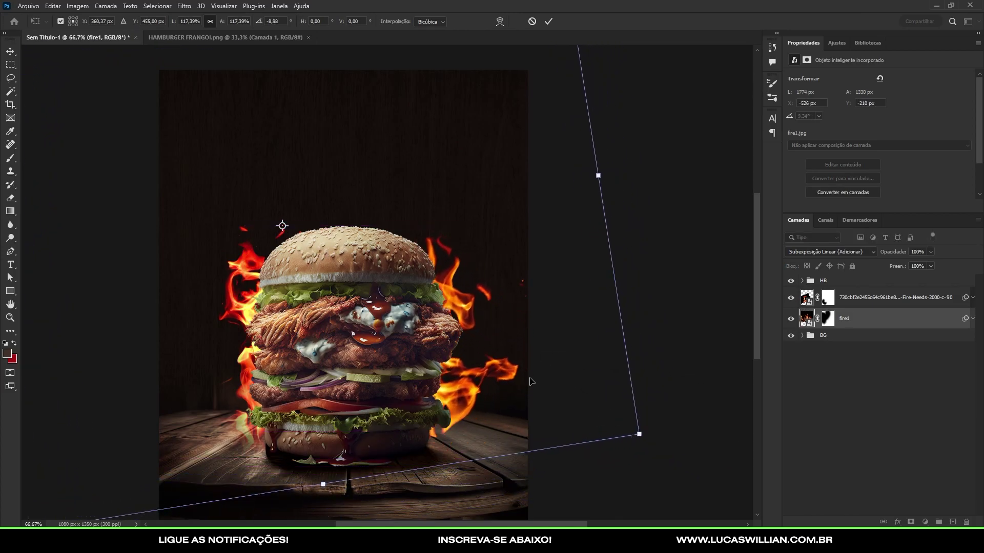
{"action": "left_click_drag", "start_coordinate": [530, 382], "coordinate": [527, 389]}
{"action": "key", "text": "Return"}
{"action": "key", "text": "b"}
{"action": "key", "text": "ctrl+minus"}
{"action": "key", "text": "ctrl+minus"}
{"action": "key", "text": "ctrl+minus"}
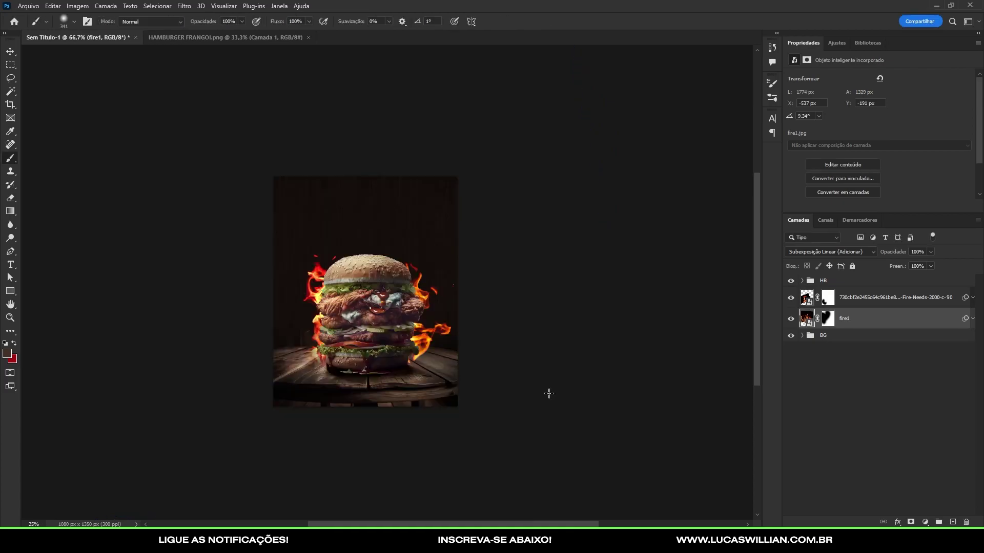
{"action": "key", "text": "ctrl+minus"}
{"action": "key", "text": "ctrl+minus"}
Select the Forma 1 copiar shadow layer, toggling HB and shadow visibility to compare.
{"action": "key", "text": "ctrl+plus"}
{"action": "key", "text": "ctrl+plus"}
{"action": "key", "text": "ctrl+plus"}
{"action": "left_click", "coordinate": [441, 287], "text": "ctrl"}
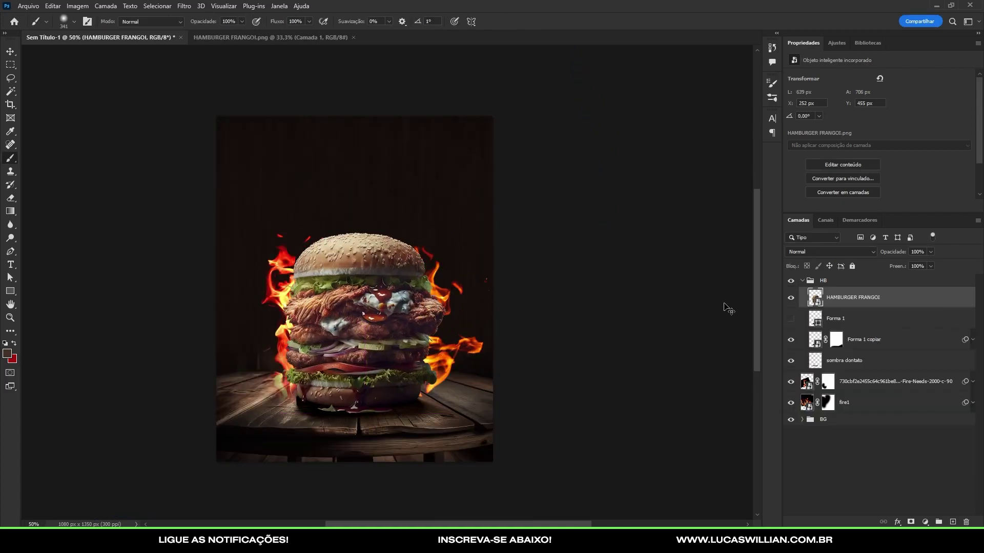
{"action": "left_click", "coordinate": [809, 281]}
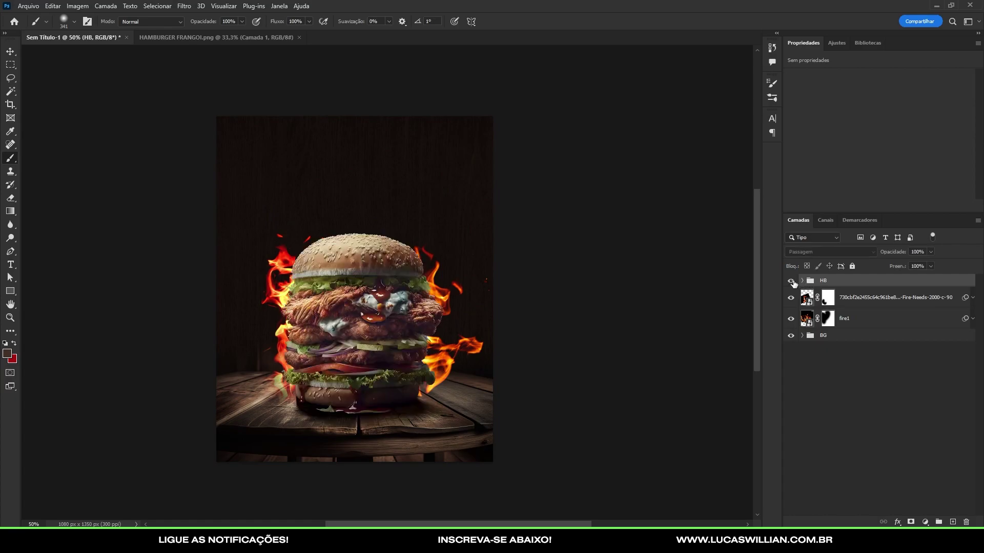
{"action": "left_click", "coordinate": [790, 281]}
{"action": "scroll", "coordinate": [263, 411], "scroll_direction": "up", "scroll_amount": 2}
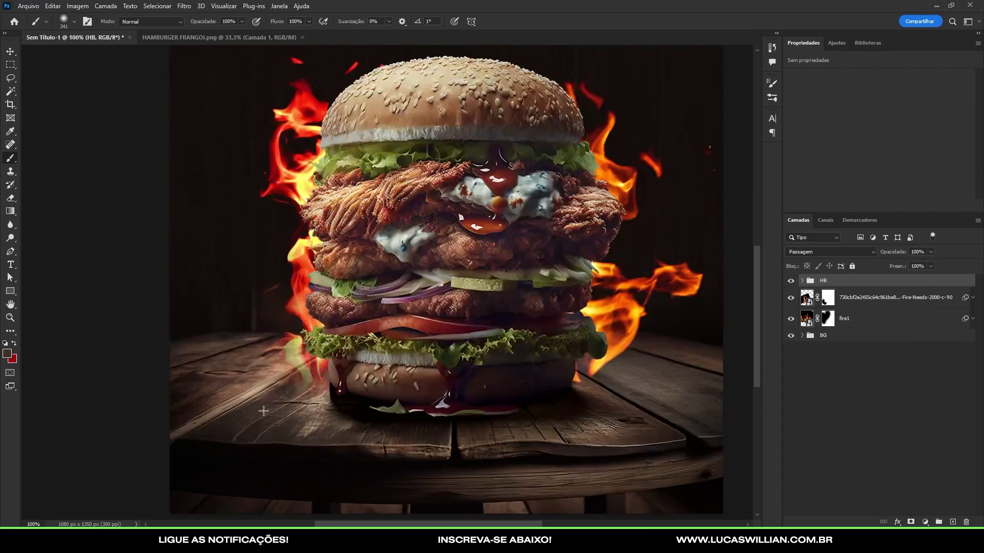
{"action": "scroll", "coordinate": [263, 411], "scroll_direction": "up", "scroll_amount": 1}
{"action": "scroll", "coordinate": [263, 399], "scroll_direction": "down", "scroll_amount": 1}
{"action": "scroll", "coordinate": [267, 369], "scroll_direction": "up", "scroll_amount": 2}
{"action": "left_click", "coordinate": [268, 365], "text": "ctrl"}
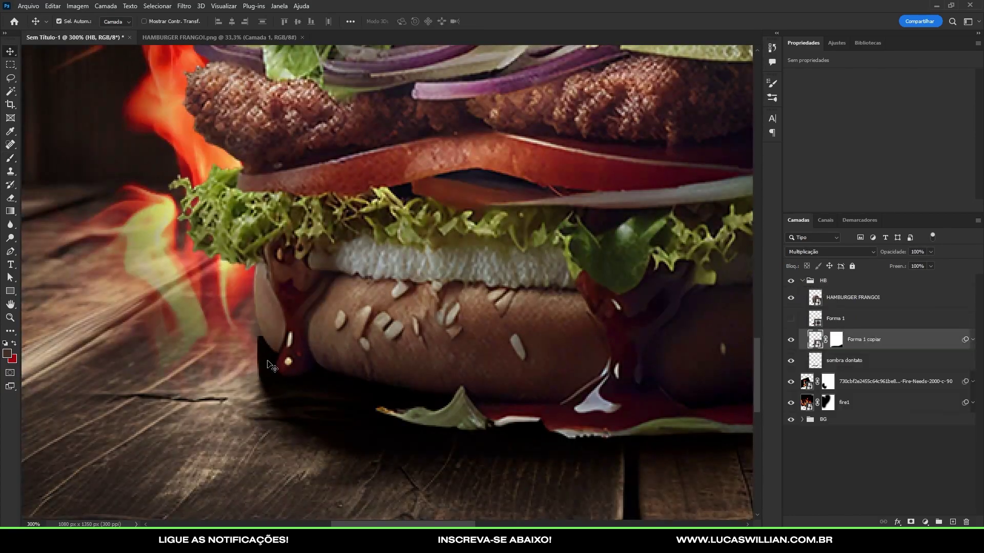
{"action": "left_click", "coordinate": [791, 339]}
{"action": "left_click", "coordinate": [791, 339]}
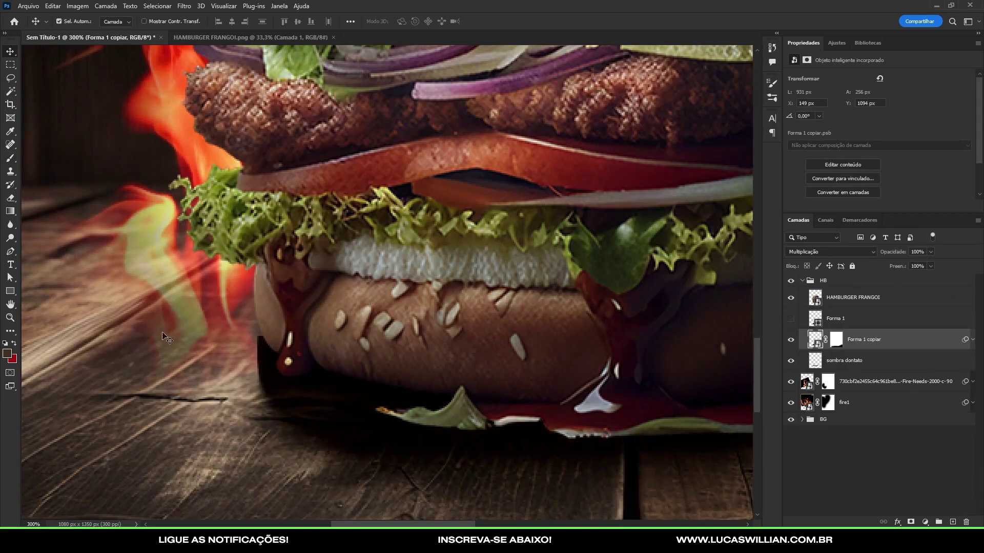
Nudge the Forma 1 copiar shadow to X 155, Y 1083 px beneath the bottom bun.
{"action": "scroll", "coordinate": [163, 338], "scroll_direction": "down", "scroll_amount": 5}
{"action": "scroll", "coordinate": [215, 331], "scroll_direction": "up", "scroll_amount": 4}
{"action": "key", "text": "shift+Right"}
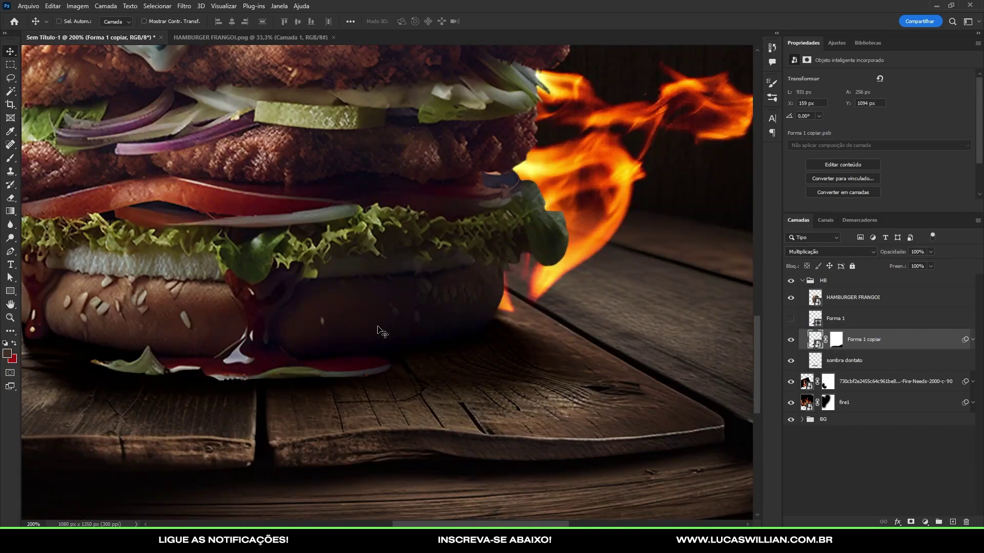
{"action": "key", "text": "shift+Down"}
{"action": "scroll", "coordinate": [200, 315], "scroll_direction": "down", "scroll_amount": 3}
{"action": "scroll", "coordinate": [200, 315], "scroll_direction": "up", "scroll_amount": 2}
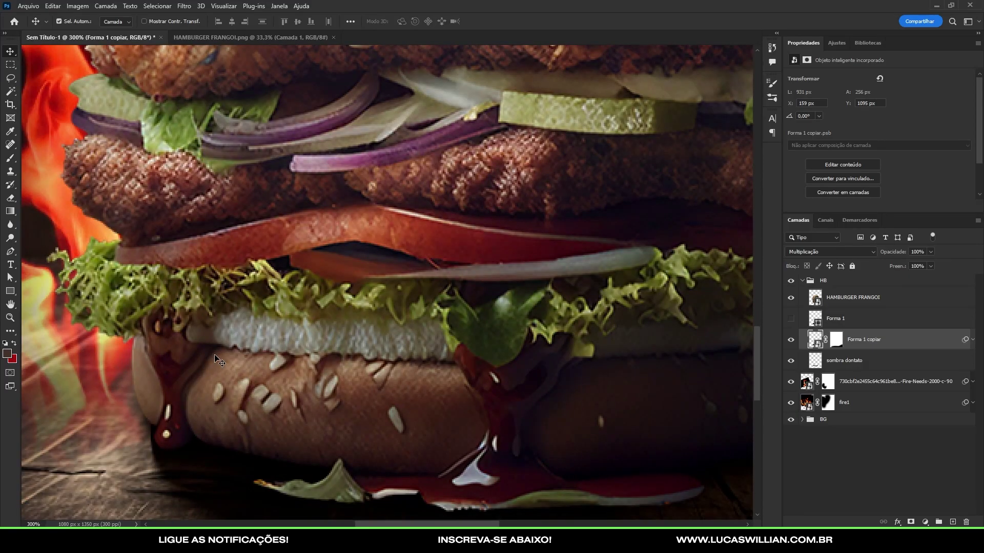
{"action": "key", "text": "Left"}
{"action": "key", "text": "Left"}
{"action": "key", "text": "Left"}
{"action": "key", "text": "Up"}
{"action": "key", "text": "Up"}
{"action": "key", "text": "Up"}
{"action": "key", "text": "Right"}
{"action": "key", "text": "Right"}
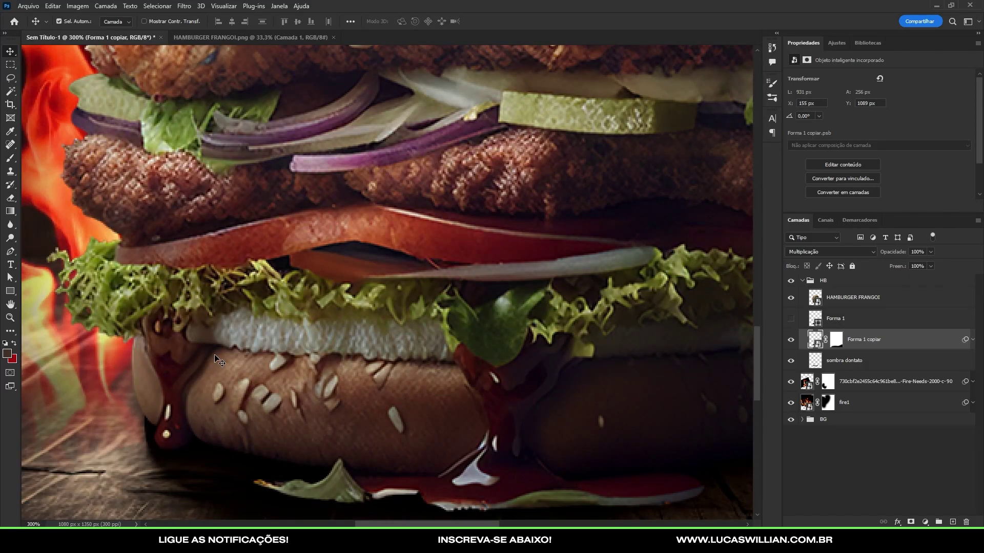
{"action": "scroll", "coordinate": [215, 357], "scroll_direction": "down", "scroll_amount": 2}
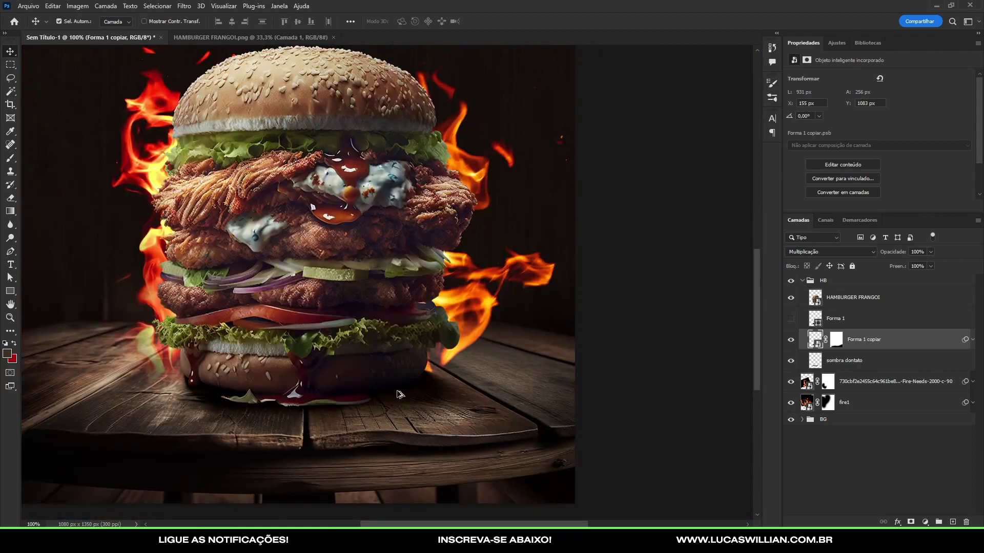
{"action": "scroll", "coordinate": [399, 393], "scroll_direction": "down", "scroll_amount": 1}
{"action": "scroll", "coordinate": [317, 372], "scroll_direction": "up", "scroll_amount": 1}
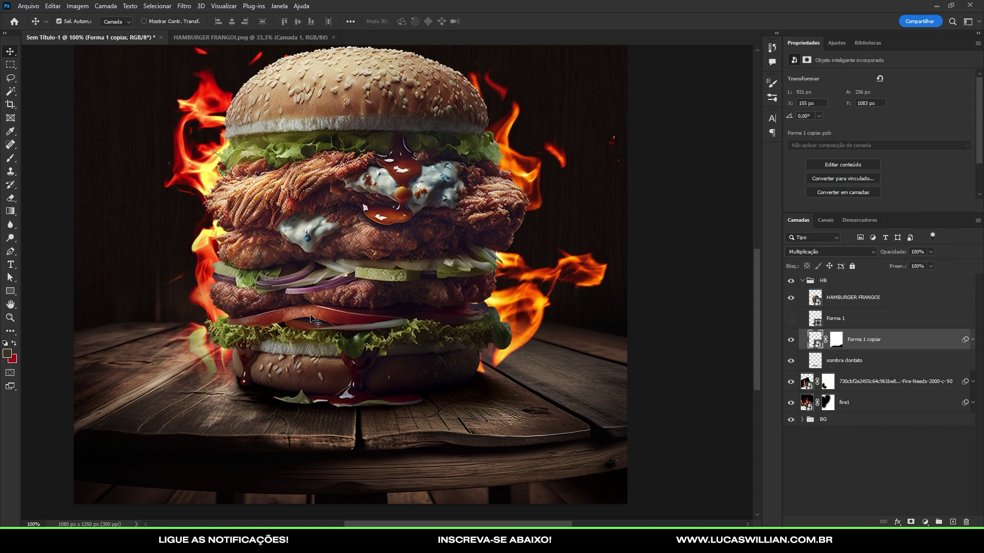
Add a new layer clipped to HAMBURGER FRANGOI and sample a dark wood-brown colour from the table.
{"action": "left_click", "coordinate": [852, 305]}
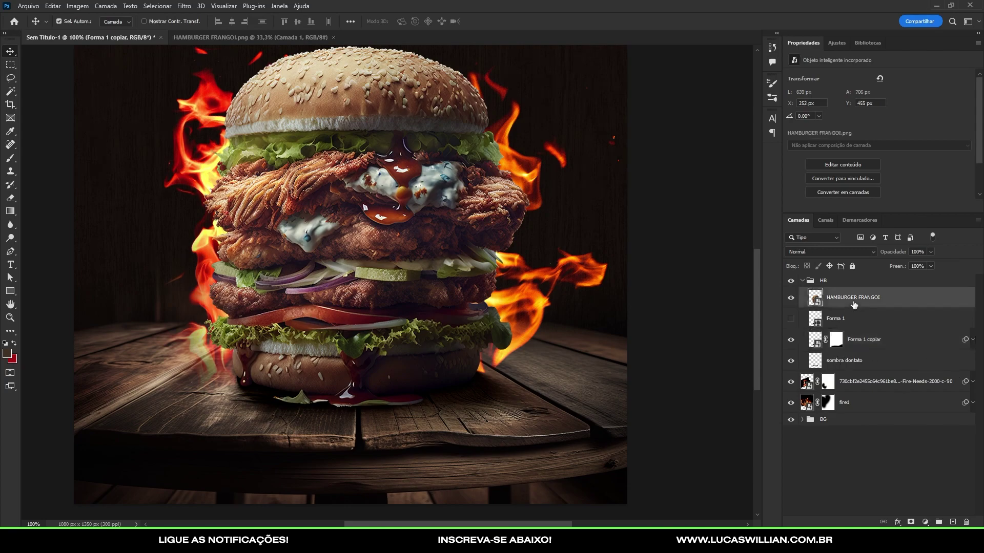
{"action": "left_click", "coordinate": [953, 522]}
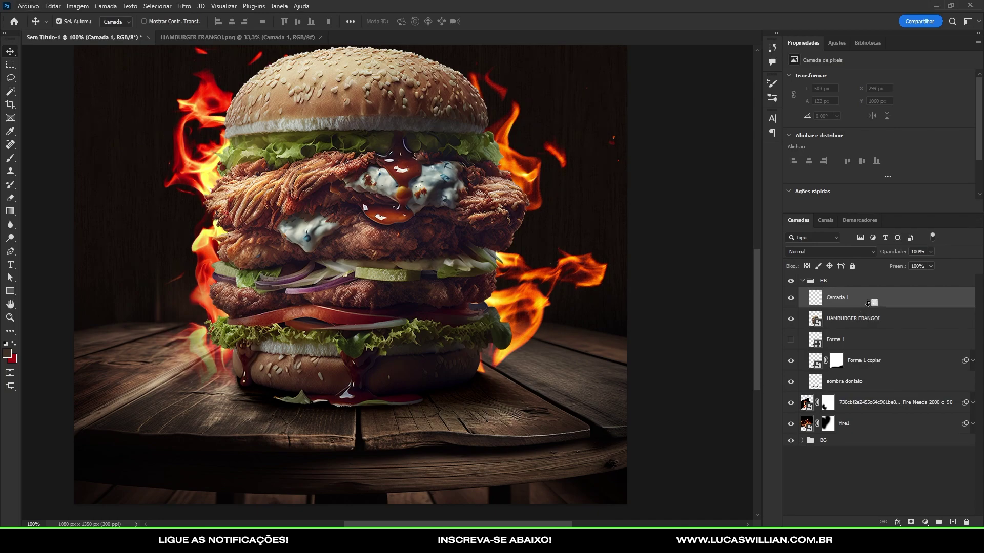
{"action": "left_click", "coordinate": [873, 304], "text": "alt"}
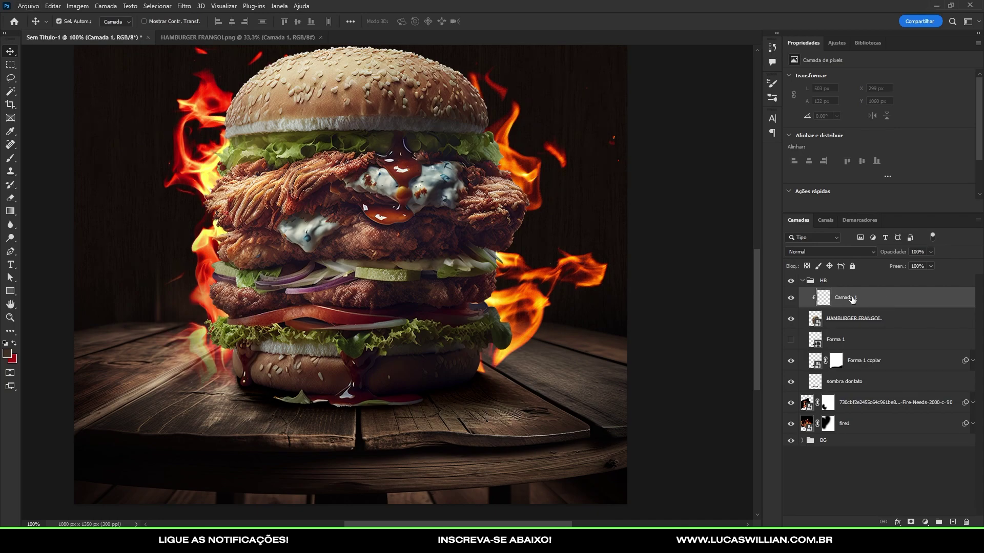
{"action": "key", "text": "b"}
{"action": "left_click", "coordinate": [7, 353]}
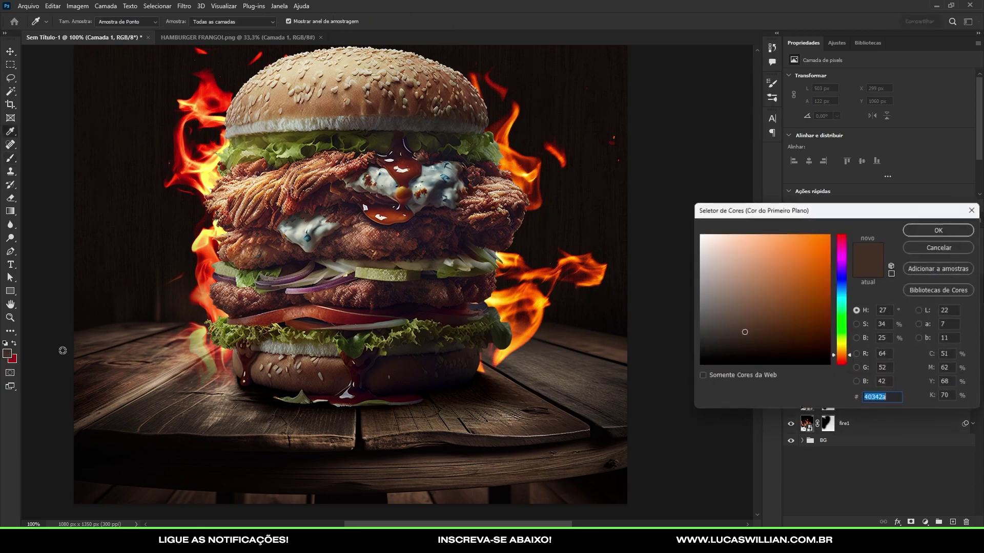
{"action": "left_click", "coordinate": [434, 442]}
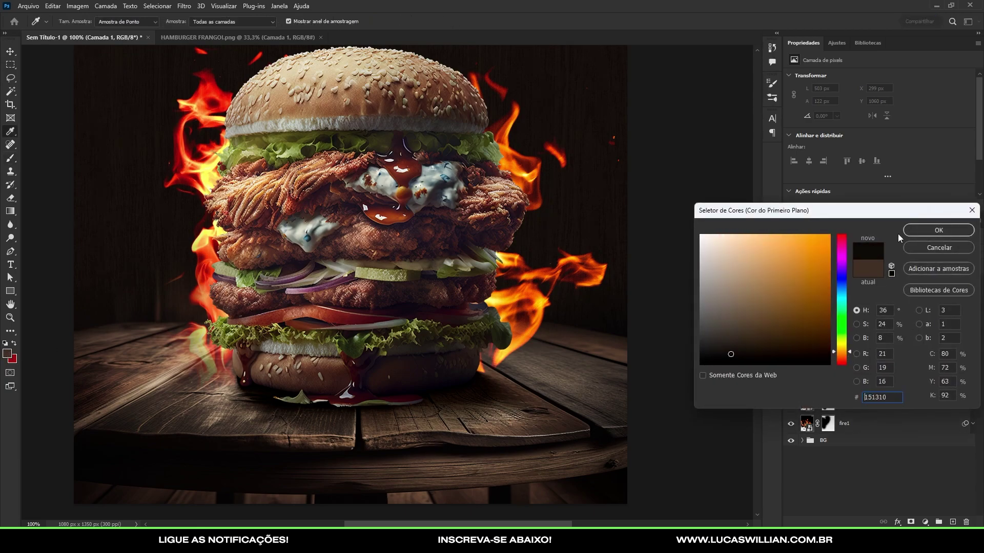
{"action": "left_click", "coordinate": [941, 230]}
Set the layer to Multiply and paint soft dark shading across the bottom bun.
{"action": "key", "text": "b"}
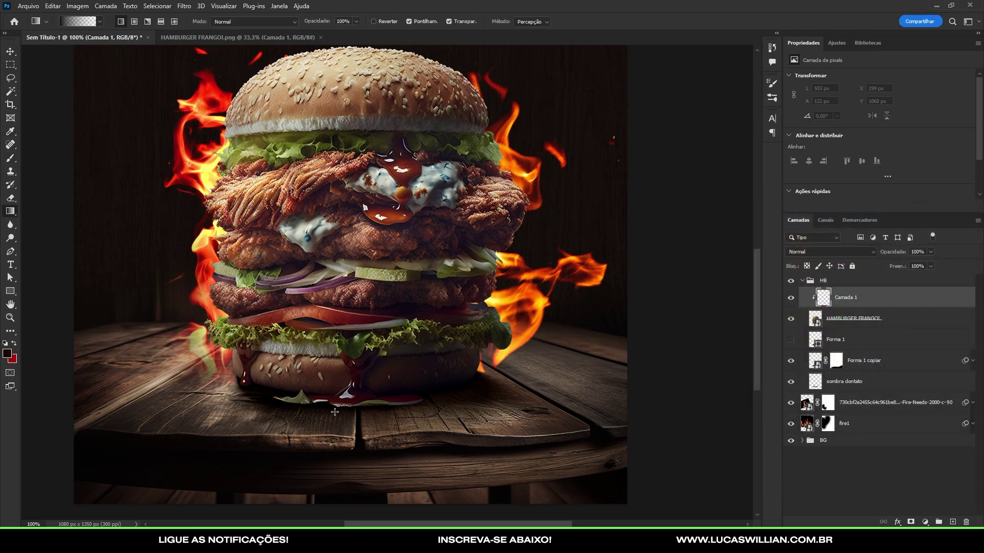
{"action": "left_click_drag", "start_coordinate": [368, 347], "coordinate": [378, 347]}
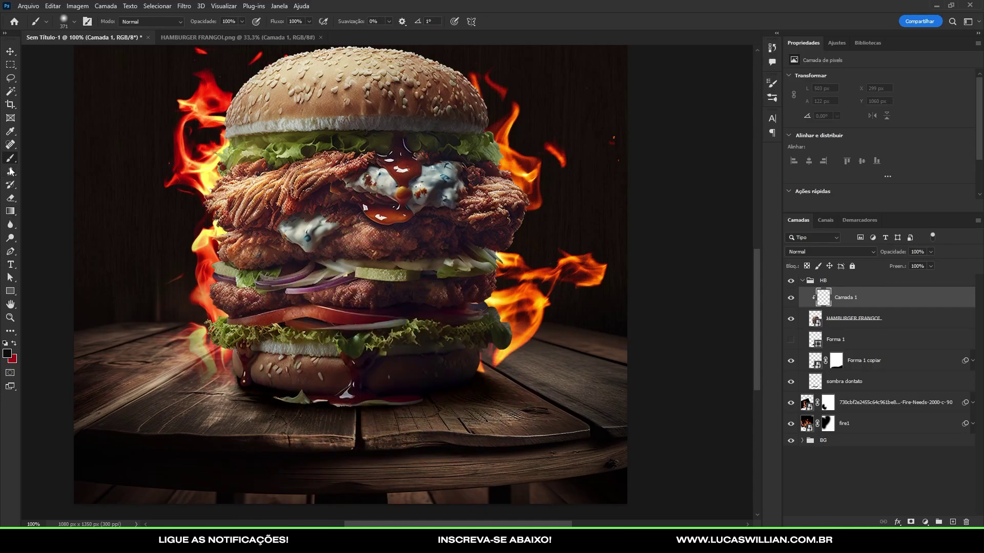
{"action": "left_click", "coordinate": [837, 251]}
{"action": "left_click", "coordinate": [815, 298]}
{"action": "left_click_drag", "start_coordinate": [423, 400], "coordinate": [231, 369]}
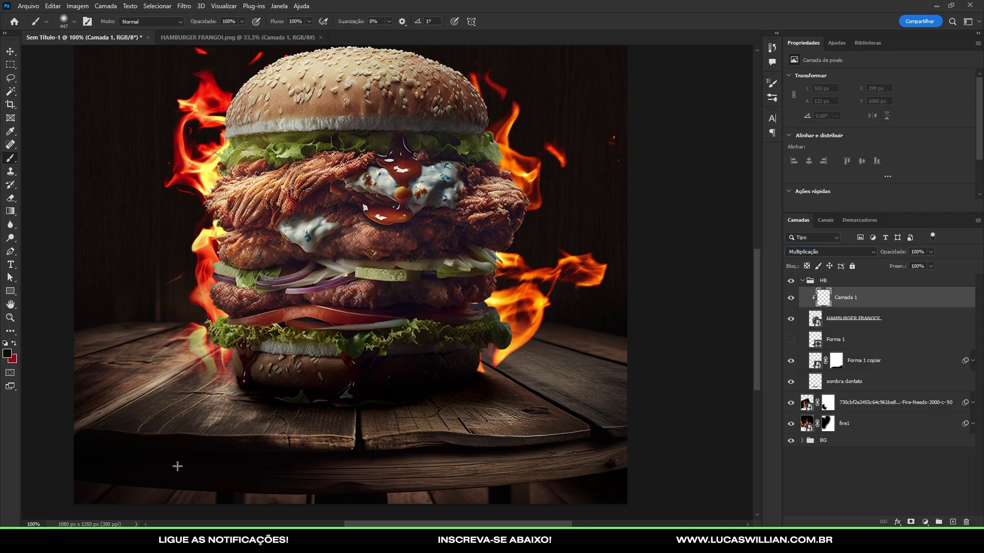
{"action": "key", "text": "ctrl+minus"}
{"action": "key", "text": "ctrl+plus"}
{"action": "left_click_drag", "start_coordinate": [492, 389], "coordinate": [504, 390]}
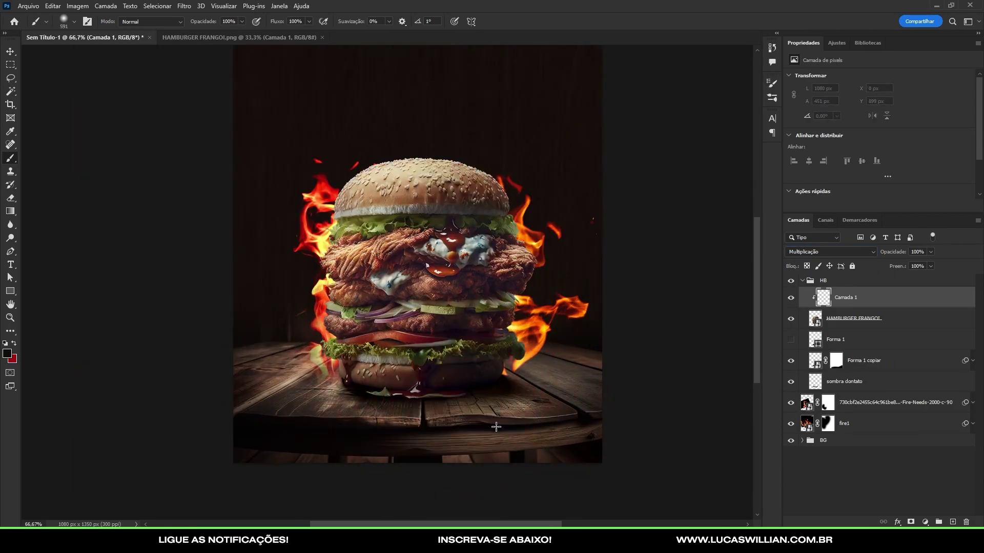
{"action": "mouse_move", "coordinate": [495, 426]}
{"action": "left_mouse_down"}
{"action": "mouse_move", "coordinate": [376, 442]}
{"action": "mouse_move", "coordinate": [450, 433]}
{"action": "mouse_move", "coordinate": [399, 426]}
{"action": "left_mouse_up"}
Undo part of the bun darkening and lower the shading layer to 66% opacity.
{"action": "key", "text": "ctrl+minus"}
{"action": "key", "text": "ctrl+plus"}
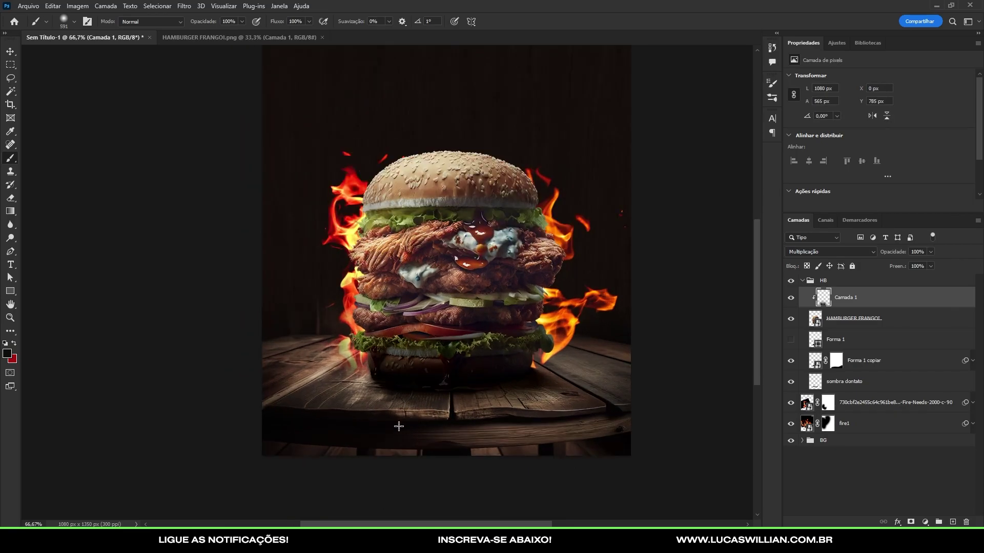
{"action": "key", "text": "ctrl+z"}
{"action": "key", "text": "ctrl+z"}
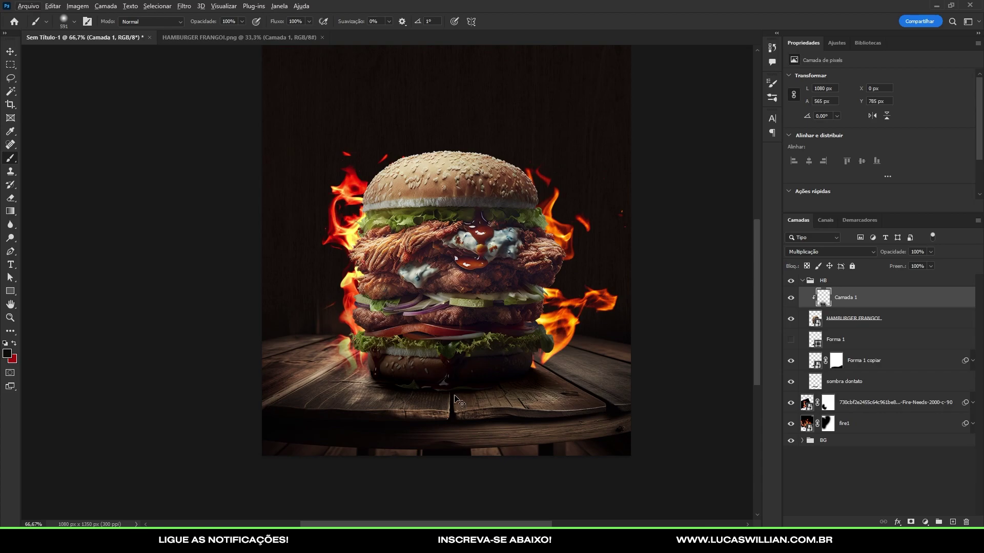
{"action": "key", "text": "ctrl+z"}
{"action": "key", "text": "ctrl+z"}
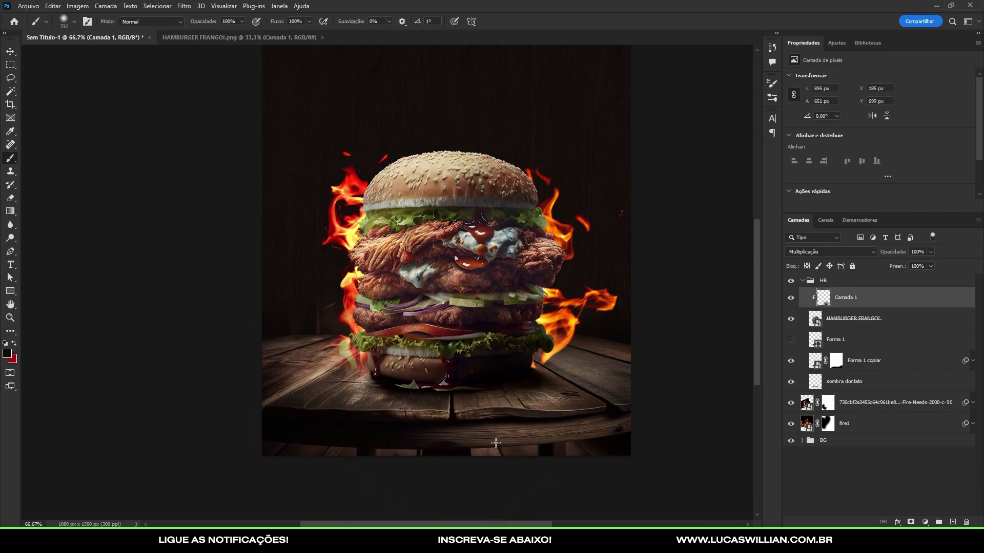
{"action": "key", "text": "ctrl+z"}
{"action": "key", "text": "ctrl+z"}
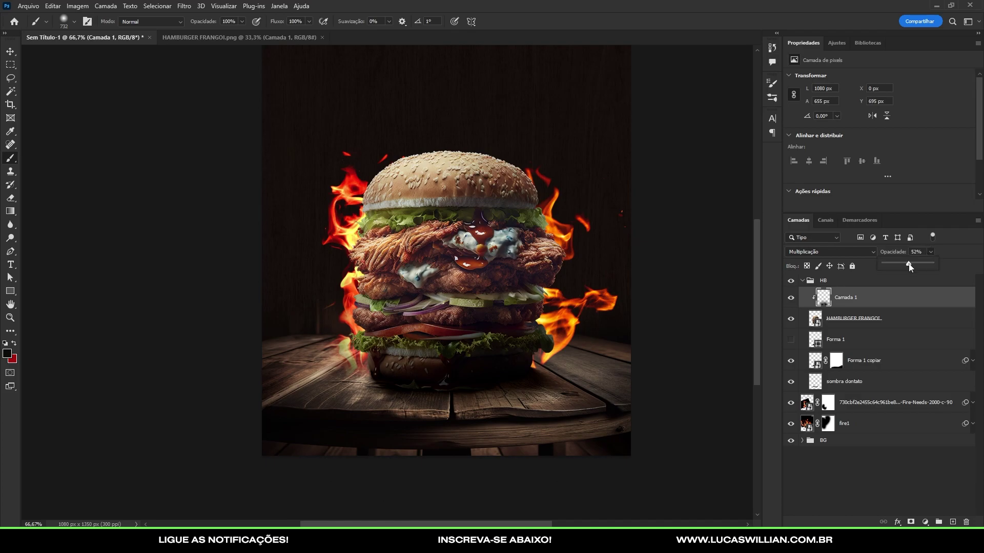
{"action": "key", "text": "ctrl+z"}
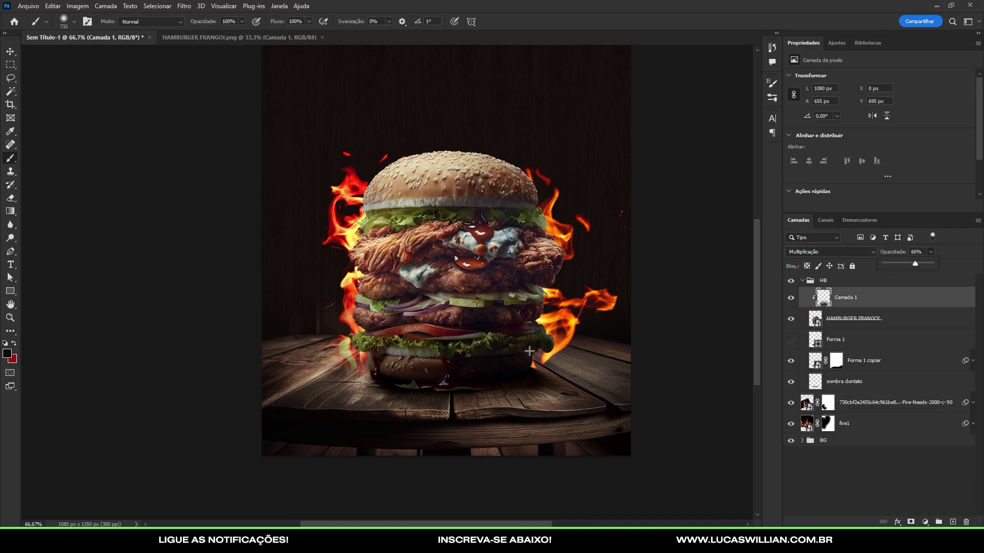
{"action": "key", "text": "ctrl+minus"}
{"action": "key", "text": "ctrl+minus"}
{"action": "key", "text": "ctrl+1"}
Split the This Layer and Underlying Layer black Blend If sliders on Camada 1 to feather the shading.
{"action": "key", "text": "v"}
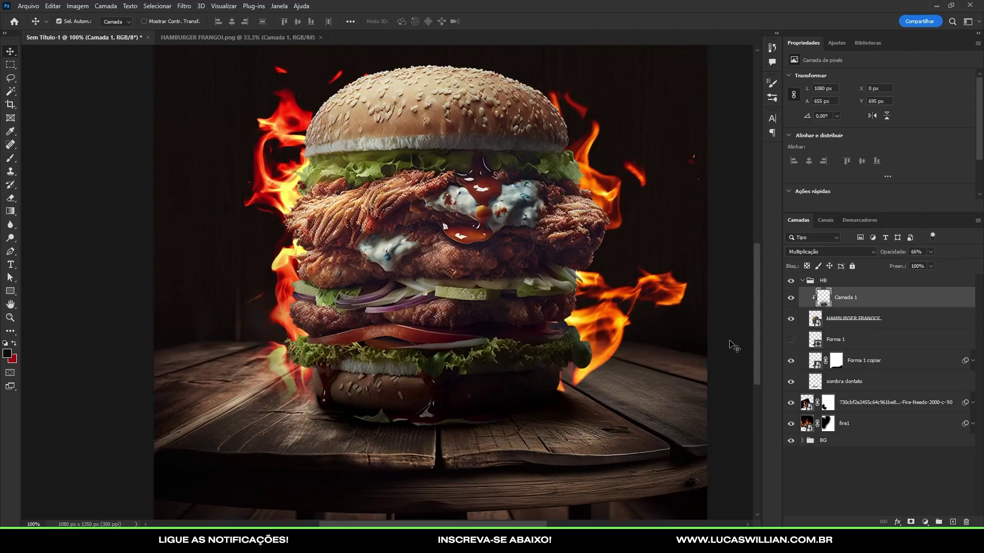
{"action": "double_click", "coordinate": [881, 298]}
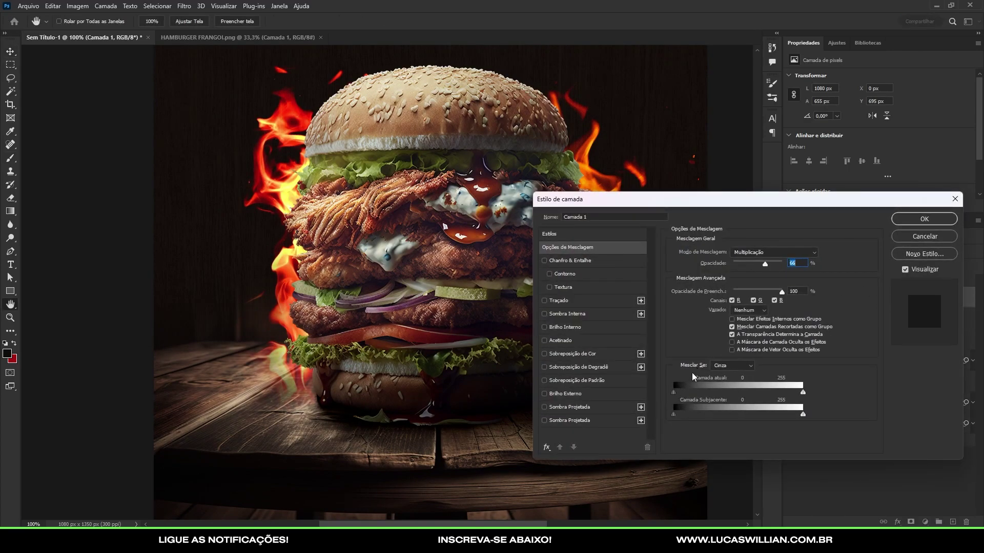
{"action": "left_click_drag", "start_coordinate": [676, 390], "coordinate": [698, 394]}
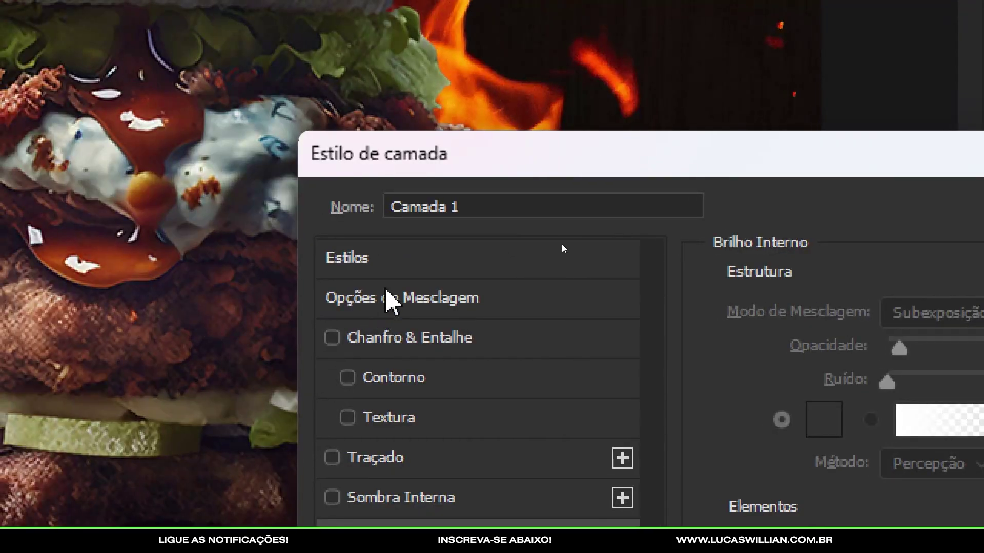
{"action": "left_click", "coordinate": [390, 298]}
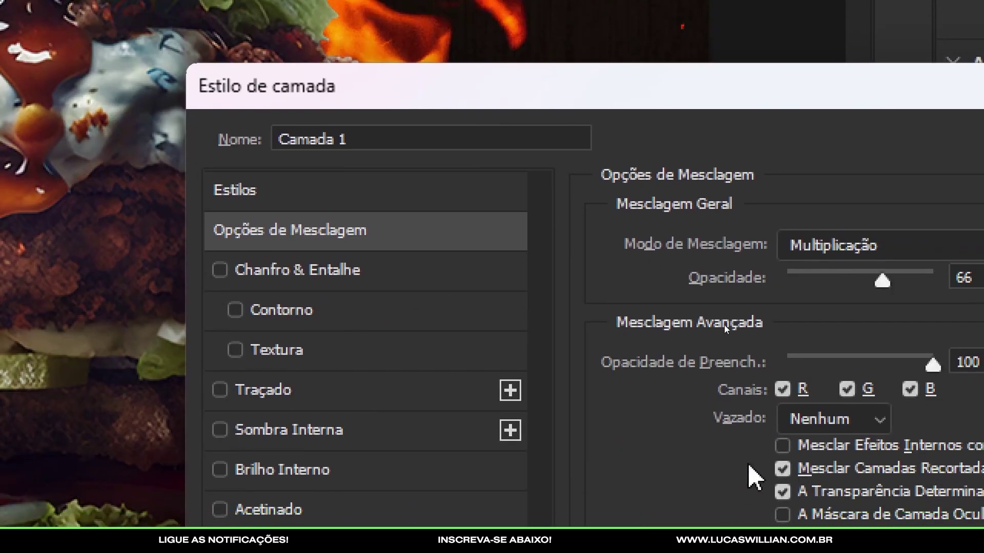
{"action": "mouse_move", "coordinate": [536, 433]}
{"action": "left_mouse_down"}
{"action": "mouse_move", "coordinate": [411, 445]}
{"action": "mouse_move", "coordinate": [563, 433]}
{"action": "left_mouse_up"}
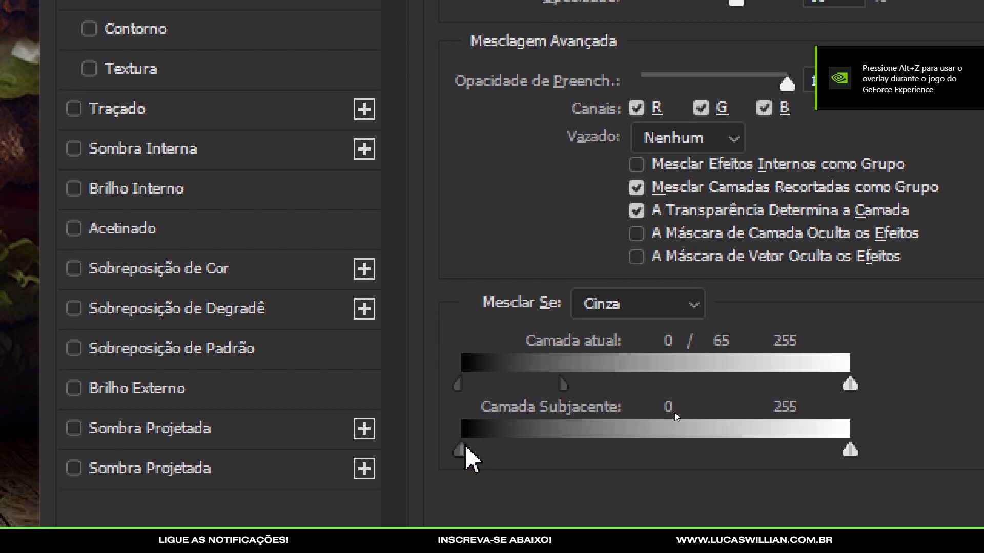
{"action": "left_click_drag", "start_coordinate": [457, 450], "coordinate": [500, 450]}
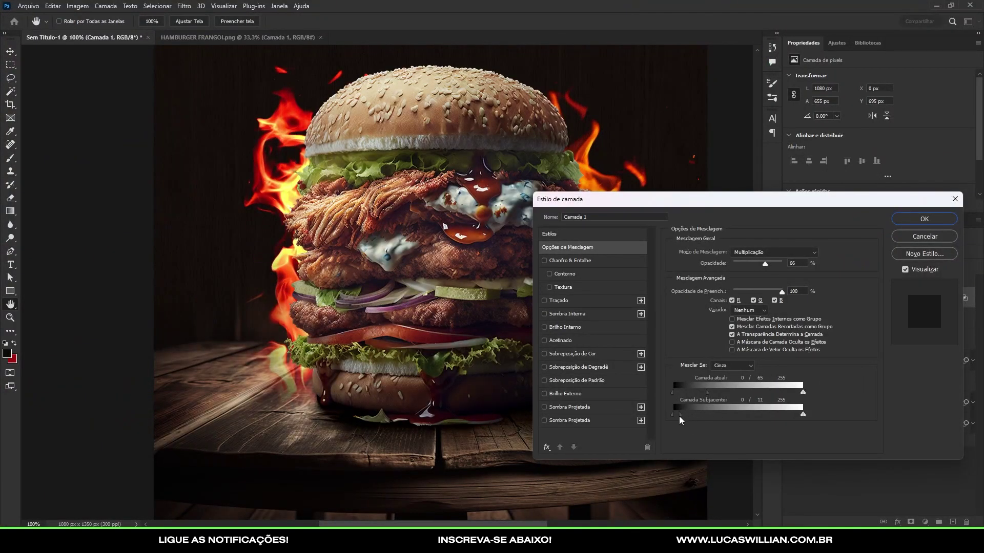
{"action": "left_click", "coordinate": [898, 220]}
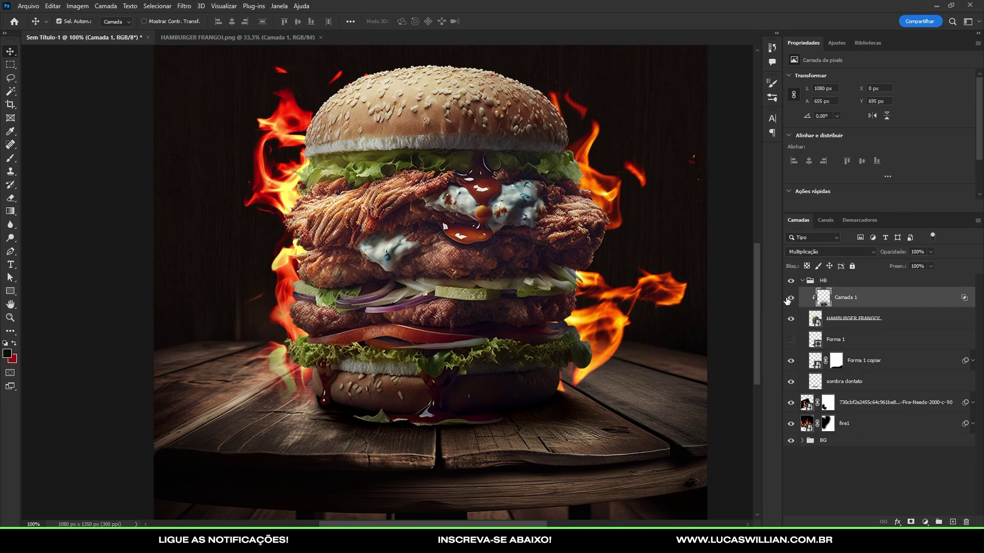
{"action": "key", "text": "ctrl+minus"}
Duplicate Camada 1 to deepen the bun shading, then bring up the Unsplash fire photo in Chrome.
{"action": "key", "text": "ctrl+j"}
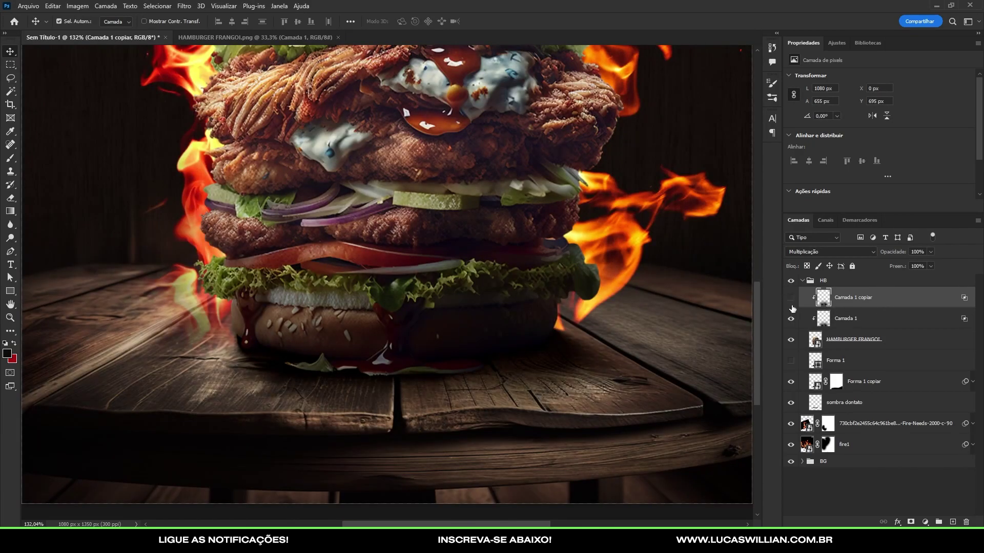
{"action": "scroll", "coordinate": [442, 366], "scroll_direction": "down", "scroll_amount": 4}
{"action": "scroll", "coordinate": [442, 365], "scroll_direction": "up", "scroll_amount": 2}
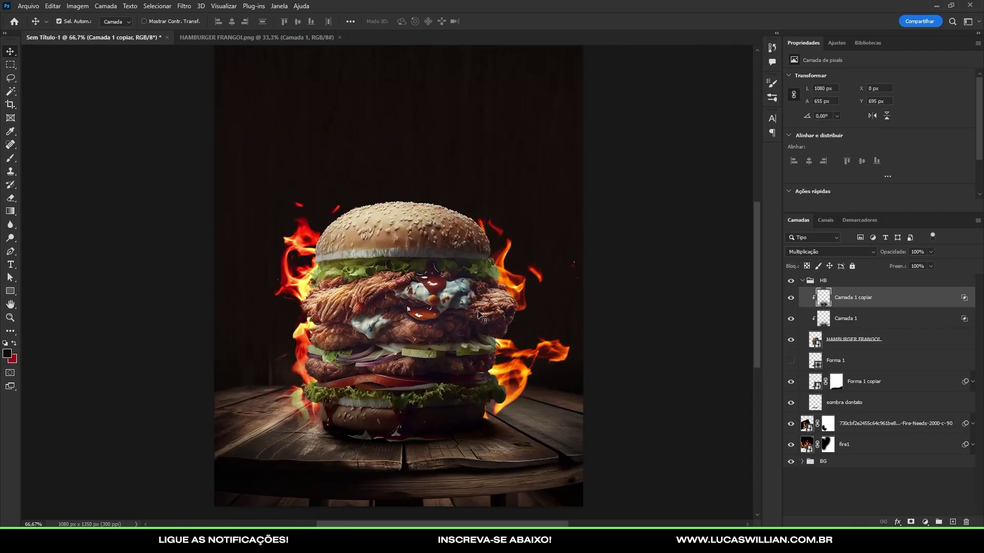
{"action": "scroll", "coordinate": [502, 353], "scroll_direction": "down", "scroll_amount": 2}
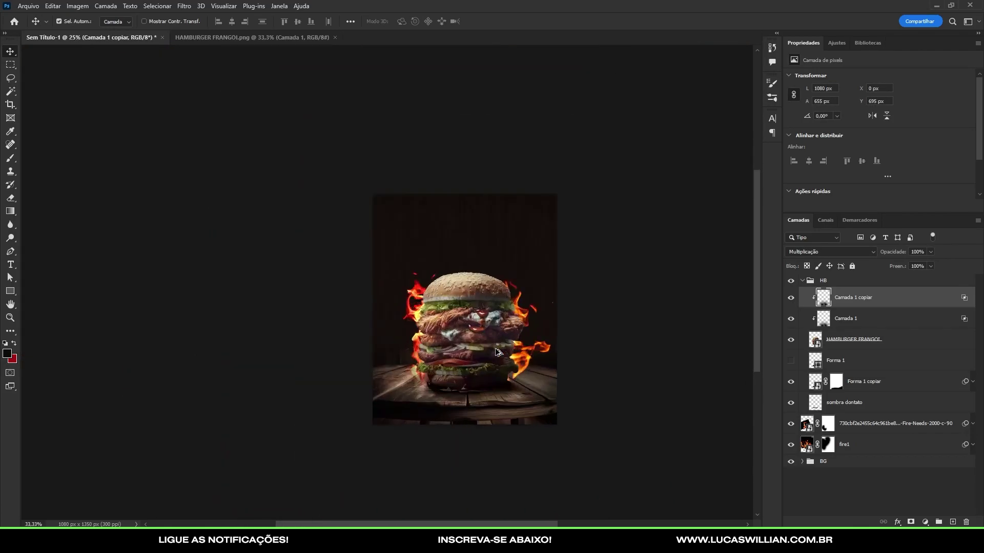
{"action": "scroll", "coordinate": [579, 349], "scroll_direction": "up", "scroll_amount": 1}
{"action": "key", "text": "alt+Tab"}
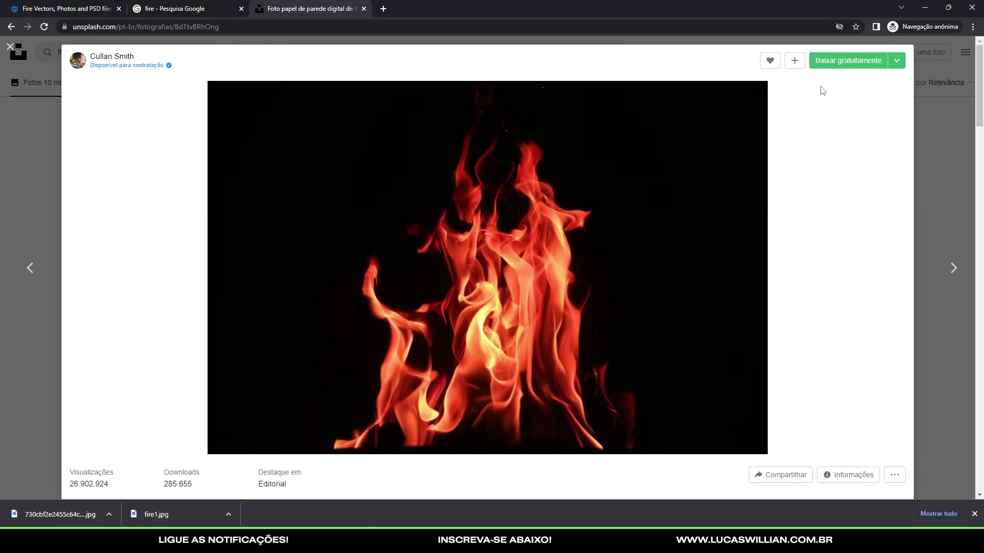
Download the Unsplash flame photo as a JPEG to the desktop and return to Photoshop.
{"action": "left_click", "coordinate": [845, 61]}
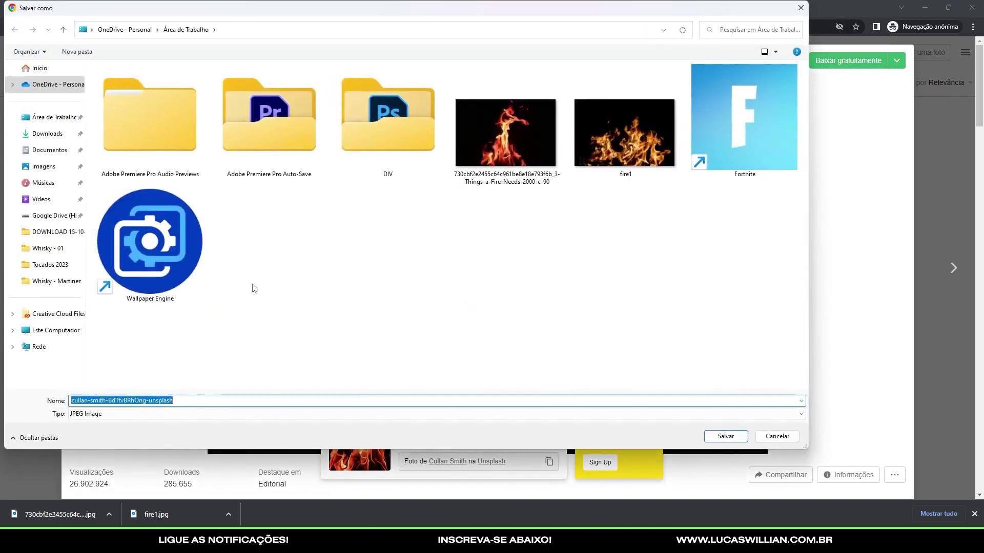
{"action": "left_click", "coordinate": [738, 435]}
{"action": "mouse_move", "coordinate": [236, 538]}
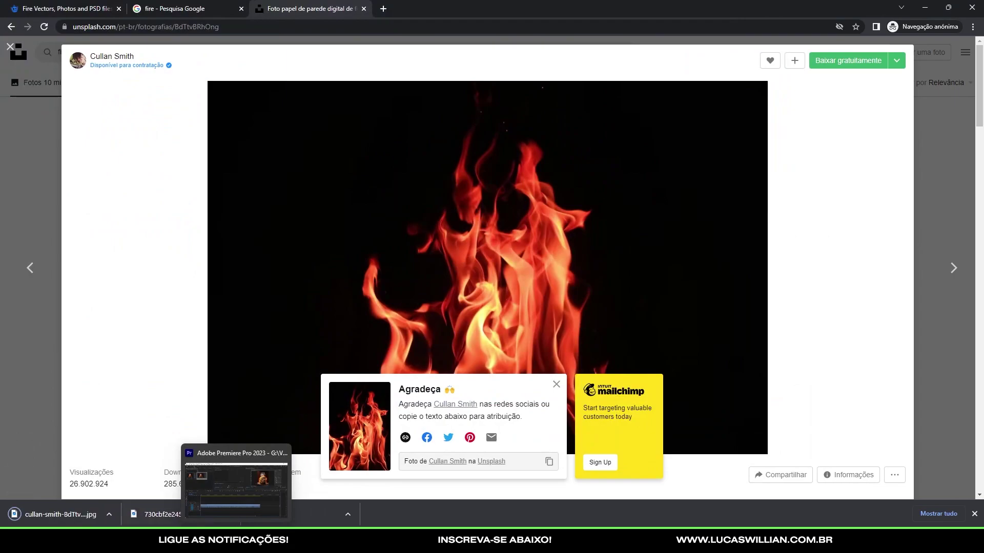
{"action": "left_click", "coordinate": [280, 461]}
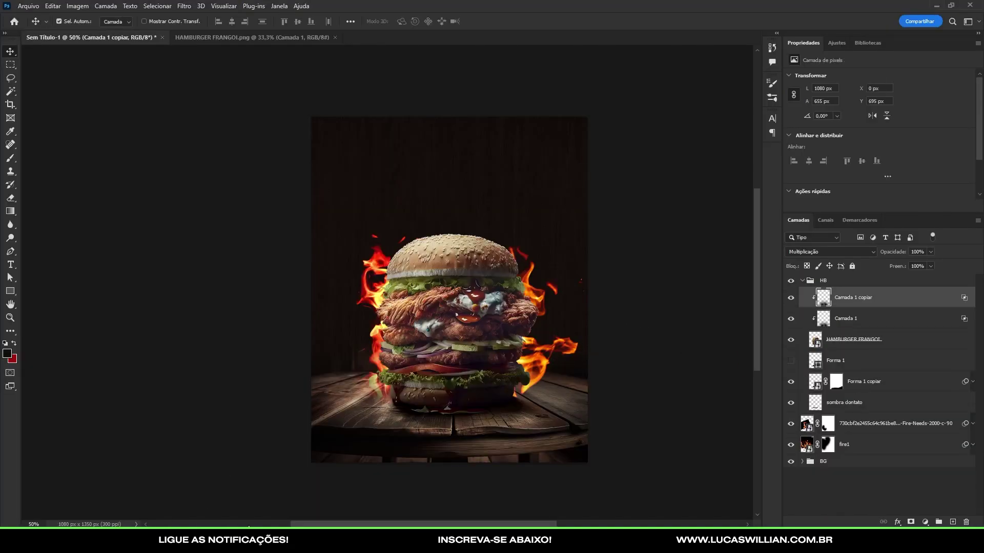
Place the downloaded flame photo below the HB group, hide fire1, and shift the flames left.
{"action": "left_click_drag", "start_coordinate": [973, 197], "coordinate": [512, 220]}
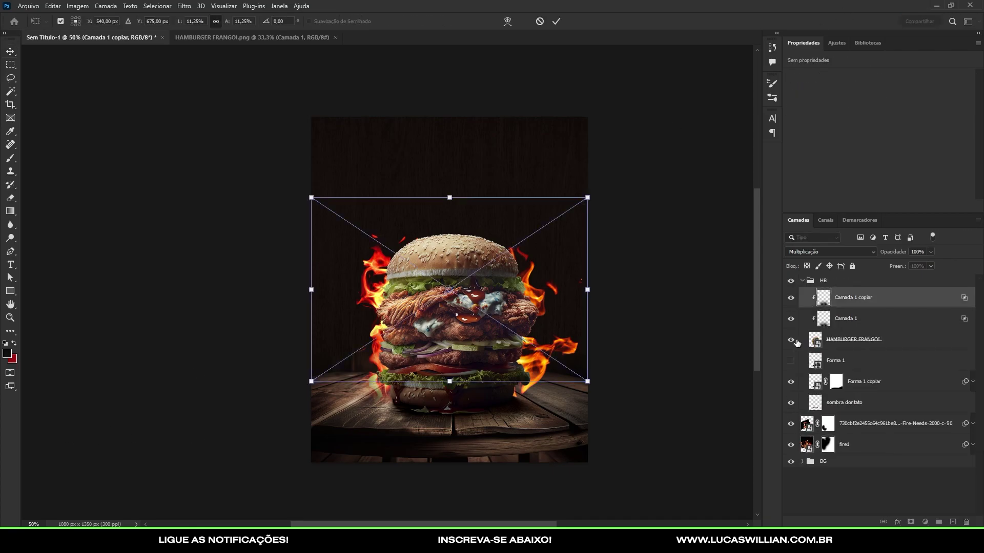
{"action": "key", "text": "Return"}
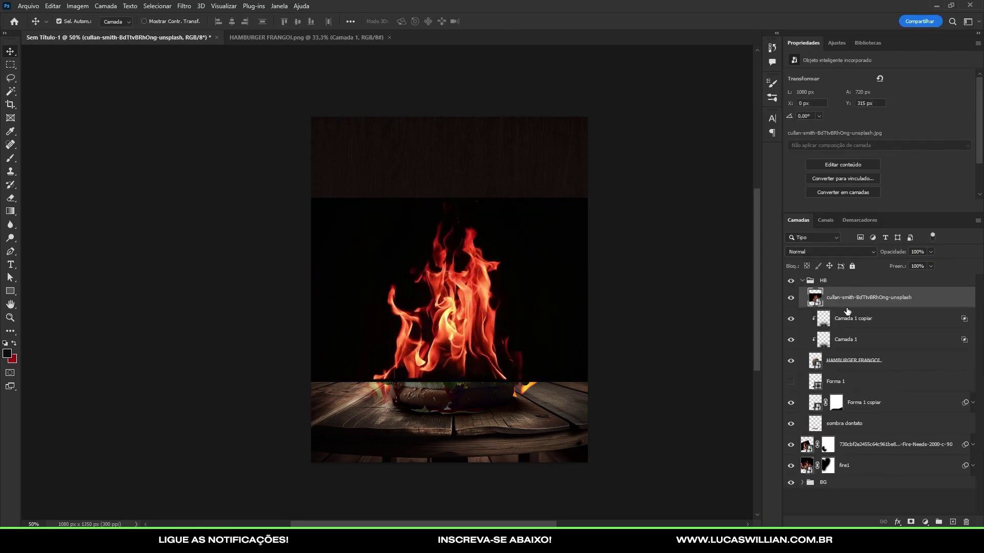
{"action": "left_click_drag", "start_coordinate": [837, 298], "coordinate": [843, 310]}
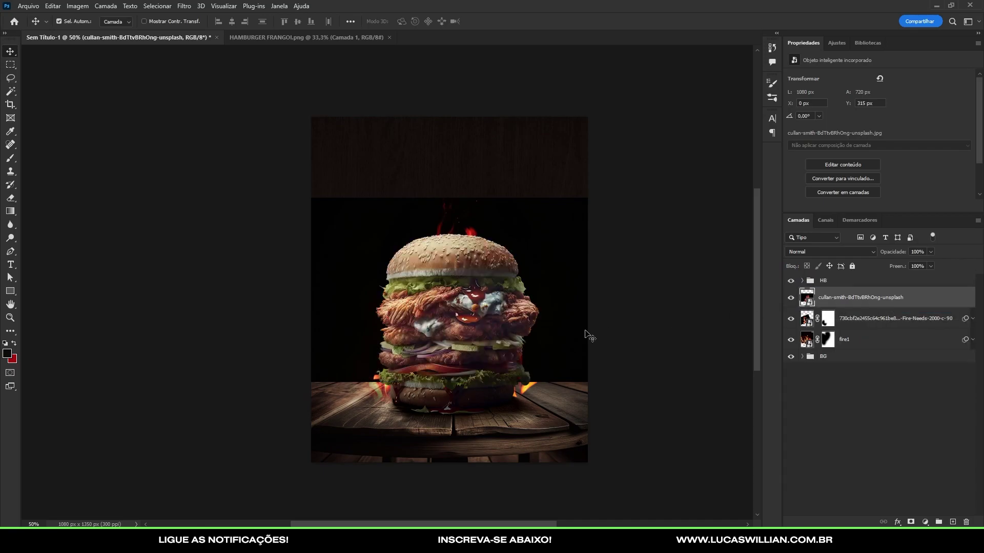
{"action": "key", "text": "ctrl+plus"}
{"action": "left_click", "coordinate": [791, 339]}
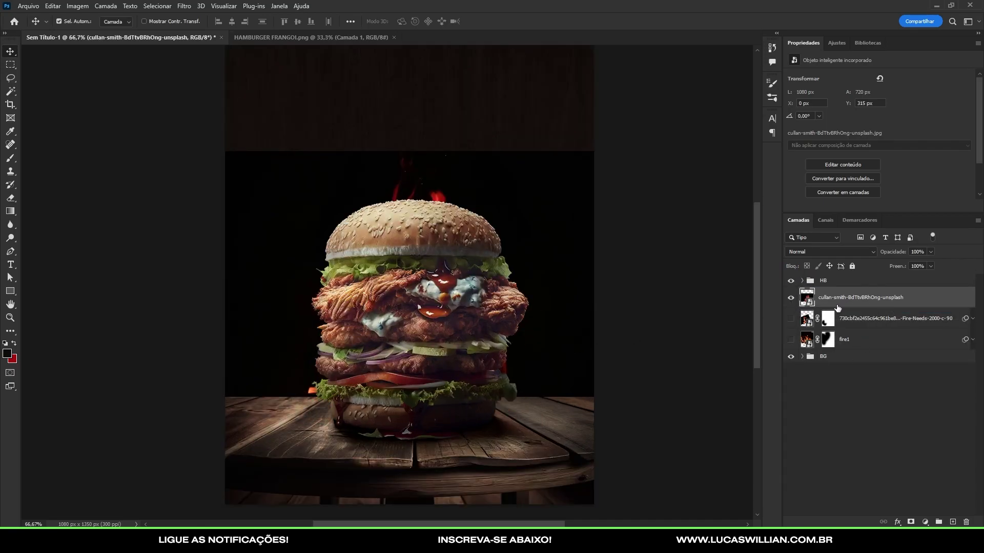
{"action": "left_click_drag", "start_coordinate": [469, 201], "coordinate": [415, 217]}
Scale and rotate the flame photo to about -15.66° and blend it with Linear Dodge (Add).
{"action": "key", "text": "ctrl+t"}
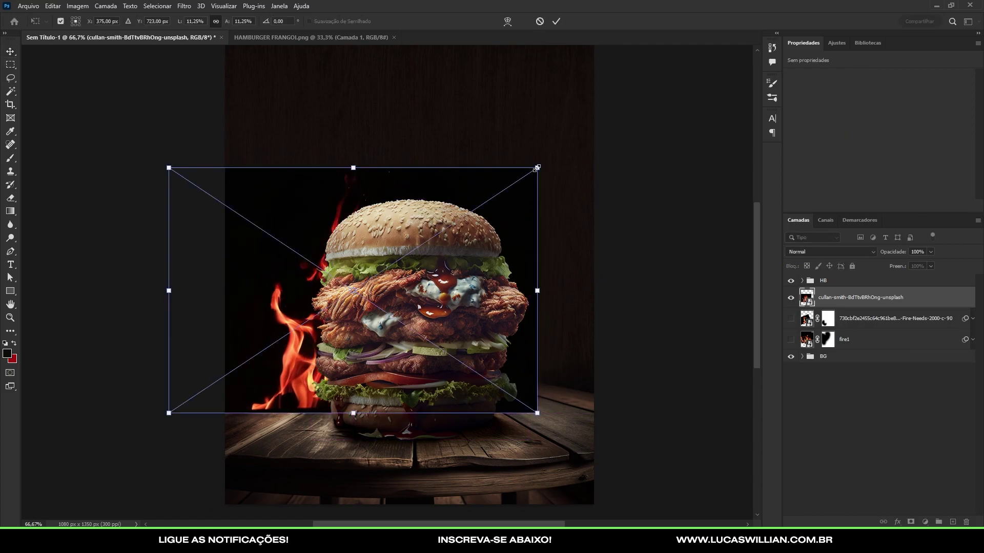
{"action": "left_click_drag", "start_coordinate": [537, 167], "coordinate": [575, 143]}
{"action": "left_click_drag", "start_coordinate": [593, 176], "coordinate": [574, 170]}
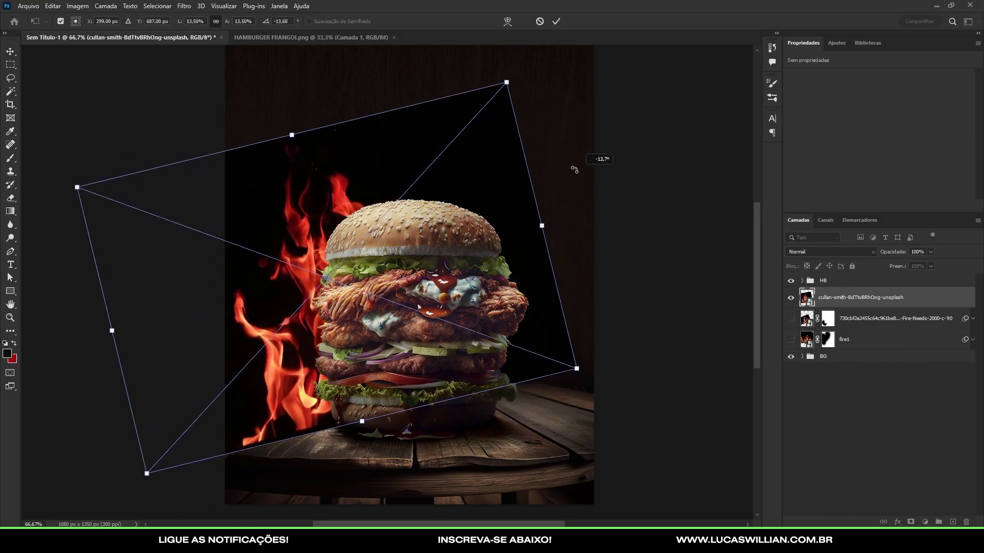
{"action": "left_click_drag", "start_coordinate": [308, 266], "coordinate": [337, 264]}
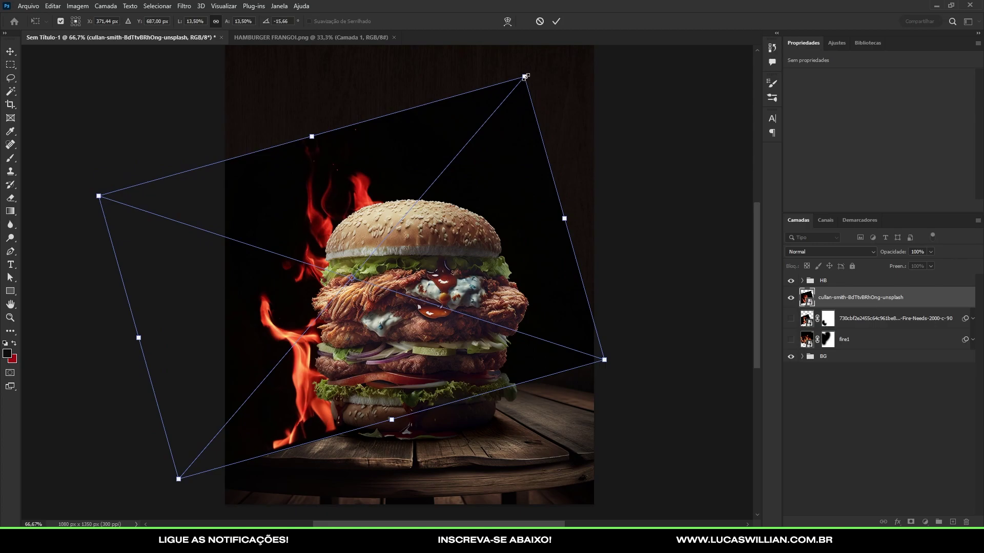
{"action": "left_click_drag", "start_coordinate": [525, 77], "coordinate": [502, 102]}
{"action": "left_click_drag", "start_coordinate": [450, 172], "coordinate": [438, 174]}
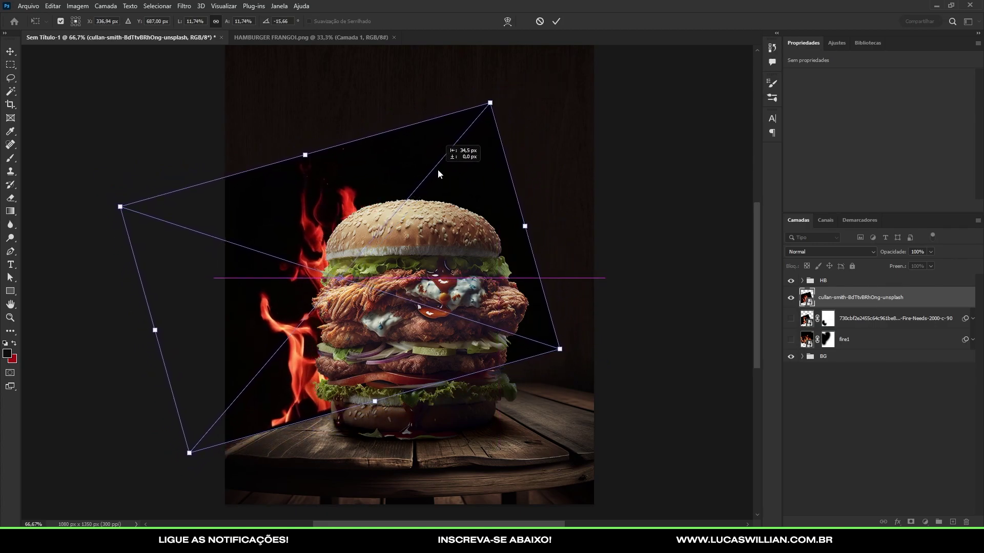
{"action": "key", "text": "Return"}
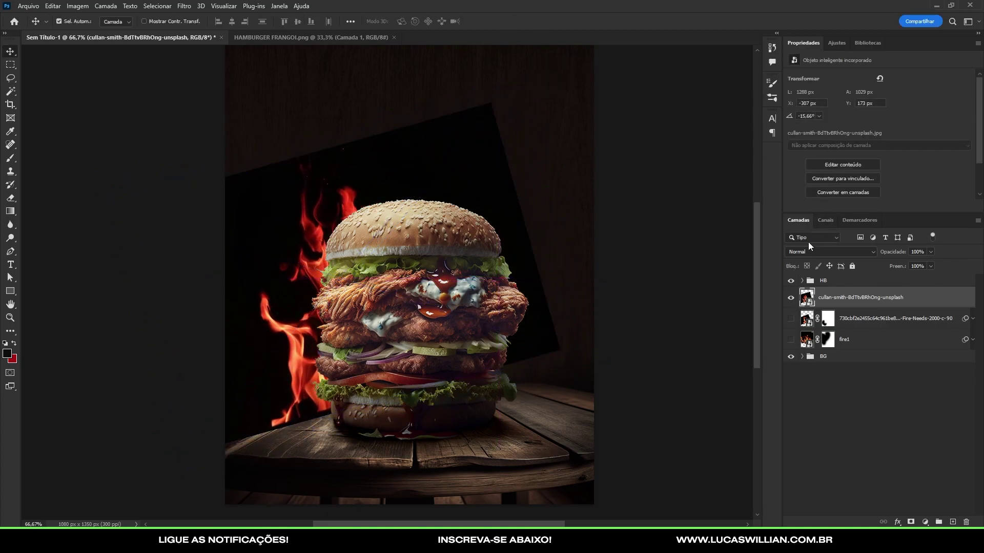
{"action": "left_click", "coordinate": [820, 251]}
{"action": "left_click", "coordinate": [838, 358]}
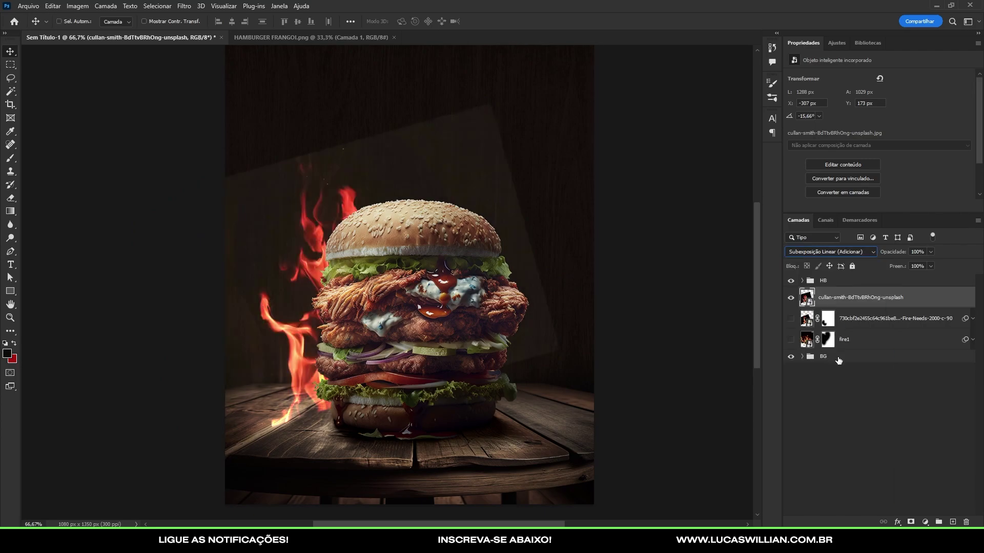
{"action": "key", "text": "ctrl+l"}
Apply Levels 27, 1.38, 240 to the flame photo and scale it down slightly.
{"action": "left_click_drag", "start_coordinate": [600, 266], "coordinate": [659, 266]}
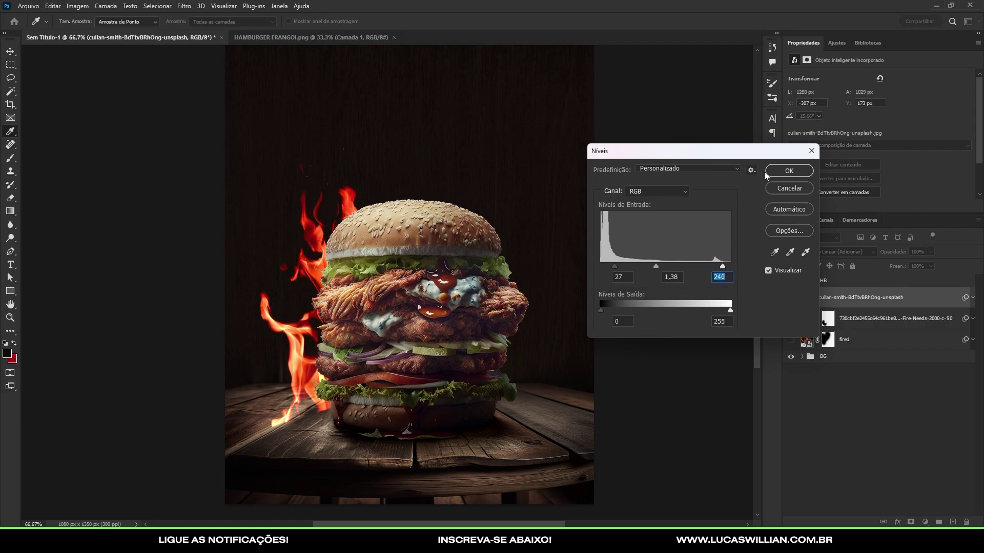
{"action": "left_click", "coordinate": [788, 170]}
{"action": "key", "text": "v"}
{"action": "left_click_drag", "start_coordinate": [311, 376], "coordinate": [312, 377]}
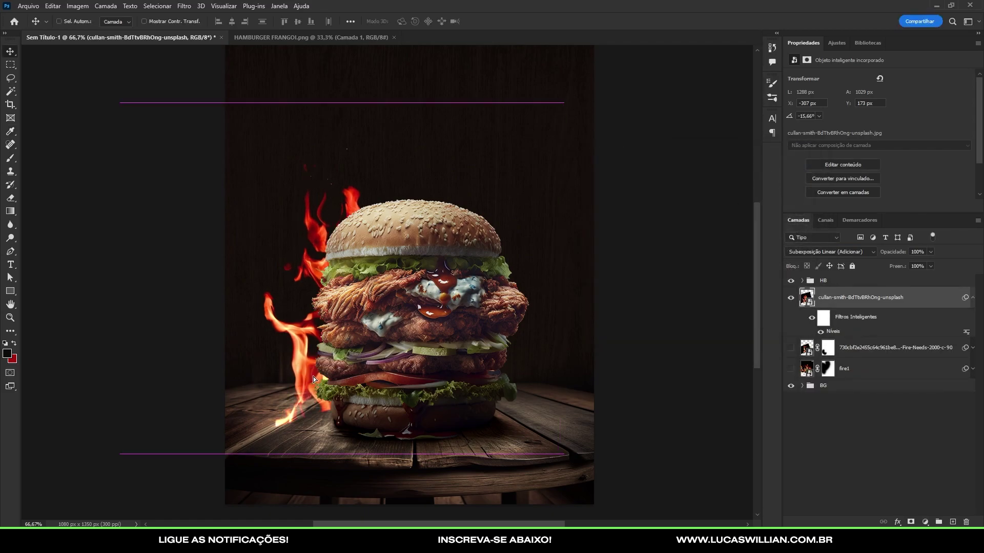
{"action": "key", "text": "ctrl+t"}
{"action": "left_click", "coordinate": [503, 216]}
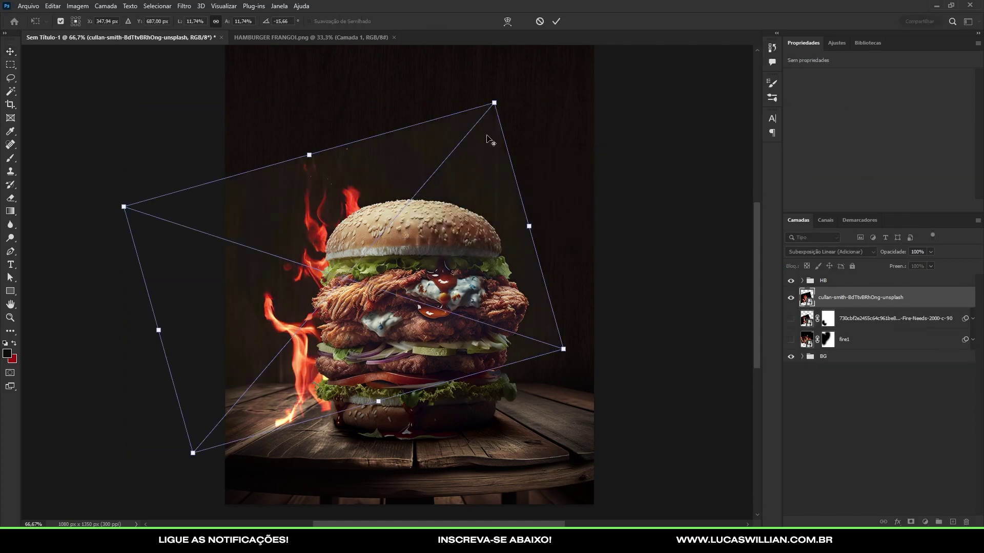
{"action": "left_click_drag", "start_coordinate": [487, 136], "coordinate": [474, 119]}
{"action": "key", "text": "Return"}
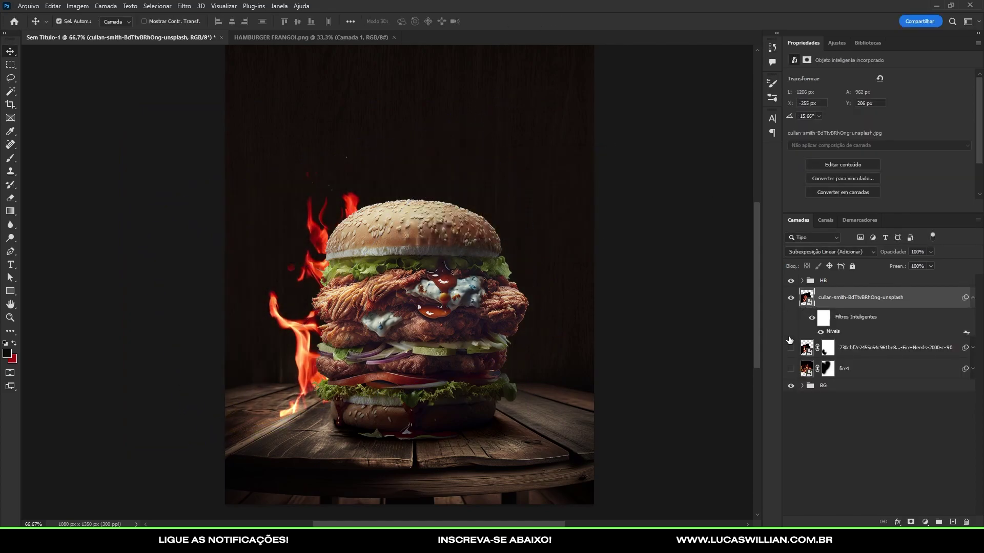
Show the 730cbf flame layer with fire1 hidden, and reselect the placed flame photo.
{"action": "left_click", "coordinate": [791, 348]}
{"action": "left_click", "coordinate": [790, 369]}
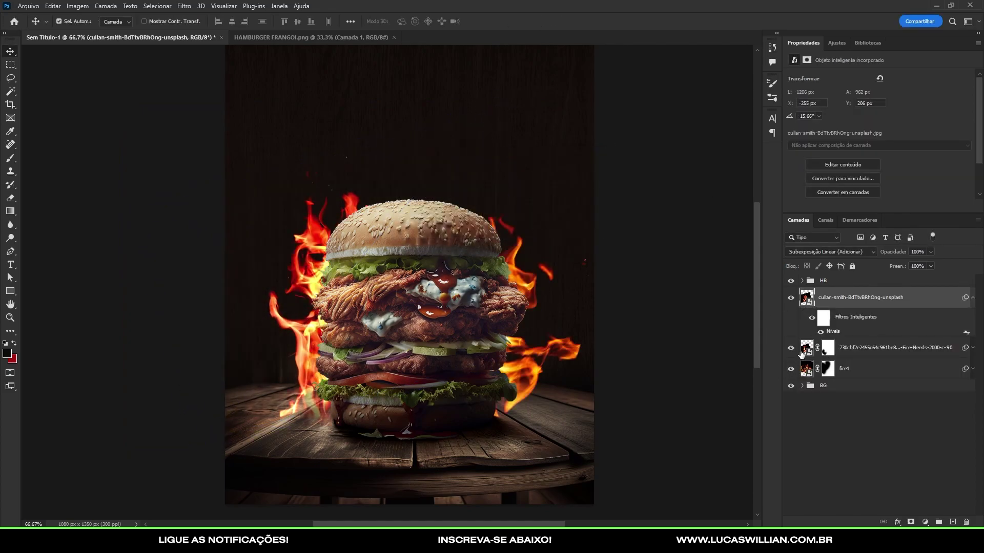
{"action": "left_click", "coordinate": [791, 348]}
{"action": "left_click", "coordinate": [790, 368]}
{"action": "left_click", "coordinate": [853, 356]}
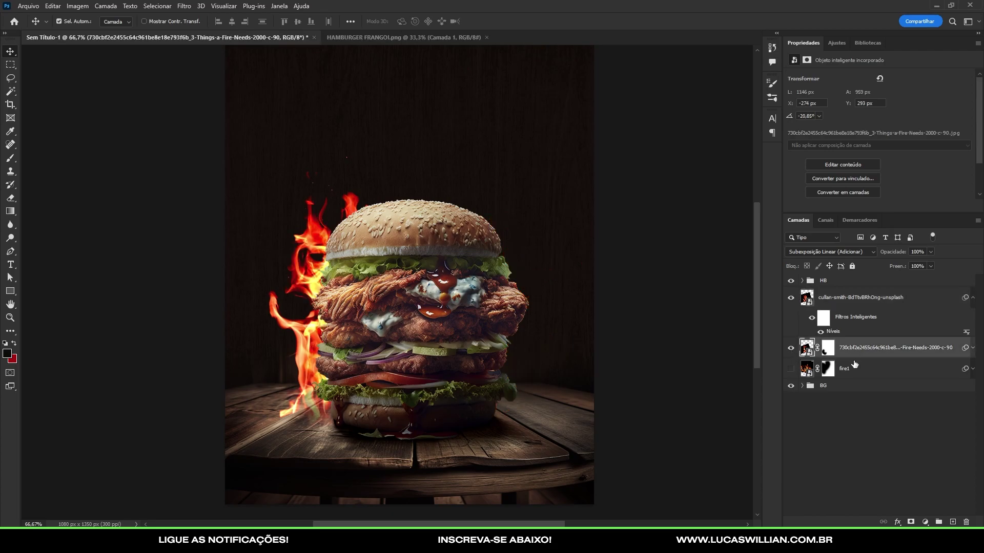
{"action": "left_click", "coordinate": [865, 301]}
{"action": "key", "text": "ctrl+t"}
Move the flame photo to the burger's right and flip it vertically and horizontally.
{"action": "left_click", "coordinate": [501, 215]}
{"action": "mouse_move", "coordinate": [471, 265]}
{"action": "left_mouse_down"}
{"action": "mouse_move", "coordinate": [536, 279]}
{"action": "mouse_move", "coordinate": [545, 316]}
{"action": "mouse_move", "coordinate": [557, 312]}
{"action": "left_mouse_up"}
{"action": "right_click", "coordinate": [537, 279]}
{"action": "left_click", "coordinate": [600, 475]}
{"action": "right_click", "coordinate": [590, 302]}
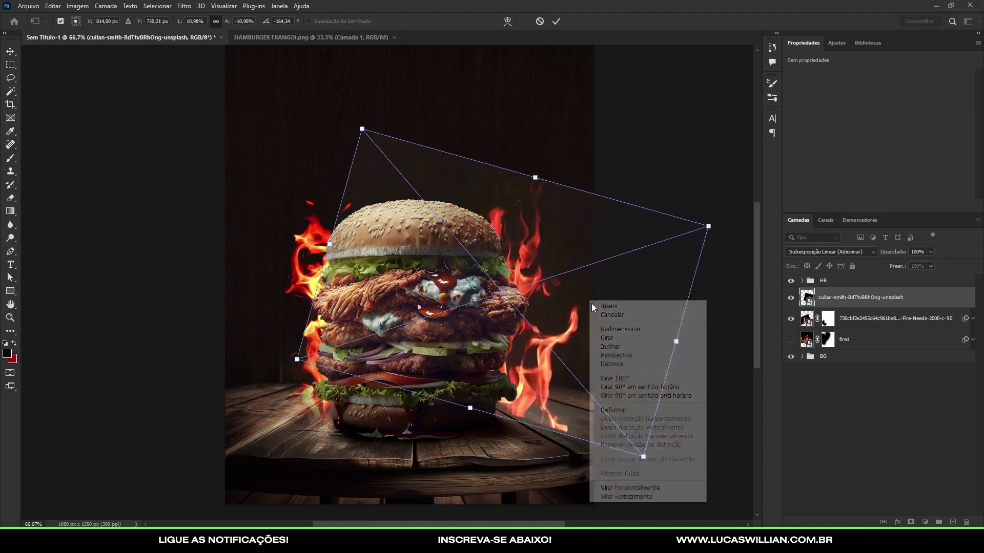
{"action": "left_click", "coordinate": [633, 487]}
{"action": "right_click", "coordinate": [528, 274]}
{"action": "left_click", "coordinate": [593, 478]}
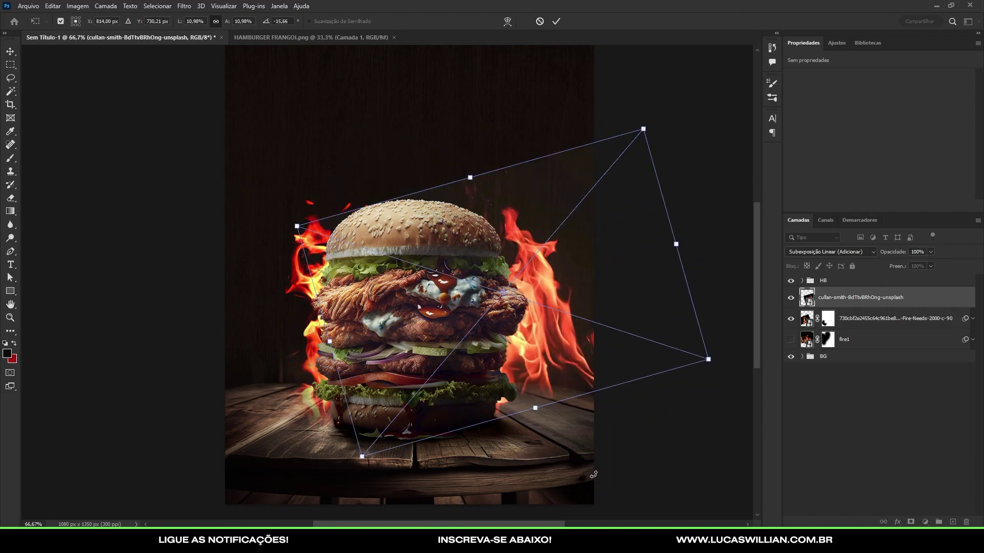
{"action": "right_click", "coordinate": [551, 314]}
{"action": "left_click", "coordinate": [577, 508]}
{"action": "right_click", "coordinate": [574, 459]}
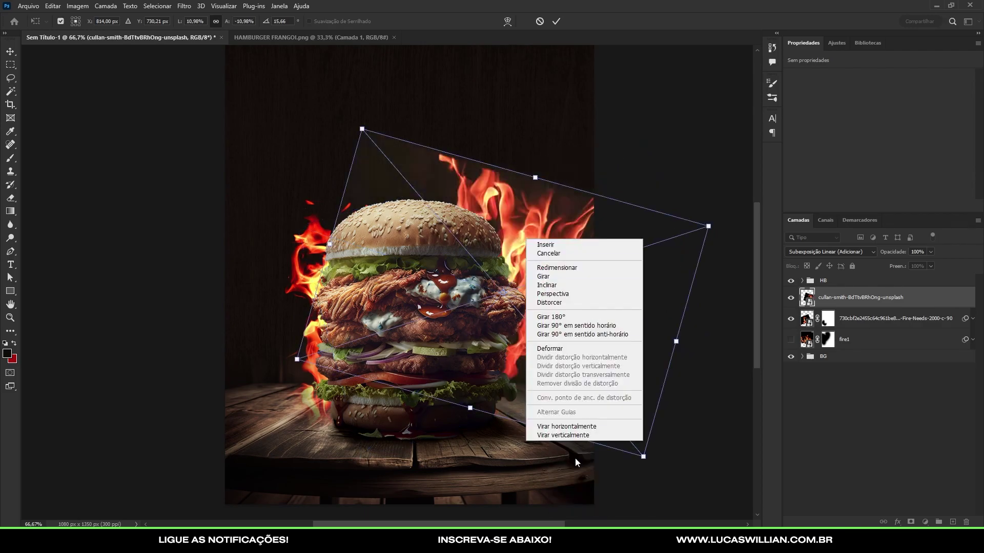
{"action": "left_click", "coordinate": [563, 435]}
{"action": "left_click_drag", "start_coordinate": [556, 328], "coordinate": [530, 326]}
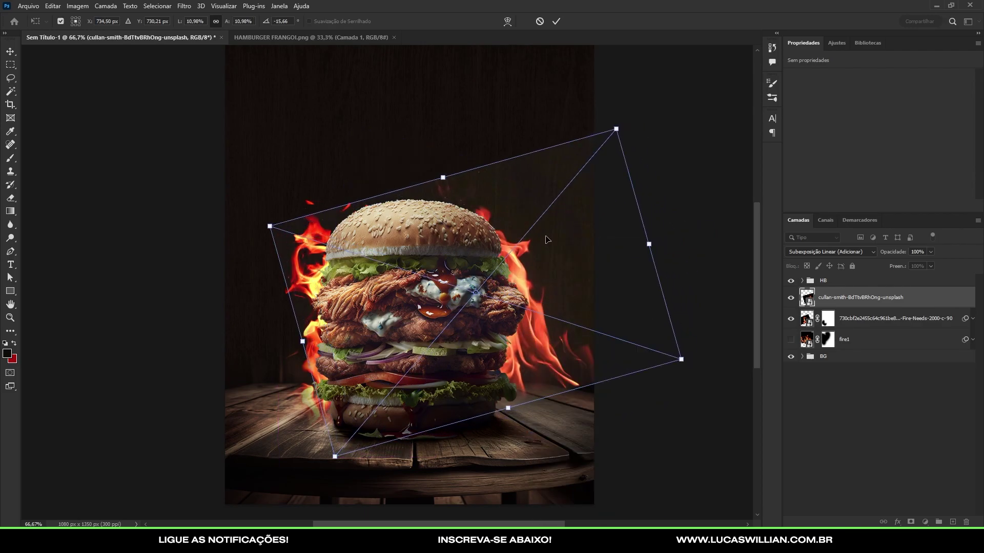
Rotate the flames to about -147° along the burger's right side and nudge them into place.
{"action": "left_click_drag", "start_coordinate": [718, 347], "coordinate": [597, 318]}
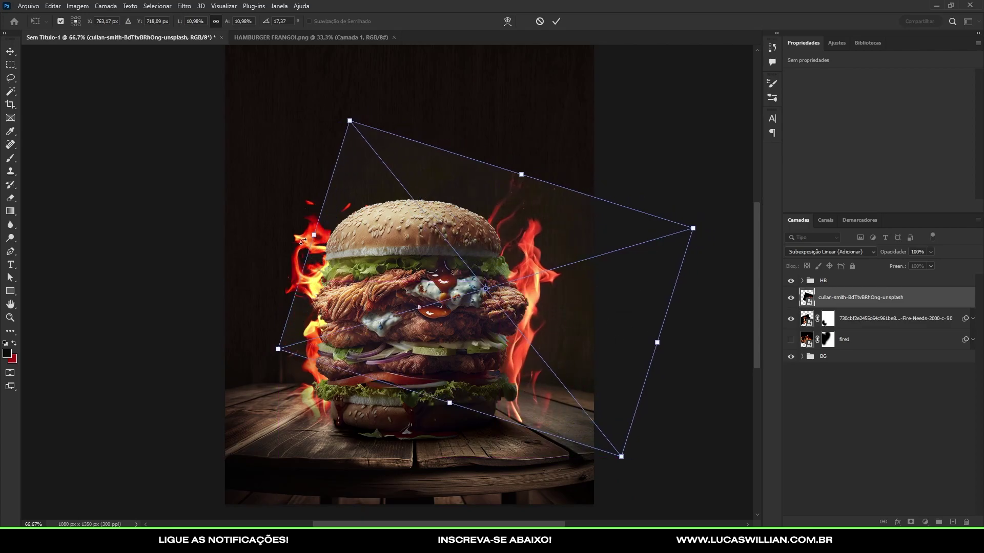
{"action": "right_click", "coordinate": [553, 302]}
{"action": "left_click", "coordinate": [568, 500]}
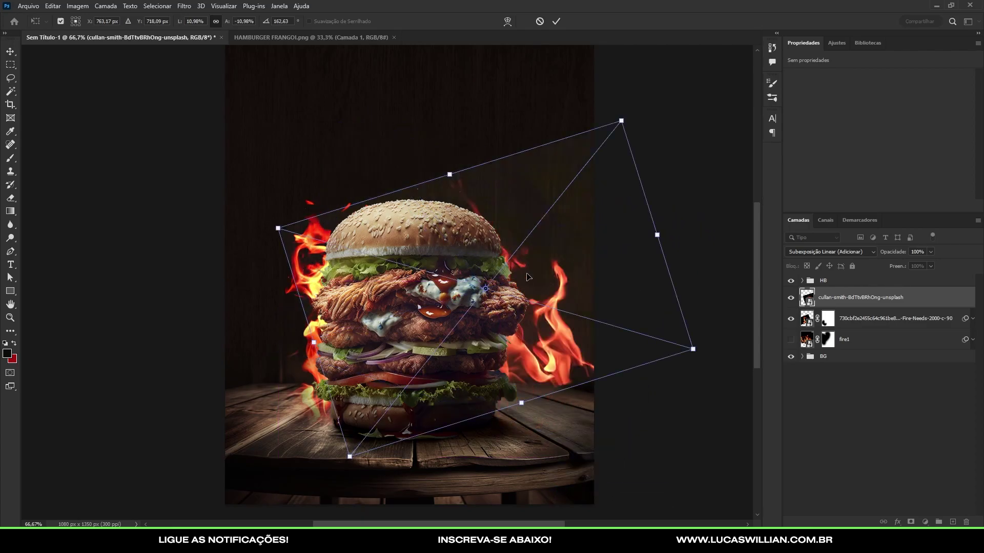
{"action": "right_click", "coordinate": [527, 277]}
{"action": "key", "text": "Escape"}
{"action": "left_click_drag", "start_coordinate": [710, 213], "coordinate": [688, 323]}
{"action": "left_click_drag", "start_coordinate": [551, 343], "coordinate": [547, 335]}
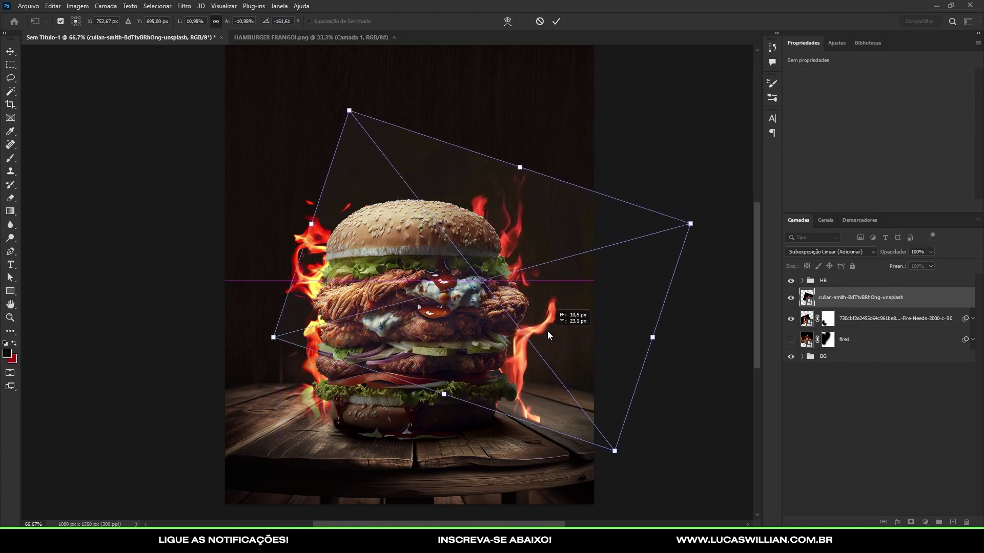
{"action": "left_click_drag", "start_coordinate": [690, 349], "coordinate": [670, 372]}
{"action": "left_click_drag", "start_coordinate": [576, 305], "coordinate": [580, 304]}
{"action": "left_click_drag", "start_coordinate": [666, 379], "coordinate": [656, 405]}
{"action": "left_click_drag", "start_coordinate": [551, 328], "coordinate": [544, 336]}
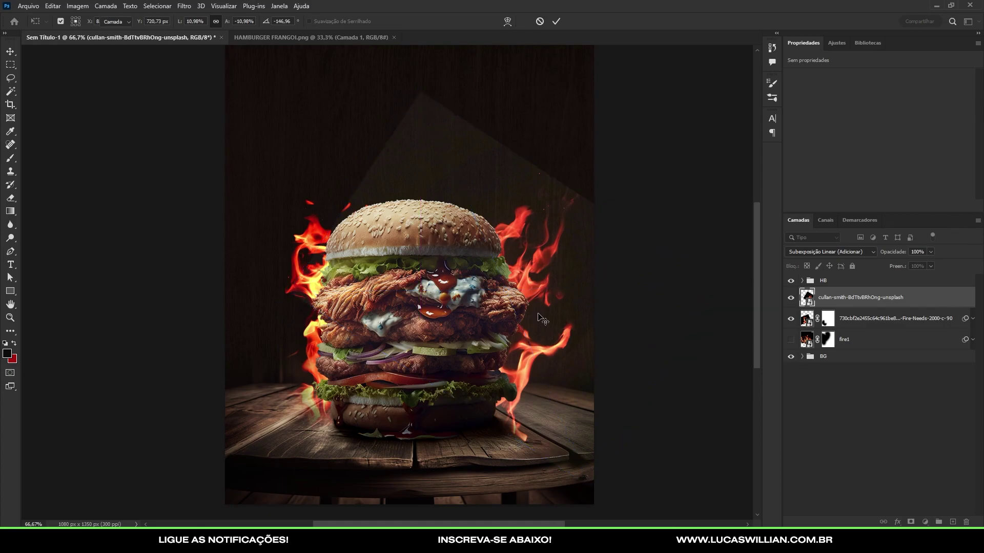
{"action": "key", "text": "Return"}
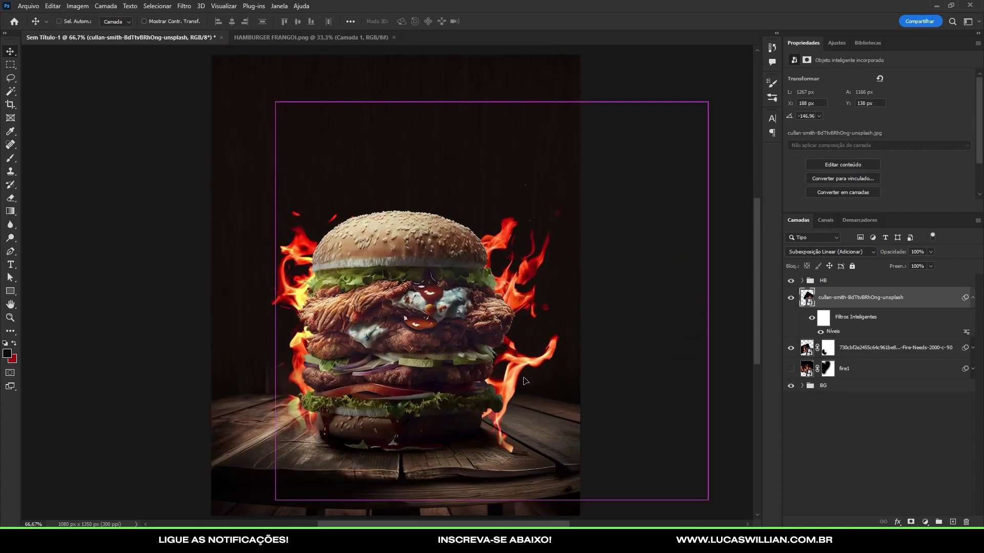
{"action": "left_click_drag", "start_coordinate": [524, 380], "coordinate": [523, 379]}
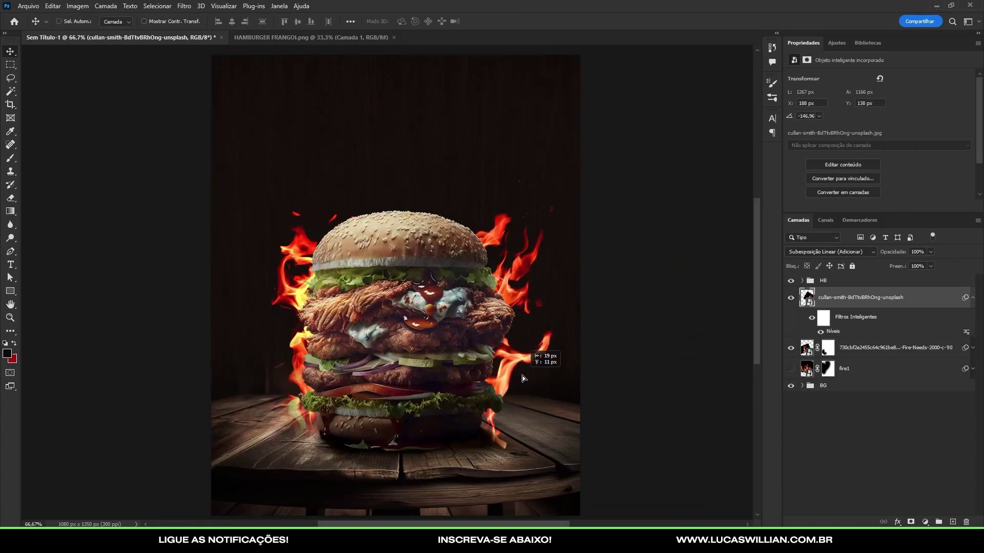
Try brightening the flame midtones with a second Levels, then cancel it.
{"action": "key", "text": "ctrl+l"}
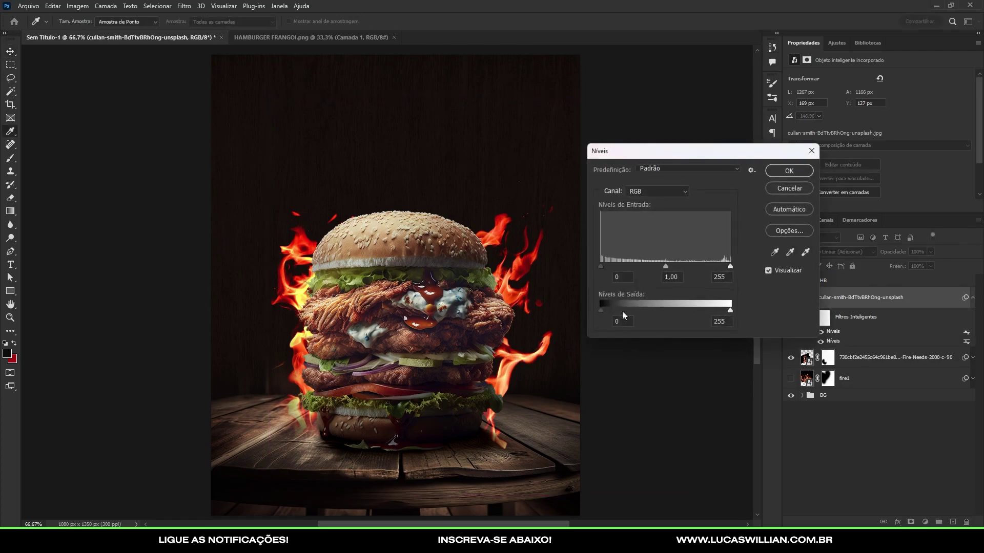
{"action": "left_click_drag", "start_coordinate": [666, 266], "coordinate": [654, 266]}
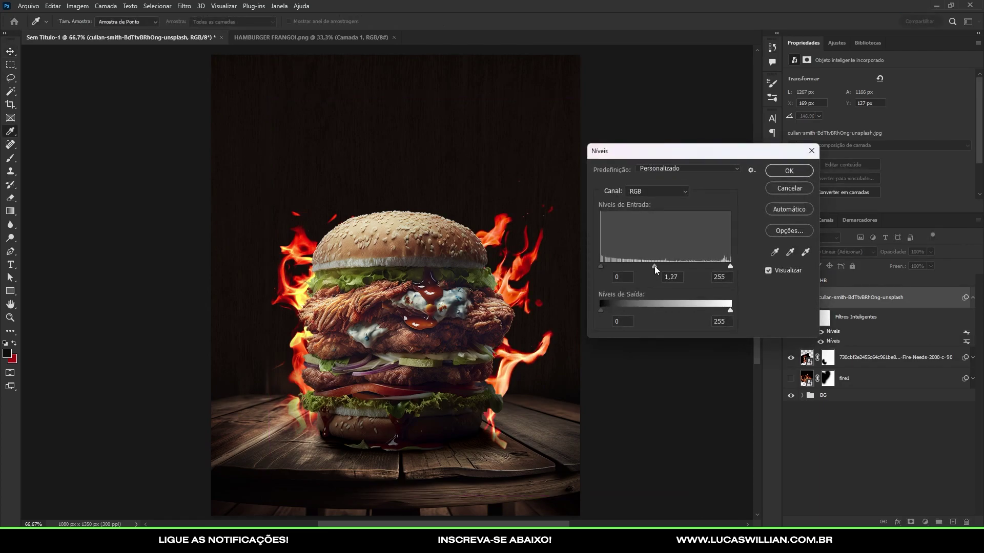
{"action": "left_click", "coordinate": [779, 188]}
Warm the flames with Color Balance, shifting midtones and highlights toward yellow (highlights -41).
{"action": "key", "text": "ctrl+b"}
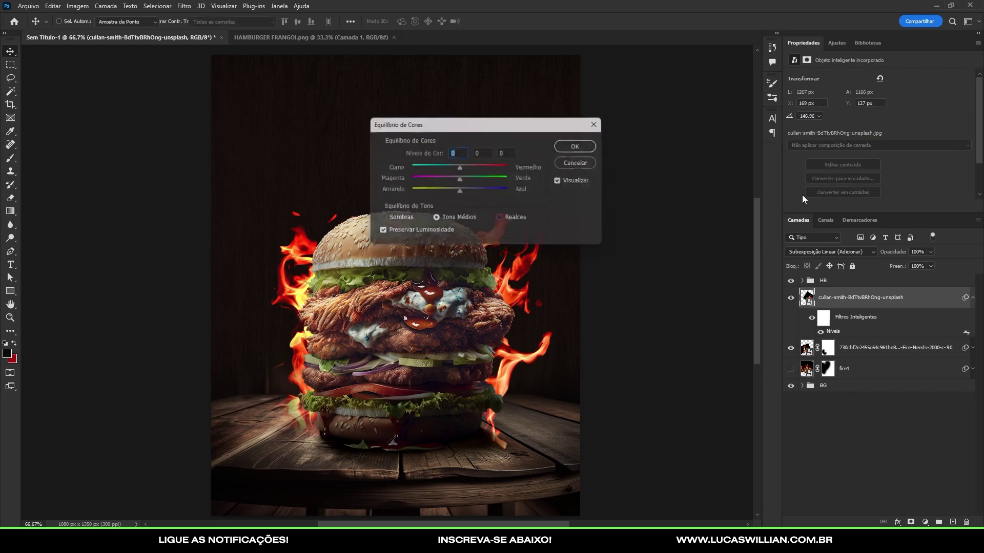
{"action": "left_click_drag", "start_coordinate": [511, 123], "coordinate": [762, 179]}
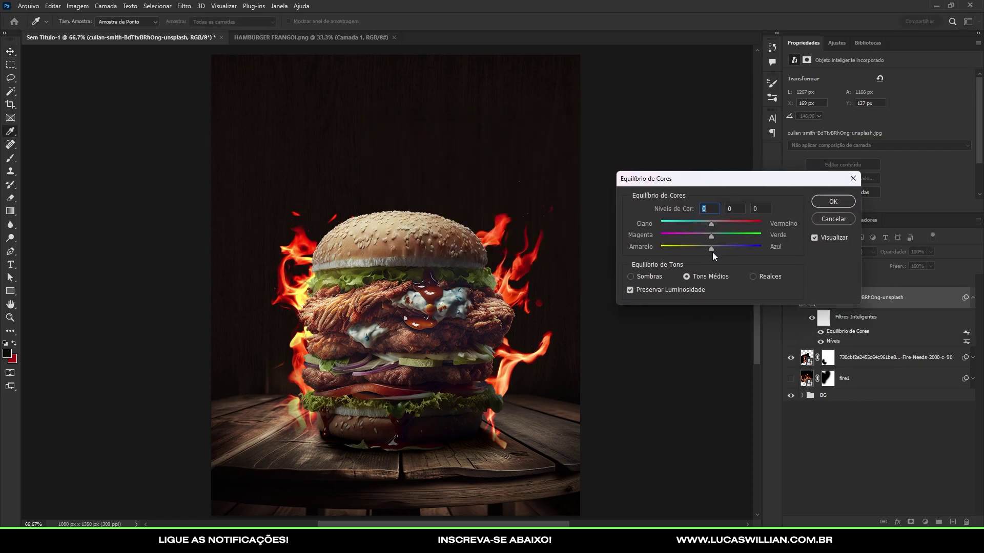
{"action": "left_click_drag", "start_coordinate": [711, 250], "coordinate": [695, 250]}
{"action": "left_click", "coordinate": [753, 276]}
{"action": "left_click_drag", "start_coordinate": [711, 247], "coordinate": [682, 250]}
{"action": "left_click", "coordinate": [833, 202]}
{"action": "key", "text": "v"}
{"action": "scroll", "coordinate": [426, 266], "scroll_direction": "down", "scroll_amount": 3}
{"action": "scroll", "coordinate": [427, 266], "scroll_direction": "up", "scroll_amount": 2}
{"action": "scroll", "coordinate": [426, 266], "scroll_direction": "down", "scroll_amount": 3}
{"action": "scroll", "coordinate": [426, 265], "scroll_direction": "up", "scroll_amount": 5}
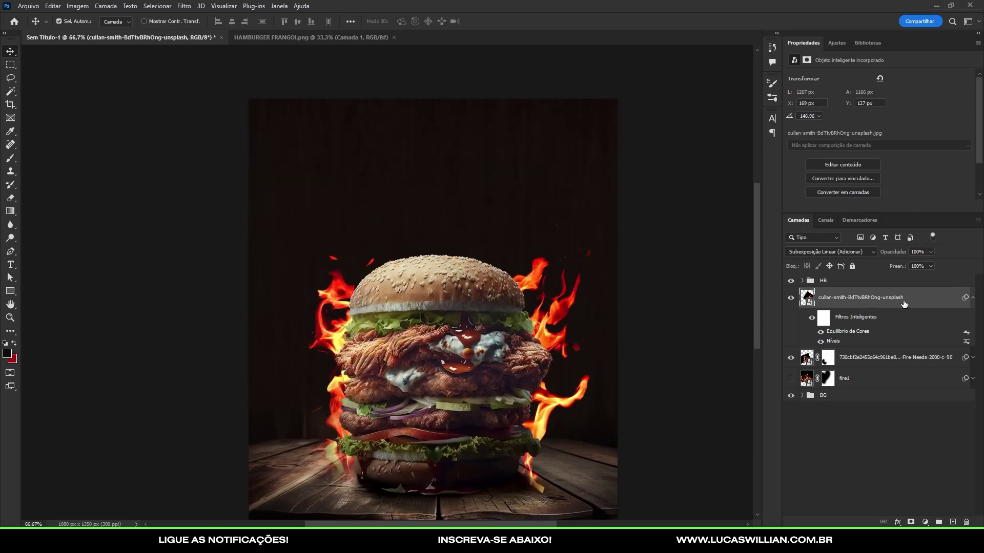
Duplicate the flame layer and rotate the copy about 178°, scaled and placed over the top bun.
{"action": "left_click", "coordinate": [973, 302]}
{"action": "key", "text": "ctrl+j"}
{"action": "key", "text": "ctrl+t"}
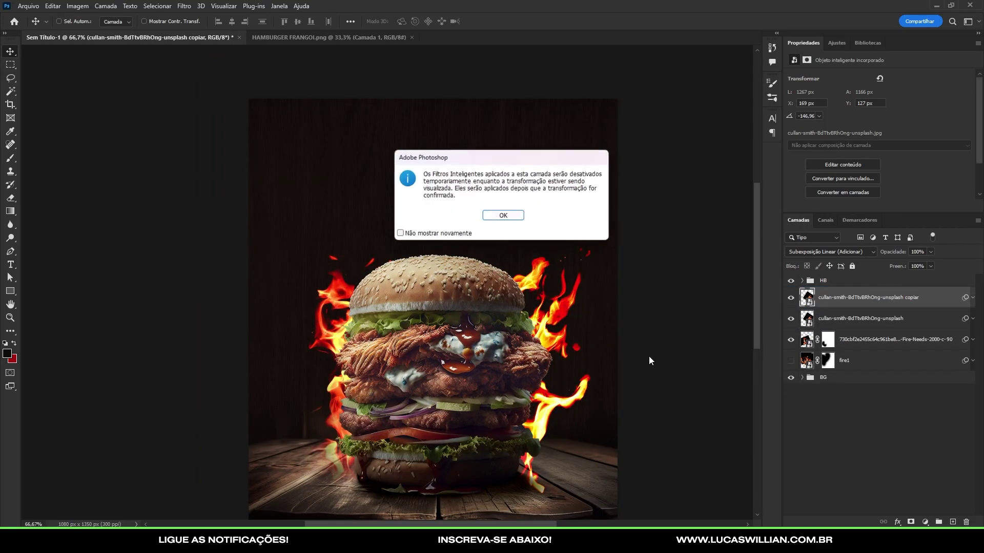
{"action": "left_click", "coordinate": [508, 215]}
{"action": "left_click_drag", "start_coordinate": [639, 329], "coordinate": [642, 150]}
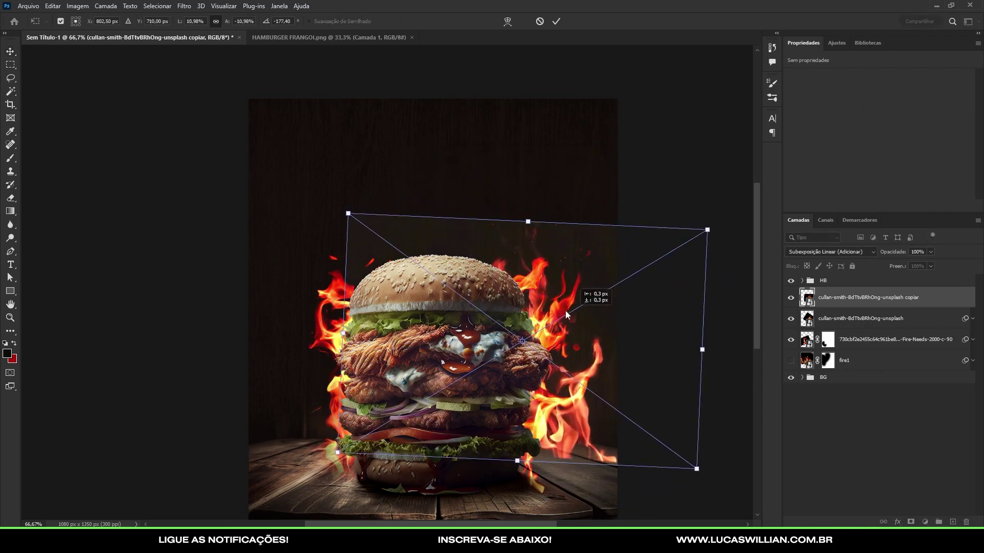
{"action": "mouse_move", "coordinate": [589, 292]}
{"action": "left_mouse_down"}
{"action": "mouse_move", "coordinate": [490, 253]}
{"action": "mouse_move", "coordinate": [490, 239]}
{"action": "left_mouse_up"}
{"action": "left_click_drag", "start_coordinate": [674, 276], "coordinate": [675, 257]}
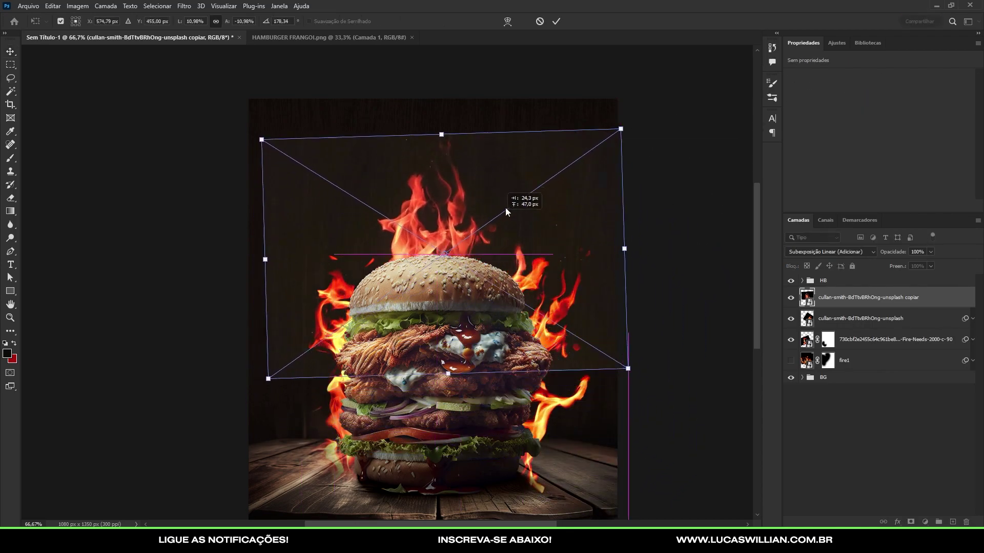
{"action": "mouse_move", "coordinate": [506, 207]}
{"action": "left_mouse_down"}
{"action": "mouse_move", "coordinate": [460, 146]}
{"action": "mouse_move", "coordinate": [492, 279]}
{"action": "left_mouse_up"}
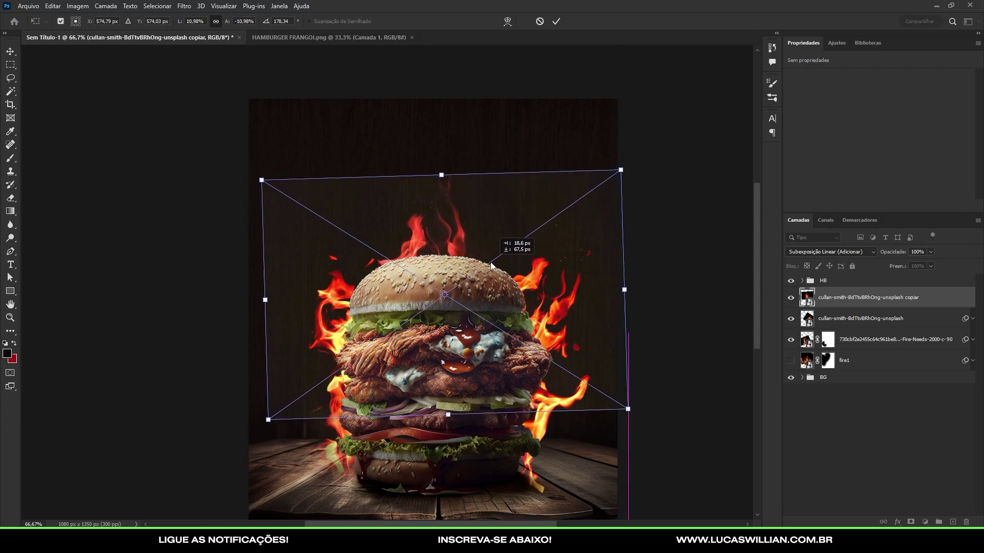
{"action": "mouse_move", "coordinate": [474, 232]}
{"action": "left_mouse_down"}
{"action": "mouse_move", "coordinate": [481, 259]}
{"action": "mouse_move", "coordinate": [501, 247]}
{"action": "left_mouse_up"}
{"action": "mouse_move", "coordinate": [632, 391]}
{"action": "left_mouse_down"}
{"action": "mouse_move", "coordinate": [709, 436]}
{"action": "mouse_move", "coordinate": [681, 418]}
{"action": "left_mouse_up"}
{"action": "left_click_drag", "start_coordinate": [546, 269], "coordinate": [551, 305]}
{"action": "key", "text": "Return"}
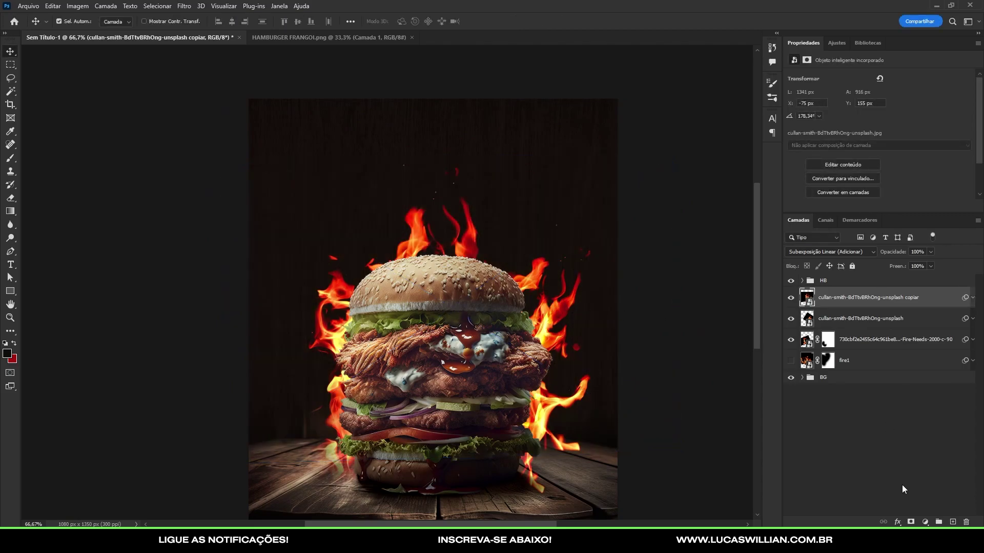
Mask the flame copy and paint out the flames right of the burger.
{"action": "left_click", "coordinate": [911, 523]}
{"action": "key", "text": "b"}
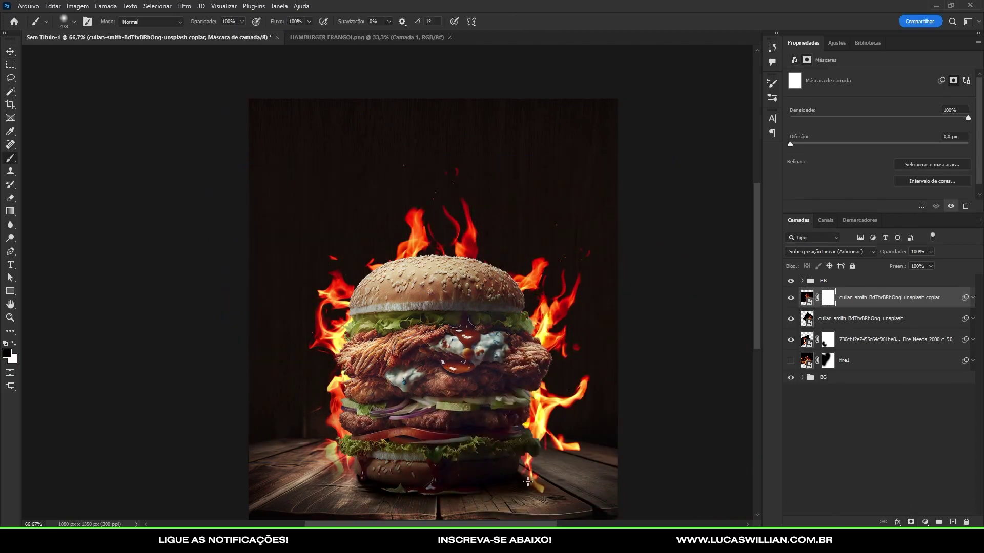
{"action": "left_click_drag", "start_coordinate": [538, 421], "coordinate": [573, 313]}
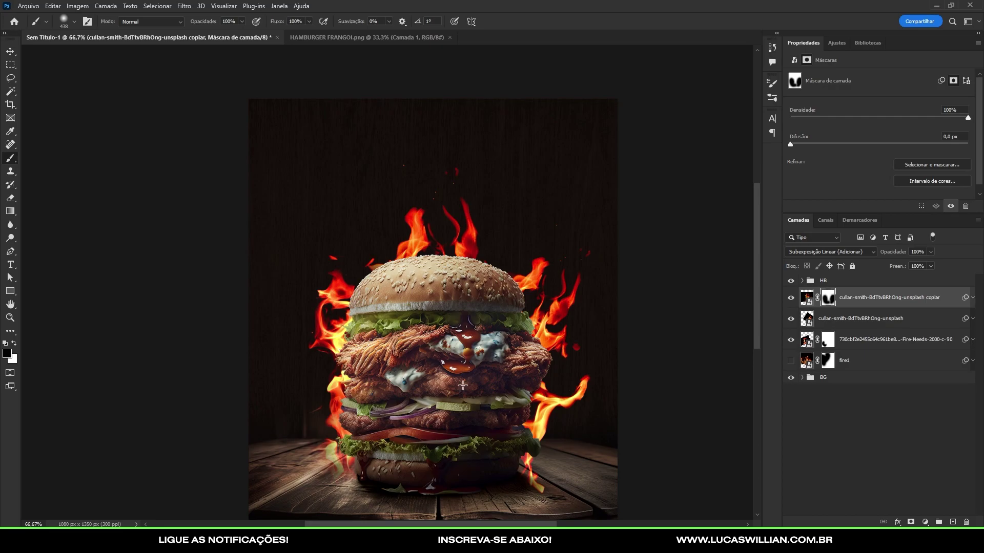
{"action": "key", "text": "v"}
{"action": "left_click", "coordinate": [845, 343]}
Enlarge the second fire layer, Fire-Needs, to about 118%.
{"action": "key", "text": "ctrl+t"}
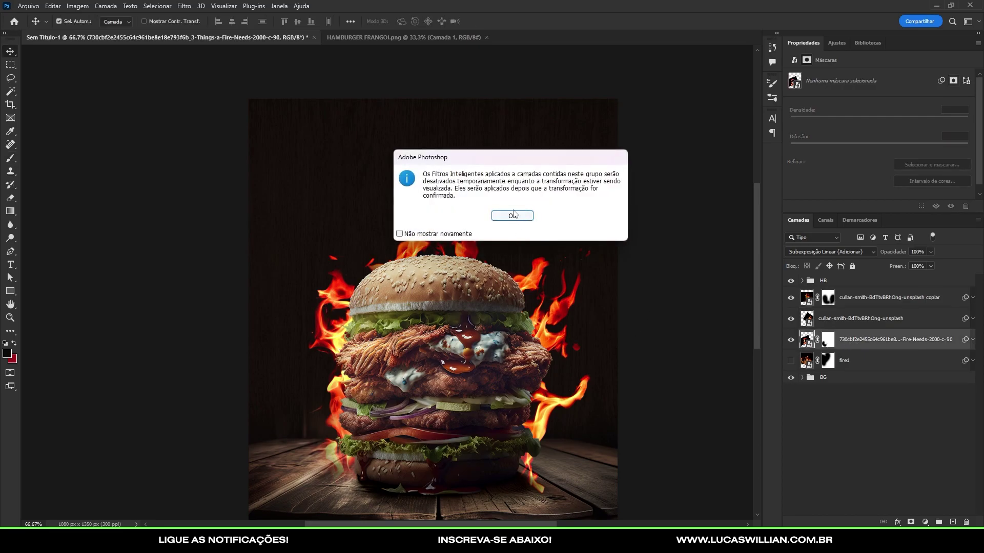
{"action": "left_click", "coordinate": [513, 214]}
{"action": "key", "text": "ctrl+minus"}
{"action": "left_click_drag", "start_coordinate": [501, 211], "coordinate": [528, 183]}
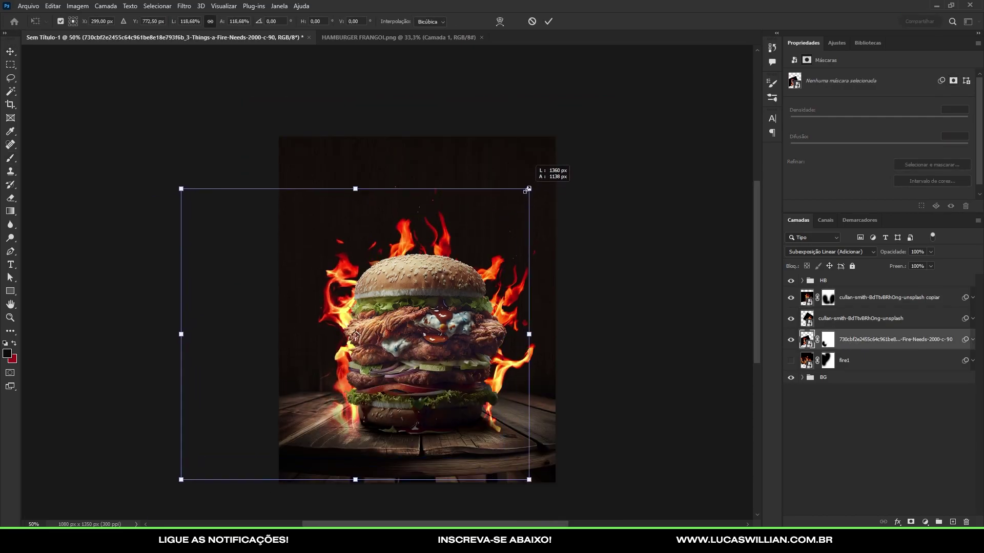
{"action": "key", "text": "Return"}
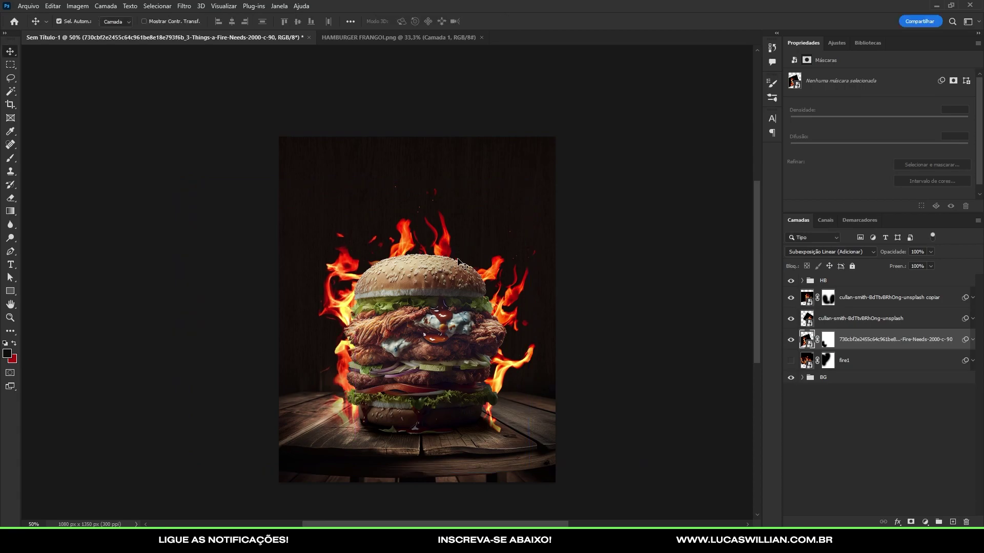
{"action": "scroll", "coordinate": [487, 258], "scroll_direction": "down", "scroll_amount": 3}
{"action": "scroll", "coordinate": [487, 257], "scroll_direction": "up", "scroll_amount": 4}
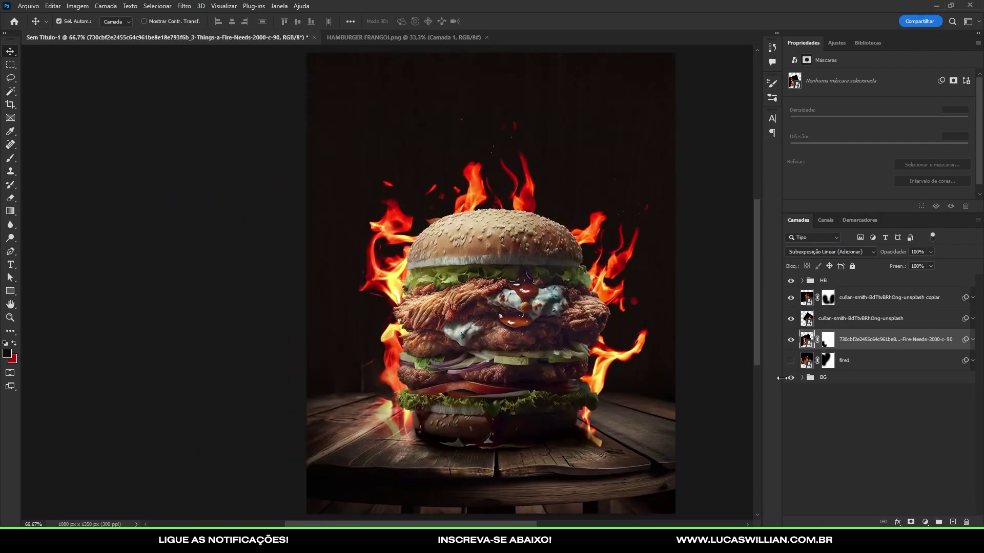
Paint the Fire-Needs mask black to hide part of the lower-left flame.
{"action": "left_click", "coordinate": [829, 339]}
{"action": "key", "text": "b"}
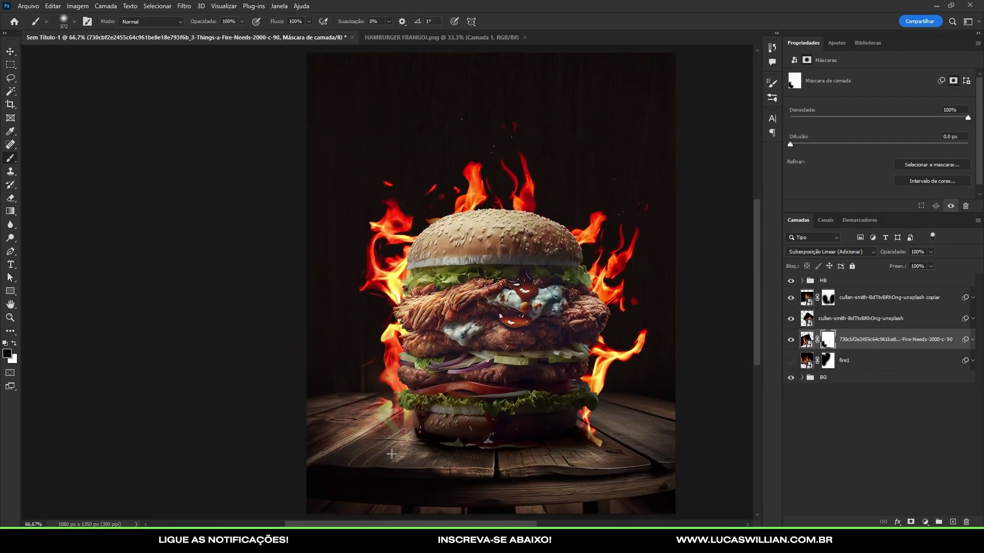
{"action": "mouse_move", "coordinate": [399, 410]}
{"action": "left_mouse_down"}
{"action": "mouse_move", "coordinate": [377, 438]}
{"action": "mouse_move", "coordinate": [431, 446]}
{"action": "left_mouse_up"}
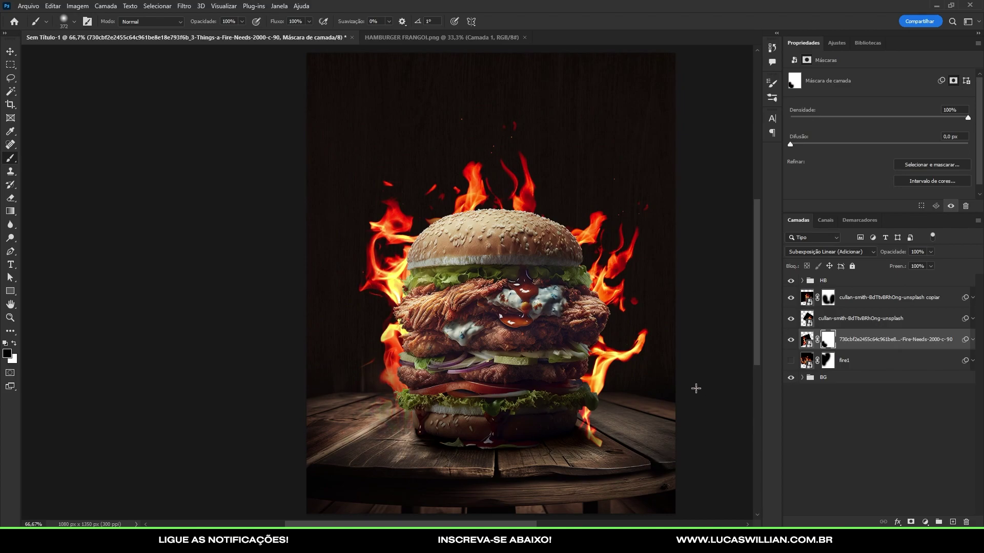
{"action": "key", "text": "v"}
{"action": "left_click", "coordinate": [791, 299]}
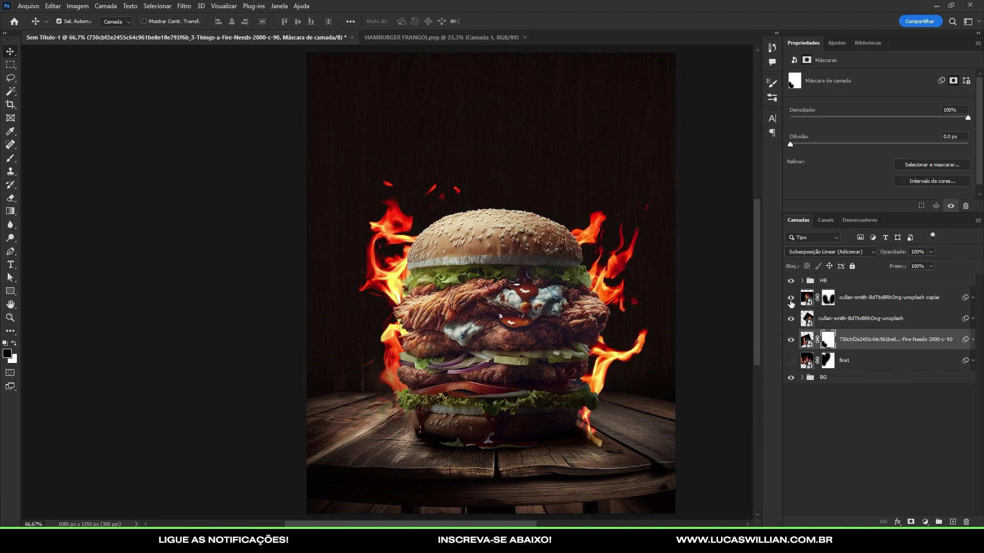
{"action": "left_click", "coordinate": [791, 297]}
Add a mask to the original flame layer and brush out the lower-right flames.
{"action": "left_click", "coordinate": [861, 318]}
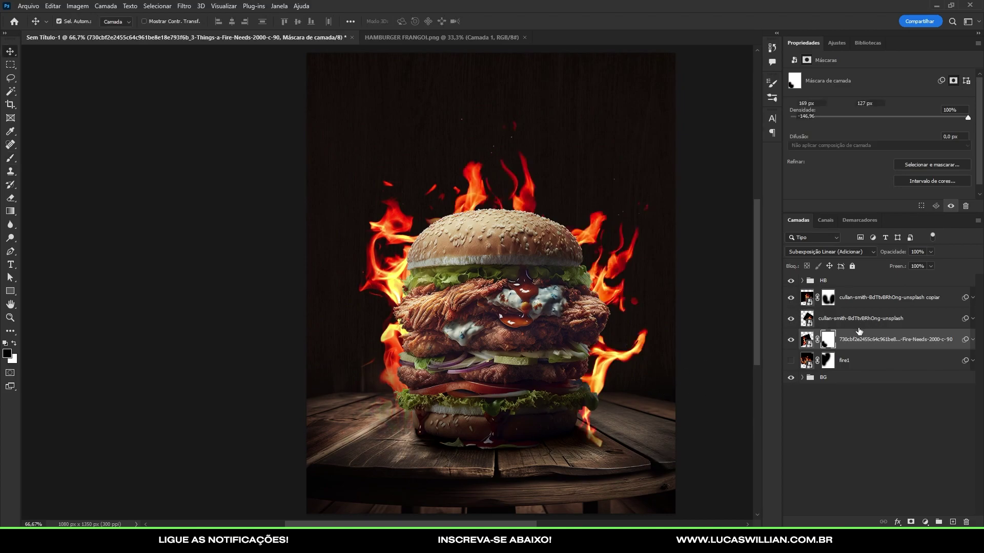
{"action": "left_click", "coordinate": [910, 522]}
{"action": "key", "text": "b"}
{"action": "left_click_drag", "start_coordinate": [625, 465], "coordinate": [595, 461]}
{"action": "scroll", "coordinate": [434, 355], "scroll_direction": "down", "scroll_amount": 2}
{"action": "scroll", "coordinate": [434, 354], "scroll_direction": "up", "scroll_amount": 4}
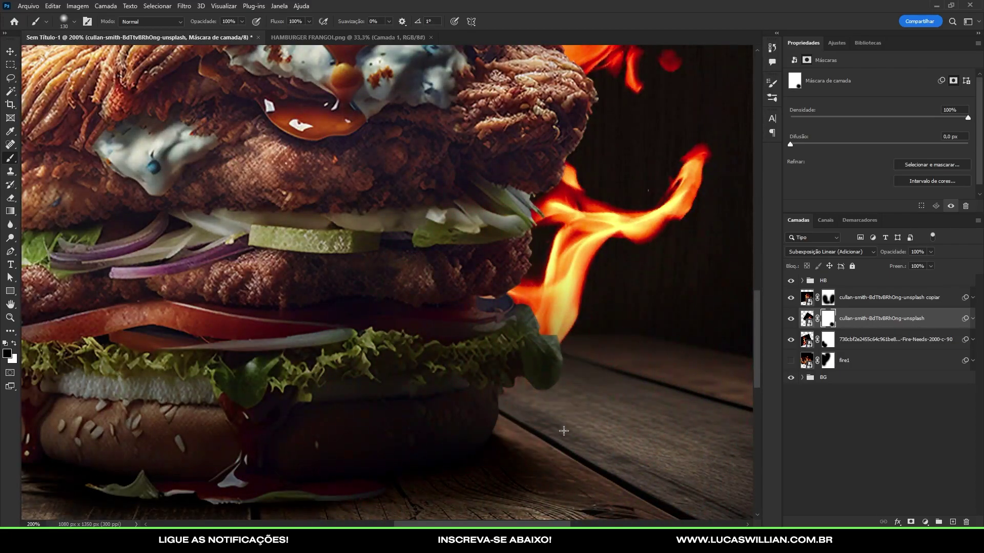
{"action": "scroll", "coordinate": [563, 431], "scroll_direction": "down", "scroll_amount": 3}
{"action": "key", "text": "v"}
{"action": "scroll", "coordinate": [502, 331], "scroll_direction": "down", "scroll_amount": 2}
{"action": "scroll", "coordinate": [503, 331], "scroll_direction": "up", "scroll_amount": 2}
{"action": "scroll", "coordinate": [535, 271], "scroll_direction": "up", "scroll_amount": 1}
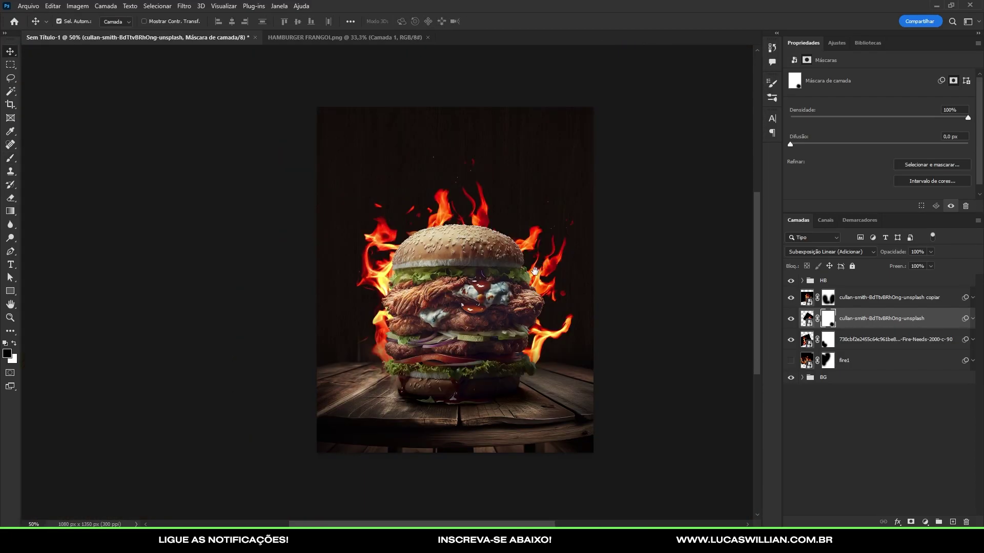
{"action": "scroll", "coordinate": [528, 332], "scroll_direction": "up", "scroll_amount": 1}
{"action": "left_click_drag", "start_coordinate": [491, 212], "coordinate": [498, 169]}
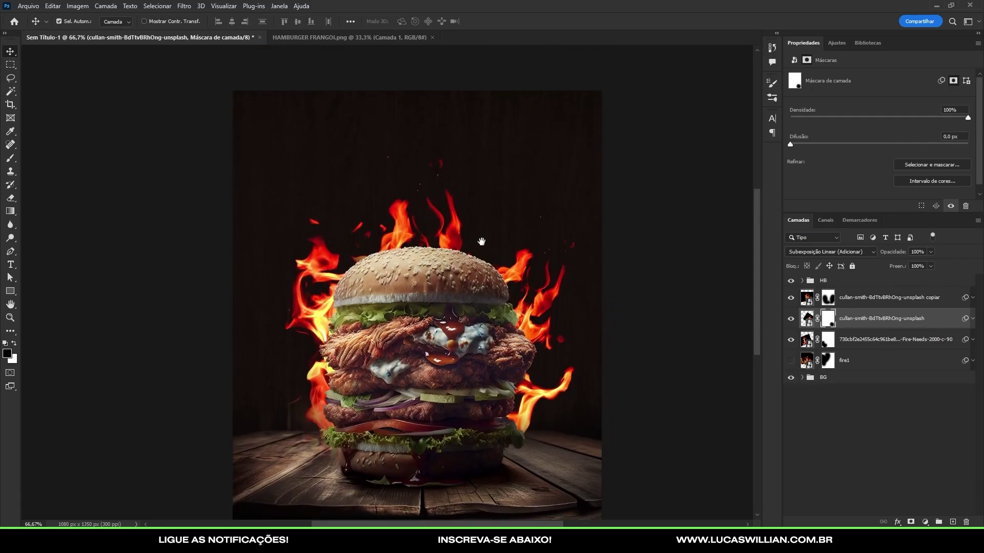
{"action": "scroll", "coordinate": [459, 196], "scroll_direction": "up", "scroll_amount": 1}
Group the four fire layers into a group named FIRE.
{"action": "left_click", "coordinate": [871, 297]}
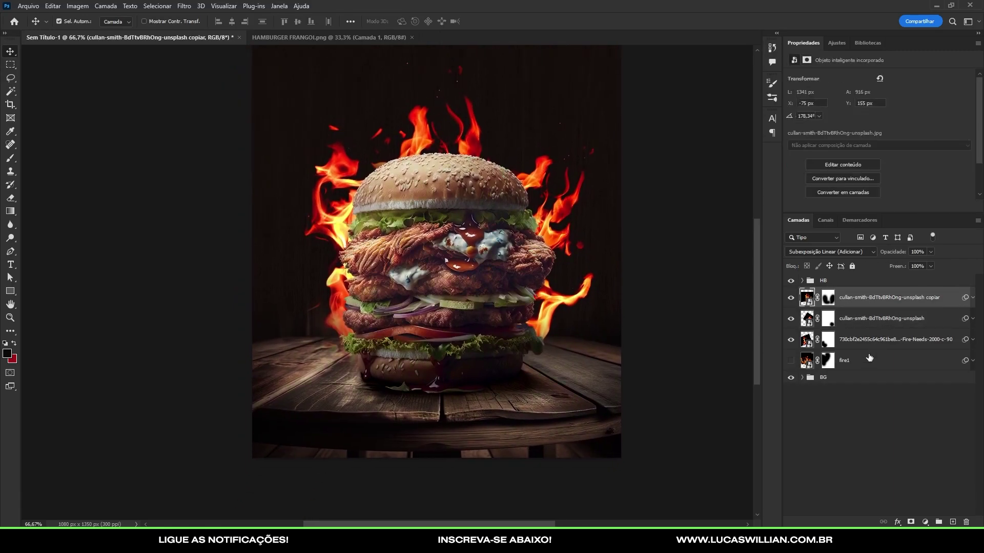
{"action": "left_click", "coordinate": [865, 360], "text": "shift"}
{"action": "key", "text": "ctrl+g"}
{"action": "double_click", "coordinate": [831, 294]}
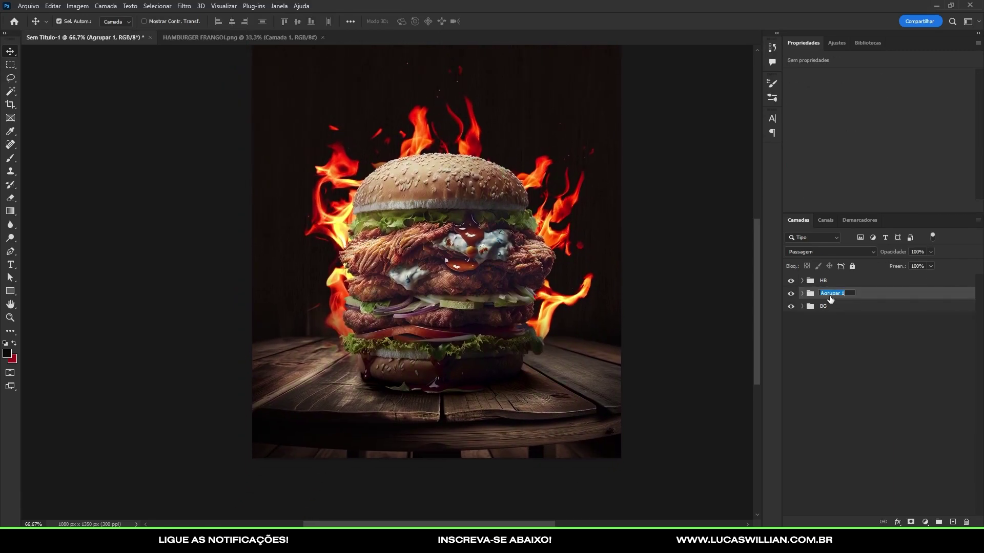
{"action": "type", "text": "FIRE"}
{"action": "key", "text": "Return"}
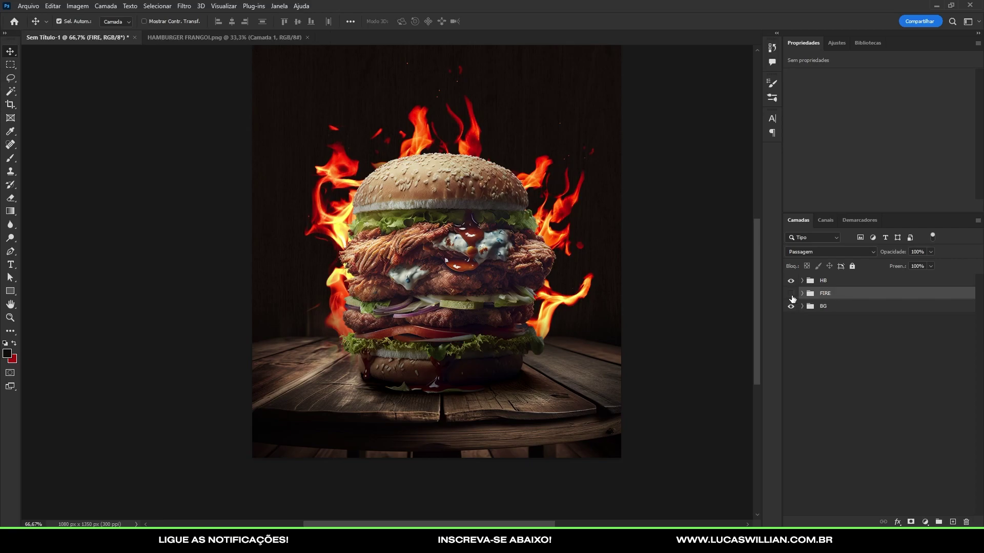
{"action": "left_click", "coordinate": [791, 294]}
Inside HB, group Camada 1 and its copy, masked to the burger's outline.
{"action": "left_click", "coordinate": [806, 282]}
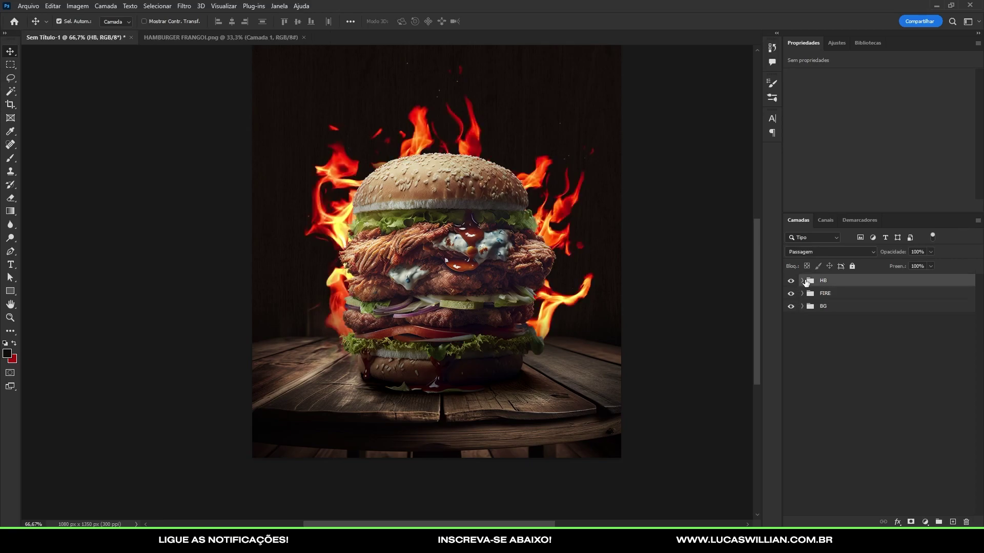
{"action": "double_click", "coordinate": [803, 282]}
{"action": "left_click", "coordinate": [948, 237]}
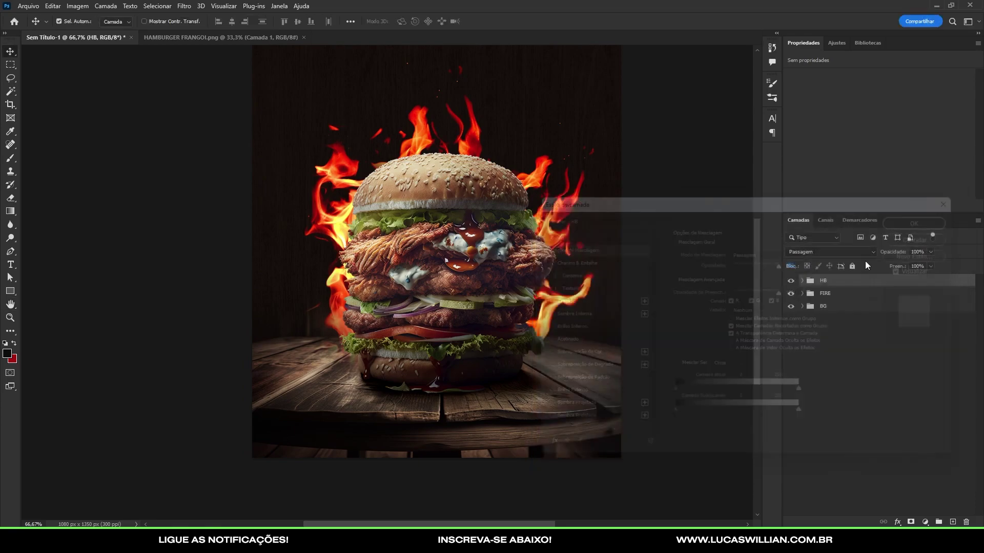
{"action": "left_click", "coordinate": [801, 280]}
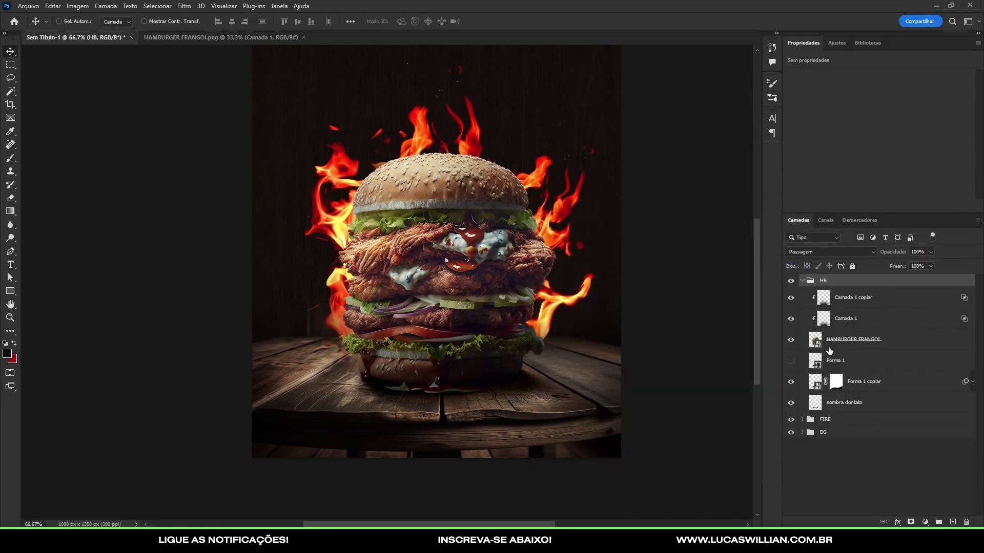
{"action": "key", "text": "ctrl"}
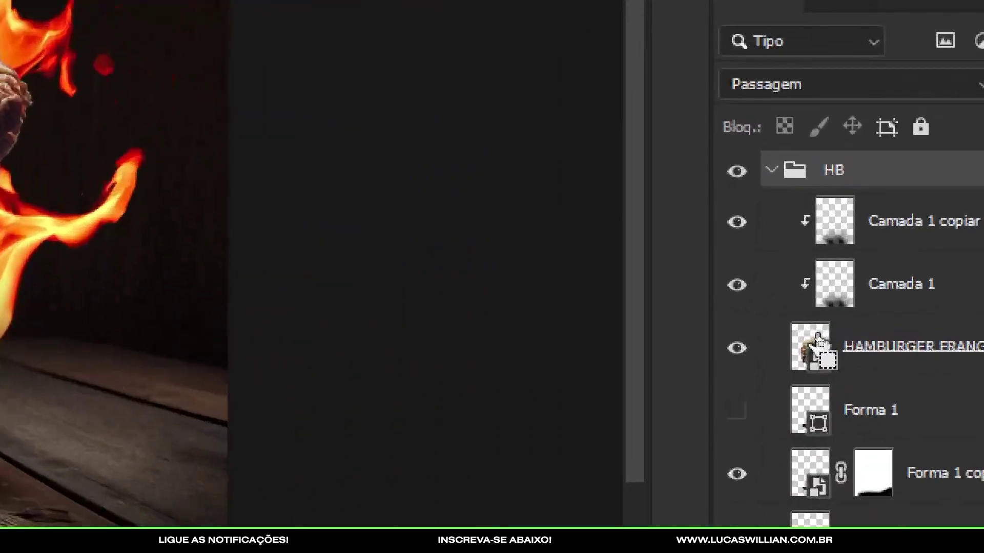
{"action": "left_click", "coordinate": [815, 339], "text": "ctrl"}
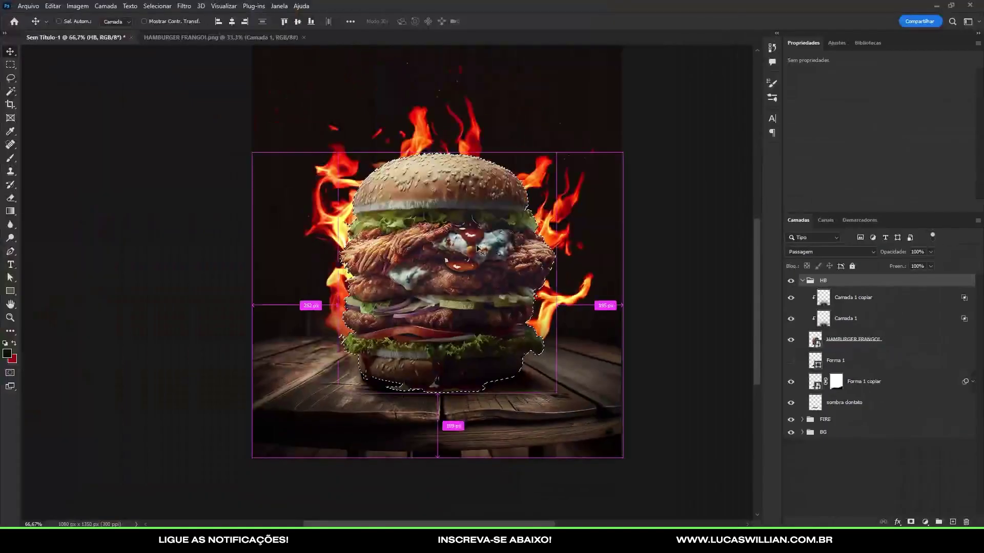
{"action": "left_click", "coordinate": [922, 298]}
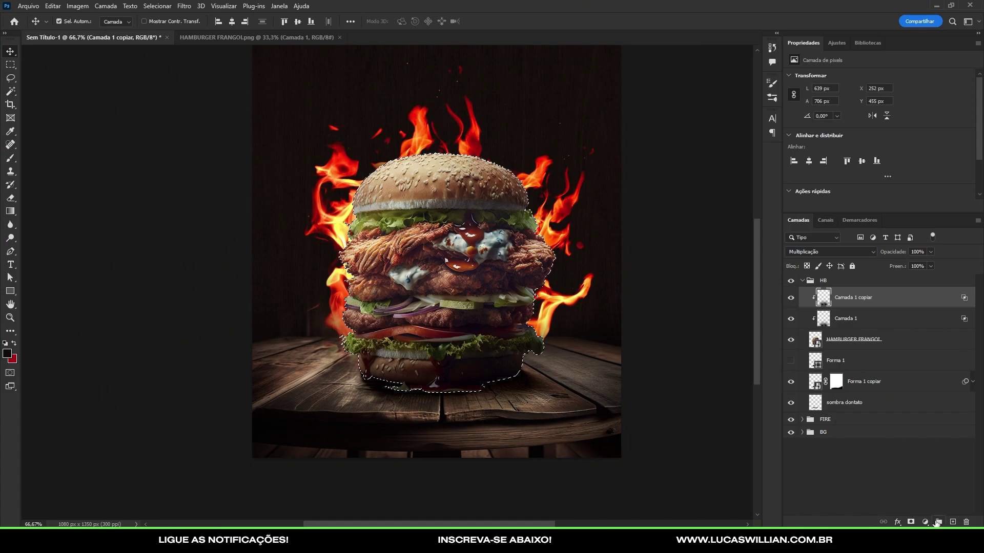
{"action": "left_click", "coordinate": [938, 522]}
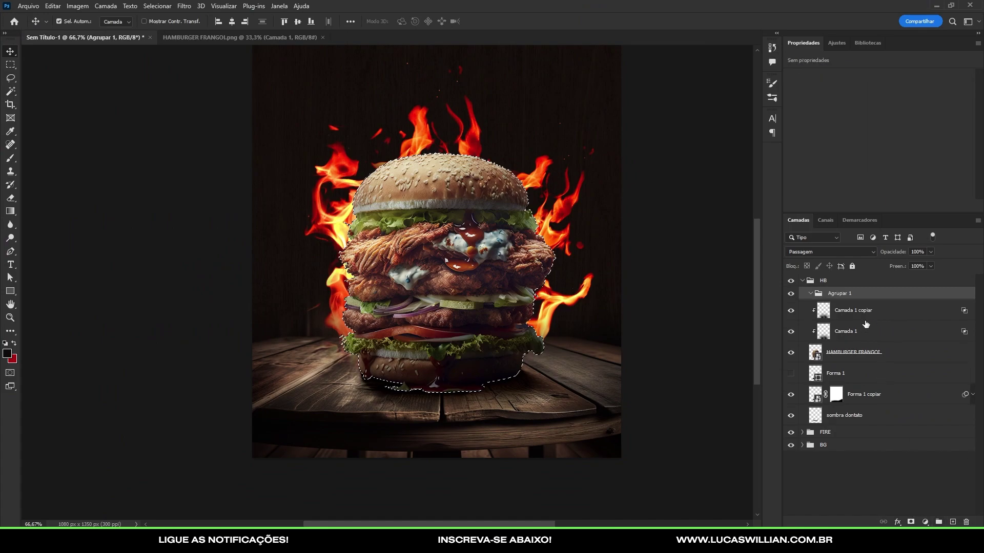
{"action": "left_click", "coordinate": [910, 522]}
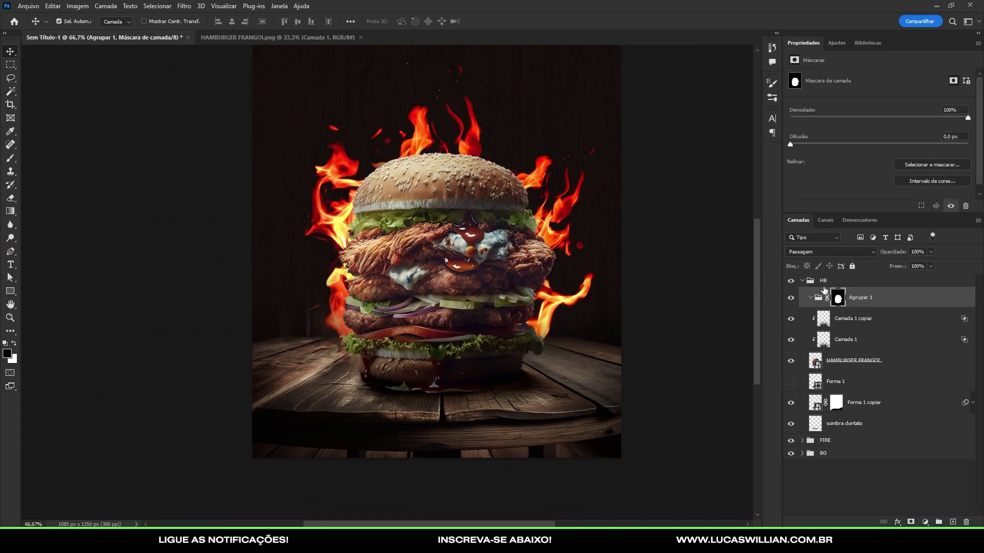
{"action": "key", "text": "b"}
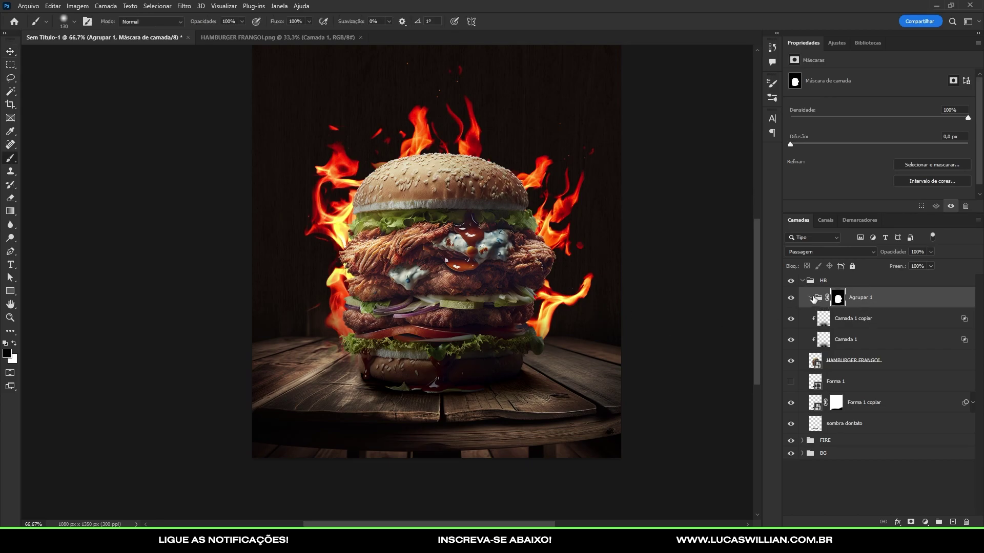
{"action": "left_click", "coordinate": [828, 42]}
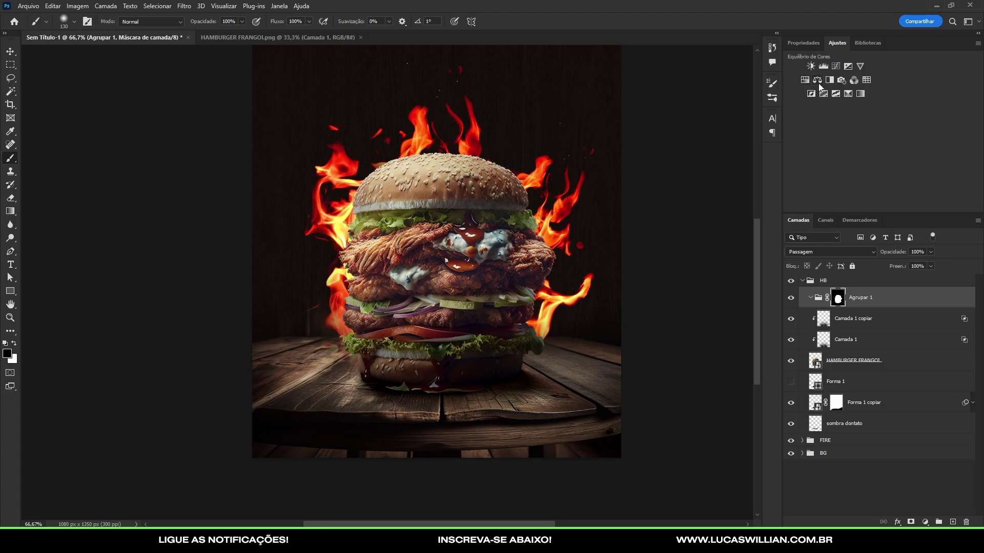
Add a Color Balance layer pushing Midtones and Highlights toward red and yellow.
{"action": "left_click", "coordinate": [818, 81]}
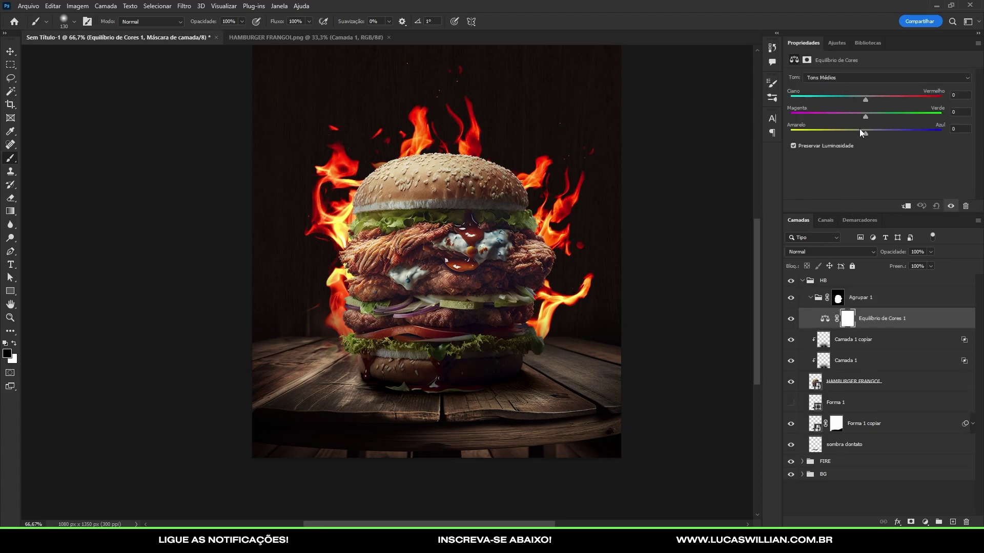
{"action": "left_click_drag", "start_coordinate": [865, 133], "coordinate": [790, 132]}
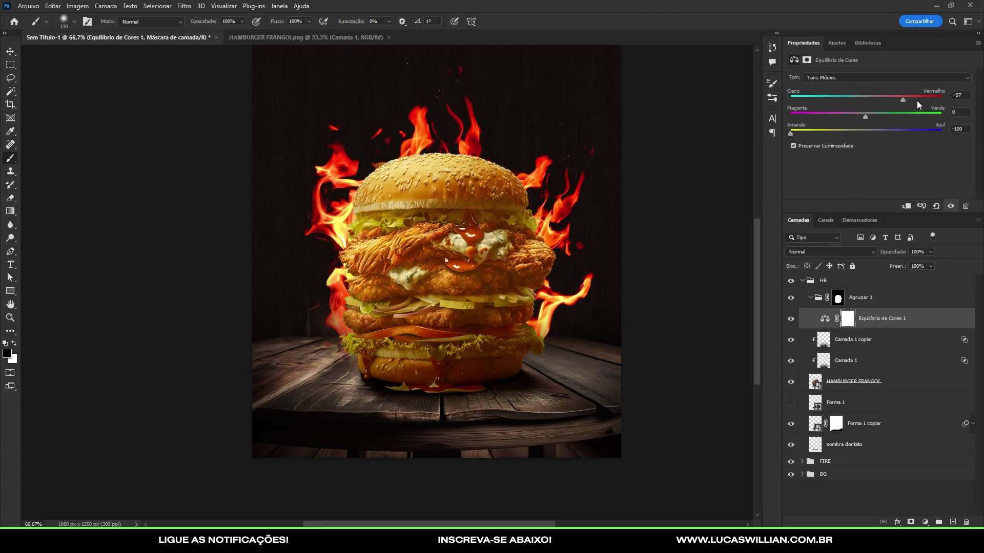
{"action": "left_click", "coordinate": [820, 77]}
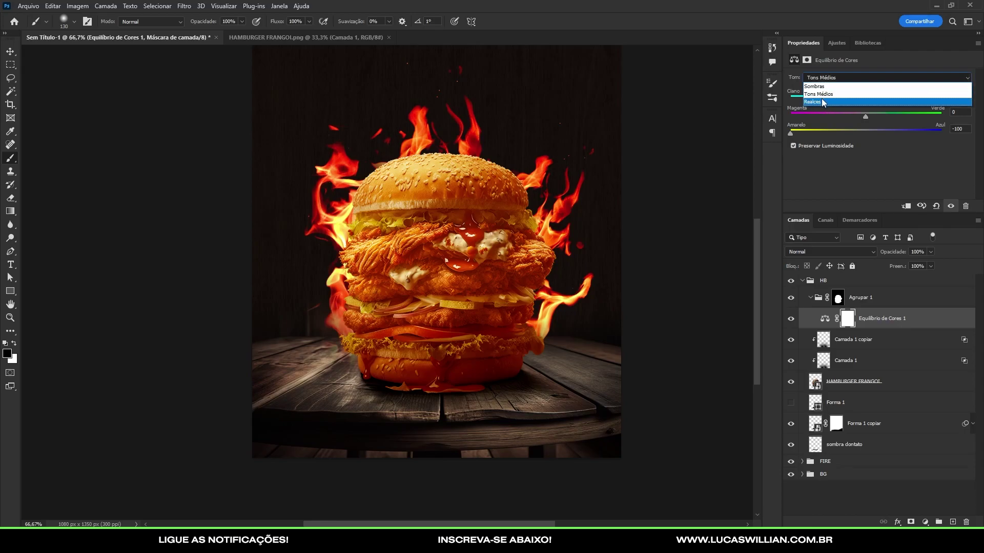
{"action": "left_click", "coordinate": [824, 102]}
{"action": "left_click_drag", "start_coordinate": [837, 130], "coordinate": [810, 134]}
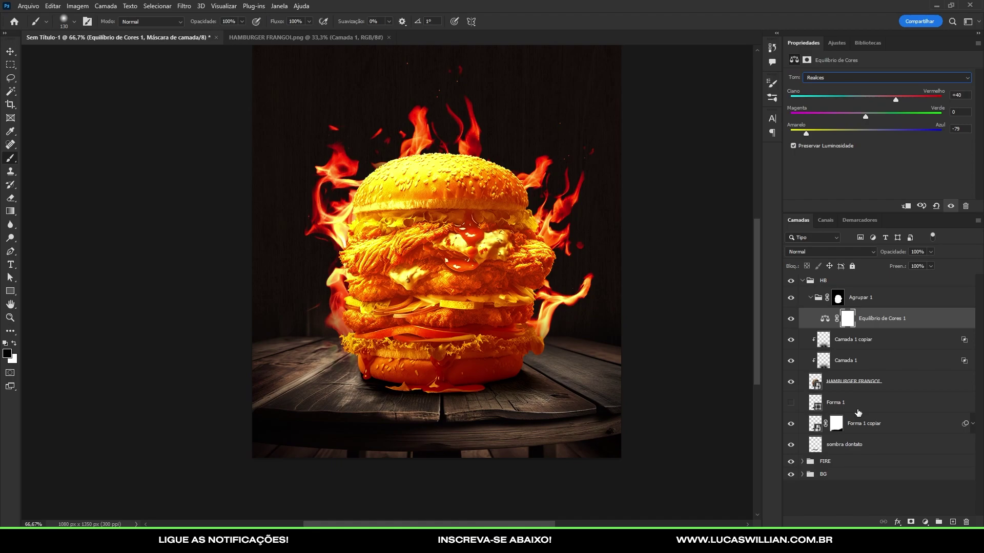
Invert the Color Balance mask and reveal warmth along the lettuce and flame edges.
{"action": "left_click", "coordinate": [848, 320]}
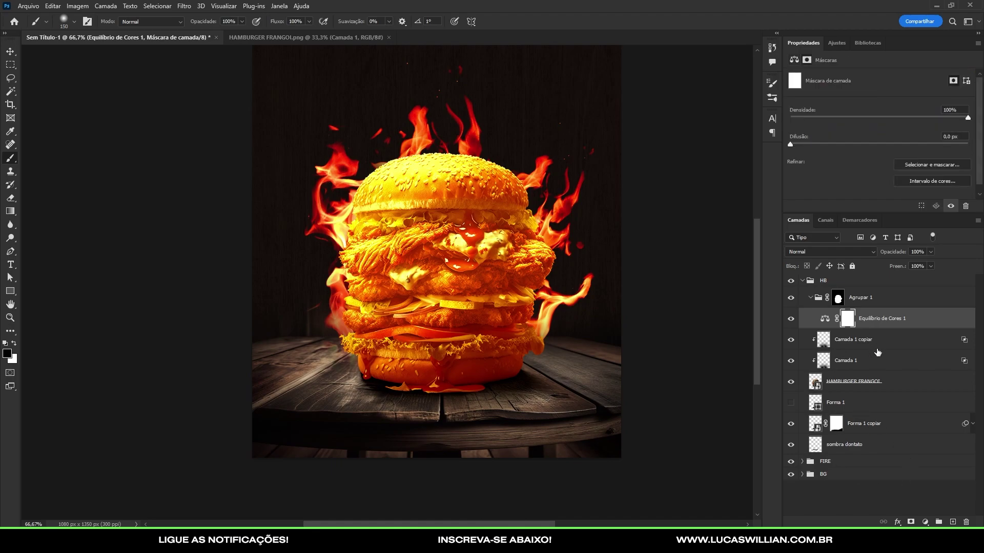
{"action": "key", "text": "ctrl+i"}
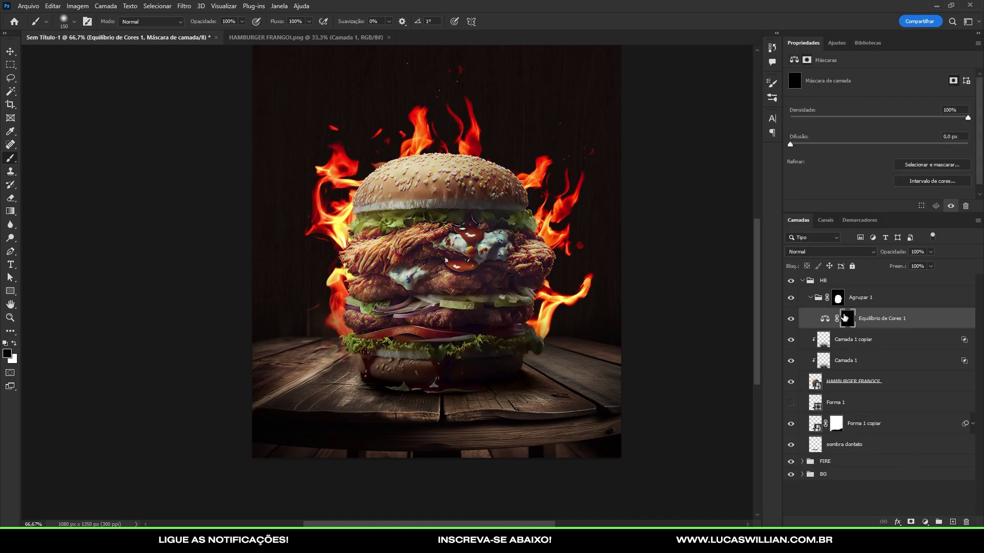
{"action": "scroll", "coordinate": [555, 291], "scroll_direction": "up", "scroll_amount": 1}
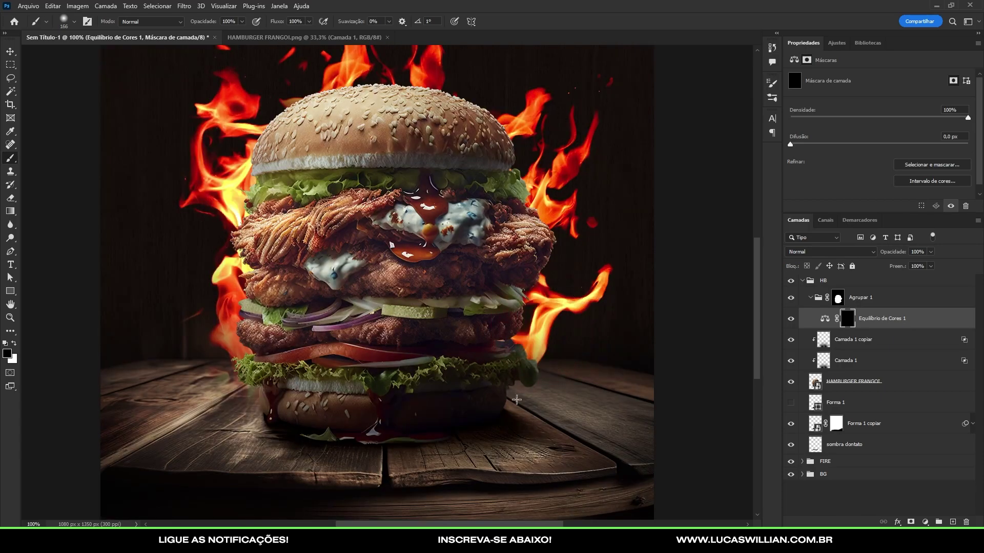
{"action": "key", "text": "x"}
{"action": "mouse_move", "coordinate": [546, 380]}
{"action": "left_mouse_down"}
{"action": "mouse_move", "coordinate": [564, 357]}
{"action": "mouse_move", "coordinate": [545, 405]}
{"action": "left_mouse_up"}
{"action": "key", "text": "ctrl+z"}
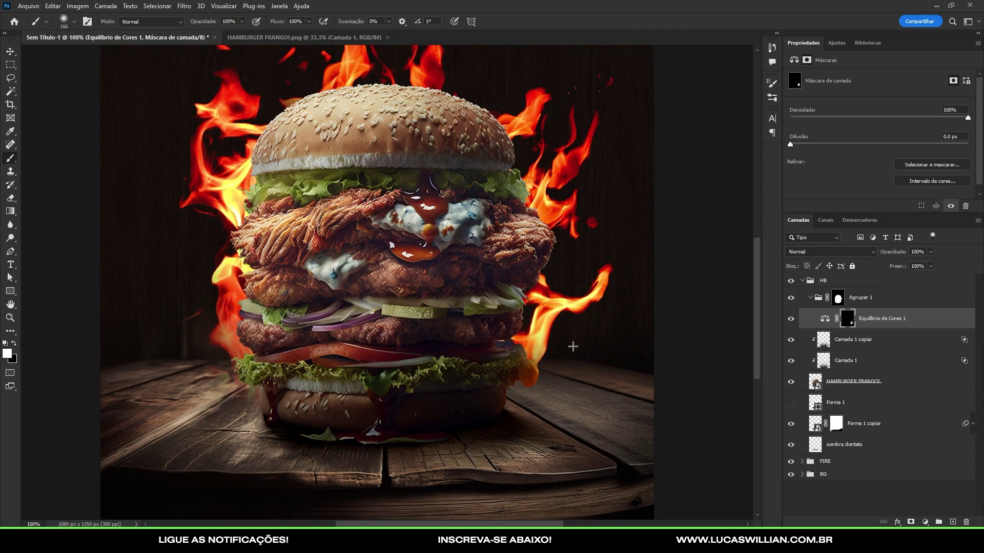
{"action": "left_click_drag", "start_coordinate": [561, 346], "coordinate": [564, 310]}
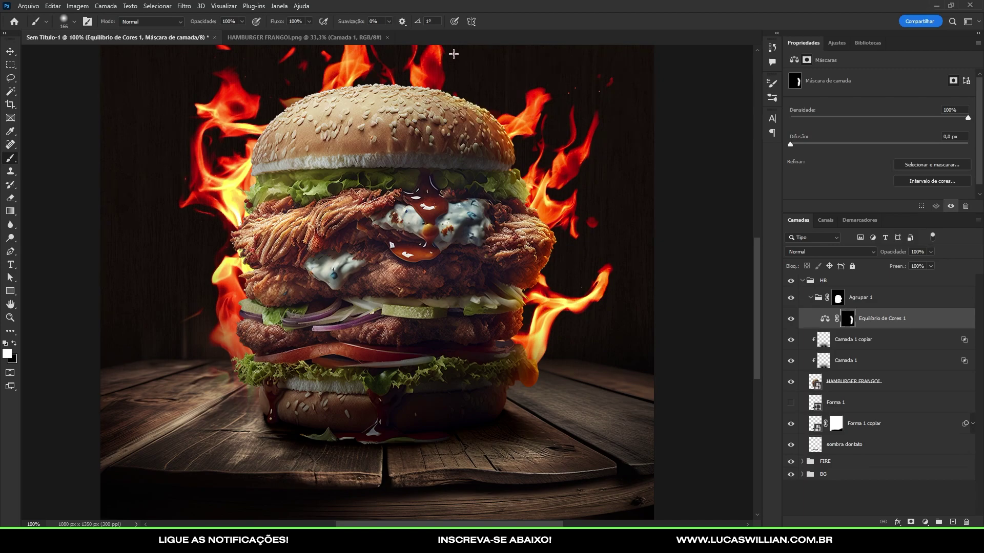
{"action": "left_click_drag", "start_coordinate": [459, 74], "coordinate": [441, 60]}
{"action": "key", "text": "ctrl+z"}
{"action": "scroll", "coordinate": [548, 200], "scroll_direction": "down", "scroll_amount": 2}
{"action": "scroll", "coordinate": [556, 341], "scroll_direction": "up", "scroll_amount": 3}
{"action": "key", "text": "x"}
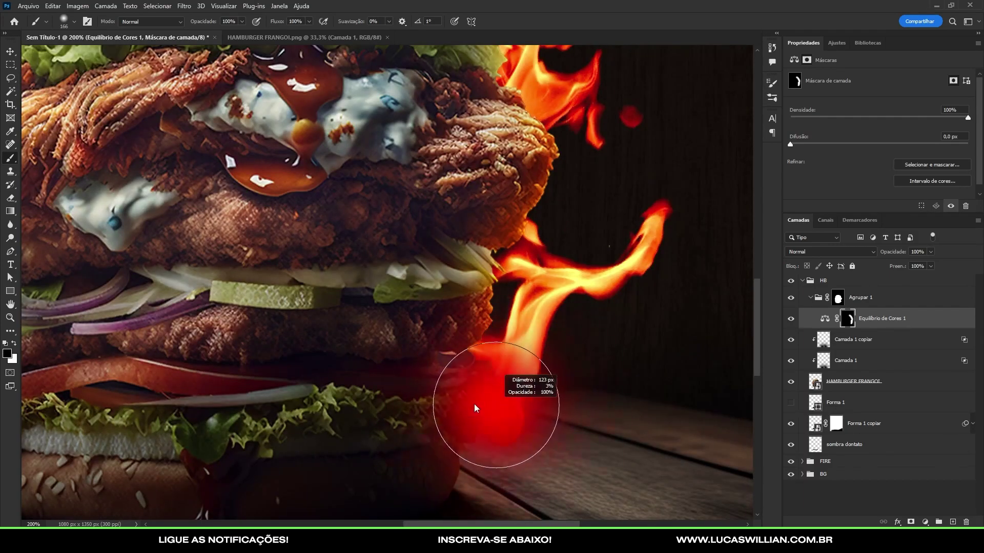
{"action": "left_click_drag", "start_coordinate": [493, 406], "coordinate": [489, 415]}
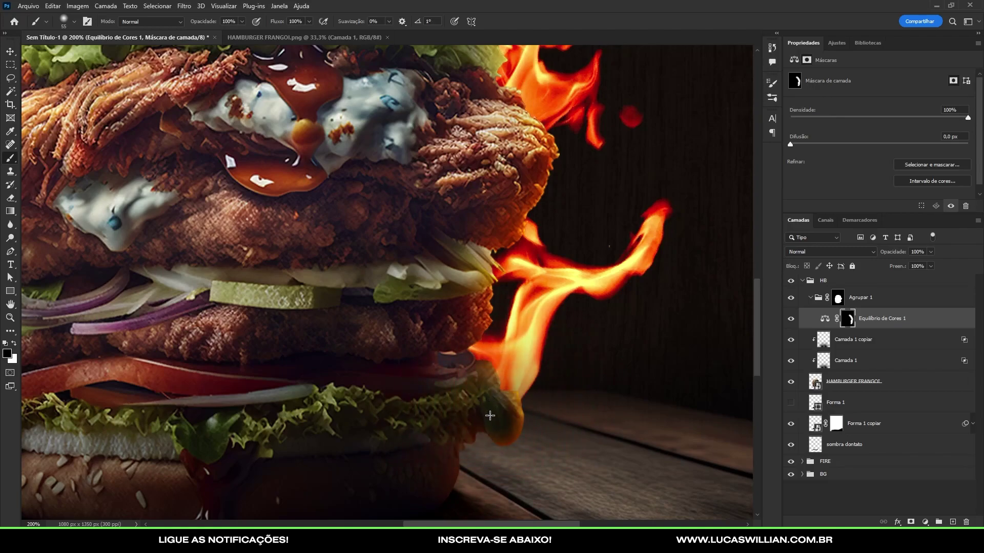
{"action": "scroll", "coordinate": [501, 417], "scroll_direction": "down", "scroll_amount": 3}
{"action": "scroll", "coordinate": [518, 287], "scroll_direction": "up", "scroll_amount": 2}
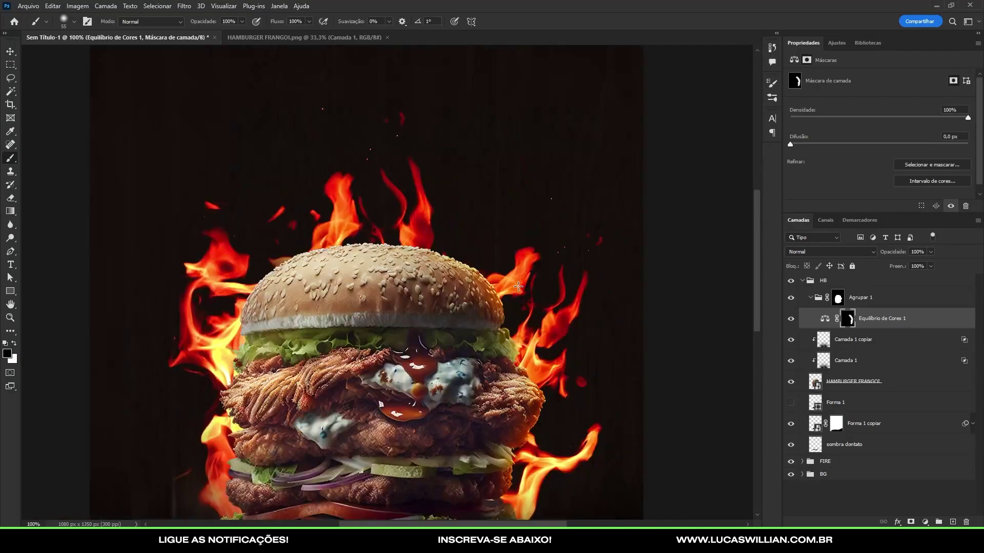
With a larger white brush, warm the top of the bun and its left edge.
{"action": "mouse_move", "coordinate": [458, 244]}
{"action": "left_mouse_down"}
{"action": "mouse_move", "coordinate": [492, 244]}
{"action": "mouse_move", "coordinate": [495, 233]}
{"action": "left_mouse_up"}
{"action": "key", "text": "x"}
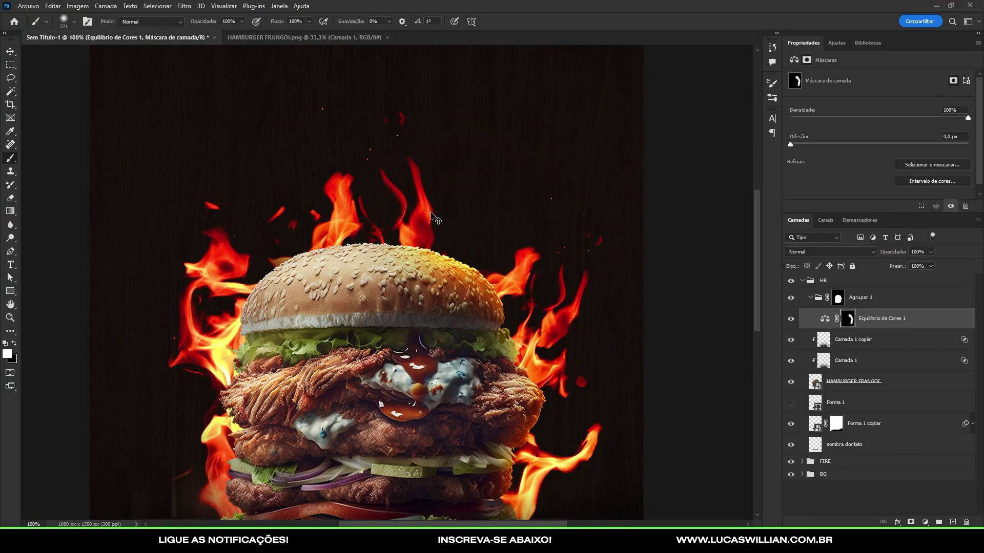
{"action": "left_click_drag", "start_coordinate": [397, 250], "coordinate": [246, 307]}
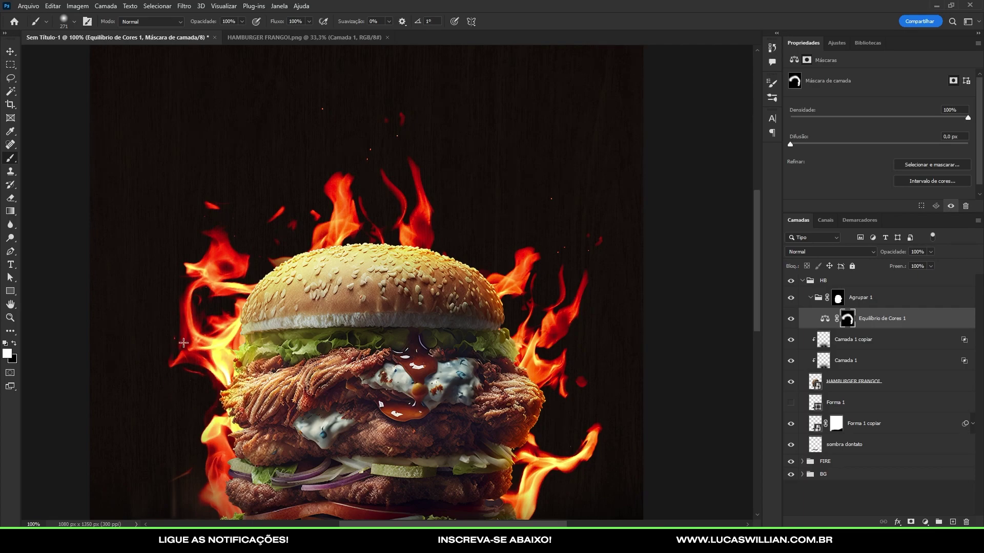
{"action": "left_click_drag", "start_coordinate": [307, 381], "coordinate": [453, 240]}
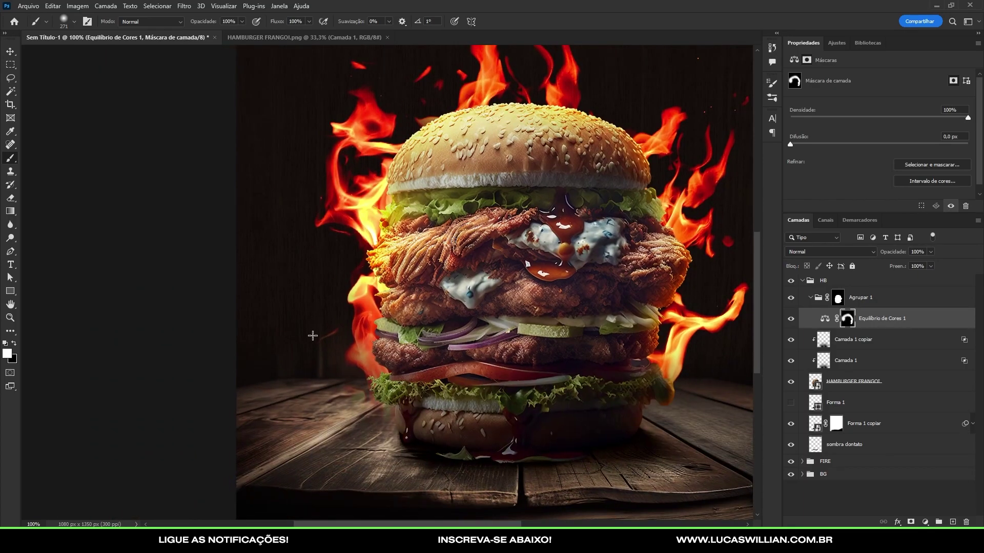
{"action": "mouse_move", "coordinate": [320, 355]}
{"action": "left_mouse_down"}
{"action": "mouse_move", "coordinate": [321, 387]}
{"action": "mouse_move", "coordinate": [351, 434]}
{"action": "left_mouse_up"}
{"action": "scroll", "coordinate": [349, 410], "scroll_direction": "down", "scroll_amount": 2}
{"action": "scroll", "coordinate": [349, 410], "scroll_direction": "up", "scroll_amount": 1}
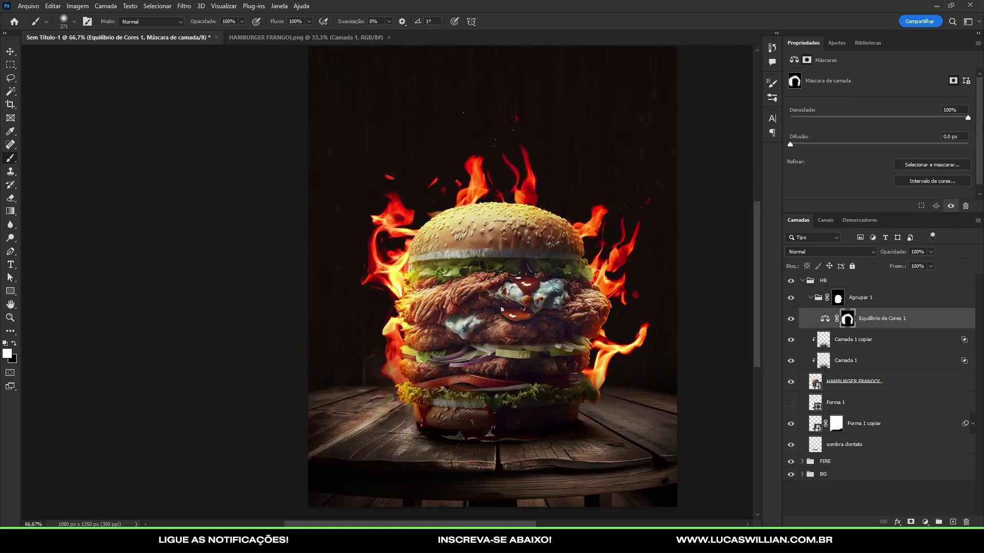
Duplicate the Color Balance layer, delete its mask, and reduce yellow in Midtones and Highlights.
{"action": "left_click_drag", "start_coordinate": [885, 323], "coordinate": [847, 320]}
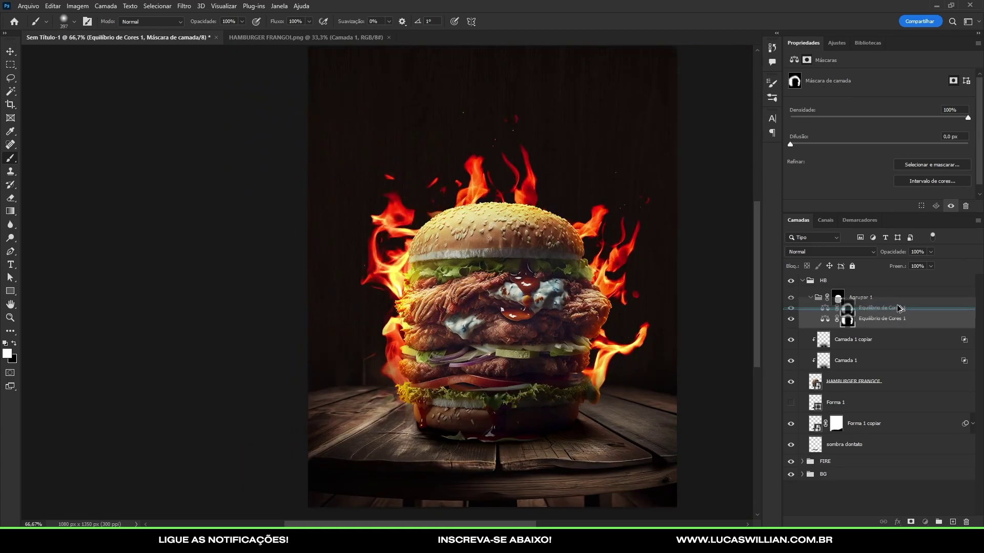
{"action": "right_click", "coordinate": [847, 320]}
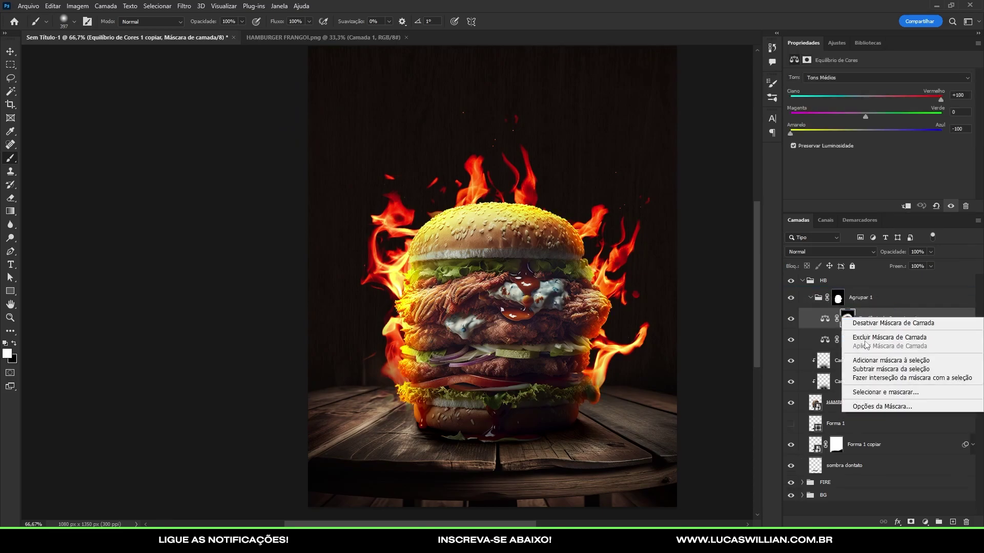
{"action": "left_click", "coordinate": [856, 331]}
{"action": "left_click_drag", "start_coordinate": [812, 130], "coordinate": [825, 131]}
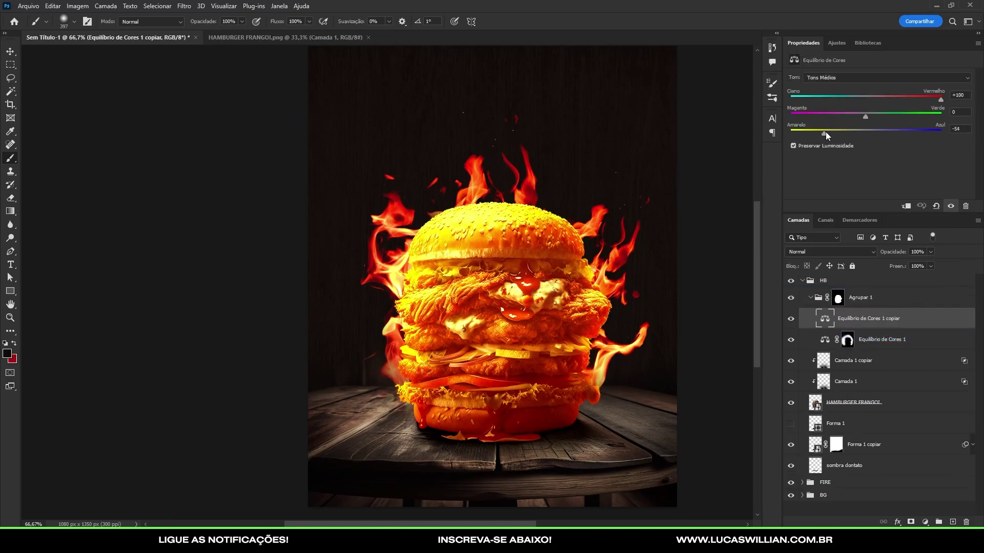
{"action": "left_click", "coordinate": [881, 77]}
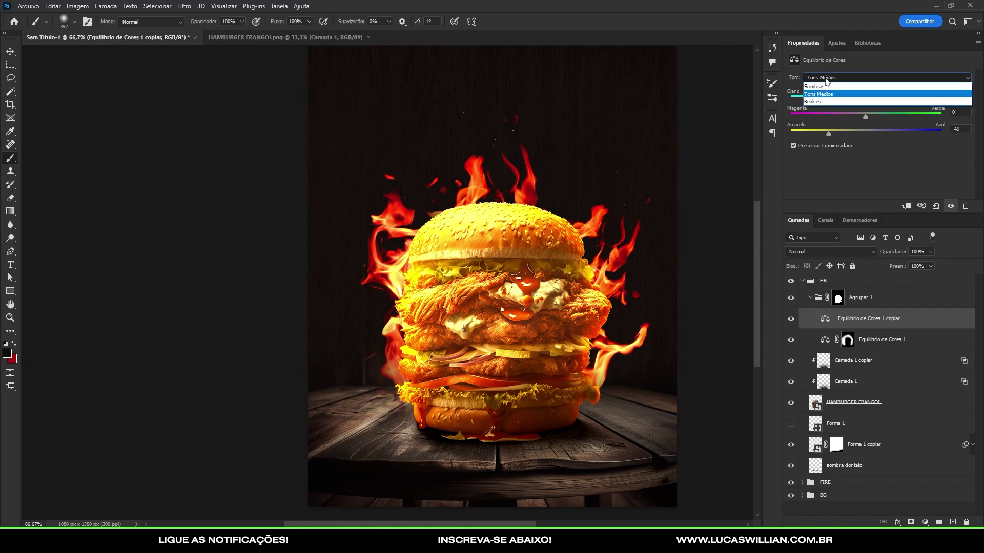
{"action": "left_click", "coordinate": [843, 101]}
{"action": "left_click", "coordinate": [838, 131]}
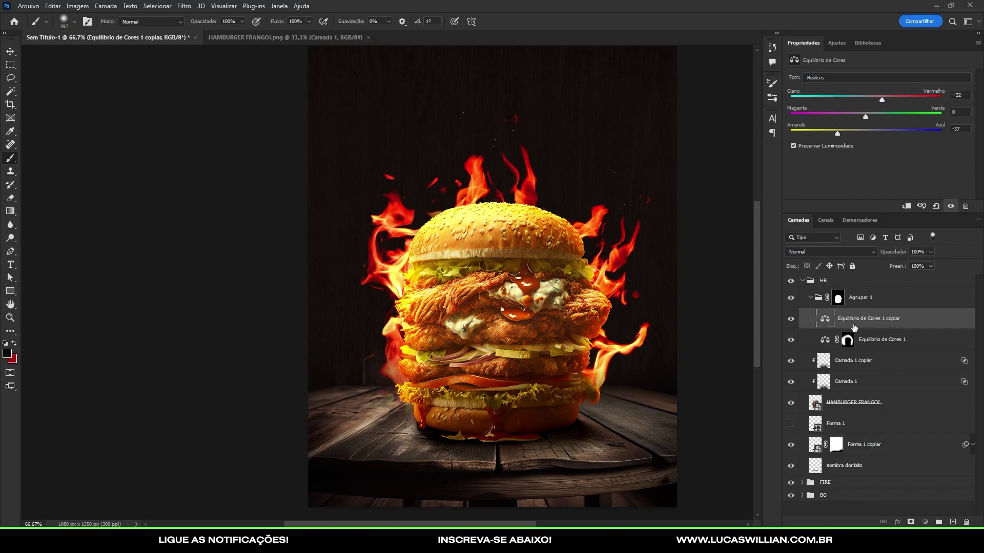
Give the copy a black mask and paint white over the burger's centre and right side.
{"action": "left_click", "coordinate": [910, 521], "text": "alt"}
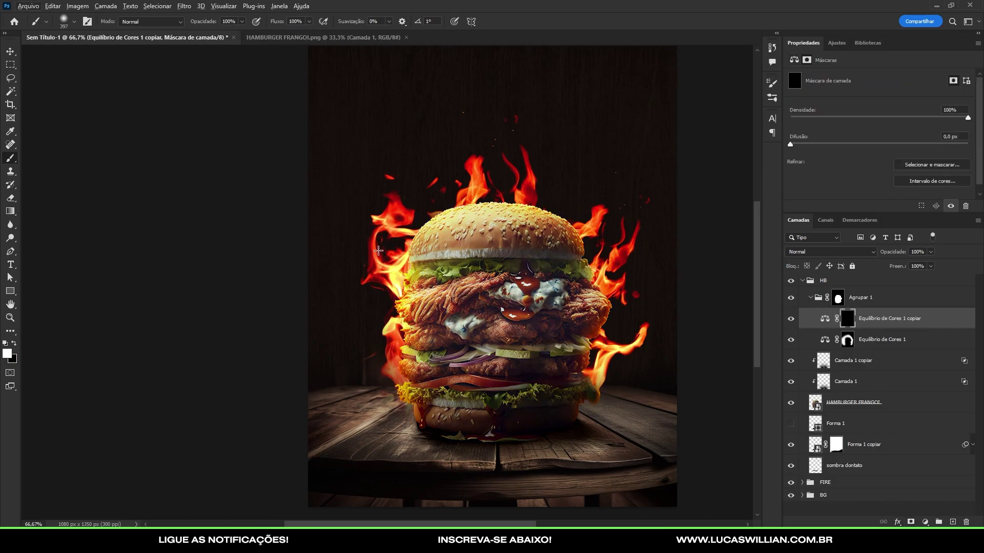
{"action": "left_click_drag", "start_coordinate": [434, 285], "coordinate": [422, 357]}
{"action": "left_click_drag", "start_coordinate": [616, 290], "coordinate": [630, 378]}
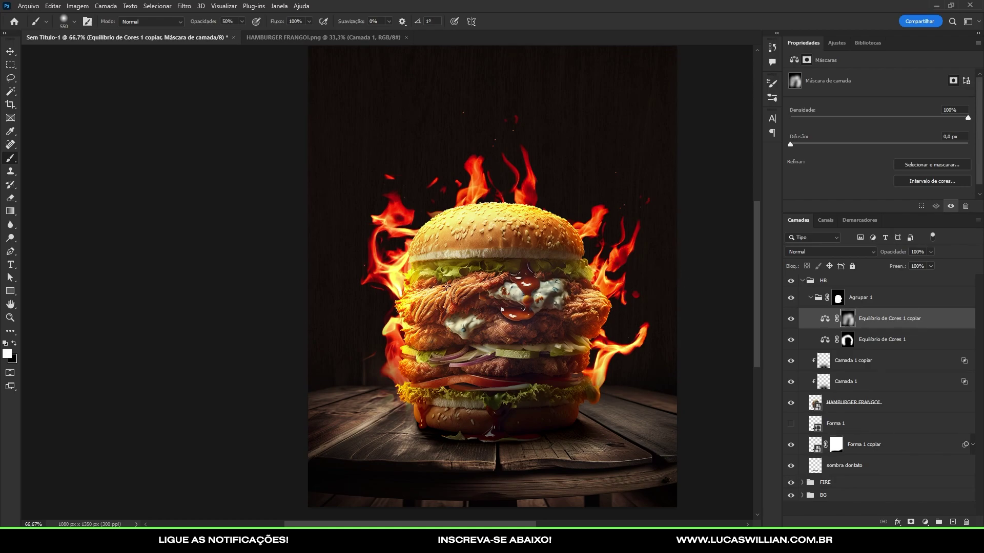
{"action": "scroll", "coordinate": [351, 292], "scroll_direction": "down", "scroll_amount": 3}
{"action": "scroll", "coordinate": [359, 292], "scroll_direction": "up", "scroll_amount": 2}
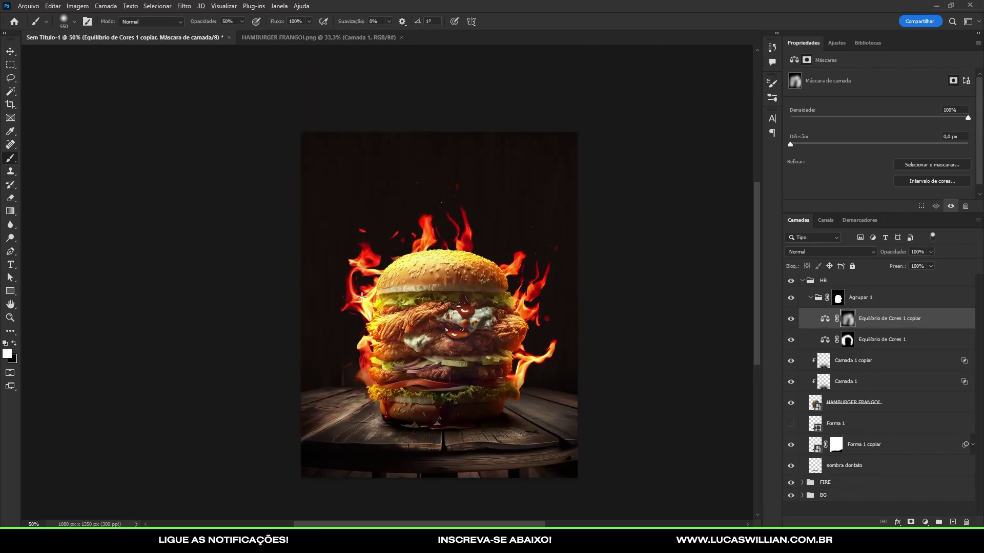
{"action": "scroll", "coordinate": [369, 292], "scroll_direction": "up", "scroll_amount": 1}
Toggle both Color Balance layers to compare the burger with and without them.
{"action": "key", "text": "v"}
{"action": "double_click", "coordinate": [790, 322]}
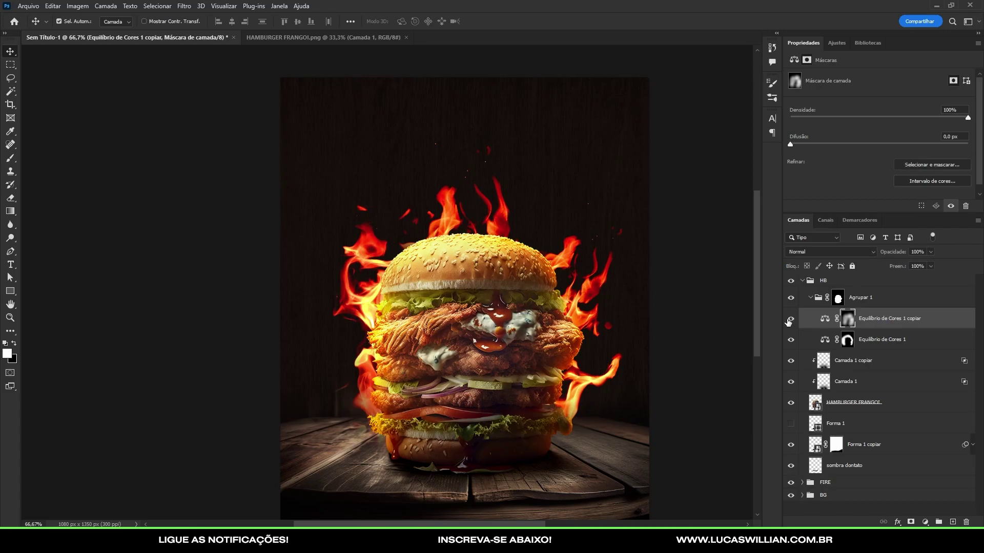
{"action": "key", "text": "ctrl+2"}
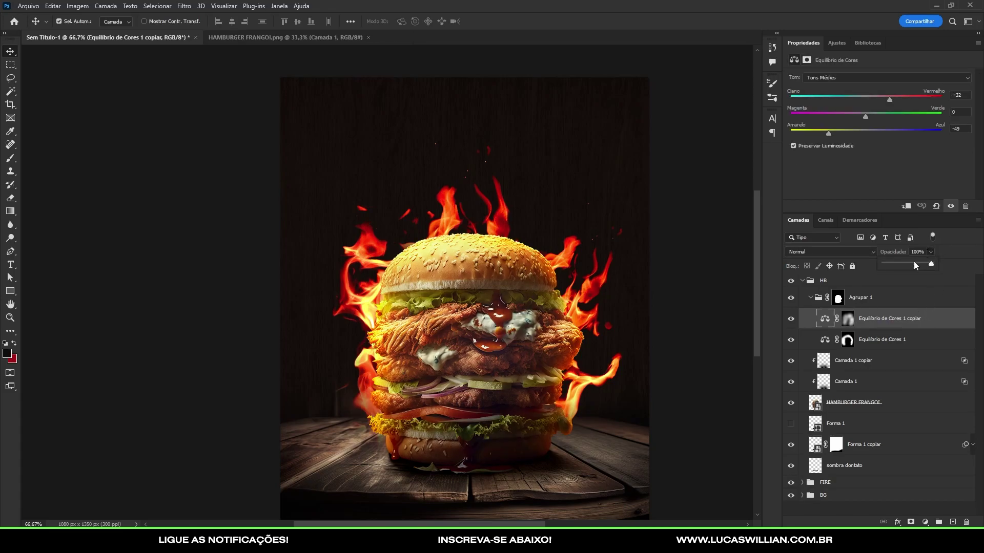
{"action": "left_click", "coordinate": [789, 340]}
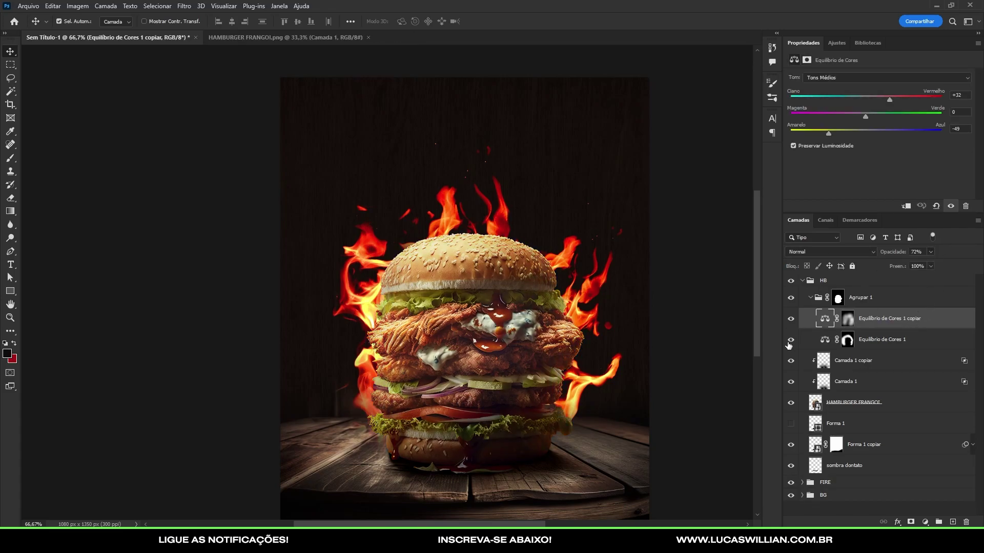
{"action": "left_click", "coordinate": [790, 340]}
{"action": "scroll", "coordinate": [389, 349], "scroll_direction": "up", "scroll_amount": 5}
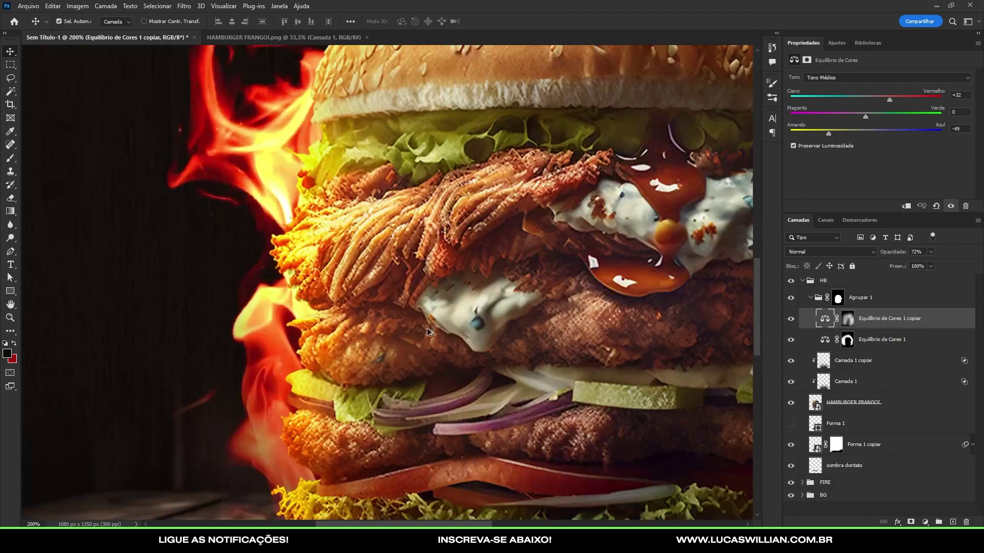
{"action": "scroll", "coordinate": [389, 349], "scroll_direction": "down", "scroll_amount": 5}
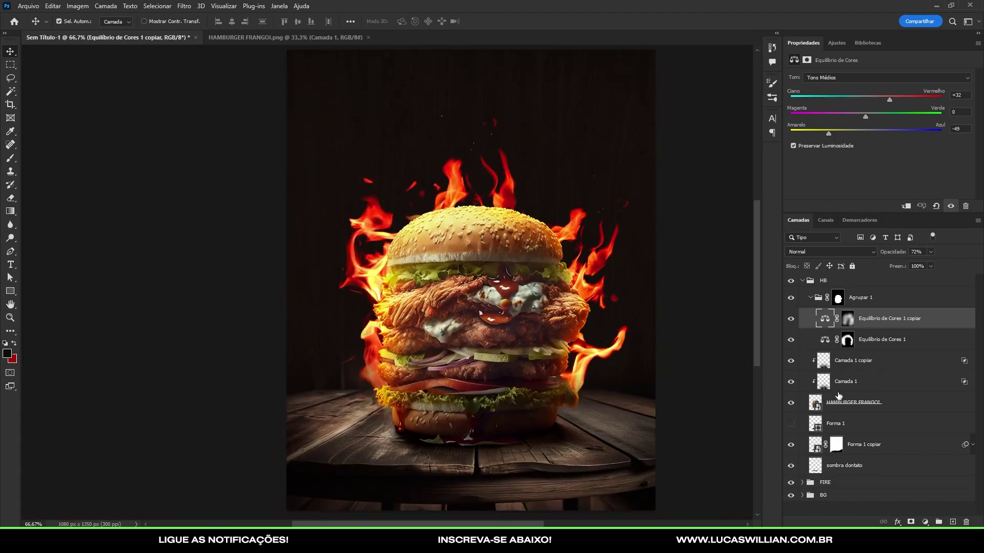
Add a Levels layer clipped above Camada 1 copiar, set to 21, 1.21, 232.
{"action": "left_click", "coordinate": [844, 404]}
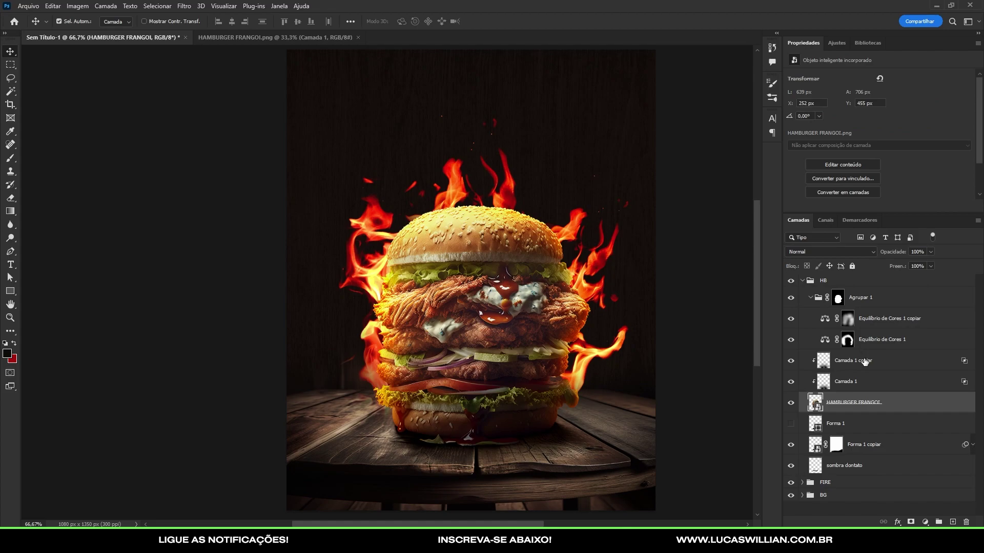
{"action": "left_click", "coordinate": [811, 298]}
{"action": "left_click", "coordinate": [850, 321]}
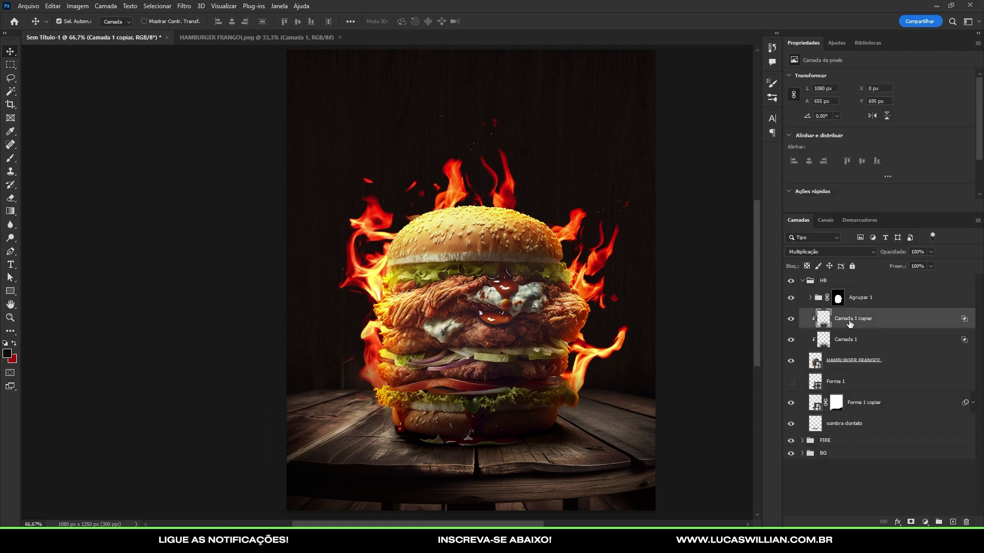
{"action": "left_click", "coordinate": [837, 44]}
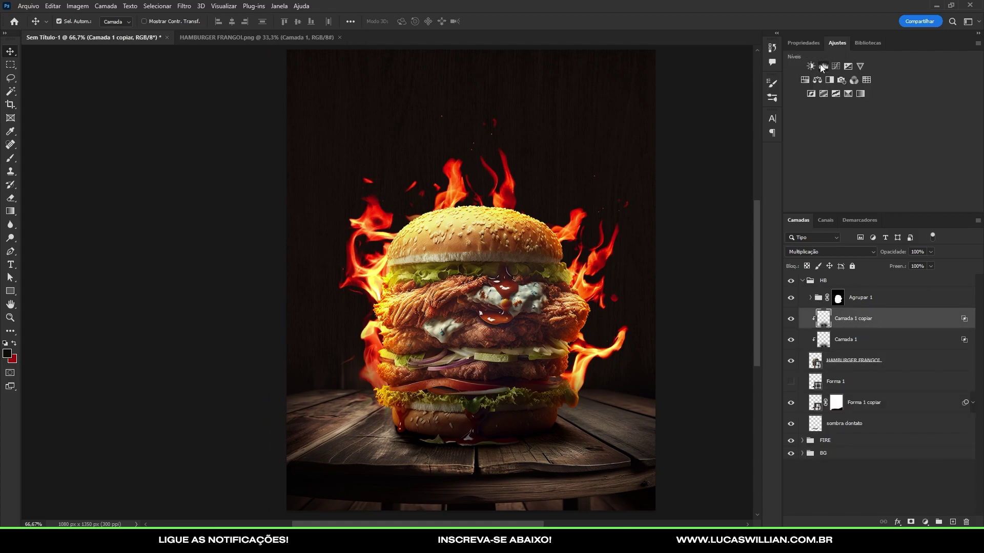
{"action": "left_click", "coordinate": [823, 67]}
{"action": "left_click", "coordinate": [905, 206]}
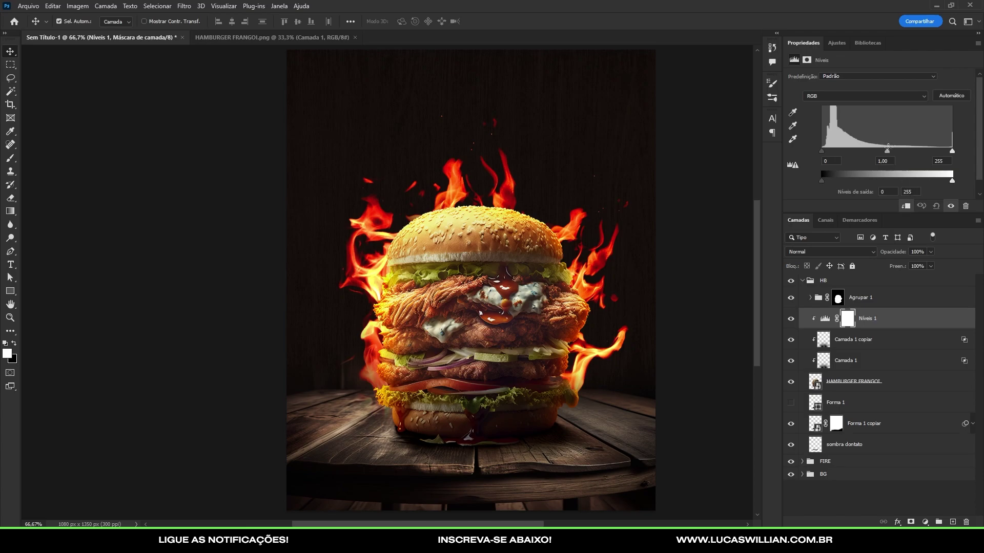
{"action": "left_click_drag", "start_coordinate": [887, 151], "coordinate": [832, 151]}
{"action": "left_click_drag", "start_coordinate": [952, 151], "coordinate": [940, 151]}
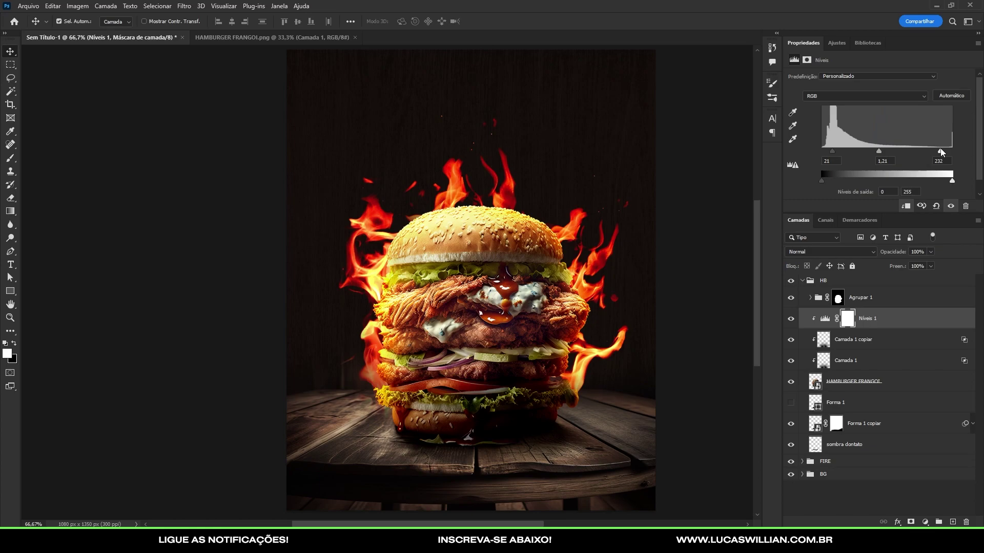
Delete the Níveis 1 layer and select the HAMBURGER FRANGOI layer.
{"action": "scroll", "coordinate": [501, 283], "scroll_direction": "down", "scroll_amount": 3}
{"action": "scroll", "coordinate": [501, 282], "scroll_direction": "up", "scroll_amount": 2}
{"action": "key", "text": "Delete"}
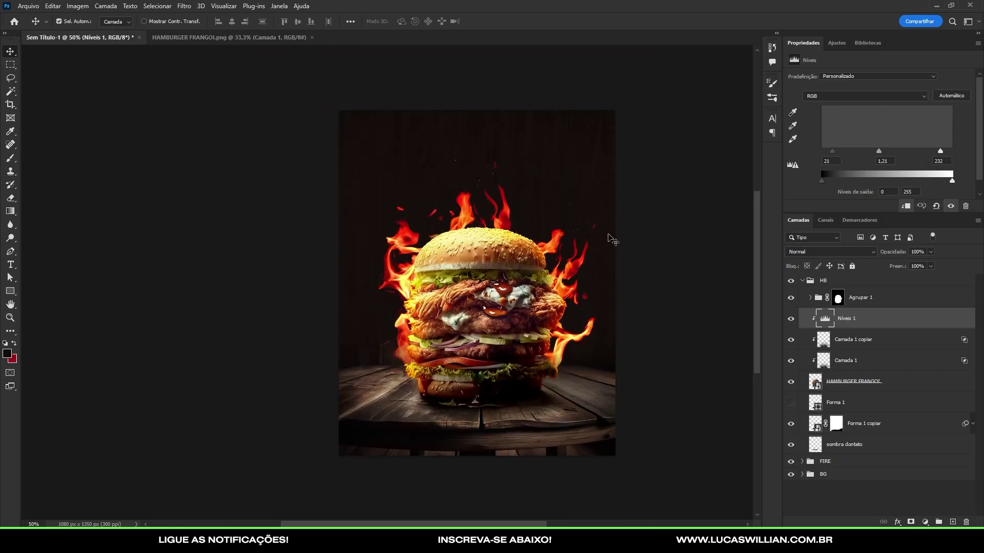
{"action": "left_click", "coordinate": [878, 358]}
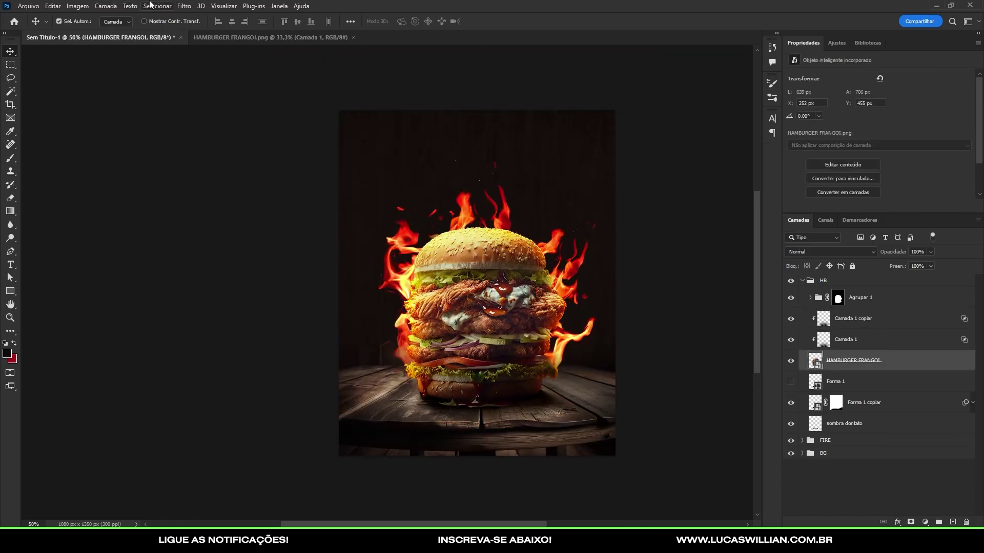
Open the Camera Raw filter on the burger layer and warm Temperature to +9.
{"action": "left_click", "coordinate": [184, 5]}
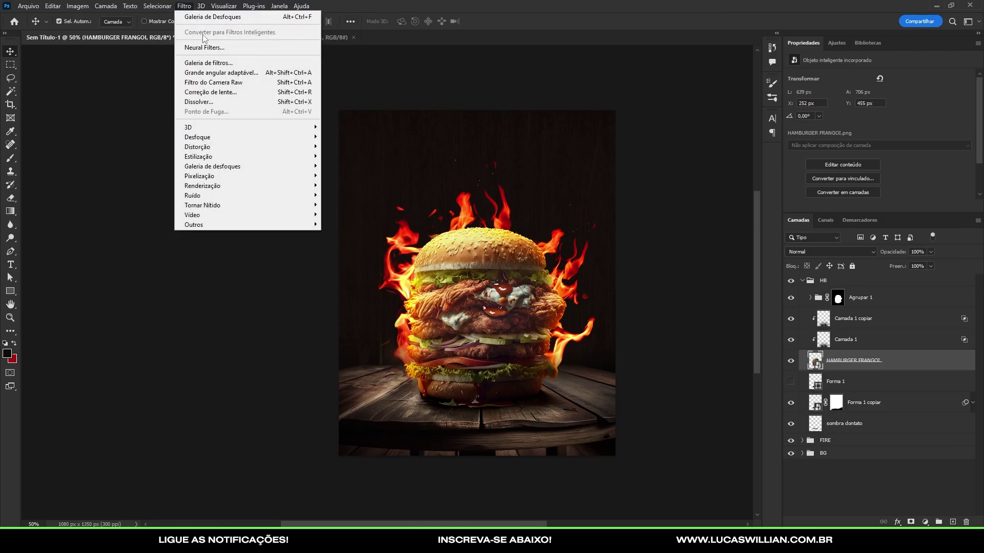
{"action": "left_click", "coordinate": [230, 83]}
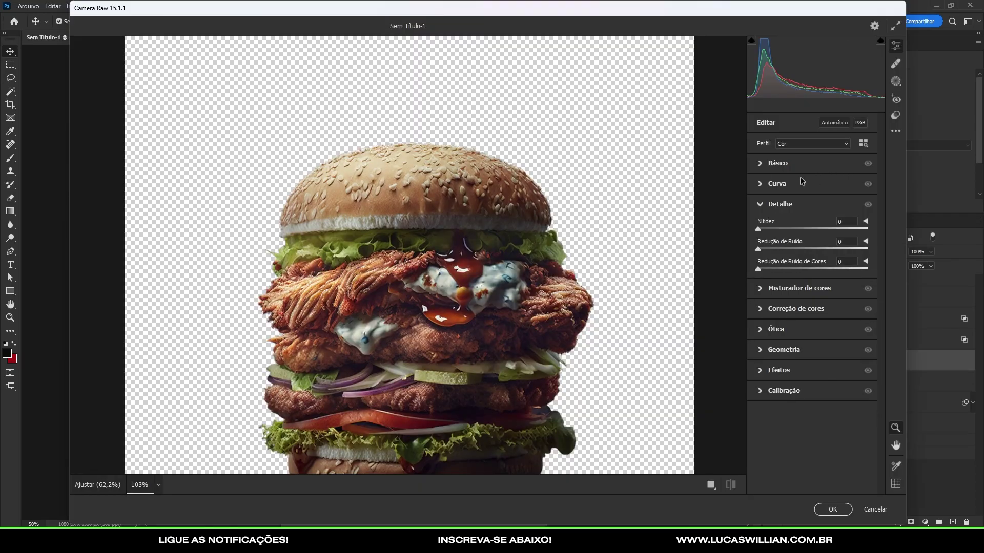
{"action": "left_click", "coordinate": [763, 164]}
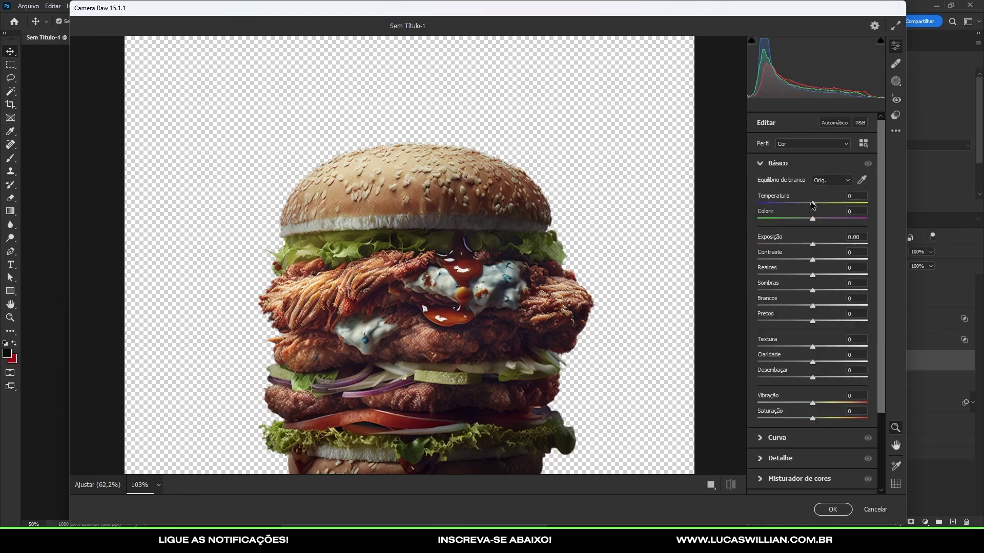
{"action": "left_click_drag", "start_coordinate": [814, 204], "coordinate": [819, 204]}
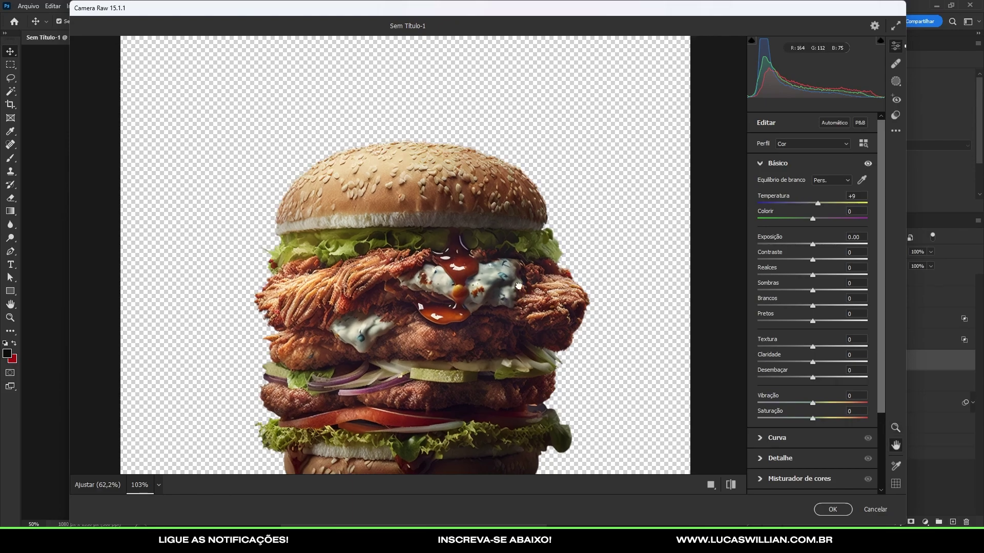
{"action": "left_click_drag", "start_coordinate": [170, 188], "coordinate": [125, 136]}
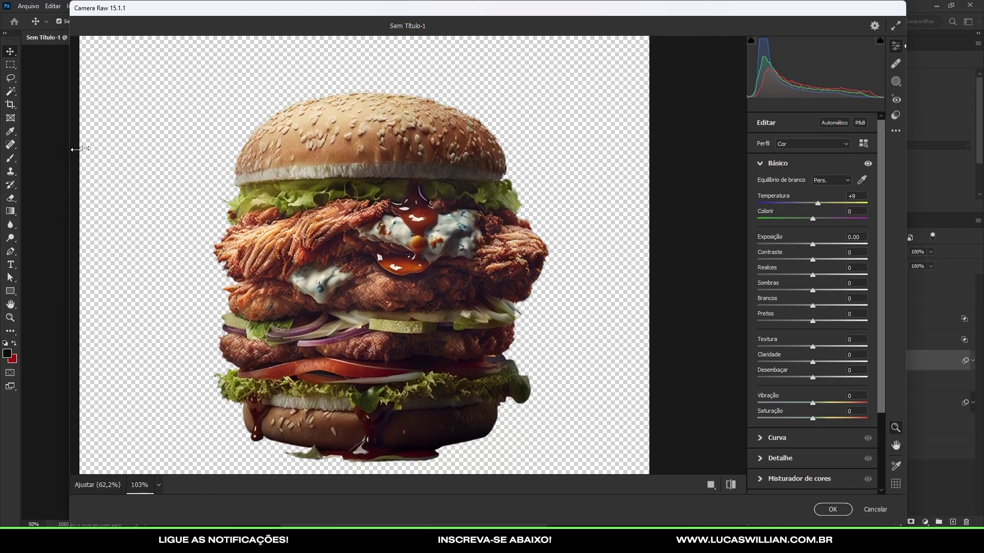
{"action": "left_click_drag", "start_coordinate": [69, 152], "coordinate": [383, 148]}
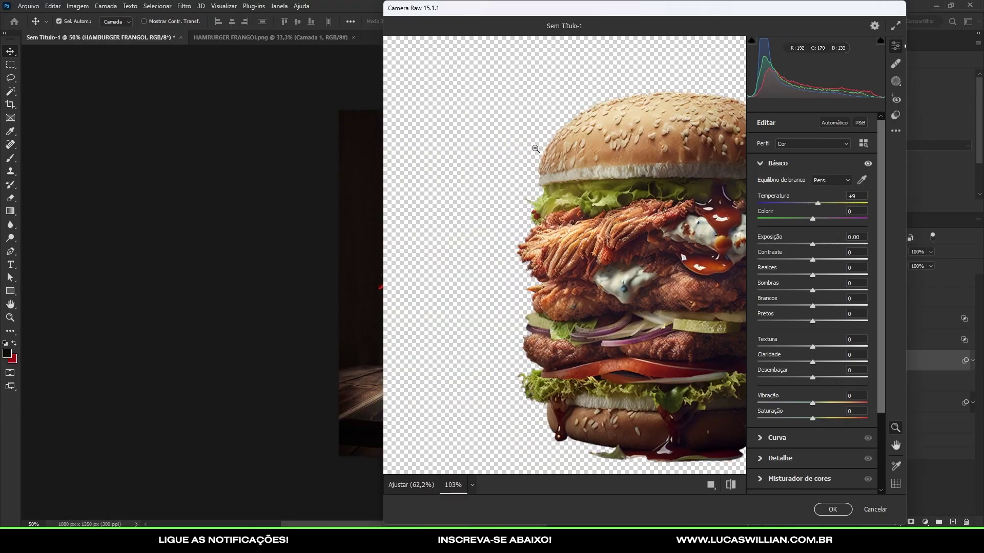
{"action": "left_click_drag", "start_coordinate": [717, 9], "coordinate": [182, 27]}
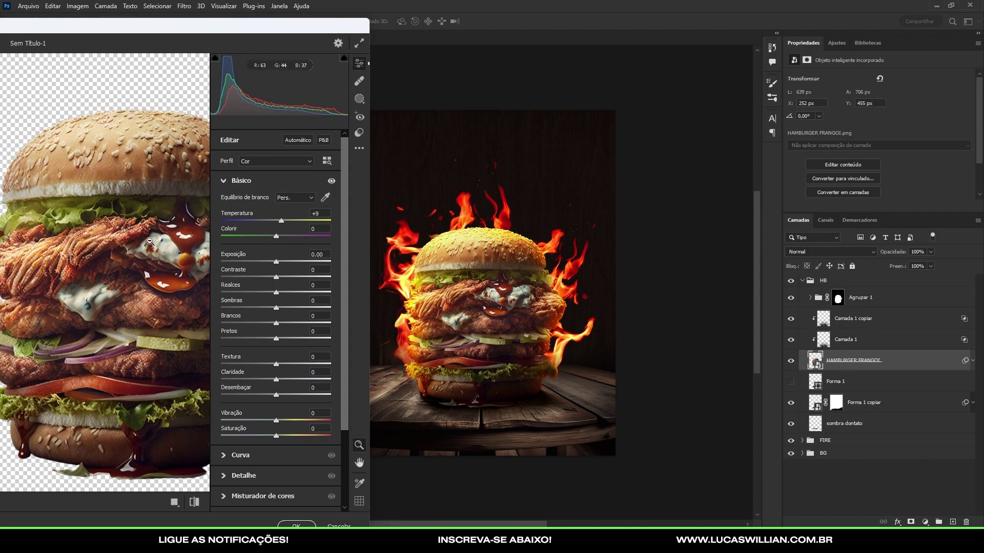
{"action": "double_click", "coordinate": [360, 462]}
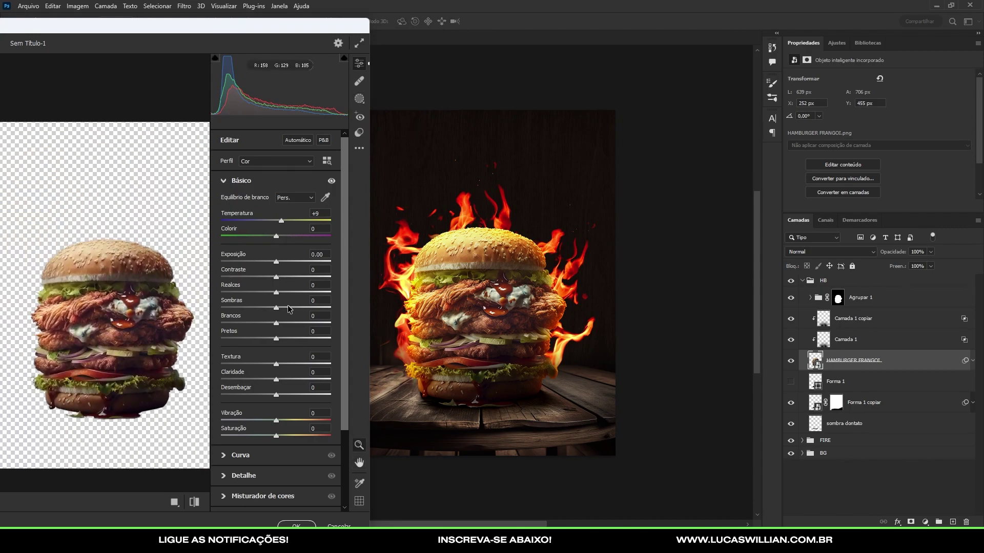
Raise the burger's contrast, texture and clarity, and set Saturation to +7.
{"action": "mouse_move", "coordinate": [276, 277]}
{"action": "left_mouse_down"}
{"action": "mouse_move", "coordinate": [295, 277]}
{"action": "mouse_move", "coordinate": [281, 263]}
{"action": "mouse_move", "coordinate": [292, 306]}
{"action": "mouse_move", "coordinate": [268, 307]}
{"action": "mouse_move", "coordinate": [290, 323]}
{"action": "mouse_move", "coordinate": [267, 339]}
{"action": "left_mouse_up"}
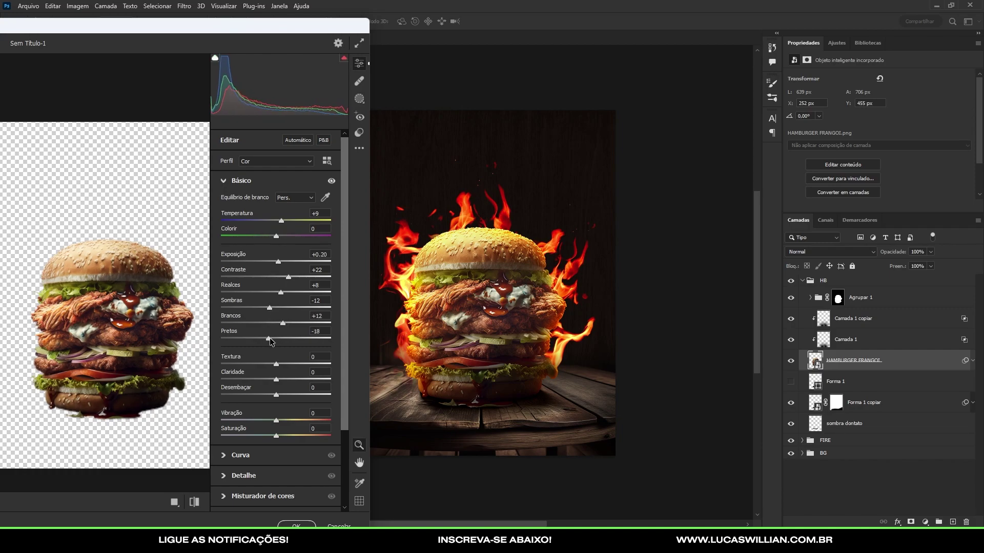
{"action": "left_click_drag", "start_coordinate": [278, 380], "coordinate": [280, 364]}
{"action": "left_click", "coordinate": [92, 317]}
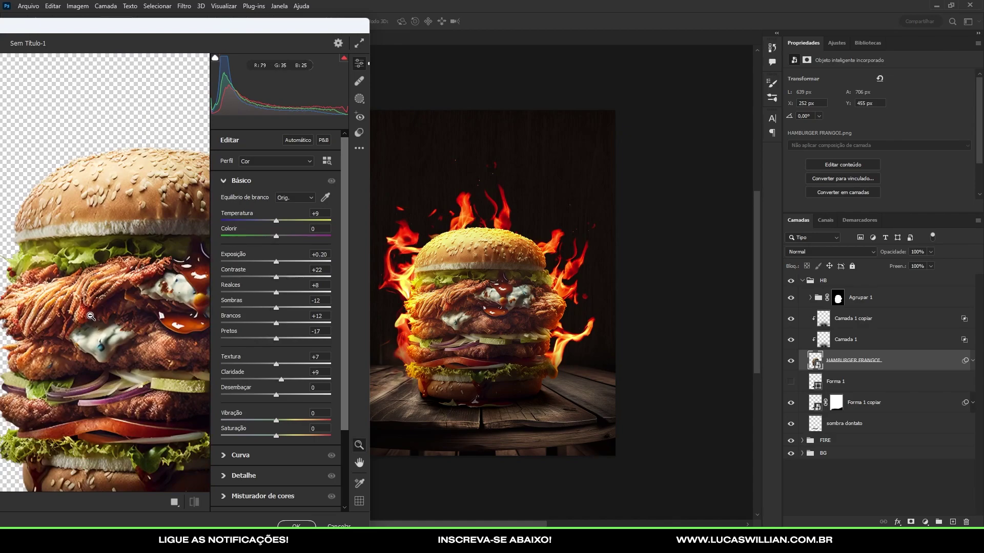
{"action": "right_click", "coordinate": [87, 302]}
{"action": "left_click", "coordinate": [118, 302]}
{"action": "key", "text": "ctrl+z"}
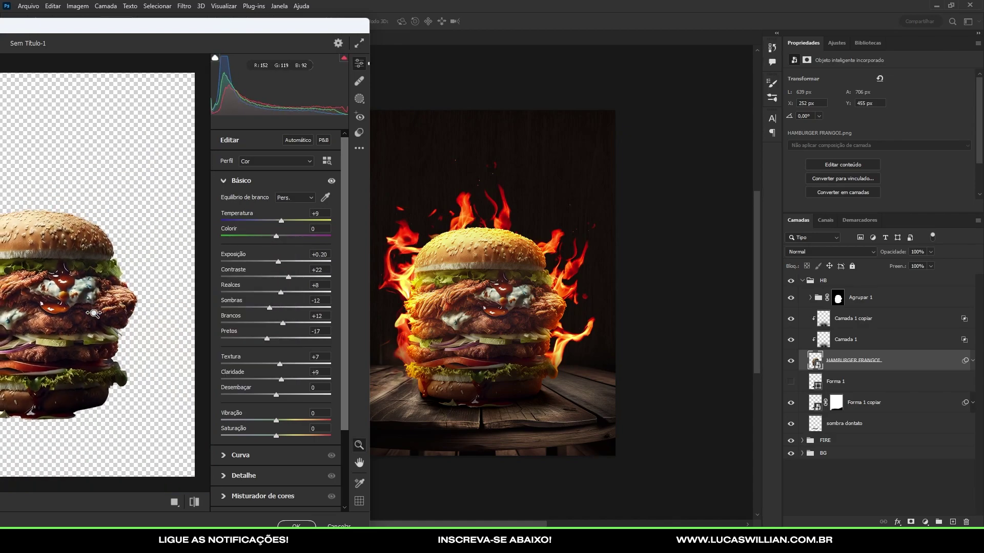
{"action": "left_click", "coordinate": [83, 304], "text": "alt"}
{"action": "left_click", "coordinate": [81, 309]}
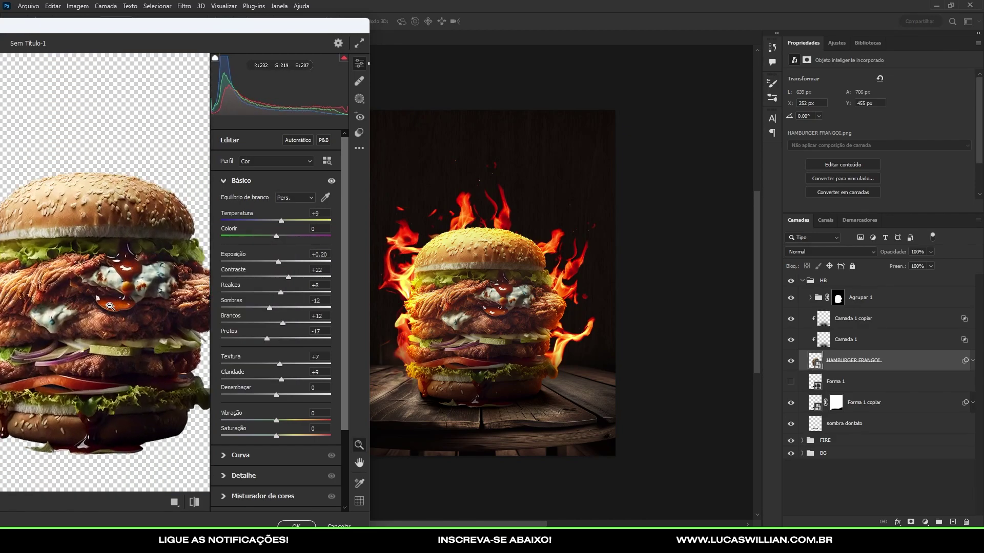
{"action": "left_click_drag", "start_coordinate": [288, 277], "coordinate": [283, 277]}
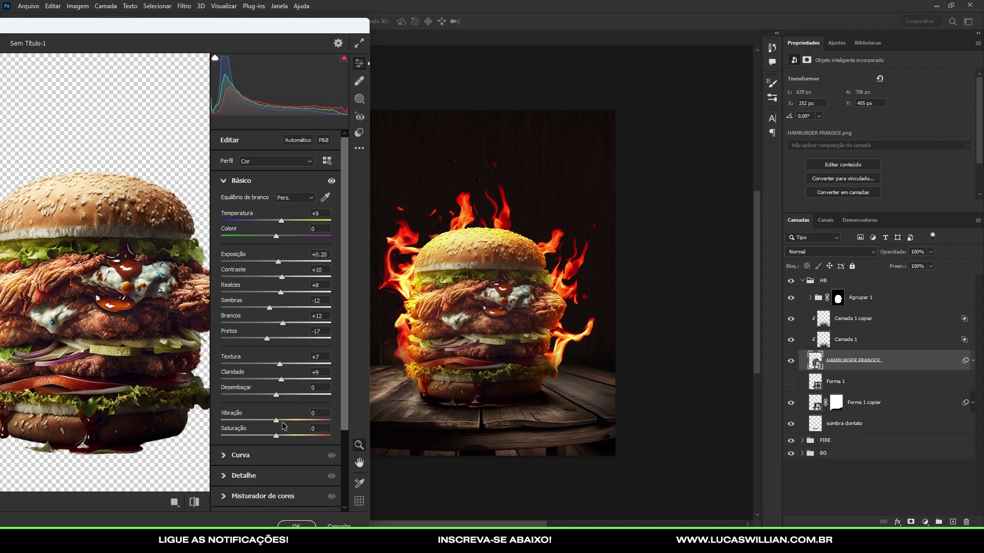
{"action": "left_click_drag", "start_coordinate": [276, 435], "coordinate": [283, 420]}
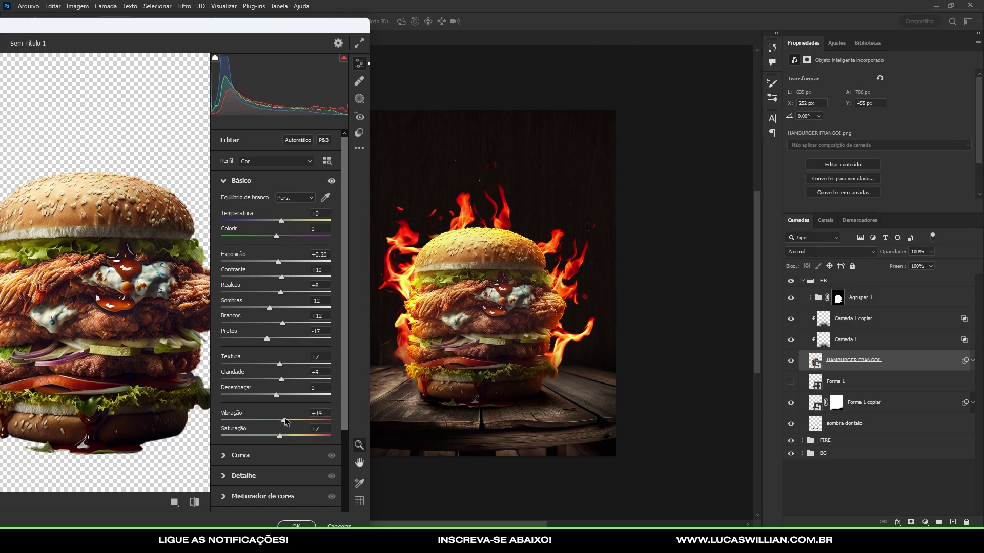
Raise Sharpening to 39 in Detail and apply the Camera Raw filter.
{"action": "left_click", "coordinate": [226, 475]}
{"action": "mouse_move", "coordinate": [230, 251]}
{"action": "left_mouse_down"}
{"action": "mouse_move", "coordinate": [261, 245]}
{"action": "mouse_move", "coordinate": [235, 244]}
{"action": "left_mouse_up"}
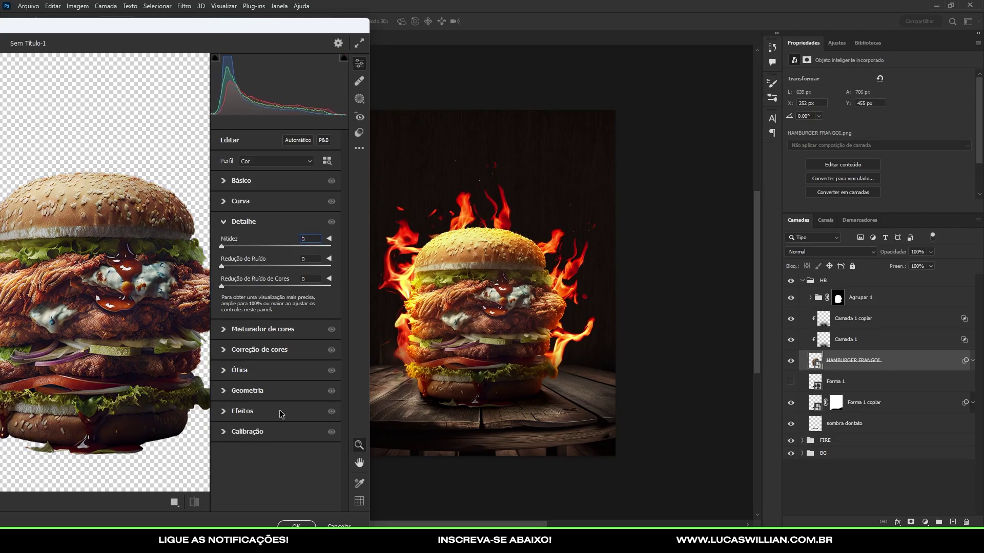
{"action": "left_click", "coordinate": [291, 524]}
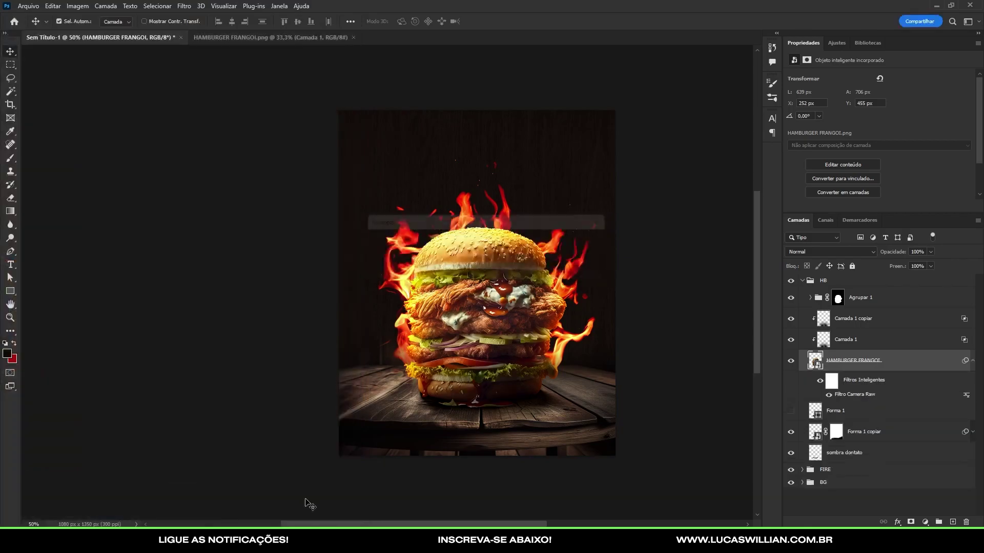
{"action": "scroll", "coordinate": [527, 274], "scroll_direction": "down", "scroll_amount": 3}
{"action": "scroll", "coordinate": [492, 275], "scroll_direction": "up", "scroll_amount": 3}
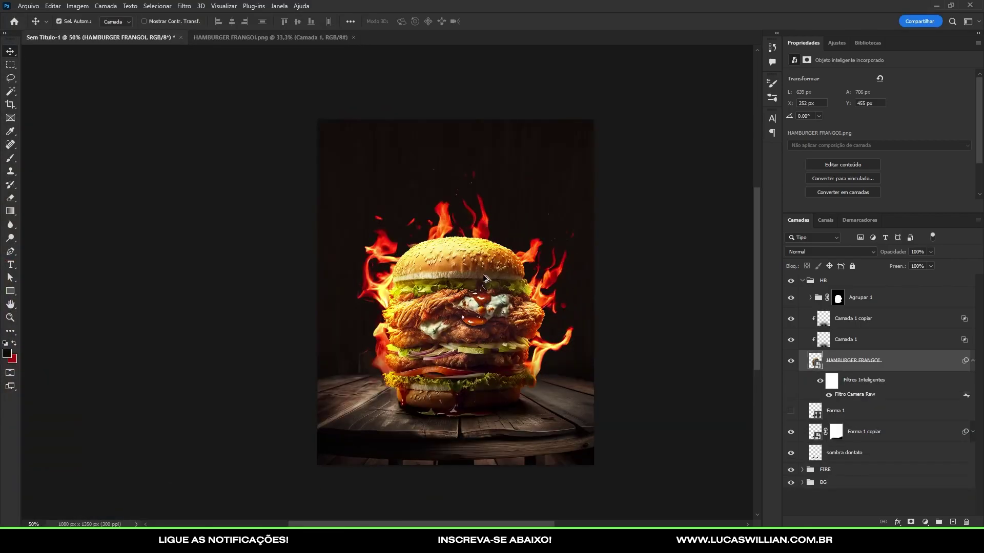
{"action": "scroll", "coordinate": [472, 276], "scroll_direction": "up", "scroll_amount": 1}
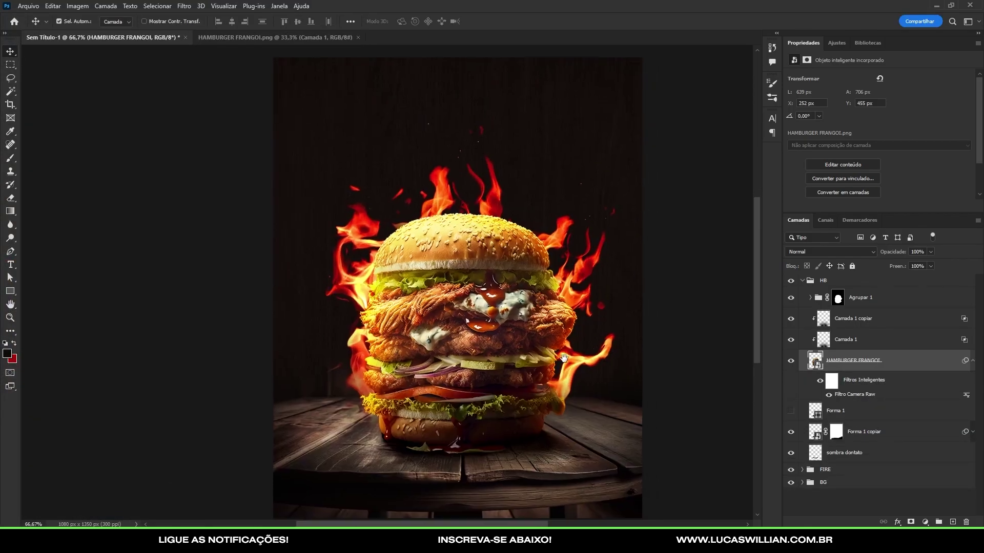
{"action": "scroll", "coordinate": [467, 266], "scroll_direction": "down", "scroll_amount": 2}
{"action": "scroll", "coordinate": [470, 233], "scroll_direction": "up", "scroll_amount": 2}
{"action": "scroll", "coordinate": [470, 232], "scroll_direction": "down", "scroll_amount": 2}
{"action": "scroll", "coordinate": [466, 232], "scroll_direction": "up", "scroll_amount": 1}
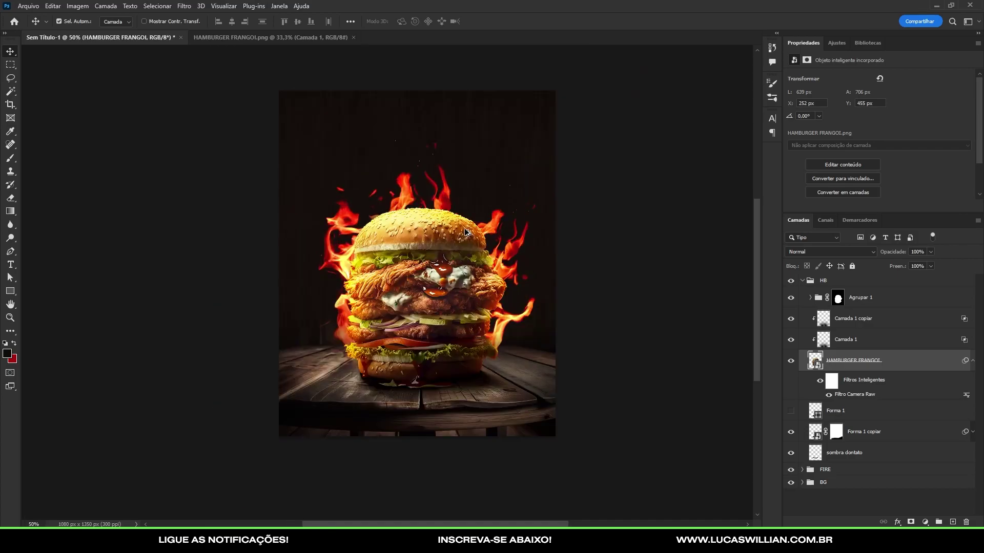
{"action": "scroll", "coordinate": [461, 233], "scroll_direction": "up", "scroll_amount": 1}
{"action": "scroll", "coordinate": [458, 233], "scroll_direction": "down", "scroll_amount": 2}
{"action": "scroll", "coordinate": [456, 220], "scroll_direction": "up", "scroll_amount": 1}
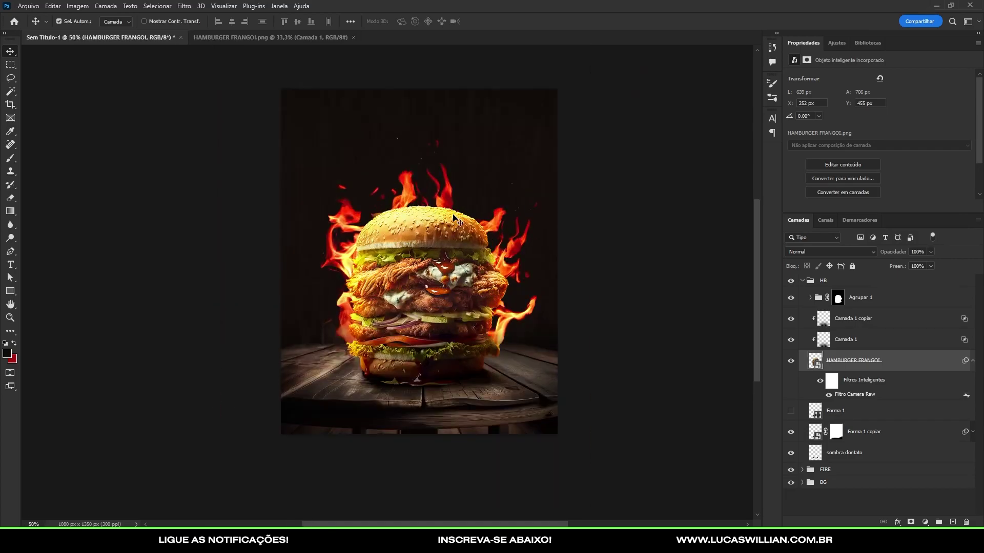
{"action": "scroll", "coordinate": [508, 275], "scroll_direction": "up", "scroll_amount": 1}
{"action": "scroll", "coordinate": [513, 317], "scroll_direction": "up", "scroll_amount": 1}
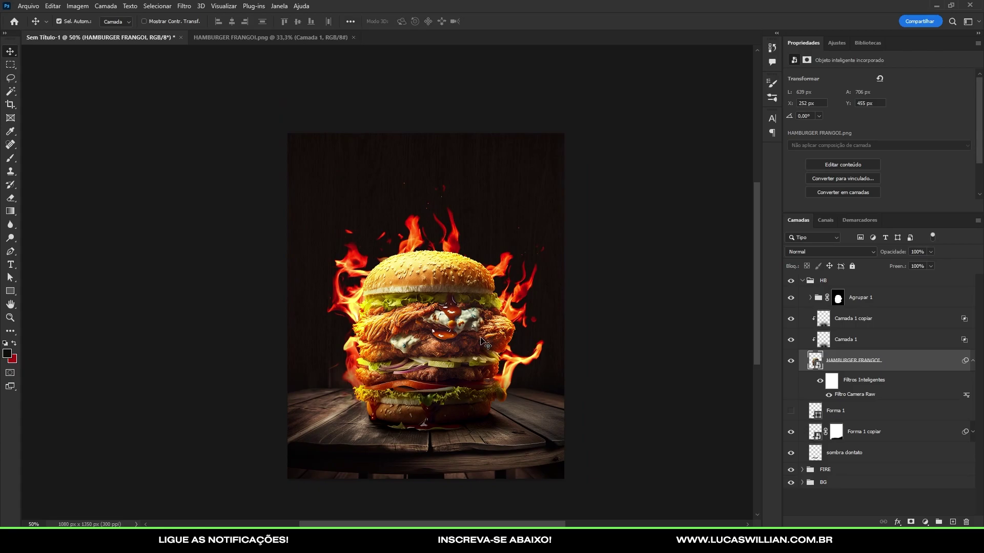
{"action": "scroll", "coordinate": [482, 343], "scroll_direction": "up", "scroll_amount": 1}
{"action": "scroll", "coordinate": [422, 283], "scroll_direction": "up", "scroll_amount": 1}
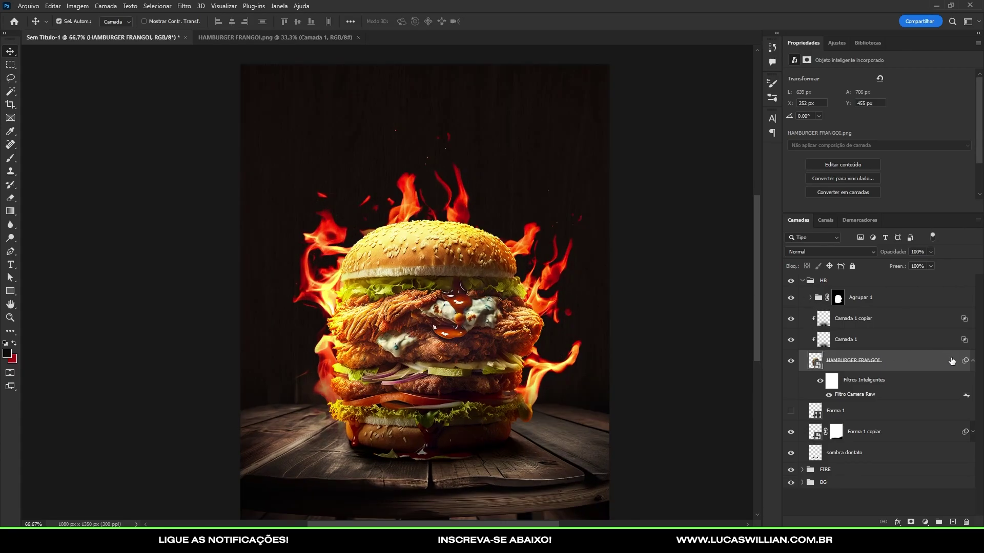
{"action": "left_click", "coordinate": [973, 362]}
{"action": "left_click", "coordinate": [791, 361]}
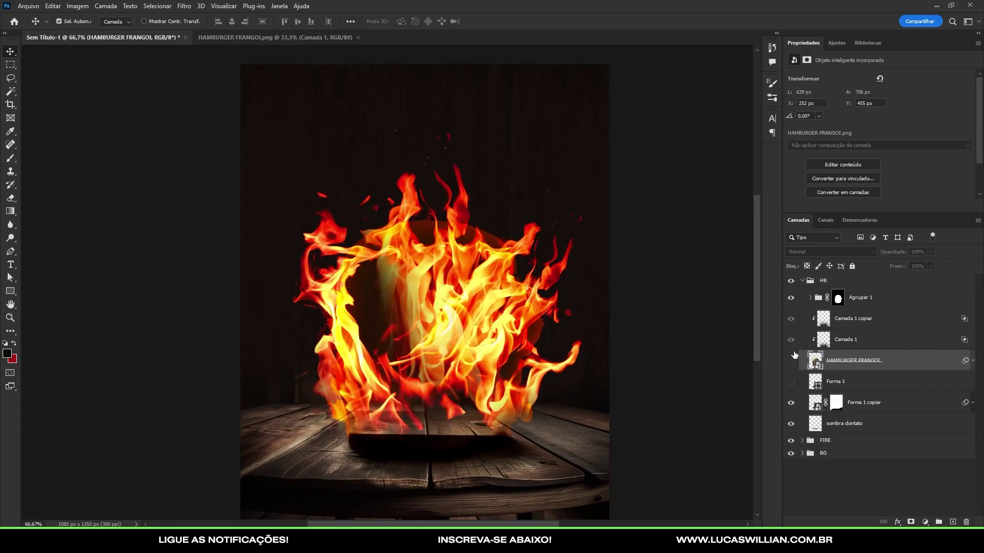
{"action": "left_click", "coordinate": [790, 360]}
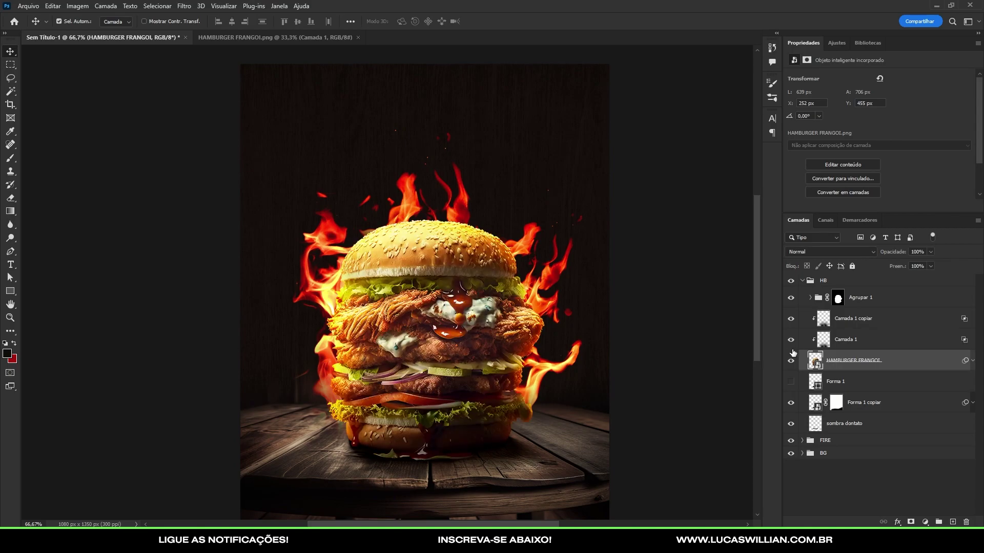
{"action": "left_click", "coordinate": [790, 382]}
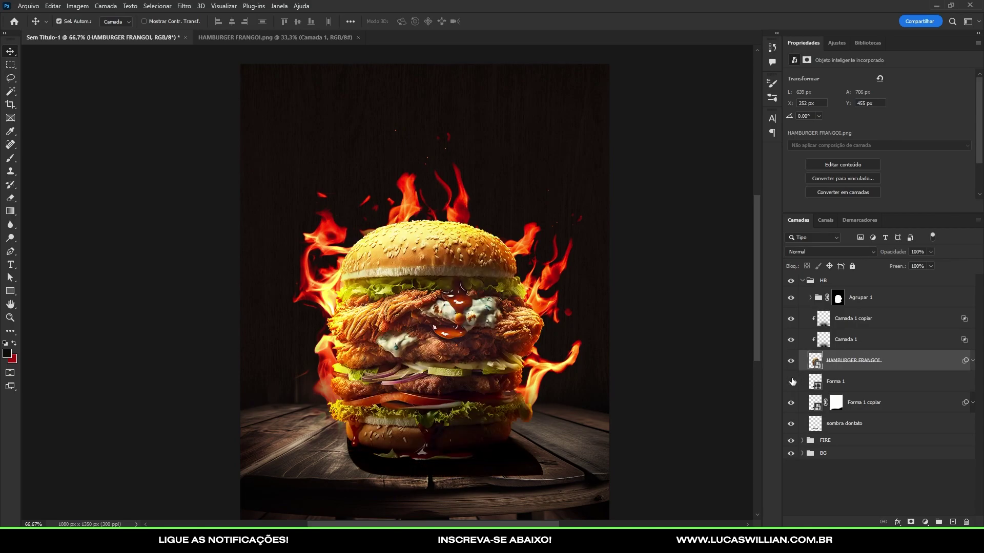
{"action": "left_click", "coordinate": [791, 403]}
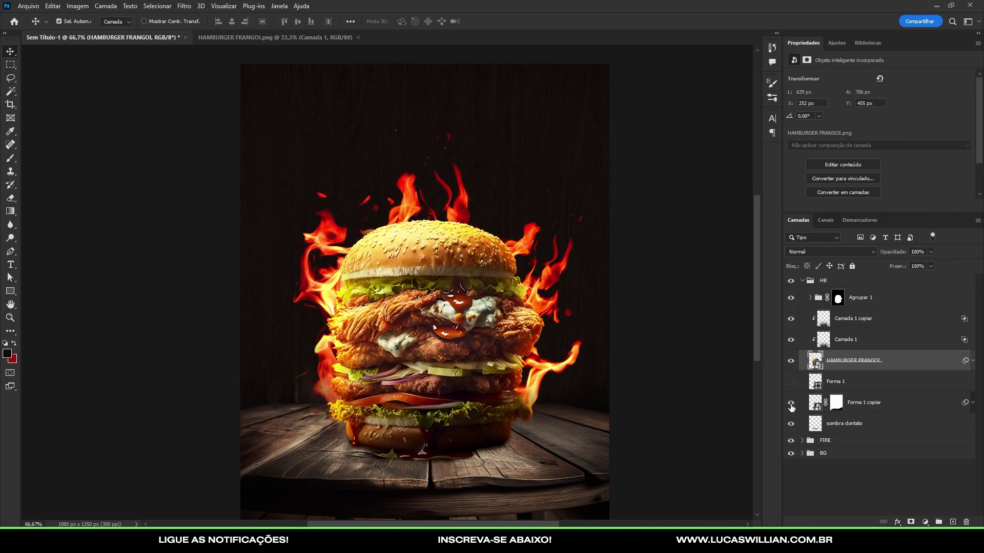
{"action": "left_click", "coordinate": [791, 403]}
{"action": "left_click", "coordinate": [790, 403]}
{"action": "left_click", "coordinate": [880, 397]}
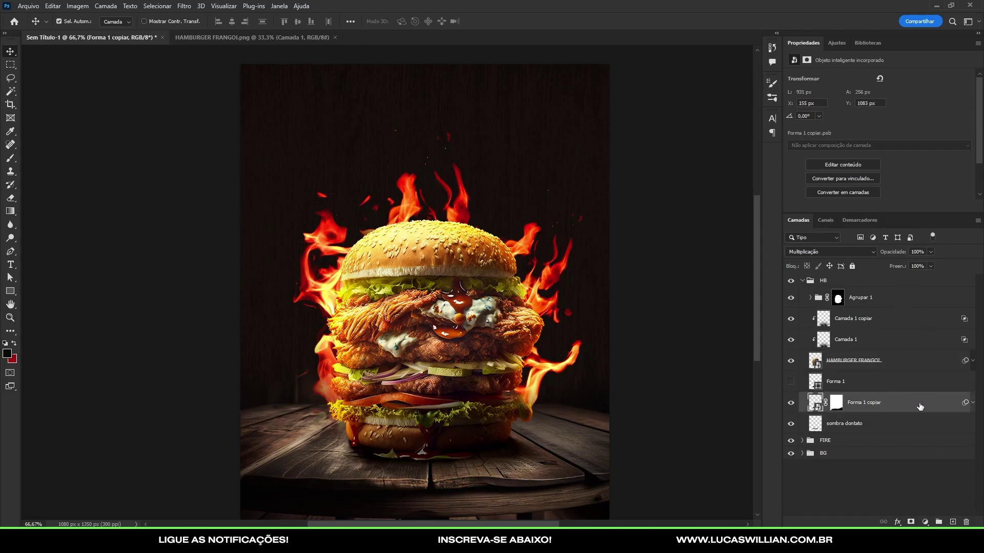
Split the Forma 1 copiar Blend If black point to 0/43 and recentre the burger.
{"action": "double_click", "coordinate": [896, 402]}
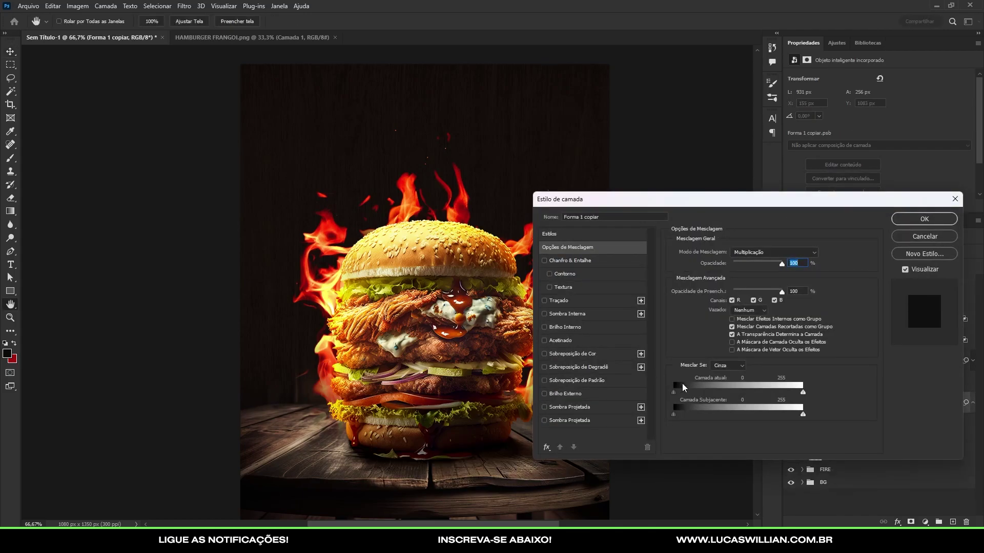
{"action": "left_click_drag", "start_coordinate": [683, 393], "coordinate": [701, 392]}
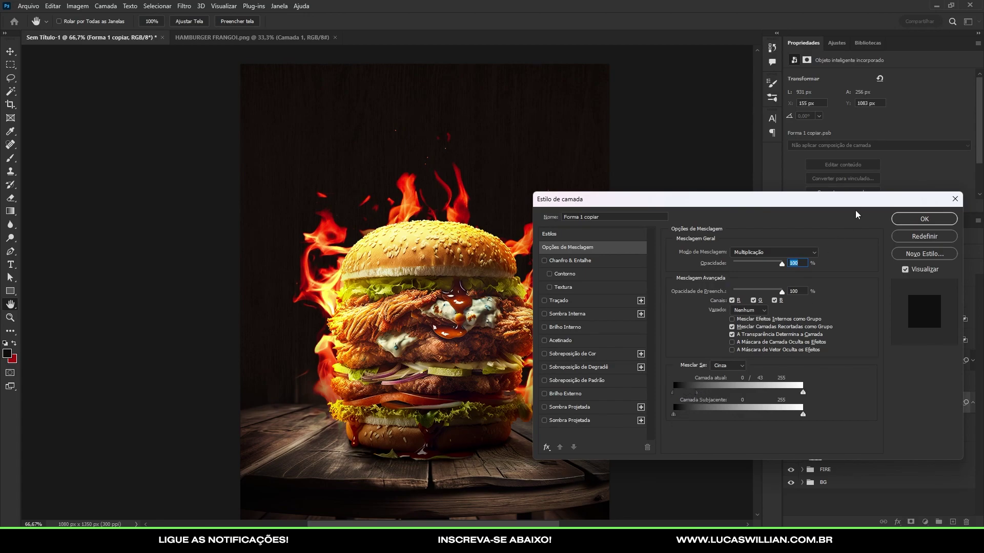
{"action": "left_click", "coordinate": [923, 219]}
{"action": "scroll", "coordinate": [527, 325], "scroll_direction": "down", "scroll_amount": 4}
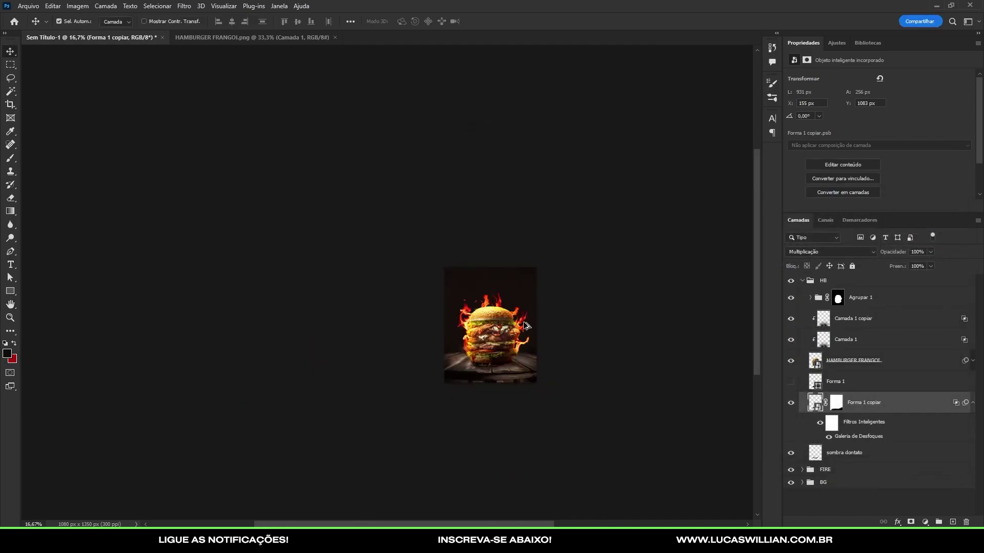
{"action": "scroll", "coordinate": [528, 326], "scroll_direction": "up", "scroll_amount": 3}
{"action": "left_click_drag", "start_coordinate": [468, 347], "coordinate": [480, 325]}
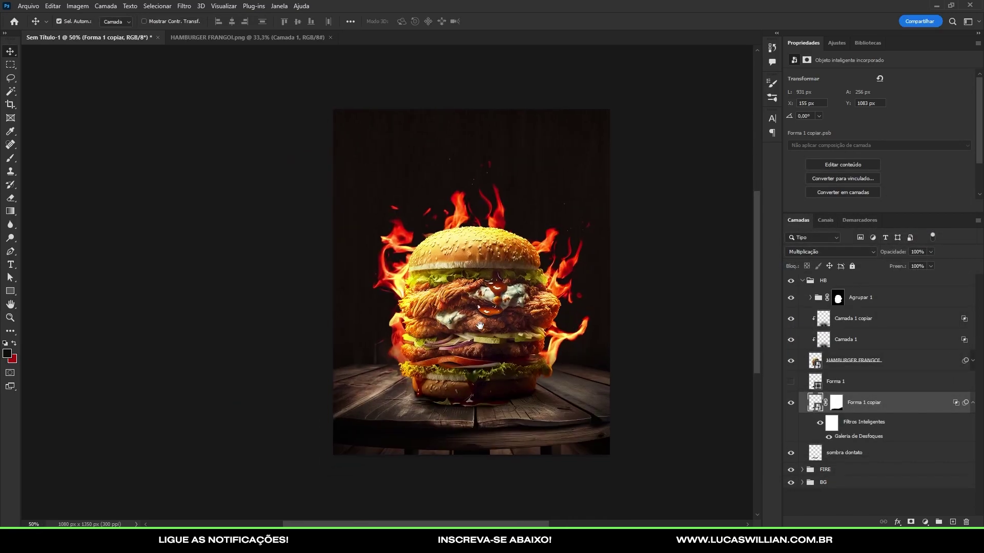
{"action": "scroll", "coordinate": [480, 325], "scroll_direction": "up", "scroll_amount": 1}
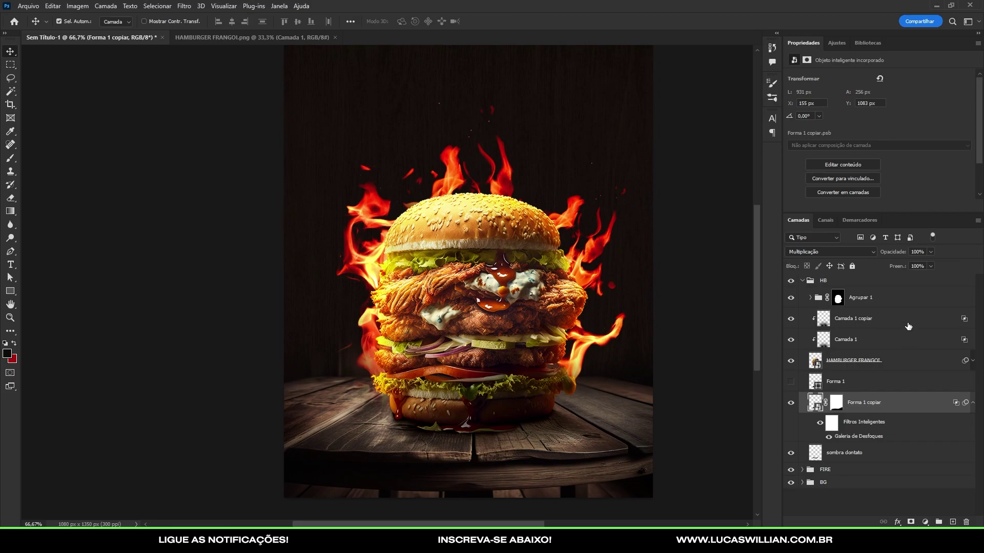
Collapse the HB group and toggle the HB and FIRE groups' visibility to compare.
{"action": "left_click", "coordinate": [802, 280]}
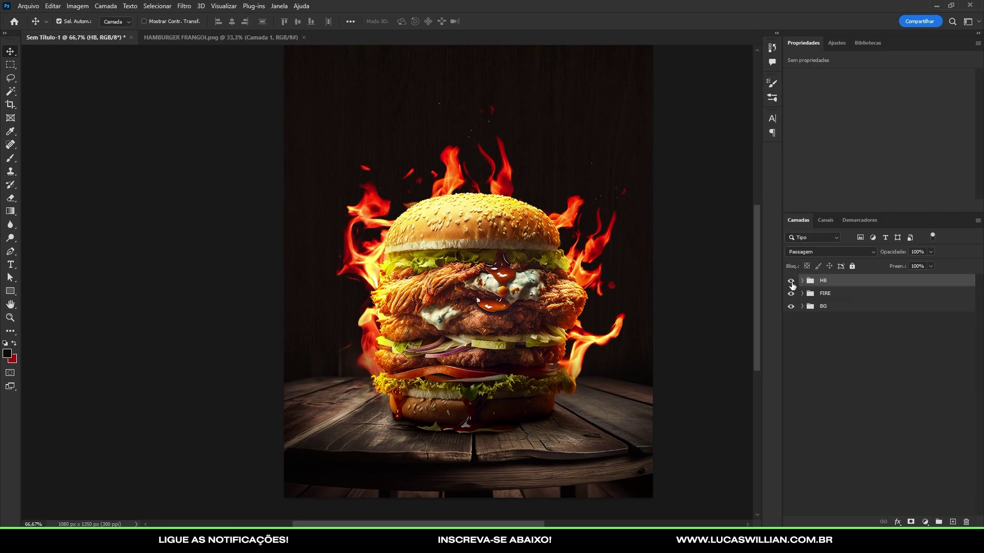
{"action": "left_click", "coordinate": [790, 281]}
{"action": "left_click", "coordinate": [790, 281]}
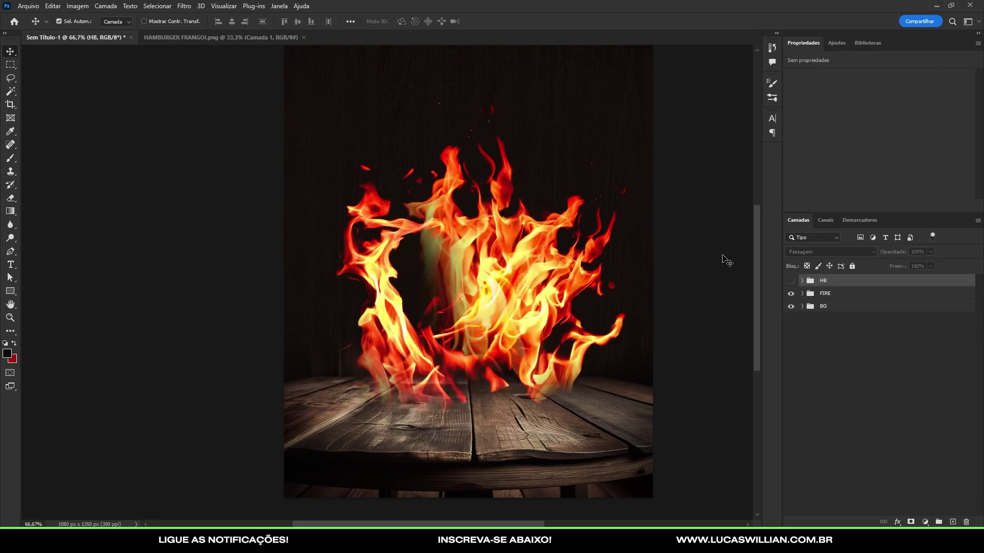
{"action": "left_click", "coordinate": [791, 281]}
{"action": "left_click", "coordinate": [791, 281]}
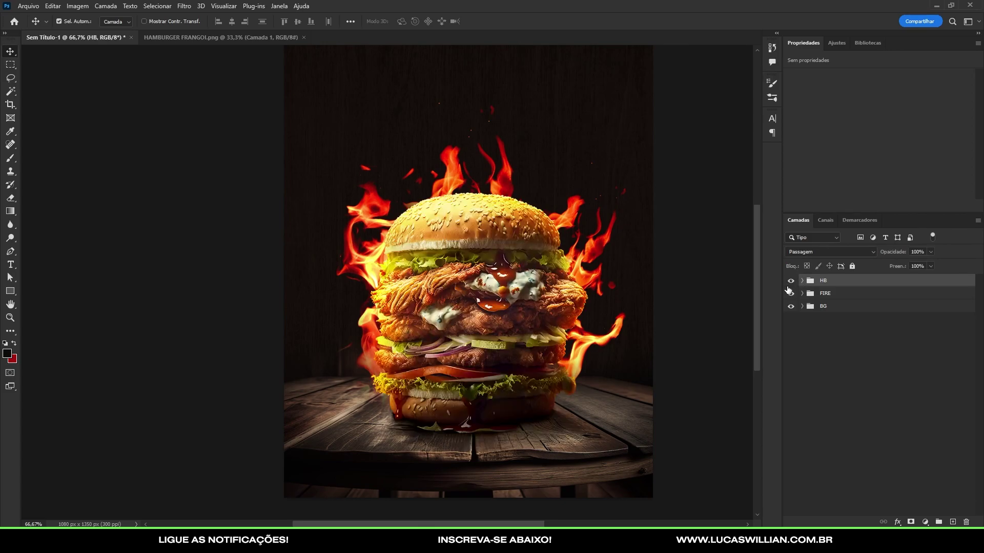
{"action": "left_click", "coordinate": [791, 280]}
{"action": "left_click", "coordinate": [791, 294]}
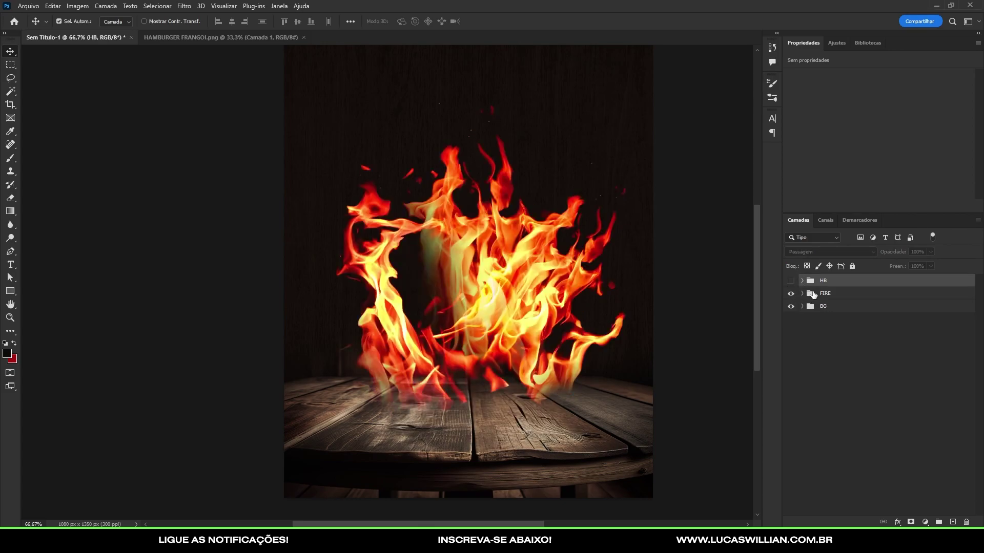
Make all three groups visible again and select the BG group.
{"action": "left_click", "coordinate": [825, 294]}
{"action": "left_click", "coordinate": [790, 281]}
{"action": "left_click", "coordinate": [838, 282]}
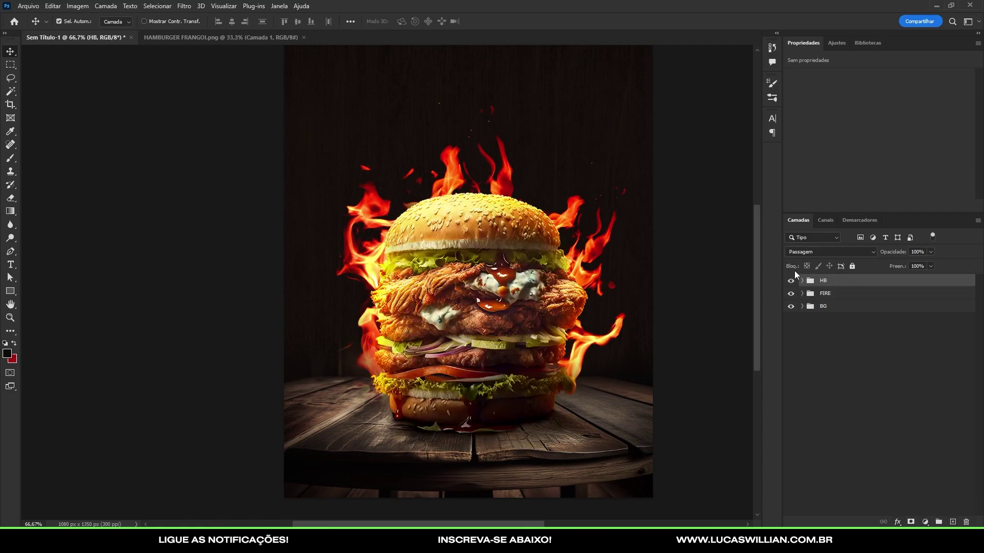
{"action": "left_click", "coordinate": [837, 308]}
Add a Color Balance layer above the wooden table with midtones at red +52, yellow -52.
{"action": "left_click", "coordinate": [802, 306]}
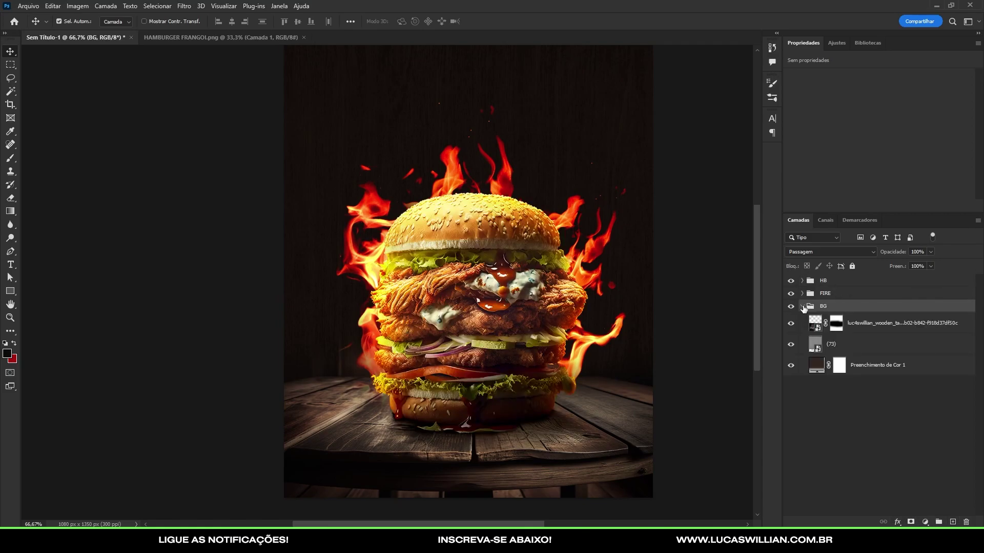
{"action": "left_click", "coordinate": [869, 321]}
{"action": "left_click", "coordinate": [836, 43]}
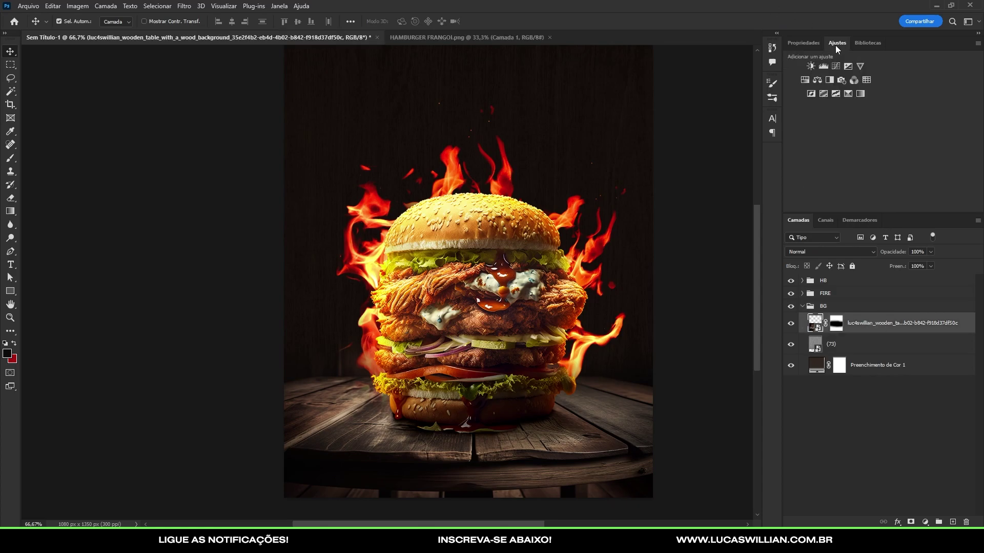
{"action": "left_click", "coordinate": [817, 80]}
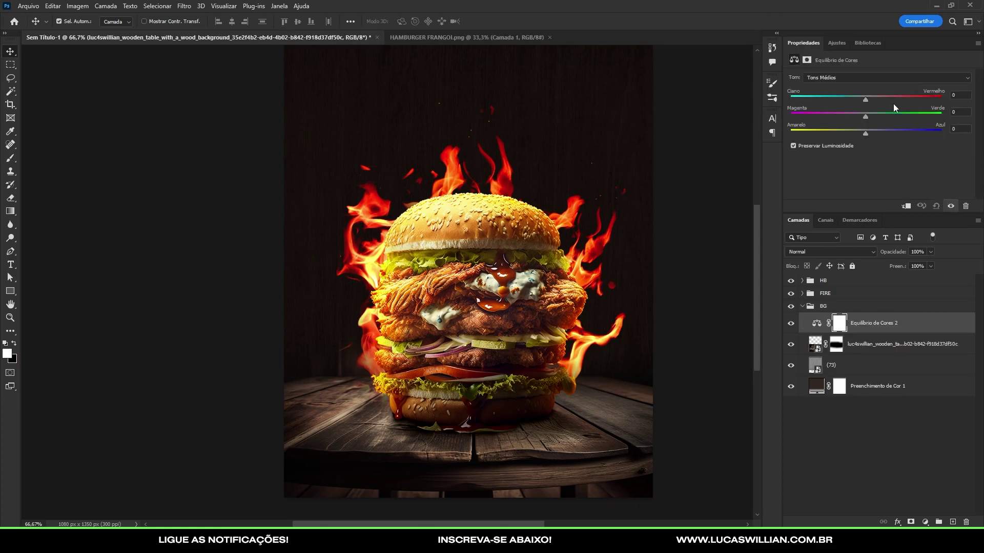
{"action": "left_click_drag", "start_coordinate": [848, 133], "coordinate": [812, 133]}
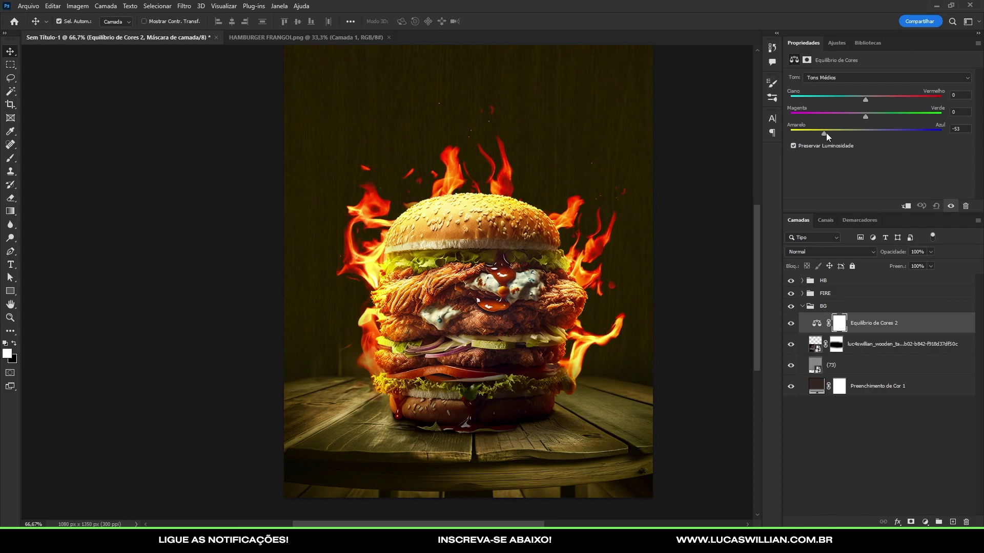
Slightly reduce the highlights' yellow and keep the layer's blend mode at Normal.
{"action": "left_click", "coordinate": [844, 78]}
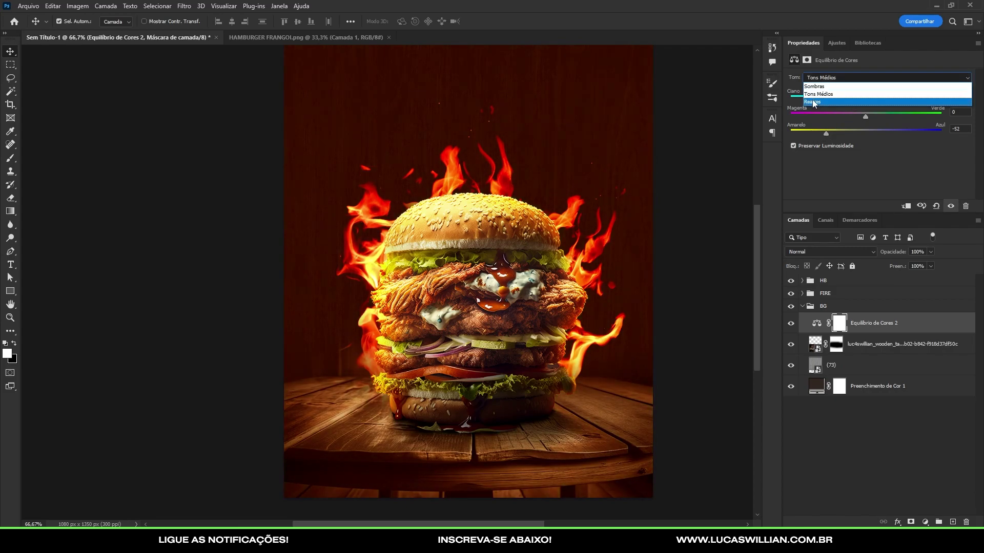
{"action": "left_click", "coordinate": [815, 100]}
{"action": "left_click_drag", "start_coordinate": [828, 134], "coordinate": [842, 129]}
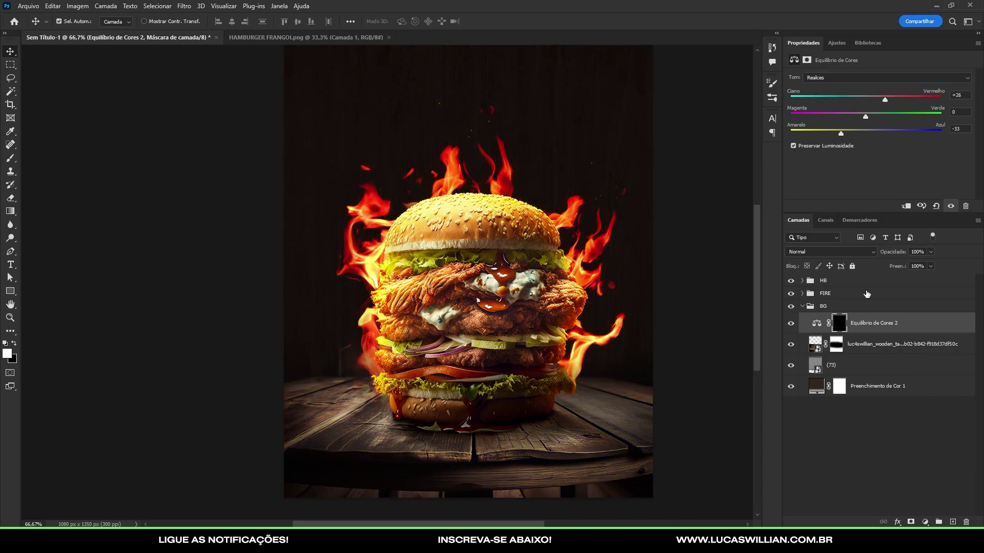
{"action": "key", "text": "ctrl"}
{"action": "left_click", "coordinate": [817, 250]}
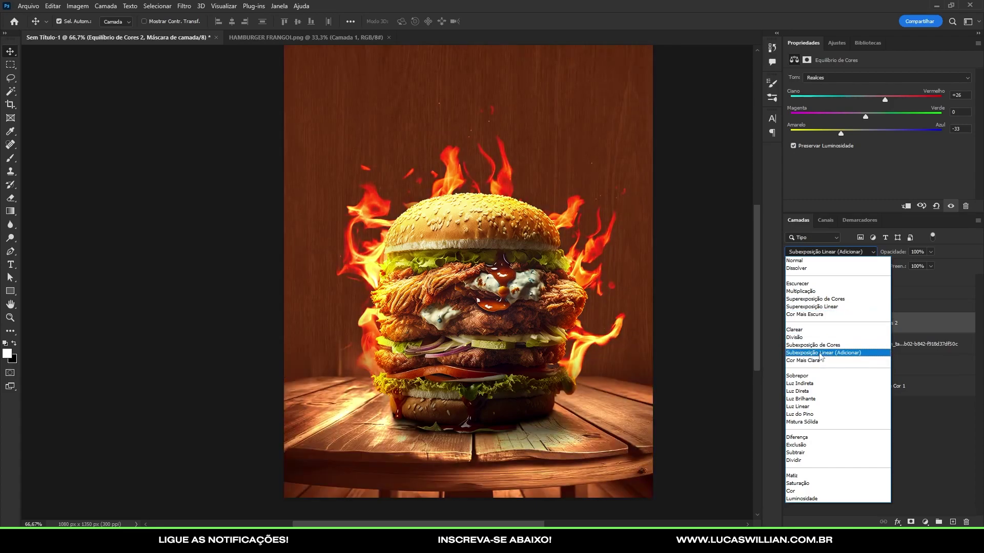
{"action": "key", "text": "Escape"}
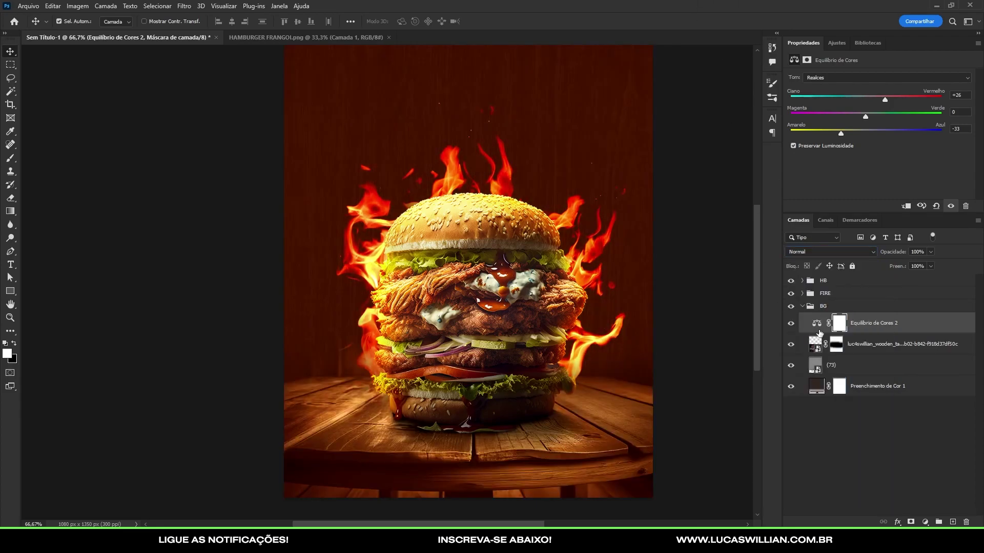
{"action": "left_click", "coordinate": [818, 330]}
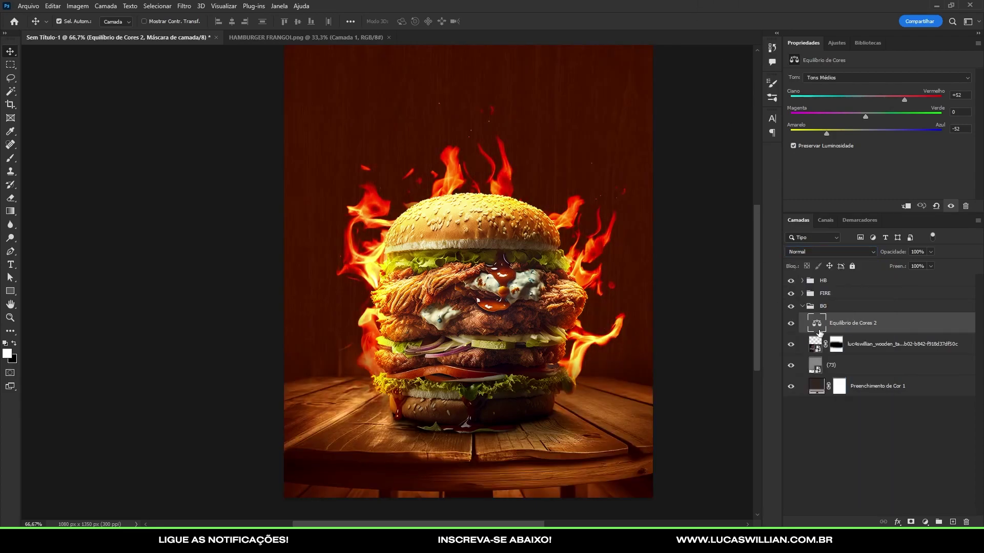
Give Equilíbrio de Cores 2 a black mask and paint warm patches near the burger base with a 223 px brush.
{"action": "left_click", "coordinate": [911, 521], "text": "alt"}
{"action": "key", "text": "b"}
{"action": "left_click", "coordinate": [562, 407]}
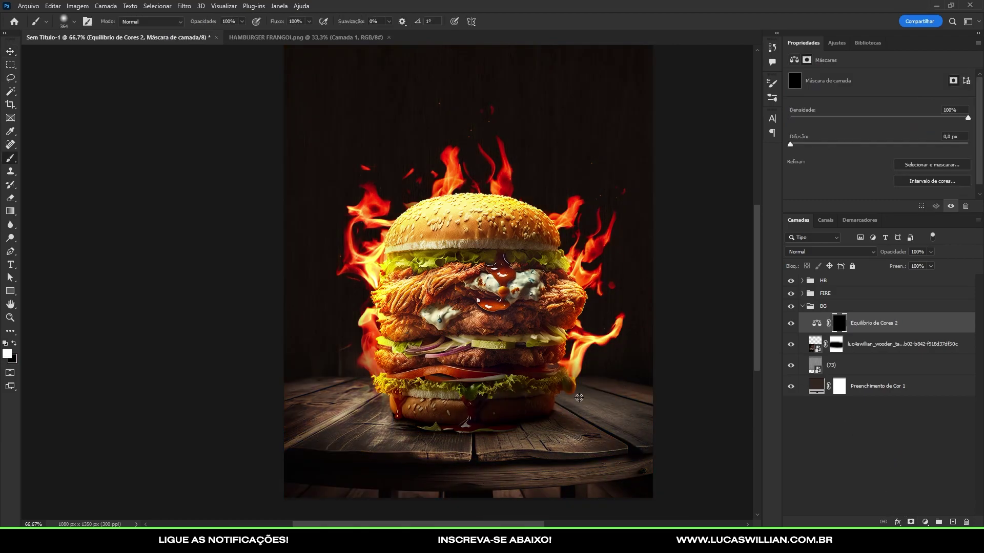
{"action": "mouse_move", "coordinate": [527, 416]}
{"action": "left_mouse_down"}
{"action": "mouse_move", "coordinate": [557, 415]}
{"action": "mouse_move", "coordinate": [553, 402]}
{"action": "left_mouse_up"}
{"action": "left_click", "coordinate": [392, 395]}
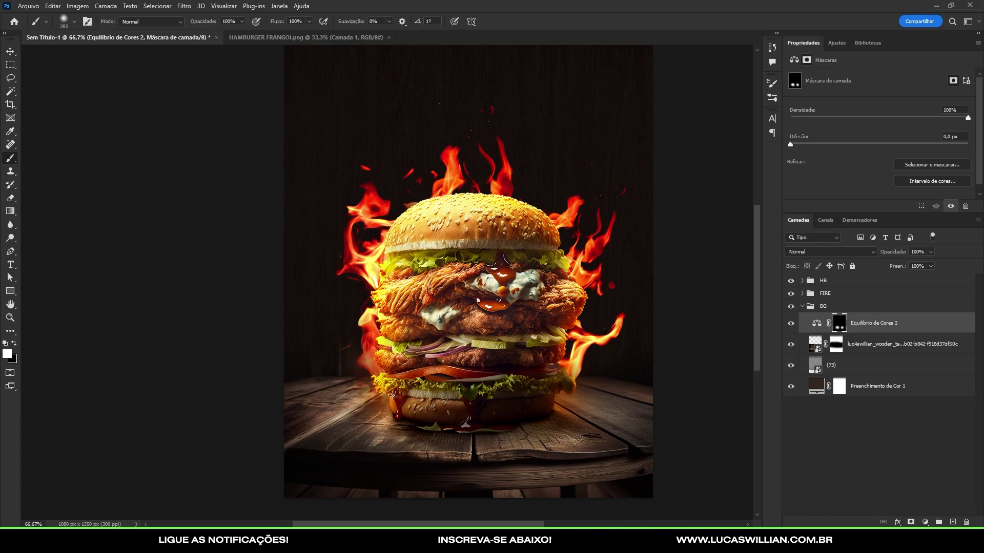
{"action": "key", "text": "v"}
{"action": "left_click", "coordinate": [615, 445]}
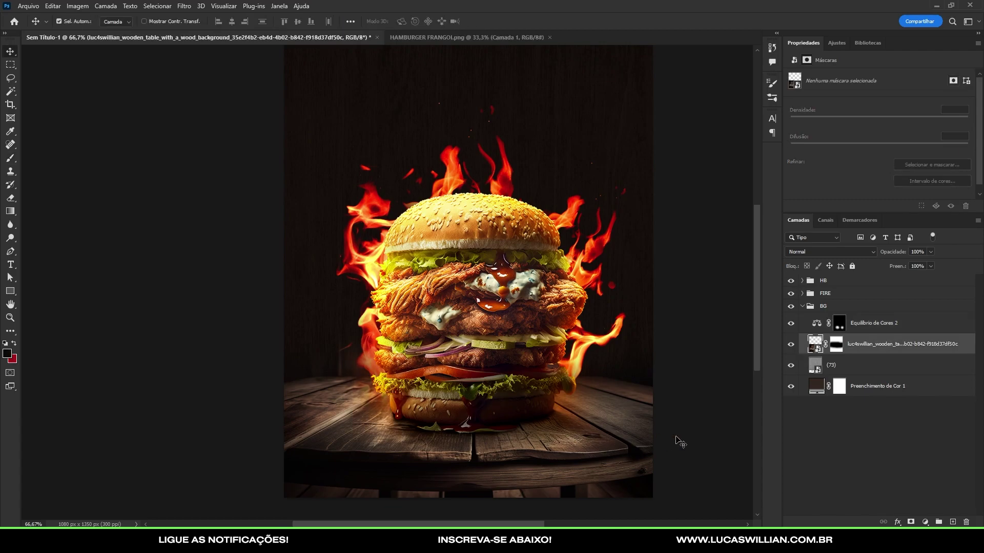
Add Equilíbrio de Cores 3 clipped to the wooden table, setting midtones to red +13, yellow -37.
{"action": "left_click", "coordinate": [837, 42]}
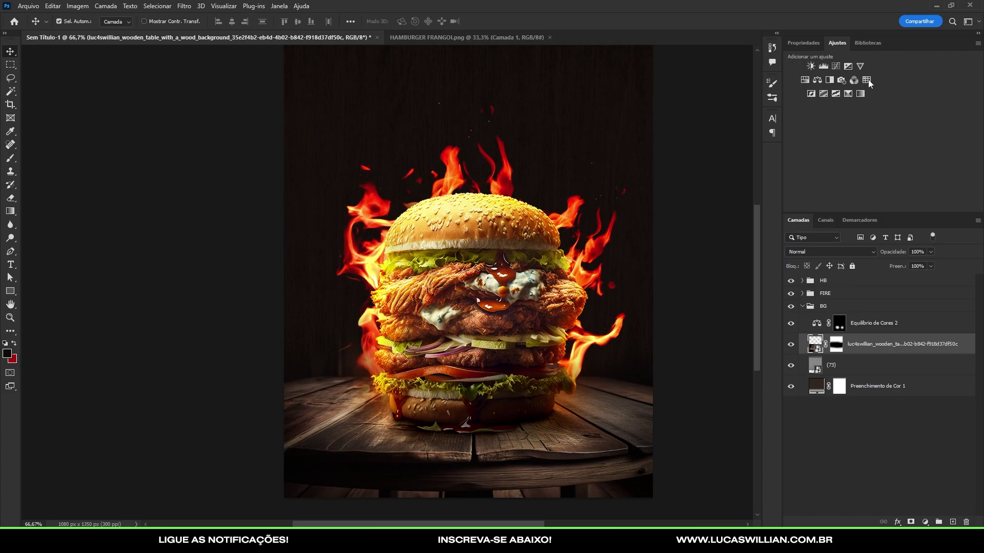
{"action": "left_click", "coordinate": [818, 81]}
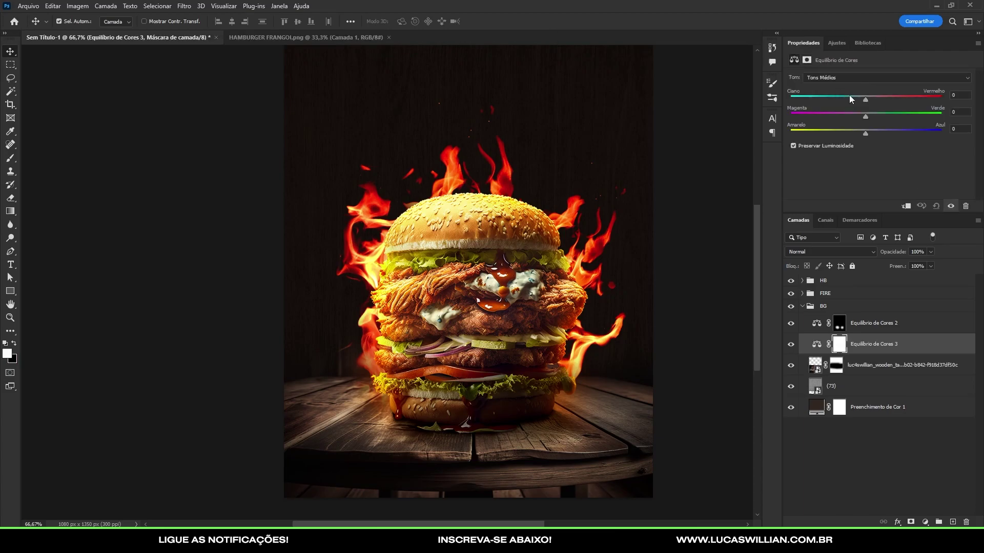
{"action": "left_click", "coordinate": [906, 206]}
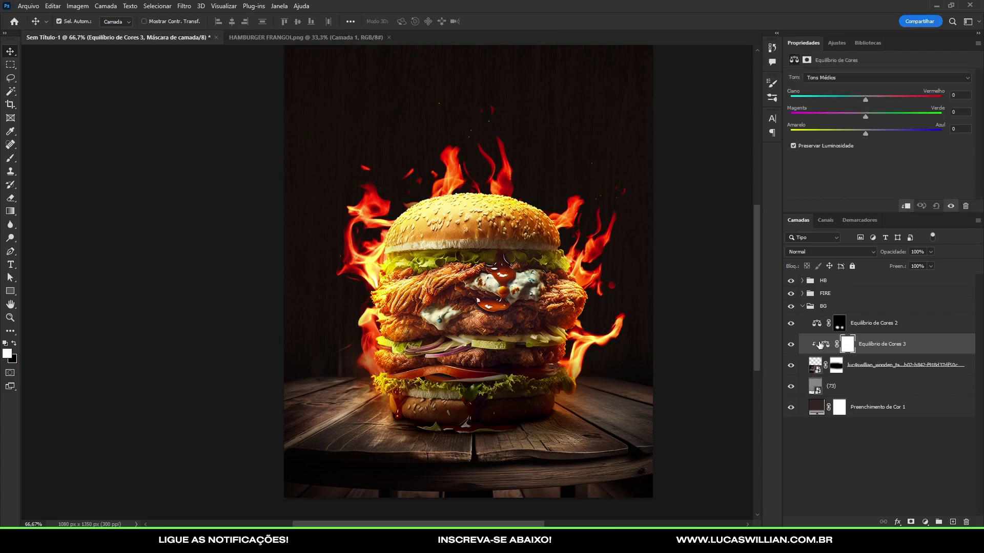
{"action": "left_click", "coordinate": [819, 344]}
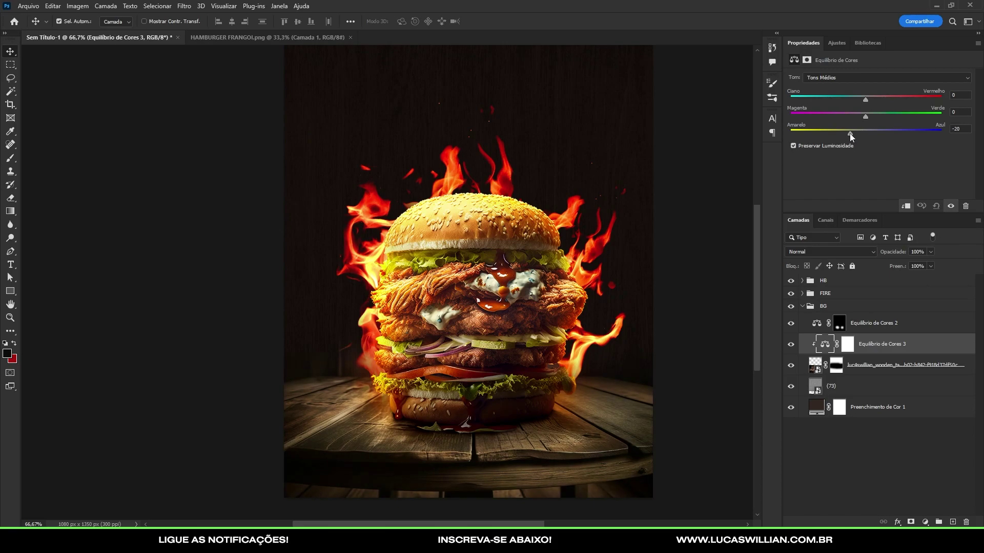
{"action": "left_click_drag", "start_coordinate": [849, 133], "coordinate": [848, 133]}
{"action": "left_click_drag", "start_coordinate": [868, 97], "coordinate": [872, 96]}
{"action": "left_click", "coordinate": [824, 77]}
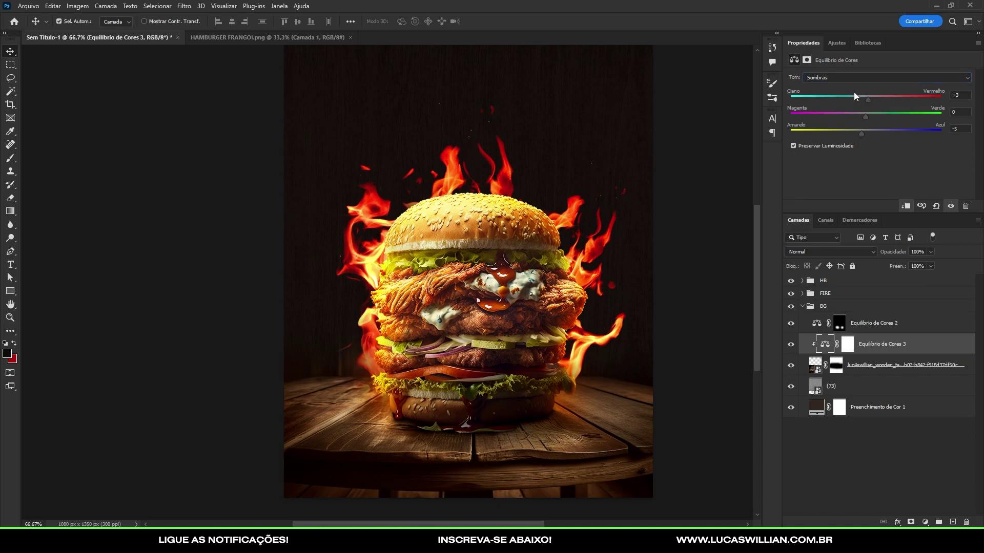
Add a Levels adjustment layer above Equilíbrio de Cores 3 and clip it to the layer below.
{"action": "scroll", "coordinate": [505, 328], "scroll_direction": "down", "scroll_amount": 5}
{"action": "scroll", "coordinate": [487, 422], "scroll_direction": "up", "scroll_amount": 4}
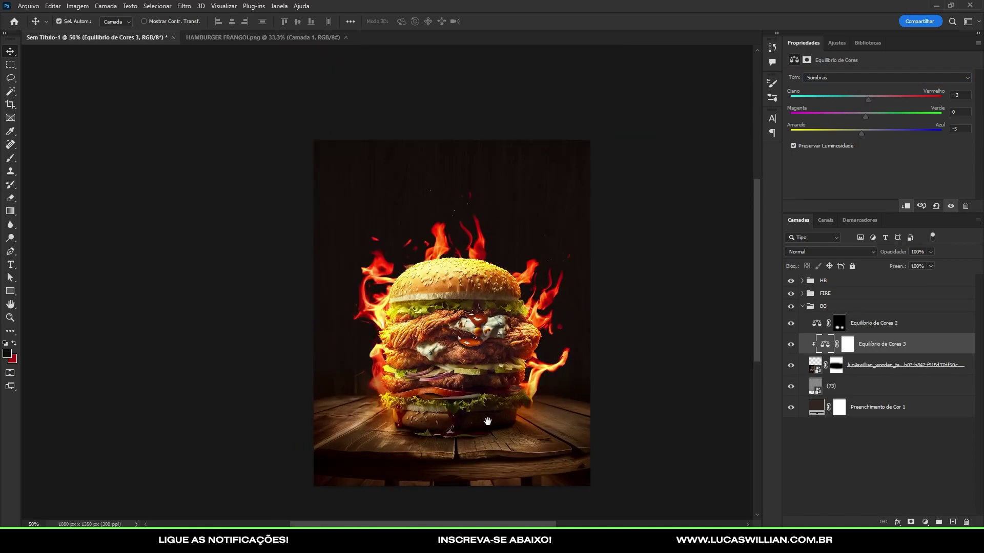
{"action": "scroll", "coordinate": [487, 421], "scroll_direction": "up", "scroll_amount": 1}
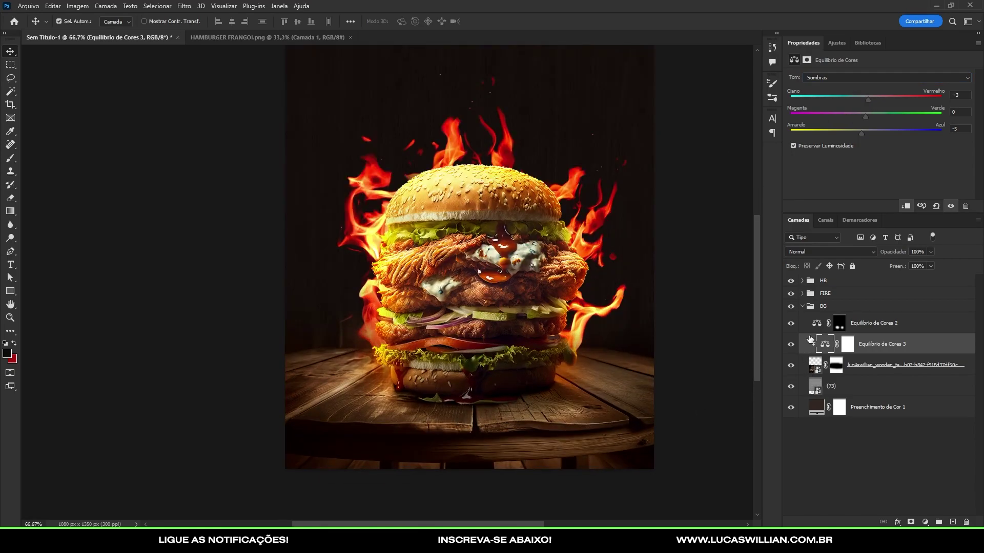
{"action": "left_click", "coordinate": [836, 43]}
{"action": "left_click", "coordinate": [804, 62]}
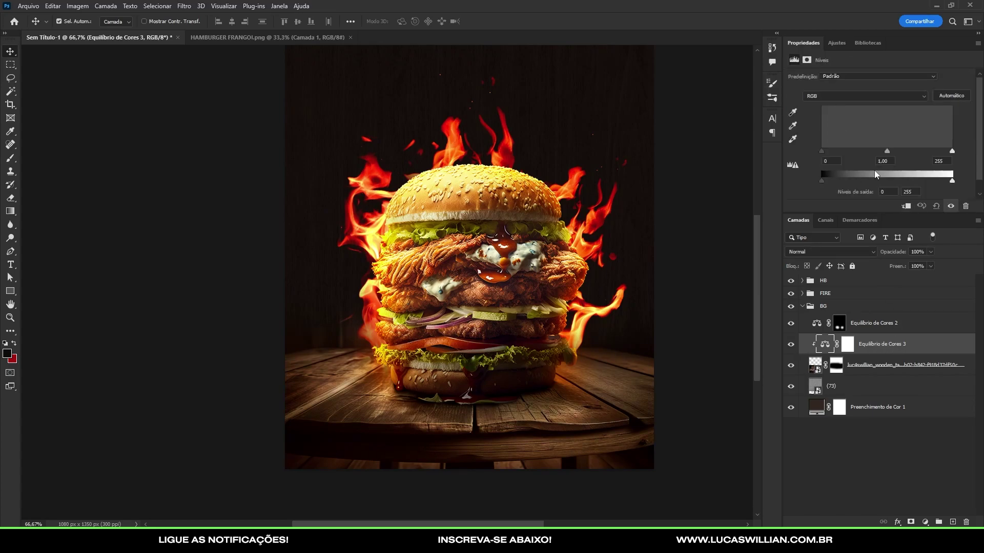
{"action": "left_click", "coordinate": [905, 206]}
Set the Levels inputs to 15, 1,02 and 247 to add table contrast.
{"action": "left_click_drag", "start_coordinate": [824, 152], "coordinate": [826, 152]}
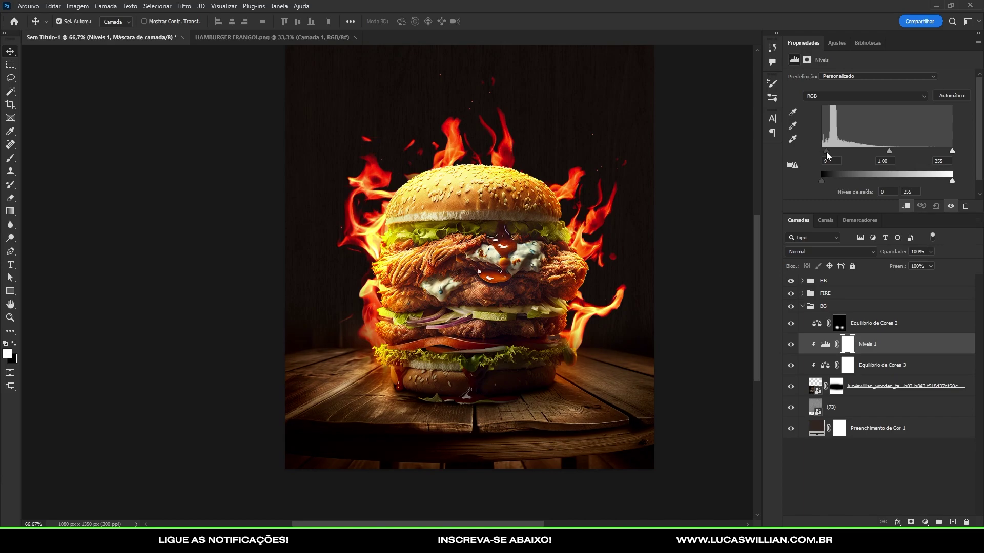
{"action": "left_click_drag", "start_coordinate": [888, 151], "coordinate": [883, 151]}
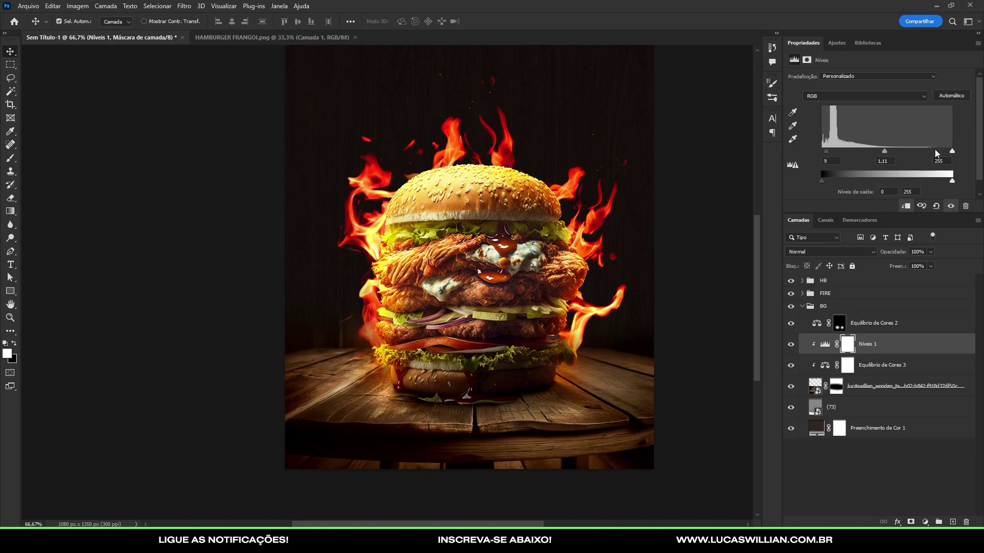
{"action": "left_click_drag", "start_coordinate": [950, 151], "coordinate": [946, 152]}
{"action": "left_click_drag", "start_coordinate": [825, 152], "coordinate": [829, 152]}
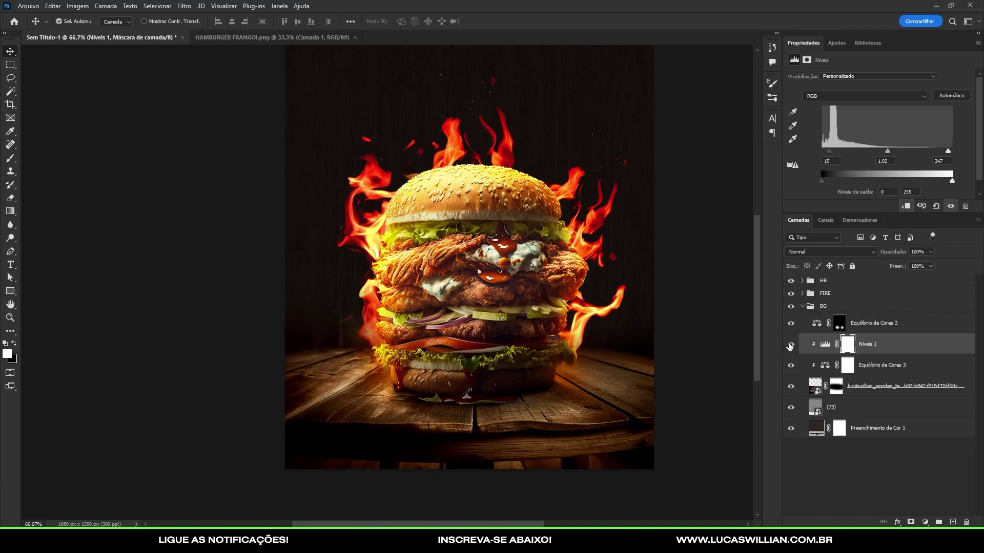
Compare Níveis 1 on and off, then select the wooden-table photo layer.
{"action": "left_click", "coordinate": [789, 346]}
{"action": "scroll", "coordinate": [533, 352], "scroll_direction": "down", "scroll_amount": 3}
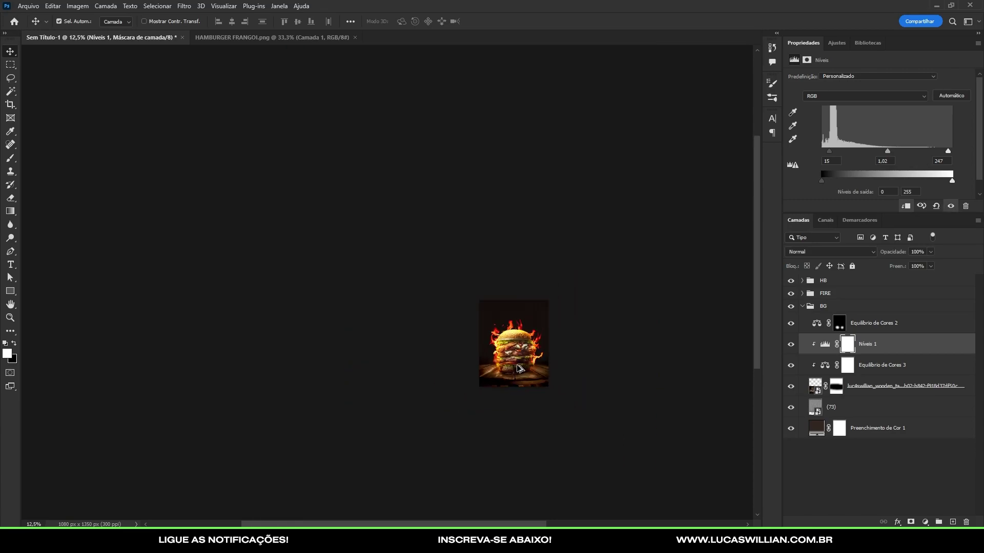
{"action": "left_click", "coordinate": [790, 344]}
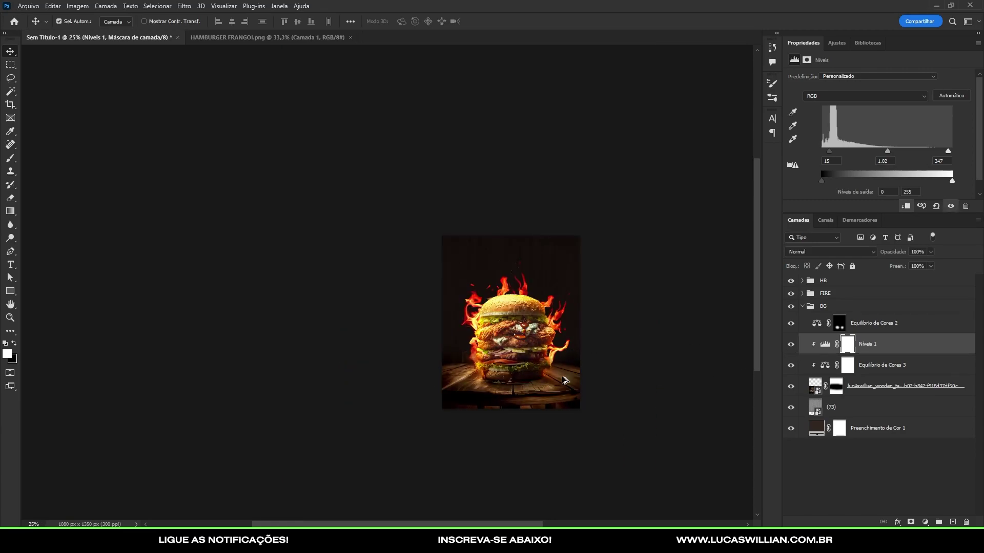
{"action": "scroll", "coordinate": [563, 379], "scroll_direction": "up", "scroll_amount": 3}
{"action": "scroll", "coordinate": [562, 379], "scroll_direction": "down", "scroll_amount": 2}
{"action": "scroll", "coordinate": [549, 367], "scroll_direction": "up", "scroll_amount": 1}
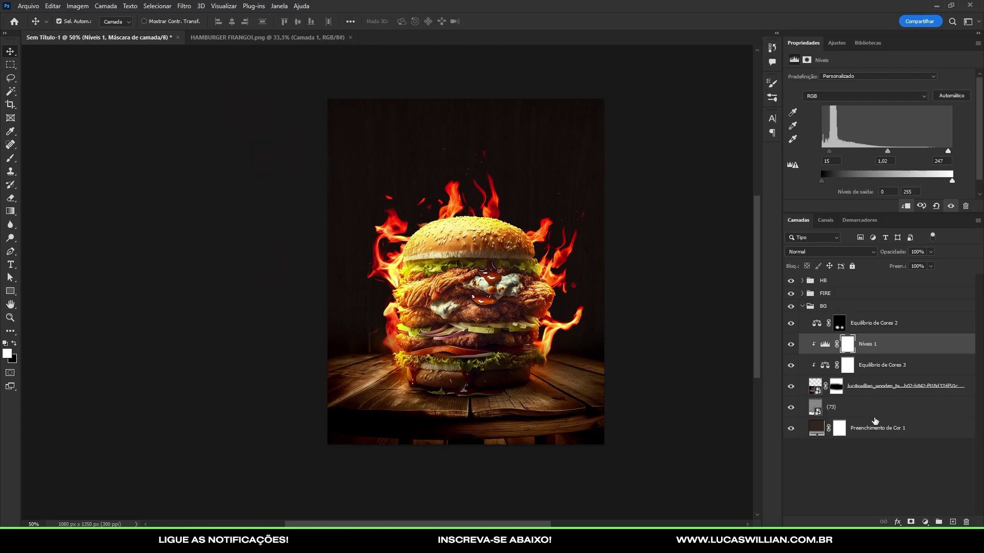
{"action": "left_click", "coordinate": [882, 390]}
Add a Color Balance layer above (73), warming midtones to +10 red and -11 blue.
{"action": "left_click", "coordinate": [883, 408]}
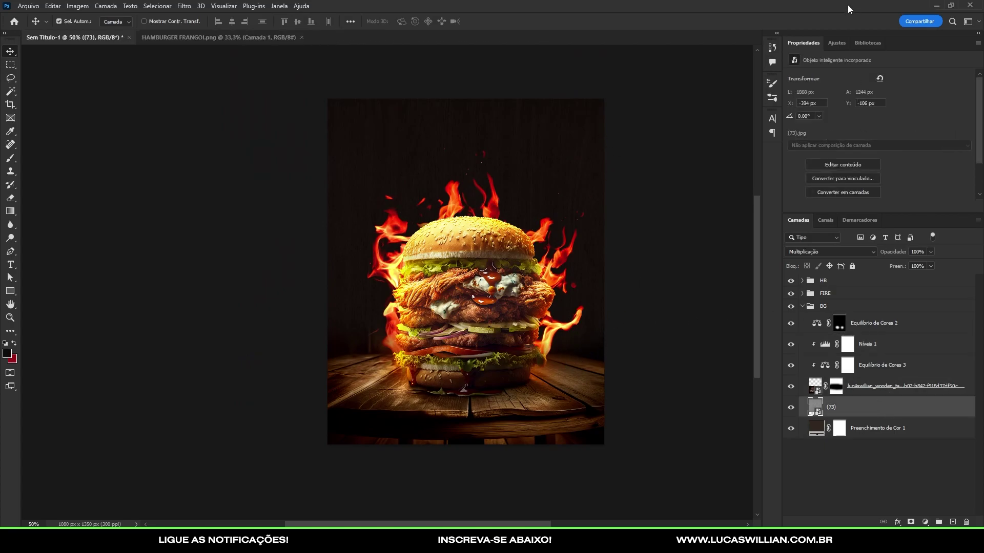
{"action": "left_click", "coordinate": [836, 43]}
{"action": "left_click", "coordinate": [819, 82]}
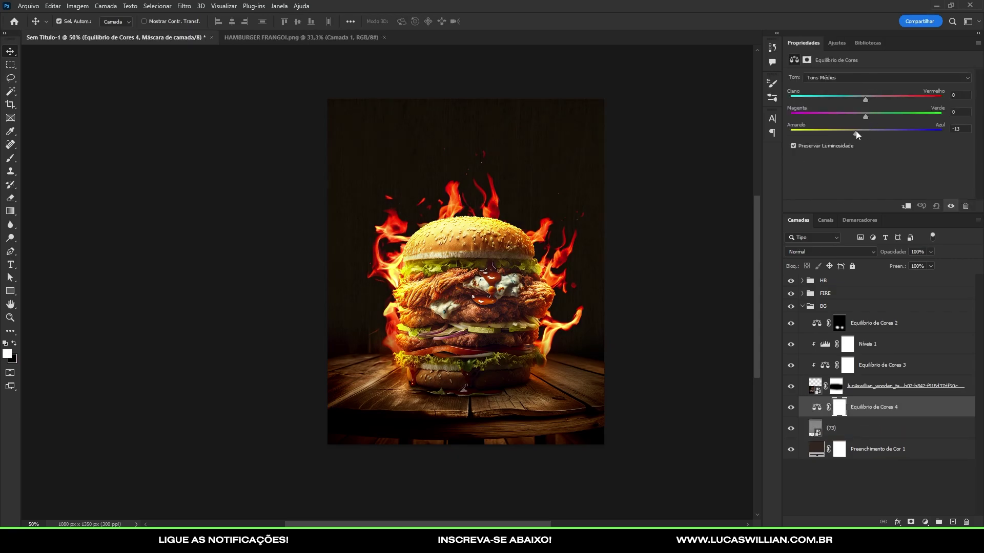
{"action": "left_click_drag", "start_coordinate": [855, 131], "coordinate": [857, 131]}
{"action": "left_click_drag", "start_coordinate": [865, 97], "coordinate": [871, 98]}
Add a Levels layer, Níveis 2, with inputs 2, 0,93 and 255.
{"action": "left_click", "coordinate": [837, 42]}
{"action": "left_click", "coordinate": [819, 65]}
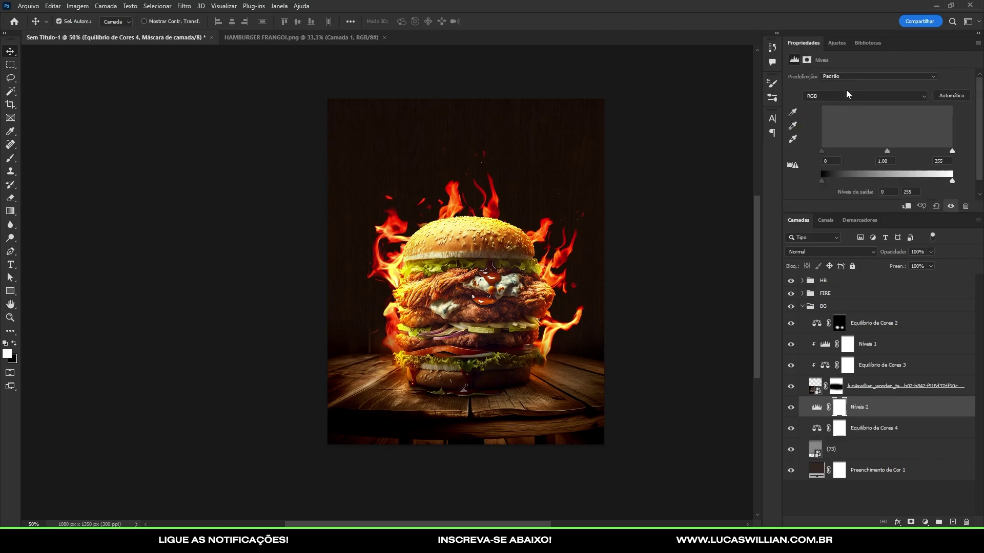
{"action": "left_click_drag", "start_coordinate": [886, 151], "coordinate": [890, 149]}
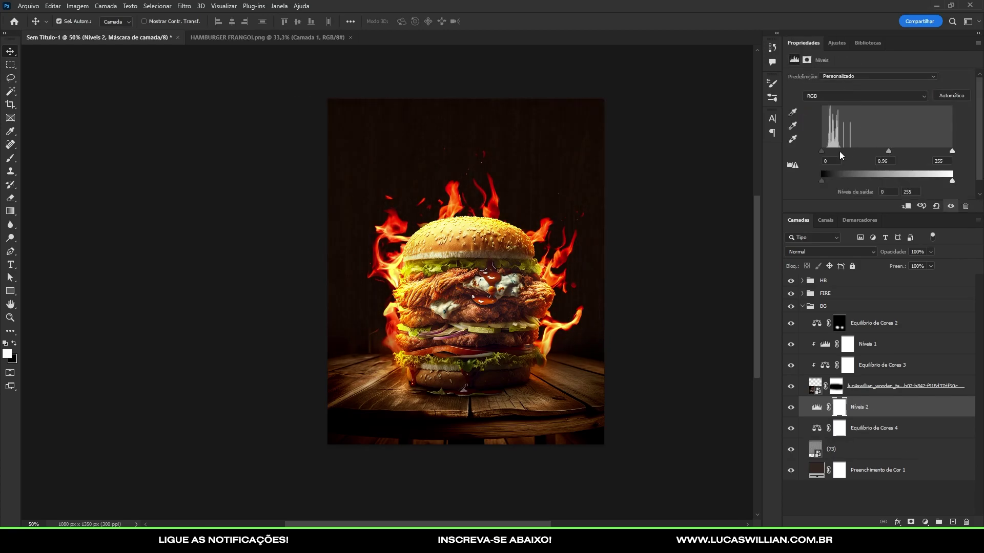
{"action": "left_click_drag", "start_coordinate": [822, 150], "coordinate": [825, 149]}
Clip and release Equilíbrio de Cores 4, delete the Níveis 2 mask, and collapse BG.
{"action": "scroll", "coordinate": [430, 246], "scroll_direction": "down", "scroll_amount": 4}
{"action": "scroll", "coordinate": [474, 229], "scroll_direction": "up", "scroll_amount": 3}
{"action": "scroll", "coordinate": [474, 229], "scroll_direction": "up", "scroll_amount": 1}
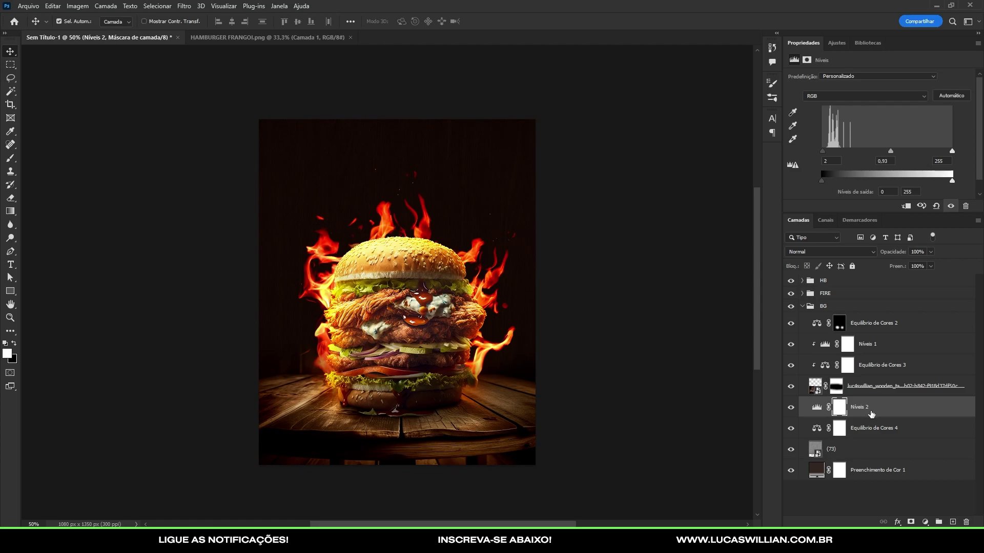
{"action": "left_click", "coordinate": [865, 438], "text": "alt"}
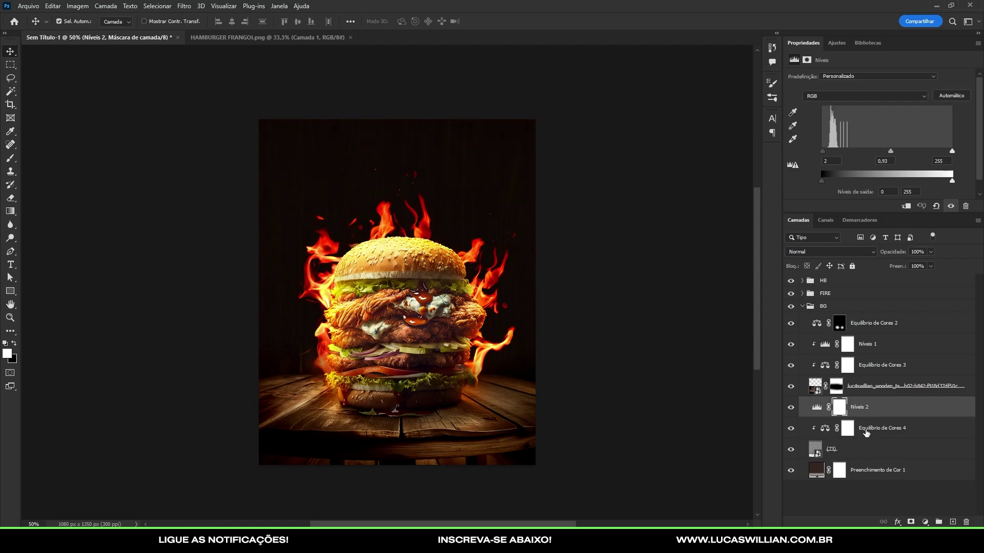
{"action": "left_click", "coordinate": [858, 422], "text": "alt"}
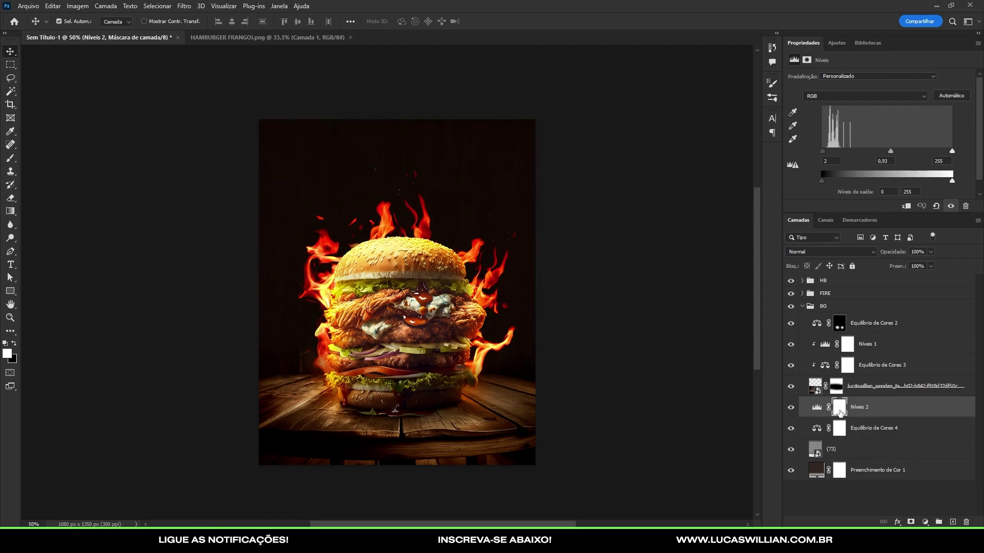
{"action": "left_click_drag", "start_coordinate": [840, 413], "coordinate": [851, 426]}
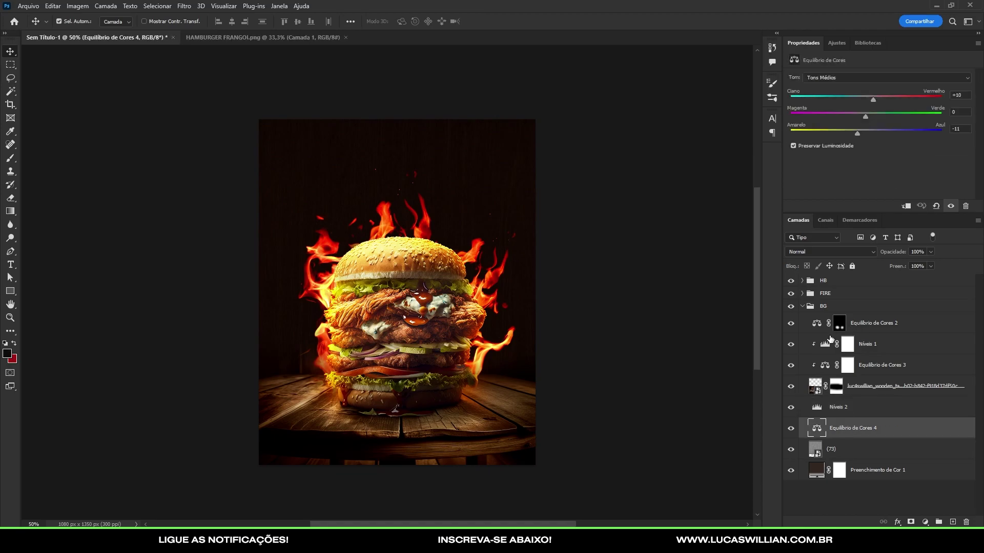
{"action": "left_click", "coordinate": [802, 306]}
Collapse the BG group, select the FIRE group and zoom out to the whole poster.
{"action": "left_click", "coordinate": [790, 306]}
{"action": "left_click", "coordinate": [823, 306]}
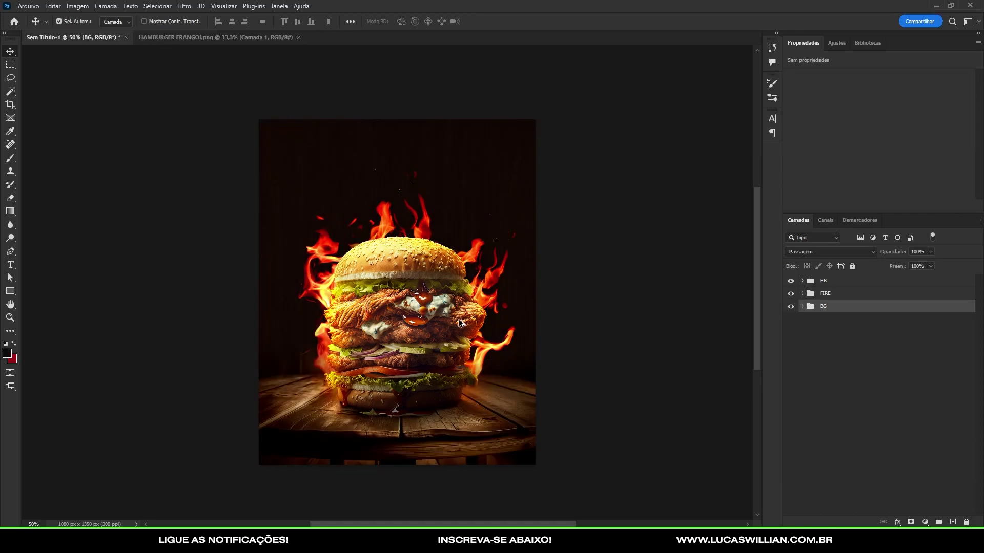
{"action": "key", "text": "ctrl+plus"}
{"action": "scroll", "coordinate": [420, 313], "scroll_direction": "down", "scroll_amount": 1}
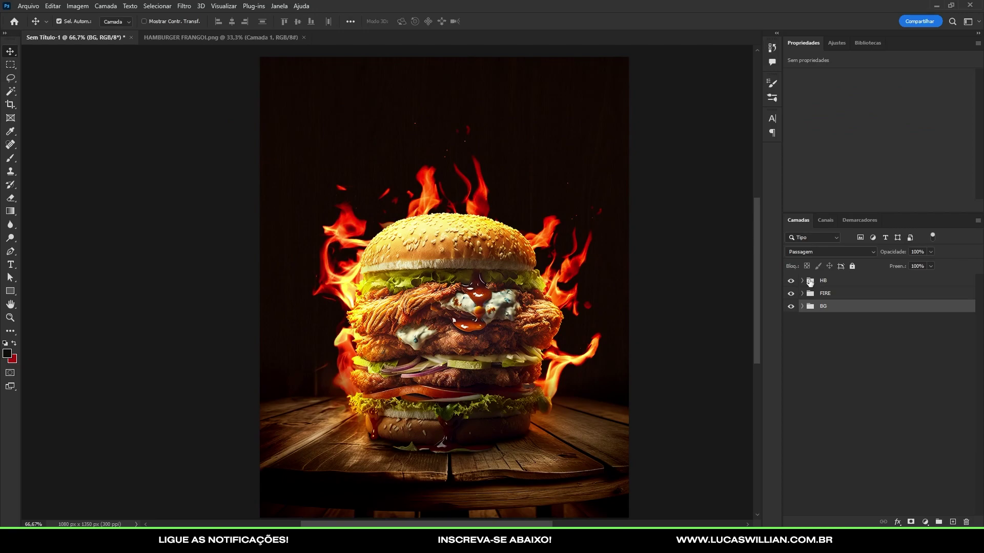
{"action": "left_click", "coordinate": [821, 295]}
{"action": "key", "text": "ctrl+plus"}
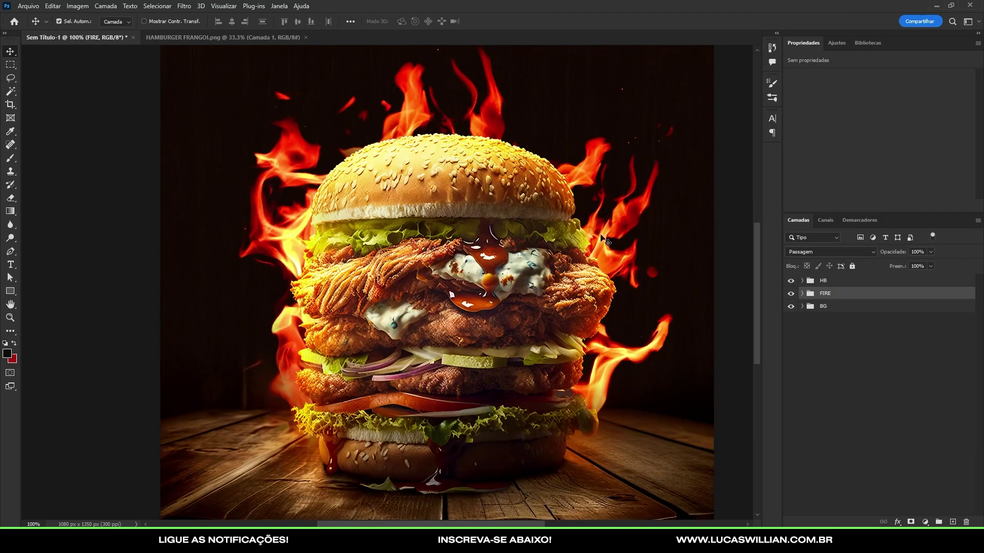
{"action": "key", "text": "ctrl+minus"}
Open BG, target Equilíbrio de Cores 2's mask and set the brush to about 289 px.
{"action": "left_click", "coordinate": [802, 306]}
{"action": "left_click", "coordinate": [839, 323]}
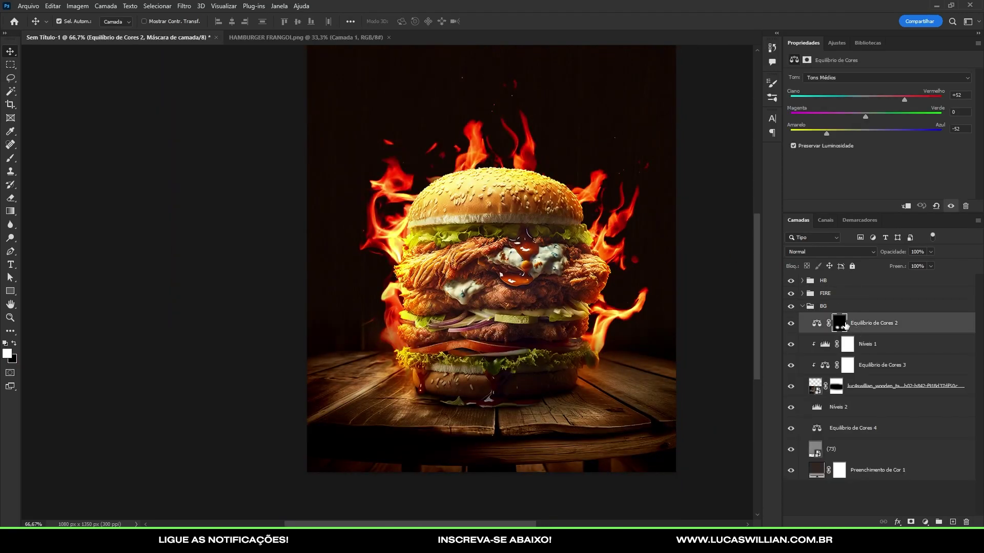
{"action": "key", "text": "b"}
{"action": "key", "text": "bracketright"}
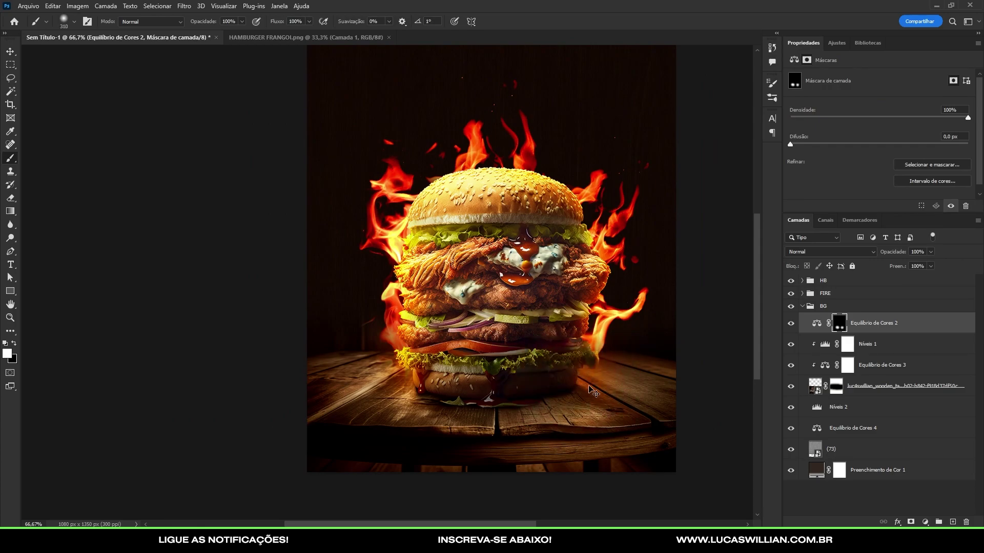
{"action": "left_click_drag", "start_coordinate": [595, 383], "coordinate": [588, 389]}
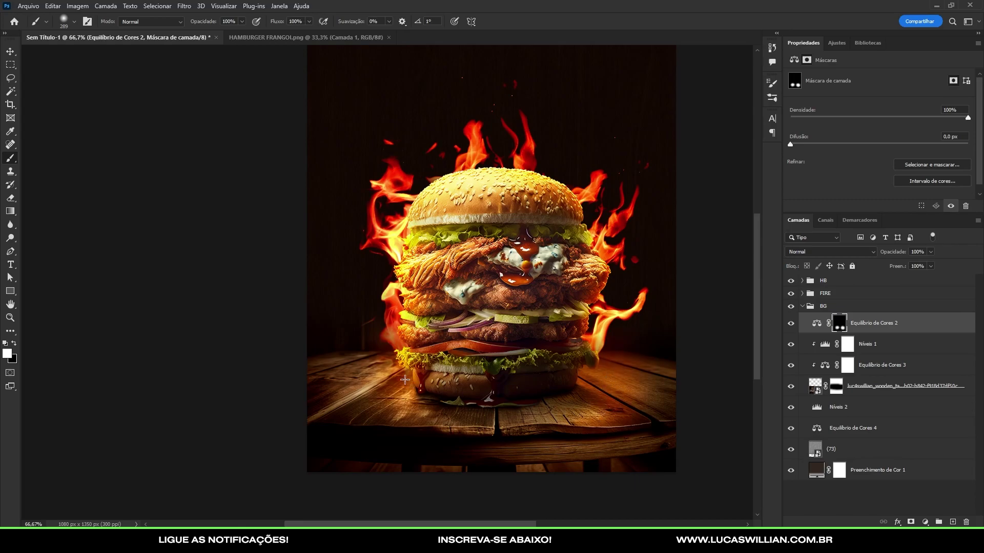
{"action": "scroll", "coordinate": [535, 347], "scroll_direction": "up", "scroll_amount": 1}
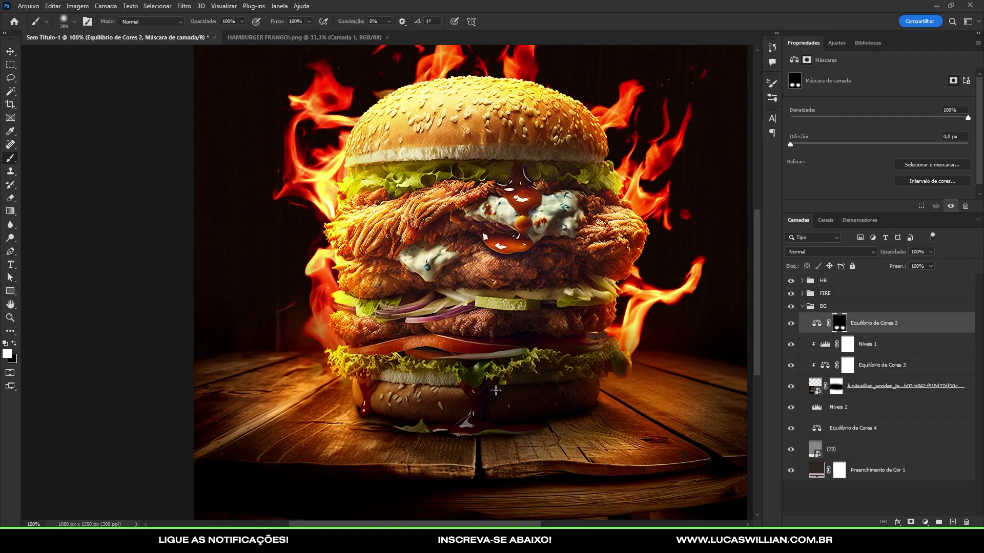
{"action": "scroll", "coordinate": [563, 384], "scroll_direction": "down", "scroll_amount": 1}
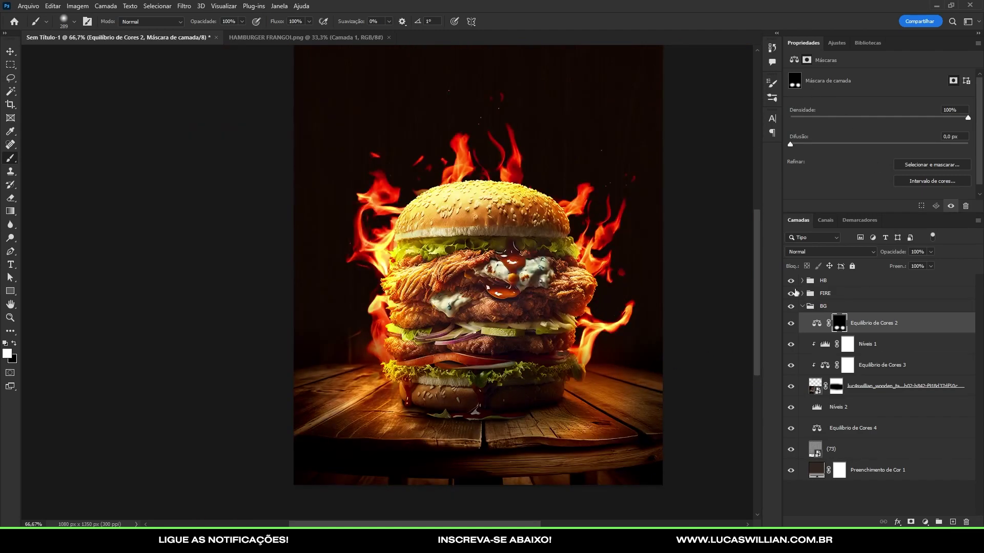
Toggle Equilíbrio de Cores 2 to compare, switch to black and resize the brush to about 187.
{"action": "left_click", "coordinate": [791, 323]}
{"action": "left_click", "coordinate": [791, 323]}
{"action": "left_click", "coordinate": [791, 323]}
{"action": "key", "text": "x"}
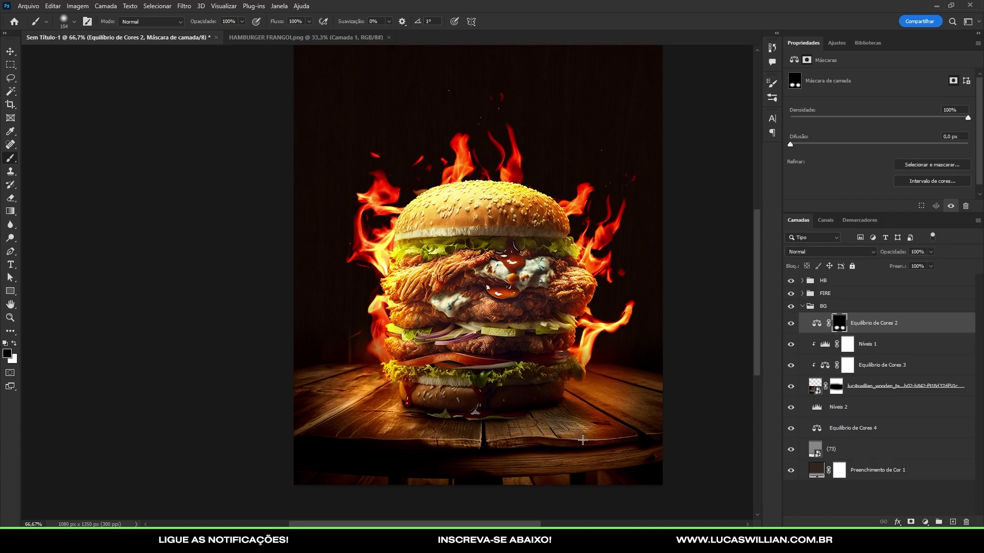
{"action": "left_click_drag", "start_coordinate": [536, 430], "coordinate": [526, 428]}
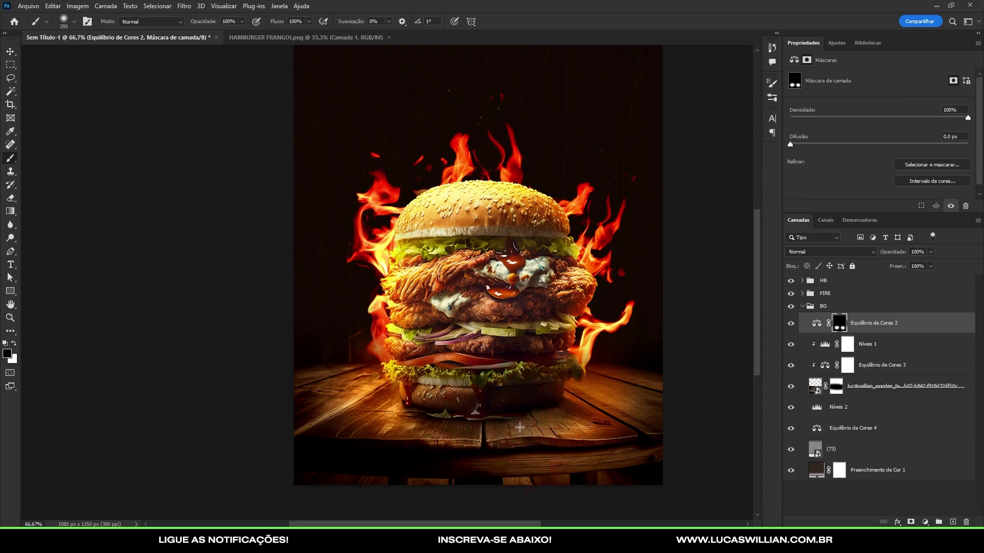
{"action": "left_click_drag", "start_coordinate": [558, 426], "coordinate": [538, 426]}
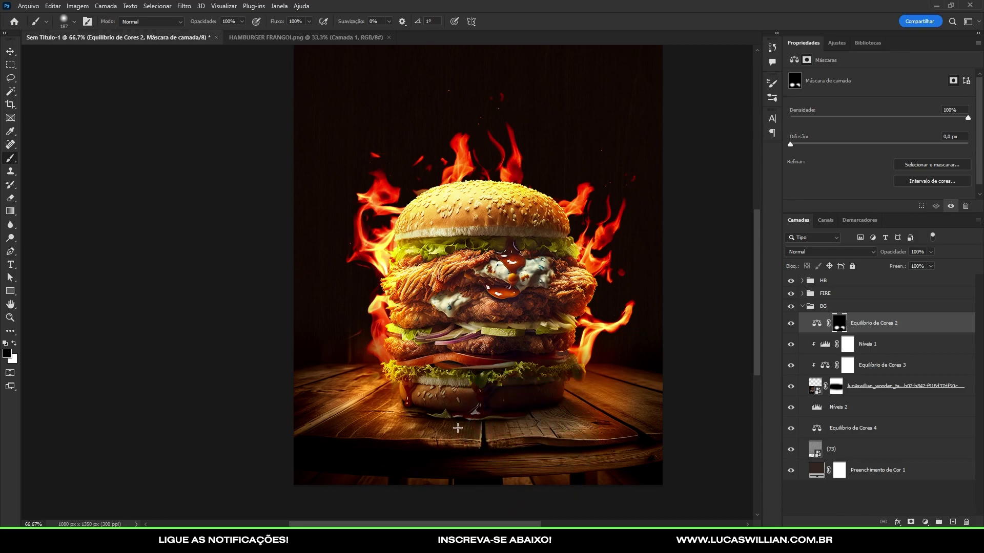
{"action": "scroll", "coordinate": [479, 422], "scroll_direction": "down", "scroll_amount": 1}
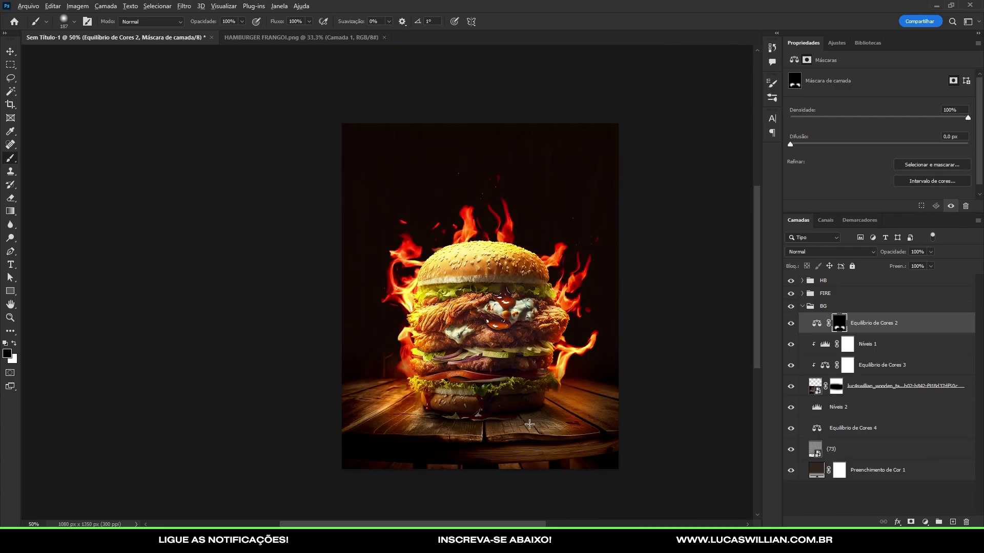
{"action": "scroll", "coordinate": [529, 425], "scroll_direction": "up", "scroll_amount": 1}
Switch to white, enlarge the brush to about 259 and recheck Equilíbrio de Cores 2's effect.
{"action": "key", "text": "x"}
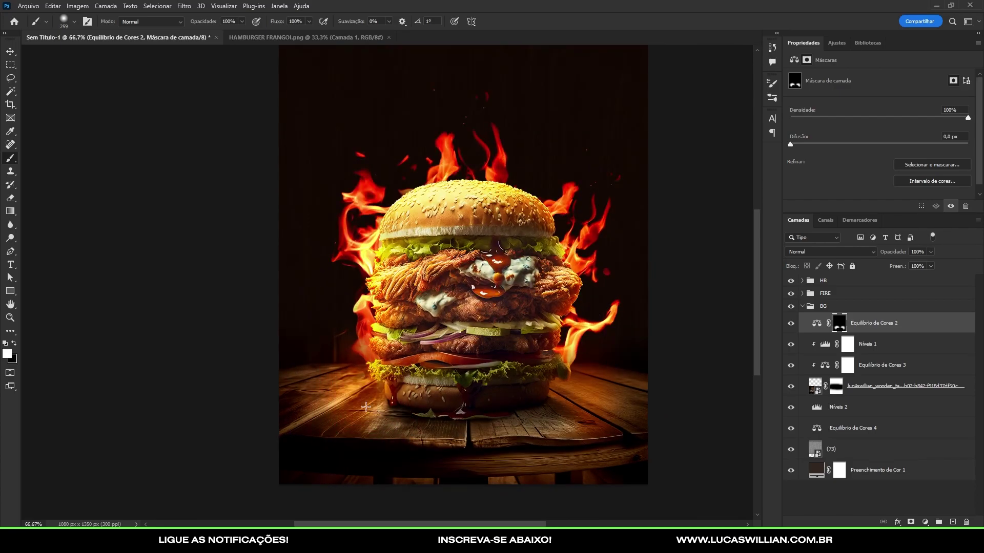
{"action": "left_click_drag", "start_coordinate": [359, 405], "coordinate": [368, 387]}
{"action": "scroll", "coordinate": [609, 397], "scroll_direction": "down", "scroll_amount": 2}
{"action": "left_click", "coordinate": [790, 323]}
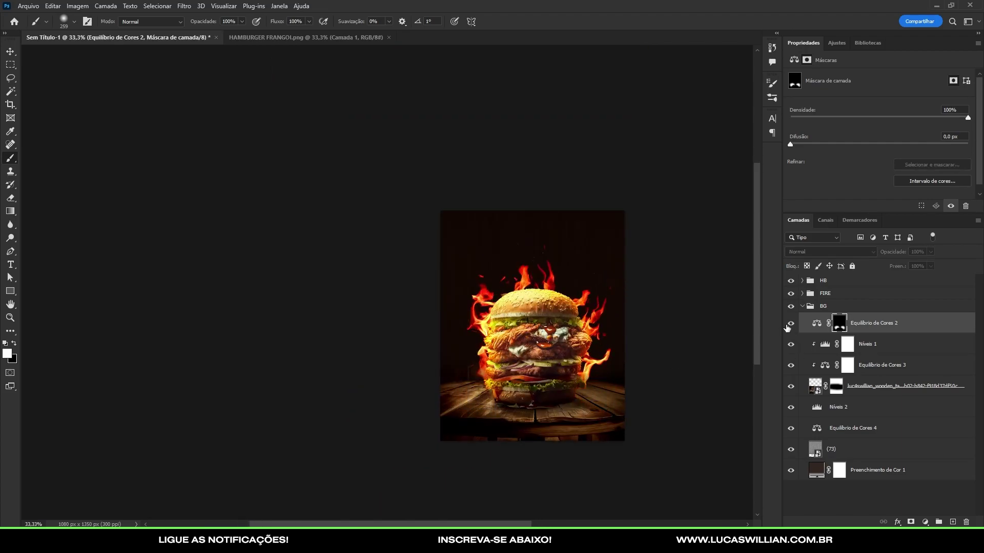
{"action": "left_click", "coordinate": [790, 323]}
{"action": "left_click", "coordinate": [790, 323]}
{"action": "scroll", "coordinate": [460, 383], "scroll_direction": "up", "scroll_amount": 1}
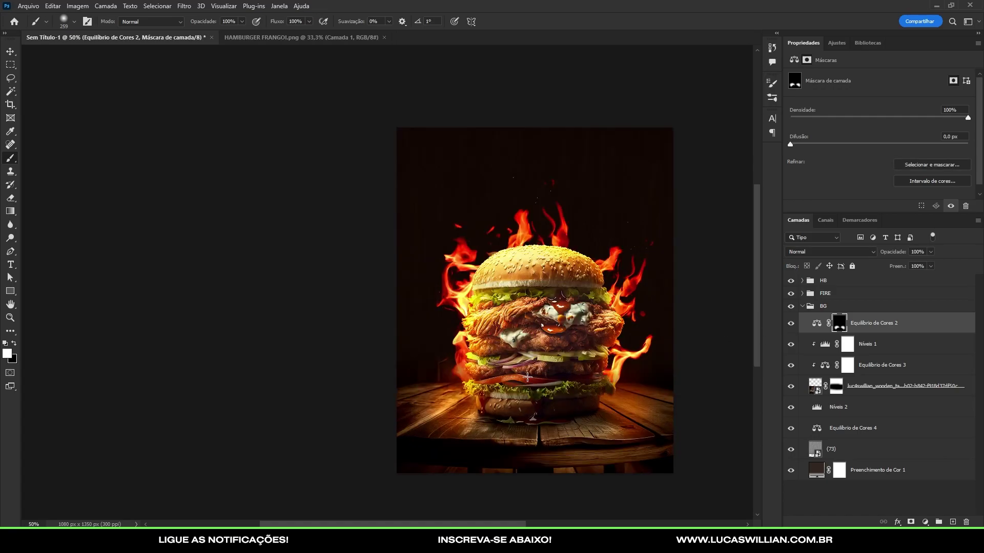
{"action": "scroll", "coordinate": [460, 383], "scroll_direction": "up", "scroll_amount": 3}
Shrink the brush, make black the painting colour, and select the wooden-table layer.
{"action": "key", "text": "bracketleft"}
{"action": "key", "text": "x"}
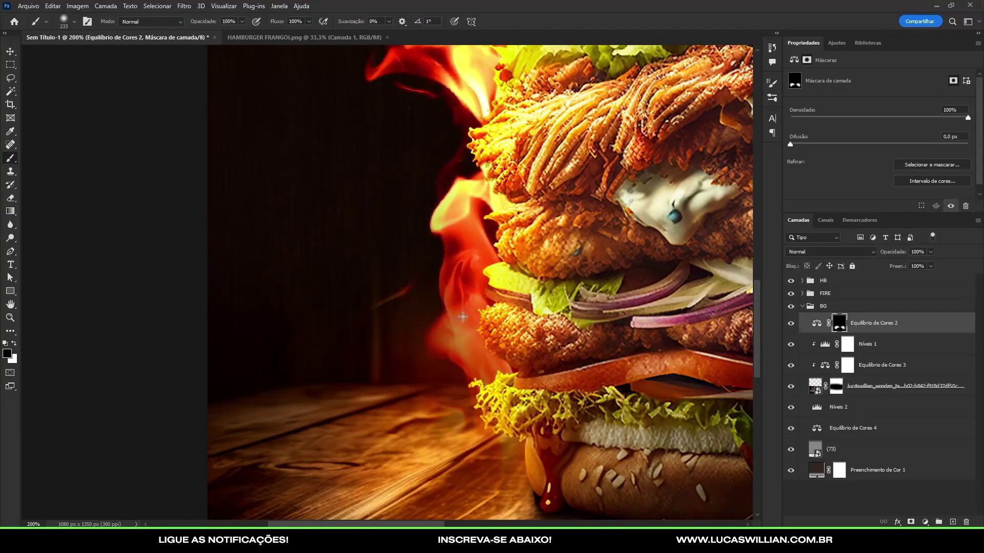
{"action": "scroll", "coordinate": [333, 303], "scroll_direction": "down", "scroll_amount": 1}
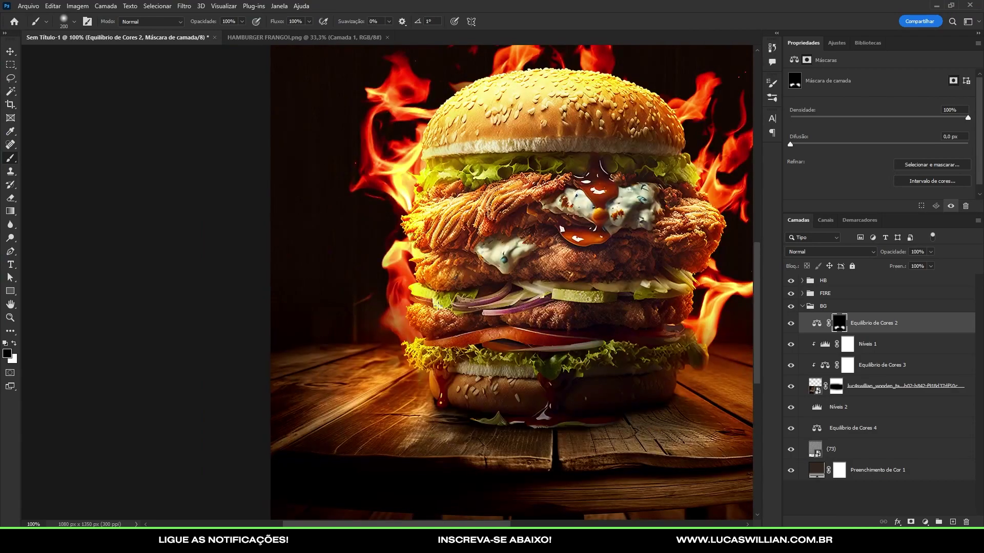
{"action": "scroll", "coordinate": [373, 342], "scroll_direction": "up", "scroll_amount": 1}
{"action": "key", "text": "v"}
{"action": "left_click", "coordinate": [664, 294]}
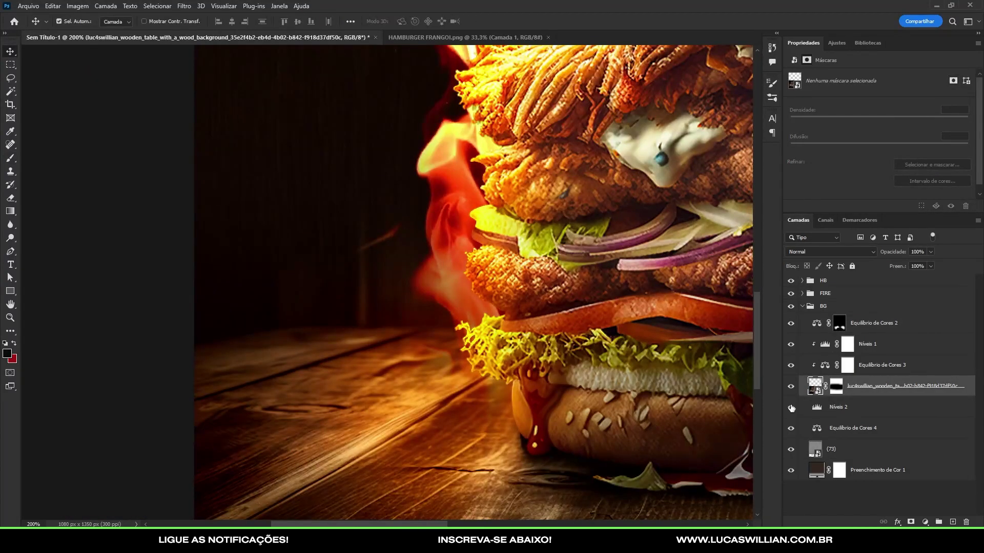
Compare the wooden-table layer on and off and target its mask with the brush.
{"action": "left_click", "coordinate": [787, 392]}
{"action": "left_click", "coordinate": [787, 392]}
{"action": "left_click", "coordinate": [836, 390]}
{"action": "key", "text": "b"}
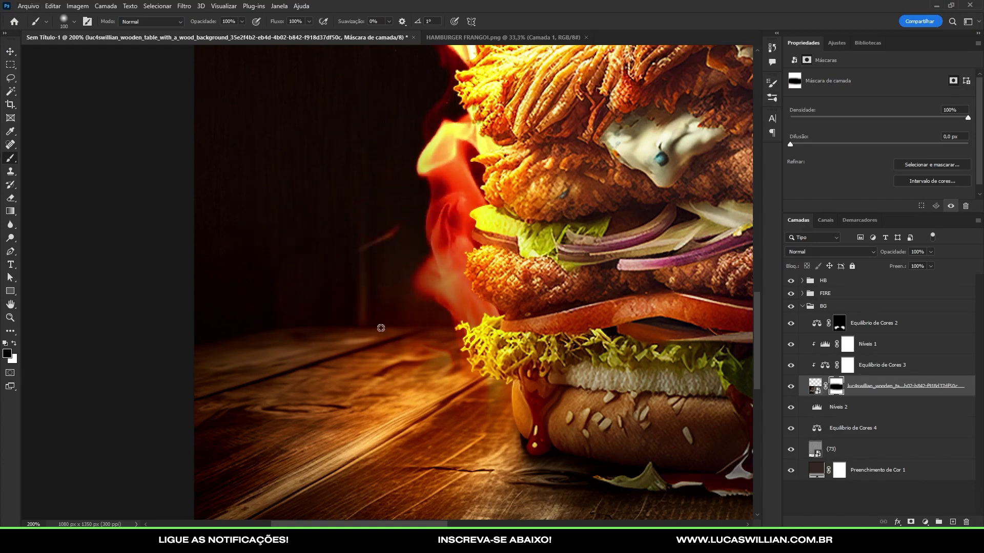
{"action": "scroll", "coordinate": [381, 328], "scroll_direction": "down", "scroll_amount": 2}
{"action": "scroll", "coordinate": [359, 318], "scroll_direction": "up", "scroll_amount": 3}
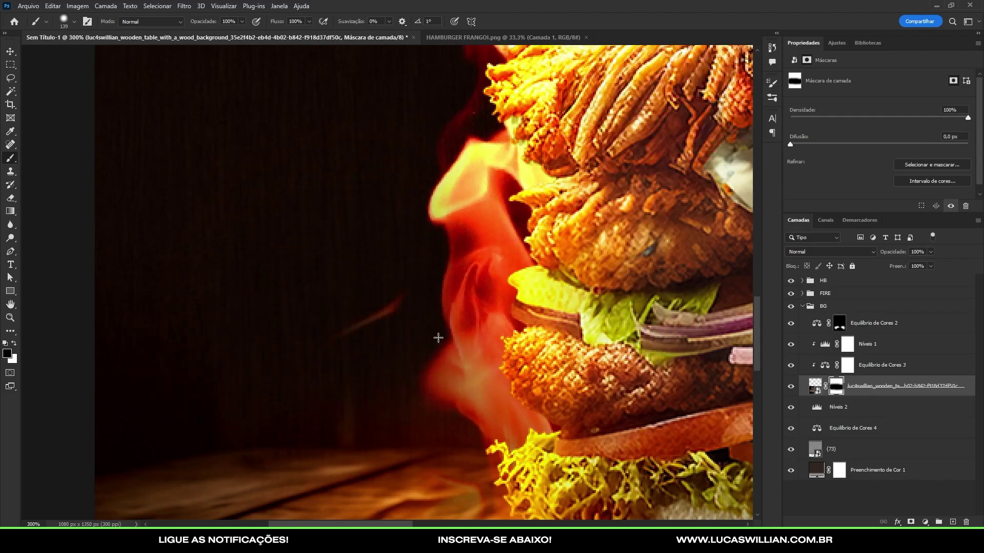
{"action": "scroll", "coordinate": [295, 268], "scroll_direction": "down", "scroll_amount": 1}
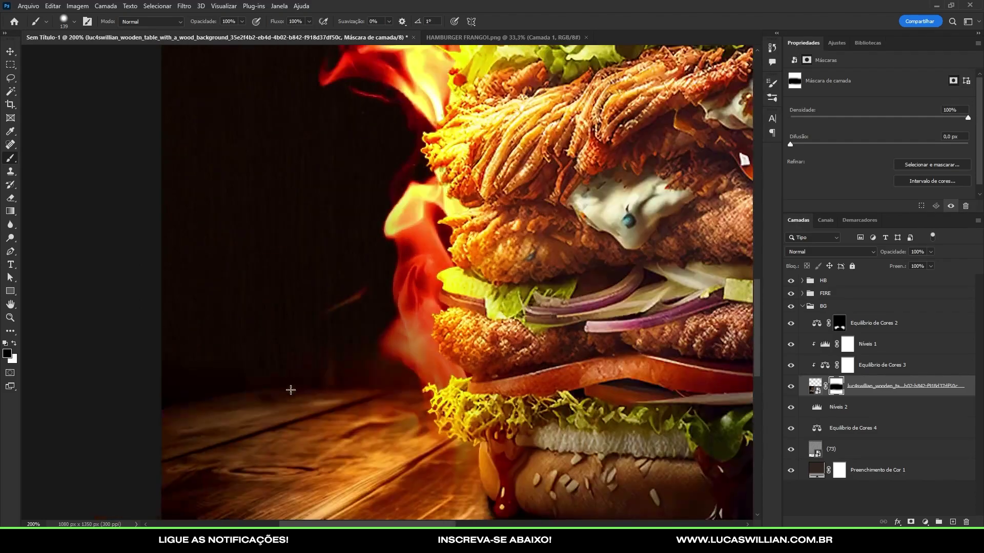
Paint white on the mask to brighten the lower-left table and the area left of the flames.
{"action": "key", "text": "x"}
{"action": "left_click_drag", "start_coordinate": [264, 417], "coordinate": [428, 432]}
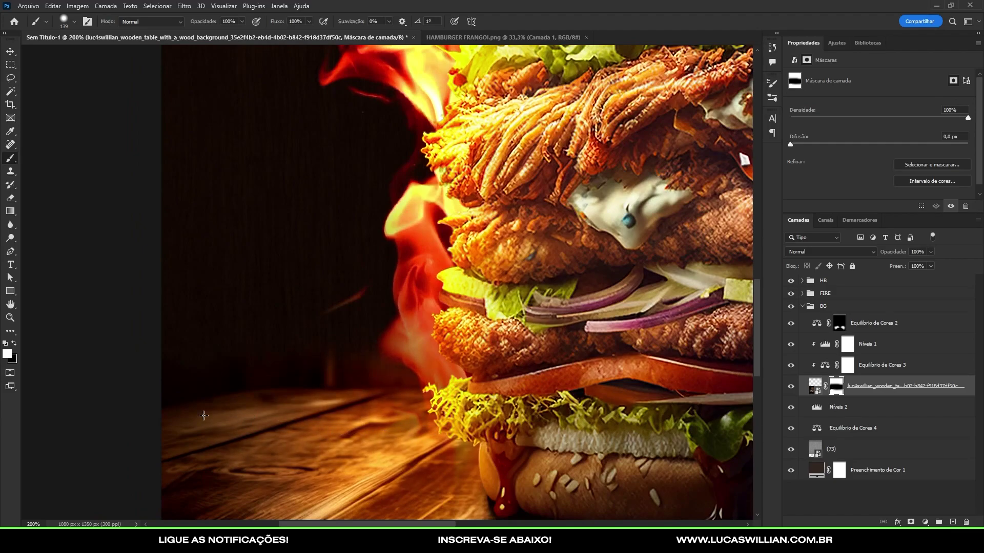
{"action": "left_click_drag", "start_coordinate": [294, 308], "coordinate": [358, 309]}
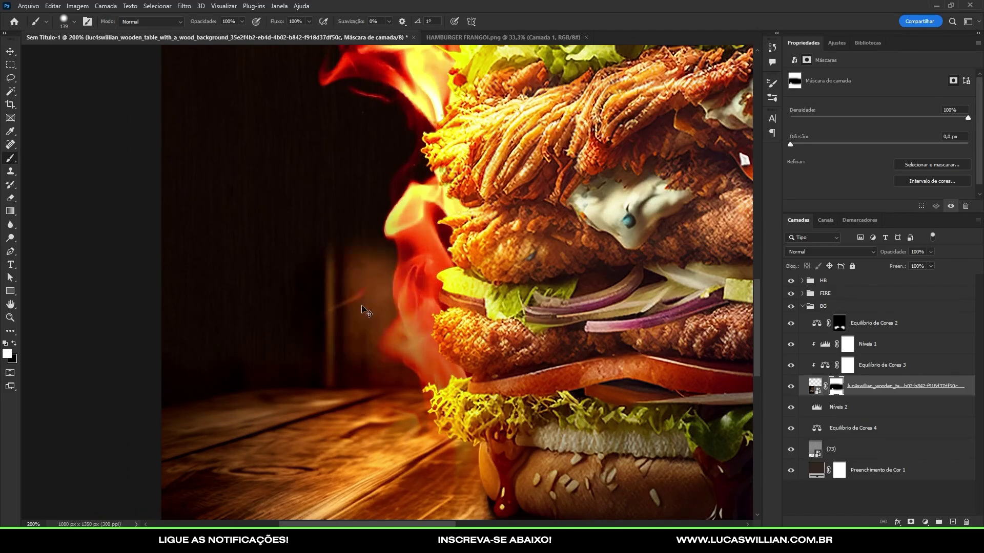
{"action": "key", "text": "x"}
{"action": "left_click", "coordinate": [366, 311]}
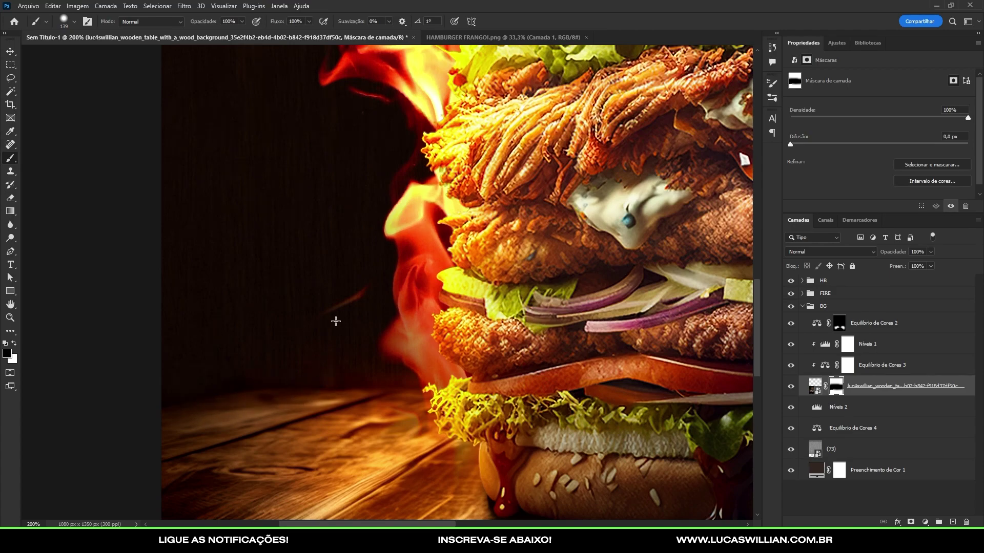
Brighten the wood right of the burger and darken the wall-table join there.
{"action": "mouse_move", "coordinate": [335, 321]}
{"action": "left_mouse_down"}
{"action": "mouse_move", "coordinate": [721, 304]}
{"action": "mouse_move", "coordinate": [571, 357]}
{"action": "left_mouse_up"}
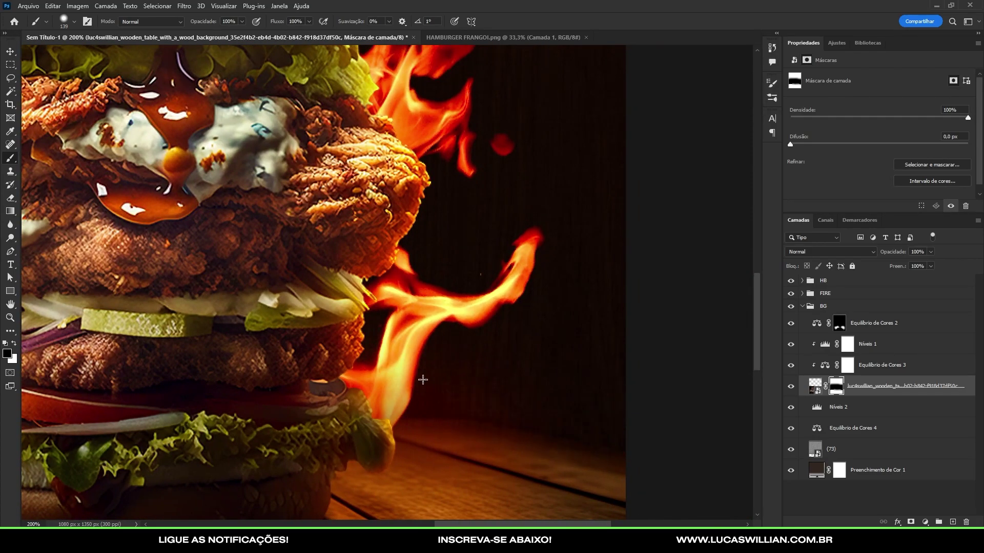
{"action": "scroll", "coordinate": [534, 380], "scroll_direction": "down", "scroll_amount": 2}
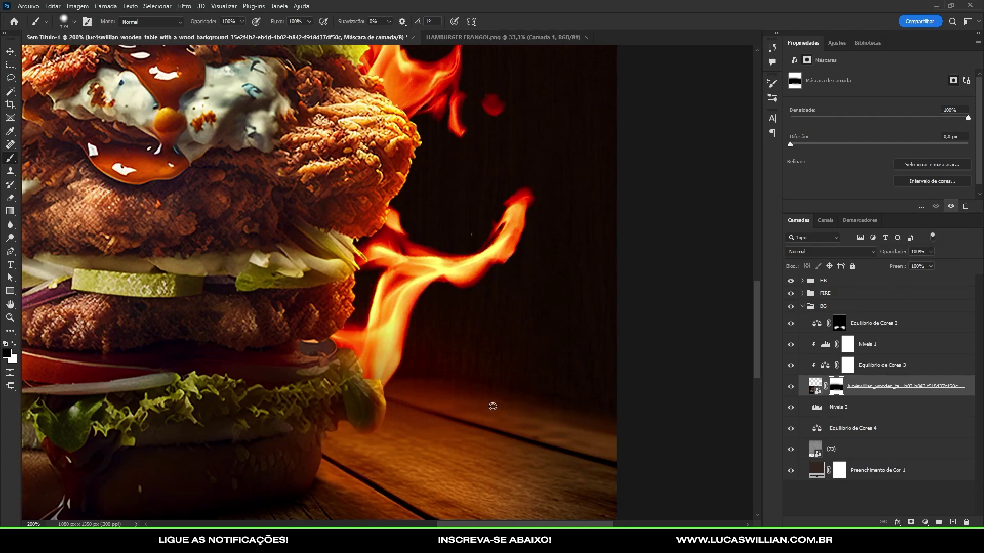
{"action": "right_click", "coordinate": [439, 403], "text": "alt"}
{"action": "key", "text": "x"}
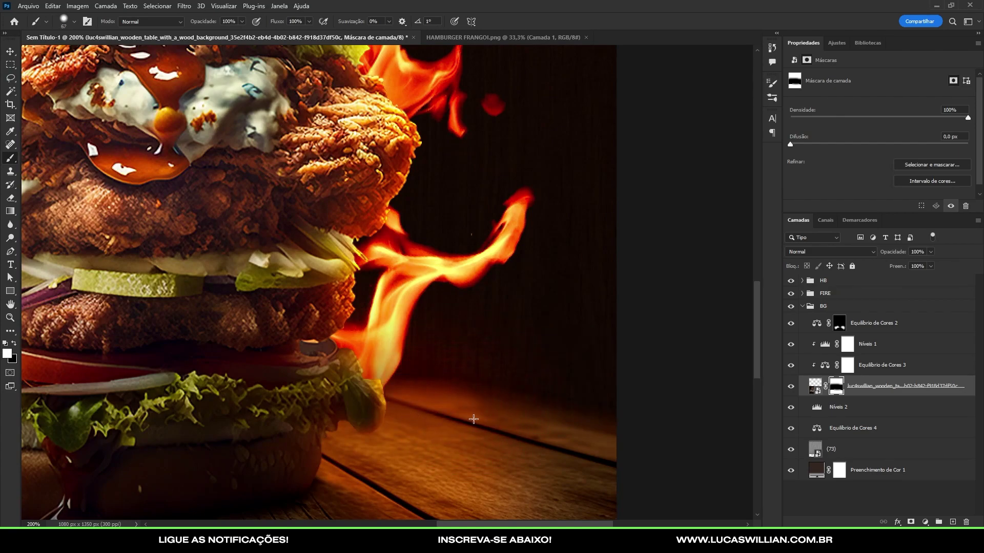
{"action": "left_click_drag", "start_coordinate": [473, 419], "coordinate": [612, 463]}
{"action": "left_click_drag", "start_coordinate": [538, 413], "coordinate": [389, 399]}
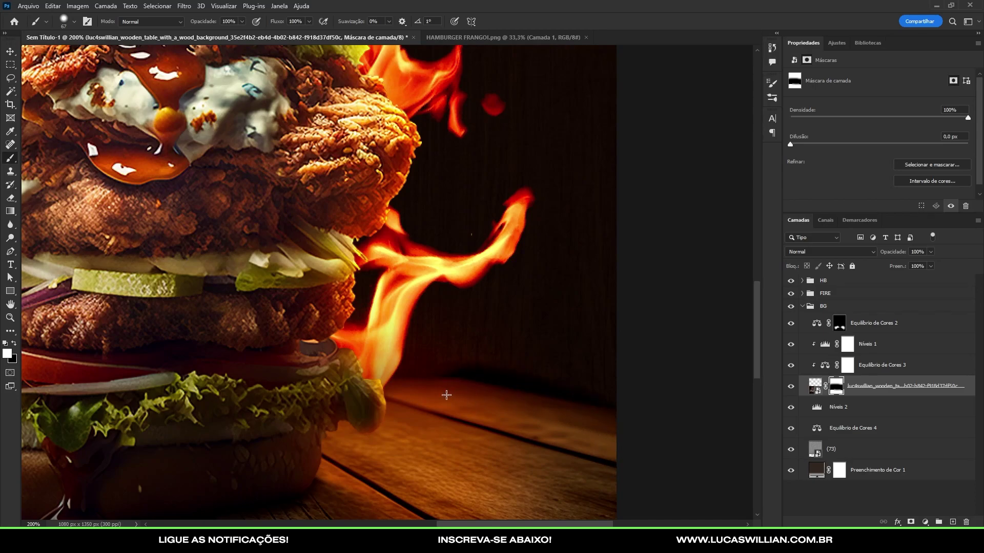
{"action": "mouse_move", "coordinate": [569, 413]}
{"action": "left_mouse_down"}
{"action": "mouse_move", "coordinate": [430, 401]}
{"action": "mouse_move", "coordinate": [417, 413]}
{"action": "mouse_move", "coordinate": [560, 438]}
{"action": "mouse_move", "coordinate": [467, 408]}
{"action": "mouse_move", "coordinate": [401, 406]}
{"action": "left_mouse_up"}
Swap the painting colours and zoom out and pan to review the whole poster.
{"action": "key", "text": "x"}
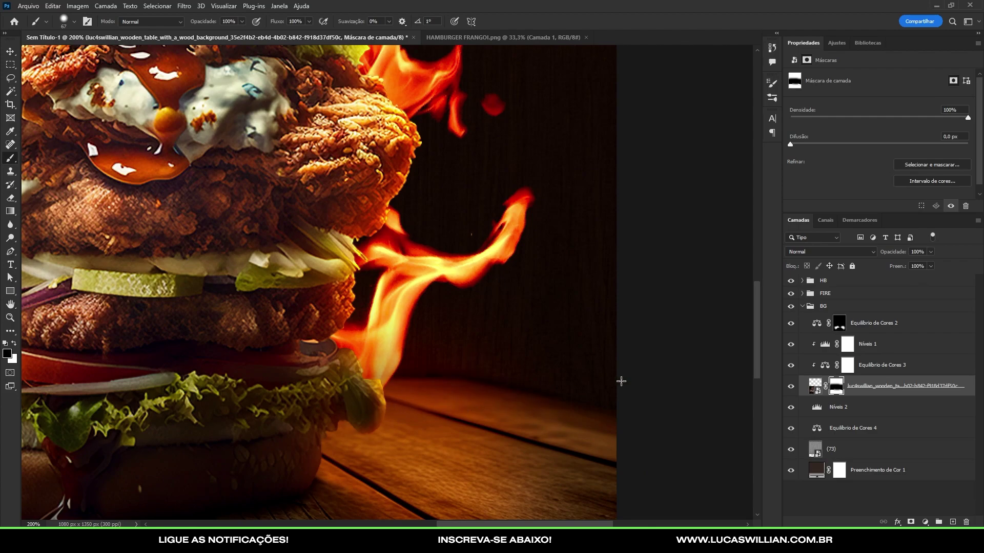
{"action": "key", "text": "ctrl+minus"}
{"action": "key", "text": "ctrl+minus"}
{"action": "scroll", "coordinate": [479, 347], "scroll_direction": "up", "scroll_amount": 2}
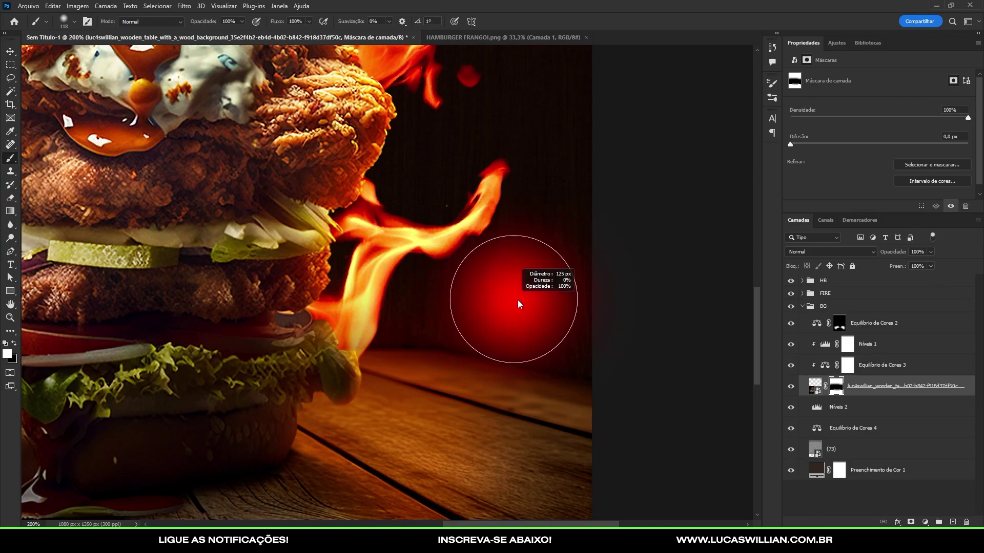
{"action": "key", "text": "x"}
{"action": "key", "text": "ctrl+minus"}
{"action": "key", "text": "ctrl+minus"}
{"action": "left_click_drag", "start_coordinate": [382, 343], "coordinate": [602, 343]}
{"action": "scroll", "coordinate": [310, 362], "scroll_direction": "up", "scroll_amount": 2}
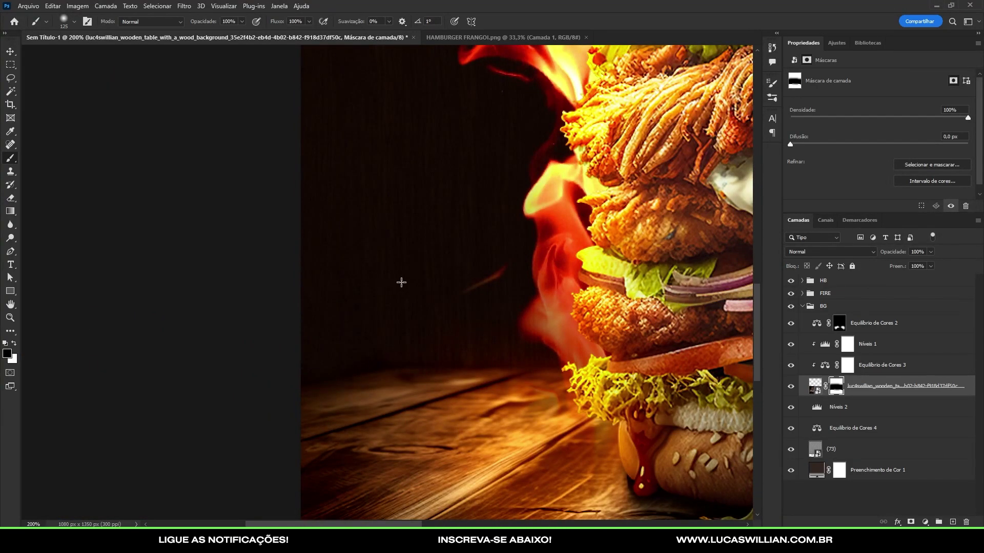
{"action": "scroll", "coordinate": [332, 330], "scroll_direction": "down", "scroll_amount": 2}
{"action": "scroll", "coordinate": [336, 325], "scroll_direction": "down", "scroll_amount": 1}
{"action": "scroll", "coordinate": [463, 307], "scroll_direction": "up", "scroll_amount": 1}
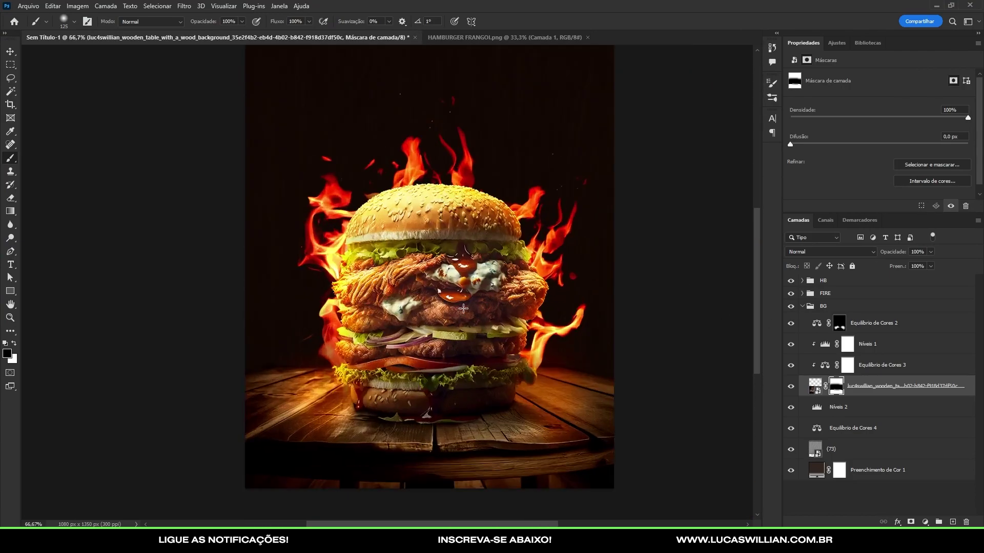
Collapse BG, select FIRE and add a new empty layer above it.
{"action": "key", "text": "v"}
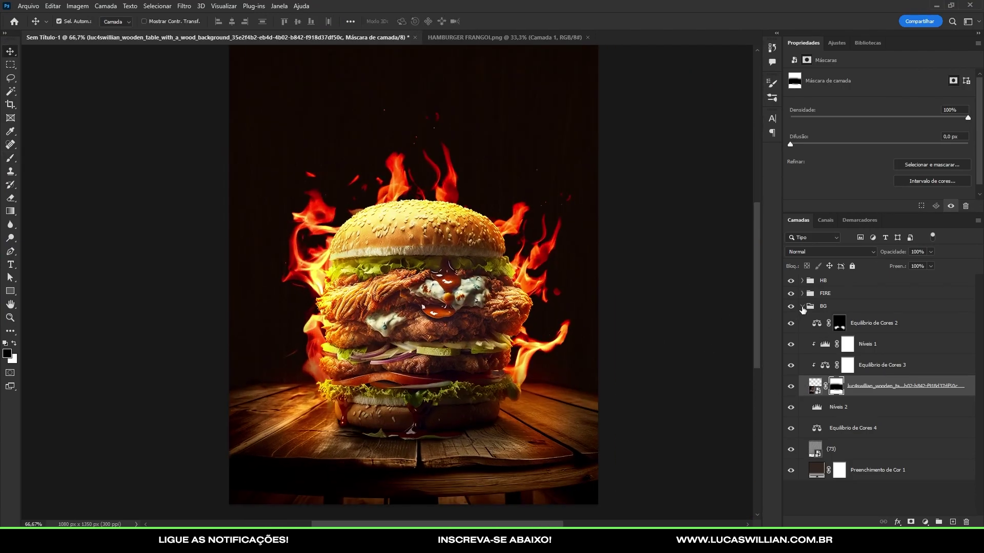
{"action": "left_click", "coordinate": [802, 307]}
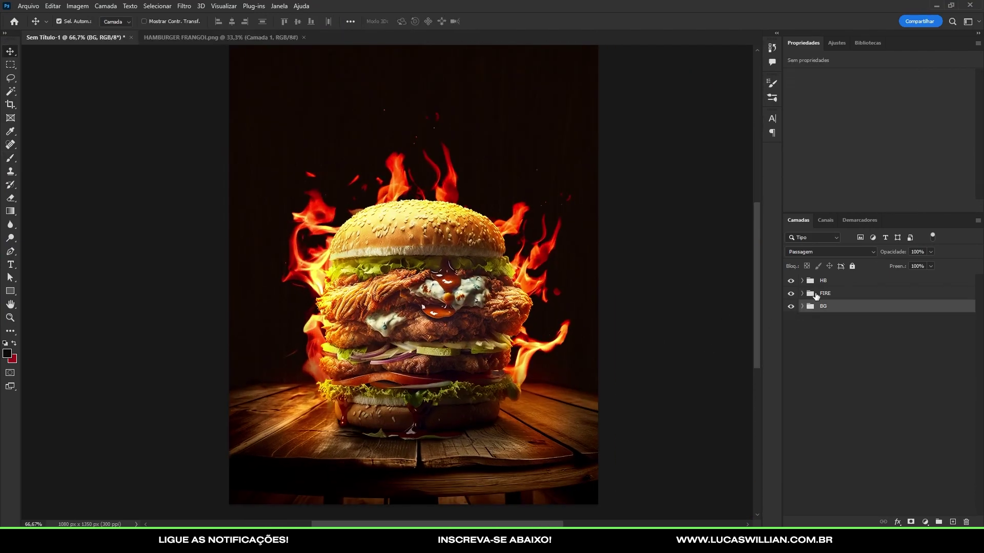
{"action": "left_click", "coordinate": [851, 295]}
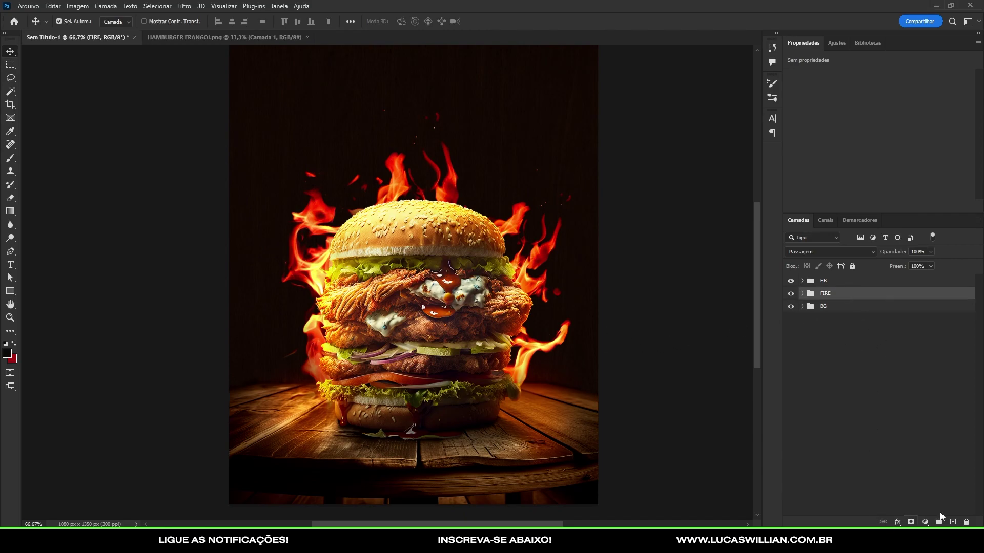
{"action": "left_click", "coordinate": [951, 521]}
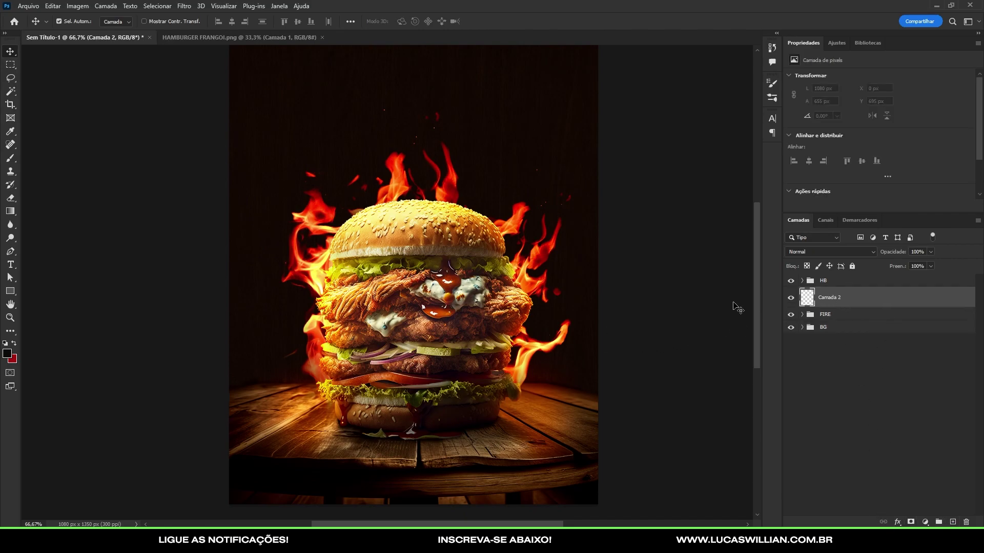
Sample the flames' orange and paint a soft glow right of the burger.
{"action": "key", "text": "i"}
{"action": "scroll", "coordinate": [549, 246], "scroll_direction": "up", "scroll_amount": 4}
{"action": "left_click", "coordinate": [477, 279]}
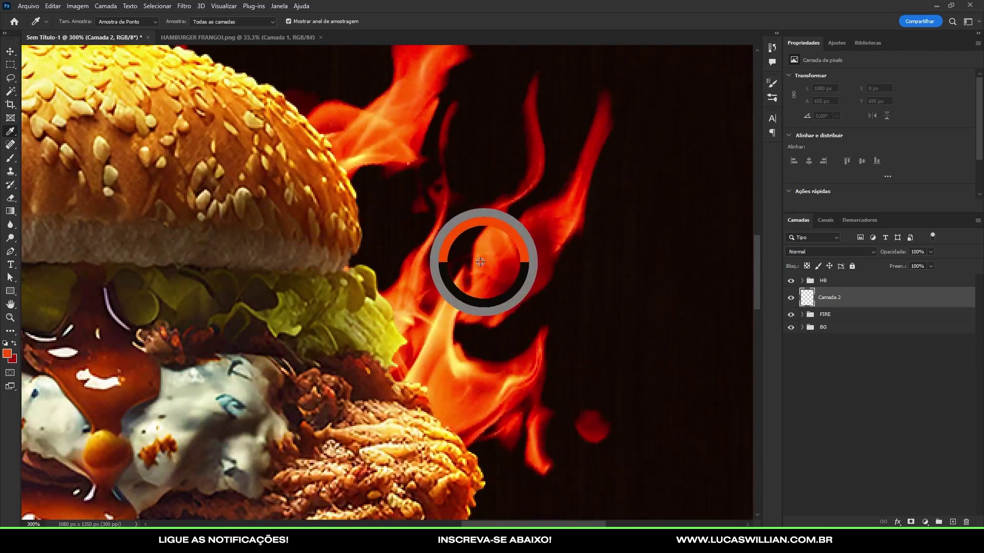
{"action": "key", "text": "ctrl+minus"}
{"action": "key", "text": "ctrl+minus"}
{"action": "key", "text": "ctrl+minus"}
{"action": "key", "text": "b"}
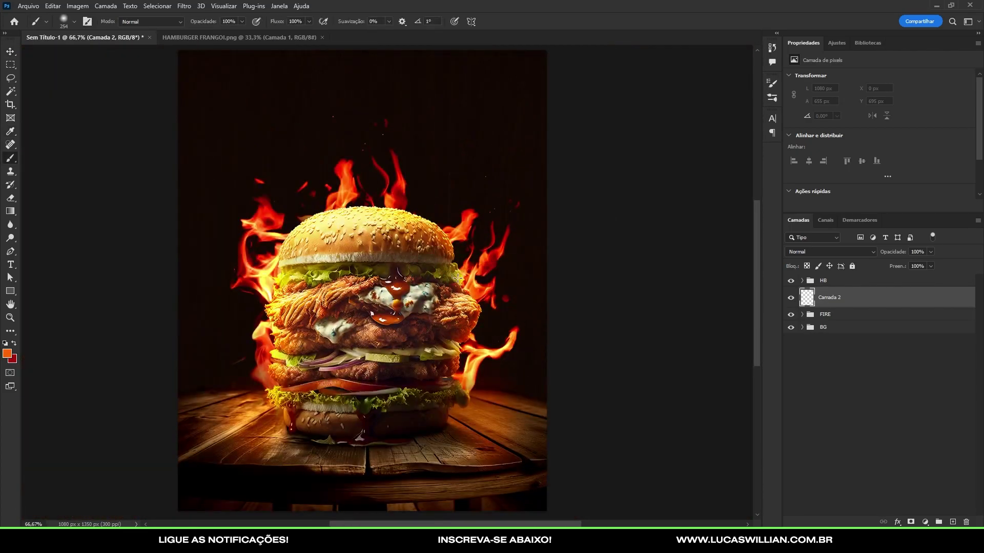
{"action": "left_click", "coordinate": [486, 285]}
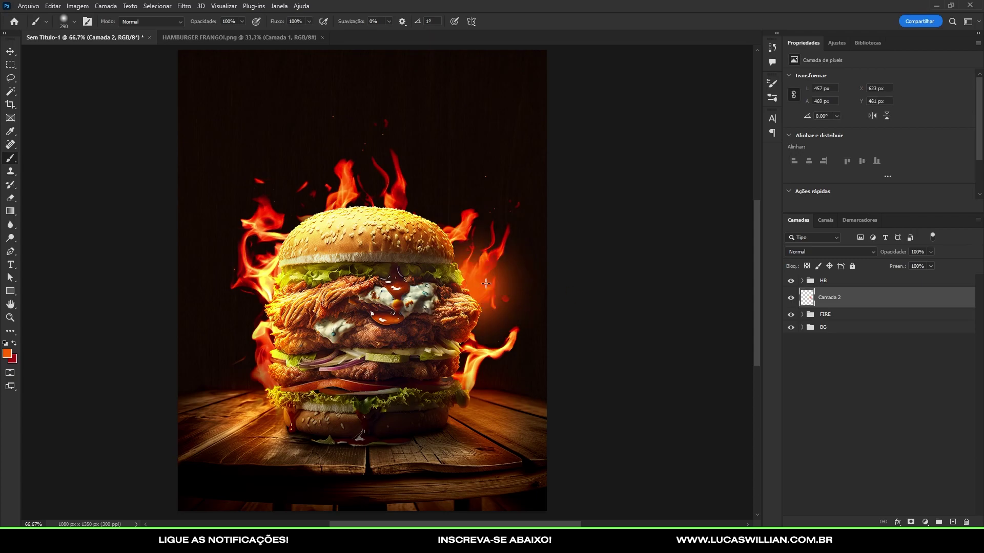
{"action": "left_click", "coordinate": [468, 285]}
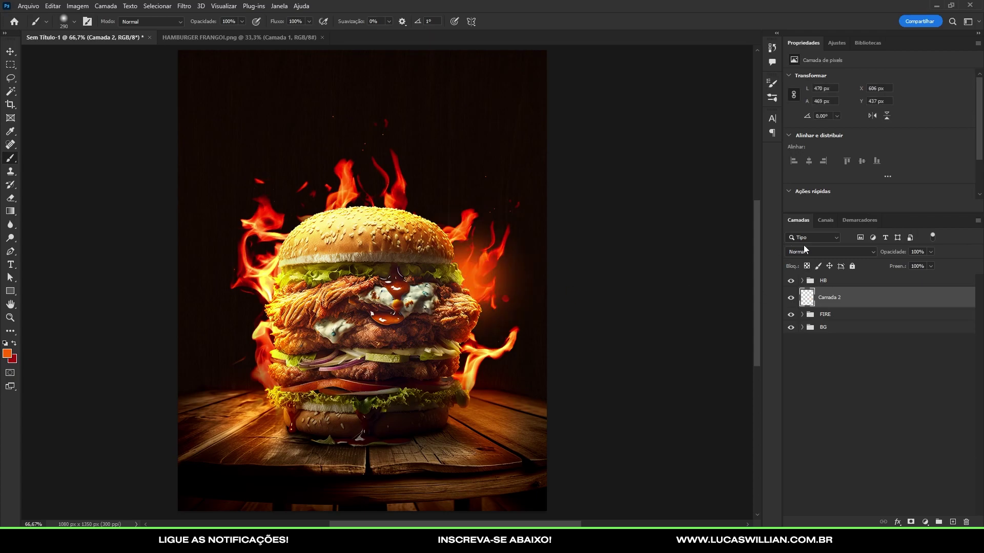
Set Camada 2 to Subexposição Linear (Adicionar), move it above HB and scale it to about 59%.
{"action": "left_click", "coordinate": [820, 251]}
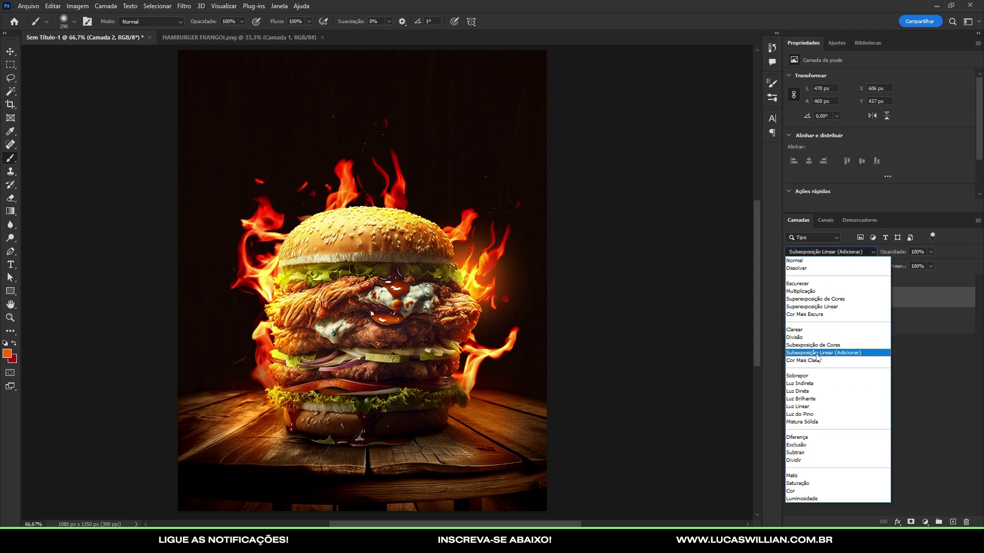
{"action": "left_click", "coordinate": [818, 355]}
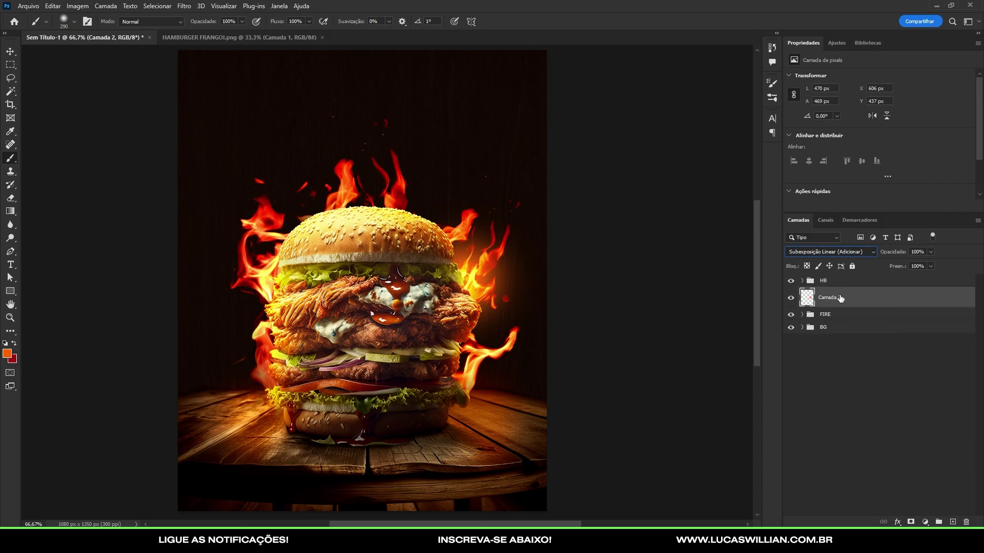
{"action": "mouse_move", "coordinate": [840, 298]}
{"action": "left_mouse_down"}
{"action": "mouse_move", "coordinate": [842, 268]}
{"action": "mouse_move", "coordinate": [829, 274]}
{"action": "left_mouse_up"}
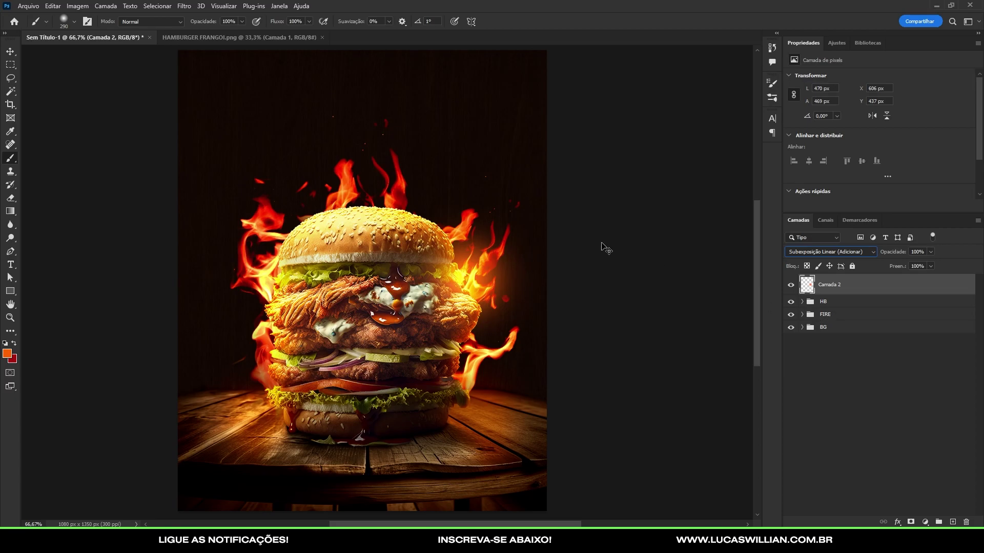
{"action": "key", "text": "ctrl+t"}
{"action": "mouse_move", "coordinate": [544, 361]}
{"action": "left_mouse_down"}
{"action": "mouse_move", "coordinate": [512, 328]}
{"action": "mouse_move", "coordinate": [525, 341]}
{"action": "left_mouse_up"}
{"action": "key", "text": "Return"}
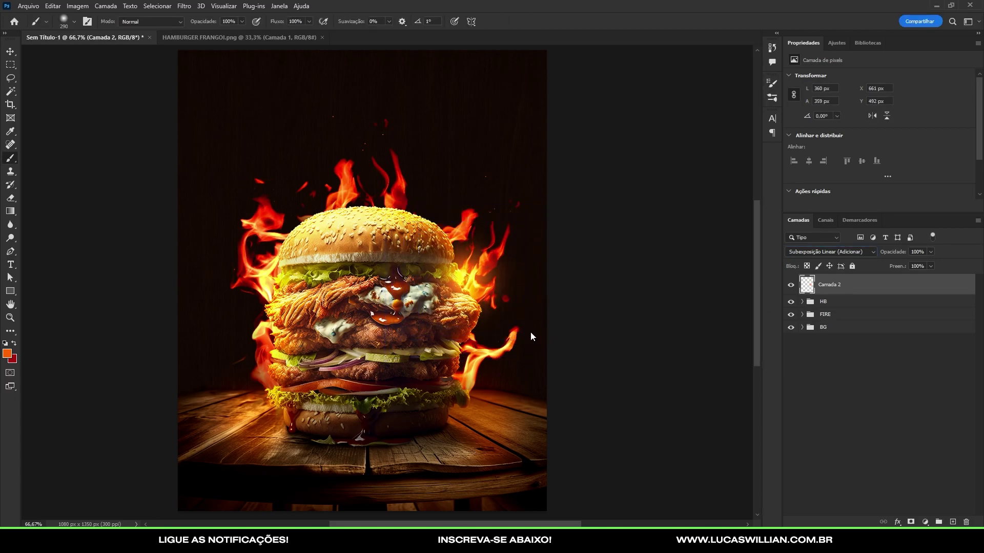
Try an orange glow on the burger's left side at 100% zoom, then undo it.
{"action": "key", "text": "b"}
{"action": "key", "text": "ctrl+1"}
{"action": "left_click_drag", "start_coordinate": [302, 328], "coordinate": [314, 393]}
{"action": "key", "text": "ctrl+z"}
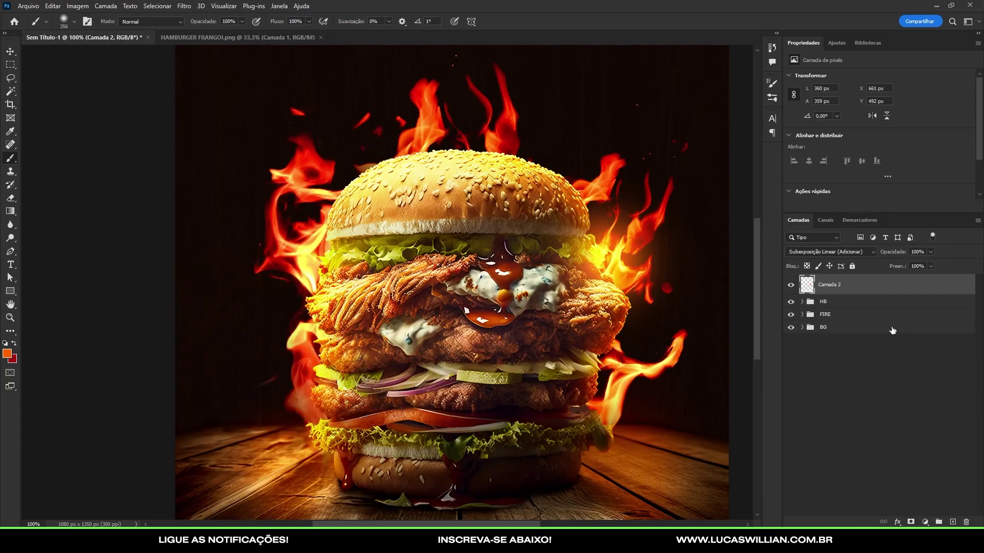
Hide Camada 2, expand FIRE, compare the left-side flames layer and target its mask.
{"action": "left_click", "coordinate": [790, 286]}
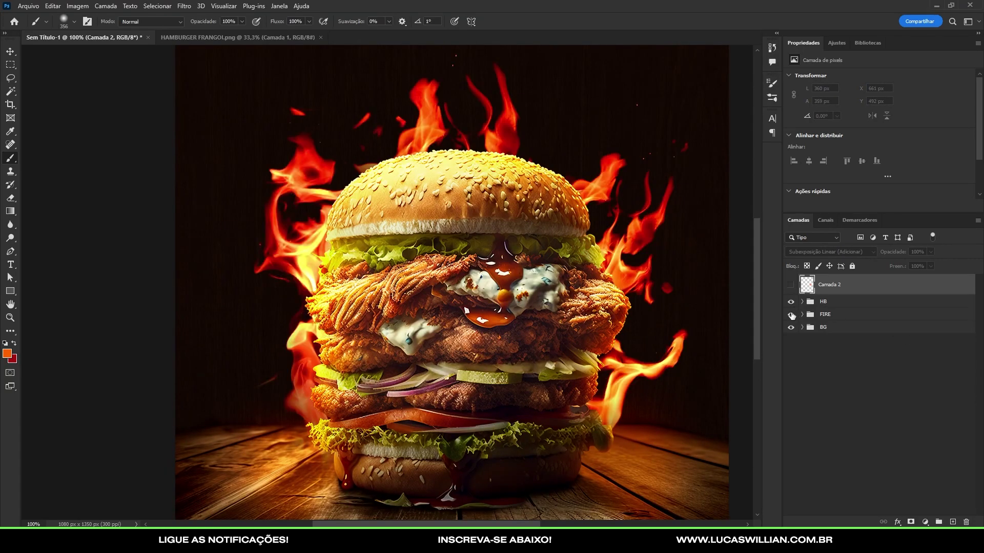
{"action": "left_click", "coordinate": [802, 315]}
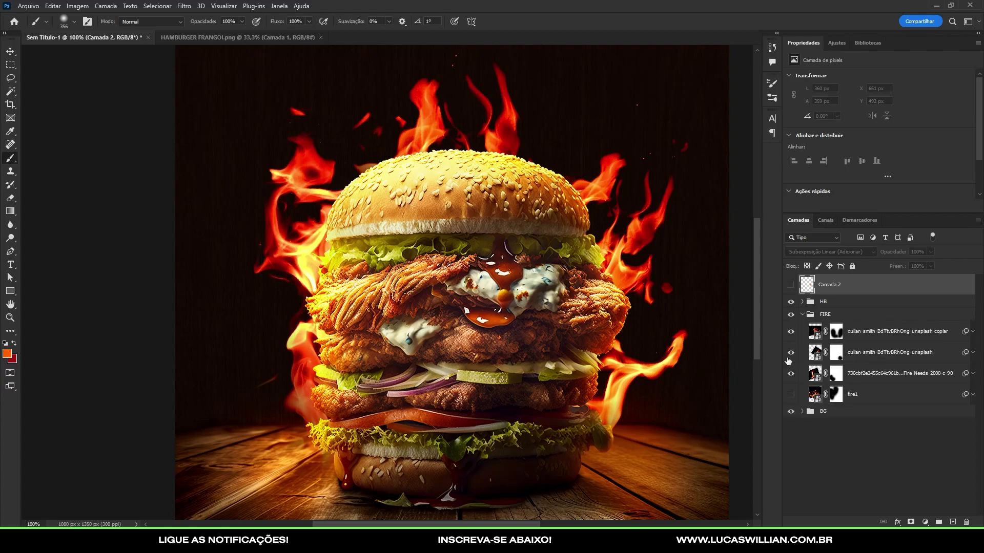
{"action": "left_click", "coordinate": [790, 373]}
{"action": "left_click", "coordinate": [791, 372]}
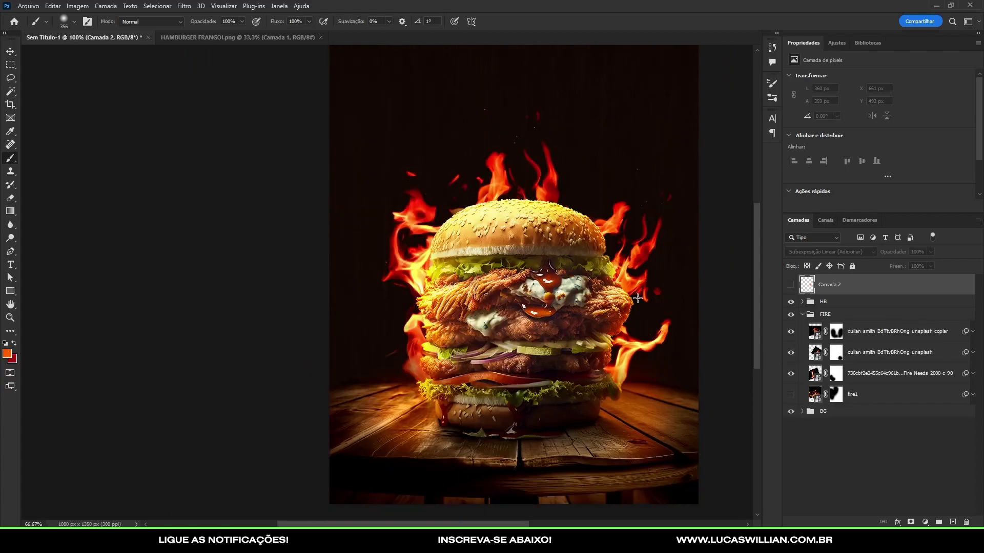
{"action": "left_click", "coordinate": [789, 373]}
{"action": "left_click", "coordinate": [789, 374]}
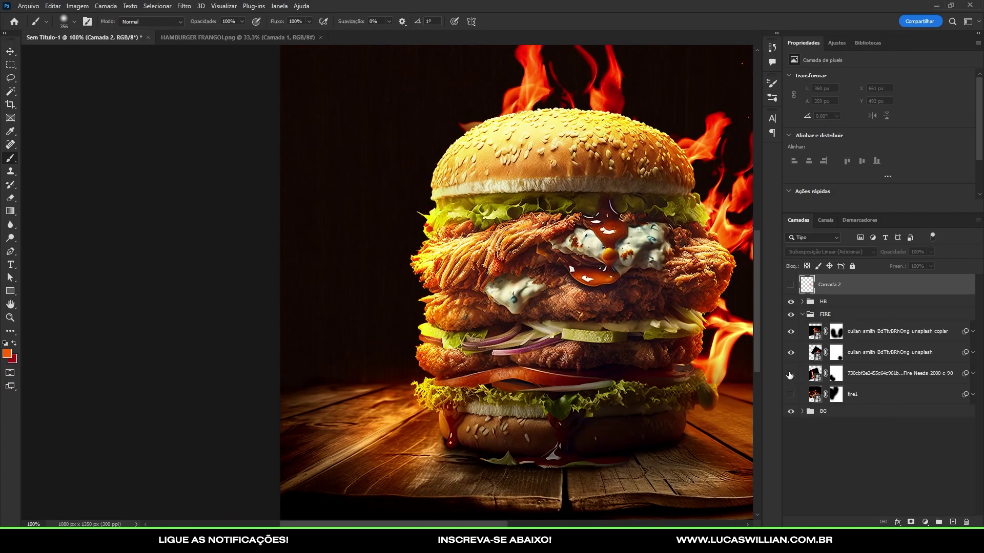
{"action": "left_click", "coordinate": [791, 373]}
{"action": "left_click", "coordinate": [836, 373]}
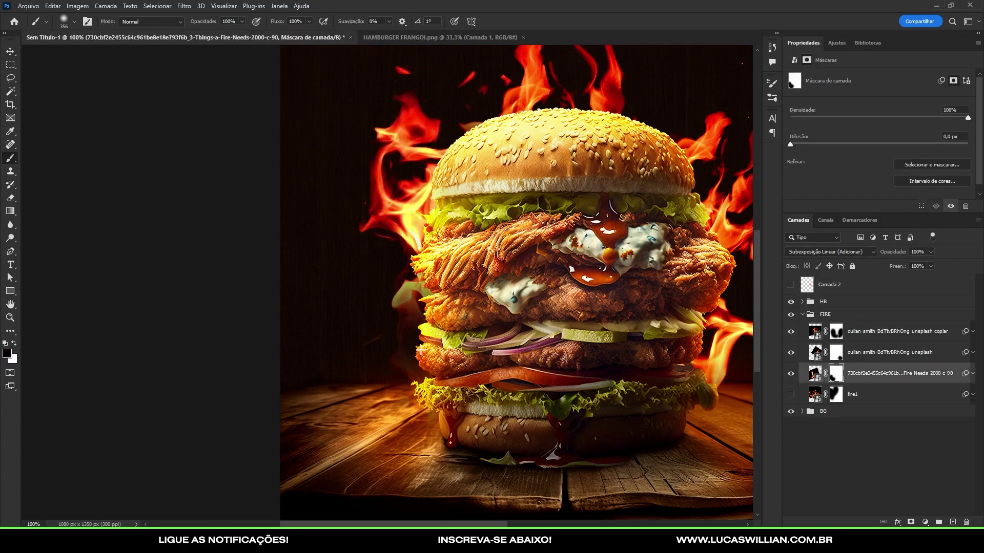
Reveal more left flames, tone down the lower-left wood glow, and collapse FIRE.
{"action": "mouse_move", "coordinate": [417, 349]}
{"action": "left_mouse_down"}
{"action": "mouse_move", "coordinate": [444, 347]}
{"action": "mouse_move", "coordinate": [450, 405]}
{"action": "left_mouse_up"}
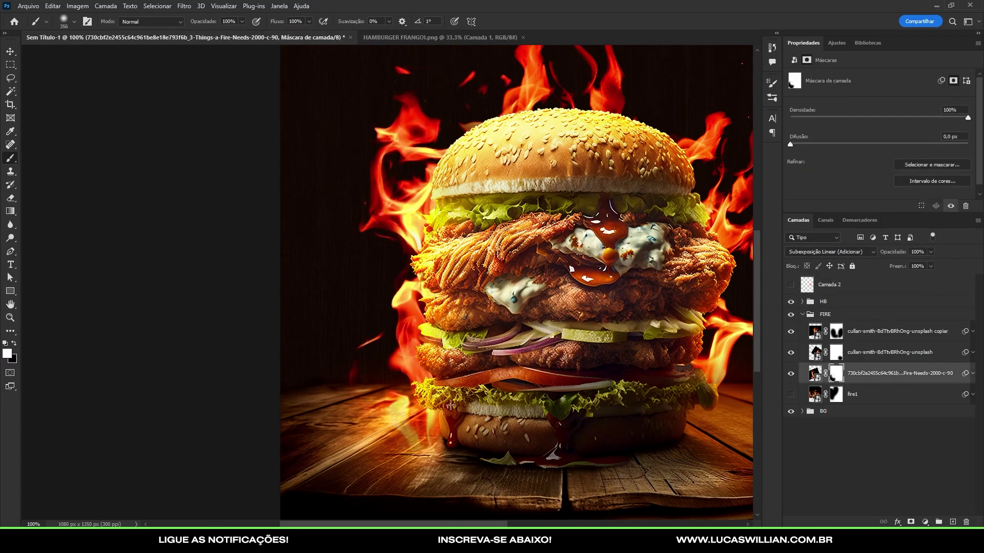
{"action": "key", "text": "bracketleft"}
{"action": "key", "text": "bracketleft"}
{"action": "key", "text": "bracketleft"}
{"action": "left_click_drag", "start_coordinate": [413, 441], "coordinate": [437, 453]}
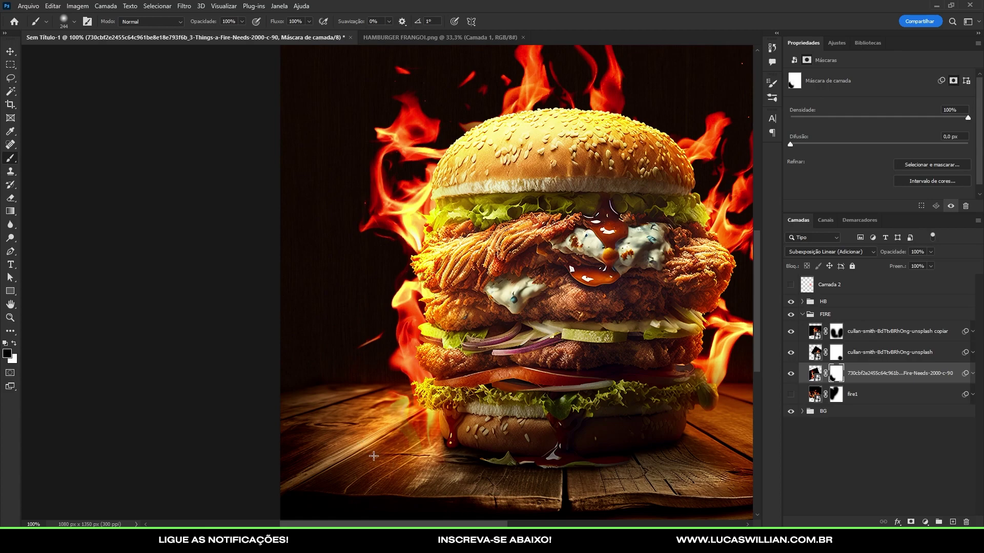
{"action": "key", "text": "bracketleft"}
{"action": "key", "text": "bracketleft"}
{"action": "key", "text": "ctrl+minus"}
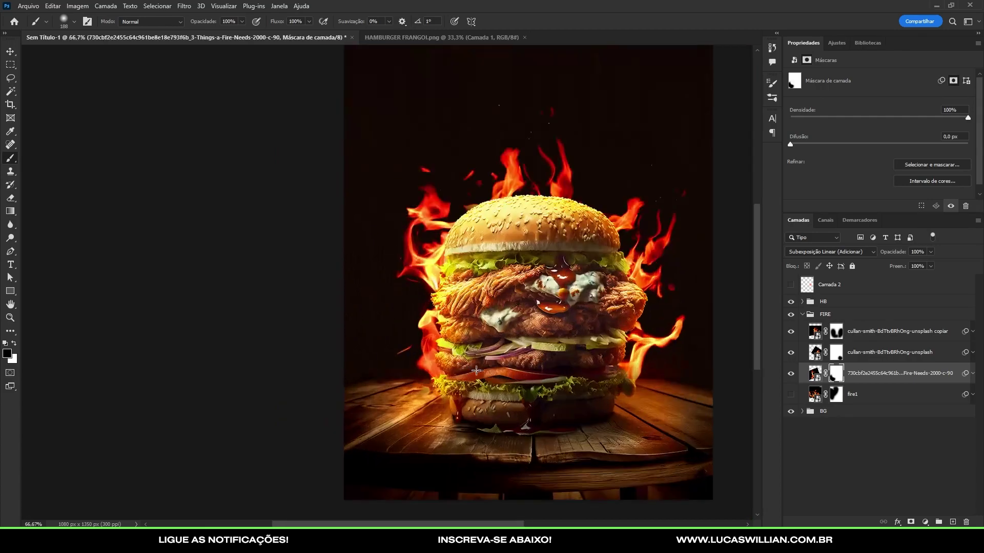
{"action": "left_click", "coordinate": [803, 314]}
Show and select Camada 2, enlarge the brush, and paint then undo a glow stroke beside the flames.
{"action": "left_click", "coordinate": [791, 284]}
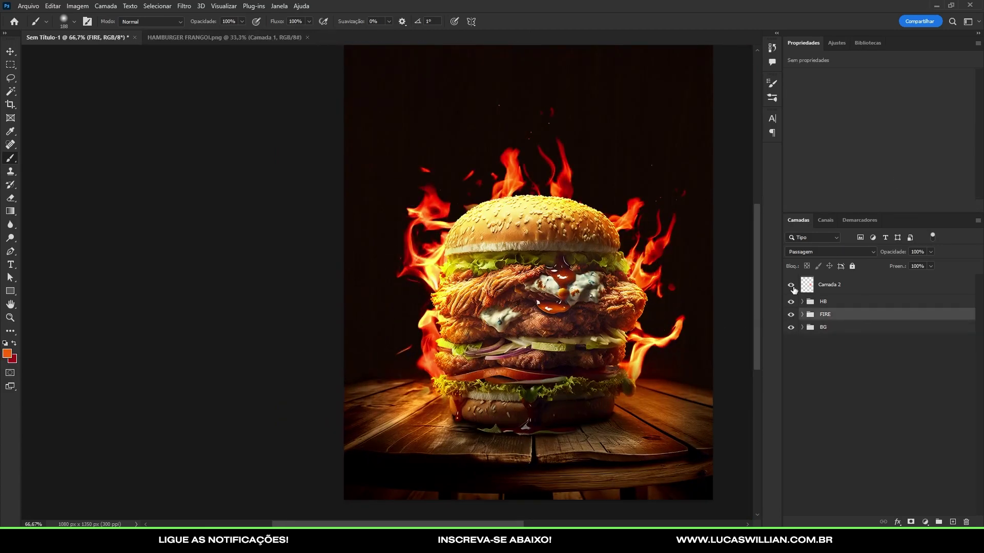
{"action": "left_click", "coordinate": [828, 284]}
{"action": "key", "text": "bracketright"}
{"action": "key", "text": "bracketright"}
{"action": "mouse_move", "coordinate": [663, 324]}
{"action": "left_mouse_down"}
{"action": "mouse_move", "coordinate": [632, 355]}
{"action": "mouse_move", "coordinate": [610, 348]}
{"action": "left_mouse_up"}
{"action": "key", "text": "ctrl+z"}
Paint and undo several trial glow dabs around the left-side flames.
{"action": "key", "text": "ctrl+z"}
{"action": "left_click", "coordinate": [609, 350]}
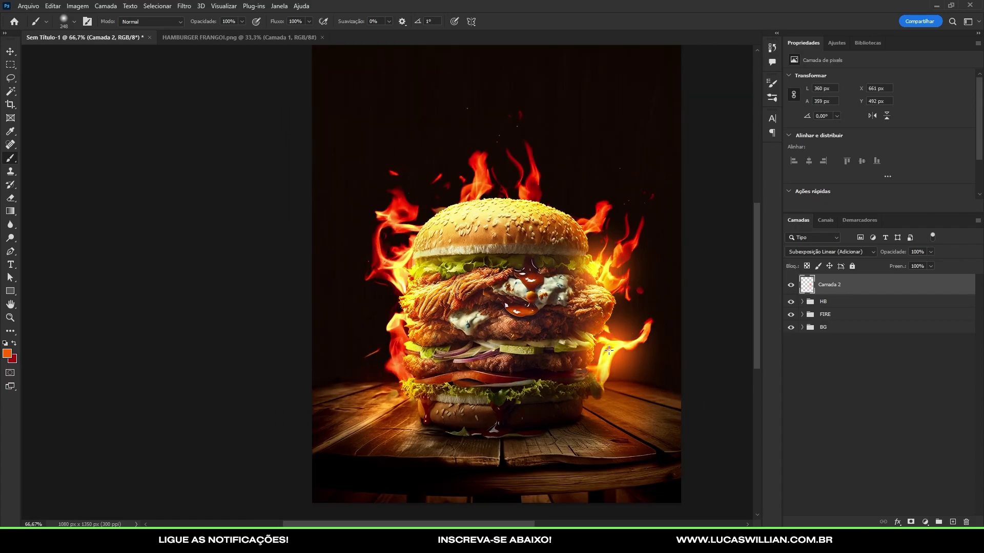
{"action": "left_click", "coordinate": [534, 185]}
{"action": "key", "text": "ctrl+z"}
{"action": "left_click", "coordinate": [412, 277]}
{"action": "key", "text": "ctrl+z"}
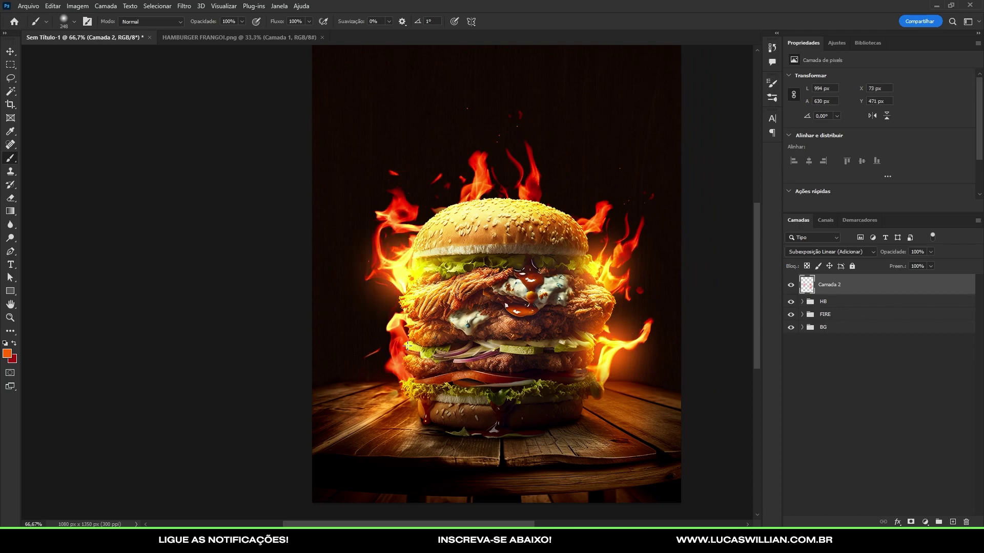
{"action": "left_click", "coordinate": [407, 346]}
{"action": "key", "text": "ctrl+z"}
{"action": "left_click", "coordinate": [395, 369]}
{"action": "scroll", "coordinate": [476, 341], "scroll_direction": "down", "scroll_amount": 4}
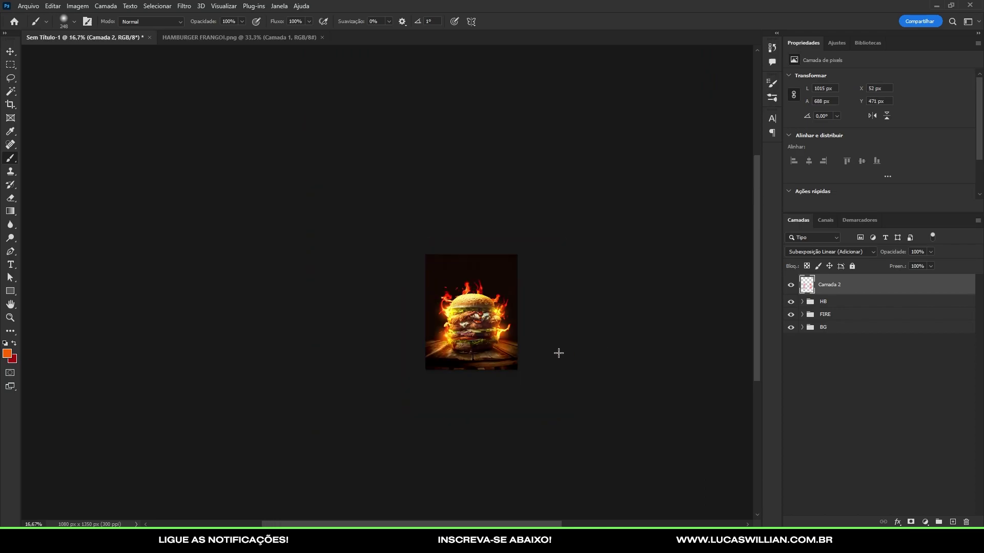
{"action": "scroll", "coordinate": [558, 353], "scroll_direction": "up", "scroll_amount": 3}
{"action": "scroll", "coordinate": [421, 287], "scroll_direction": "down", "scroll_amount": 1}
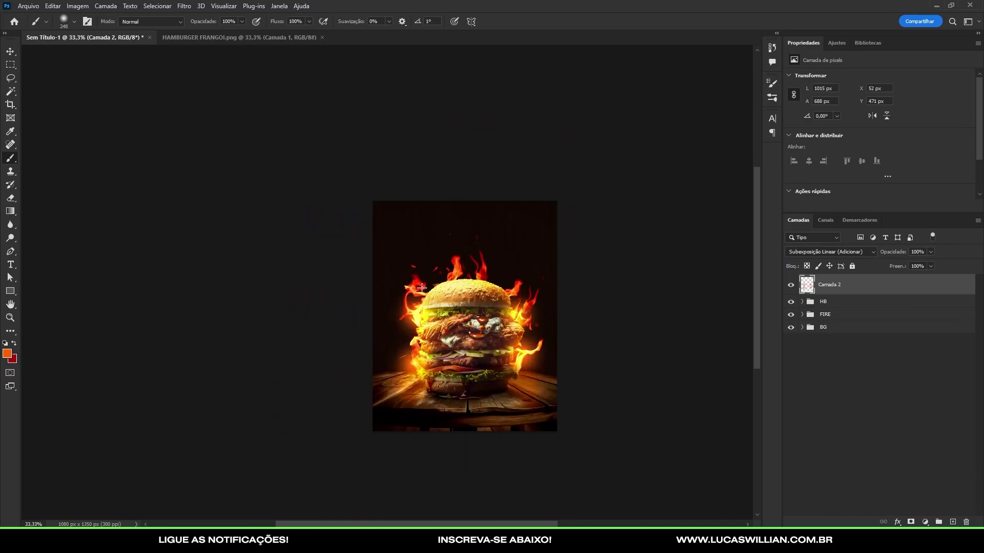
Delete the Camada 2 glow layer.
{"action": "key", "text": "Delete"}
{"action": "scroll", "coordinate": [421, 287], "scroll_direction": "up", "scroll_amount": 2}
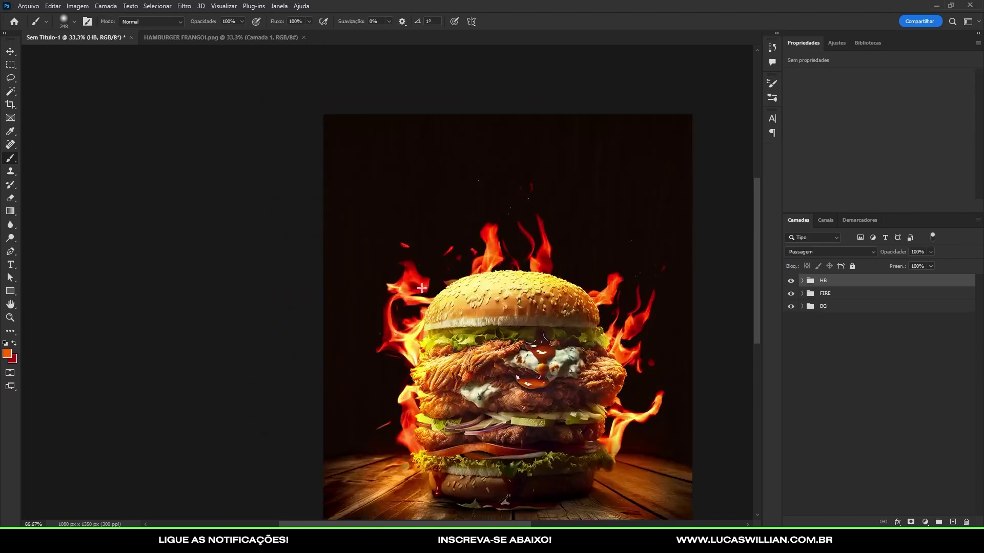
{"action": "scroll", "coordinate": [448, 345], "scroll_direction": "down", "scroll_amount": 1}
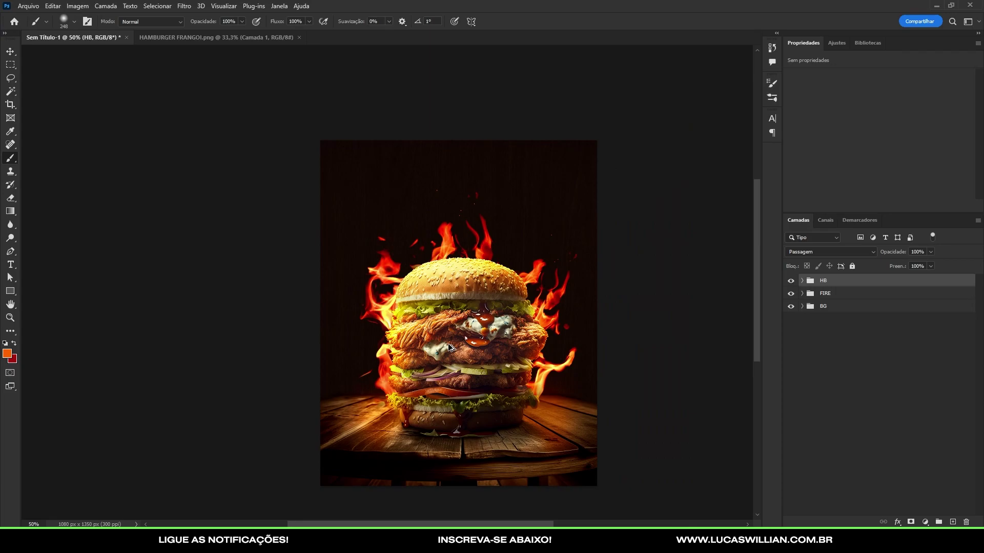
Stamp all visible layers into a new top layer and apply a 31,8 px Gaussian blur.
{"action": "key", "text": "ctrl+shift+alt+e"}
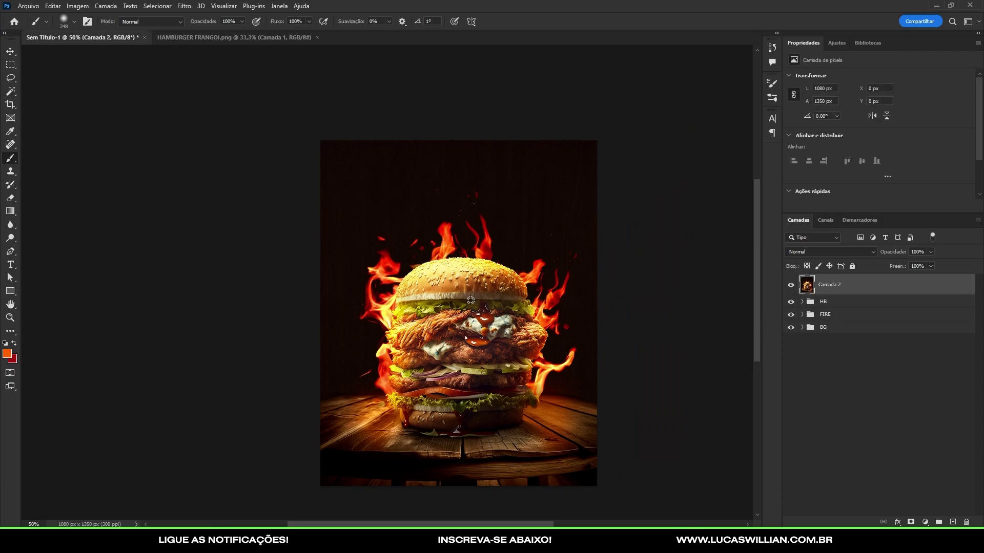
{"action": "scroll", "coordinate": [470, 300], "scroll_direction": "up", "scroll_amount": 1}
{"action": "left_click", "coordinate": [184, 6]}
{"action": "mouse_move", "coordinate": [198, 137]}
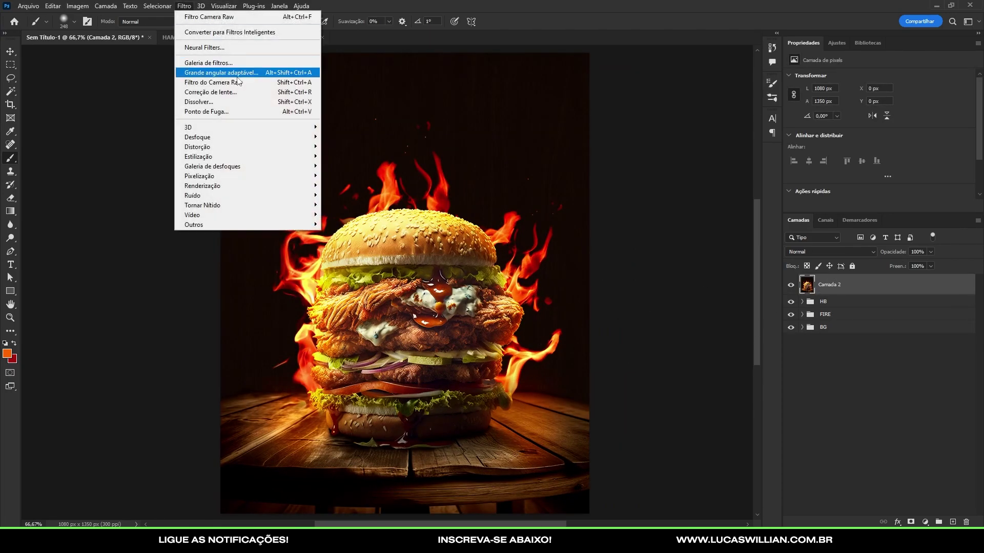
{"action": "left_click", "coordinate": [358, 194]}
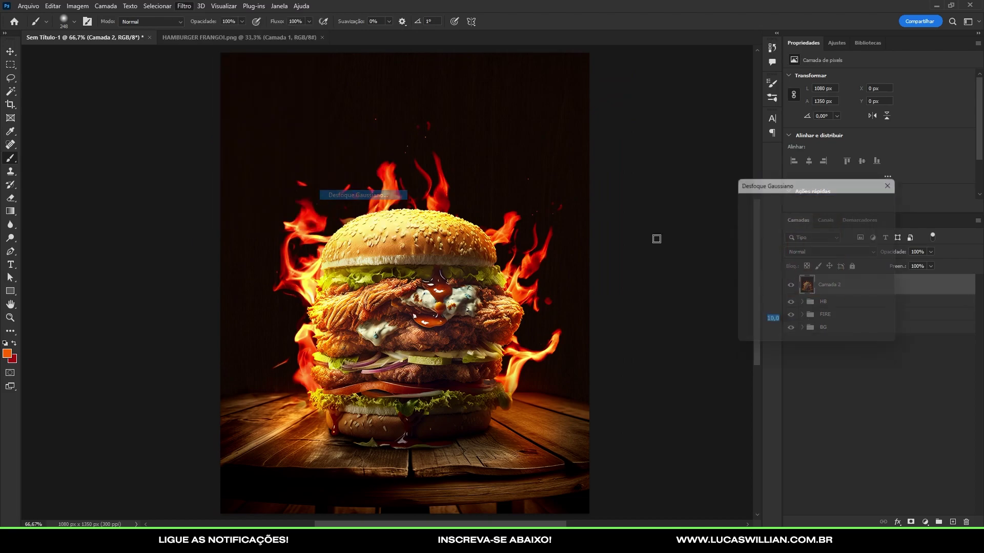
{"action": "left_click_drag", "start_coordinate": [789, 341], "coordinate": [790, 340]}
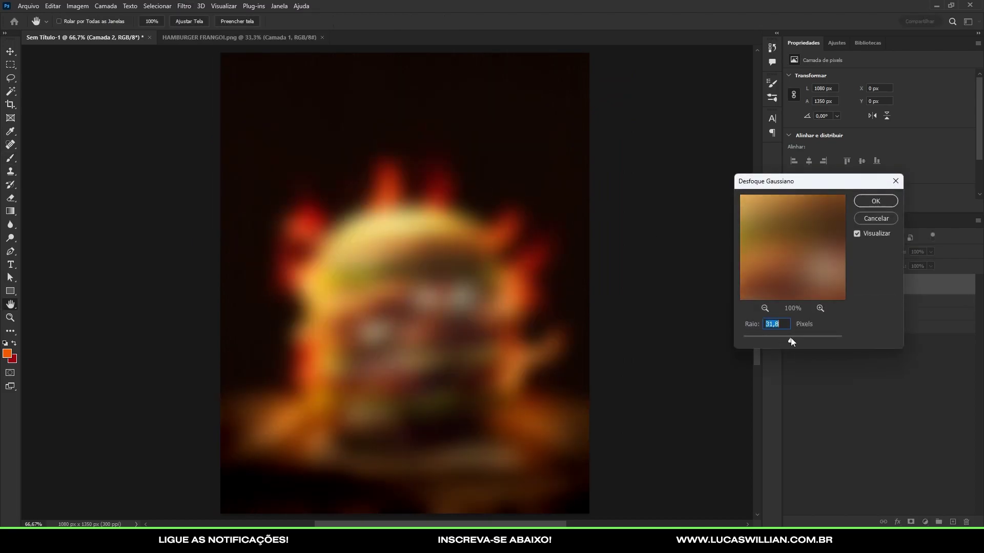
{"action": "left_click", "coordinate": [876, 202]}
Set the blurred layer's blend mode to Divisão and add a black mask.
{"action": "key", "text": "b"}
{"action": "left_click", "coordinate": [830, 251]}
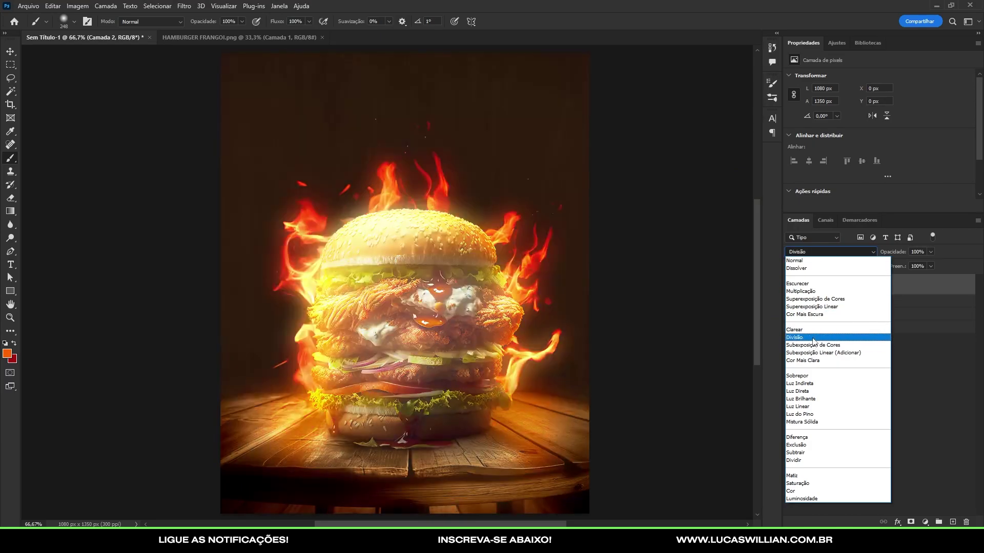
{"action": "left_click", "coordinate": [811, 338]}
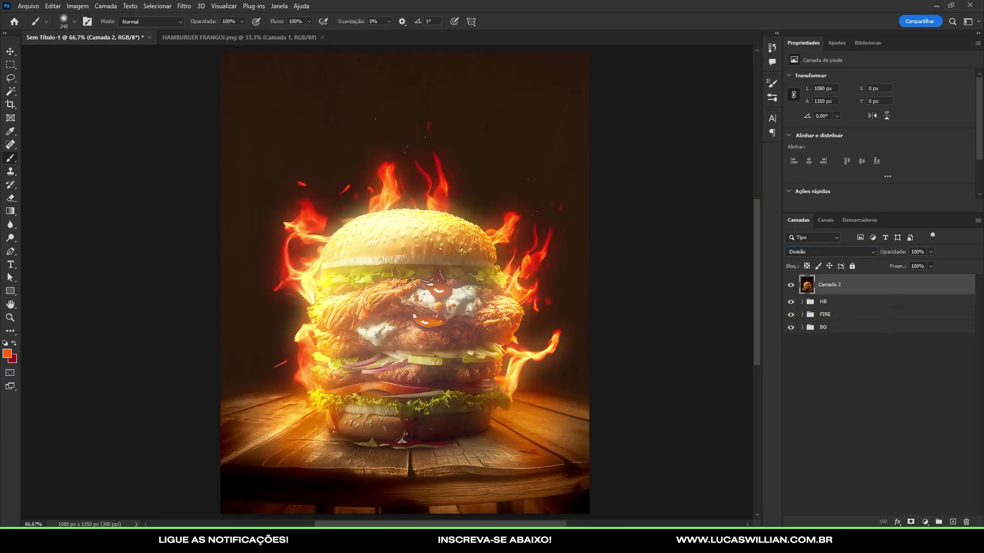
{"action": "left_click", "coordinate": [910, 522]}
Paint white on the mask with a ~275 brush along the burger's right edge, bun top and left flames down to the lettuce.
{"action": "key", "text": "ctrl+i"}
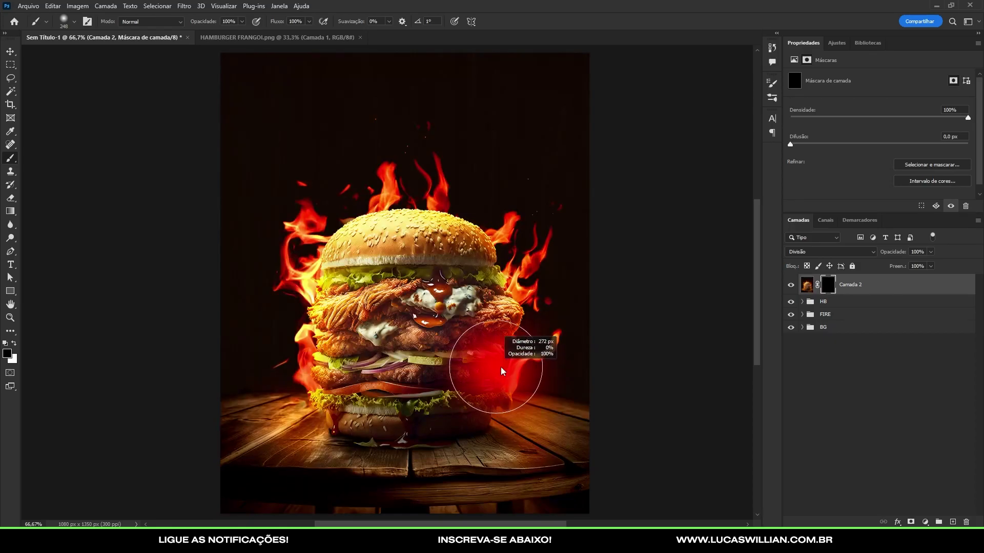
{"action": "left_click_drag", "start_coordinate": [501, 371], "coordinate": [506, 366]}
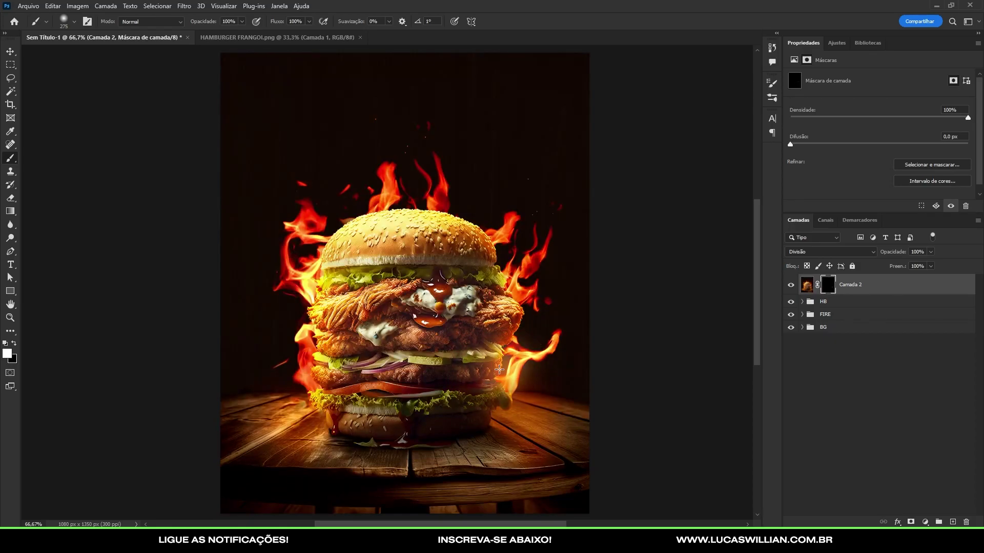
{"action": "left_click_drag", "start_coordinate": [522, 309], "coordinate": [518, 291]}
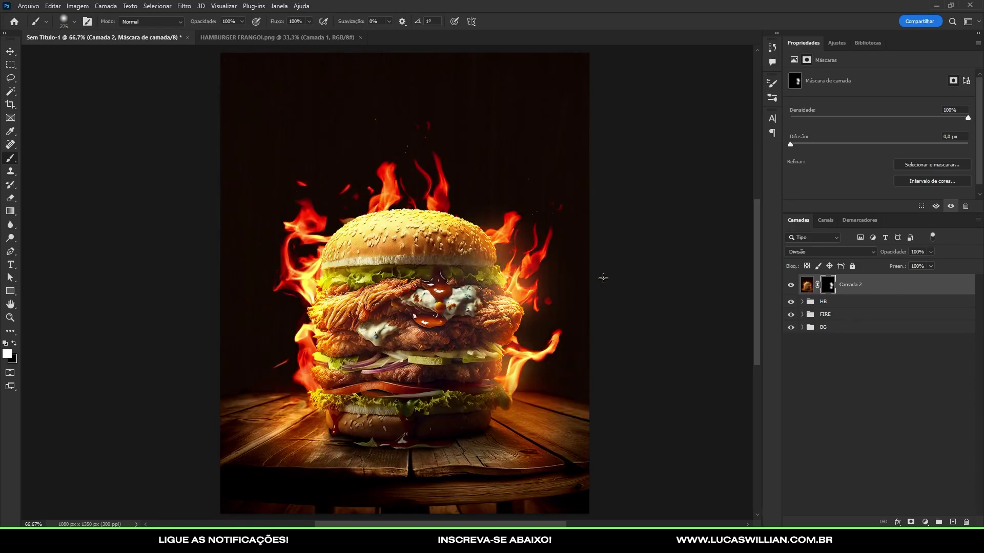
{"action": "left_click_drag", "start_coordinate": [517, 352], "coordinate": [515, 353]}
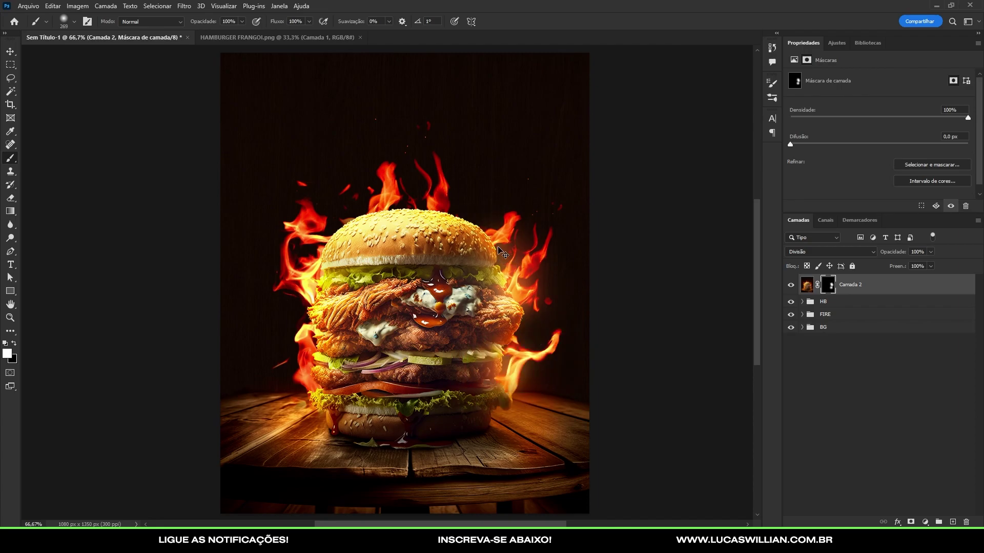
{"action": "mouse_move", "coordinate": [504, 261]}
{"action": "left_mouse_down"}
{"action": "mouse_move", "coordinate": [492, 237]}
{"action": "mouse_move", "coordinate": [504, 246]}
{"action": "left_mouse_up"}
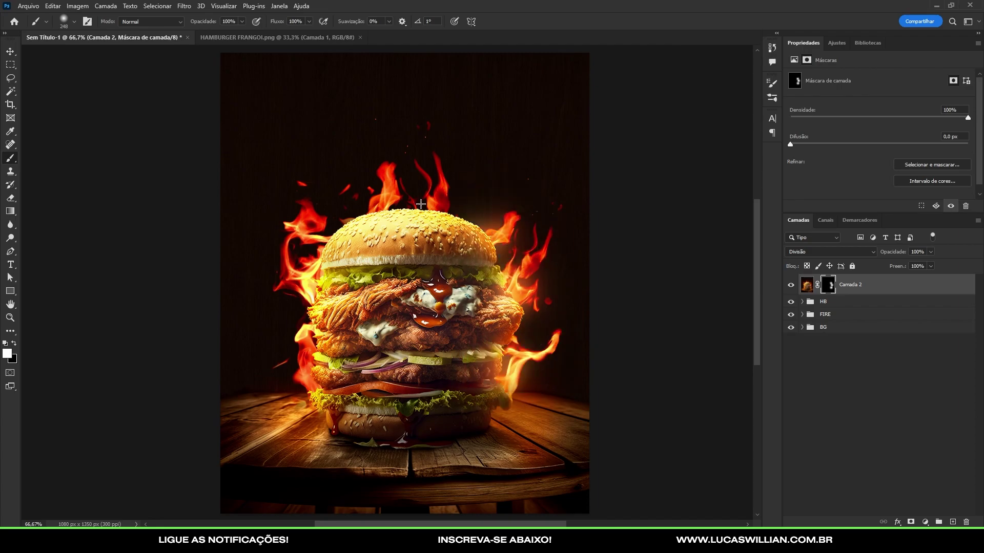
{"action": "left_click_drag", "start_coordinate": [317, 233], "coordinate": [321, 242]}
{"action": "left_click_drag", "start_coordinate": [306, 306], "coordinate": [315, 319]}
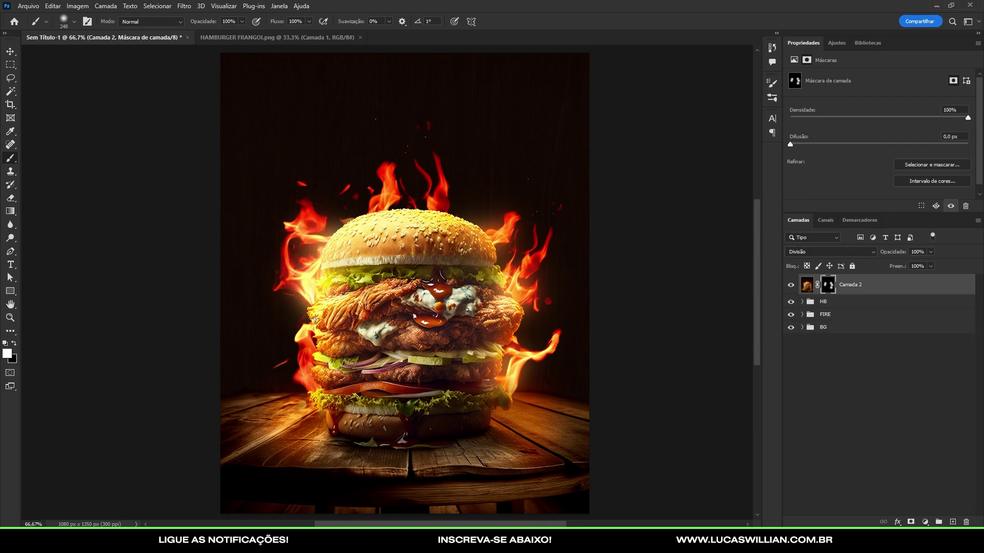
{"action": "left_click_drag", "start_coordinate": [307, 353], "coordinate": [315, 410]}
{"action": "scroll", "coordinate": [533, 329], "scroll_direction": "down", "scroll_amount": 1}
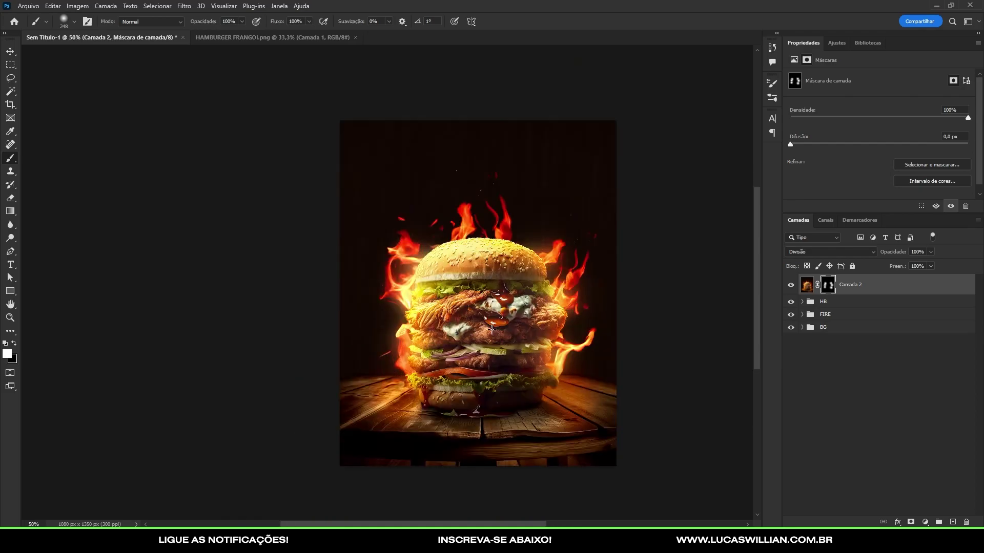
Target Camada 2's pixels, keep Divisão, and apply Levels with black point 26 and midtones 0,77.
{"action": "left_click", "coordinate": [808, 286]}
{"action": "left_click", "coordinate": [829, 252]}
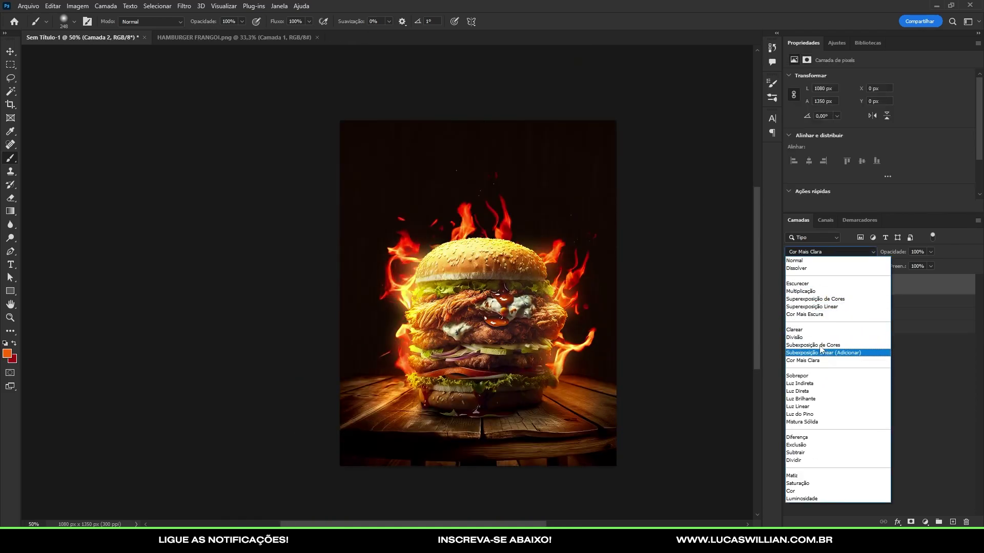
{"action": "key", "text": "Escape"}
{"action": "key", "text": "ctrl+l"}
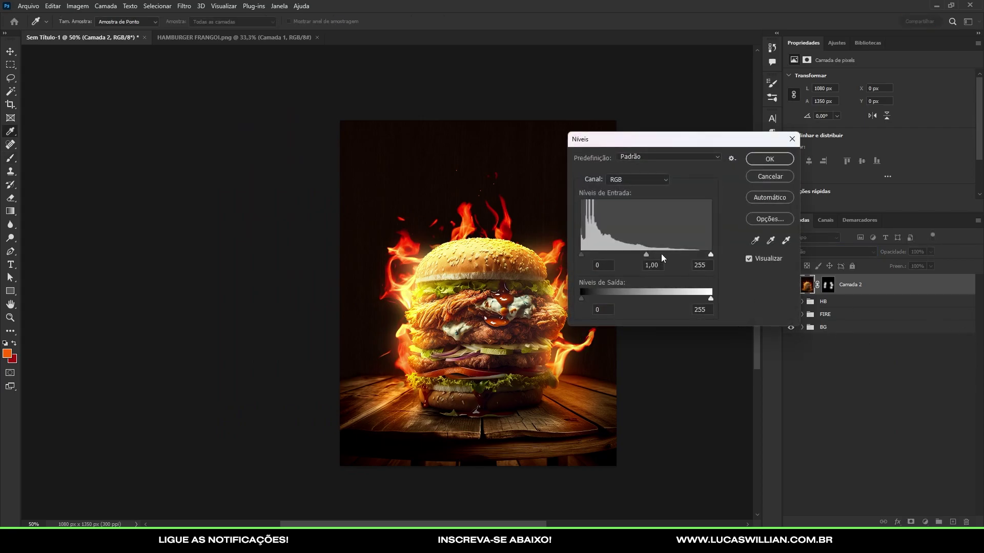
{"action": "left_click_drag", "start_coordinate": [646, 254], "coordinate": [658, 254]}
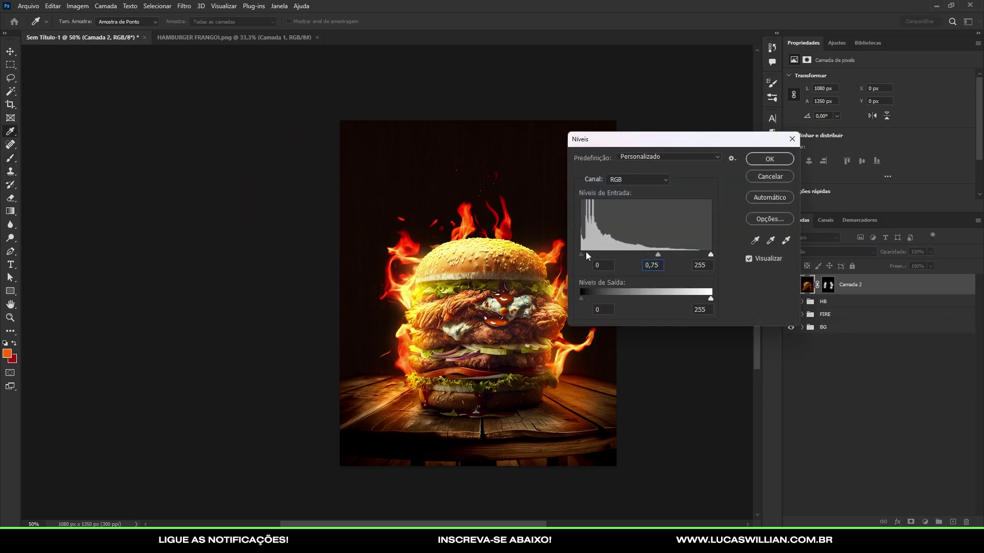
{"action": "left_click_drag", "start_coordinate": [586, 252], "coordinate": [594, 254]}
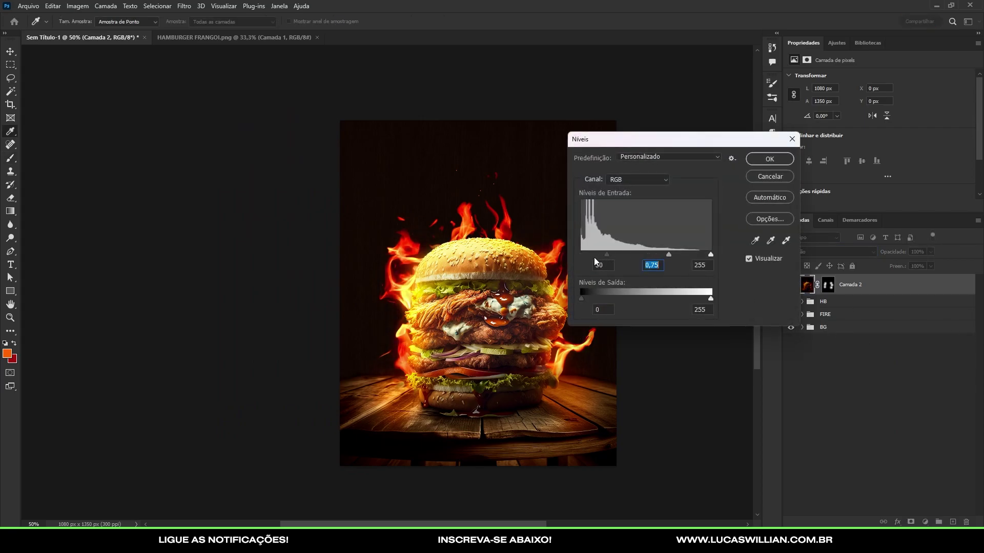
{"action": "left_click_drag", "start_coordinate": [664, 255], "coordinate": [663, 254]}
{"action": "left_click", "coordinate": [662, 254]}
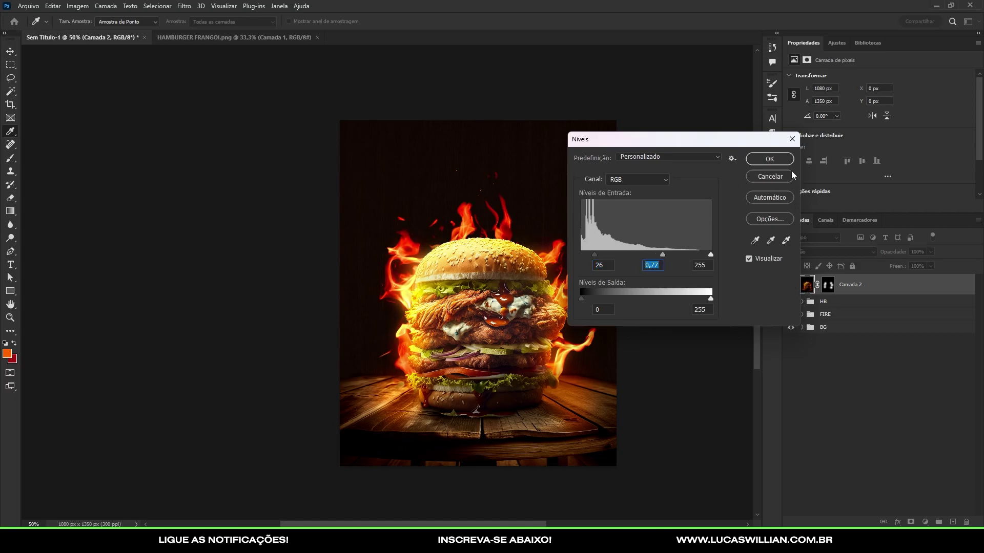
{"action": "left_click", "coordinate": [779, 160]}
Zoom out and pan to recentre the whole poster in view.
{"action": "key", "text": "b"}
{"action": "scroll", "coordinate": [410, 270], "scroll_direction": "down", "scroll_amount": 1}
{"action": "scroll", "coordinate": [410, 270], "scroll_direction": "up", "scroll_amount": 1}
{"action": "scroll", "coordinate": [410, 270], "scroll_direction": "down", "scroll_amount": 1}
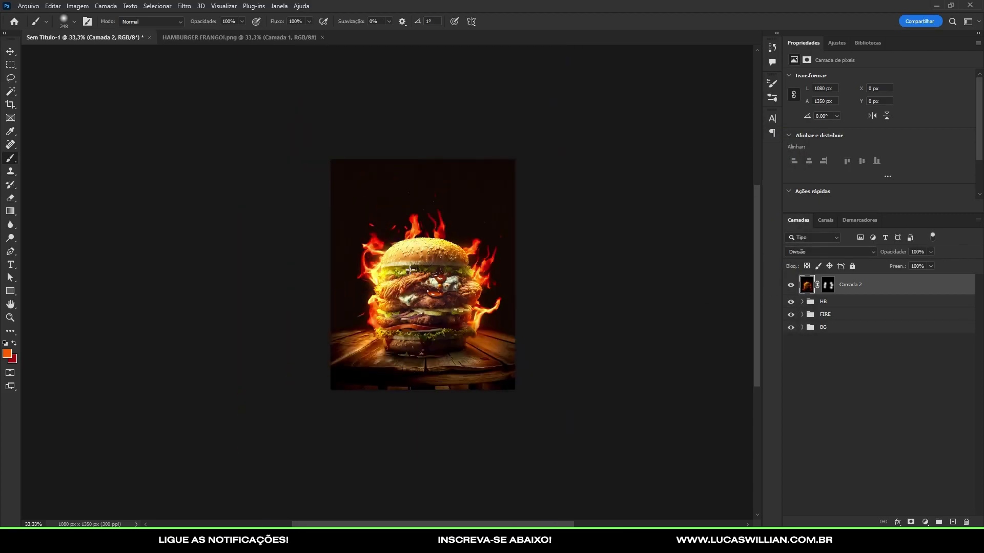
{"action": "scroll", "coordinate": [410, 270], "scroll_direction": "up", "scroll_amount": 3}
{"action": "key", "text": "v"}
{"action": "scroll", "coordinate": [513, 231], "scroll_direction": "down", "scroll_amount": 1}
{"action": "scroll", "coordinate": [538, 210], "scroll_direction": "up", "scroll_amount": 1}
{"action": "scroll", "coordinate": [545, 207], "scroll_direction": "down", "scroll_amount": 1}
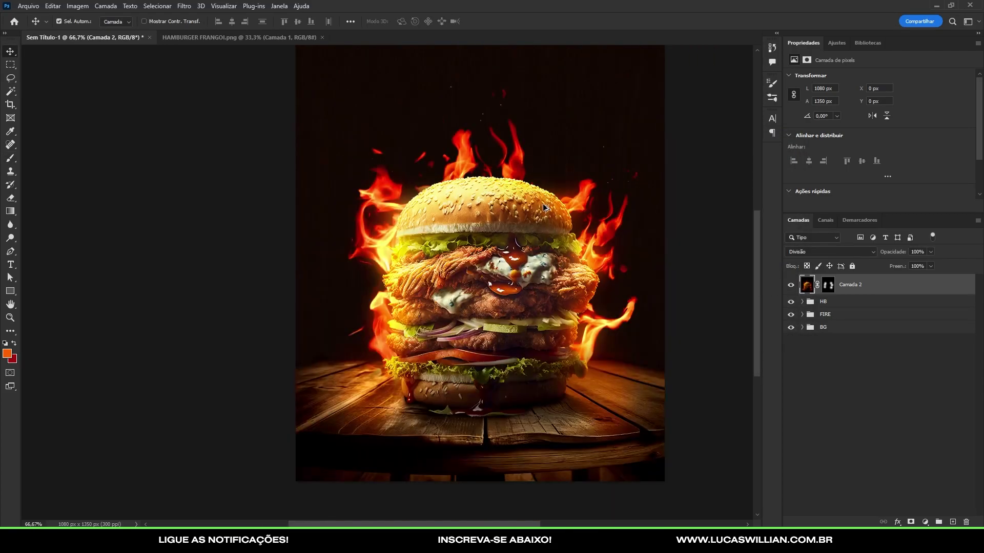
{"action": "left_click_drag", "start_coordinate": [614, 263], "coordinate": [609, 276]}
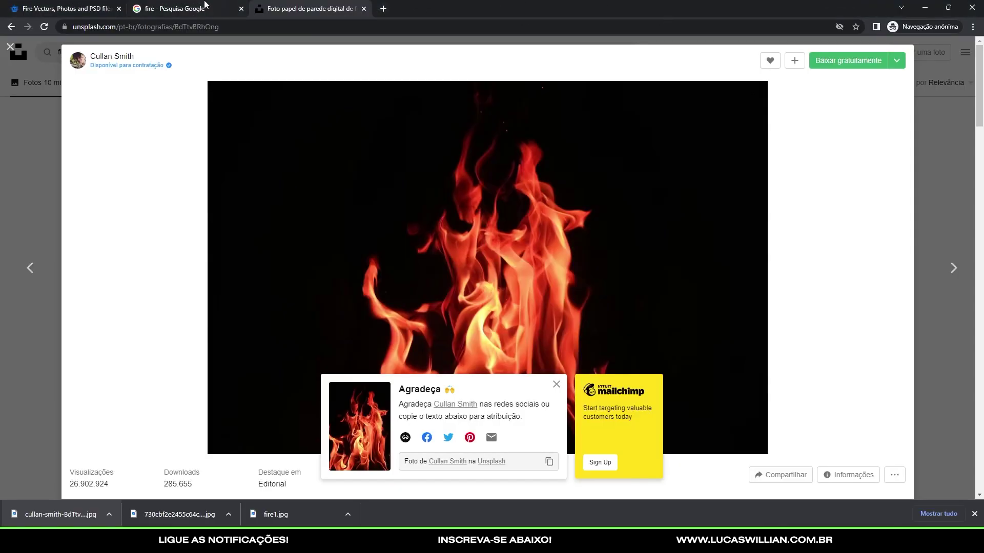
Search Google Images for 'particles fire', replacing the previous FLARES query.
{"action": "left_click", "coordinate": [204, 5]}
{"action": "left_click", "coordinate": [202, 53]}
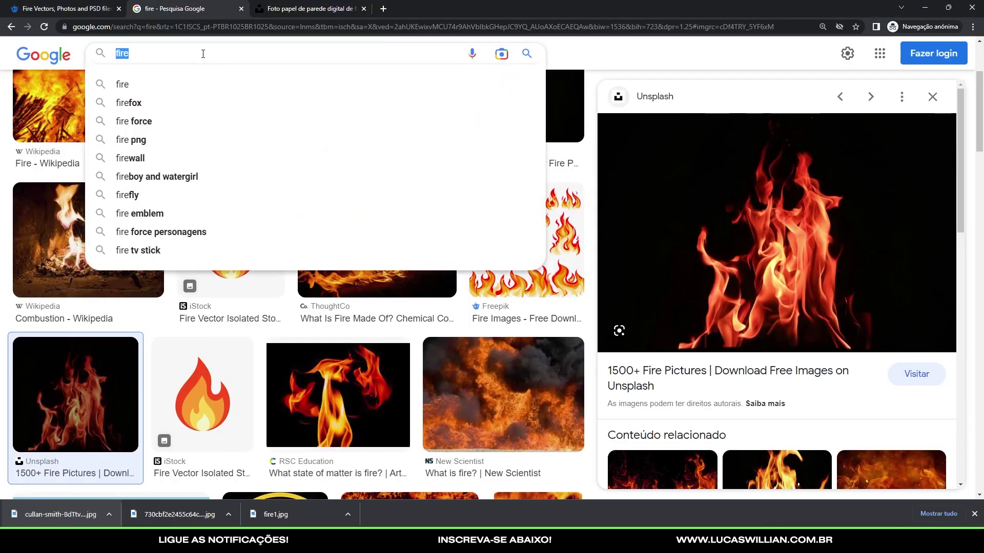
{"action": "type", "text": "FLARES"}
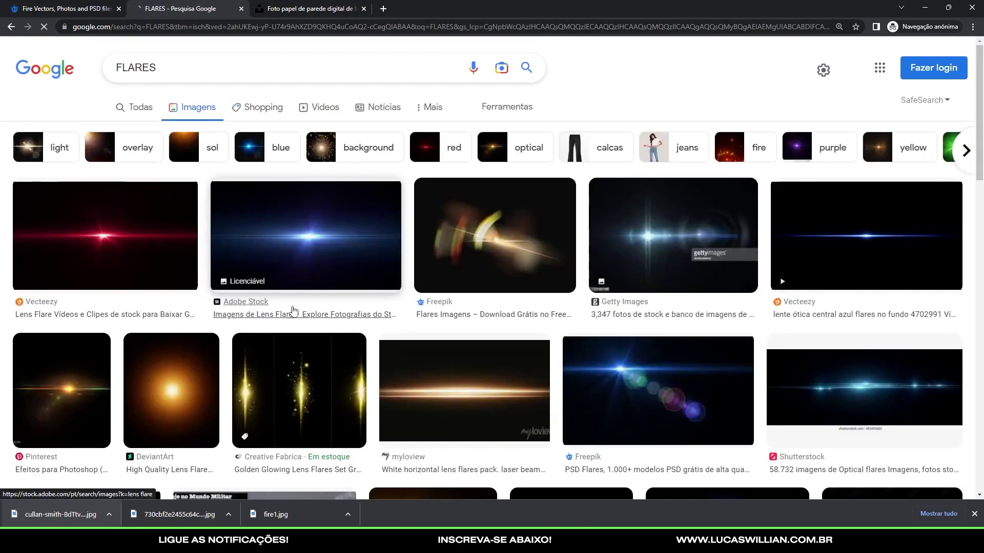
{"action": "double_click", "coordinate": [174, 68]}
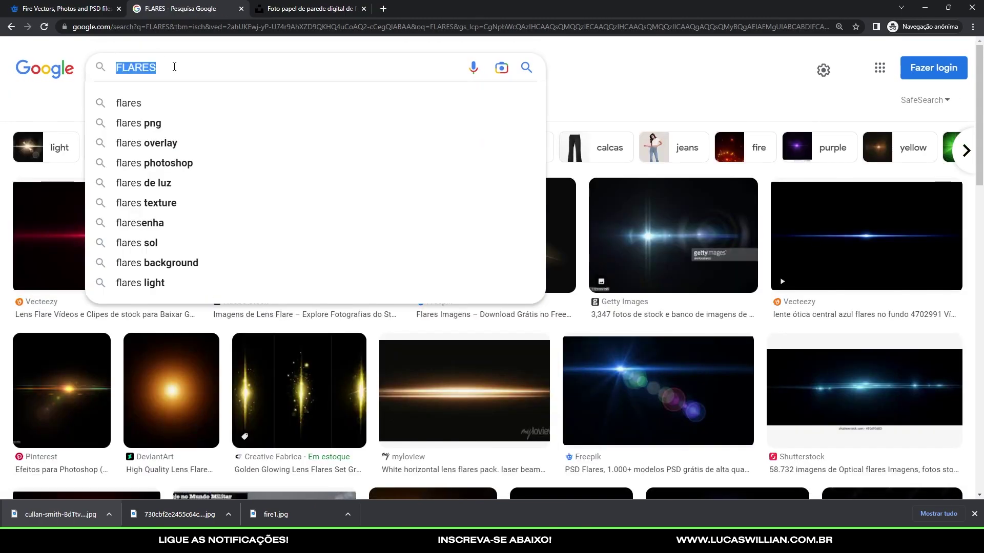
{"action": "type", "text": "PARTI"}
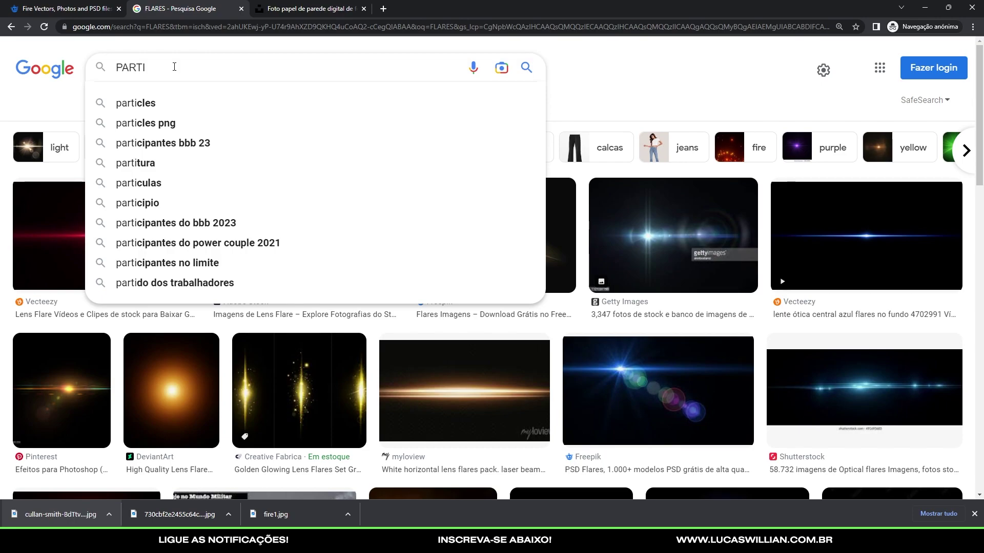
{"action": "key", "text": "Down"}
{"action": "type", "text": "FIRE"}
{"action": "key", "text": "Return"}
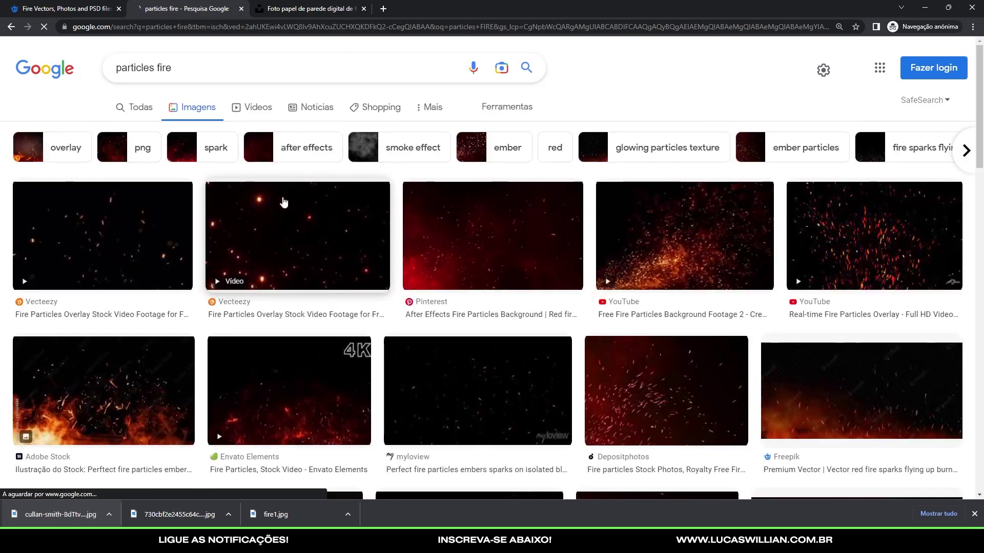
Filter the 'particles fire' image results to large size.
{"action": "left_click", "coordinate": [145, 226]}
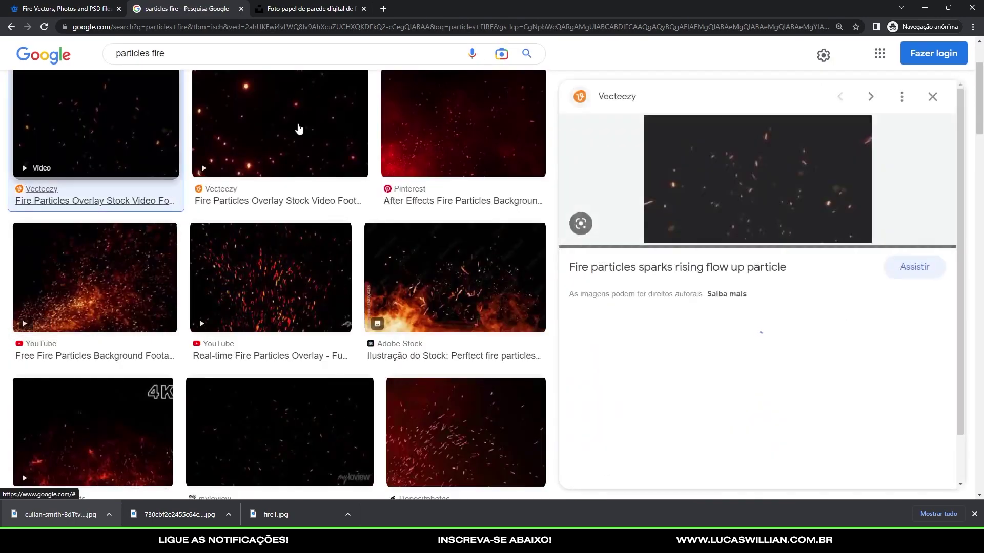
{"action": "scroll", "coordinate": [299, 128], "scroll_direction": "up", "scroll_amount": 3}
{"action": "left_click", "coordinate": [507, 107]}
{"action": "left_click", "coordinate": [143, 132]}
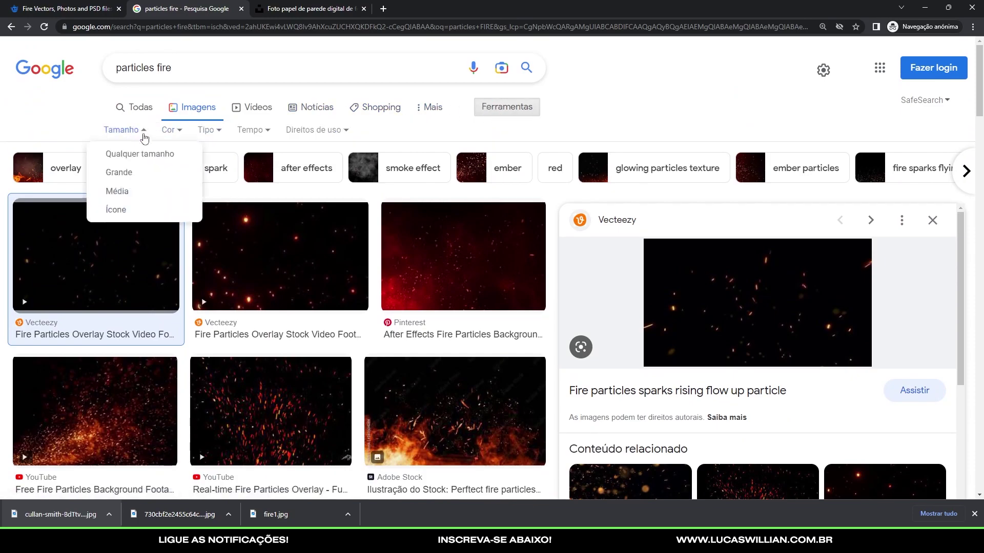
{"action": "left_click", "coordinate": [145, 169]}
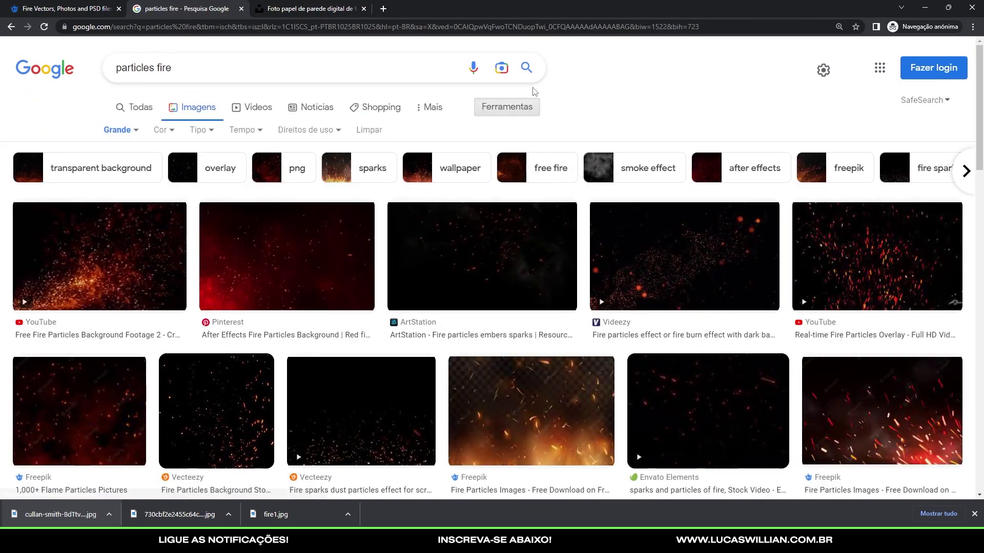
Copy the ArtStation fire embers image, trial-paste it into the poster, undo, and return to Chrome.
{"action": "left_click", "coordinate": [482, 256]}
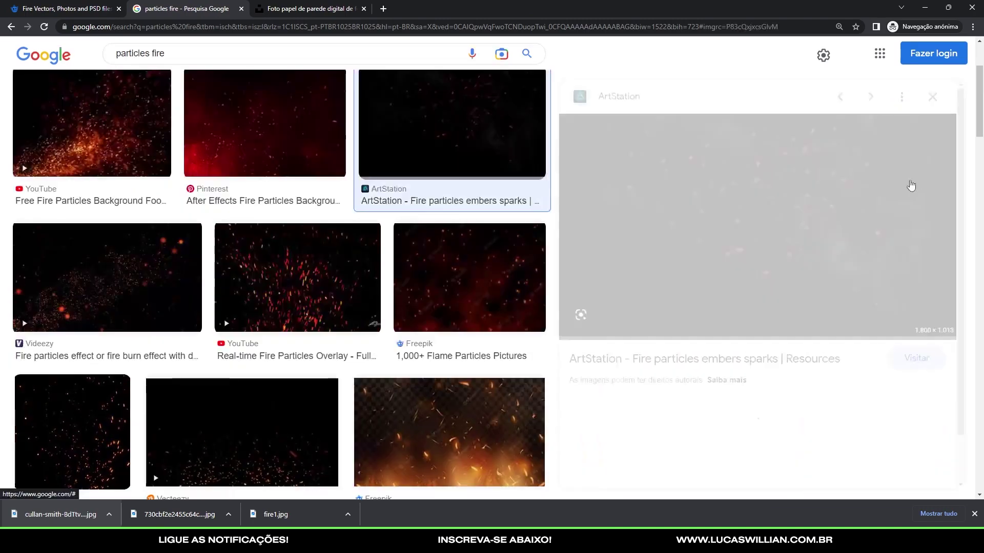
{"action": "right_click", "coordinate": [784, 183]}
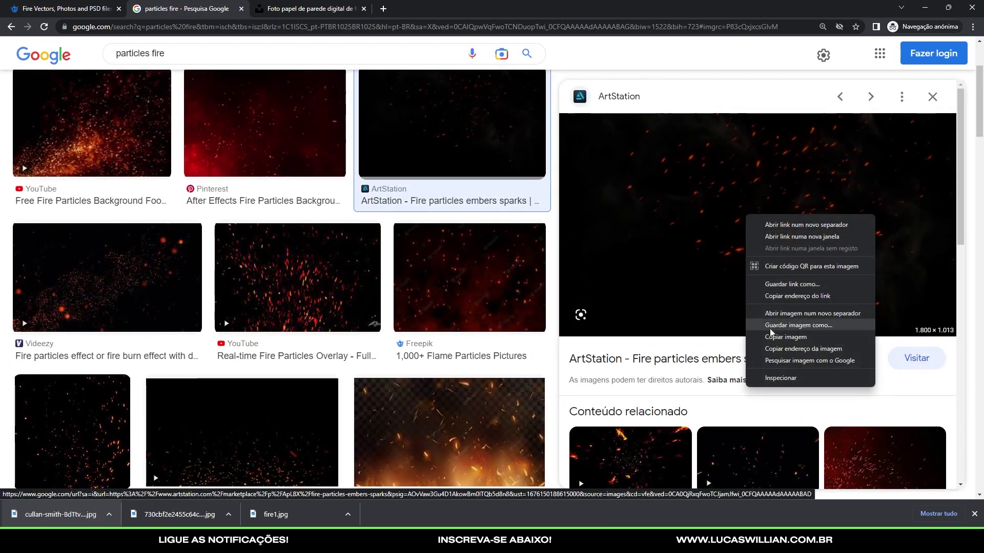
{"action": "left_click", "coordinate": [824, 305]}
{"action": "mouse_move", "coordinate": [200, 505]}
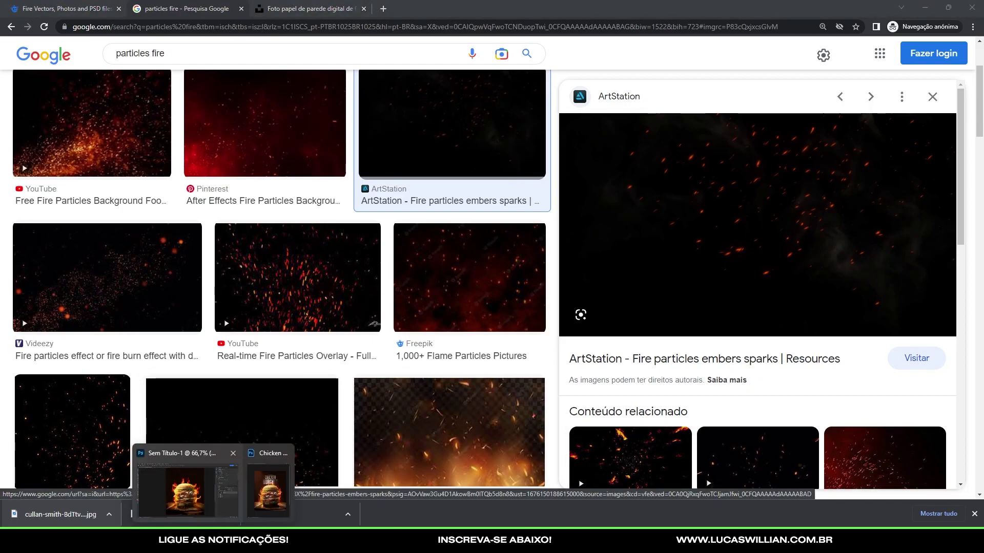
{"action": "left_click", "coordinate": [181, 464]}
{"action": "key", "text": "ctrl+v"}
{"action": "key", "text": "ctrl+z"}
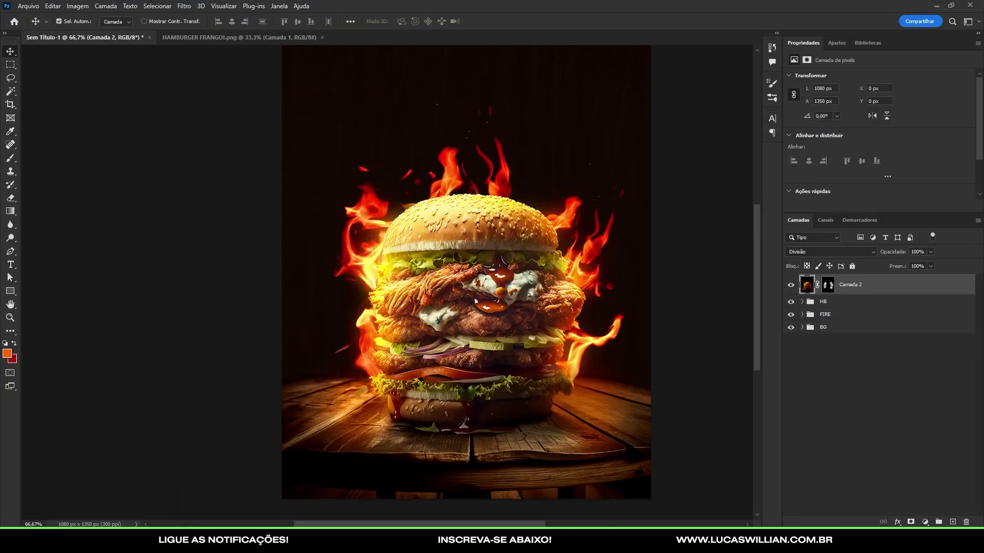
{"action": "left_click", "coordinate": [182, 492]}
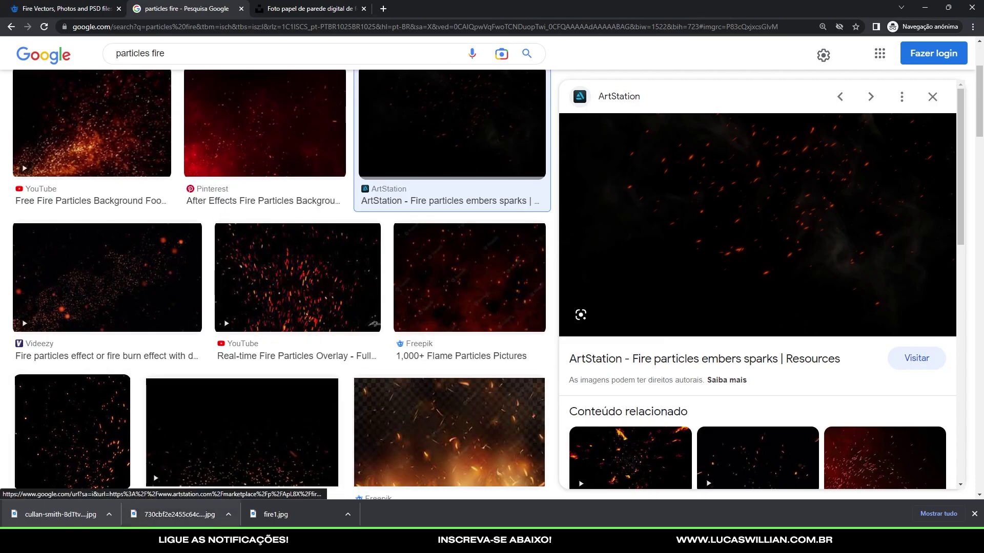
Paste the embers image into the poster and convert it to a smart object.
{"action": "left_click", "coordinate": [152, 487]}
{"action": "key", "text": "ctrl+v"}
{"action": "right_click", "coordinate": [849, 282]}
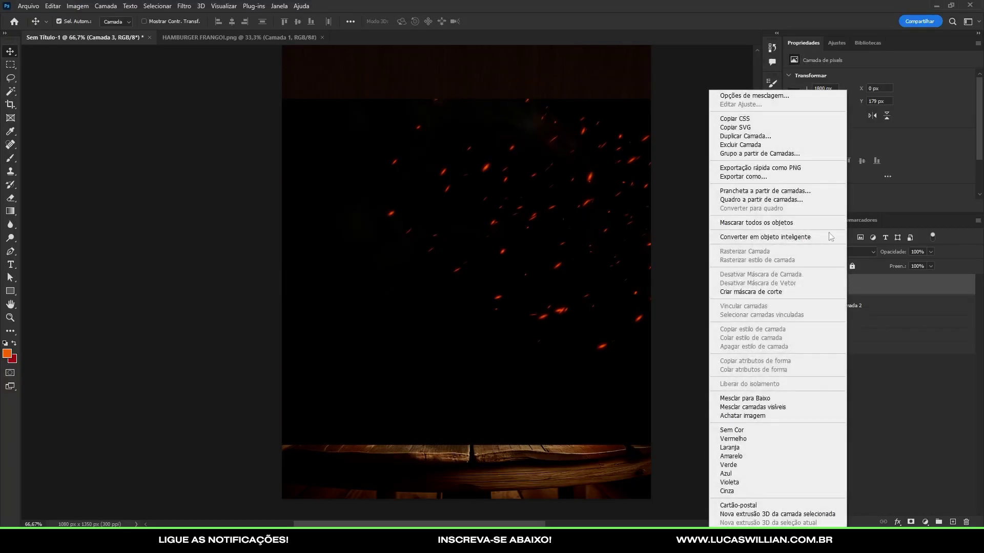
{"action": "left_click", "coordinate": [759, 238]}
Shift the embers left over the poster and blend them as Subexposição Linear (Adicionar).
{"action": "key", "text": "ctrl+t"}
{"action": "key", "text": "ctrl+minus"}
{"action": "left_click_drag", "start_coordinate": [555, 234], "coordinate": [357, 223]}
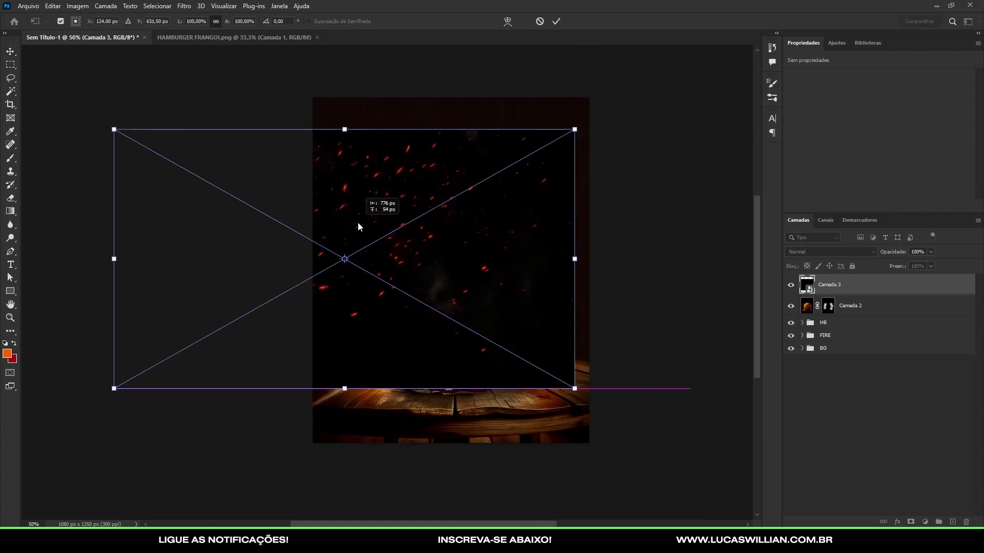
{"action": "key", "text": "Return"}
{"action": "left_click", "coordinate": [829, 252]}
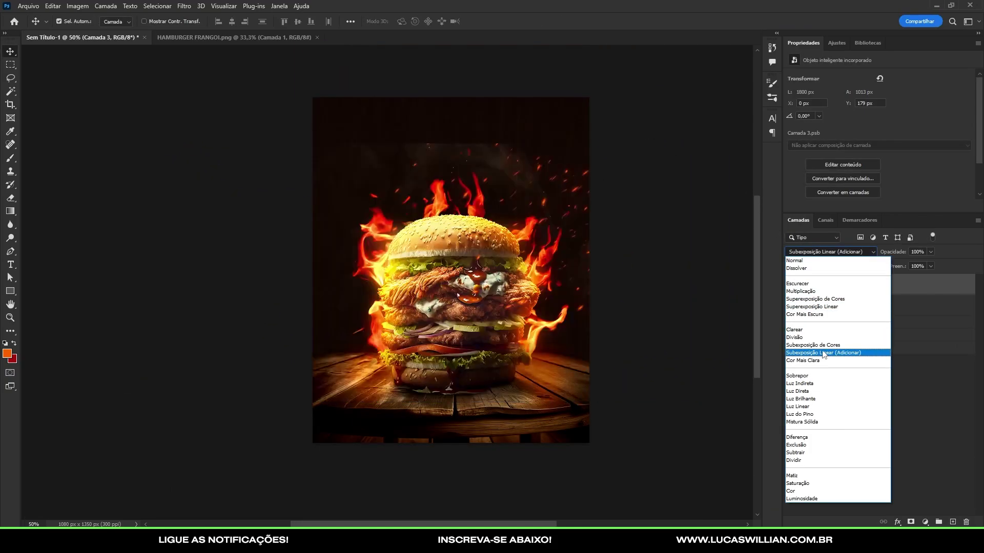
{"action": "left_click", "coordinate": [826, 353]}
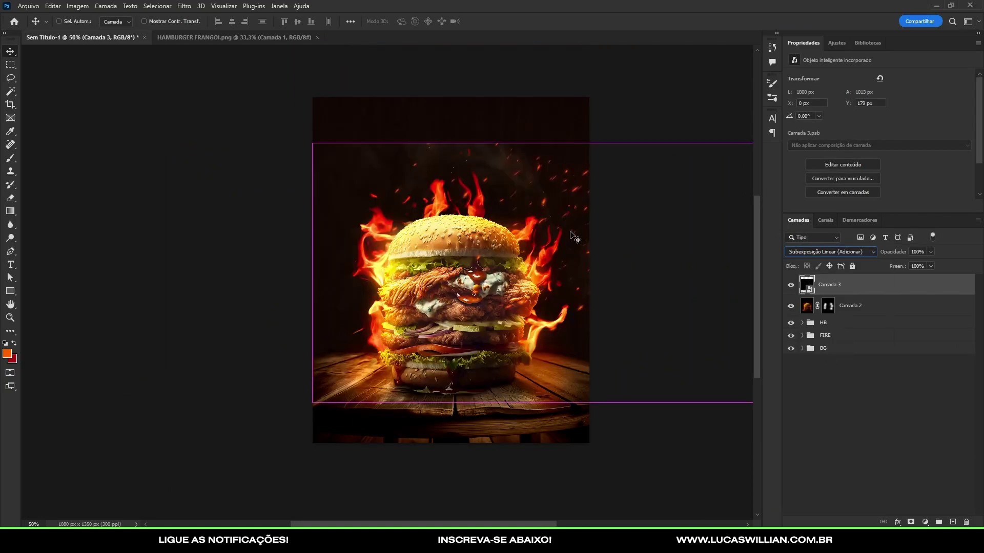
Rotate the embers -30°, settle them over the burger, and raise their Levels black point.
{"action": "left_click_drag", "start_coordinate": [484, 222], "coordinate": [487, 177]}
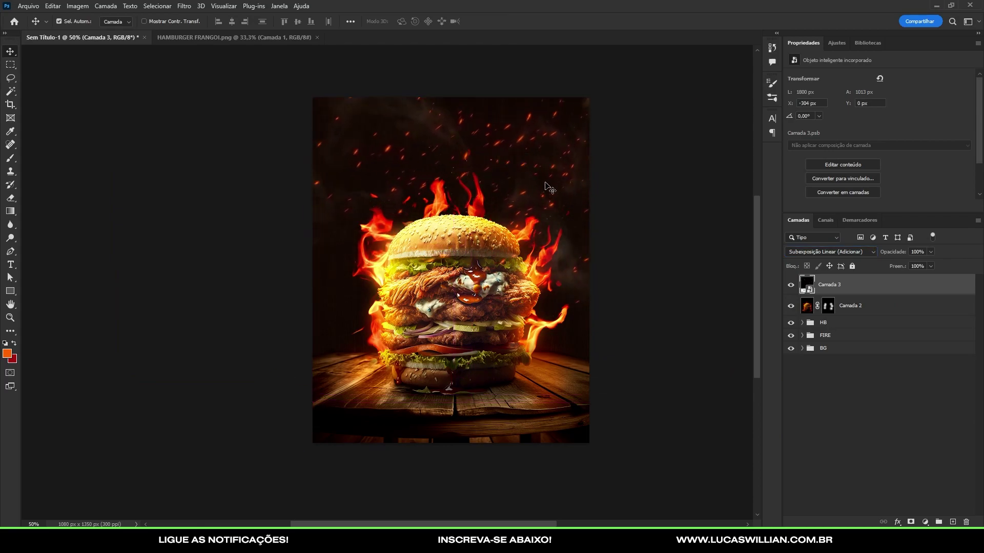
{"action": "key", "text": "ctrl+t"}
{"action": "key", "text": "ctrl+minus"}
{"action": "left_click_drag", "start_coordinate": [248, 150], "coordinate": [196, 225]}
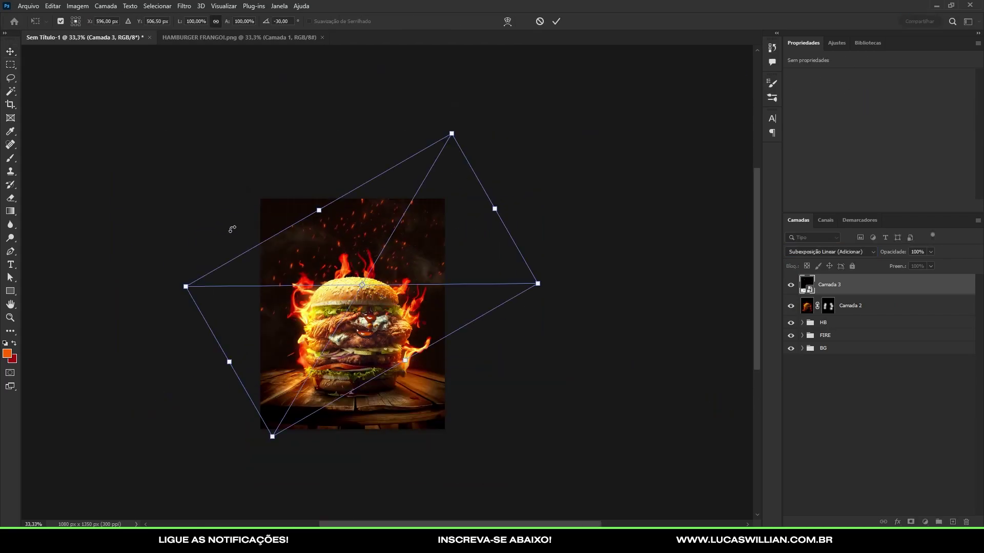
{"action": "key", "text": "ctrl+plus"}
{"action": "mouse_move", "coordinate": [371, 267]}
{"action": "left_mouse_down"}
{"action": "mouse_move", "coordinate": [399, 301]}
{"action": "mouse_move", "coordinate": [386, 272]}
{"action": "left_mouse_up"}
{"action": "left_click_drag", "start_coordinate": [448, 307], "coordinate": [459, 319]}
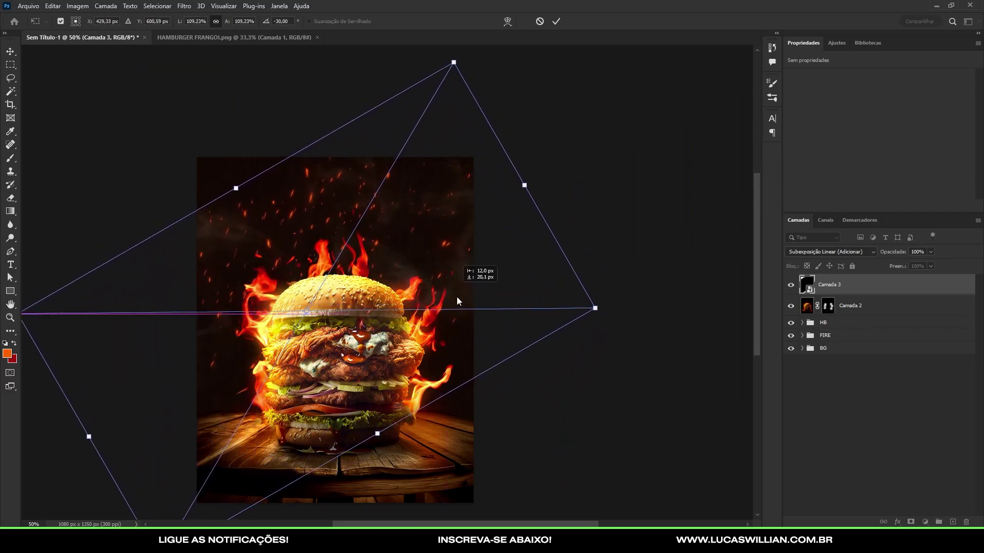
{"action": "key", "text": "Return"}
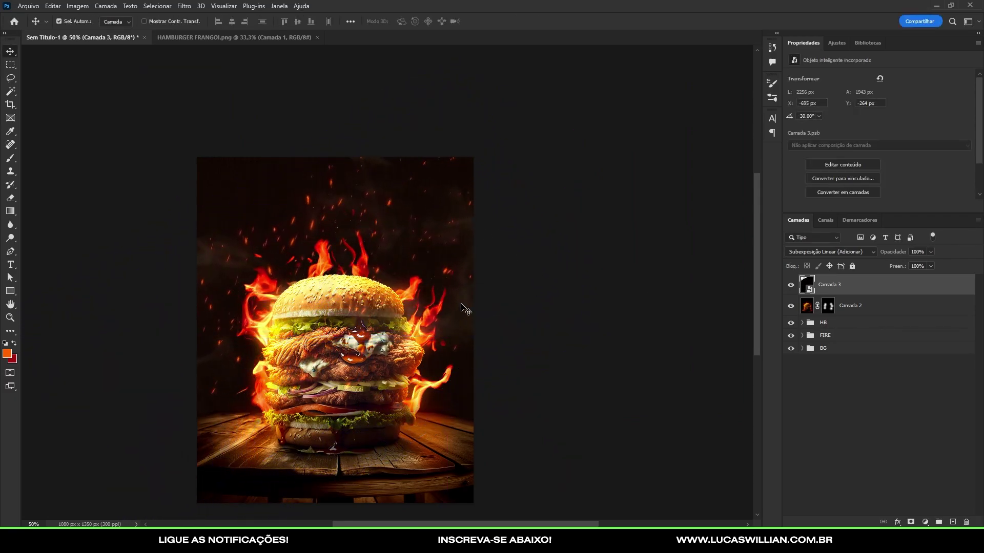
{"action": "key", "text": "ctrl+l"}
{"action": "left_click_drag", "start_coordinate": [601, 266], "coordinate": [606, 266]}
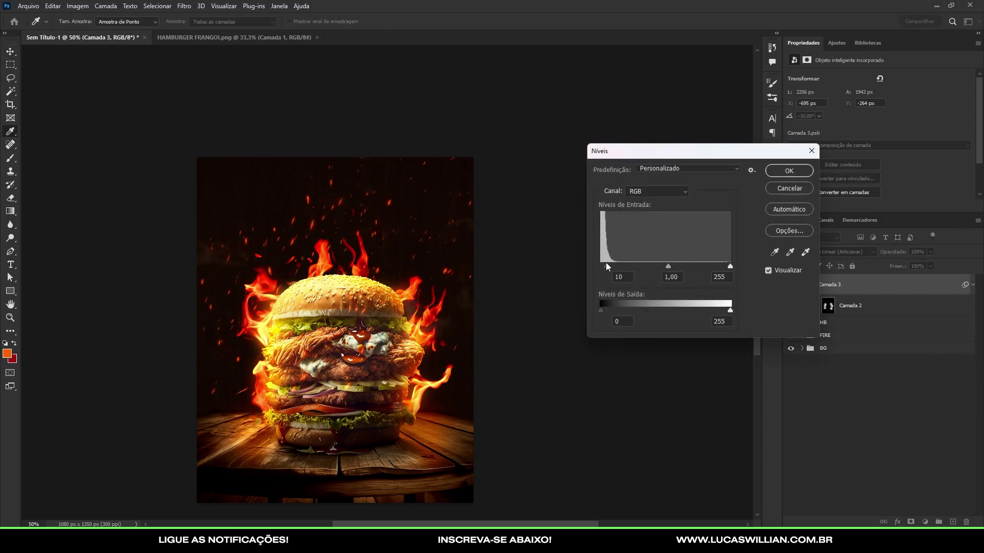
Apply the Levels as a smart filter, add a mask to Camada 3, and set a 528 brush.
{"action": "left_click", "coordinate": [789, 171]}
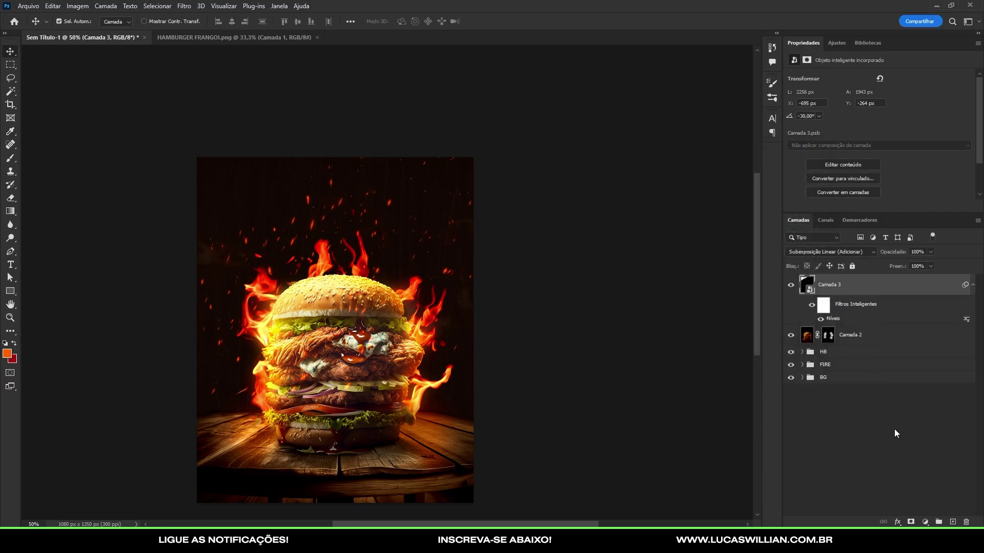
{"action": "left_click", "coordinate": [972, 284]}
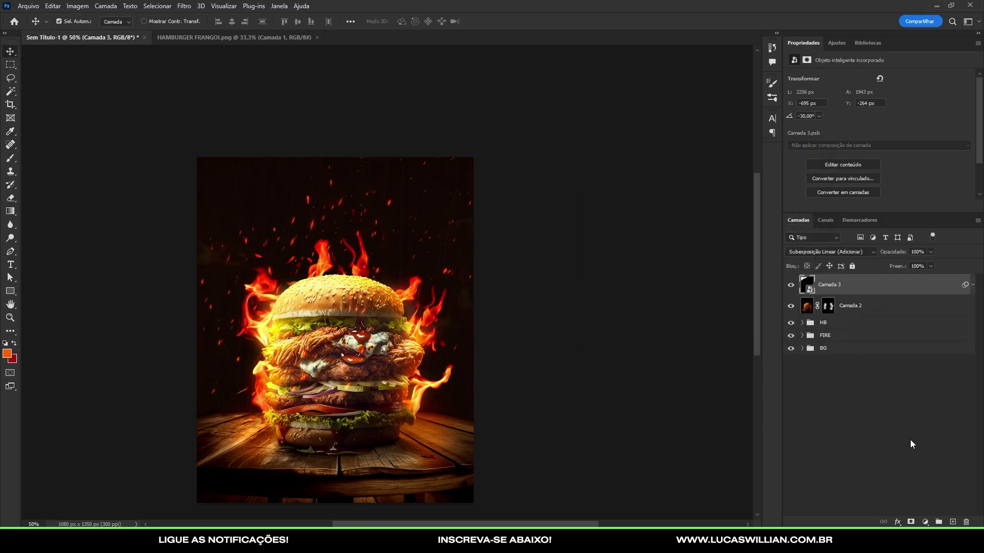
{"action": "left_click", "coordinate": [912, 521]}
{"action": "key", "text": "b"}
{"action": "key", "text": "d"}
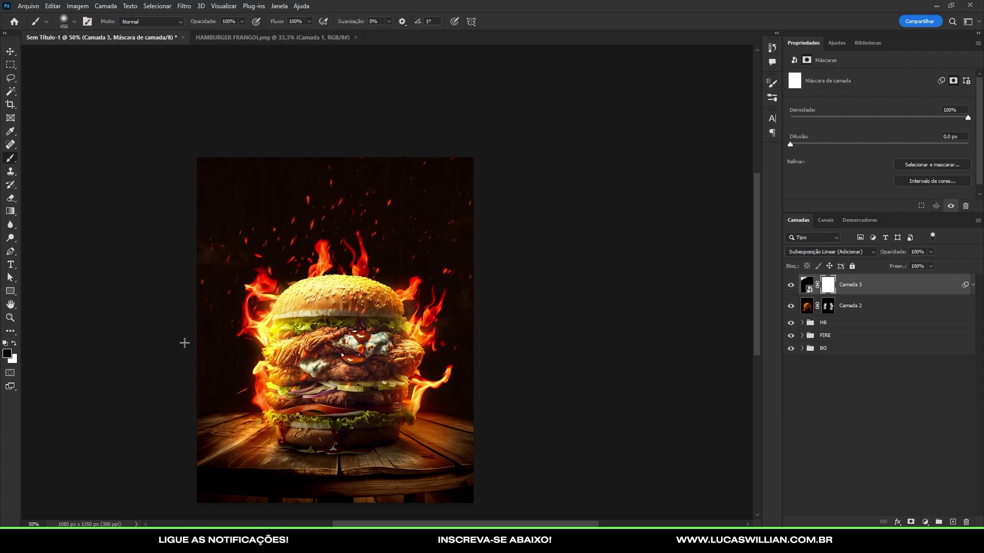
{"action": "left_click_drag", "start_coordinate": [189, 288], "coordinate": [208, 288]}
Move Camada 3 below the HB group and nudge it up-right to X -701, Y -276 px.
{"action": "key", "text": "v"}
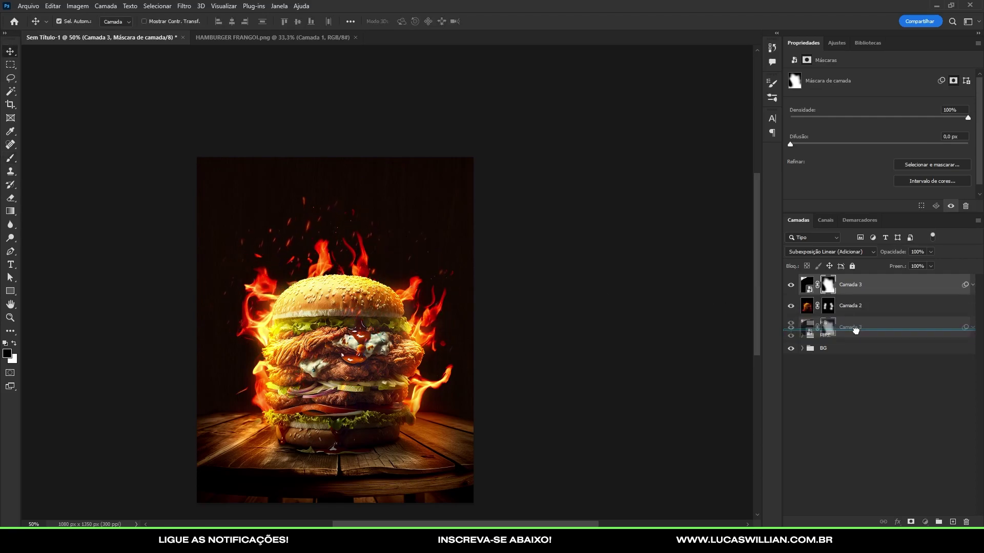
{"action": "left_click_drag", "start_coordinate": [861, 292], "coordinate": [851, 330]}
{"action": "left_click_drag", "start_coordinate": [387, 276], "coordinate": [421, 269]}
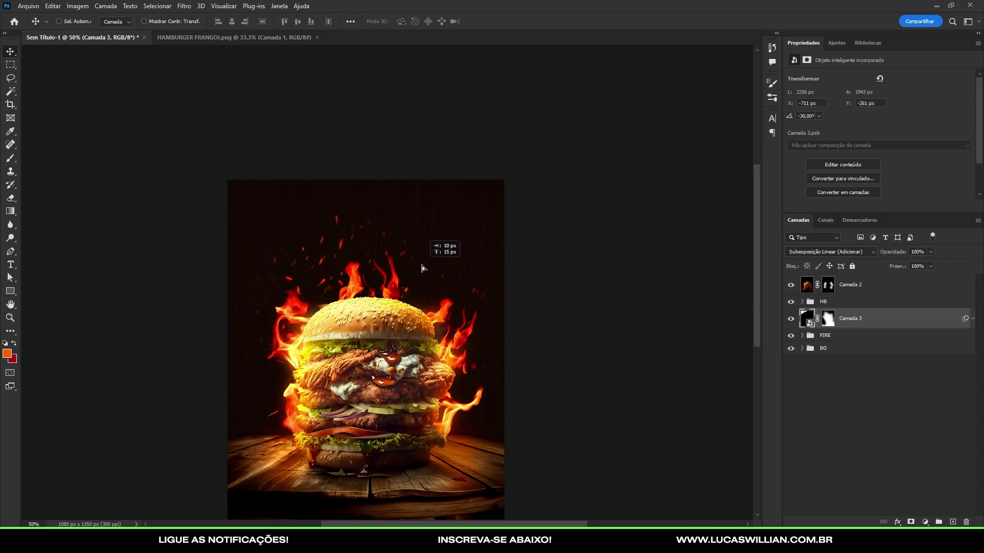
{"action": "key", "text": "ctrl+minus"}
{"action": "scroll", "coordinate": [423, 245], "scroll_direction": "up", "scroll_amount": 2}
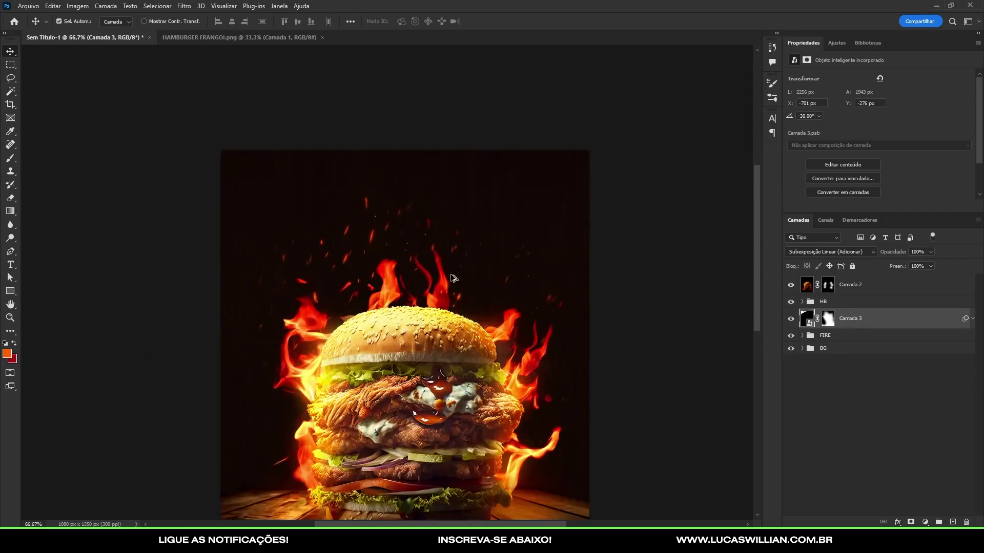
{"action": "scroll", "coordinate": [418, 246], "scroll_direction": "down", "scroll_amount": 1}
{"action": "scroll", "coordinate": [418, 246], "scroll_direction": "up", "scroll_amount": 1}
{"action": "scroll", "coordinate": [389, 235], "scroll_direction": "down", "scroll_amount": 2}
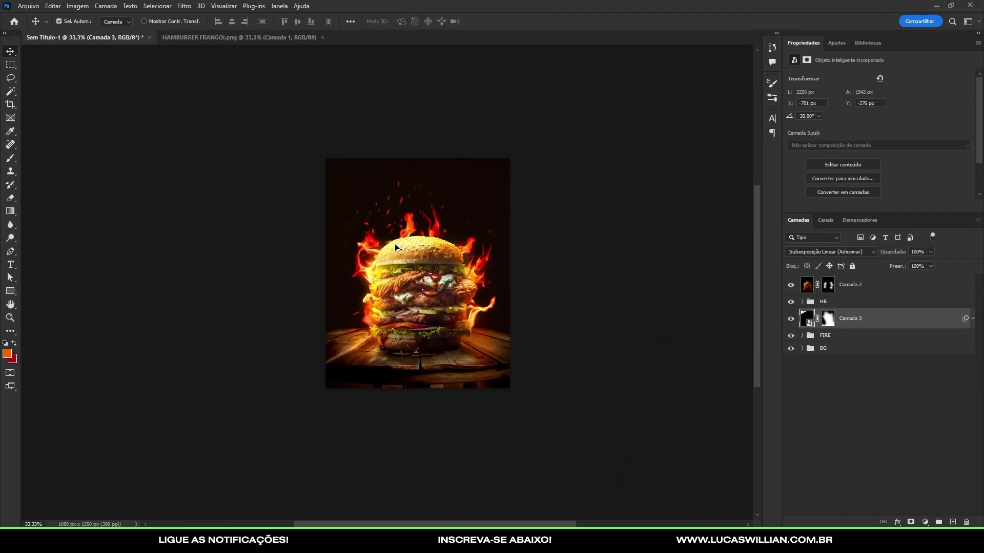
{"action": "scroll", "coordinate": [410, 241], "scroll_direction": "up", "scroll_amount": 1}
{"action": "scroll", "coordinate": [425, 271], "scroll_direction": "down", "scroll_amount": 1}
{"action": "scroll", "coordinate": [414, 292], "scroll_direction": "up", "scroll_amount": 1}
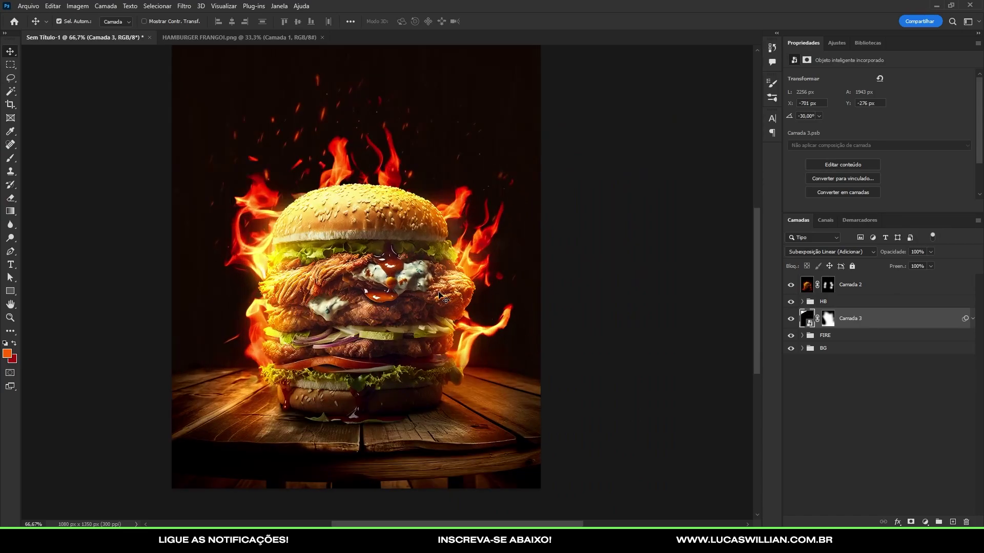
Expand the HB group and make two clipped duplicates of the multiplied Camada 1 copiar.
{"action": "left_click", "coordinate": [414, 410]}
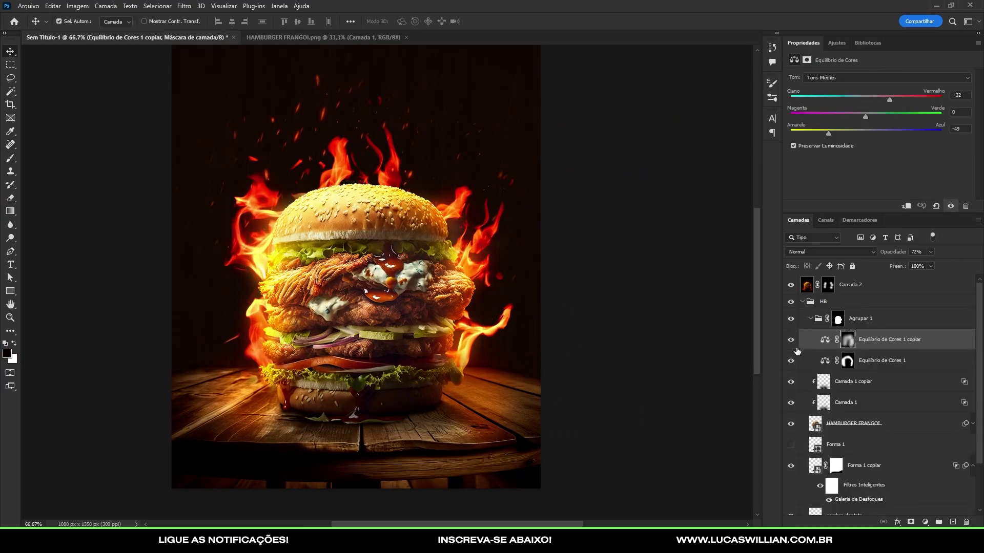
{"action": "left_click", "coordinate": [812, 319]}
{"action": "left_click", "coordinate": [791, 321]}
{"action": "left_click", "coordinate": [791, 320]}
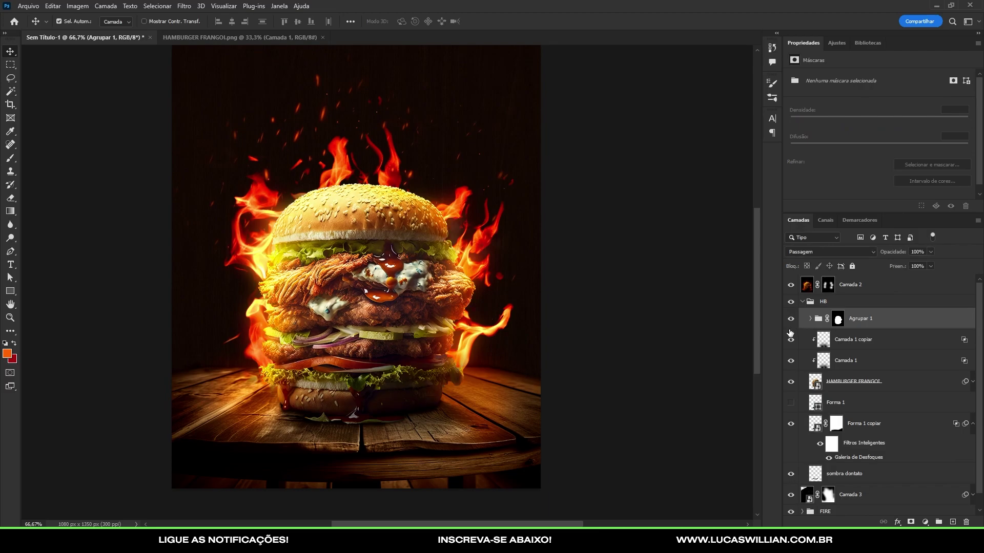
{"action": "left_click", "coordinate": [850, 348]}
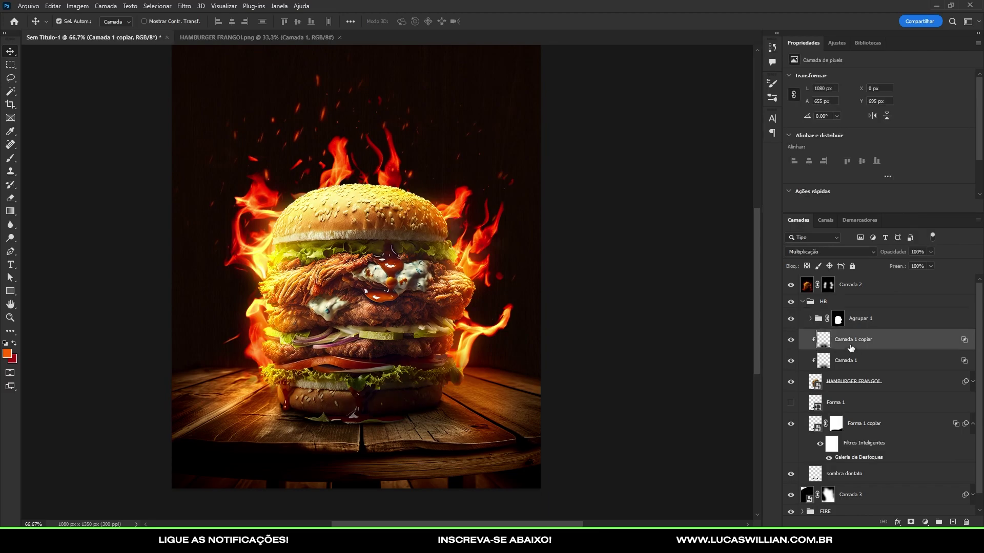
{"action": "key", "text": "ctrl+j"}
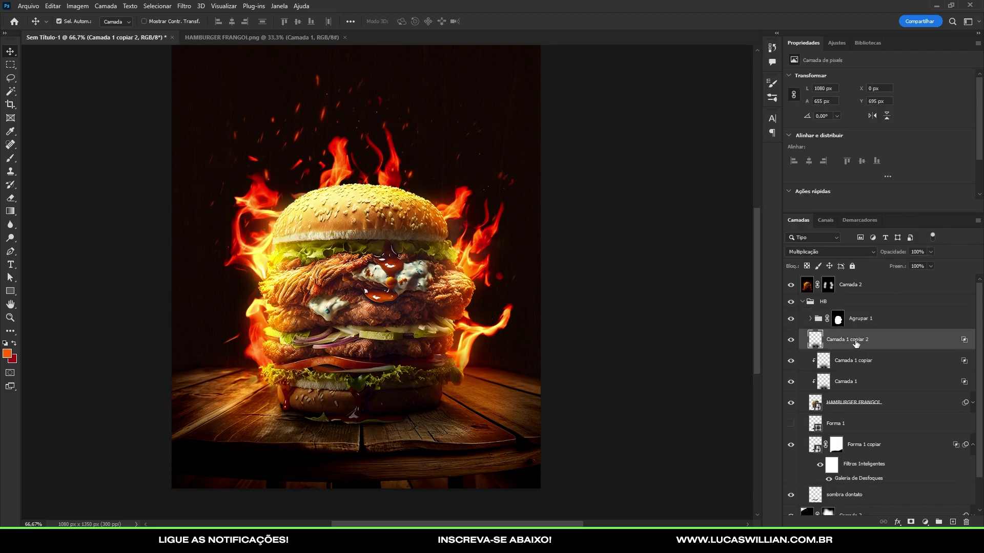
{"action": "key", "text": "ctrl+plus"}
{"action": "left_click", "coordinate": [863, 350], "text": "alt"}
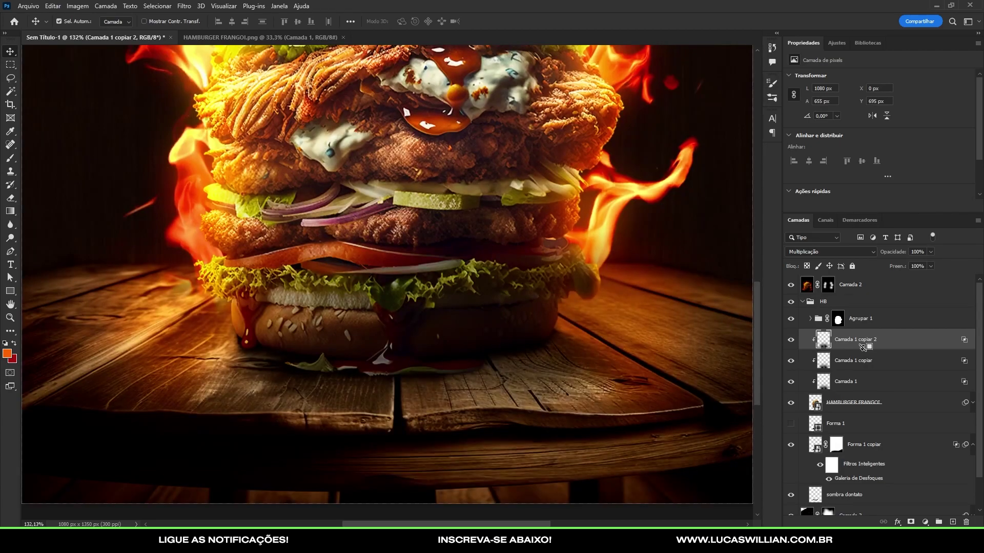
{"action": "key", "text": "ctrl+j"}
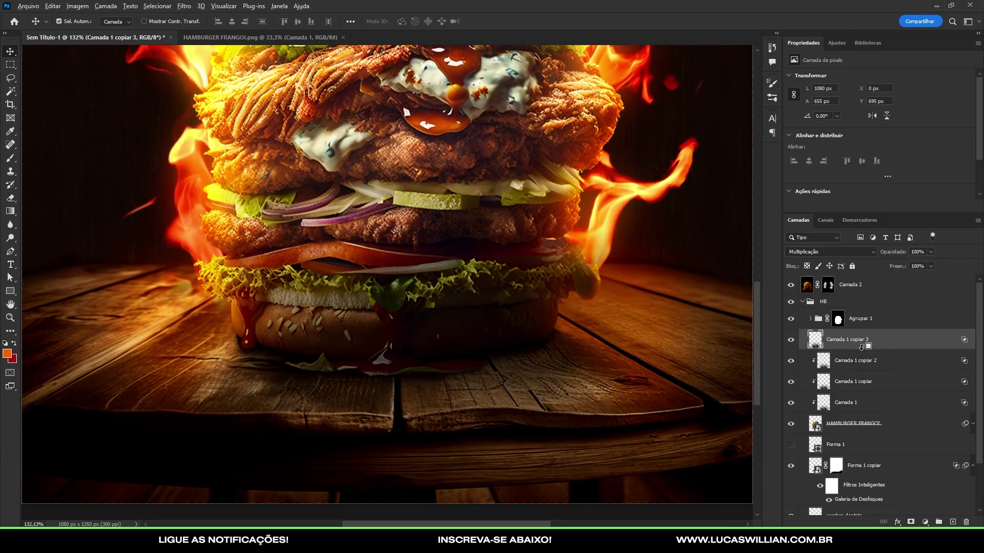
{"action": "left_click", "coordinate": [862, 347], "text": "alt"}
Turn on the new Camada 1 copiar 2 and 3 shading layers and recentre the view.
{"action": "left_click", "coordinate": [791, 361]}
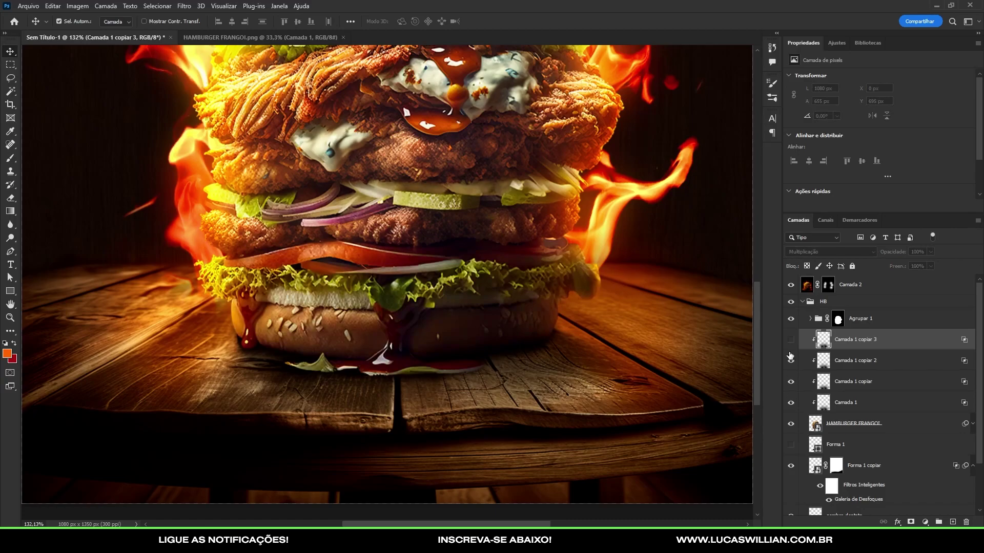
{"action": "left_click", "coordinate": [791, 339]}
{"action": "scroll", "coordinate": [472, 332], "scroll_direction": "down", "scroll_amount": 5}
{"action": "scroll", "coordinate": [472, 332], "scroll_direction": "up", "scroll_amount": 3}
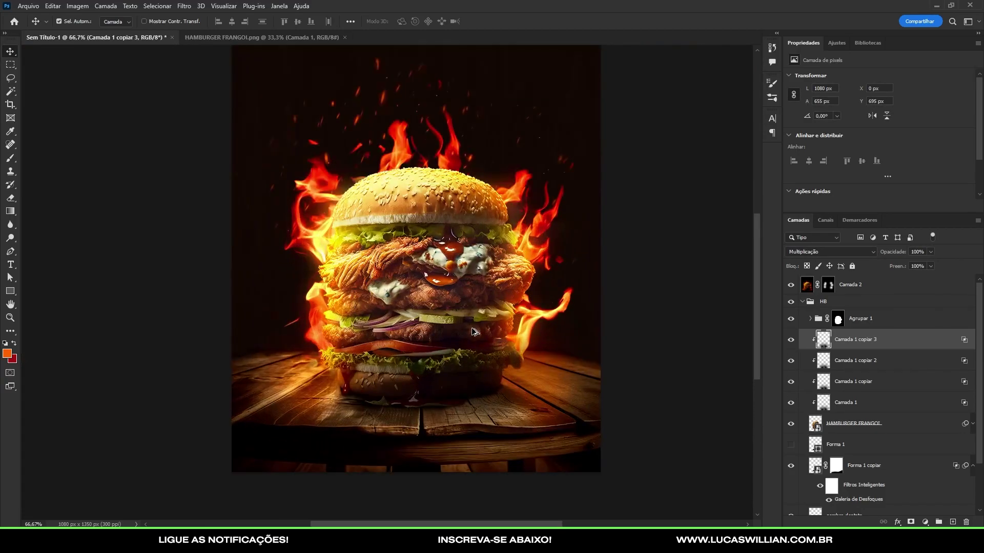
{"action": "left_click_drag", "start_coordinate": [480, 349], "coordinate": [489, 375]}
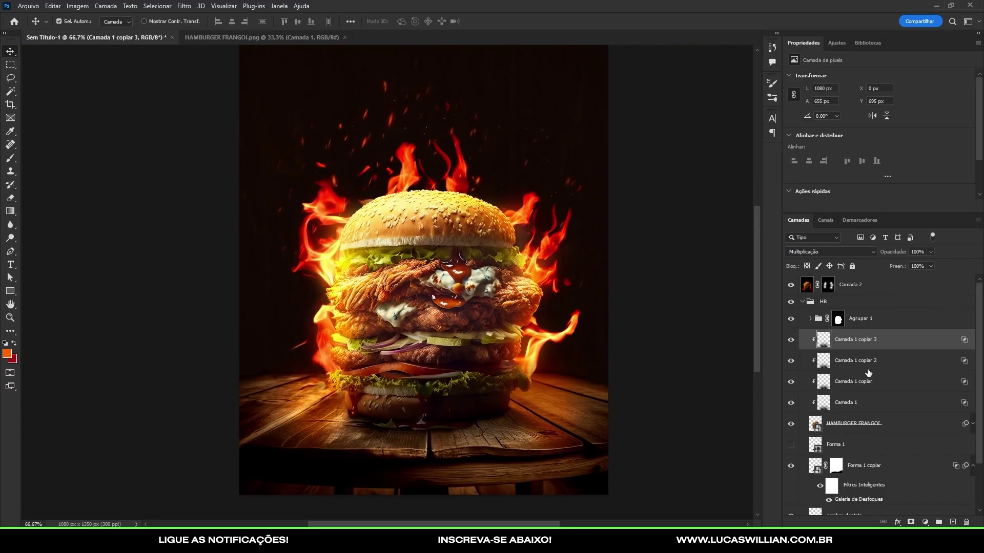
Compare the burger with Agrupar 1 off, hide the Camada 2 glow, and restore Agrupar 1.
{"action": "left_click", "coordinate": [790, 319]}
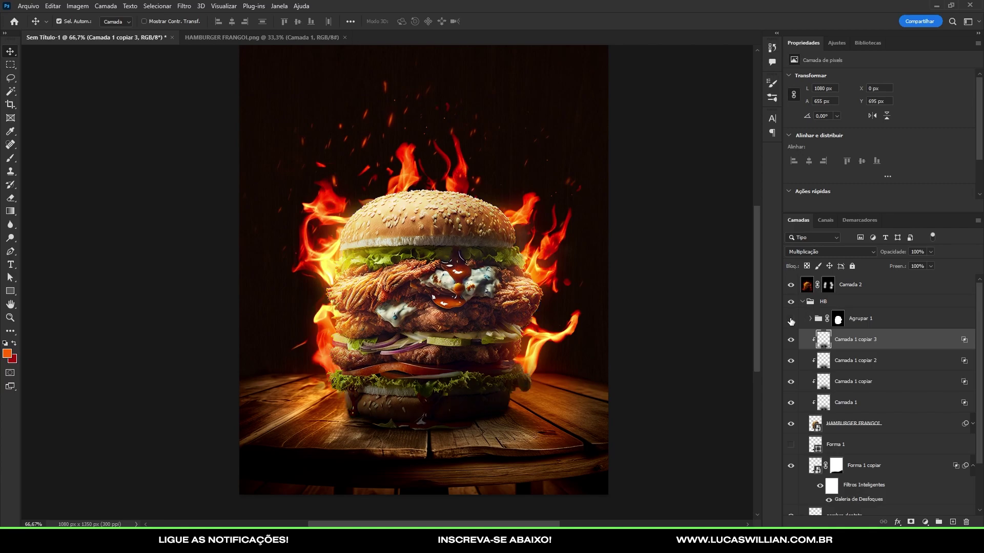
{"action": "left_click", "coordinate": [790, 318]}
{"action": "left_click", "coordinate": [790, 286]}
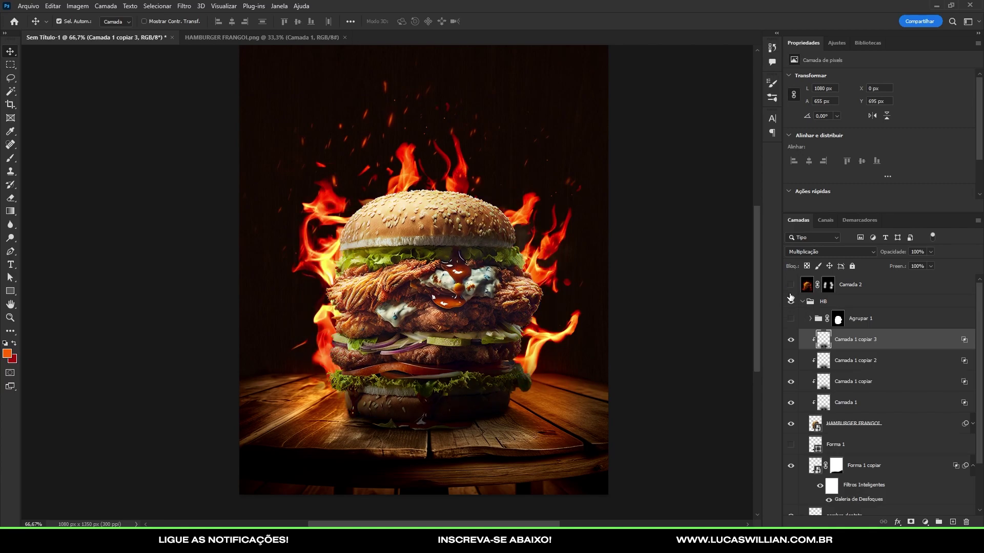
{"action": "left_click", "coordinate": [790, 318]}
{"action": "left_click", "coordinate": [790, 318]}
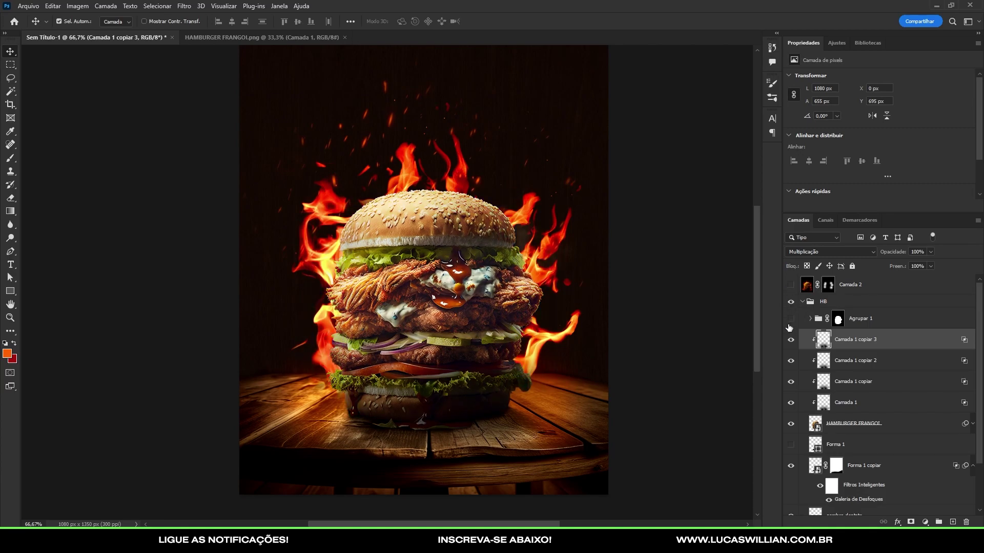
Expand Agrupar 1 and delete the existing Equilíbrio de Cores 1 layer mask.
{"action": "left_click", "coordinate": [814, 321]}
{"action": "double_click", "coordinate": [809, 322]}
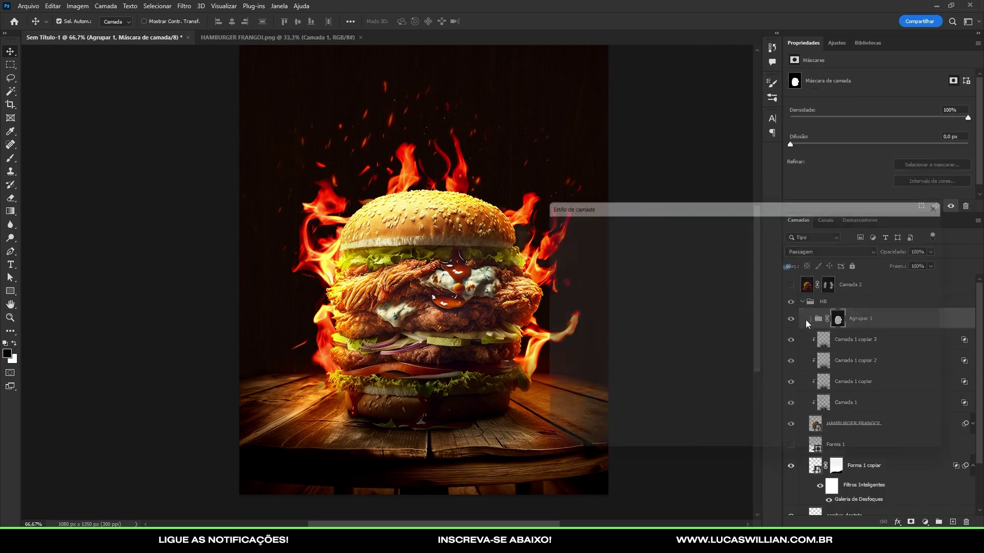
{"action": "key", "text": "Escape"}
{"action": "left_click", "coordinate": [810, 319]}
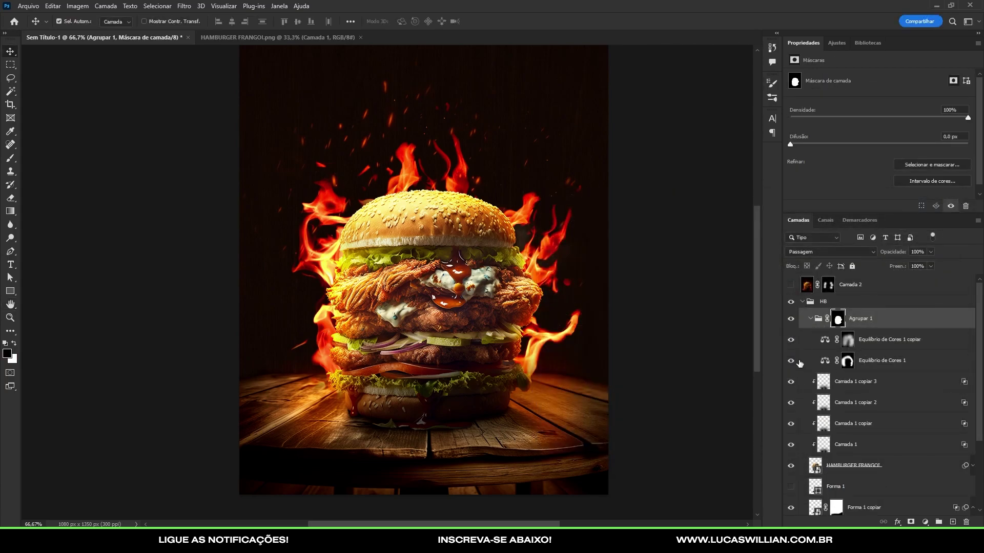
{"action": "left_click", "coordinate": [791, 360]}
{"action": "right_click", "coordinate": [847, 363]}
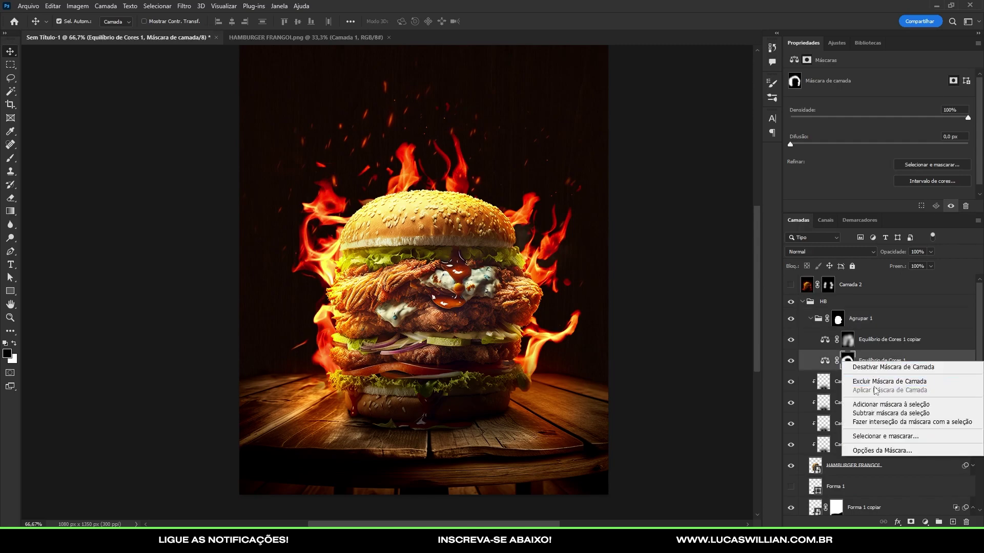
{"action": "left_click", "coordinate": [879, 386]}
Add an inverted mask to Equilíbrio de Cores 1 and paint white on the burger's right edge.
{"action": "left_click", "coordinate": [911, 522]}
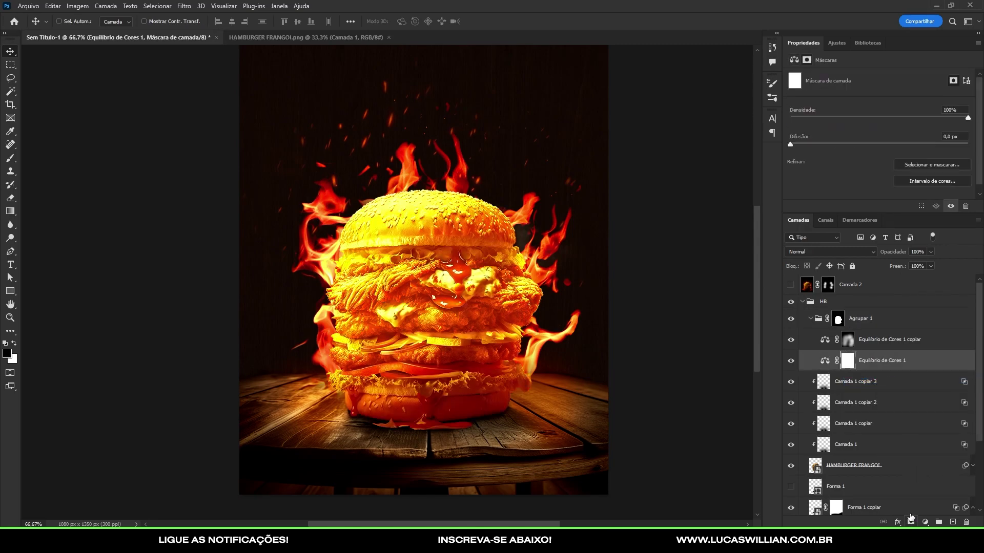
{"action": "key", "text": "ctrl+i"}
{"action": "key", "text": "d"}
{"action": "key", "text": "b"}
{"action": "left_click_drag", "start_coordinate": [544, 385], "coordinate": [533, 386]}
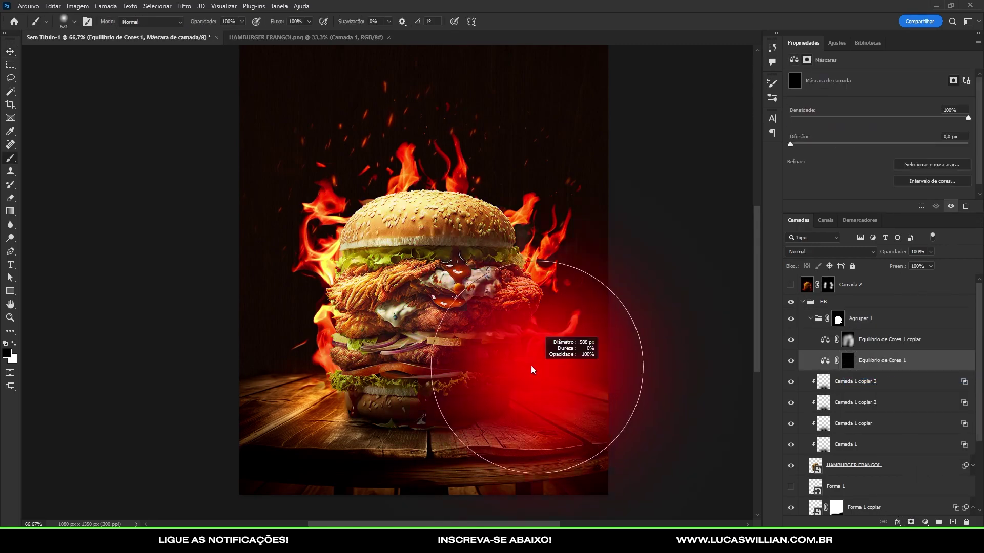
{"action": "left_click", "coordinate": [790, 285]}
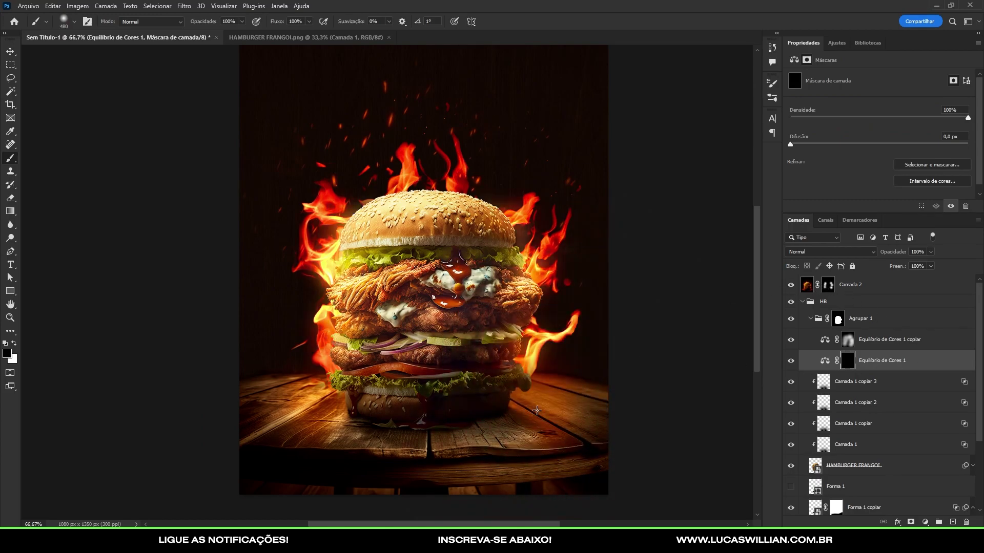
{"action": "key", "text": "x"}
{"action": "left_click", "coordinate": [562, 383]}
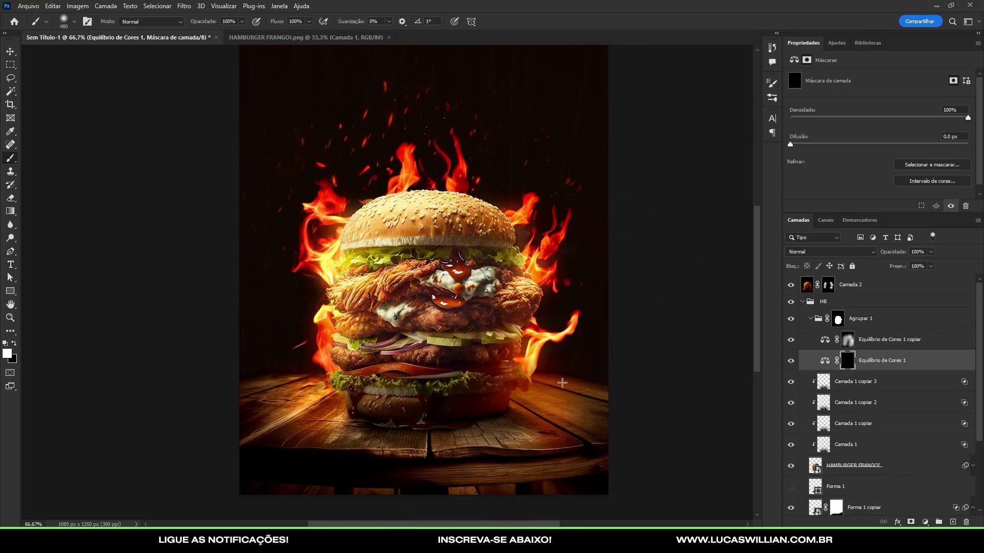
With a ~369 brush, reveal the tint along the left flames and left wood.
{"action": "left_click_drag", "start_coordinate": [559, 374], "coordinate": [534, 373]}
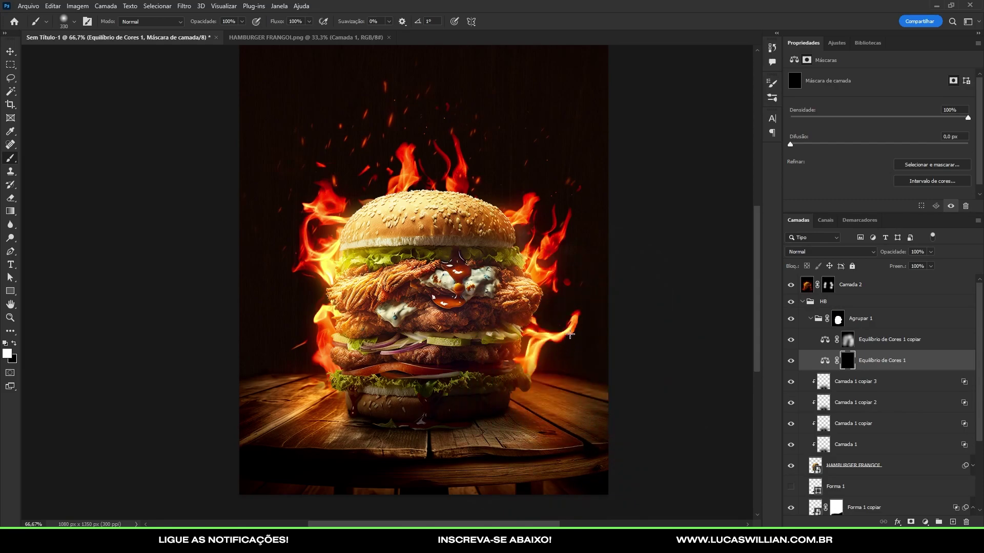
{"action": "left_click_drag", "start_coordinate": [553, 231], "coordinate": [561, 209]}
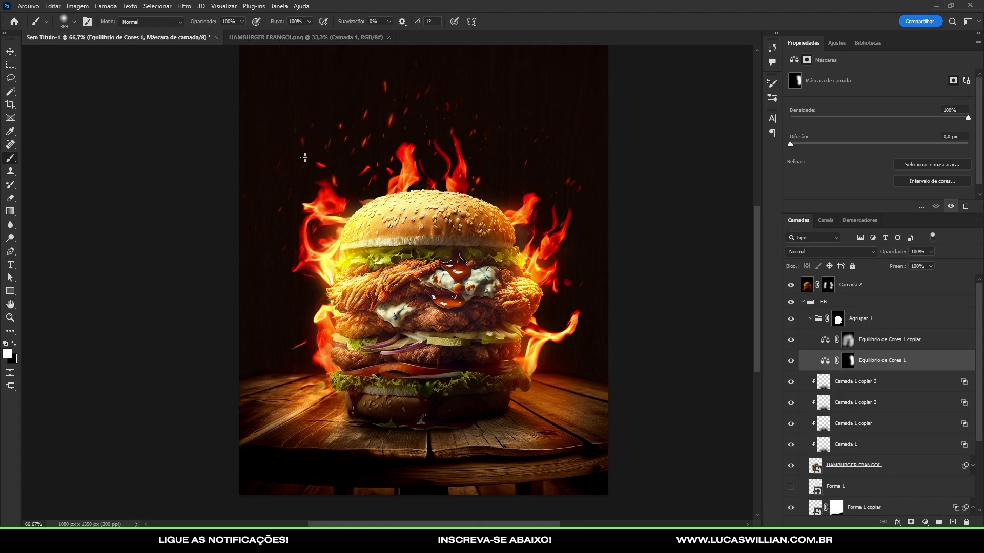
{"action": "left_click_drag", "start_coordinate": [305, 158], "coordinate": [277, 268]}
{"action": "left_click_drag", "start_coordinate": [281, 374], "coordinate": [252, 383]}
{"action": "scroll", "coordinate": [429, 340], "scroll_direction": "down", "scroll_amount": 2}
{"action": "scroll", "coordinate": [430, 341], "scroll_direction": "up", "scroll_amount": 1}
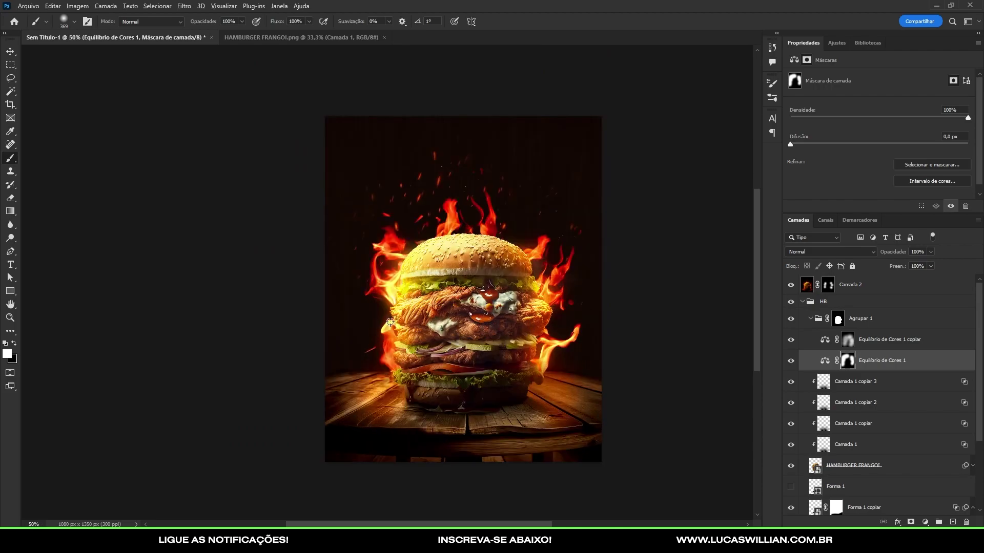
{"action": "left_click", "coordinate": [790, 339]}
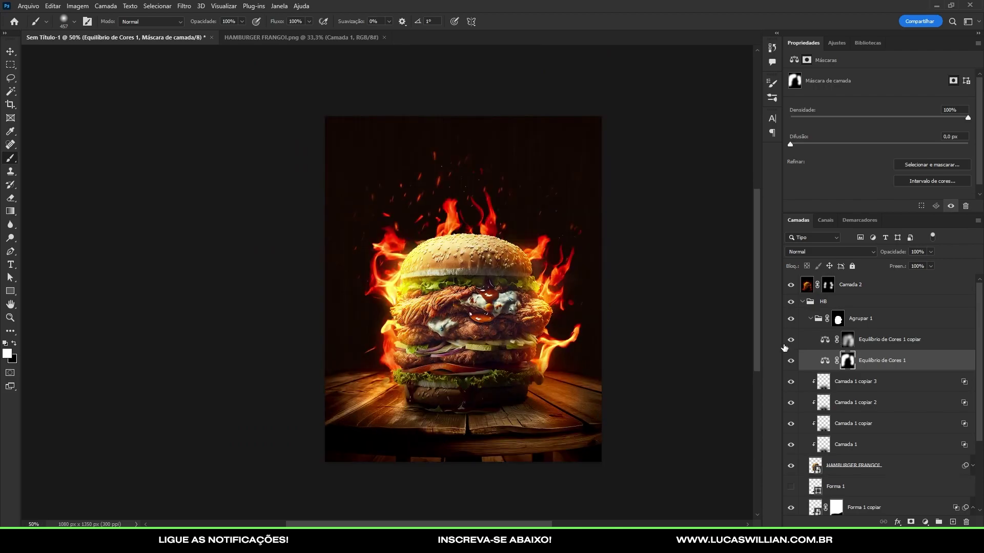
Paint the Equilíbrio de Cores 1 copiar mask white across the burger's middle with a ~505 brush.
{"action": "left_click", "coordinate": [848, 340]}
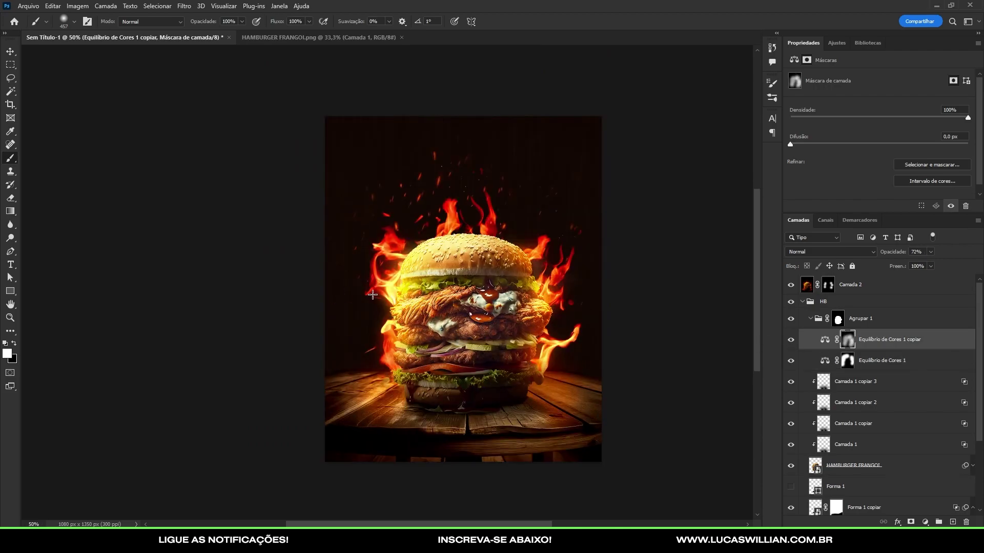
{"action": "left_click_drag", "start_coordinate": [372, 295], "coordinate": [388, 304]}
{"action": "left_click_drag", "start_coordinate": [392, 333], "coordinate": [469, 347]}
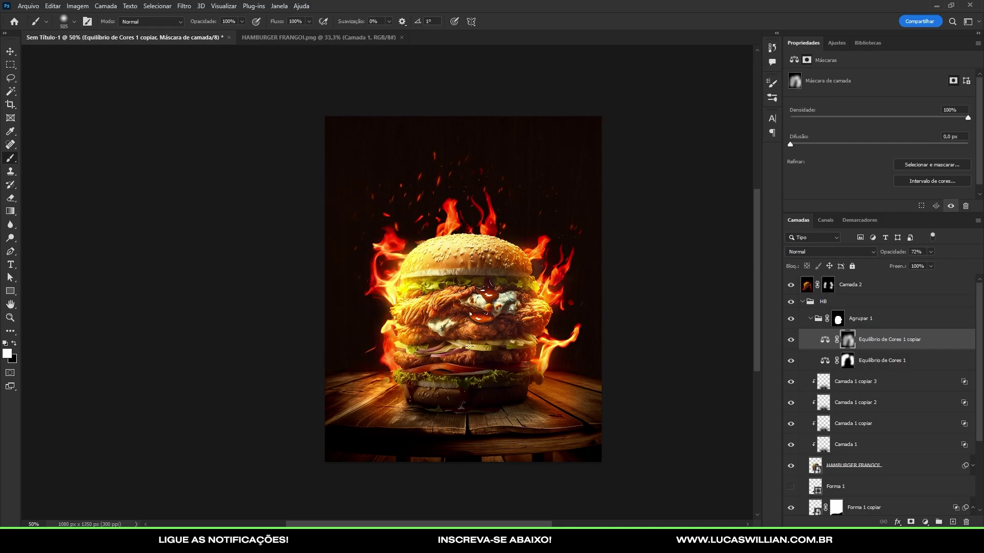
{"action": "key", "text": "ctrl+z"}
{"action": "left_click_drag", "start_coordinate": [394, 345], "coordinate": [435, 324]}
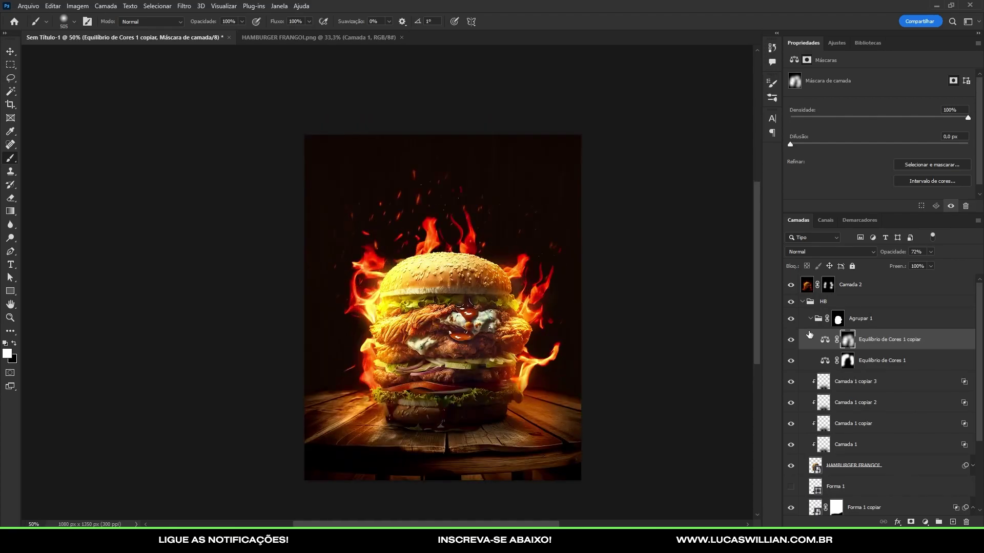
{"action": "left_click", "coordinate": [790, 320]}
{"action": "left_click", "coordinate": [790, 322]}
{"action": "left_click", "coordinate": [791, 284]}
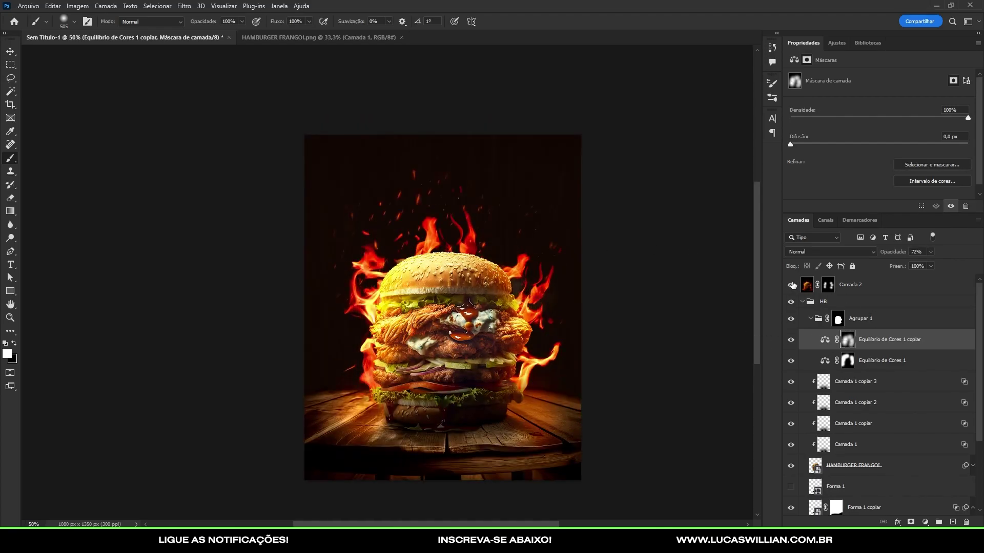
{"action": "key", "text": "ctrl+plus"}
Toggle both Equilíbrio de Cores layers to compare the burger with and without colour balance.
{"action": "left_click", "coordinate": [791, 360]}
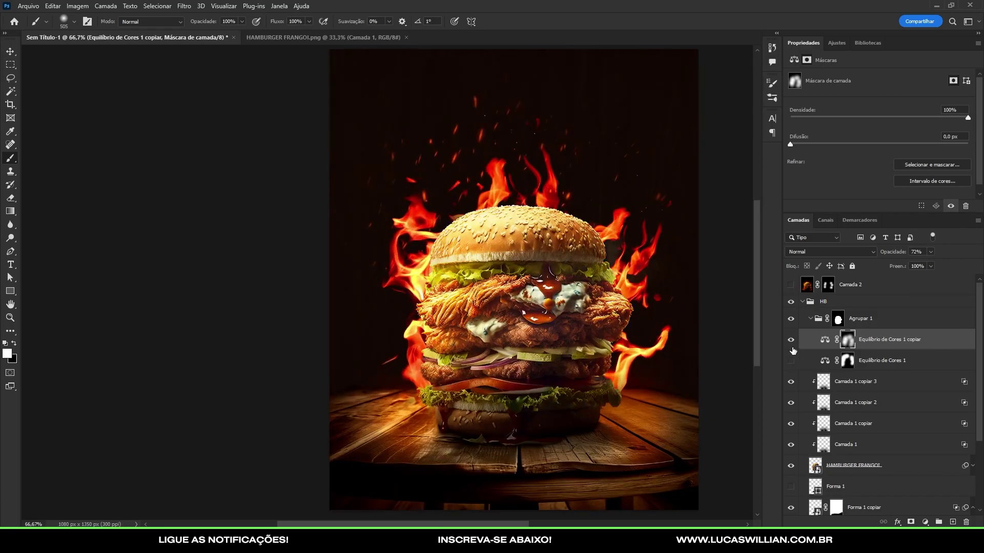
{"action": "left_click", "coordinate": [791, 339]}
{"action": "key", "text": "ctrl+plus"}
{"action": "key", "text": "ctrl+plus"}
{"action": "left_click", "coordinate": [790, 339]}
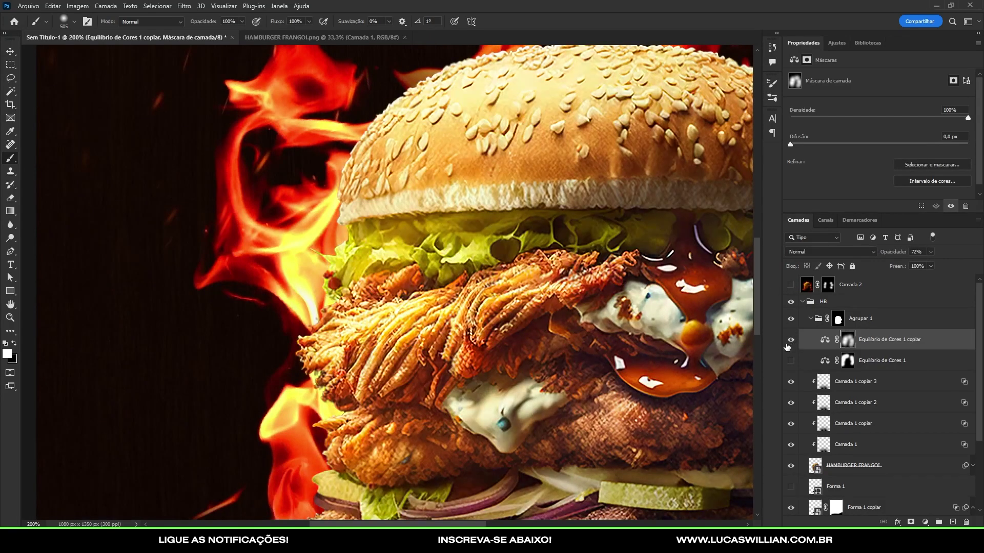
{"action": "left_click", "coordinate": [790, 360]}
{"action": "left_click", "coordinate": [791, 362]}
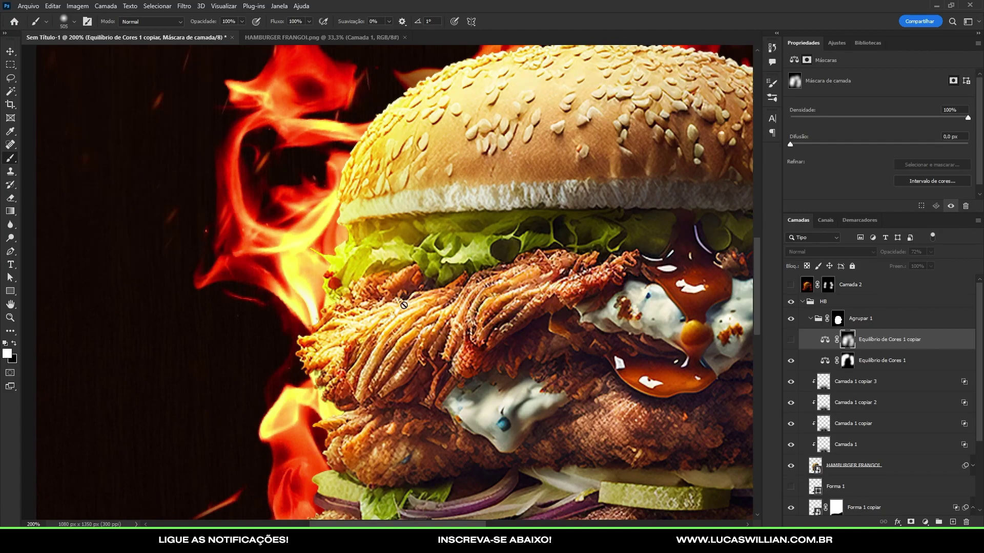
{"action": "left_click", "coordinate": [792, 361]}
Lower the HAMBURGER FRANGOL Camera Raw Filter exposure to 0.00 and apply it.
{"action": "left_click", "coordinate": [972, 467]}
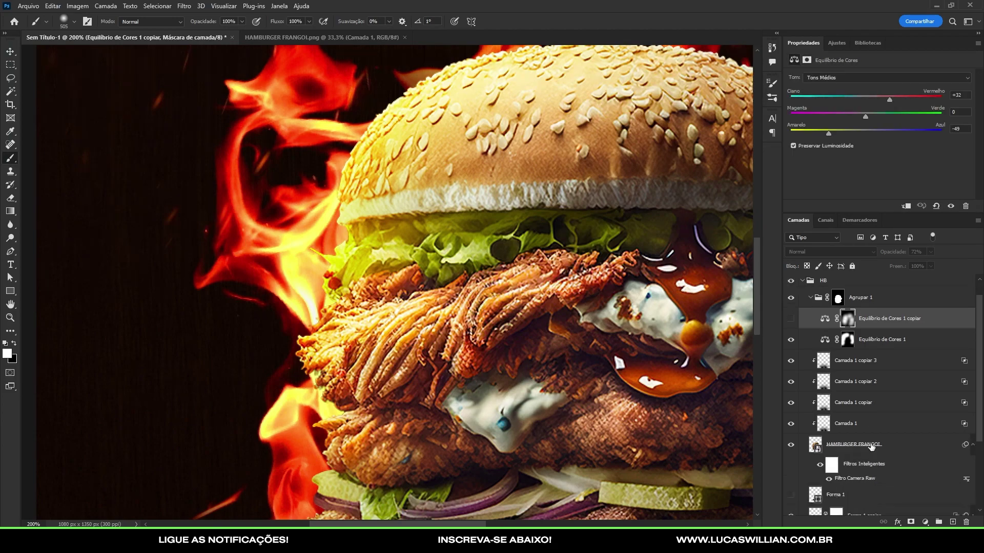
{"action": "left_click", "coordinate": [848, 479]}
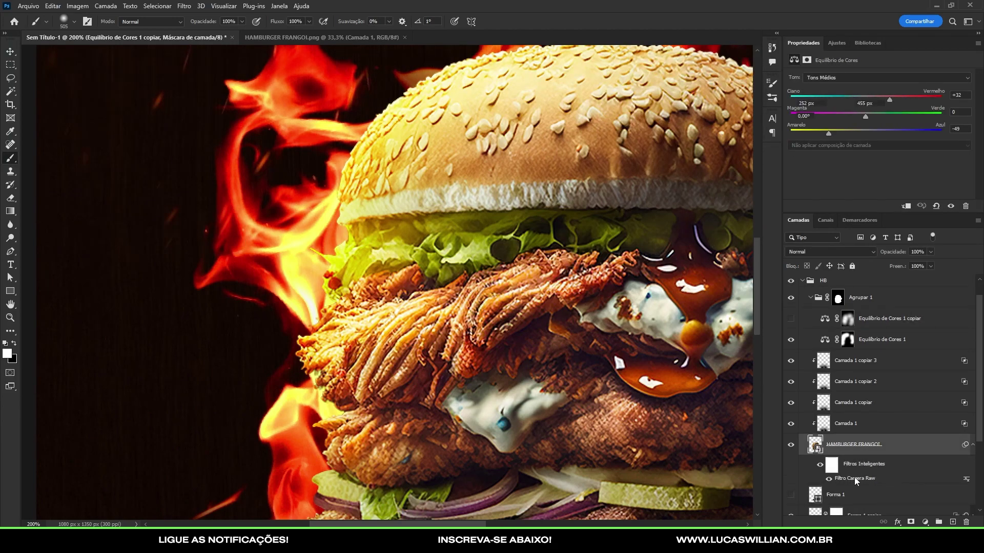
{"action": "double_click", "coordinate": [966, 480]}
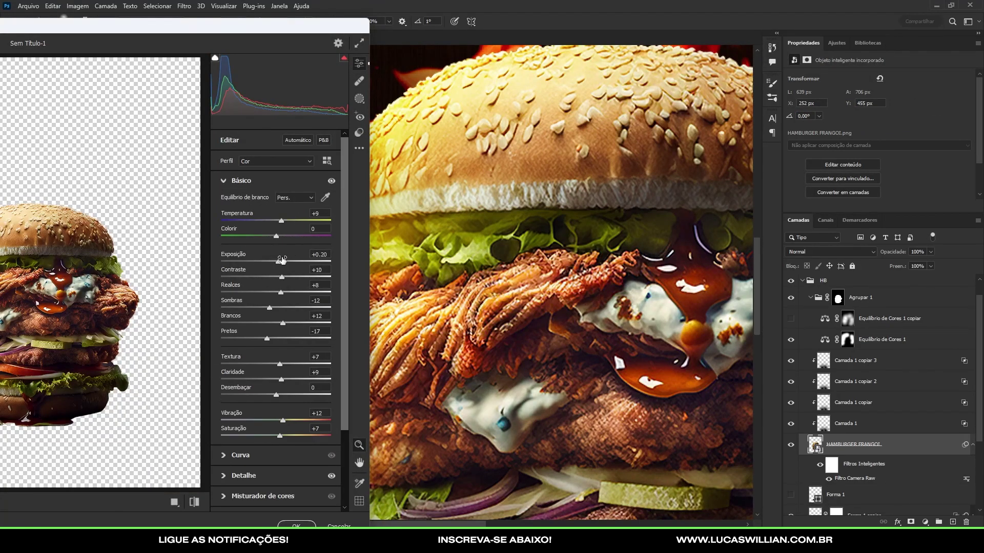
{"action": "left_click_drag", "start_coordinate": [278, 262], "coordinate": [274, 262]}
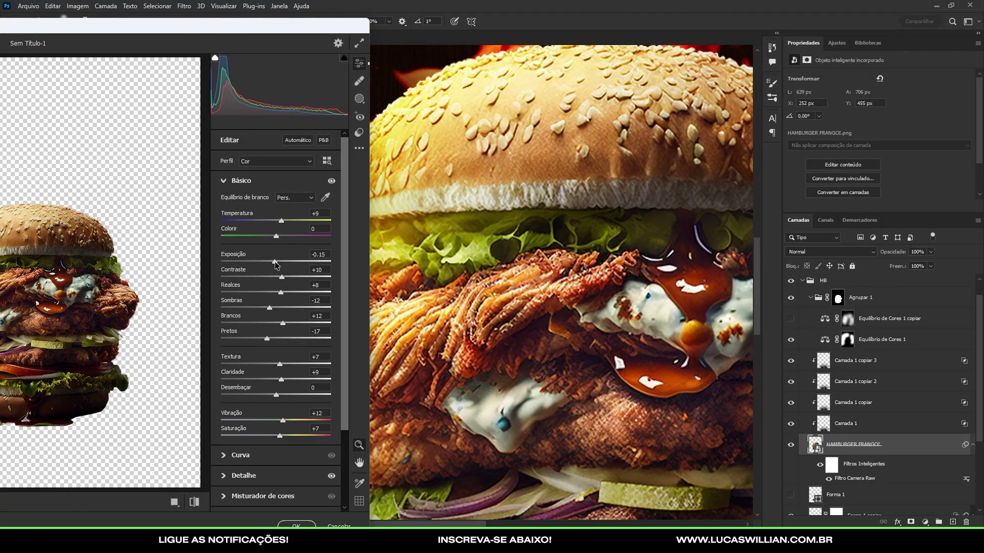
{"action": "left_click", "coordinate": [296, 525]}
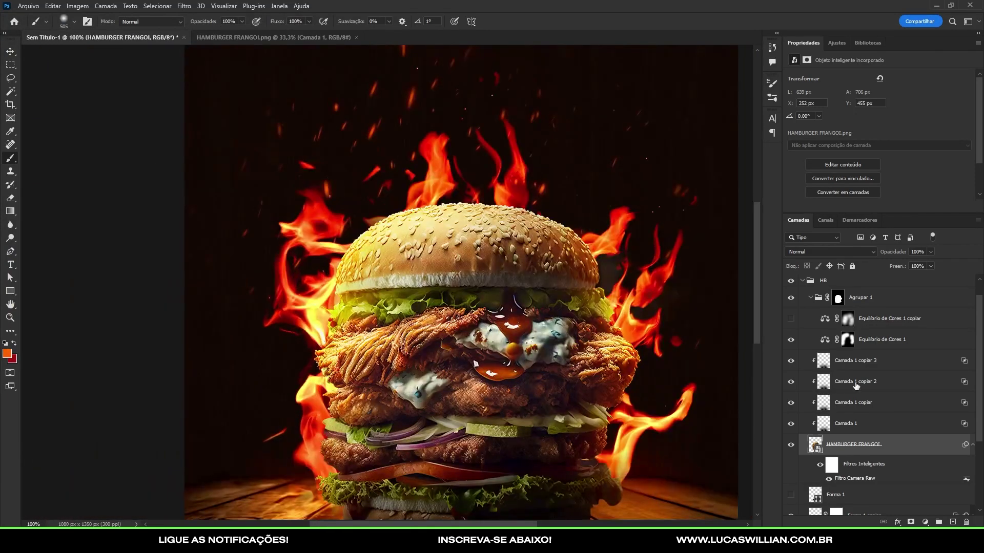
Switch to the Move tool and collapse the Agrupar 1 group.
{"action": "scroll", "coordinate": [400, 282], "scroll_direction": "down", "scroll_amount": 2}
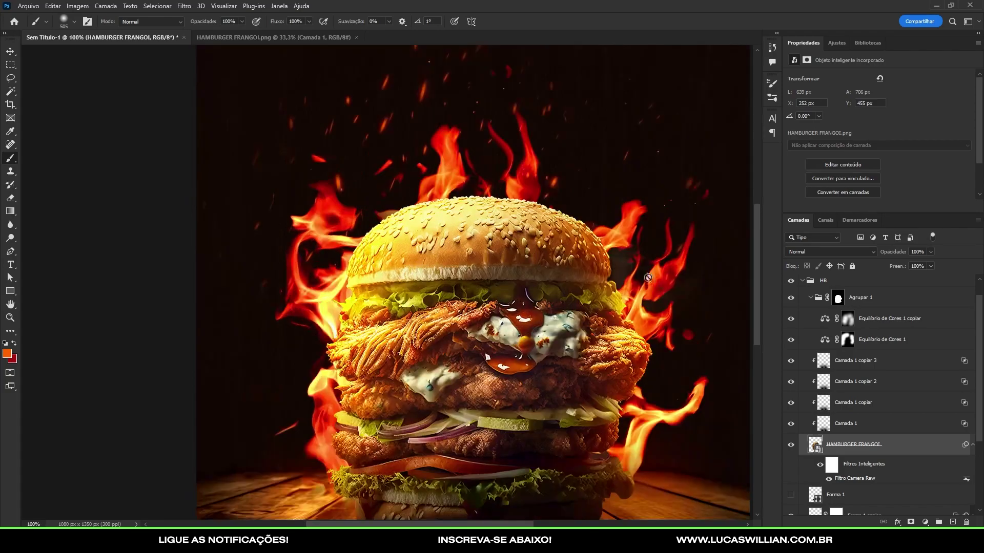
{"action": "scroll", "coordinate": [401, 283], "scroll_direction": "down", "scroll_amount": 1}
{"action": "scroll", "coordinate": [401, 282], "scroll_direction": "down", "scroll_amount": 2}
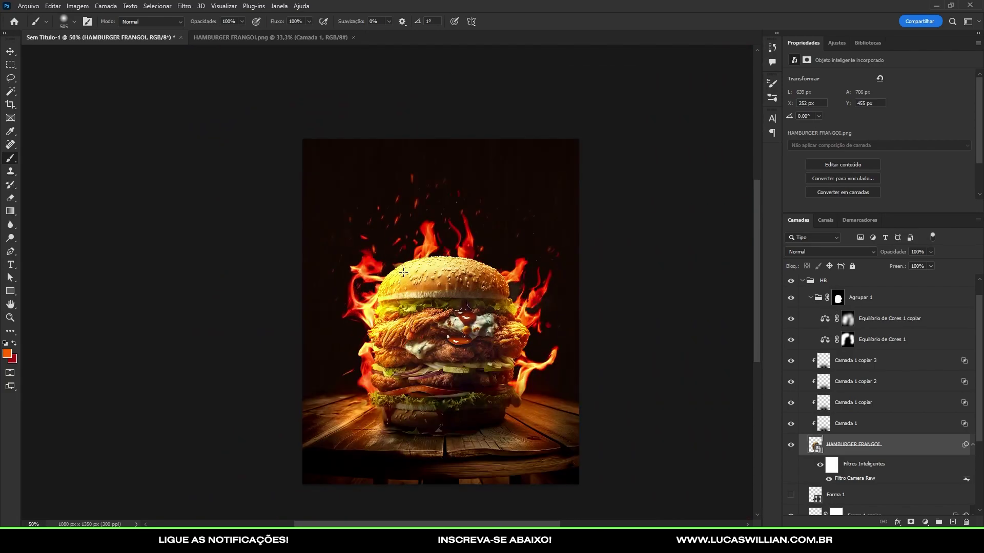
{"action": "key", "text": "v"}
{"action": "left_click", "coordinate": [812, 296]}
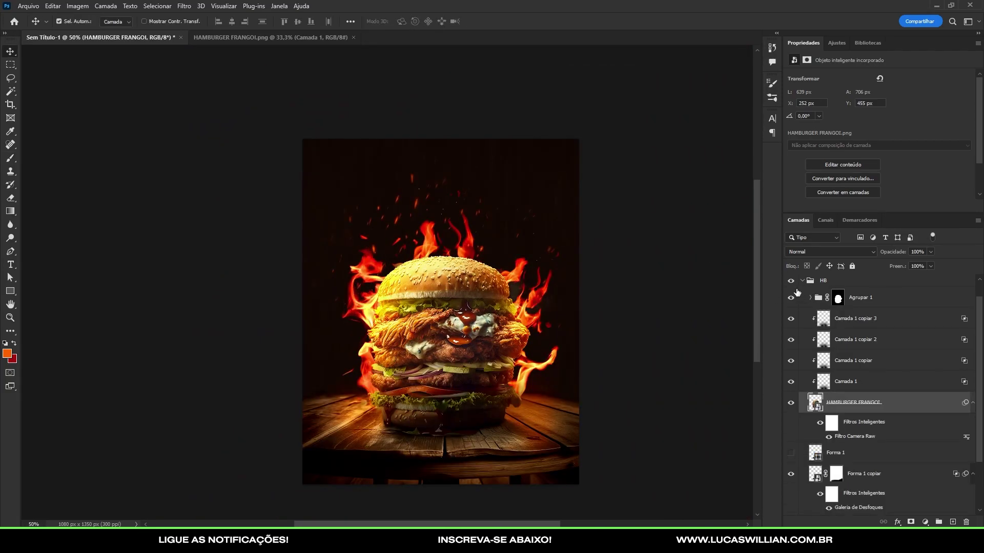
Compare the burger with Agrupar 1 and the Forma 1 copiar shadow toggled off and on.
{"action": "left_click", "coordinate": [791, 298]}
{"action": "left_click", "coordinate": [790, 299]}
{"action": "left_click", "coordinate": [790, 299]}
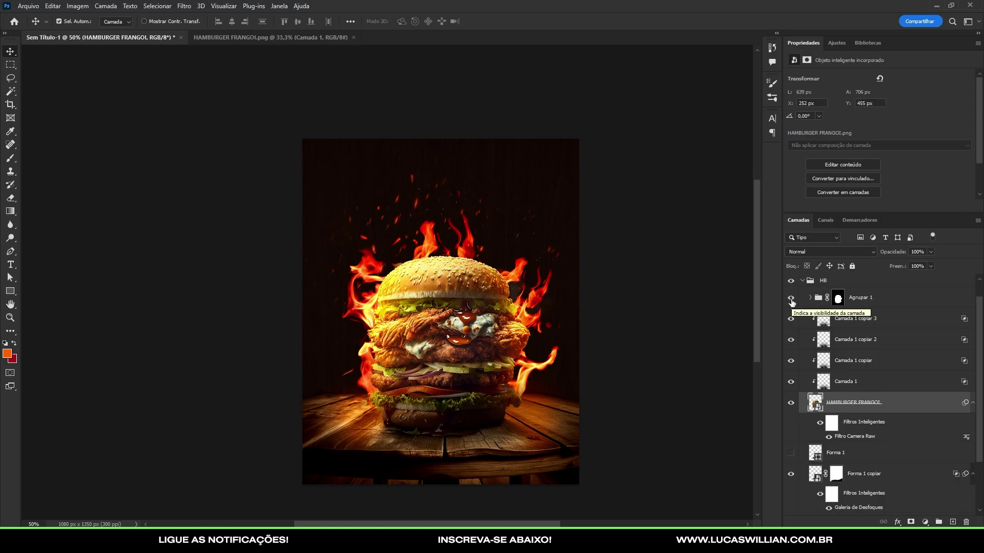
{"action": "left_click", "coordinate": [802, 474]}
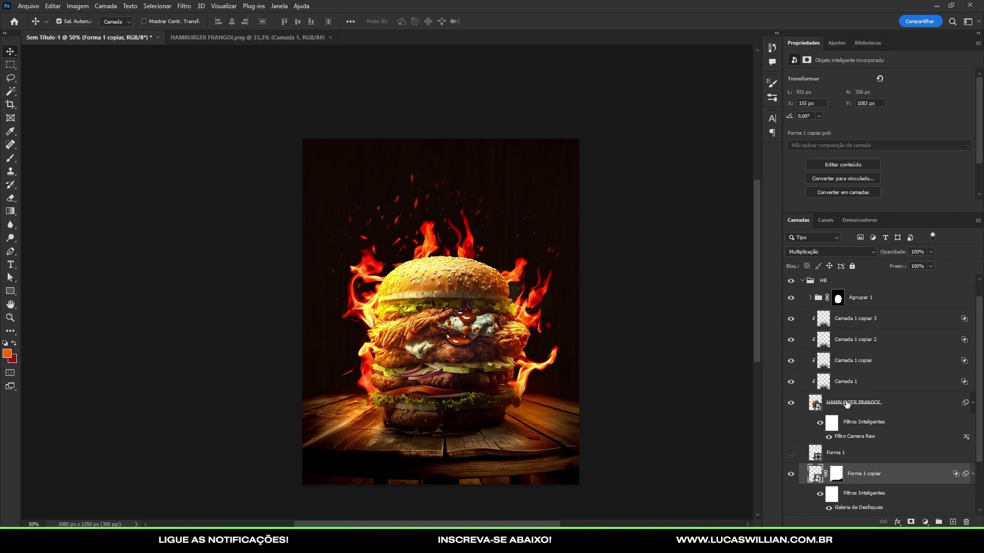
{"action": "left_click", "coordinate": [791, 473]}
{"action": "left_click", "coordinate": [973, 473]}
Duplicate Forma 1 copiar as Forma 1 copiar 2 and collapse the burger's smart filters.
{"action": "key", "text": "ctrl+j"}
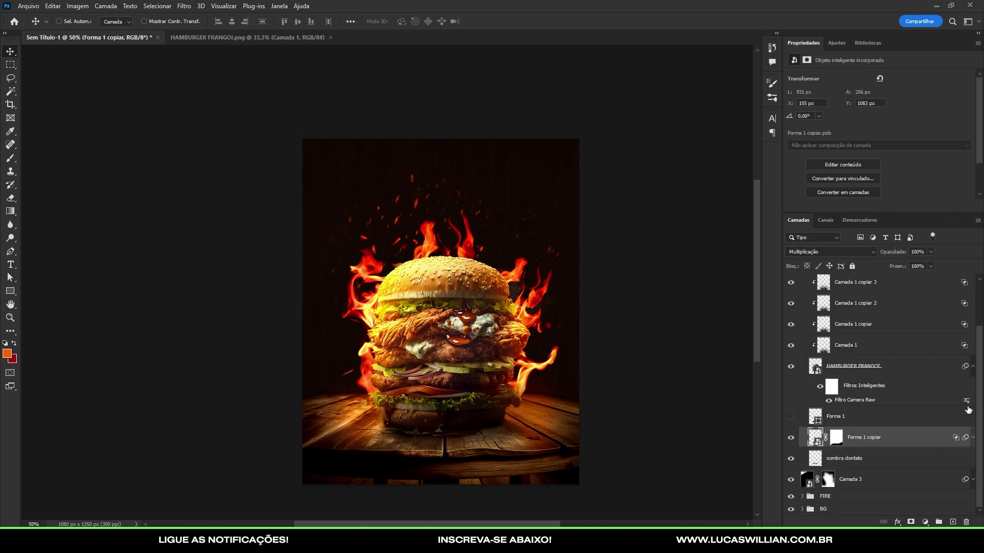
{"action": "scroll", "coordinate": [484, 466], "scroll_direction": "down", "scroll_amount": 1}
{"action": "scroll", "coordinate": [468, 405], "scroll_direction": "up", "scroll_amount": 5}
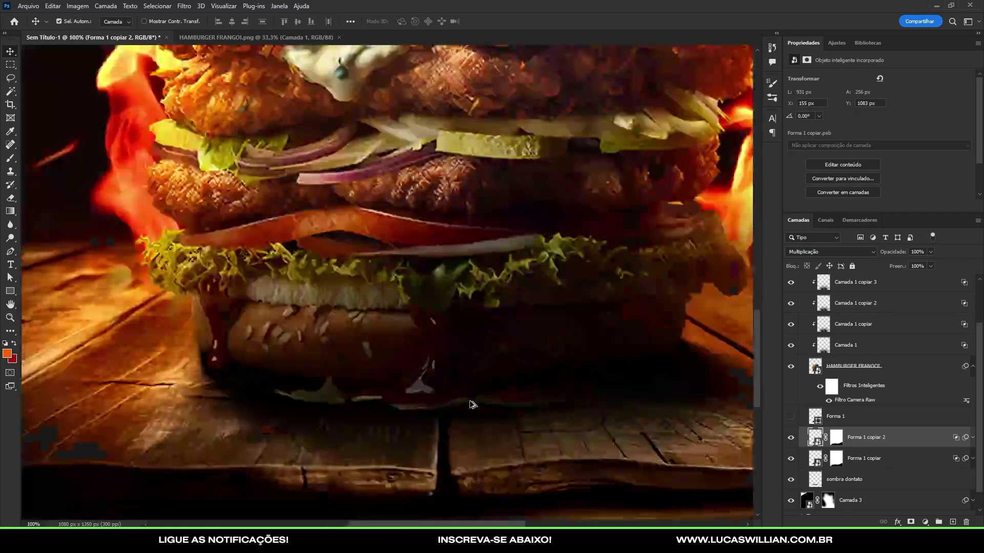
{"action": "scroll", "coordinate": [713, 360], "scroll_direction": "up", "scroll_amount": 1}
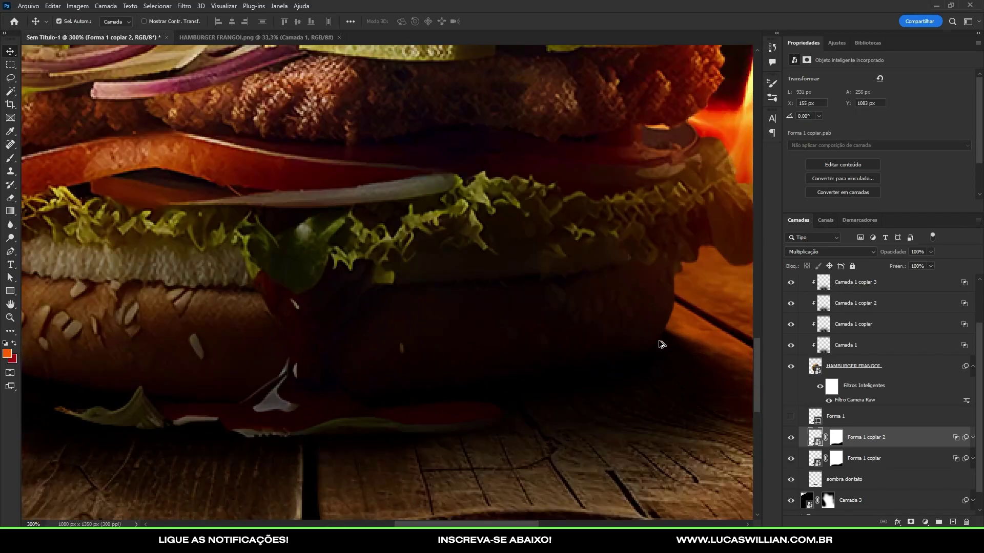
{"action": "scroll", "coordinate": [557, 331], "scroll_direction": "down", "scroll_amount": 1}
{"action": "scroll", "coordinate": [553, 331], "scroll_direction": "down", "scroll_amount": 1}
{"action": "scroll", "coordinate": [553, 332], "scroll_direction": "down", "scroll_amount": 2}
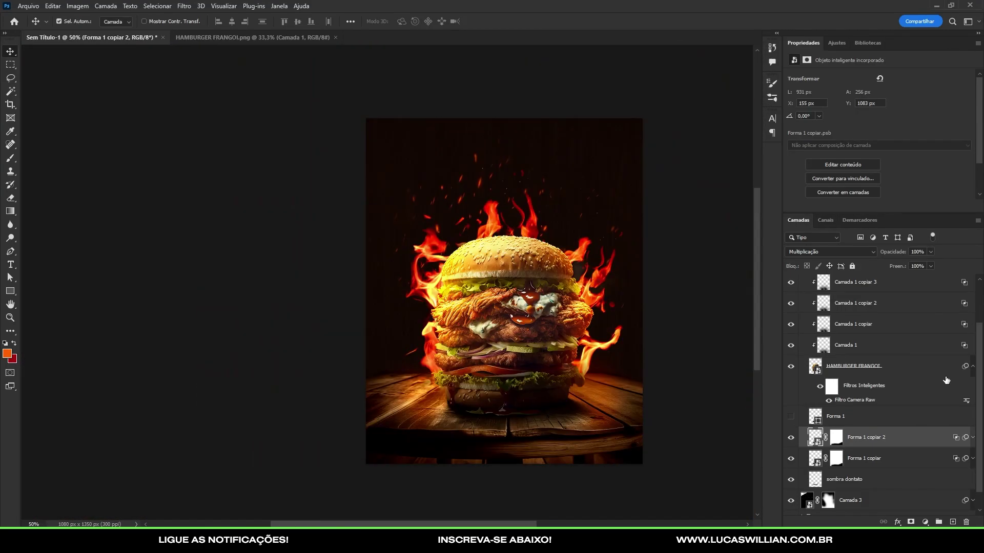
{"action": "left_click", "coordinate": [971, 366]}
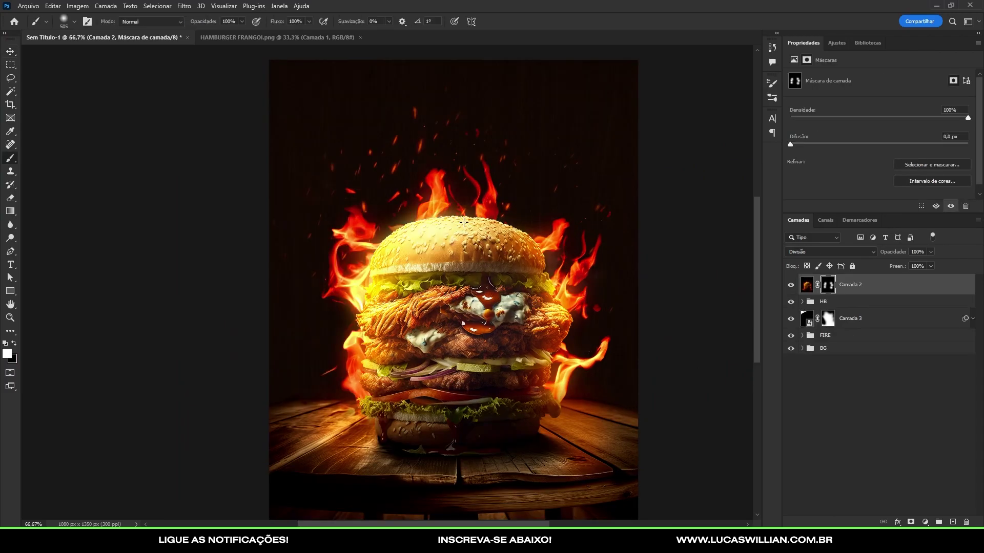
Add an Exposure adjustment at +1.86 with its mask inverted to hide it.
{"action": "key", "text": "bracketleft"}
{"action": "key", "text": "bracketleft"}
{"action": "key", "text": "bracketleft"}
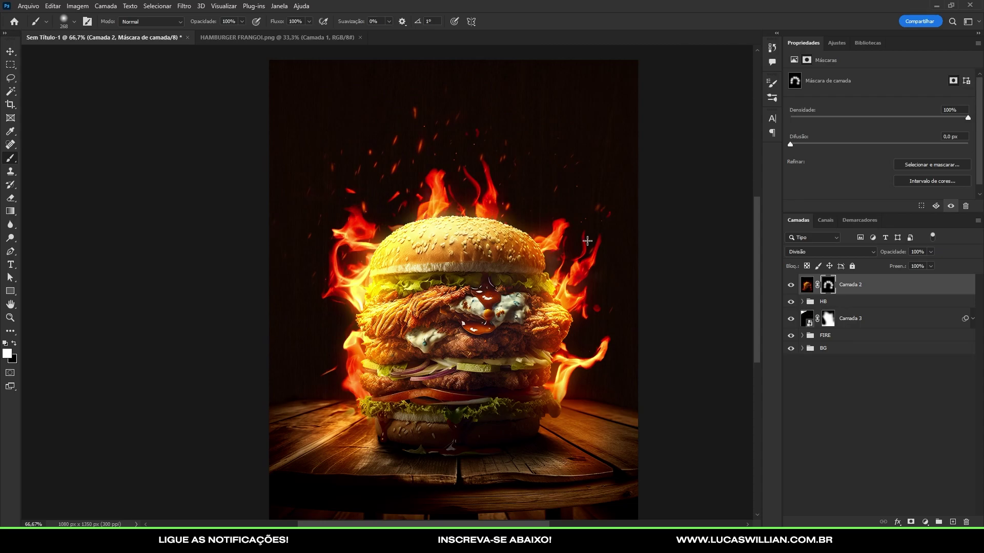
{"action": "scroll", "coordinate": [441, 221], "scroll_direction": "down", "scroll_amount": 2}
{"action": "scroll", "coordinate": [582, 377], "scroll_direction": "up", "scroll_amount": 3}
{"action": "scroll", "coordinate": [582, 376], "scroll_direction": "down", "scroll_amount": 3}
{"action": "scroll", "coordinate": [516, 385], "scroll_direction": "up", "scroll_amount": 2}
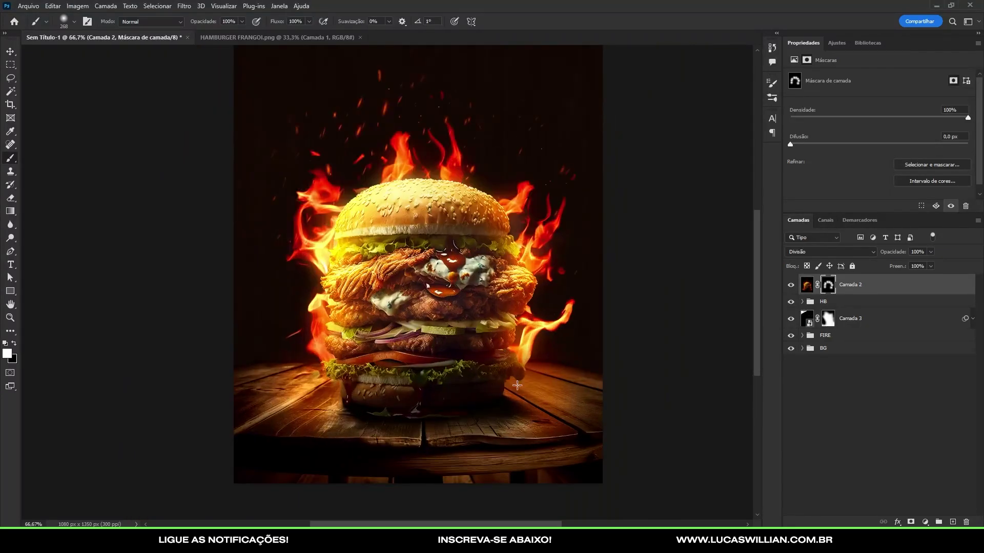
{"action": "left_click", "coordinate": [837, 44]}
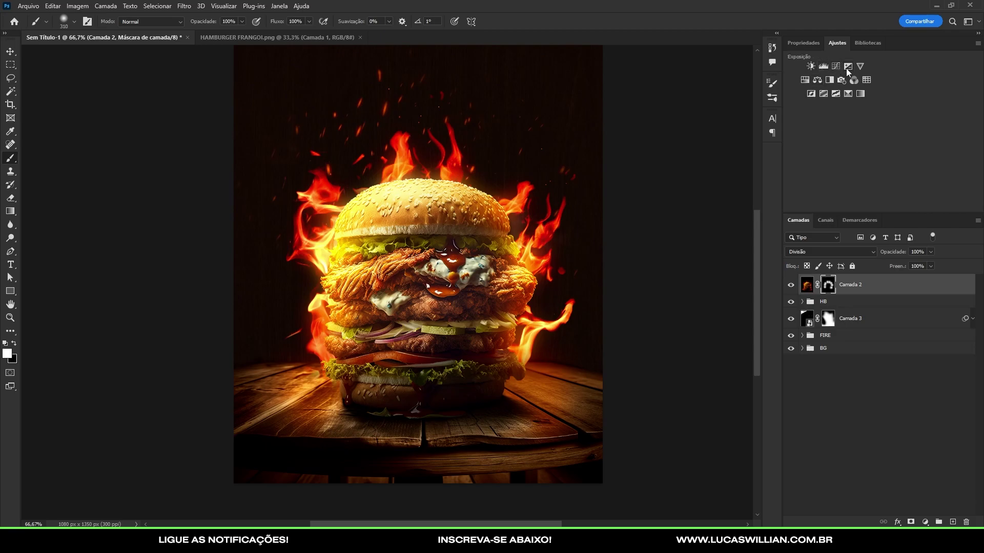
{"action": "left_click", "coordinate": [847, 67]}
{"action": "left_click_drag", "start_coordinate": [881, 99], "coordinate": [906, 99]}
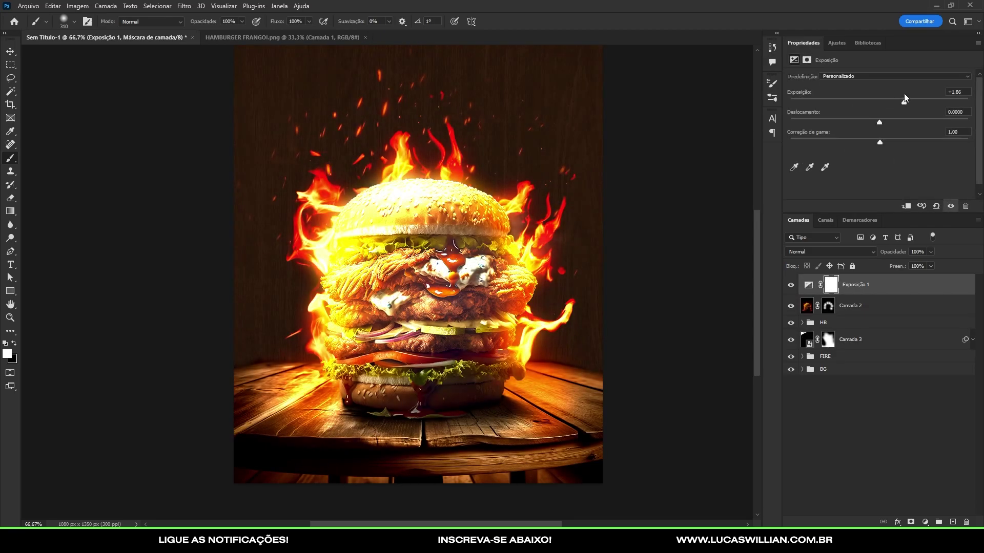
{"action": "key", "text": "ctrl+i"}
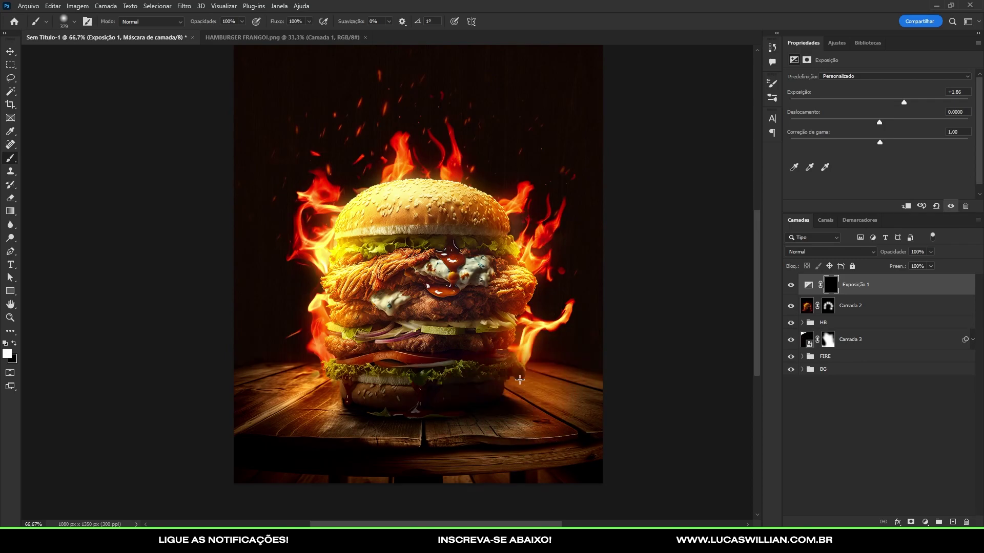
Paint white on table patches and move Exposição 1 below the HB group.
{"action": "left_click", "coordinate": [539, 388]}
{"action": "left_click", "coordinate": [326, 379]}
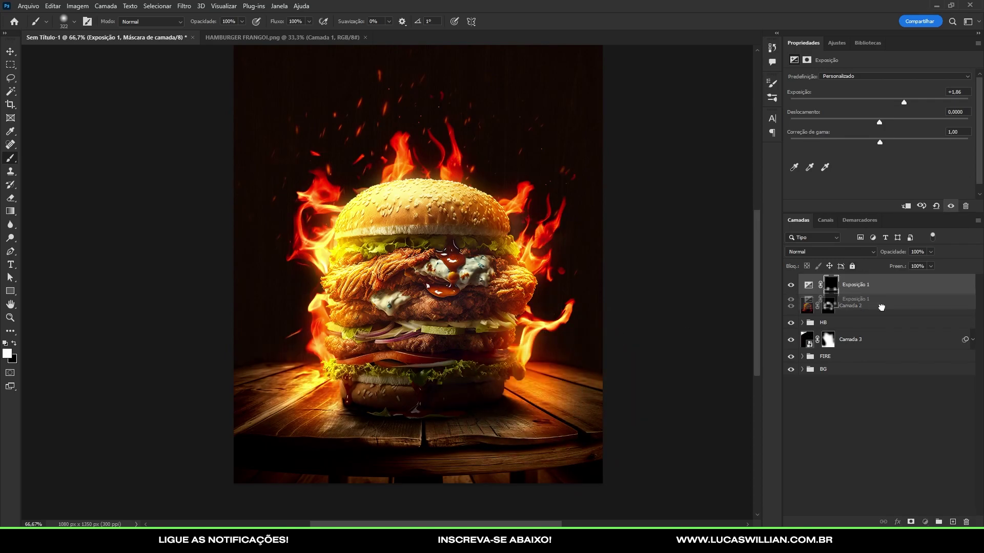
{"action": "left_click_drag", "start_coordinate": [865, 286], "coordinate": [882, 333]}
{"action": "scroll", "coordinate": [488, 374], "scroll_direction": "down", "scroll_amount": 2}
{"action": "scroll", "coordinate": [478, 358], "scroll_direction": "up", "scroll_amount": 1}
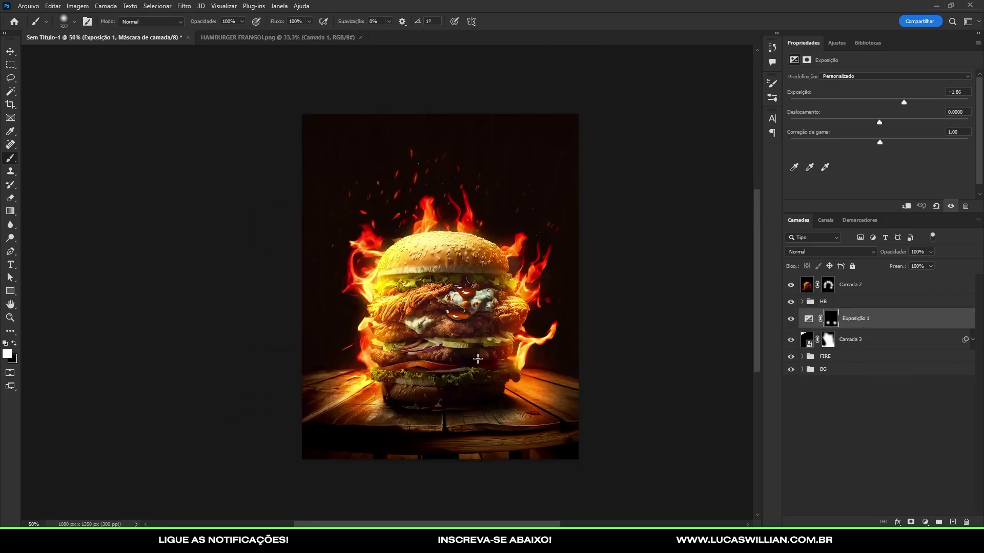
{"action": "scroll", "coordinate": [717, 364], "scroll_direction": "down", "scroll_amount": 3}
{"action": "scroll", "coordinate": [650, 357], "scroll_direction": "up", "scroll_amount": 2}
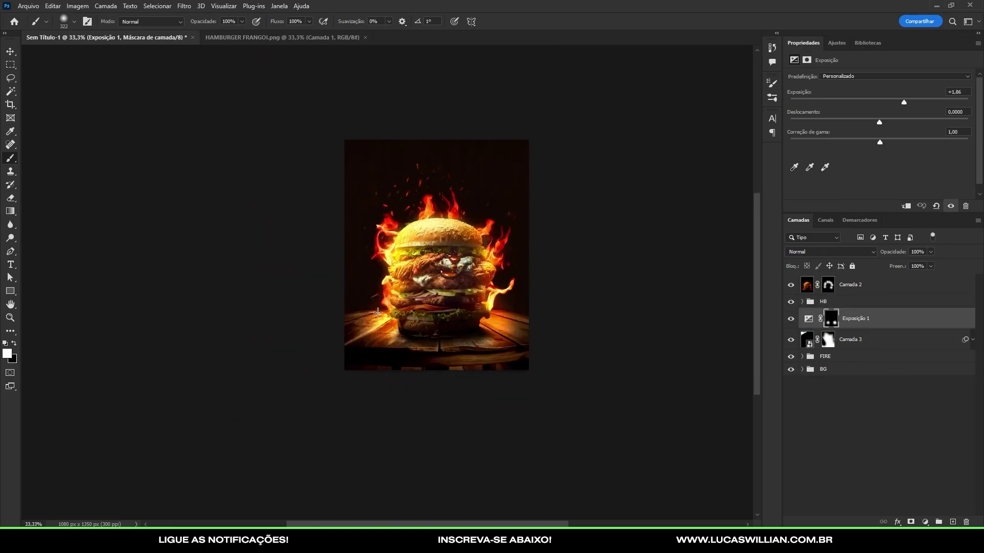
{"action": "left_click_drag", "start_coordinate": [559, 353], "coordinate": [561, 358]}
Paint black to tone down the table glow left of the burger.
{"action": "left_click", "coordinate": [790, 319]}
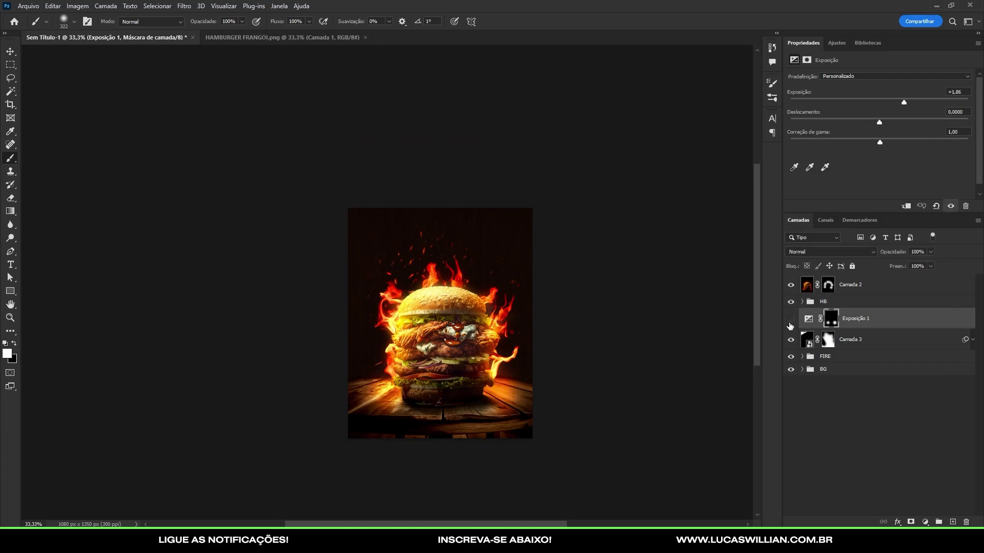
{"action": "left_click", "coordinate": [790, 320]}
{"action": "left_click", "coordinate": [790, 319]}
{"action": "key", "text": "x"}
{"action": "left_click_drag", "start_coordinate": [351, 393], "coordinate": [358, 381]}
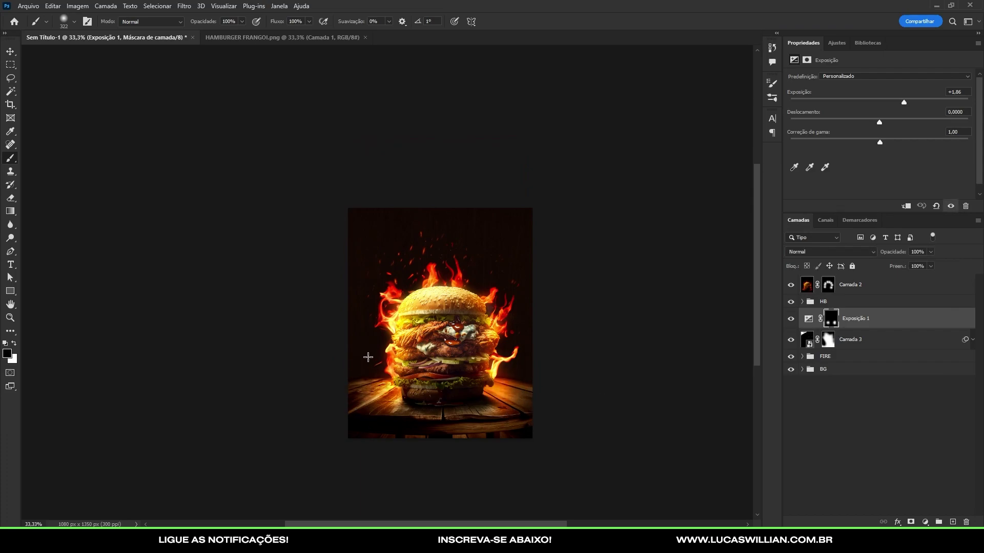
{"action": "left_click", "coordinate": [790, 319]}
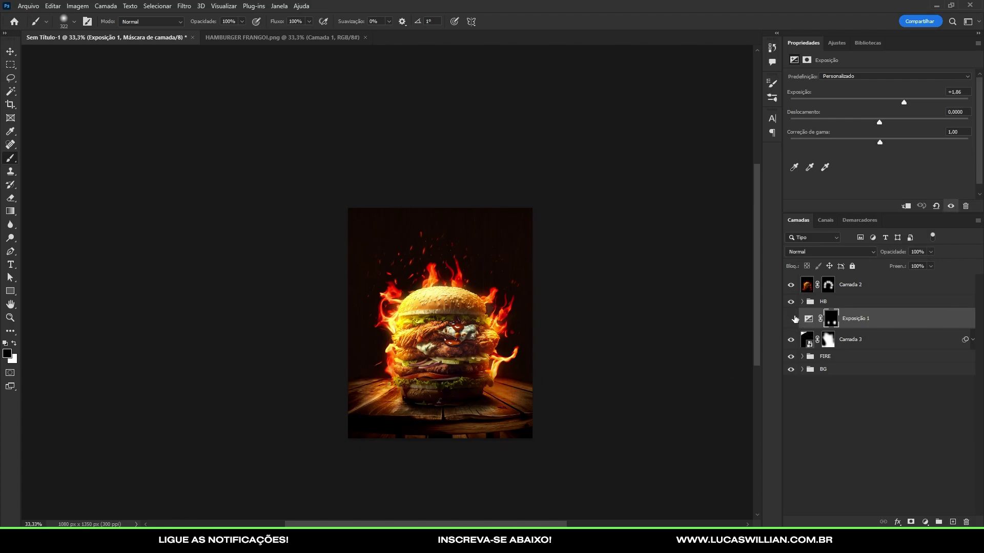
{"action": "left_click", "coordinate": [789, 319]}
{"action": "left_click", "coordinate": [790, 319]}
{"action": "left_click", "coordinate": [790, 318]}
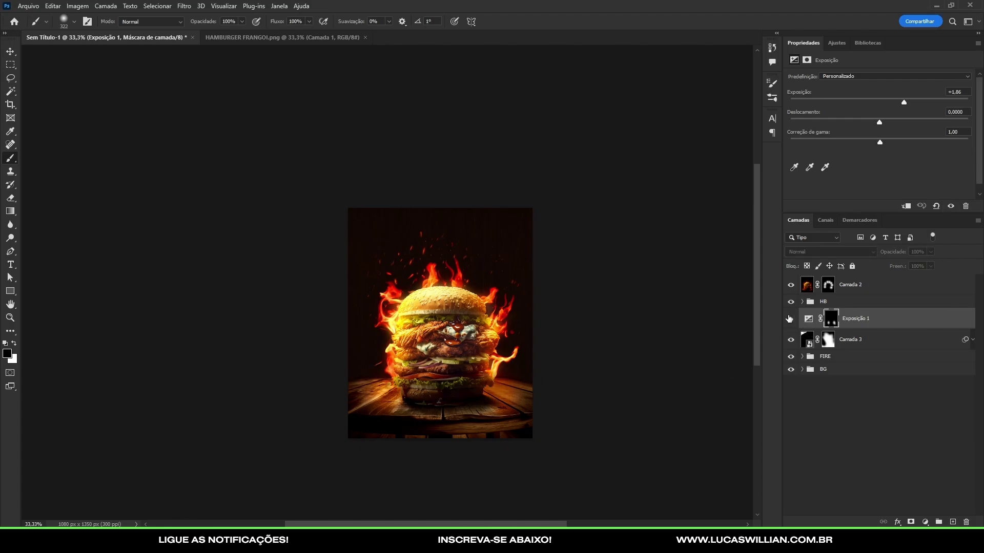
Expand the FIRE group of flame layers.
{"action": "scroll", "coordinate": [437, 394], "scroll_direction": "down", "scroll_amount": 2}
{"action": "scroll", "coordinate": [437, 393], "scroll_direction": "up", "scroll_amount": 3}
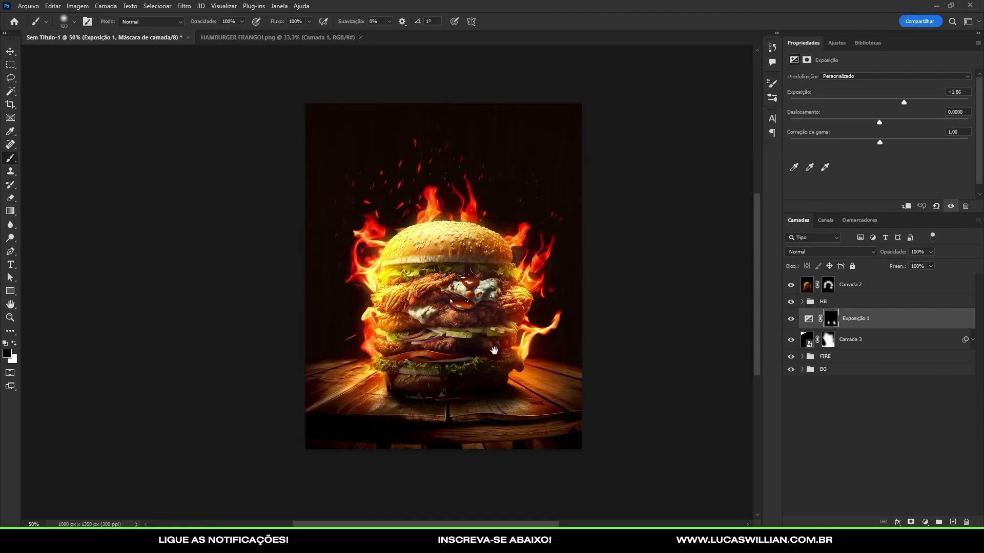
{"action": "scroll", "coordinate": [437, 393], "scroll_direction": "down", "scroll_amount": 1}
{"action": "scroll", "coordinate": [406, 329], "scroll_direction": "up", "scroll_amount": 1}
{"action": "scroll", "coordinate": [503, 353], "scroll_direction": "up", "scroll_amount": 1}
{"action": "scroll", "coordinate": [503, 352], "scroll_direction": "down", "scroll_amount": 1}
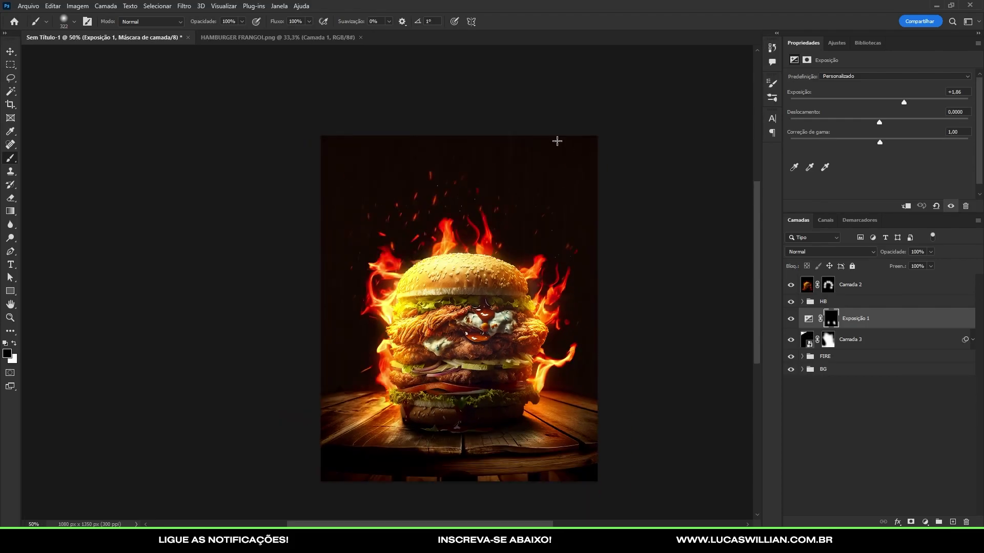
{"action": "scroll", "coordinate": [500, 262], "scroll_direction": "up", "scroll_amount": 1}
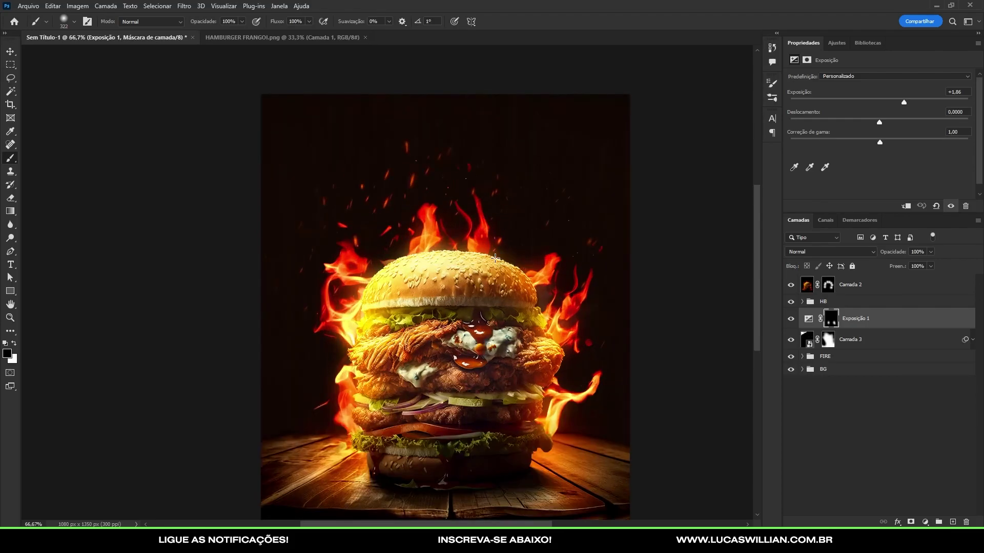
{"action": "left_click", "coordinate": [515, 251], "text": "ctrl"}
{"action": "scroll", "coordinate": [538, 258], "scroll_direction": "down", "scroll_amount": 1}
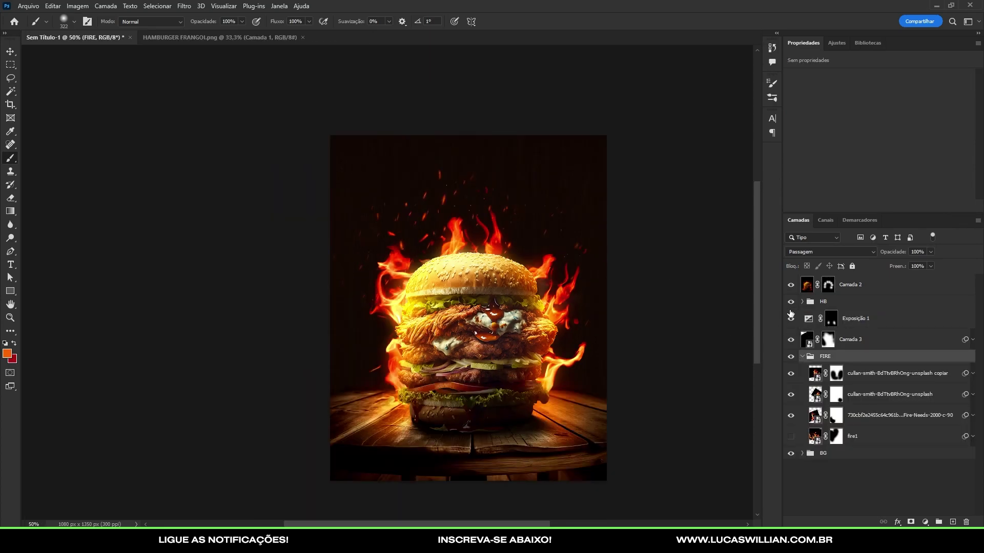
Hide HB and colour-balance the cullan-smith-unsplash flame layer toward yellow in midtones and highlights.
{"action": "left_click", "coordinate": [791, 304]}
{"action": "left_click", "coordinate": [791, 303]}
{"action": "key", "text": "ctrl+plus"}
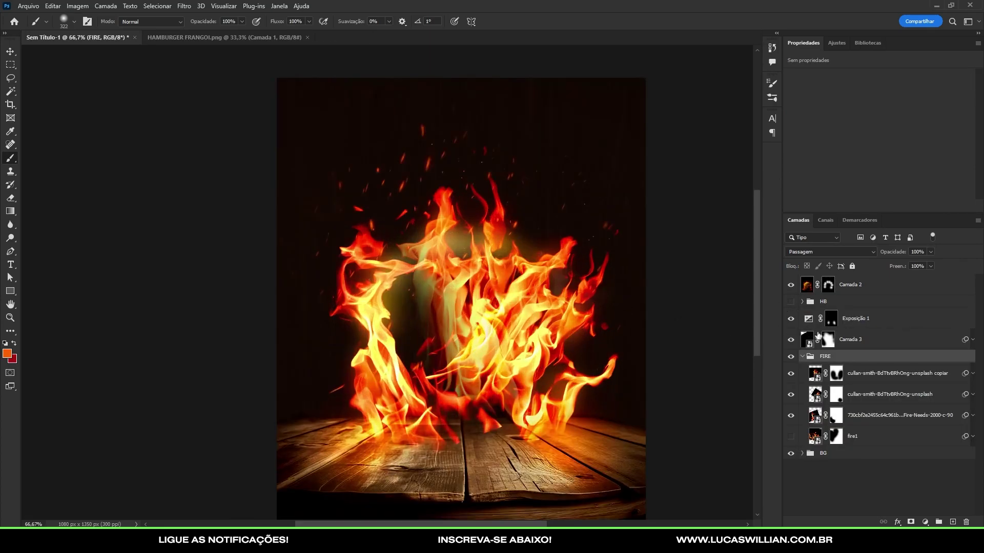
{"action": "left_click", "coordinate": [791, 394]}
{"action": "key", "text": "ctrl+plus"}
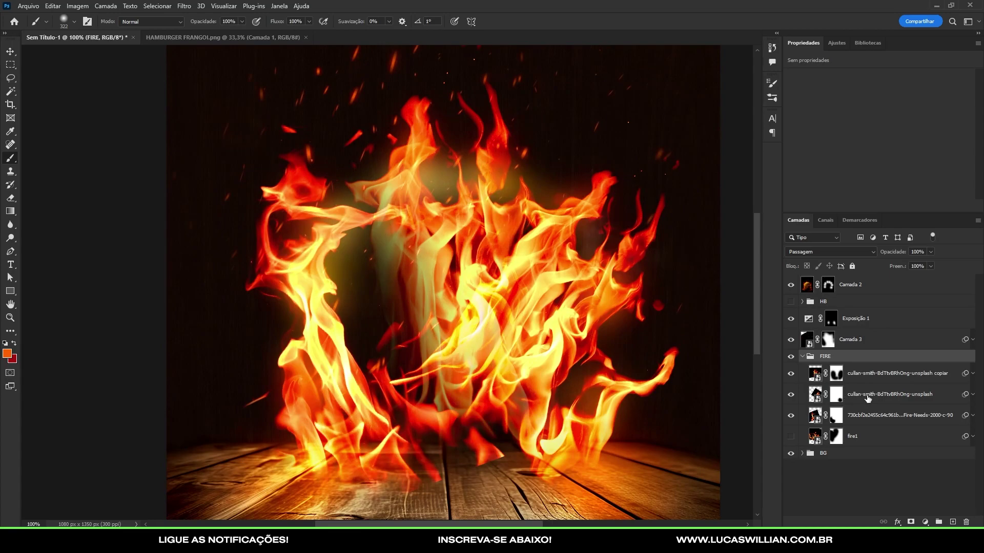
{"action": "left_click", "coordinate": [871, 394]}
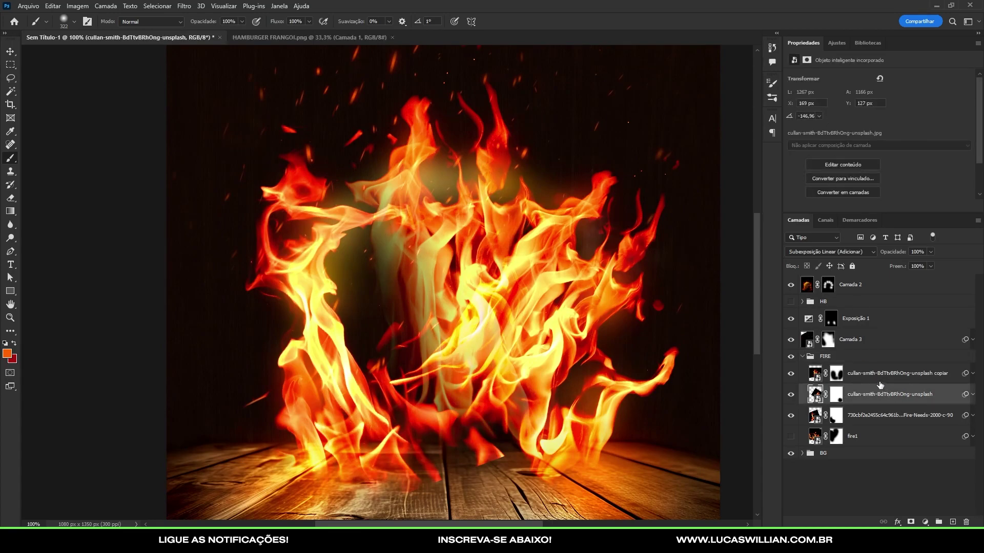
{"action": "key", "text": "ctrl+b"}
{"action": "left_click_drag", "start_coordinate": [710, 248], "coordinate": [698, 248]}
{"action": "left_click", "coordinate": [759, 277]}
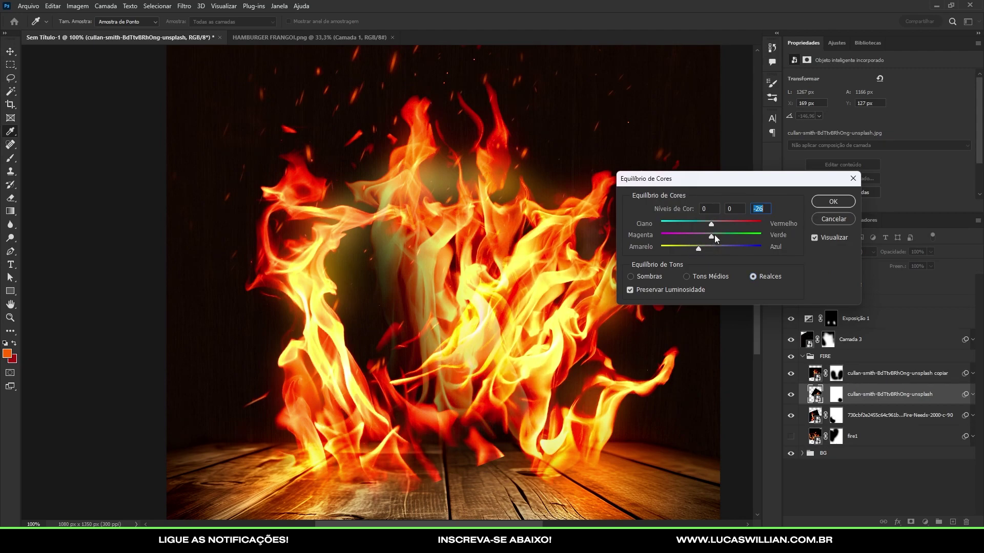
{"action": "left_click", "coordinate": [818, 221]}
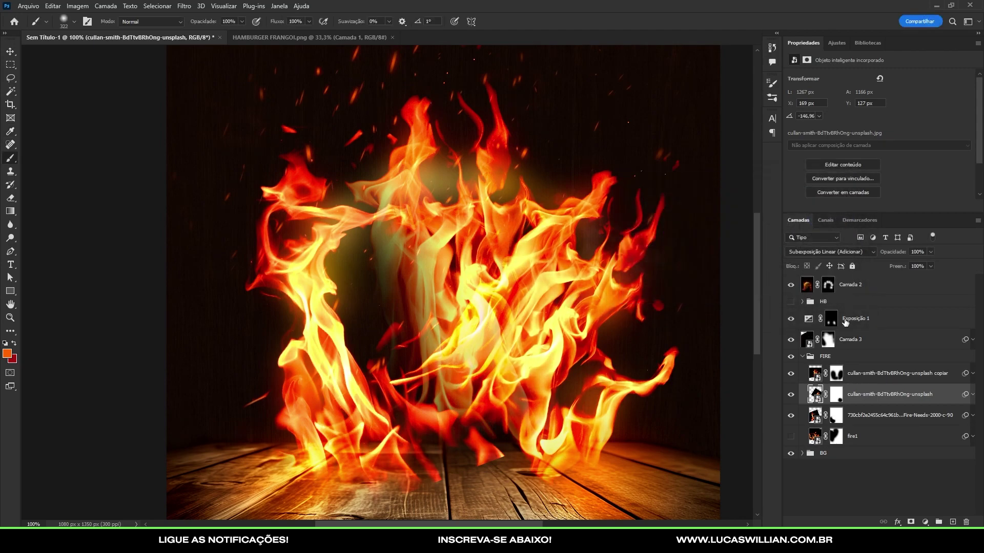
Show the burger again and warm the flame shadows with another Color Balance.
{"action": "left_click", "coordinate": [793, 301]}
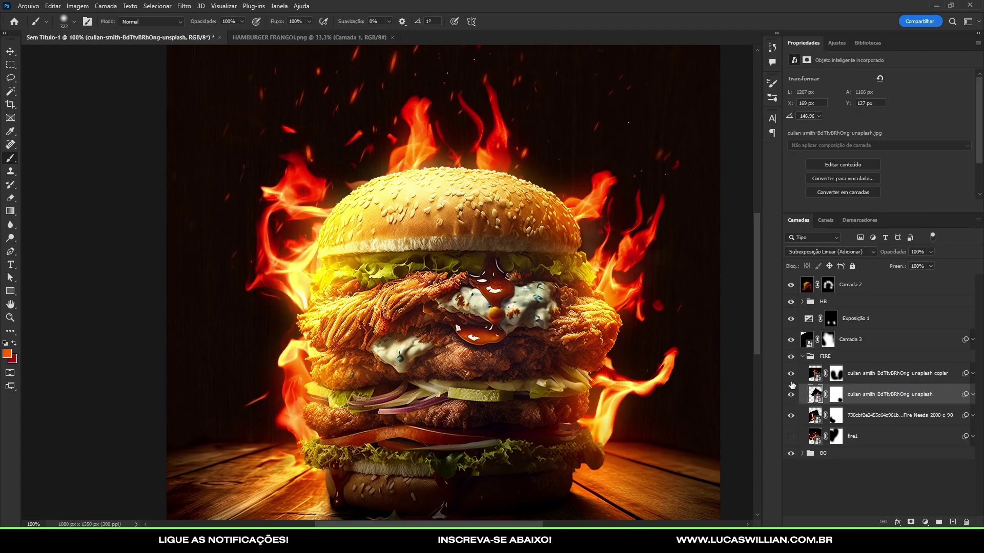
{"action": "key", "text": "ctrl+b"}
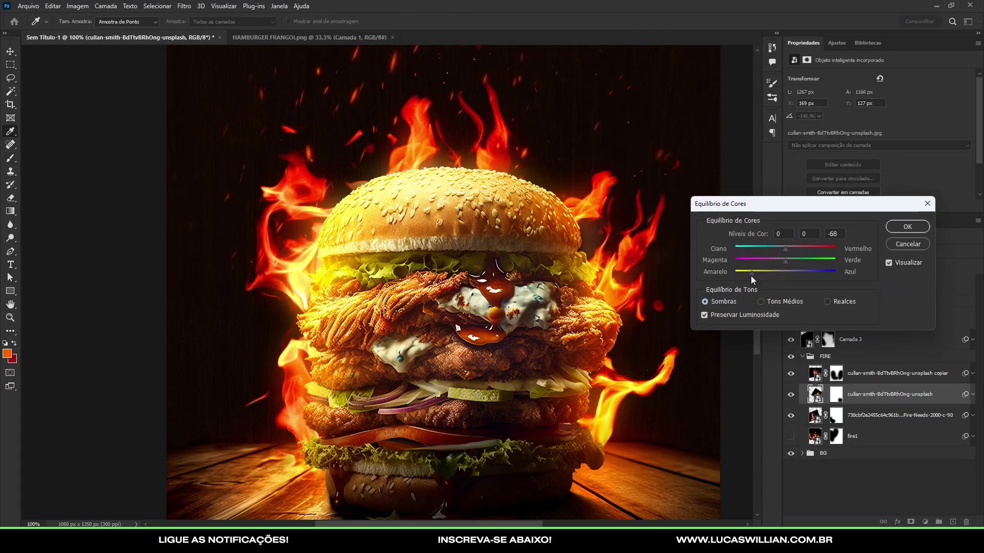
{"action": "mouse_move", "coordinate": [755, 273]}
{"action": "left_mouse_down"}
{"action": "mouse_move", "coordinate": [793, 247]}
{"action": "mouse_move", "coordinate": [767, 274]}
{"action": "left_mouse_up"}
{"action": "left_click", "coordinate": [904, 226]}
Shift the other fire layer's midtones, highlights and shadows toward yellow via Color Balance.
{"action": "left_click", "coordinate": [897, 415]}
{"action": "key", "text": "ctrl+b"}
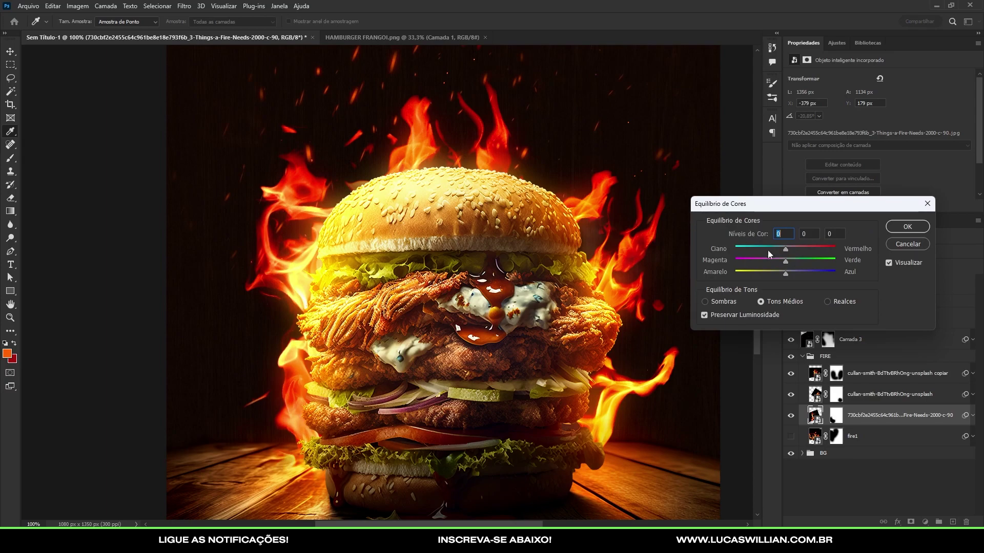
{"action": "left_click_drag", "start_coordinate": [785, 273], "coordinate": [760, 272]}
{"action": "left_click", "coordinate": [832, 302]}
{"action": "left_click", "coordinate": [705, 301]}
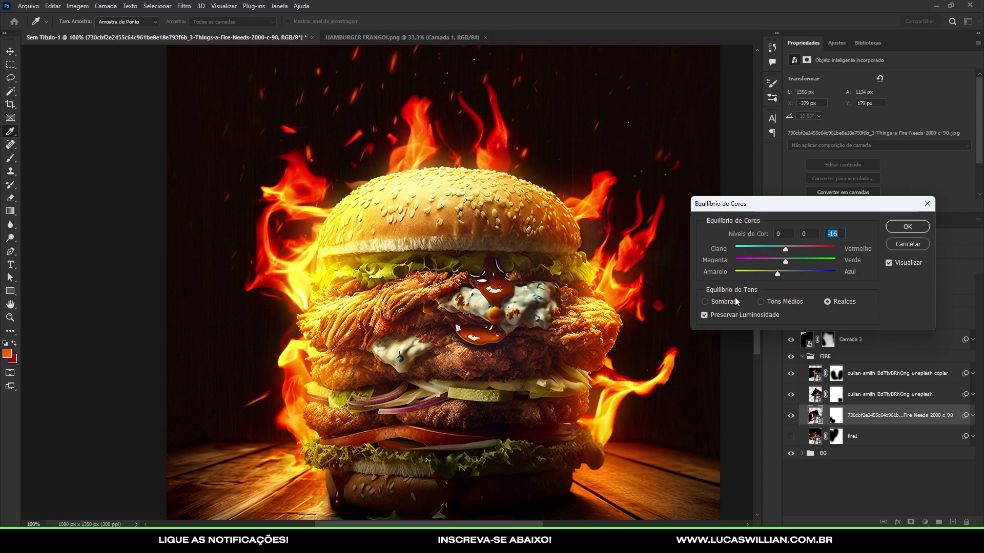
{"action": "mouse_move", "coordinate": [784, 273]}
{"action": "left_mouse_down"}
{"action": "mouse_move", "coordinate": [759, 274]}
{"action": "mouse_move", "coordinate": [776, 273]}
{"action": "mouse_move", "coordinate": [795, 247]}
{"action": "left_mouse_up"}
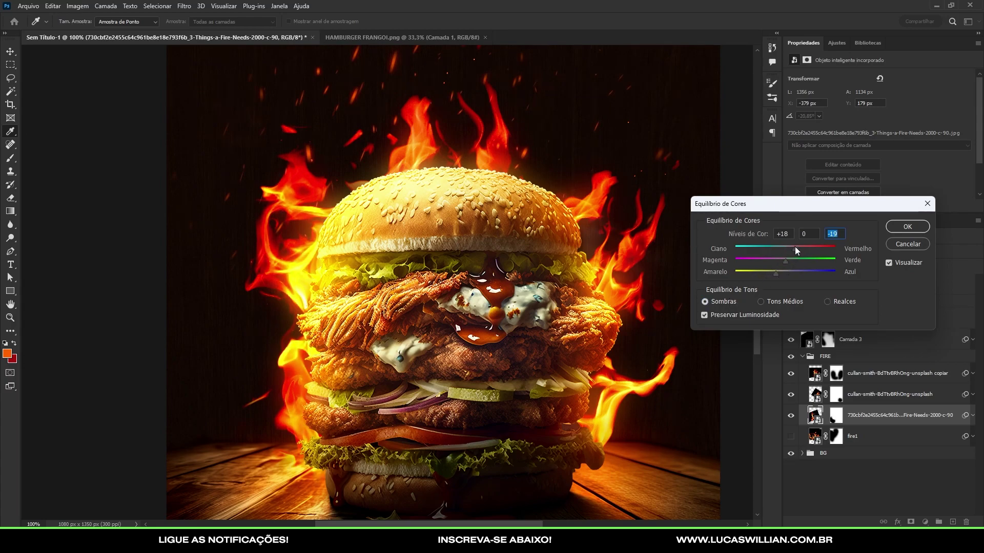
{"action": "left_click", "coordinate": [900, 227]}
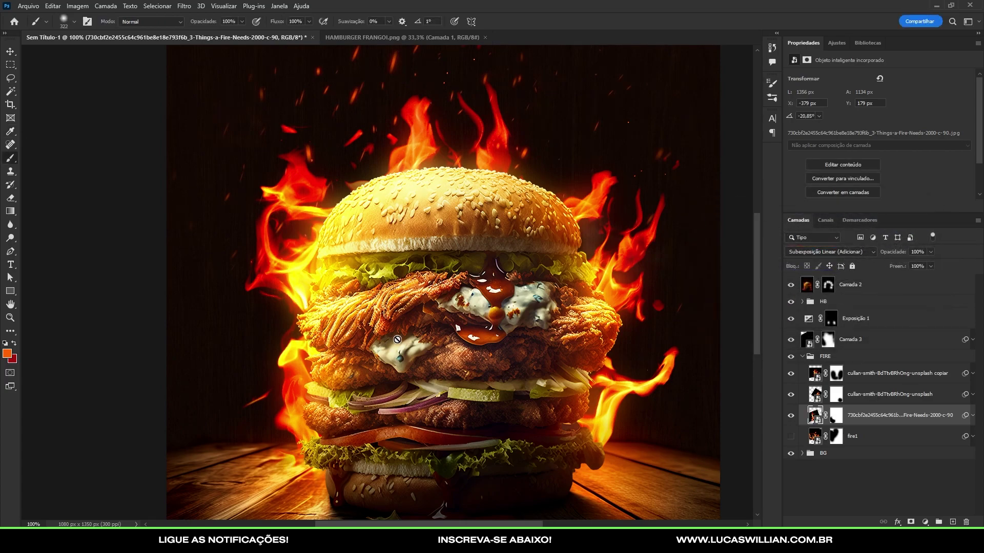
{"action": "scroll", "coordinate": [393, 338], "scroll_direction": "down", "scroll_amount": 4}
{"action": "scroll", "coordinate": [393, 337], "scroll_direction": "up", "scroll_amount": 3}
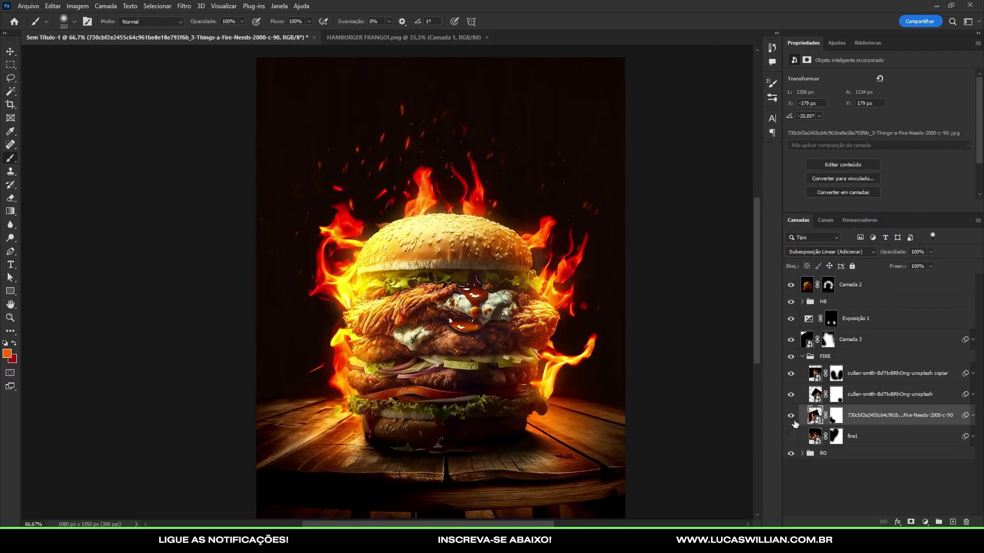
{"action": "left_click", "coordinate": [791, 395]}
Colour-balance the copied cullan-smith flame layer toward yellow (-46 blue midtones) and zoom out.
{"action": "left_click", "coordinate": [790, 372]}
{"action": "left_click", "coordinate": [803, 374]}
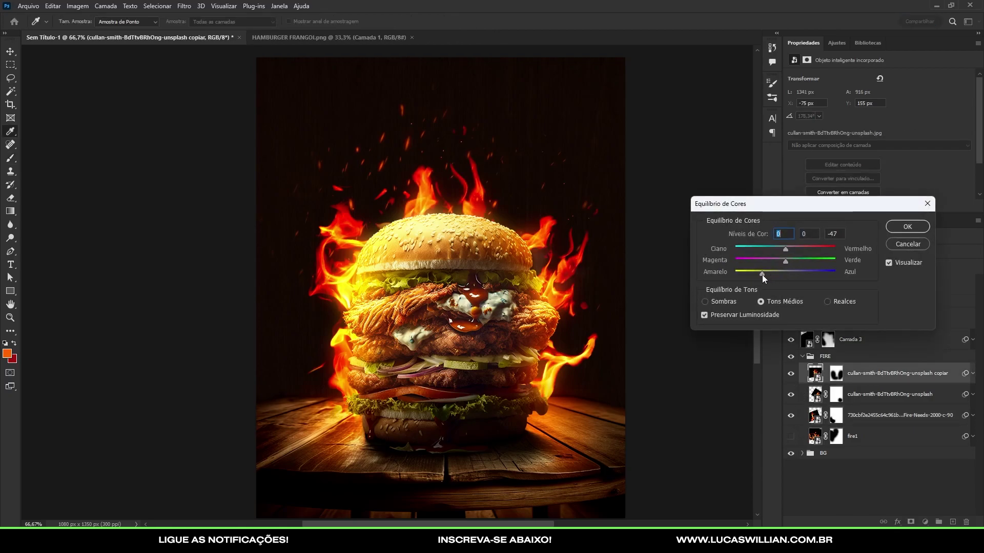
{"action": "left_click", "coordinate": [761, 275]}
{"action": "left_click", "coordinate": [827, 301]}
{"action": "left_click", "coordinate": [780, 270]}
{"action": "left_click", "coordinate": [792, 249]}
{"action": "left_click", "coordinate": [907, 226]}
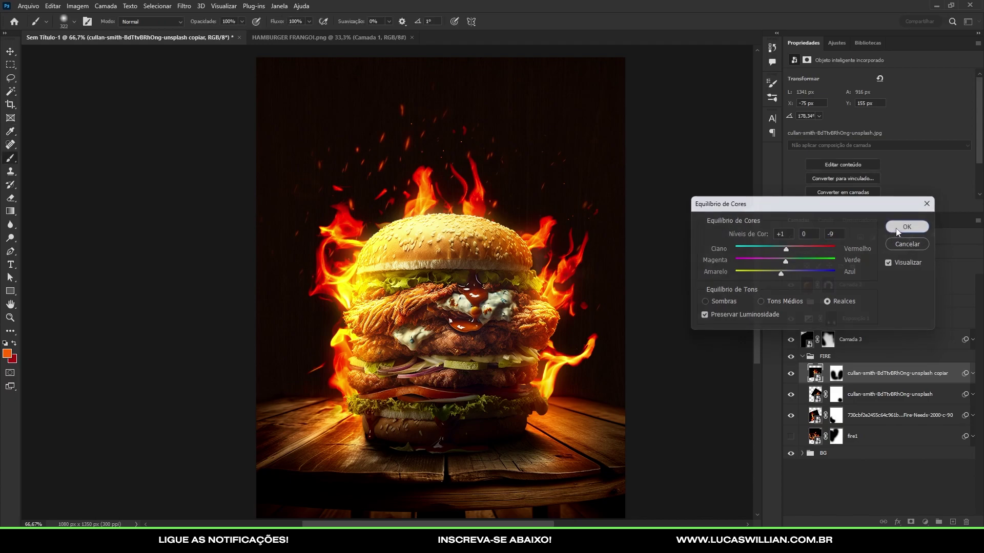
{"action": "left_click", "coordinate": [790, 372]}
{"action": "key", "text": "ctrl+minus"}
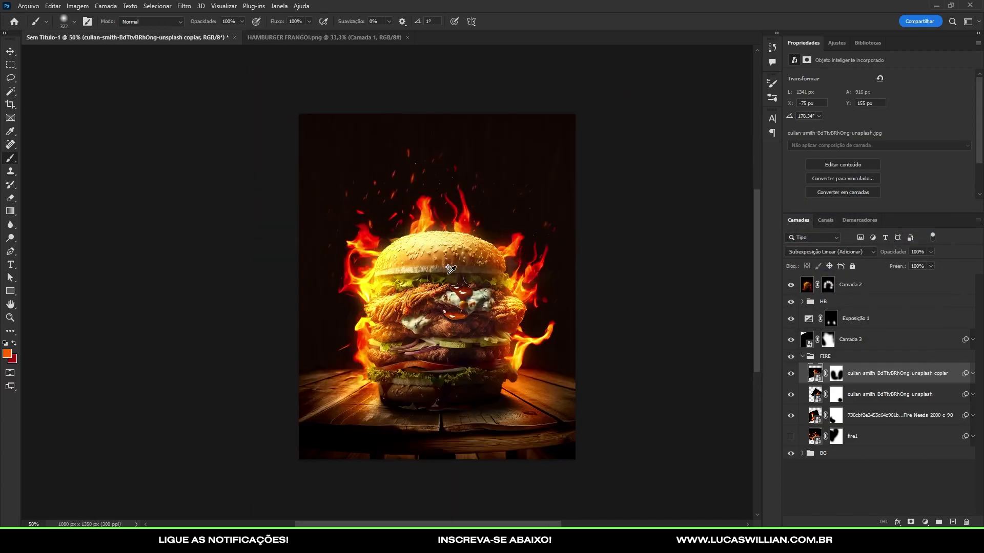
{"action": "key", "text": "ctrl+minus"}
{"action": "scroll", "coordinate": [447, 247], "scroll_direction": "up", "scroll_amount": 1}
Browse the particles-fire image results, previewing several fire spark backgrounds.
{"action": "key", "text": "v"}
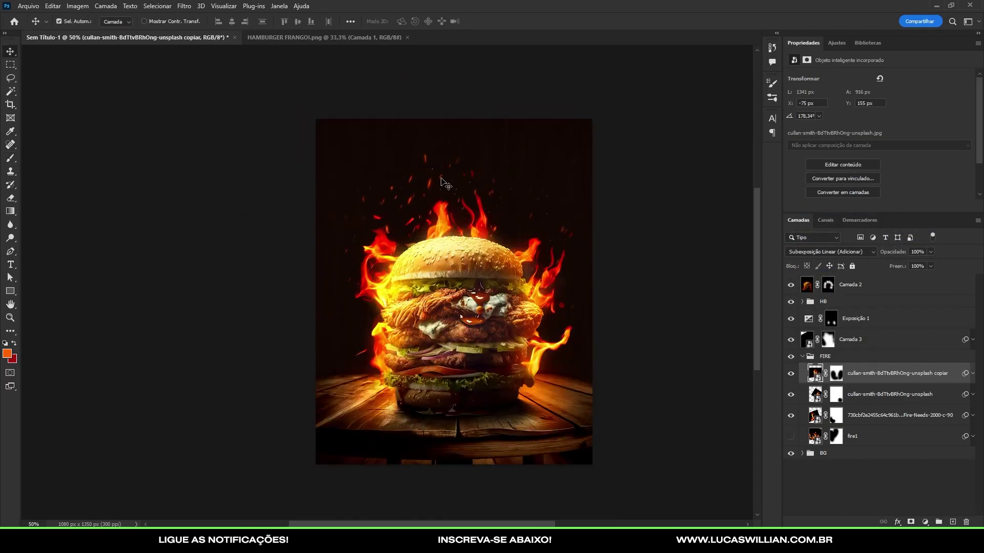
{"action": "left_click", "coordinate": [166, 489]}
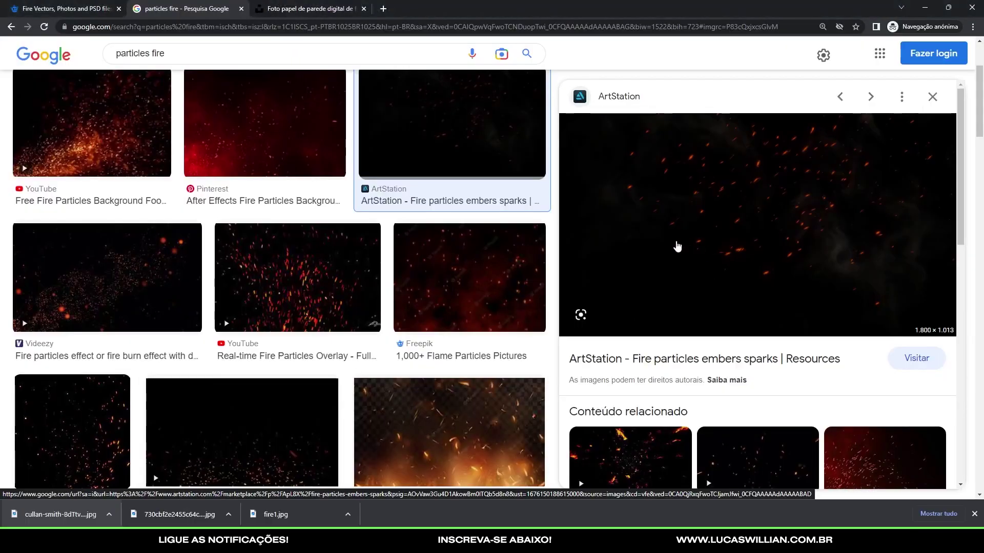
{"action": "scroll", "coordinate": [315, 272], "scroll_direction": "down", "scroll_amount": 7}
{"action": "scroll", "coordinate": [197, 253], "scroll_direction": "down", "scroll_amount": 3}
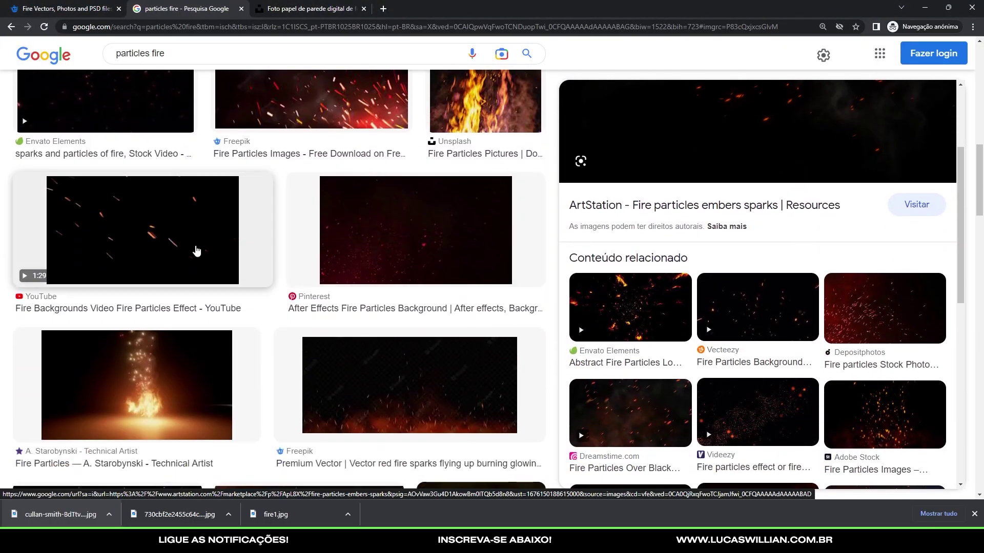
{"action": "scroll", "coordinate": [331, 344], "scroll_direction": "up", "scroll_amount": 3}
{"action": "scroll", "coordinate": [330, 343], "scroll_direction": "up", "scroll_amount": 2}
{"action": "left_click", "coordinate": [139, 329]}
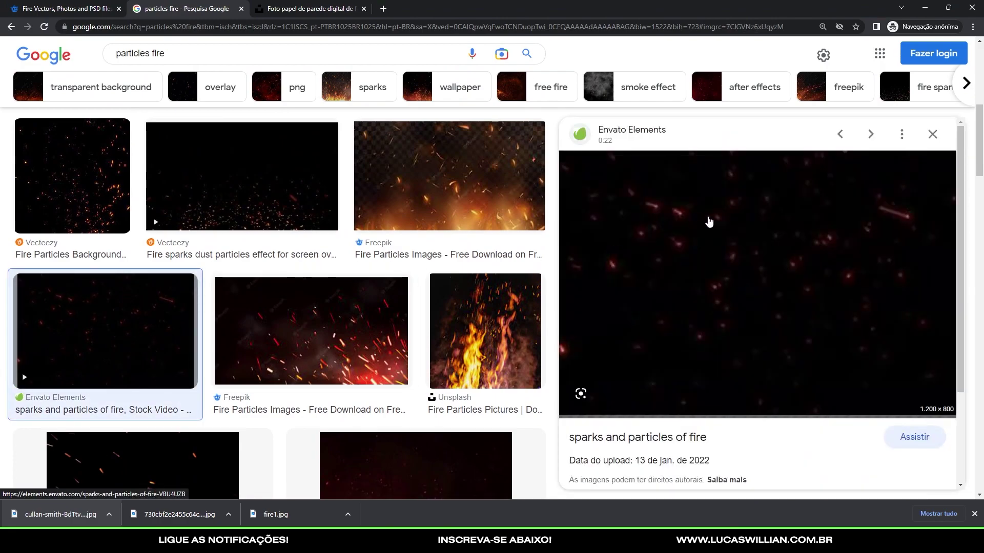
{"action": "right_click", "coordinate": [815, 229]}
{"action": "left_click", "coordinate": [261, 174]}
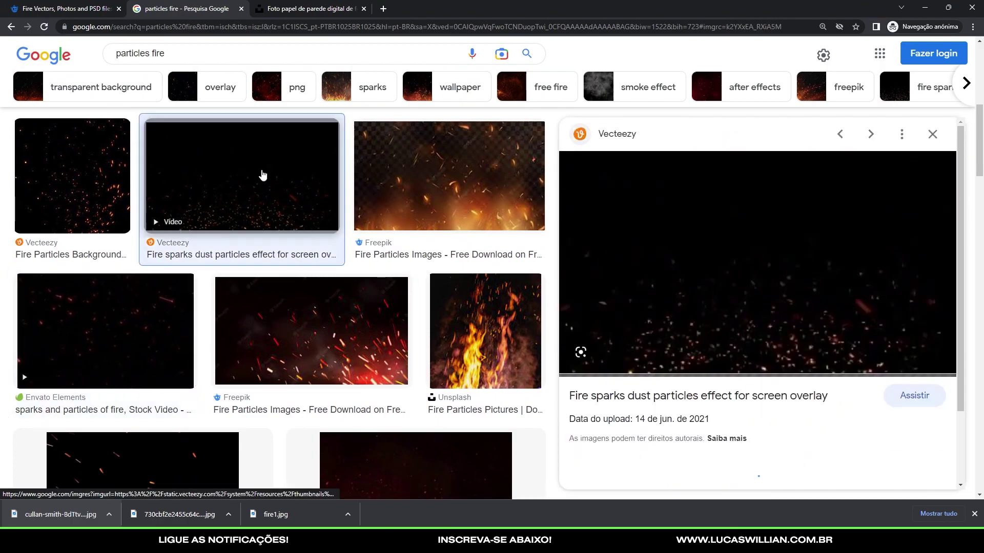
{"action": "scroll", "coordinate": [262, 174], "scroll_direction": "up", "scroll_amount": 2}
{"action": "left_click", "coordinate": [82, 295]}
{"action": "scroll", "coordinate": [82, 296], "scroll_direction": "up", "scroll_amount": 4}
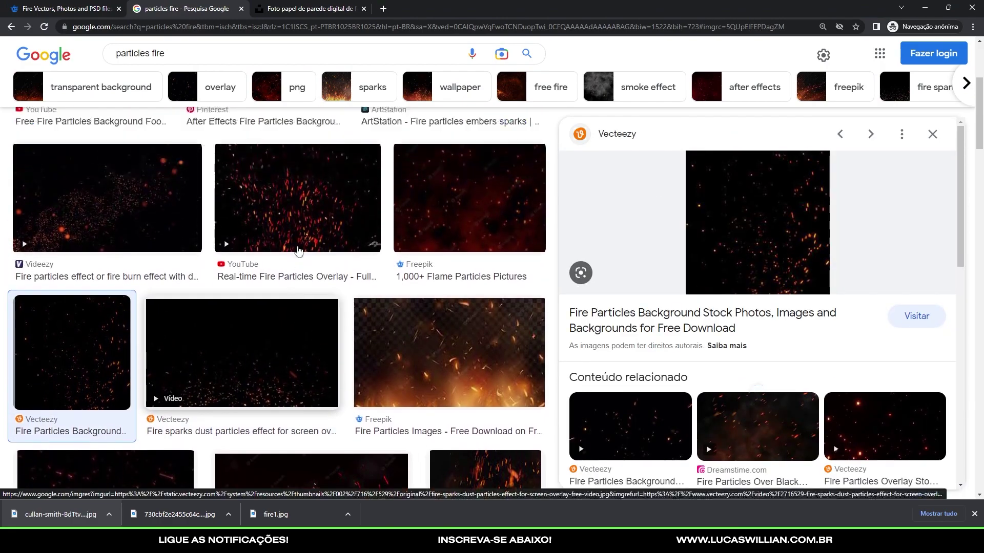
{"action": "left_click", "coordinate": [339, 272]}
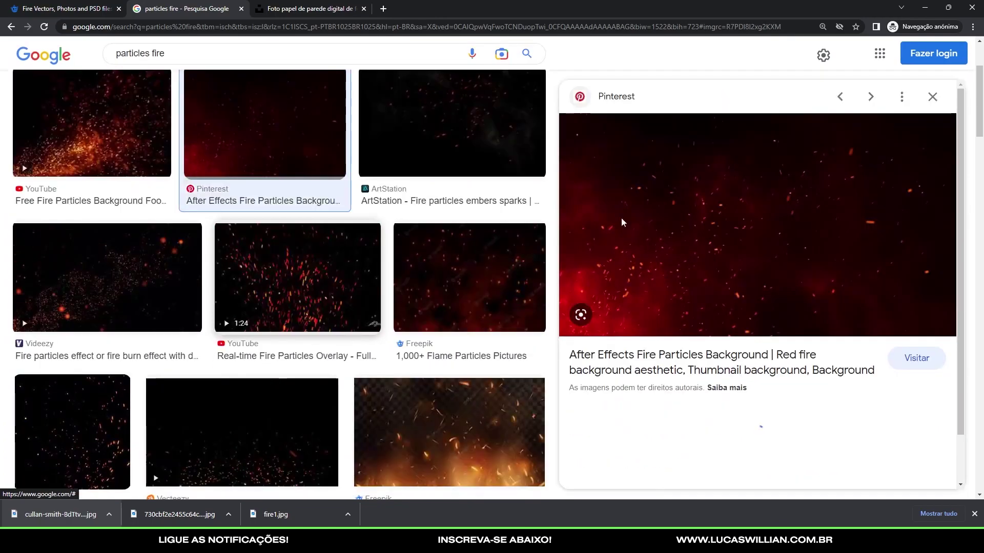
{"action": "scroll", "coordinate": [344, 253], "scroll_direction": "down", "scroll_amount": 4}
{"action": "scroll", "coordinate": [717, 231], "scroll_direction": "down", "scroll_amount": 2}
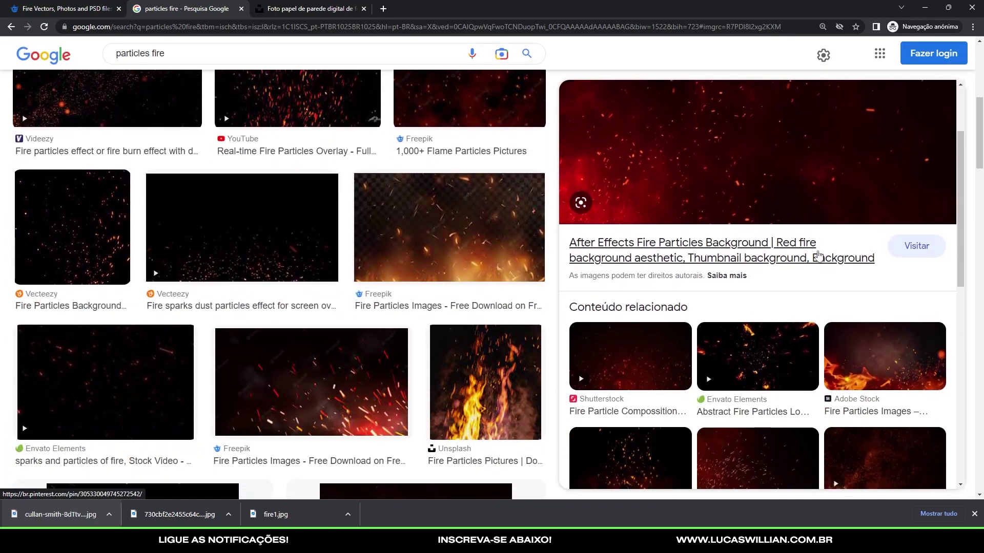
{"action": "left_click", "coordinate": [630, 308]}
Scroll further through the results and check fire particle results opened in new tabs.
{"action": "scroll", "coordinate": [224, 259], "scroll_direction": "down", "scroll_amount": 6}
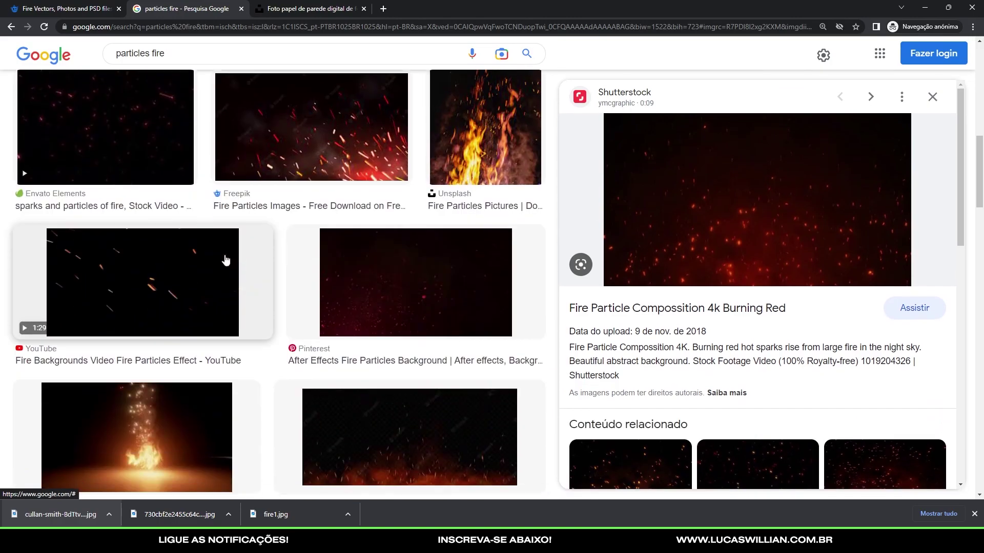
{"action": "scroll", "coordinate": [456, 270], "scroll_direction": "down", "scroll_amount": 3}
{"action": "scroll", "coordinate": [451, 281], "scroll_direction": "down", "scroll_amount": 6}
{"action": "scroll", "coordinate": [298, 321], "scroll_direction": "down", "scroll_amount": 5}
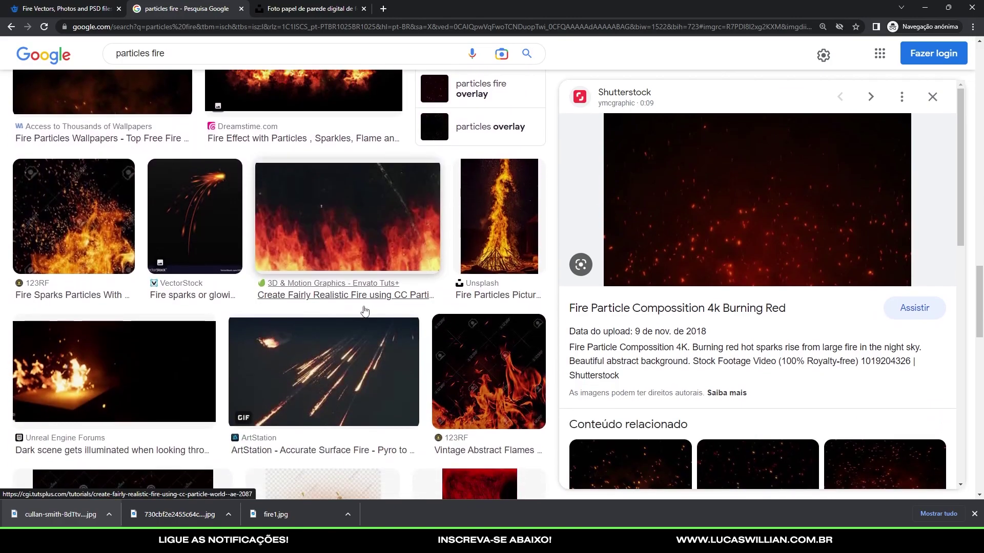
{"action": "scroll", "coordinate": [303, 320], "scroll_direction": "down", "scroll_amount": 7}
{"action": "scroll", "coordinate": [333, 316], "scroll_direction": "down", "scroll_amount": 7}
{"action": "scroll", "coordinate": [365, 309], "scroll_direction": "down", "scroll_amount": 4}
{"action": "scroll", "coordinate": [364, 309], "scroll_direction": "down", "scroll_amount": 6}
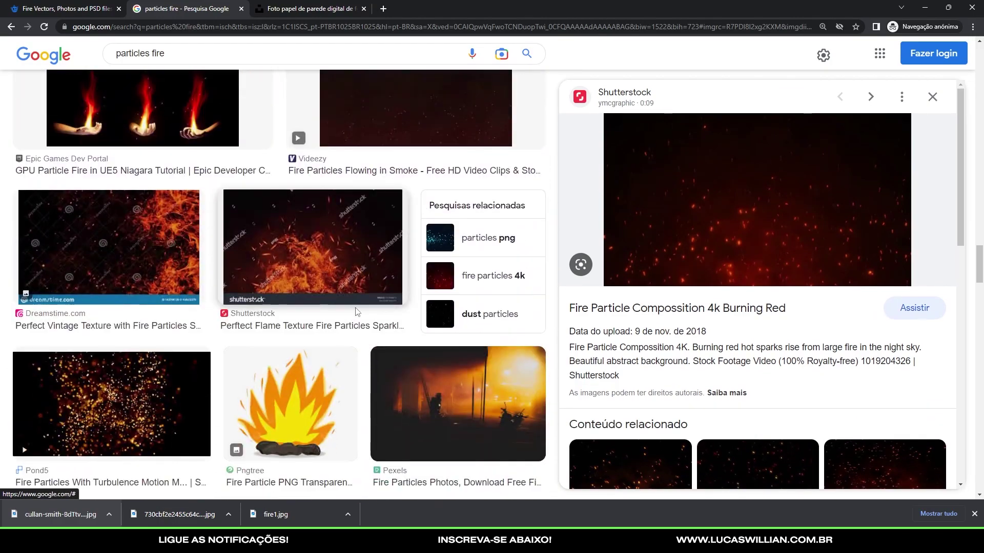
{"action": "scroll", "coordinate": [328, 302], "scroll_direction": "down", "scroll_amount": 7}
{"action": "scroll", "coordinate": [276, 308], "scroll_direction": "down", "scroll_amount": 6}
{"action": "scroll", "coordinate": [278, 272], "scroll_direction": "up", "scroll_amount": 1}
{"action": "scroll", "coordinate": [278, 272], "scroll_direction": "down", "scroll_amount": 1}
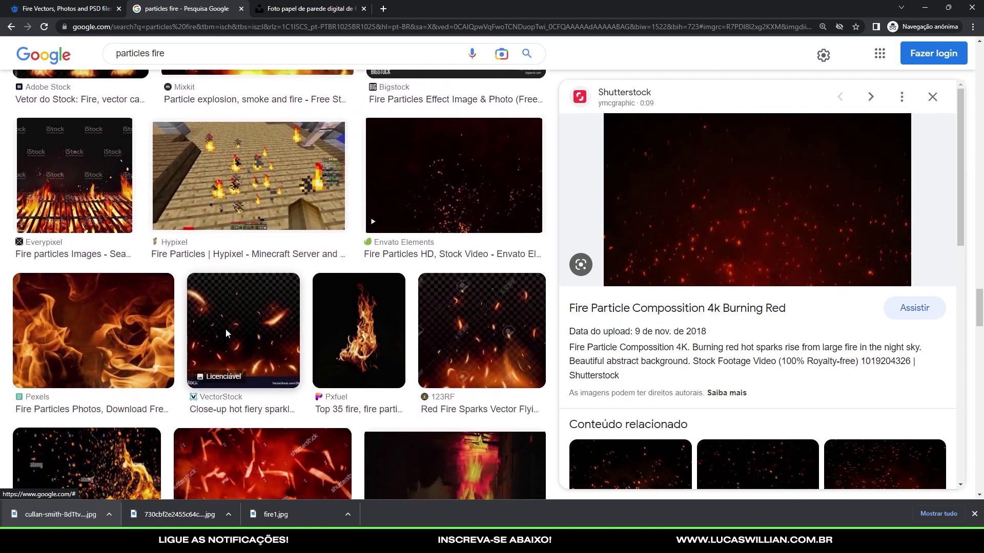
{"action": "scroll", "coordinate": [225, 328], "scroll_direction": "down", "scroll_amount": 5}
{"action": "scroll", "coordinate": [225, 333], "scroll_direction": "down", "scroll_amount": 5}
{"action": "scroll", "coordinate": [226, 330], "scroll_direction": "down", "scroll_amount": 4}
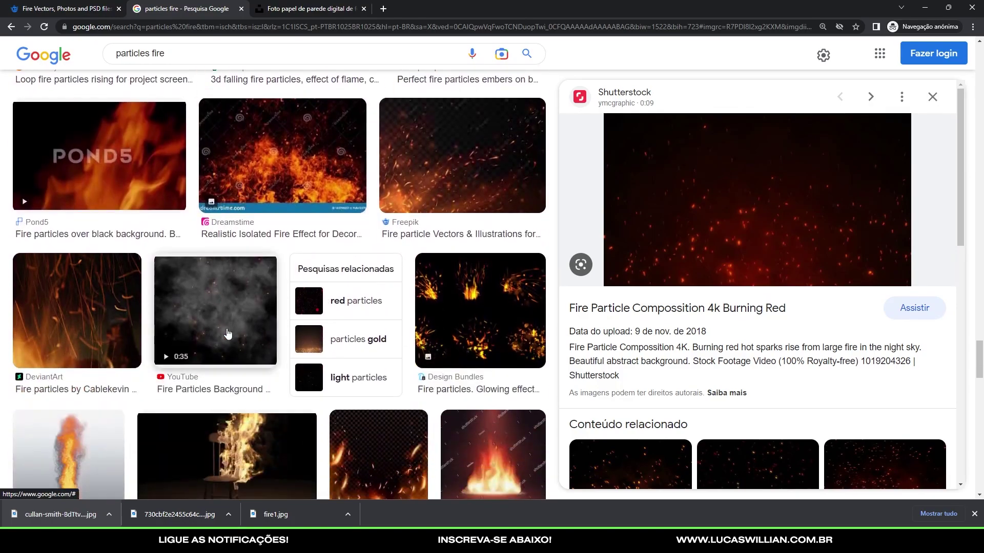
{"action": "scroll", "coordinate": [308, 282], "scroll_direction": "down", "scroll_amount": 5}
{"action": "scroll", "coordinate": [486, 221], "scroll_direction": "down", "scroll_amount": 5}
{"action": "middle_click", "coordinate": [516, 216]}
{"action": "scroll", "coordinate": [442, 236], "scroll_direction": "down", "scroll_amount": 4}
{"action": "scroll", "coordinate": [442, 236], "scroll_direction": "down", "scroll_amount": 3}
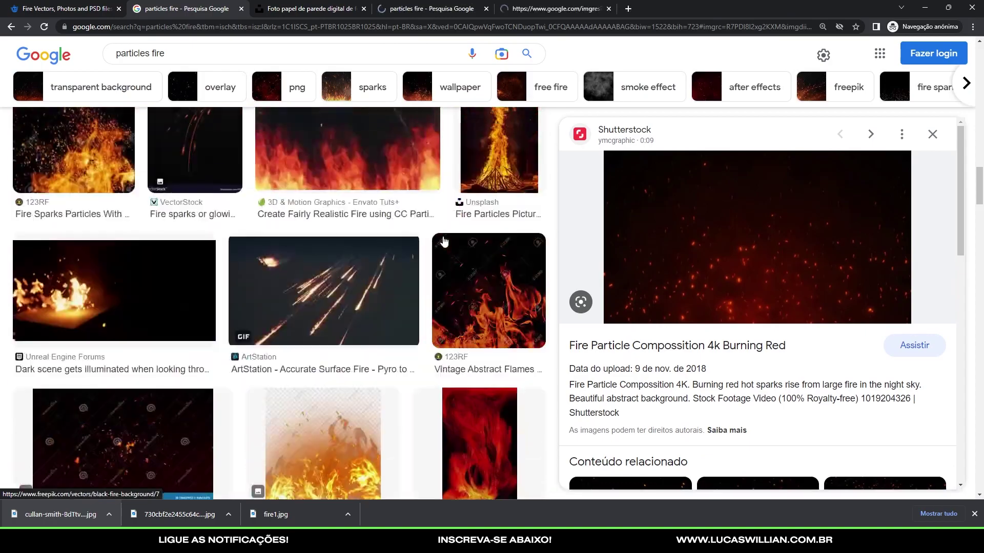
{"action": "left_click", "coordinate": [433, 8]}
{"action": "left_click", "coordinate": [486, 8]}
{"action": "left_click", "coordinate": [212, 5]}
{"action": "scroll", "coordinate": [404, 268], "scroll_direction": "down", "scroll_amount": 5}
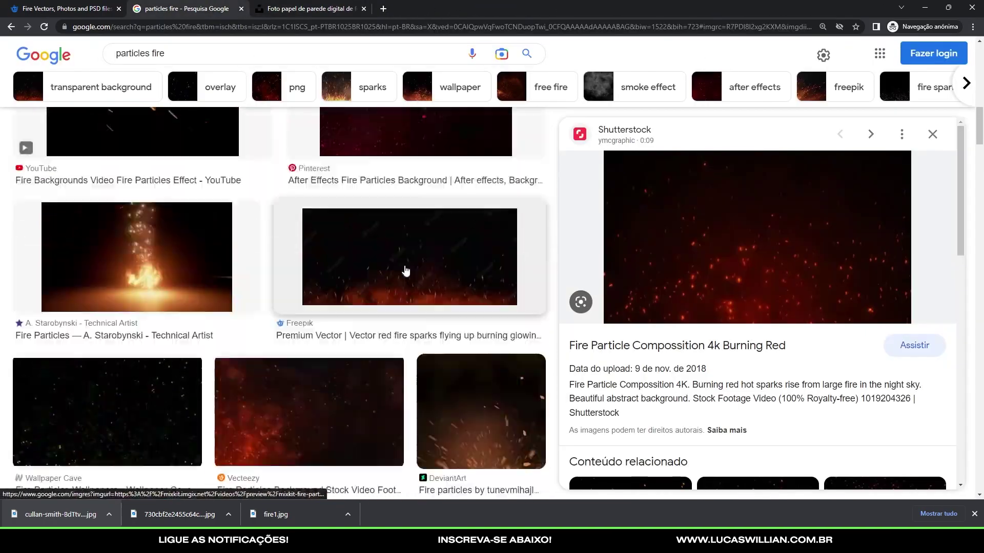
{"action": "scroll", "coordinate": [404, 268], "scroll_direction": "down", "scroll_amount": 3}
{"action": "scroll", "coordinate": [205, 359], "scroll_direction": "up", "scroll_amount": 3}
Copy the Videezy fire particles image from its preview.
{"action": "left_click", "coordinate": [194, 392]}
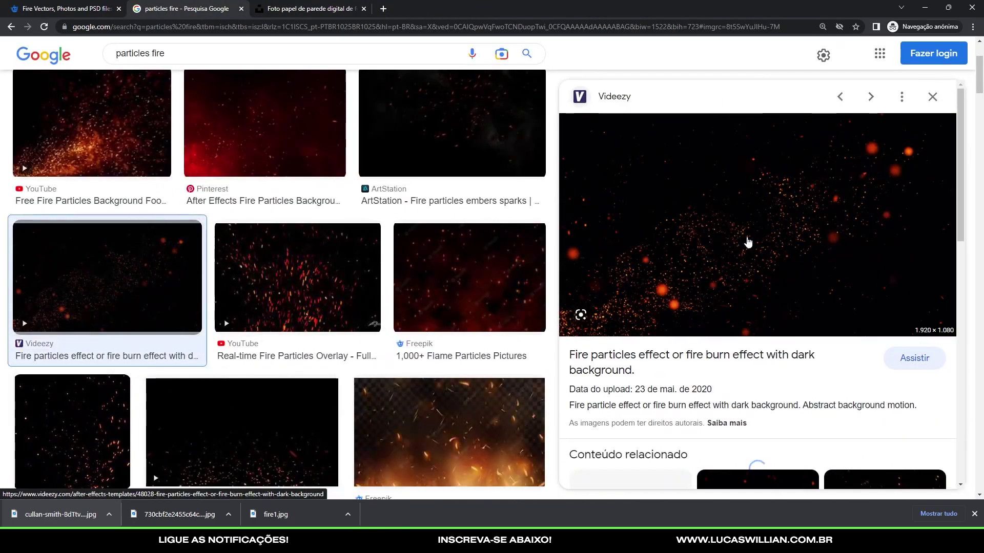
{"action": "right_click", "coordinate": [775, 191]}
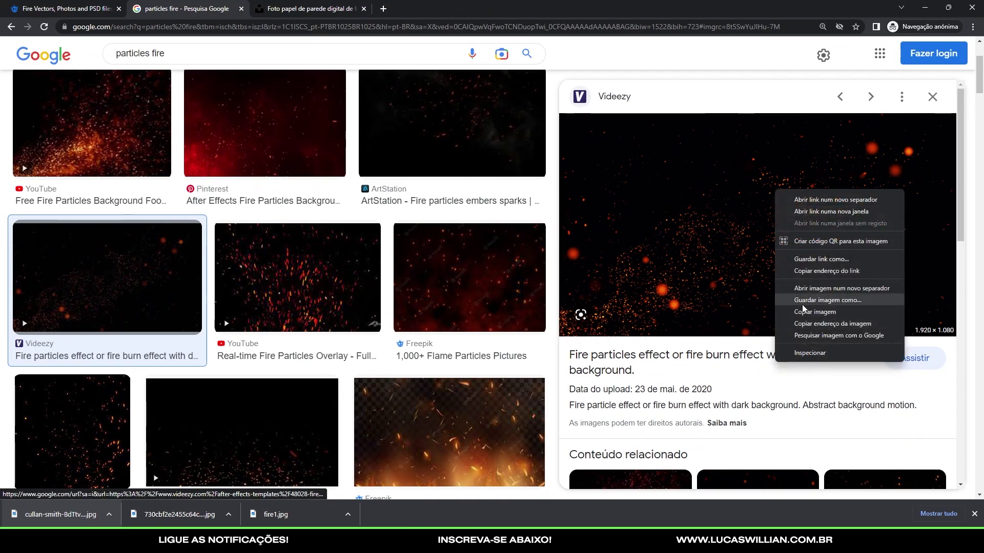
{"action": "left_click", "coordinate": [792, 311]}
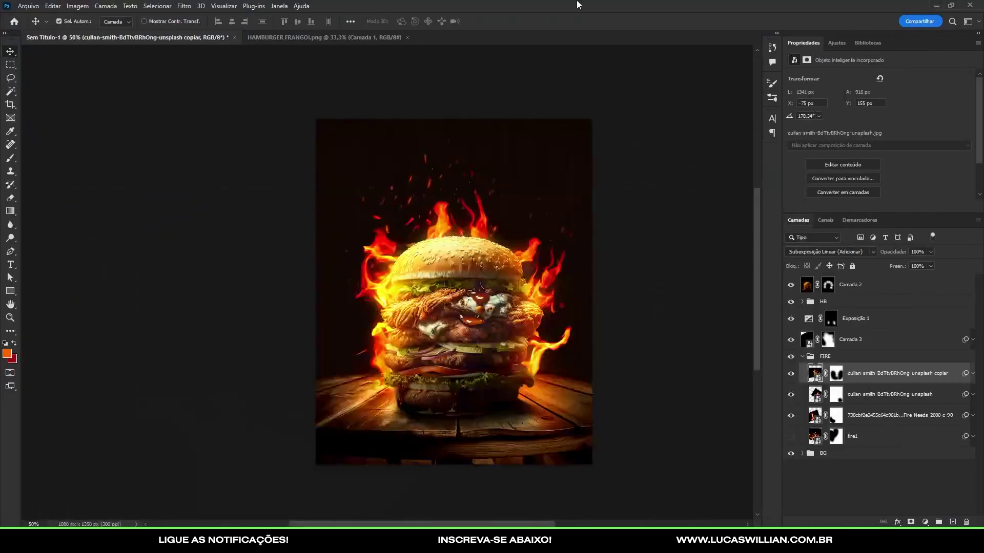
Paste the fire sparks as Camada 4 in Subexposição Linear (Adicionar), hiding Camada 3.
{"action": "left_click", "coordinate": [859, 285]}
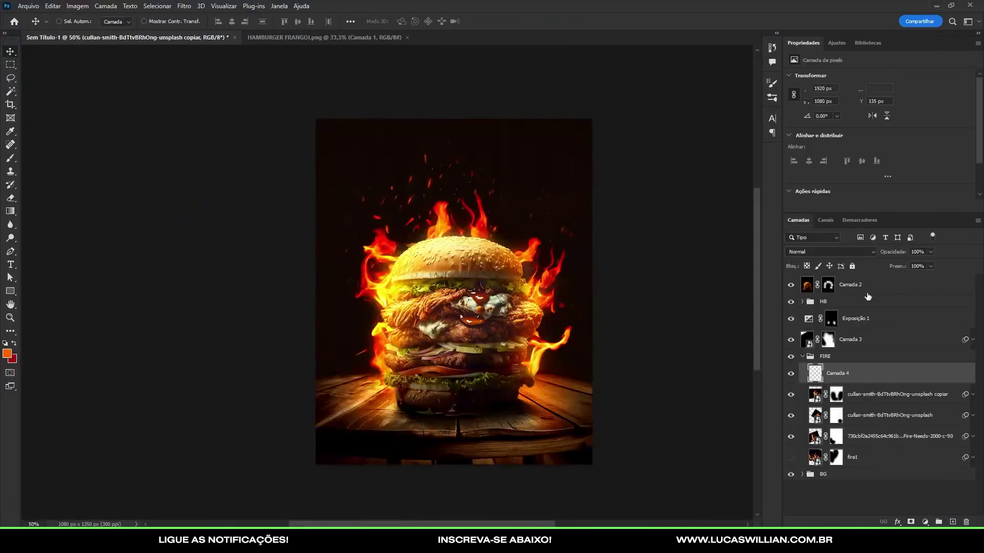
{"action": "key", "text": "ctrl+v"}
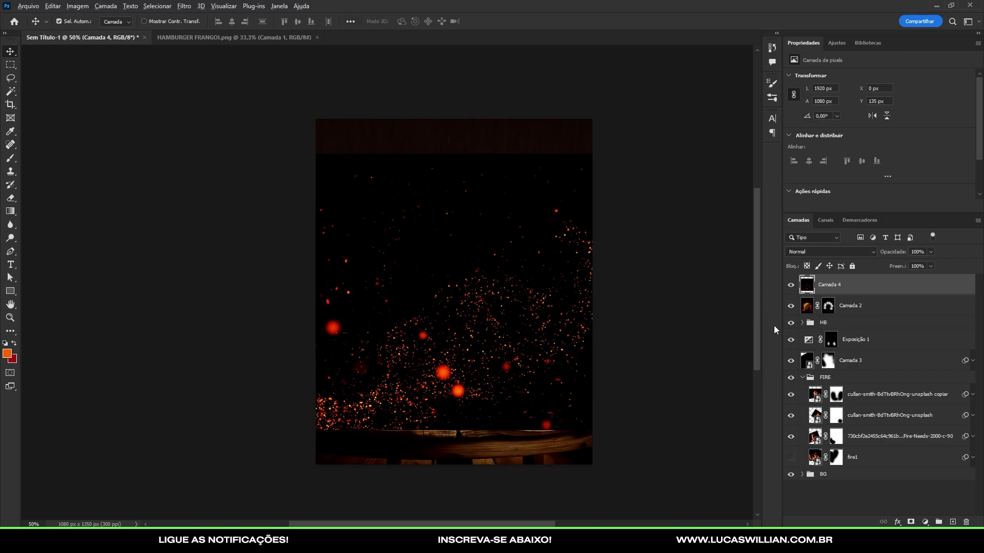
{"action": "key", "text": "ctrl+plus"}
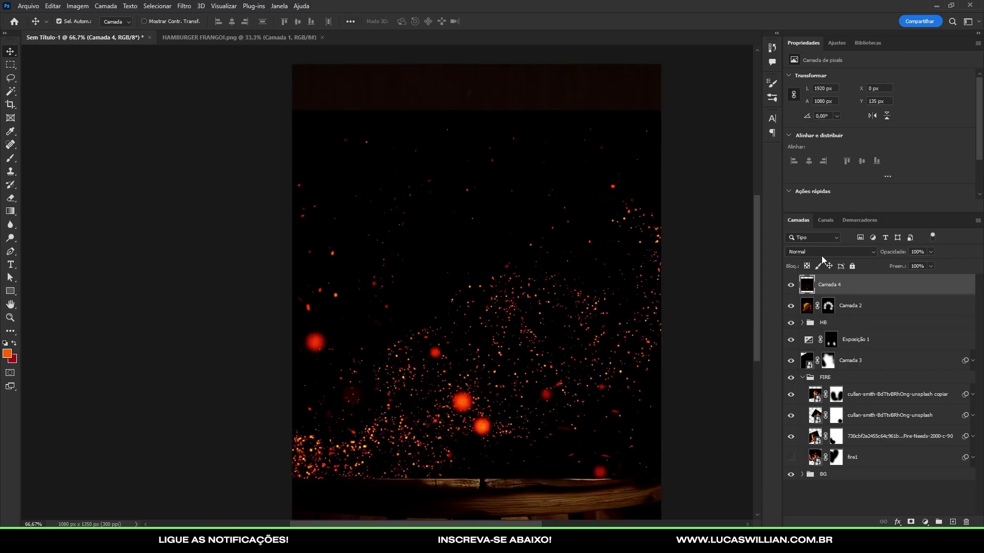
{"action": "left_click", "coordinate": [821, 253]}
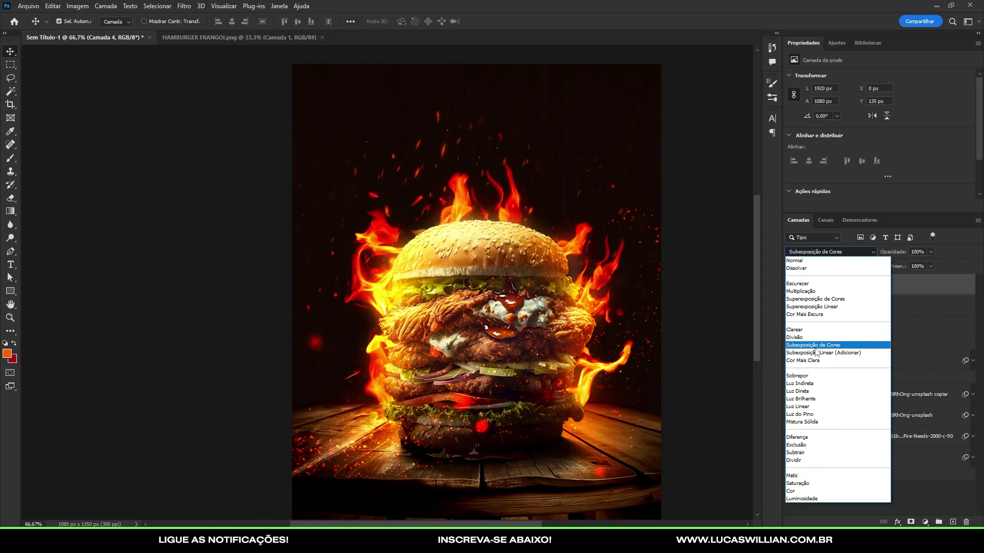
{"action": "left_click", "coordinate": [815, 353]}
{"action": "mouse_move", "coordinate": [402, 315]}
{"action": "left_mouse_down"}
{"action": "mouse_move", "coordinate": [341, 325]}
{"action": "mouse_move", "coordinate": [395, 315]}
{"action": "left_mouse_up"}
{"action": "key", "text": "ctrl+minus"}
{"action": "key", "text": "ctrl+minus"}
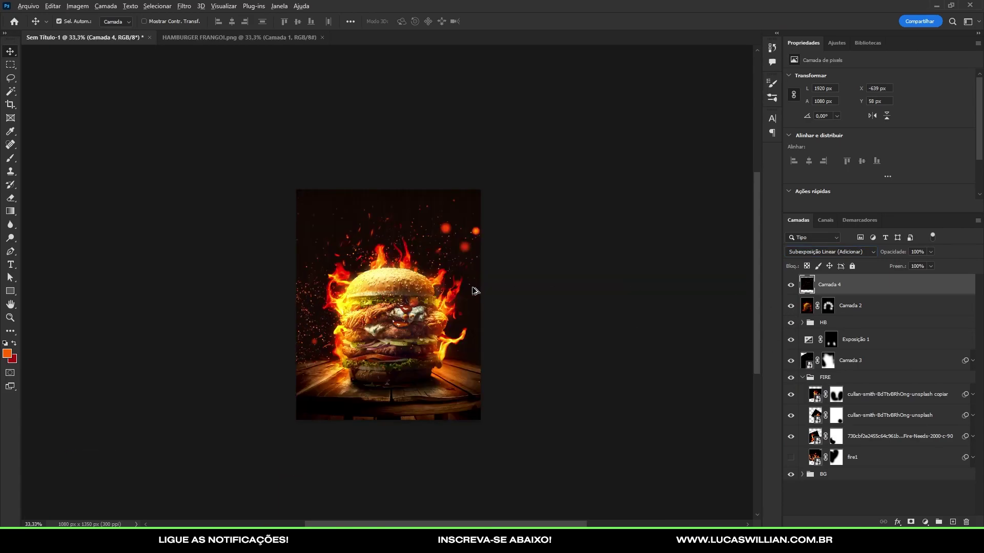
{"action": "scroll", "coordinate": [476, 291], "scroll_direction": "up", "scroll_amount": 1}
{"action": "left_click", "coordinate": [791, 360]}
{"action": "left_click", "coordinate": [791, 284]}
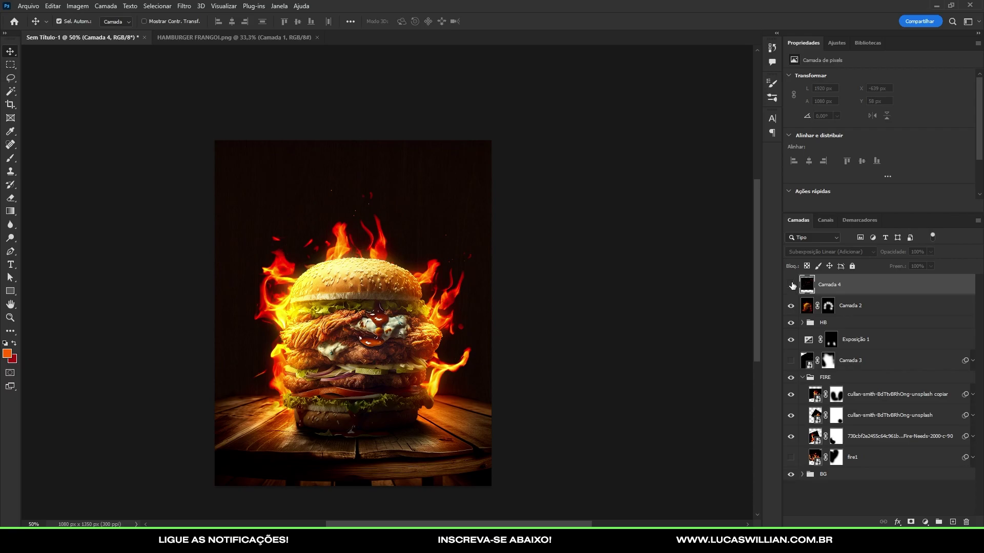
Convert Camada 4 to a smart object and enlarge it to about 120%.
{"action": "right_click", "coordinate": [839, 285]}
{"action": "left_click", "coordinate": [871, 225]}
{"action": "key", "text": "ctrl+t"}
{"action": "left_click_drag", "start_coordinate": [543, 154], "coordinate": [576, 136]}
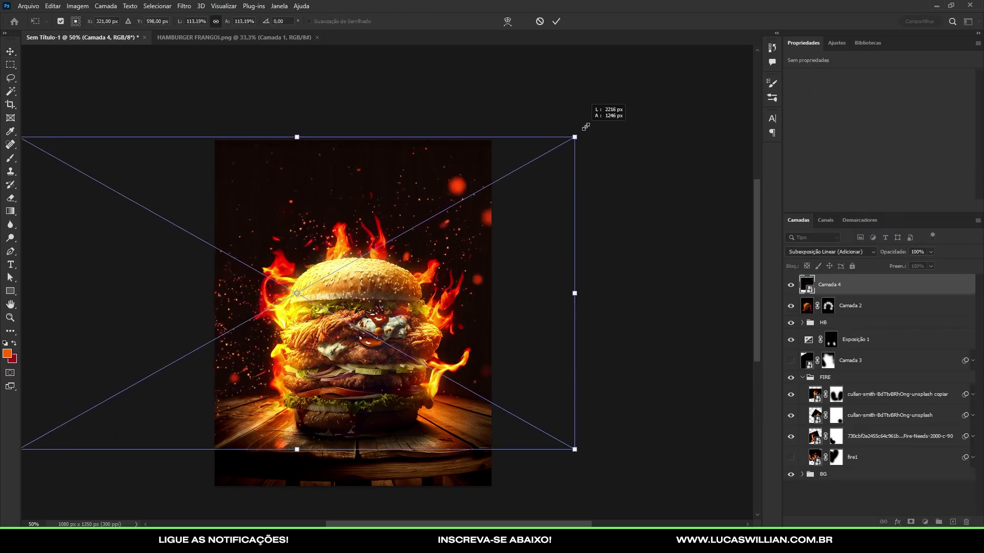
{"action": "left_click_drag", "start_coordinate": [526, 211], "coordinate": [492, 204]}
{"action": "key", "text": "Return"}
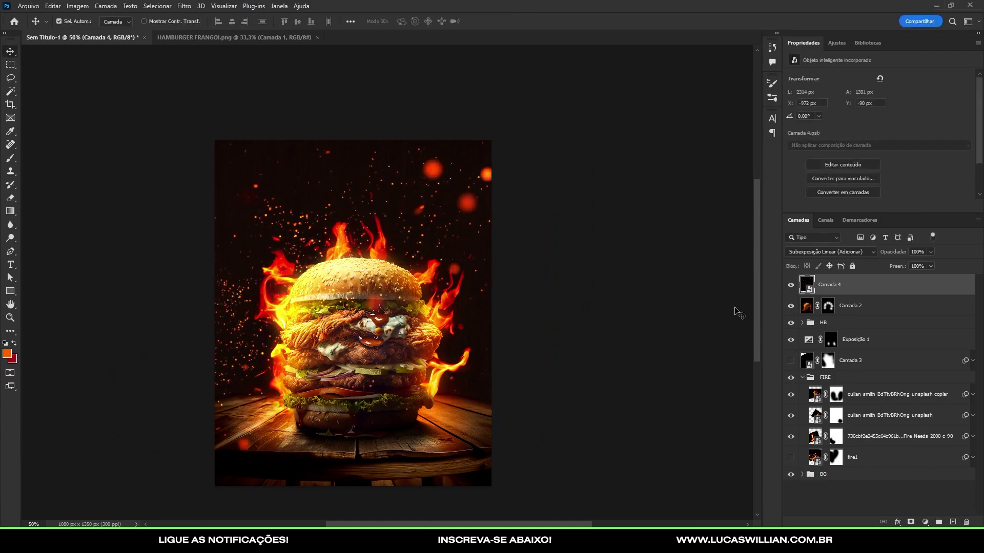
Mask Camada 4, painting black over the left red glow and white to restore some sparks.
{"action": "left_click", "coordinate": [911, 522]}
{"action": "key", "text": "b"}
{"action": "key", "text": "d"}
{"action": "key", "text": "x"}
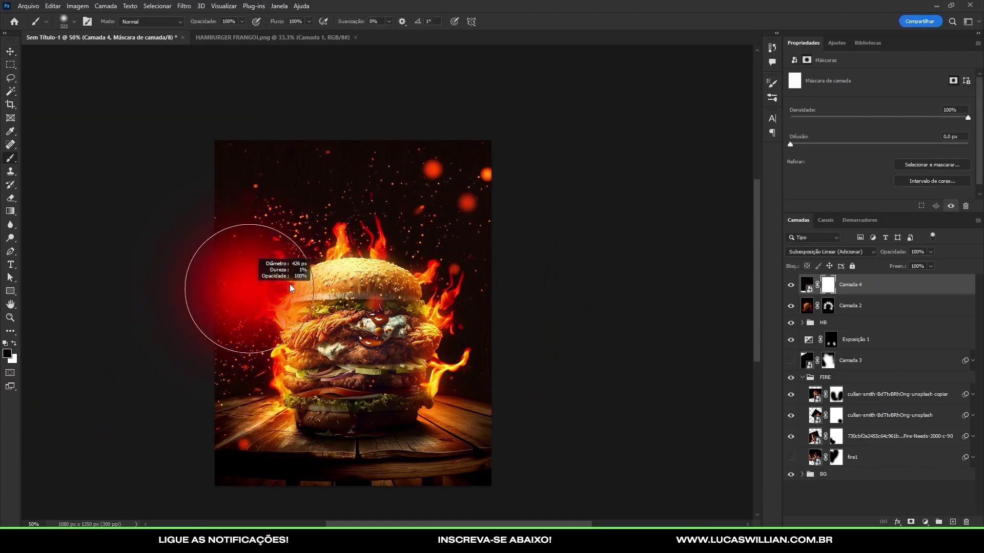
{"action": "mouse_move", "coordinate": [115, 194]}
{"action": "left_mouse_down"}
{"action": "mouse_move", "coordinate": [209, 296]}
{"action": "mouse_move", "coordinate": [252, 99]}
{"action": "mouse_move", "coordinate": [466, 132]}
{"action": "left_mouse_up"}
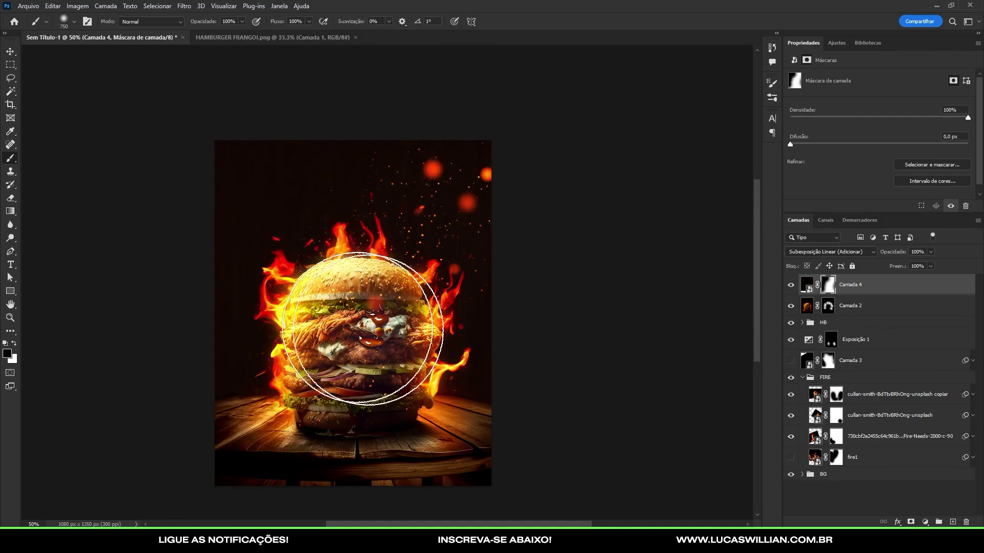
{"action": "key", "text": "x"}
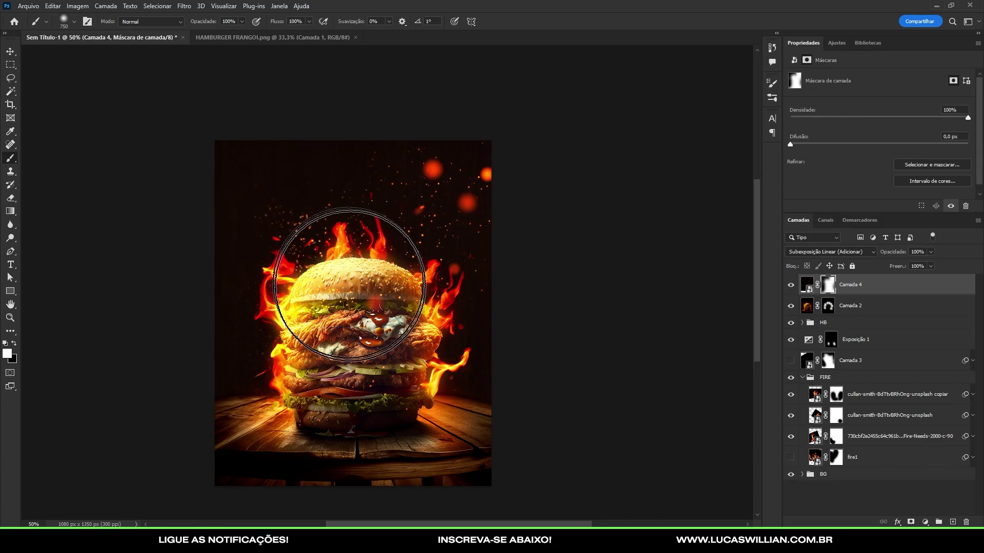
{"action": "left_click_drag", "start_coordinate": [319, 220], "coordinate": [274, 274]}
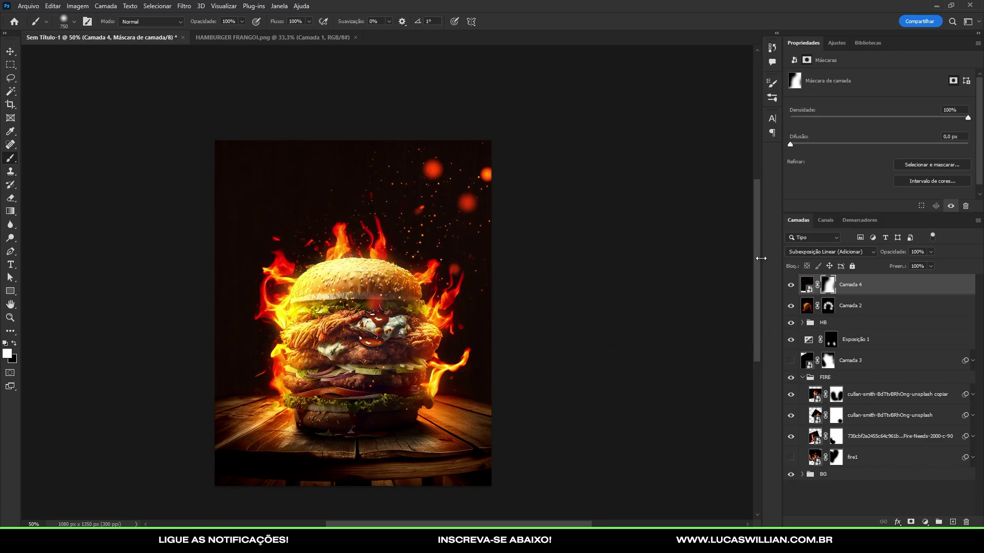
Remove Camada 4 and replace Camada 3's mask with a fresh one hiding the top sparks.
{"action": "key", "text": "ctrl+z"}
{"action": "key", "text": "ctrl+z"}
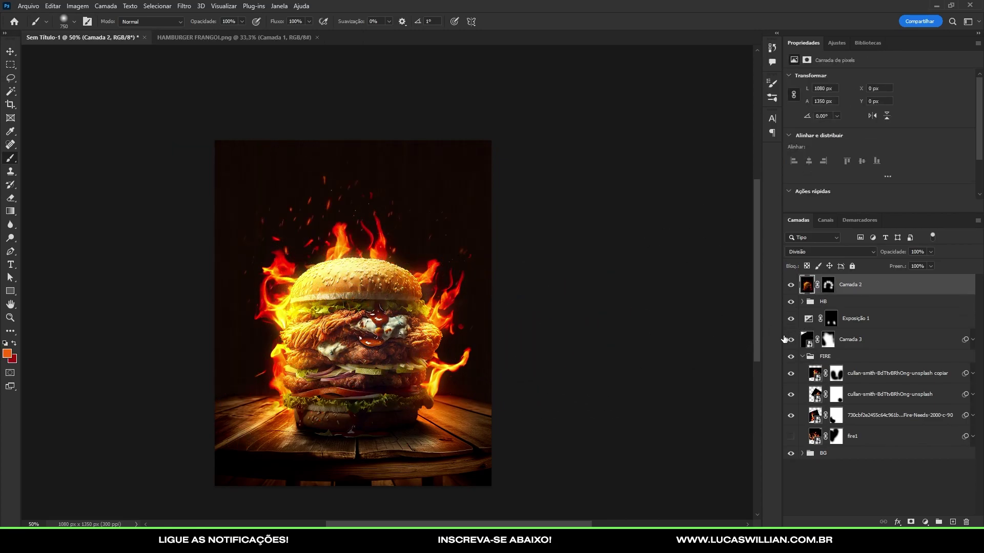
{"action": "right_click", "coordinate": [828, 339]}
{"action": "left_click", "coordinate": [861, 358]}
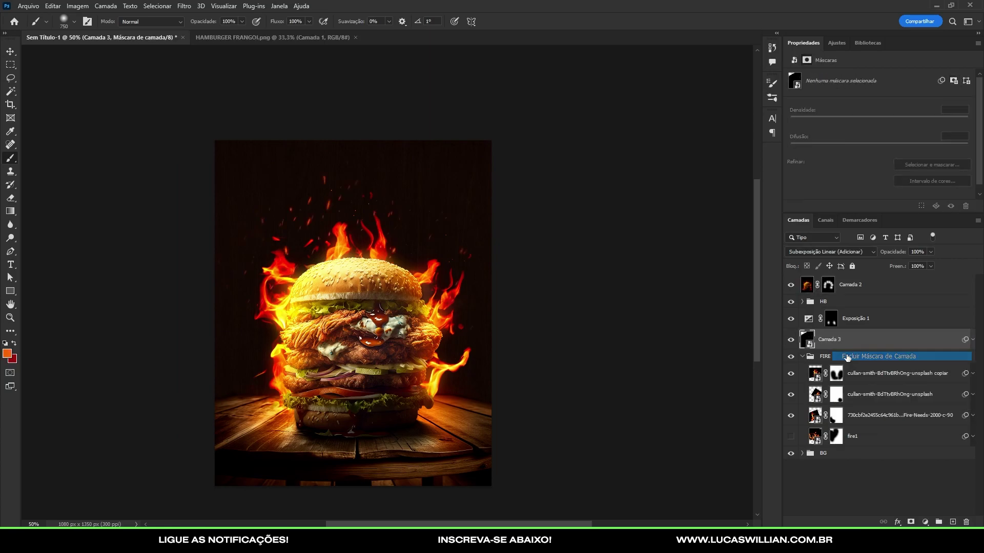
{"action": "left_click", "coordinate": [911, 522]}
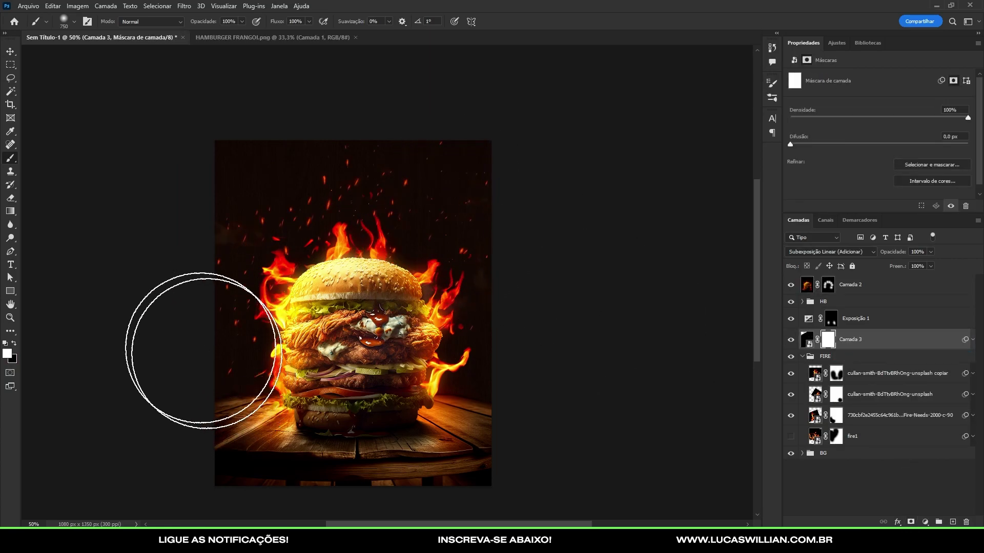
{"action": "key", "text": "d"}
{"action": "left_click_drag", "start_coordinate": [182, 291], "coordinate": [244, 169]}
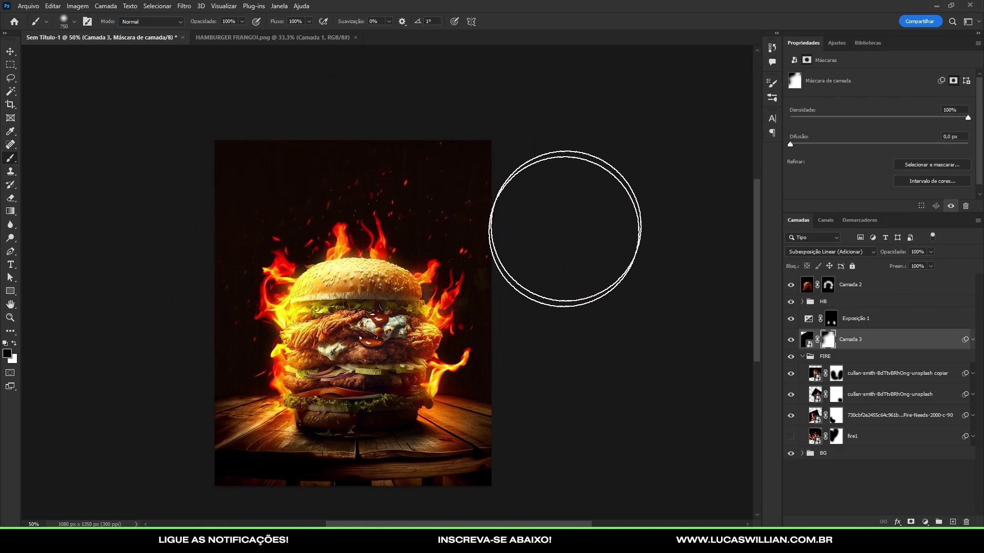
Toggle the FIRE group and Camada 2 visibility to compare, then zoom to 100%.
{"action": "scroll", "coordinate": [498, 165], "scroll_direction": "down", "scroll_amount": 3}
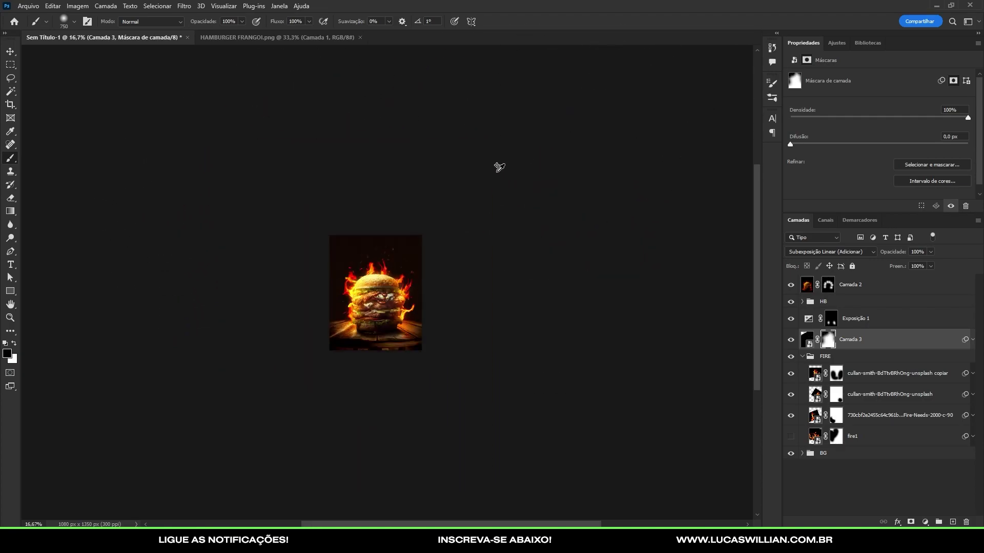
{"action": "scroll", "coordinate": [402, 220], "scroll_direction": "up", "scroll_amount": 2}
{"action": "scroll", "coordinate": [404, 188], "scroll_direction": "up", "scroll_amount": 1}
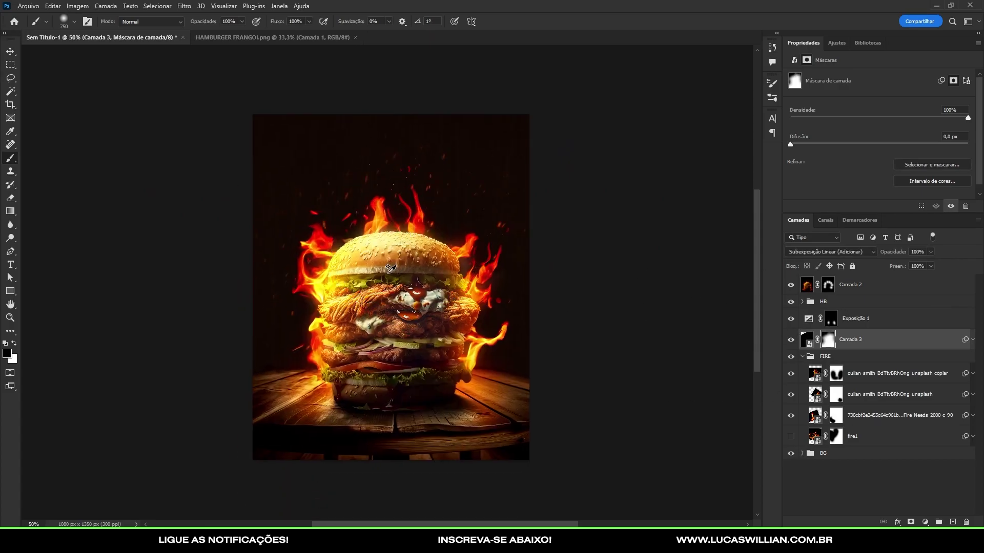
{"action": "key", "text": "ctrl+plus"}
{"action": "key", "text": "v"}
{"action": "left_click", "coordinate": [791, 357]}
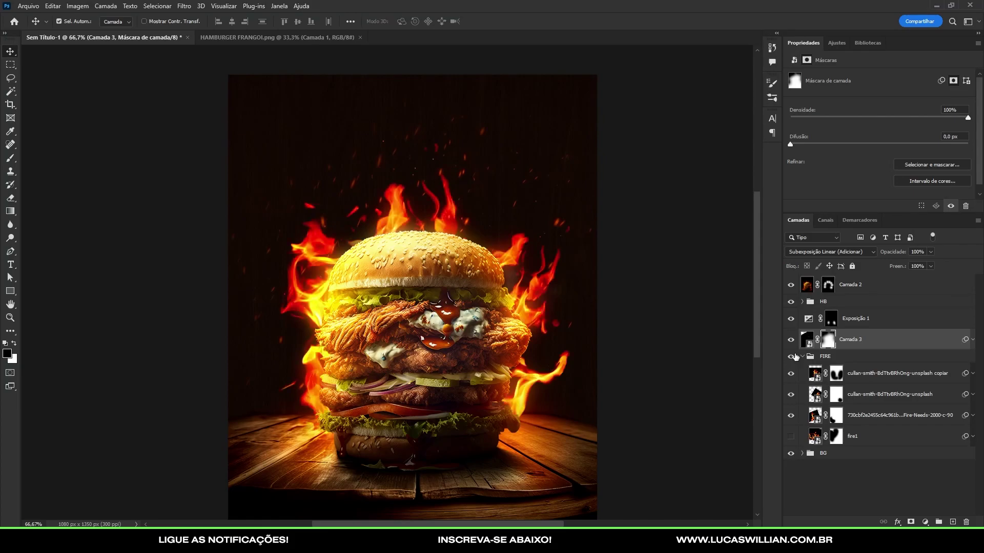
{"action": "left_click", "coordinate": [807, 344]}
{"action": "left_click", "coordinate": [791, 357]}
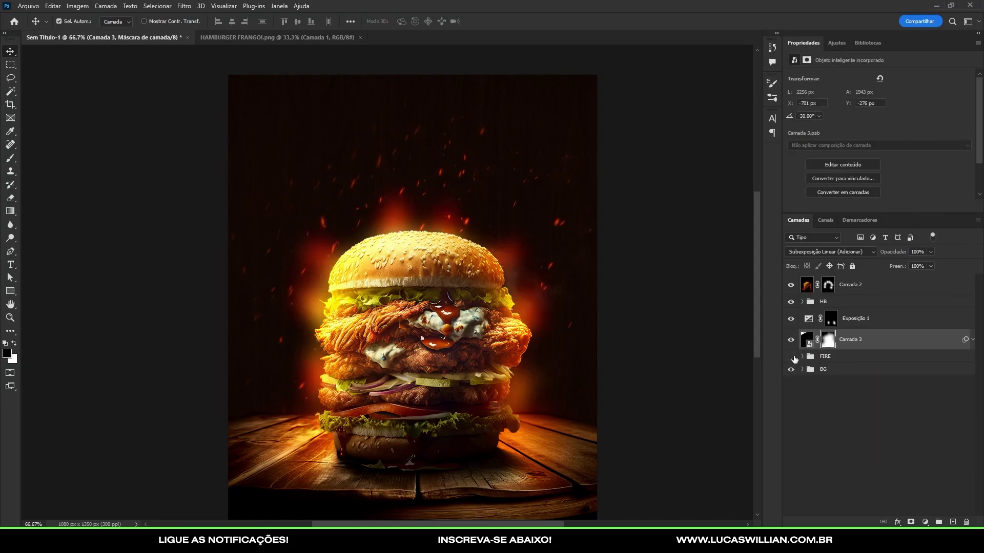
{"action": "left_click", "coordinate": [792, 286]}
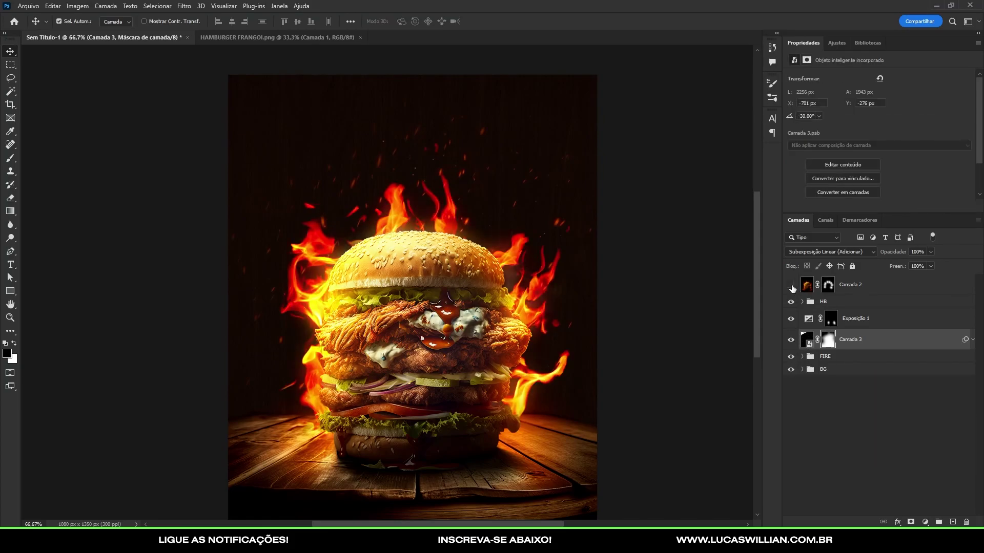
{"action": "left_click", "coordinate": [792, 286]}
{"action": "left_click", "coordinate": [791, 286]}
{"action": "left_click", "coordinate": [791, 285]}
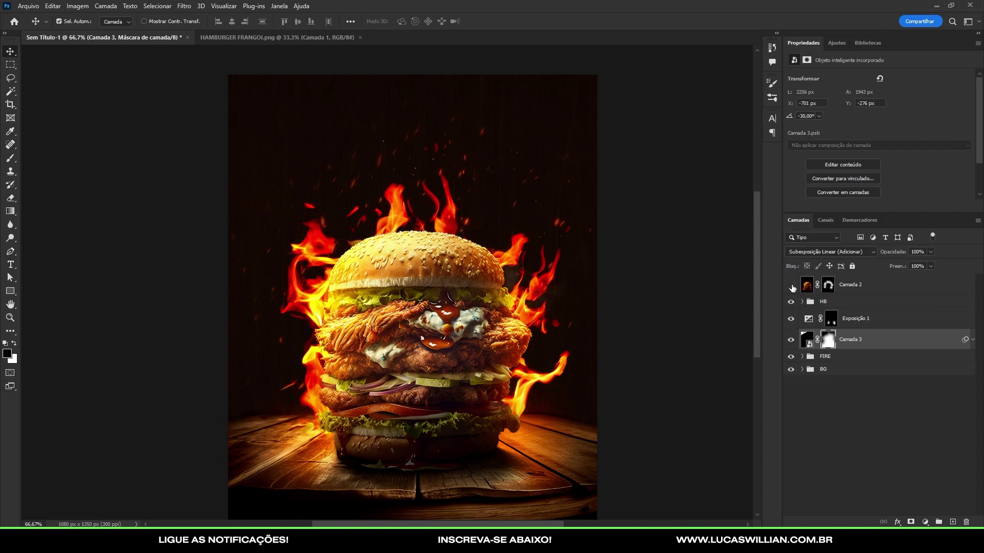
{"action": "left_click", "coordinate": [792, 286]}
{"action": "left_click", "coordinate": [791, 286]}
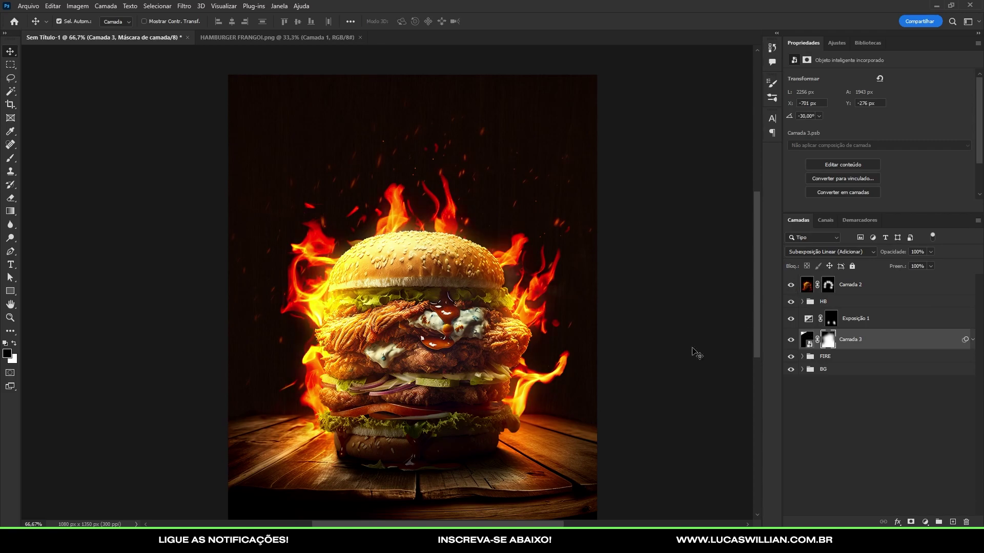
{"action": "key", "text": "ctrl+1"}
Add a Brilho/Contraste adjustment to HAMBURGER FRANGOI (brightness 6, contrast 37) and collapse HB.
{"action": "left_click", "coordinate": [479, 315]}
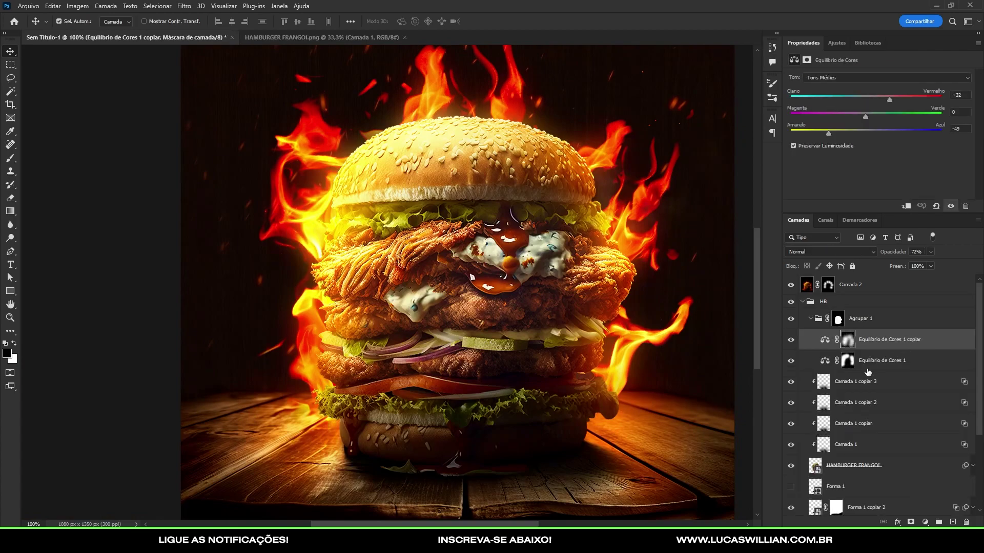
{"action": "left_click", "coordinate": [855, 468]}
{"action": "left_click", "coordinate": [835, 43]}
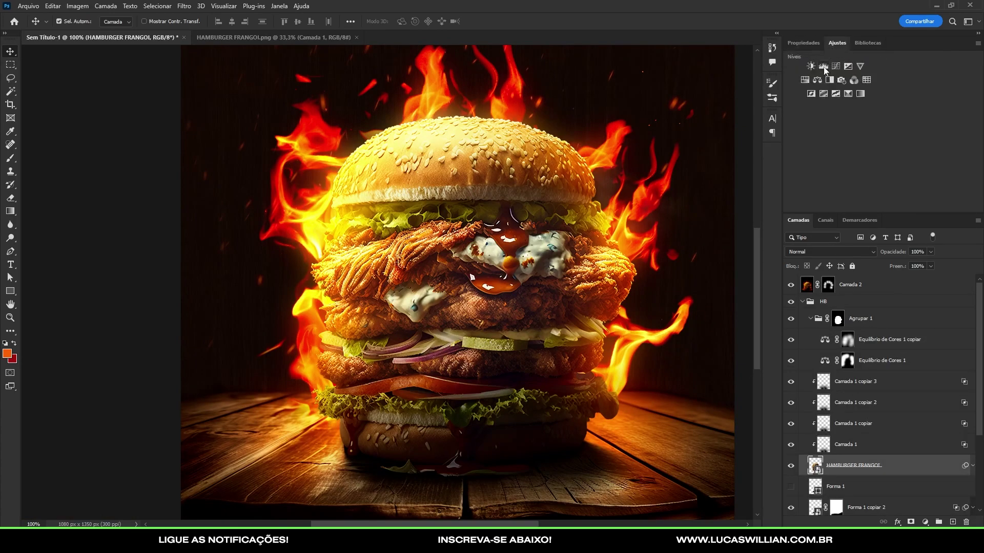
{"action": "left_click", "coordinate": [811, 66]}
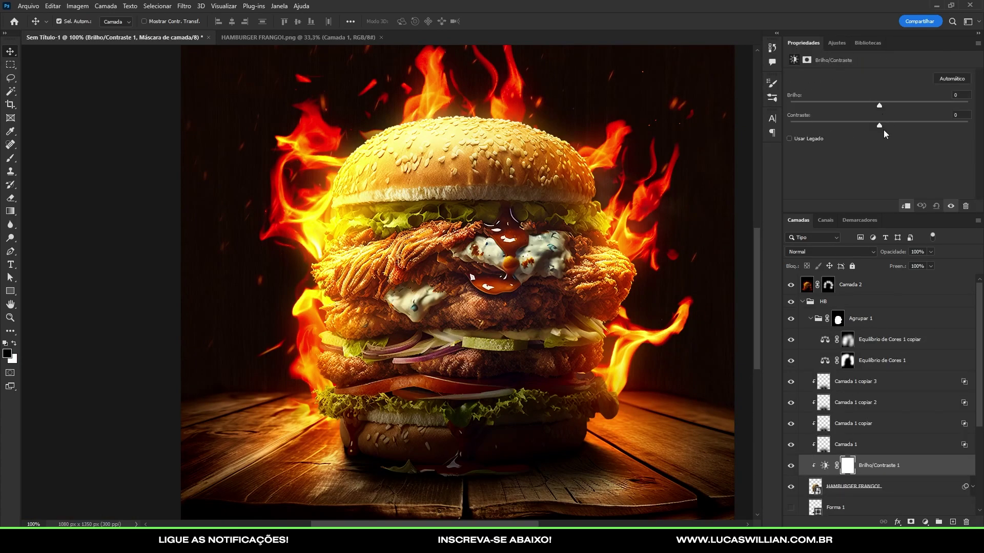
{"action": "left_click_drag", "start_coordinate": [905, 126], "coordinate": [888, 110]}
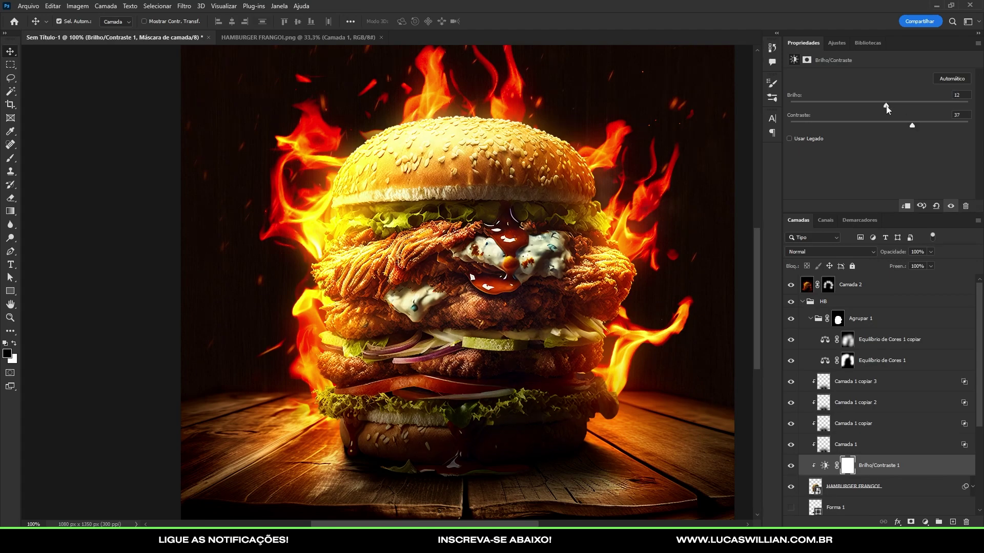
{"action": "scroll", "coordinate": [449, 276], "scroll_direction": "down", "scroll_amount": 3}
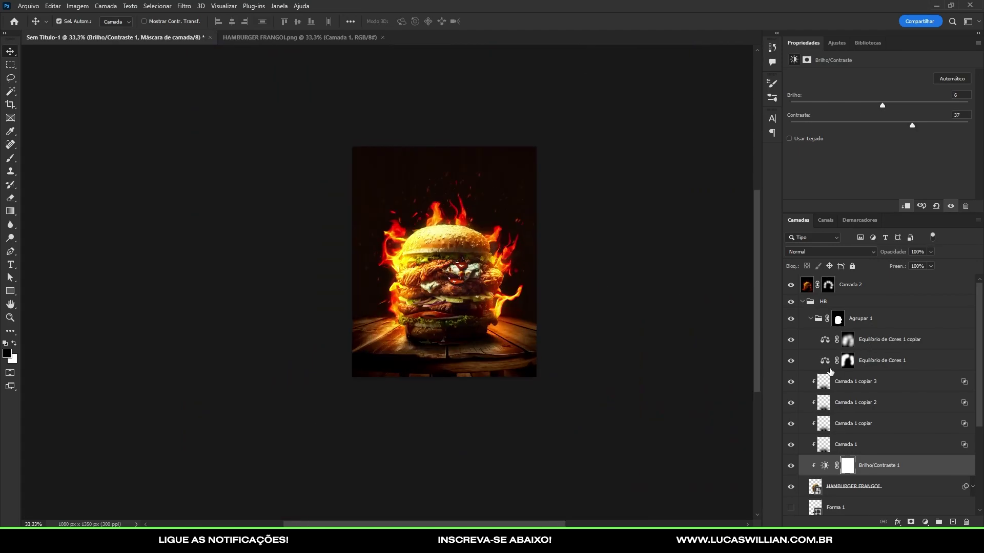
{"action": "left_click", "coordinate": [802, 302]}
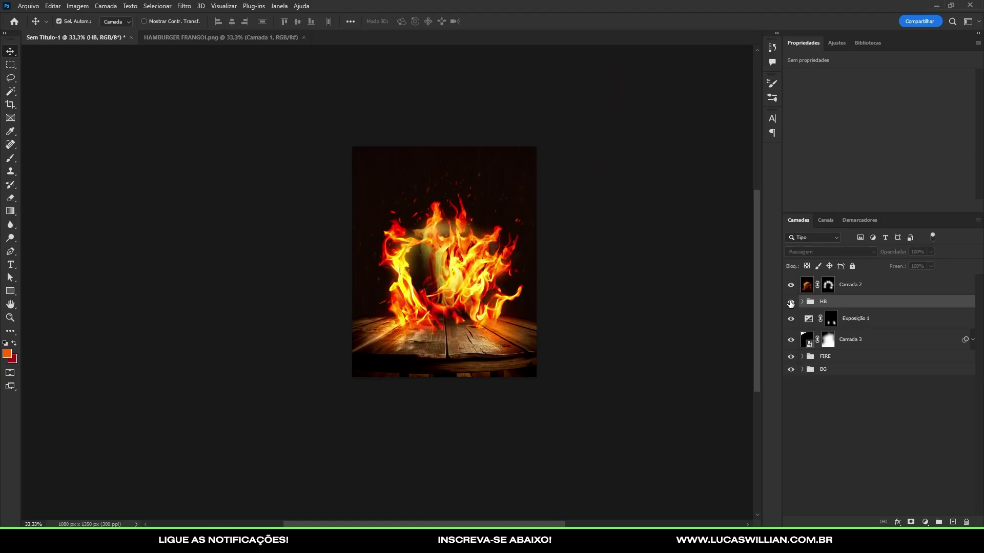
Select the Exposição 1 adjustment in the layers panel, briefly toggling its visibility.
{"action": "scroll", "coordinate": [407, 284], "scroll_direction": "down", "scroll_amount": 1}
{"action": "scroll", "coordinate": [406, 284], "scroll_direction": "up", "scroll_amount": 2}
{"action": "scroll", "coordinate": [407, 284], "scroll_direction": "down", "scroll_amount": 1}
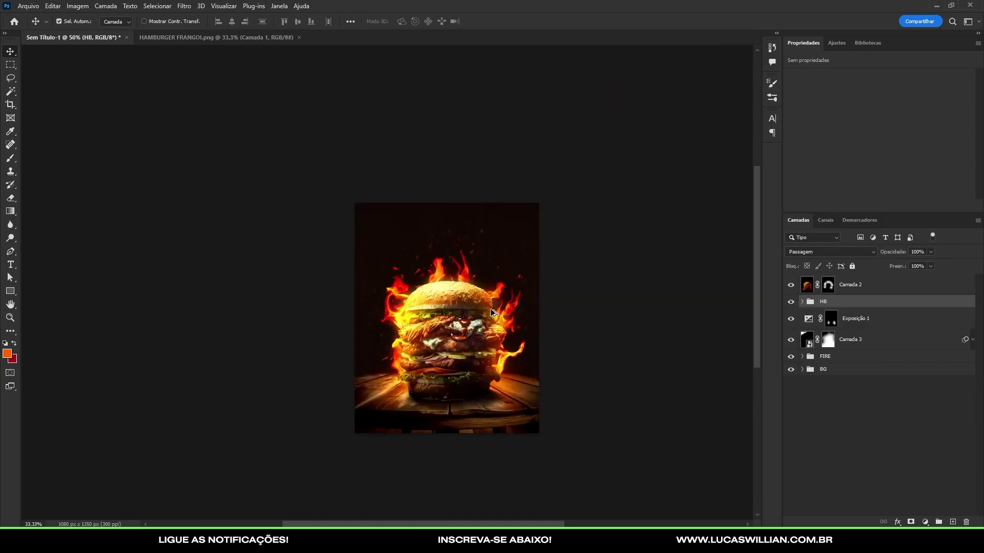
{"action": "scroll", "coordinate": [490, 308], "scroll_direction": "up", "scroll_amount": 1}
{"action": "scroll", "coordinate": [448, 275], "scroll_direction": "up", "scroll_amount": 1}
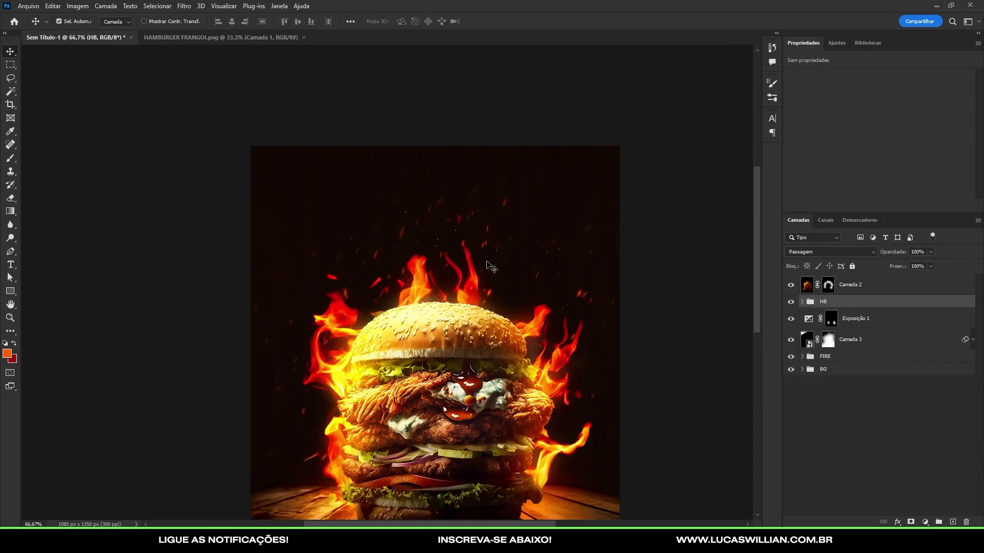
{"action": "scroll", "coordinate": [490, 266], "scroll_direction": "down", "scroll_amount": 1}
{"action": "scroll", "coordinate": [488, 215], "scroll_direction": "down", "scroll_amount": 2}
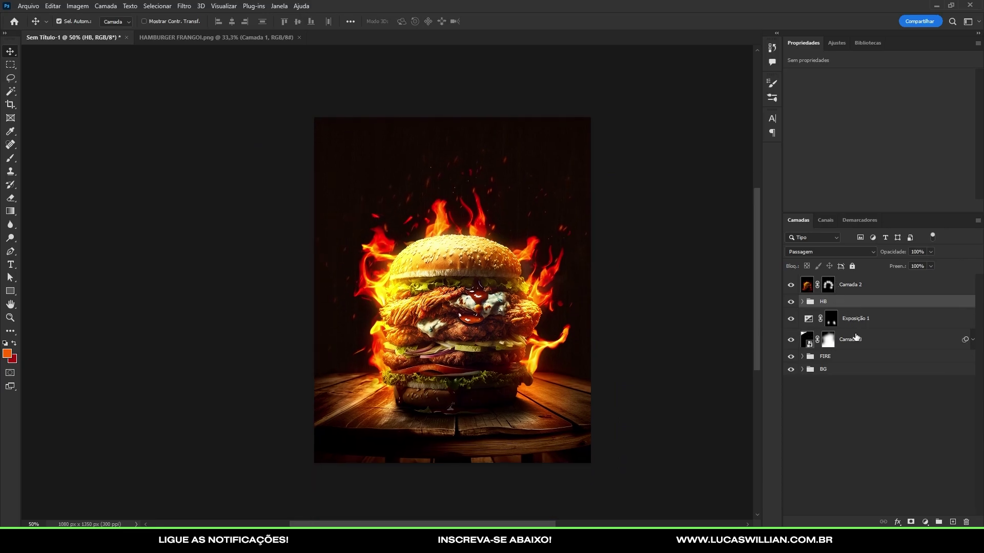
{"action": "left_click", "coordinate": [850, 286]}
{"action": "left_click", "coordinate": [791, 285]}
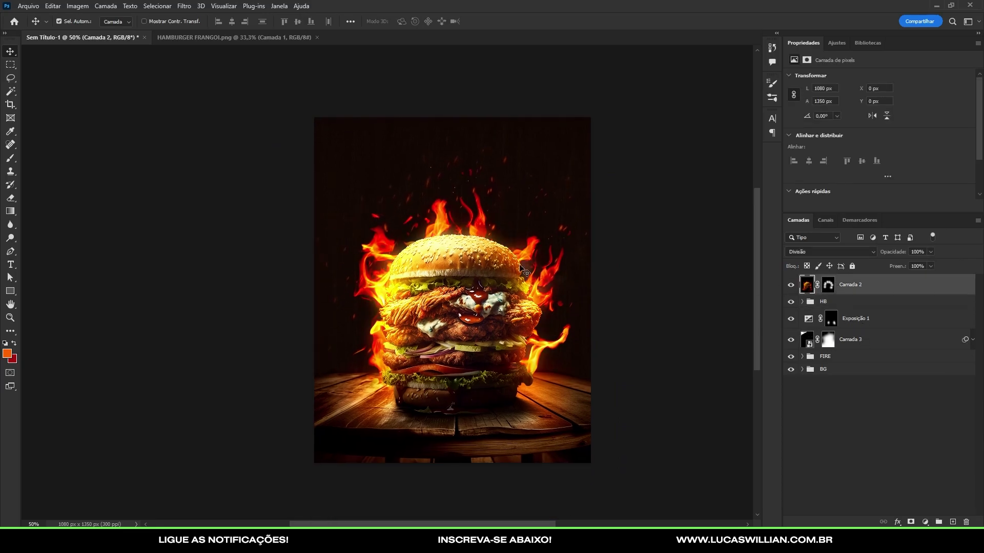
{"action": "scroll", "coordinate": [501, 217], "scroll_direction": "up", "scroll_amount": 1}
{"action": "left_click", "coordinate": [871, 319]}
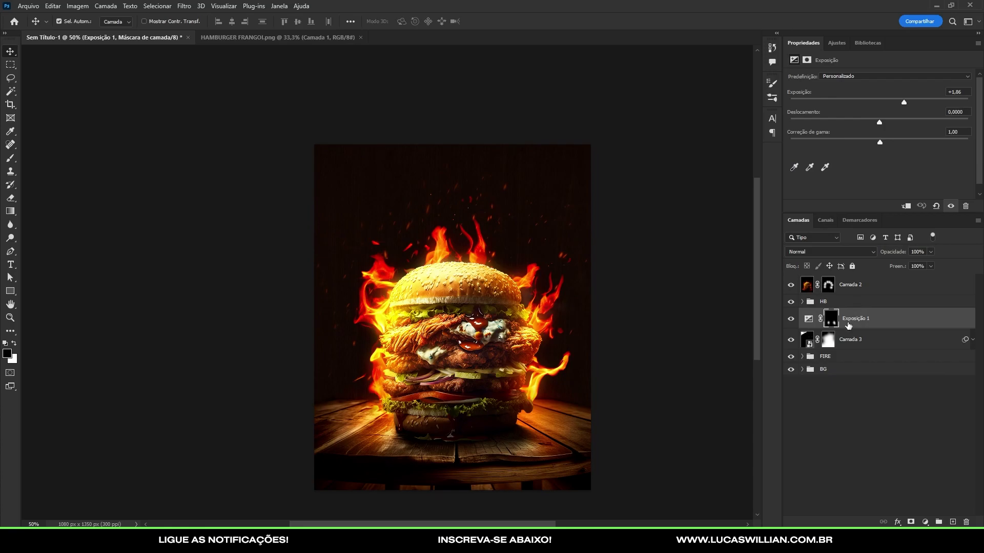
{"action": "left_click", "coordinate": [792, 319]}
Group Exposição 1 with Camada 3 as Agrupar 1, then select the HB group.
{"action": "left_click", "coordinate": [860, 343], "text": "shift"}
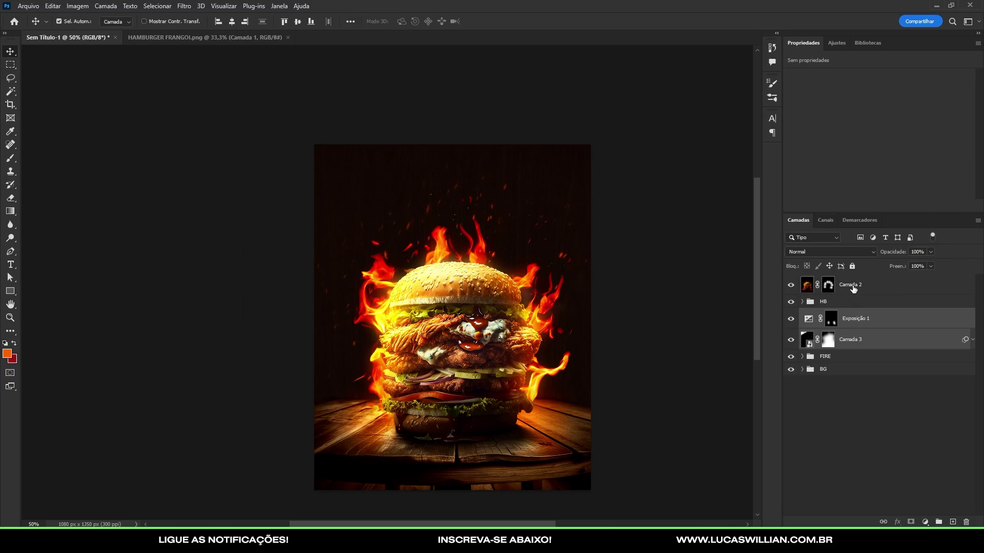
{"action": "key", "text": "ctrl+g"}
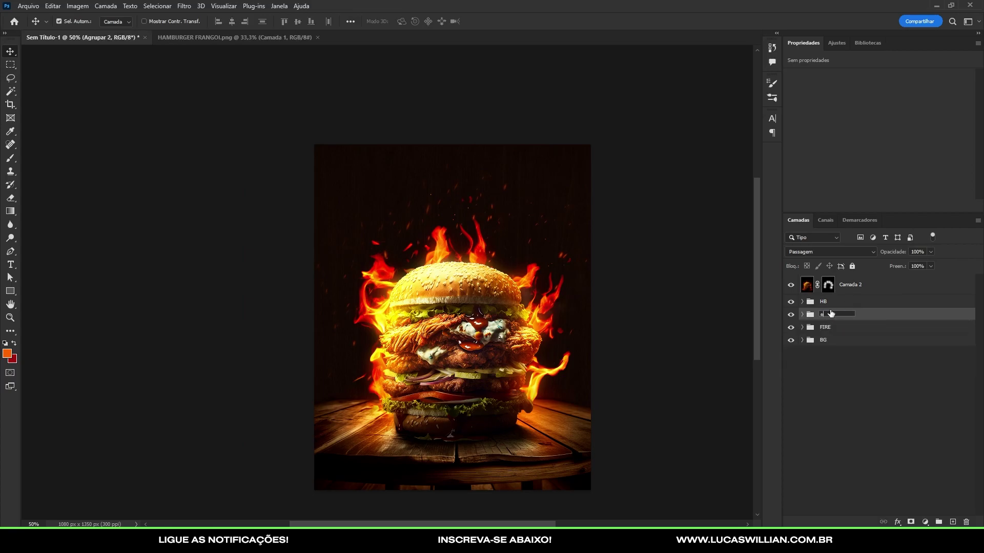
{"action": "left_click", "coordinate": [790, 285]}
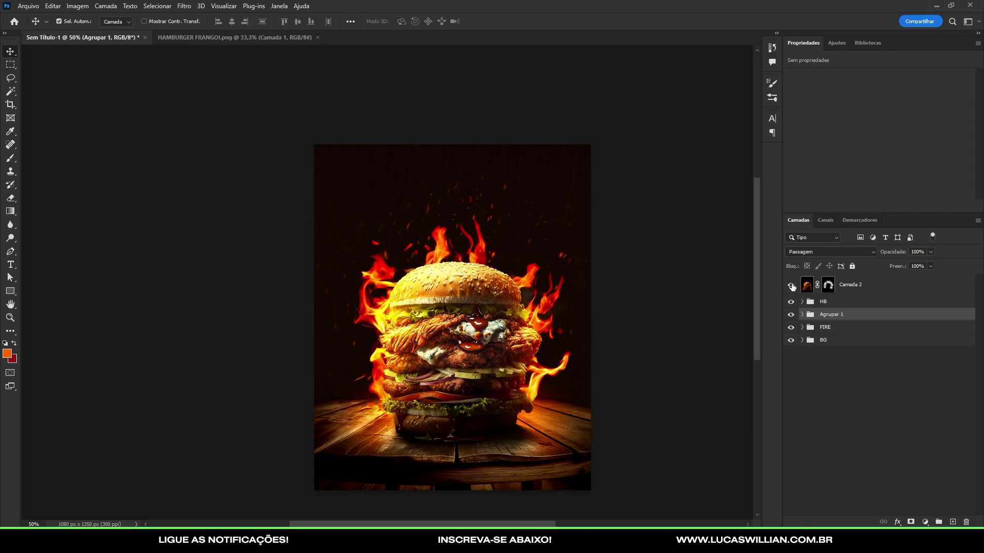
{"action": "left_click", "coordinate": [873, 303]}
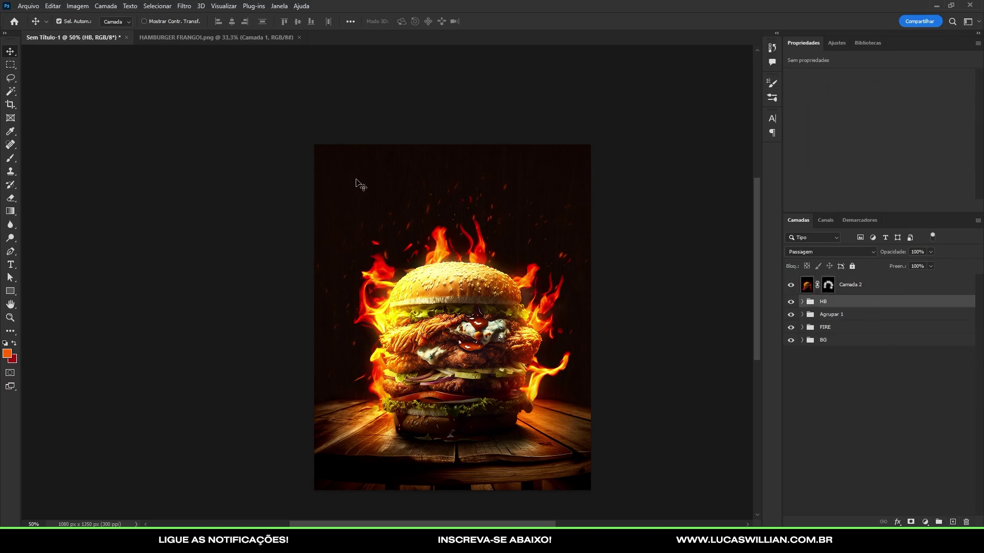
Draw a white triangular wedge shape from the canvas's top-left with the Pen tool.
{"action": "key", "text": "p"}
{"action": "left_click", "coordinate": [123, 21]}
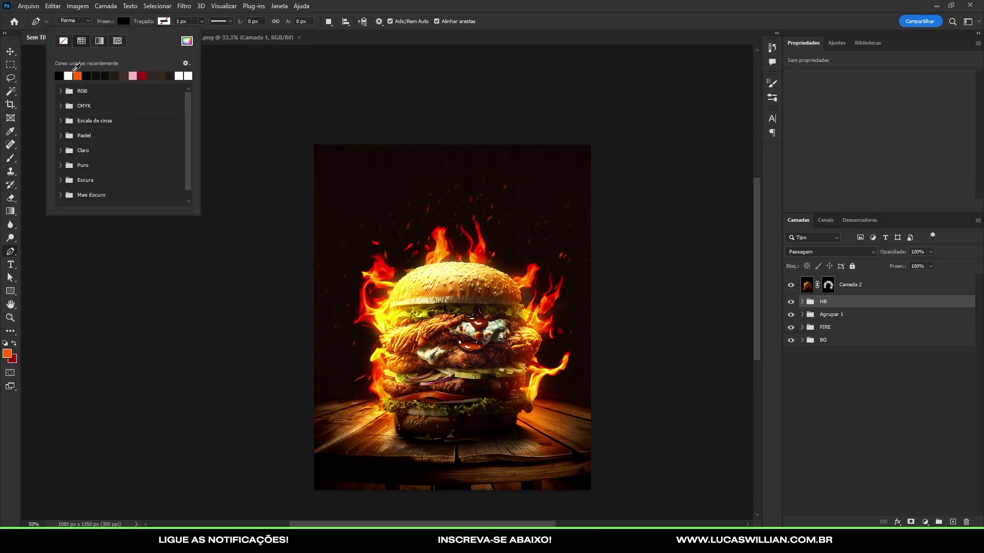
{"action": "left_click", "coordinate": [337, 119]}
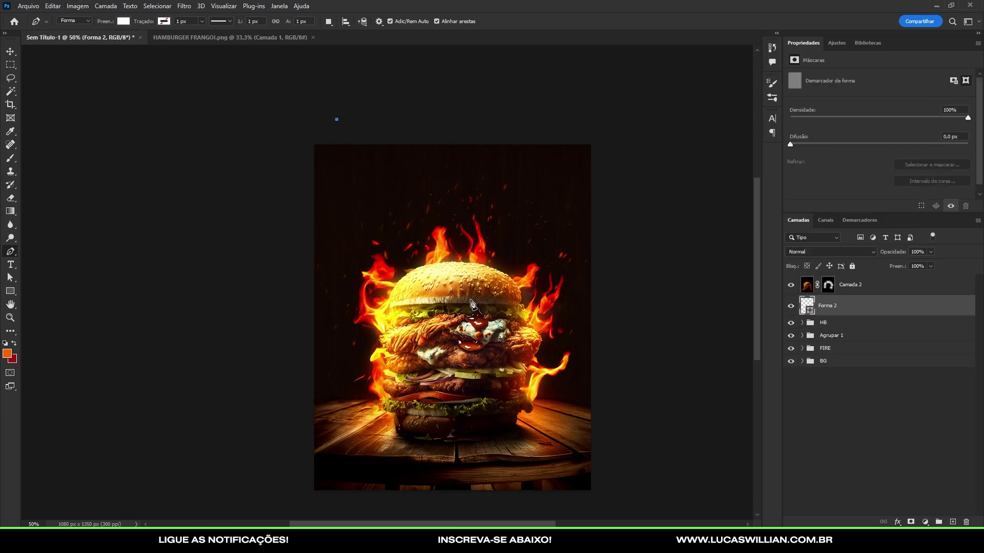
{"action": "left_click", "coordinate": [491, 295]}
{"action": "left_click", "coordinate": [327, 396]}
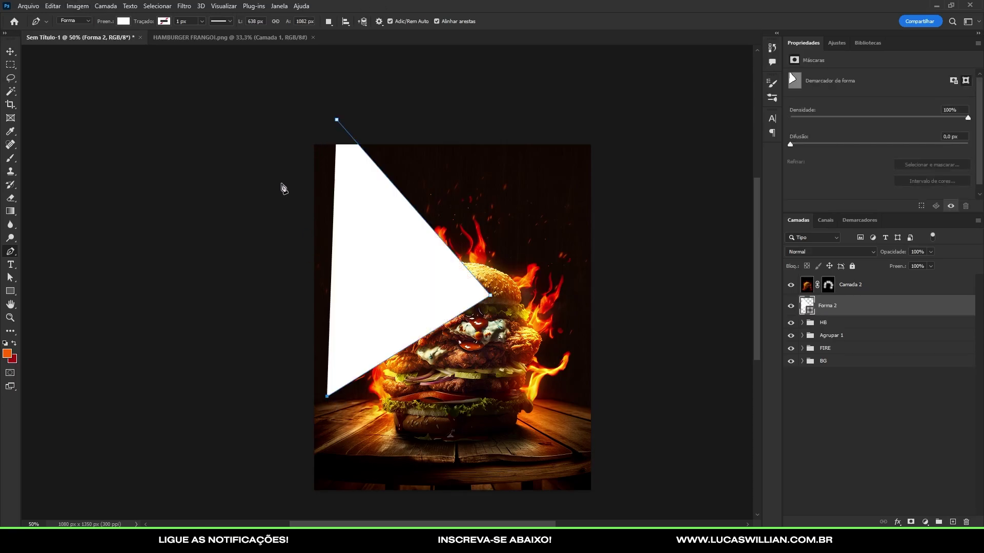
{"action": "left_click", "coordinate": [254, 133]}
{"action": "left_click", "coordinate": [336, 120]}
Set the wedge's blend mode to Sobrepor (Overlay).
{"action": "key", "text": "v"}
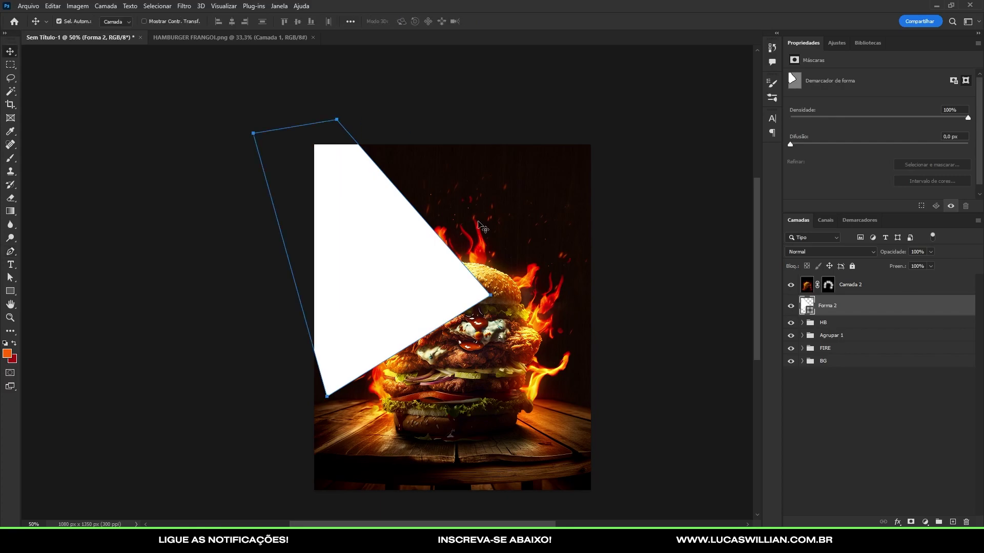
{"action": "left_click", "coordinate": [812, 253]}
{"action": "left_click", "coordinate": [798, 376]}
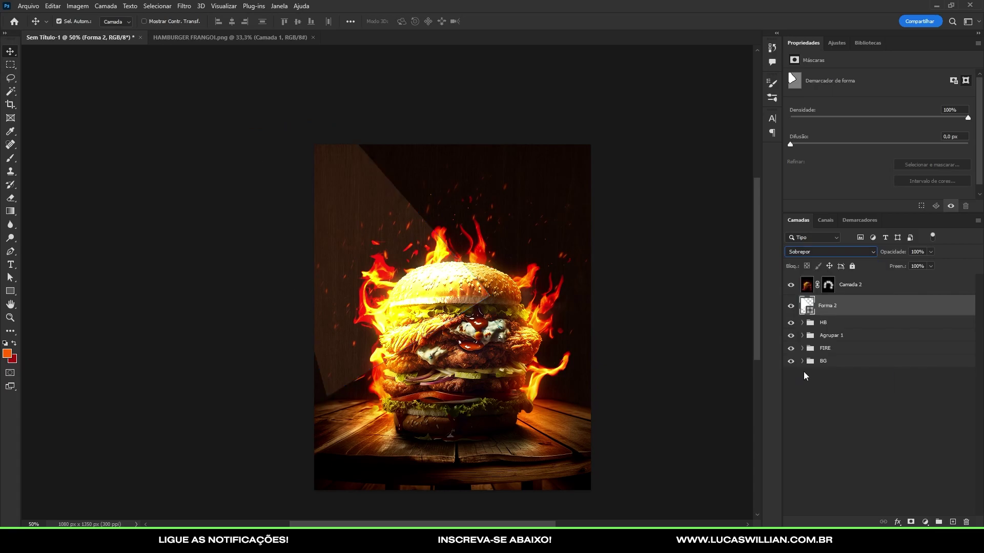
{"action": "left_click", "coordinate": [184, 5]}
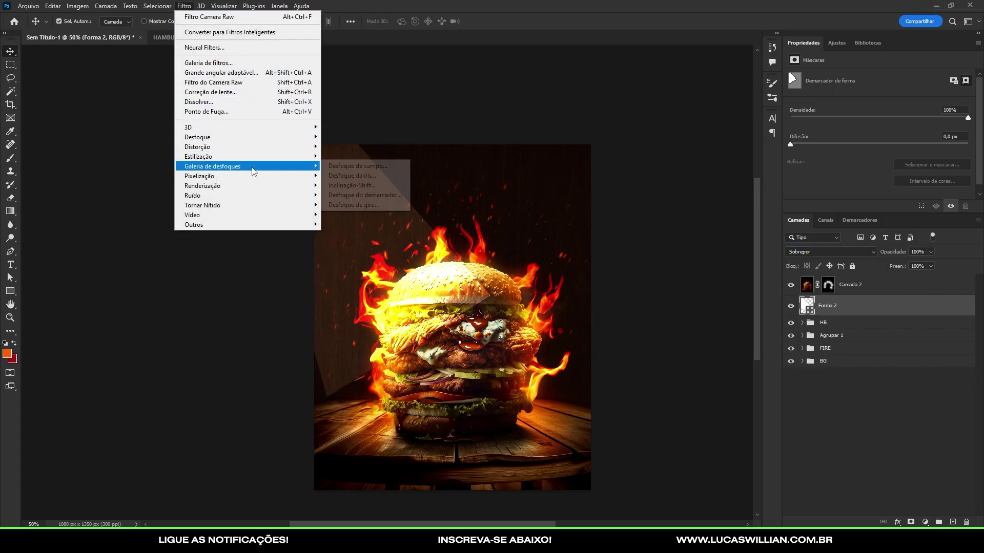
{"action": "mouse_move", "coordinate": [246, 166]}
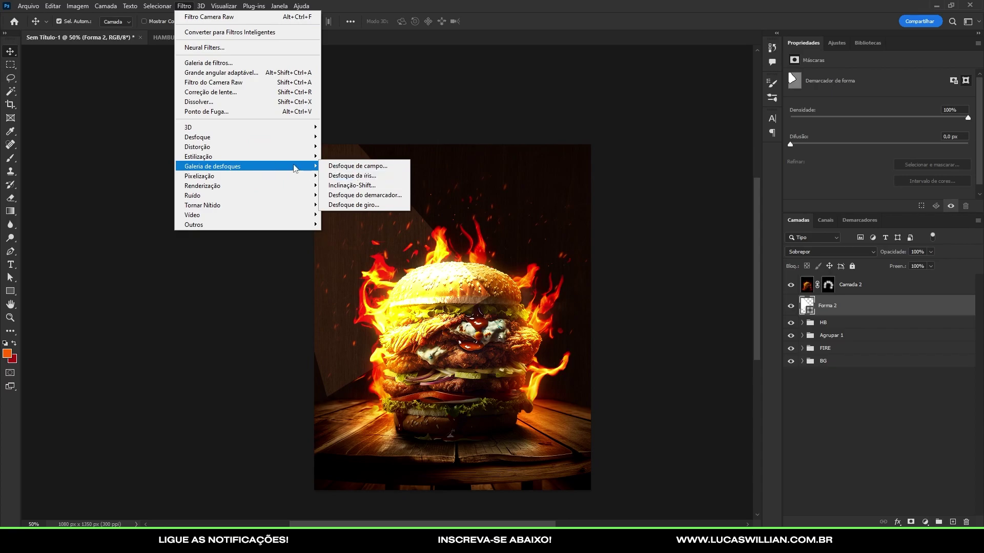
Apply a Tilt-Shift smart-filter blur to Forma 2, angled about 30.6° at 94 px.
{"action": "left_click", "coordinate": [352, 185]}
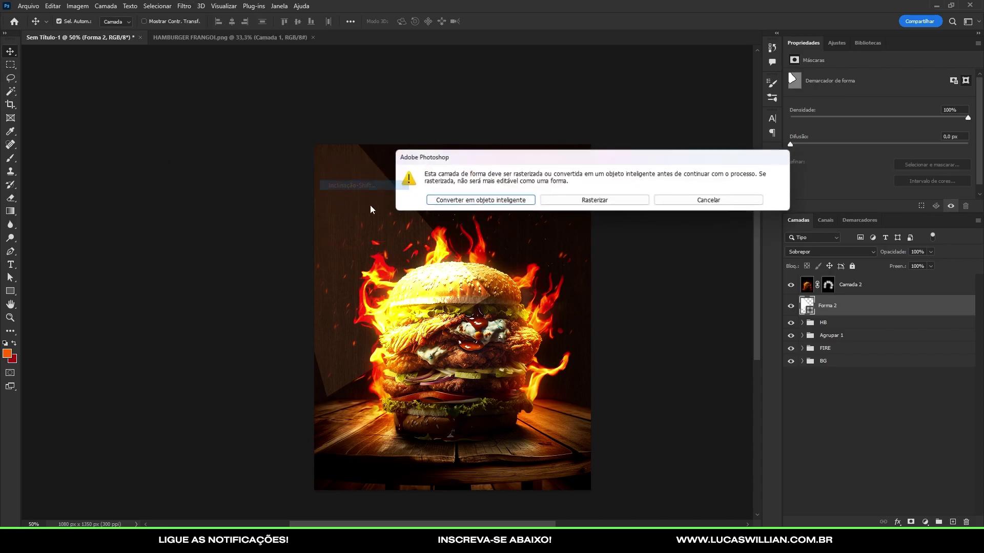
{"action": "left_click", "coordinate": [672, 200]}
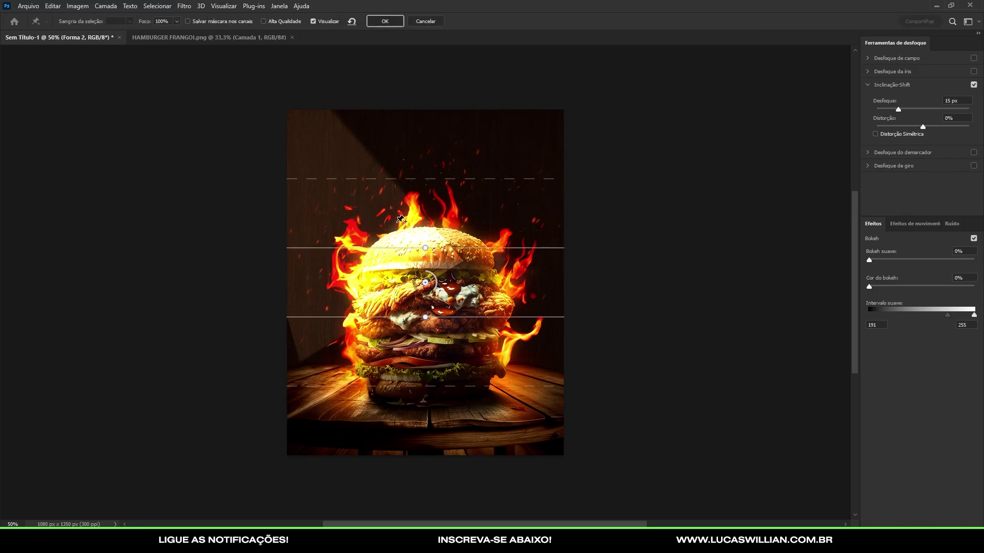
{"action": "left_click_drag", "start_coordinate": [425, 282], "coordinate": [292, 144]}
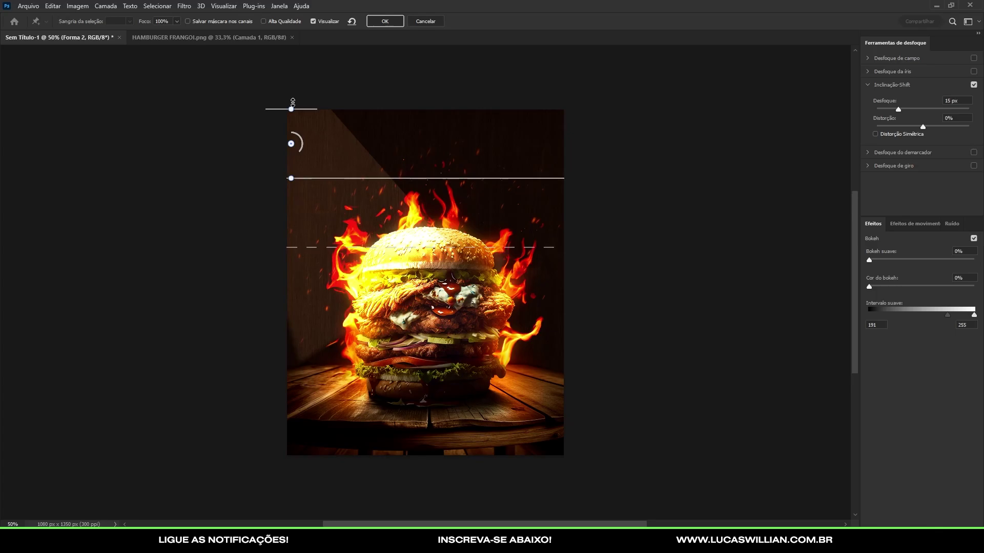
{"action": "left_click_drag", "start_coordinate": [293, 102], "coordinate": [266, 100]}
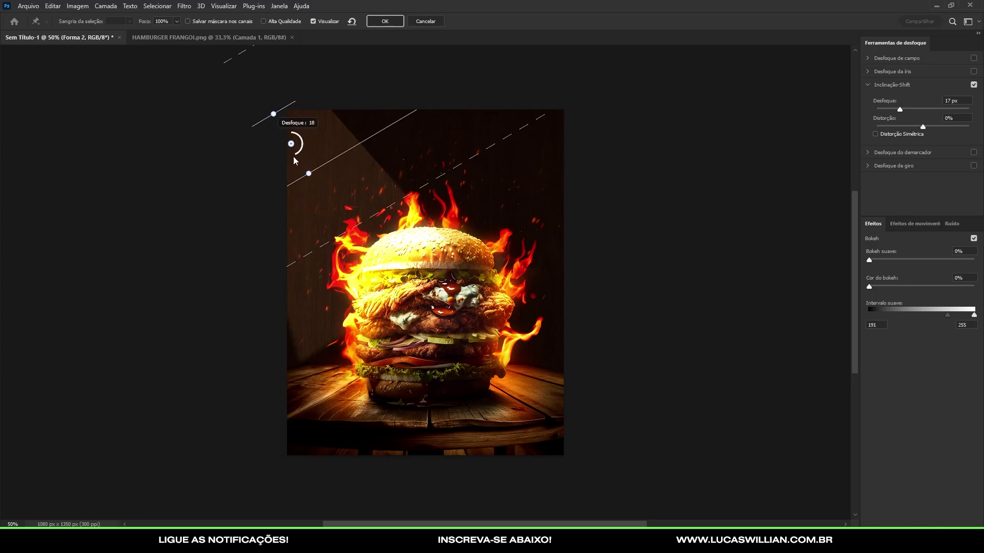
{"action": "left_click_drag", "start_coordinate": [300, 152], "coordinate": [259, 102]}
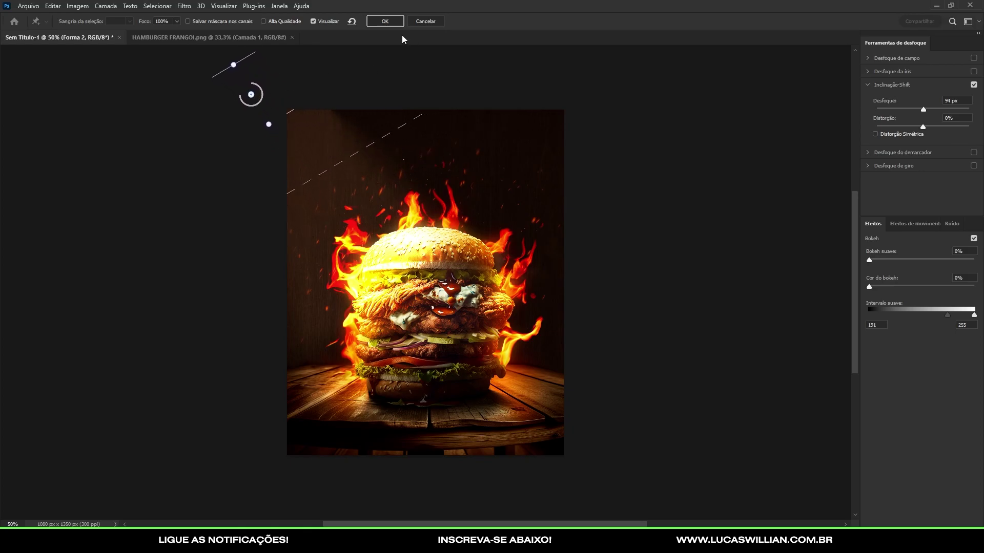
{"action": "left_click", "coordinate": [384, 21]}
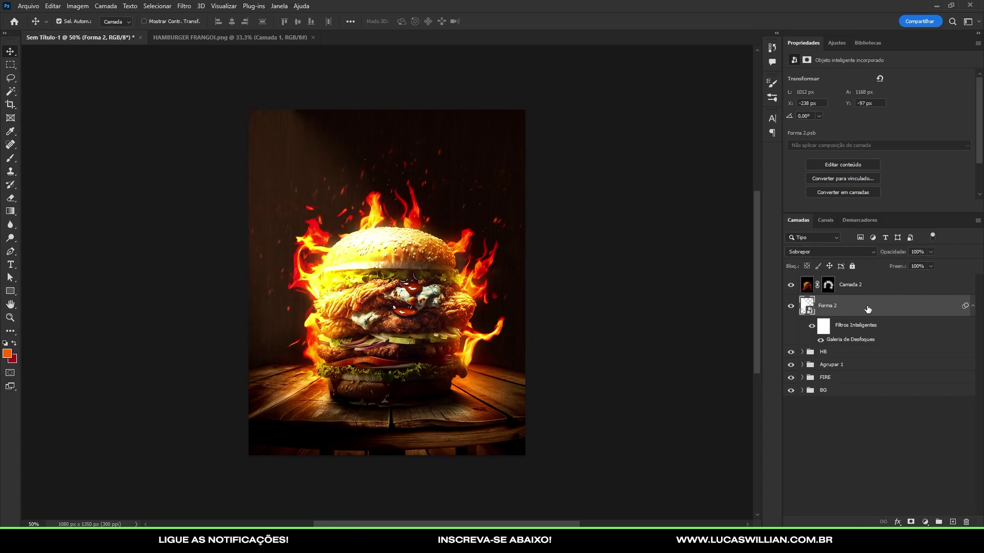
Mask Forma 2 with a soft black spot over the burger's centre and nudge the beam right.
{"action": "left_click", "coordinate": [911, 521]}
{"action": "key", "text": "b"}
{"action": "key", "text": "d"}
{"action": "key", "text": "x"}
{"action": "left_click", "coordinate": [375, 277]}
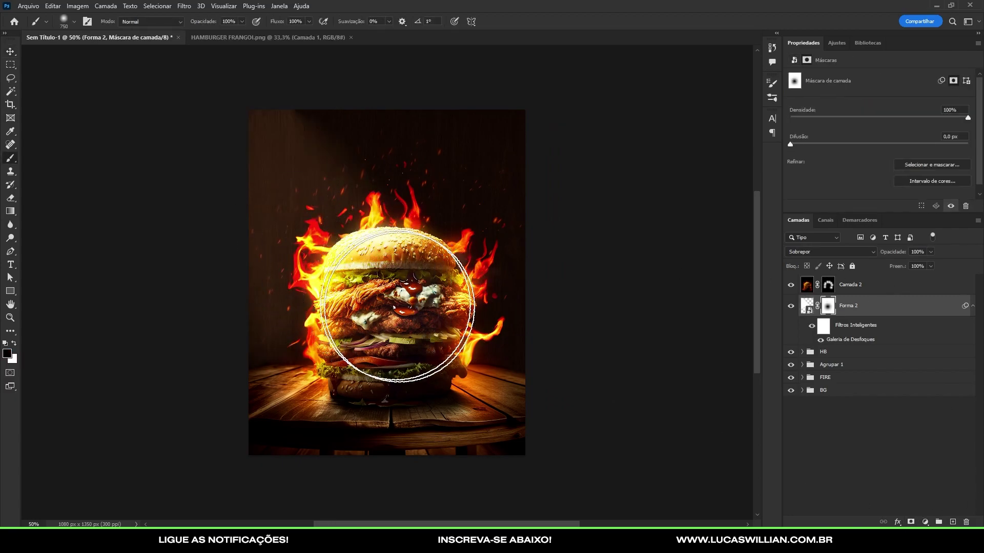
{"action": "key", "text": "v"}
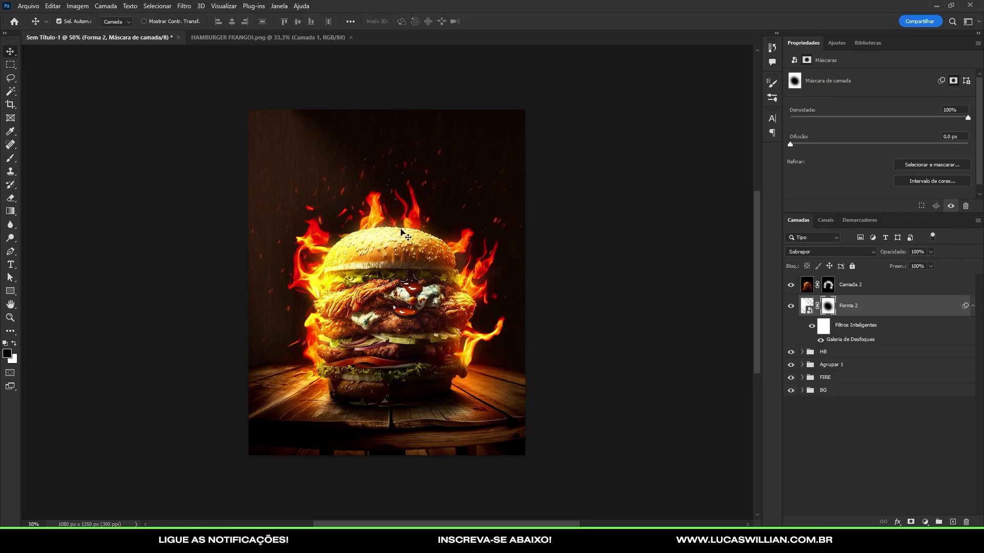
{"action": "left_click_drag", "start_coordinate": [319, 163], "coordinate": [336, 163]}
{"action": "scroll", "coordinate": [442, 332], "scroll_direction": "left", "scroll_amount": 5}
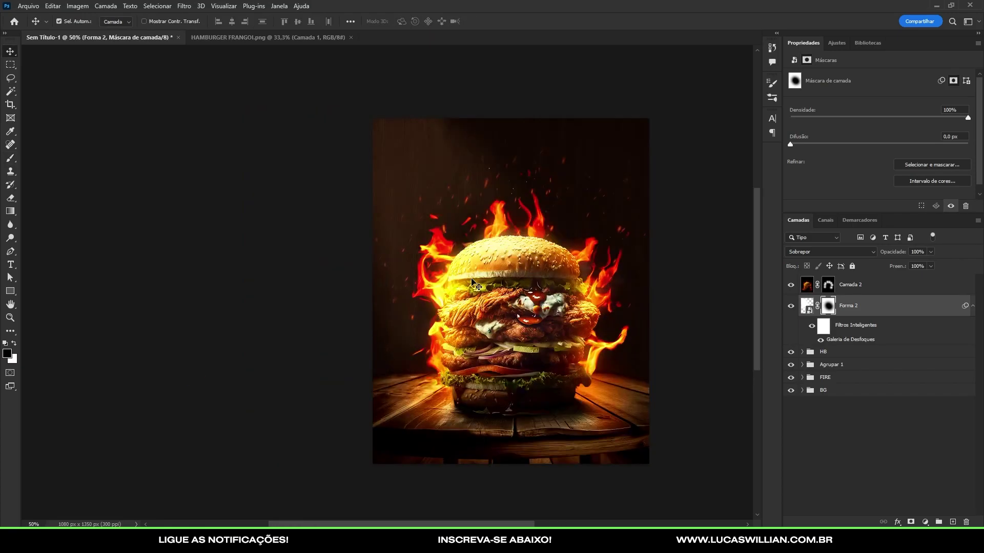
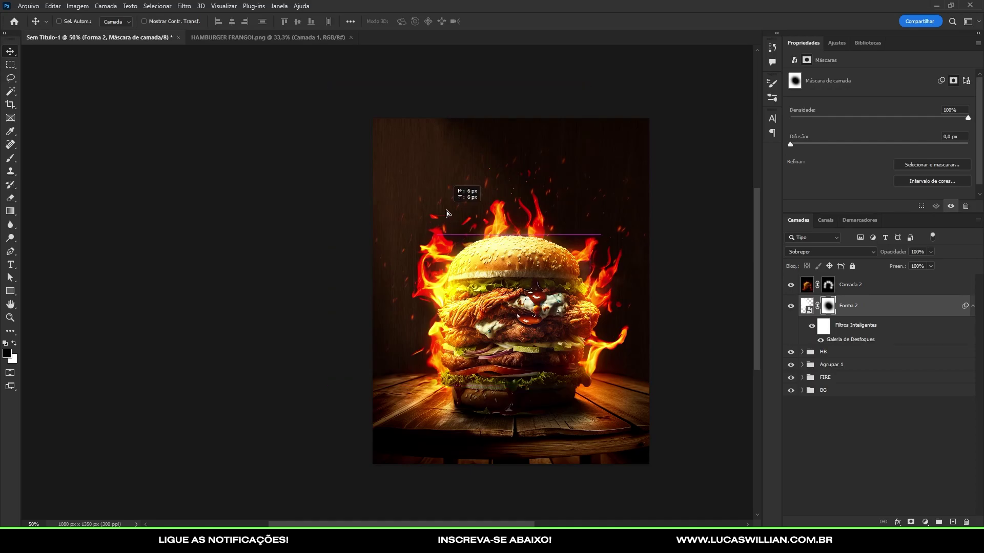
Try a Sobrepor copy of Forma 2, delete it, and keep Forma 2 in Sobrepor.
{"action": "key", "text": "ctrl+j"}
{"action": "left_click", "coordinate": [830, 251]}
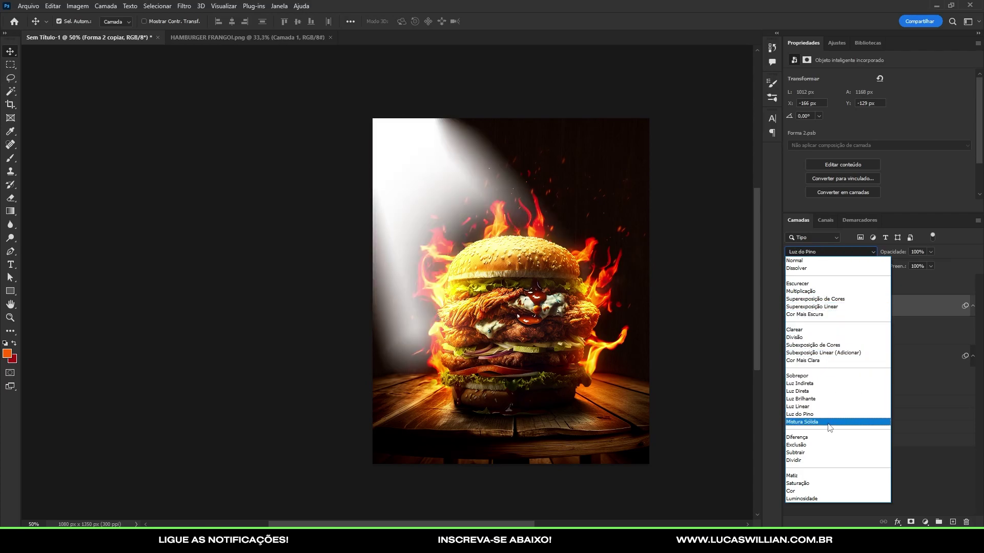
{"action": "left_click", "coordinate": [797, 376]}
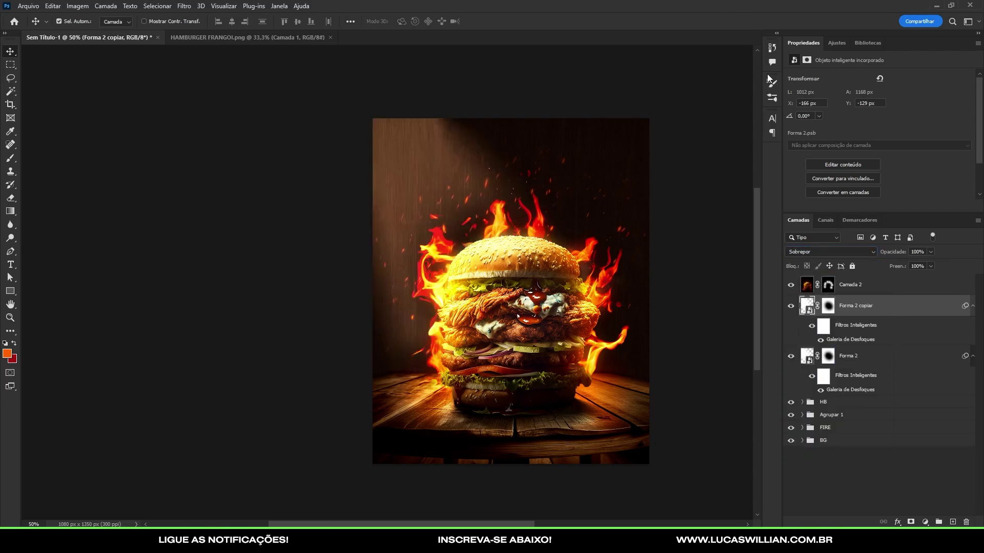
{"action": "key", "text": "Delete"}
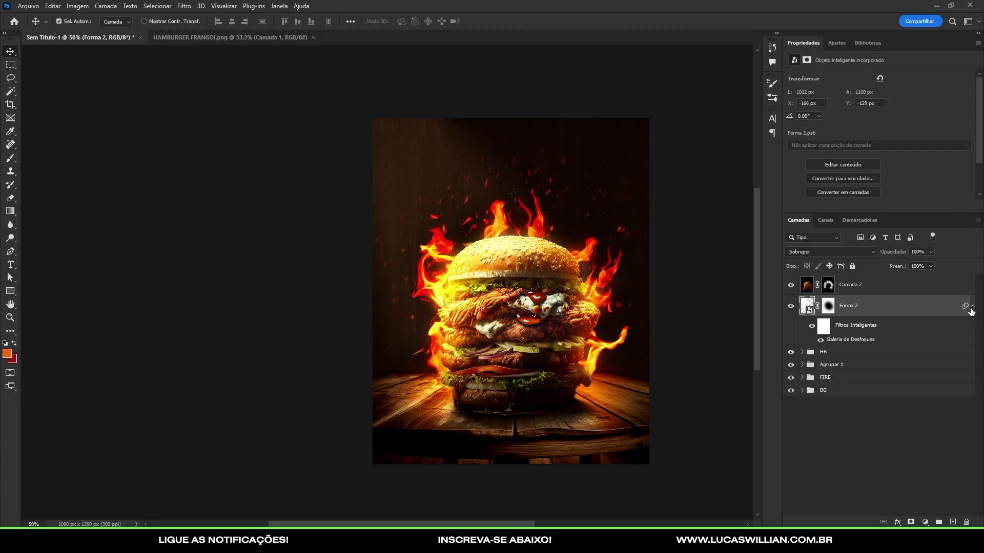
{"action": "left_click", "coordinate": [797, 252]}
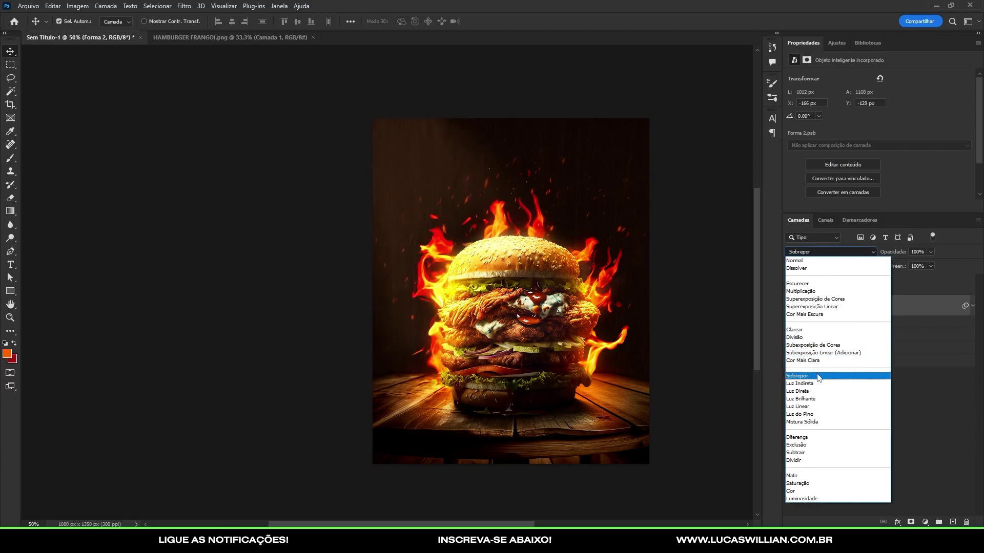
{"action": "left_click", "coordinate": [815, 376]}
Brighten Forma 2 with Levels by lowering the white input to 237.
{"action": "key", "text": "ctrl+l"}
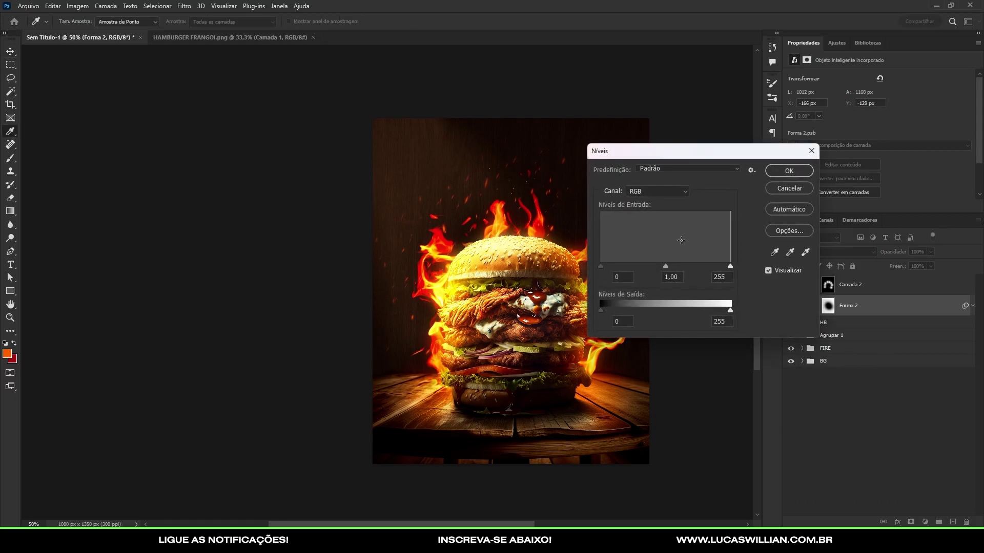
{"action": "left_click_drag", "start_coordinate": [724, 269], "coordinate": [715, 268]}
{"action": "left_click", "coordinate": [791, 186]}
Split Forma 2's Blend If sliders (This Layer 0/106, Underlying 0/13–186/255) and confirm.
{"action": "double_click", "coordinate": [892, 307]}
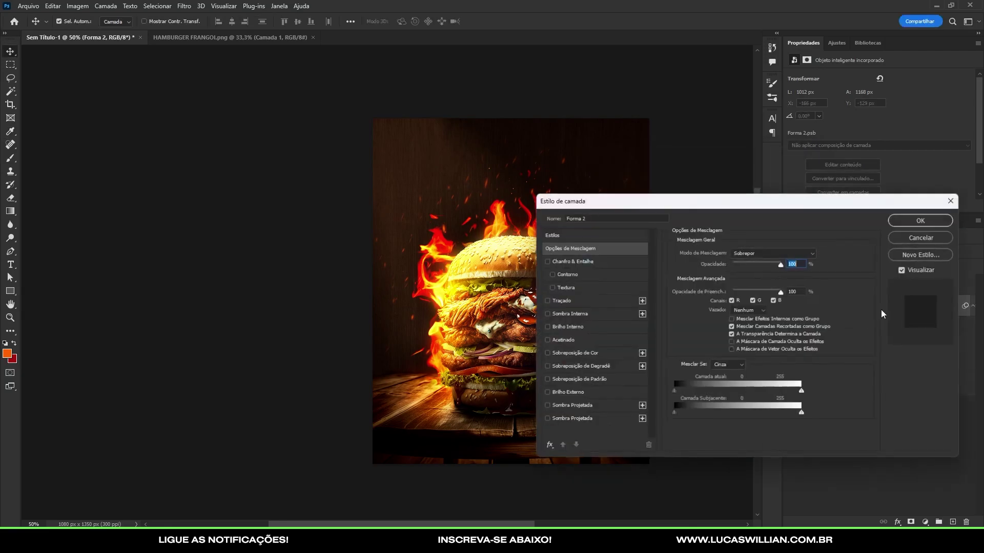
{"action": "mouse_move", "coordinate": [802, 393]}
{"action": "left_mouse_down"}
{"action": "mouse_move", "coordinate": [789, 391]}
{"action": "mouse_move", "coordinate": [803, 392]}
{"action": "left_mouse_up"}
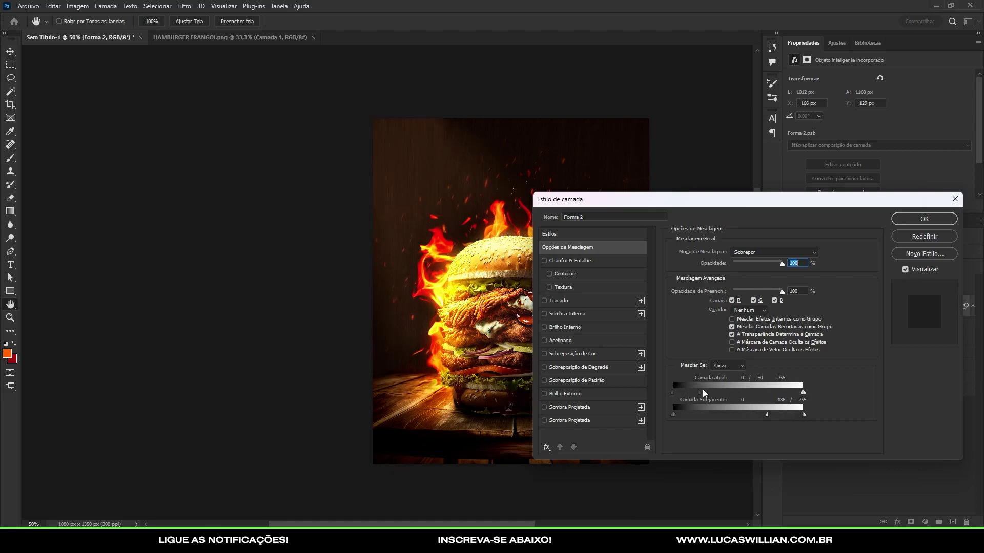
{"action": "mouse_move", "coordinate": [680, 417]}
{"action": "left_mouse_down"}
{"action": "mouse_move", "coordinate": [736, 413]}
{"action": "mouse_move", "coordinate": [670, 418]}
{"action": "mouse_move", "coordinate": [693, 419]}
{"action": "left_mouse_up"}
{"action": "left_click", "coordinate": [916, 218]}
Expand the BG group and select the Equilíbrio de Cores 2 layer.
{"action": "scroll", "coordinate": [483, 292], "scroll_direction": "down", "scroll_amount": 3}
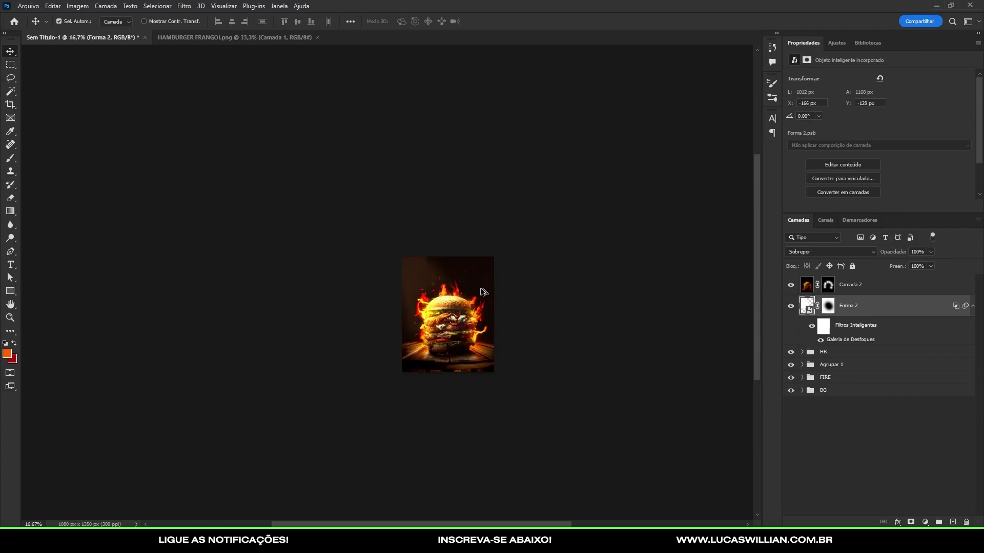
{"action": "scroll", "coordinate": [483, 292], "scroll_direction": "up", "scroll_amount": 2}
{"action": "scroll", "coordinate": [371, 270], "scroll_direction": "up", "scroll_amount": 1}
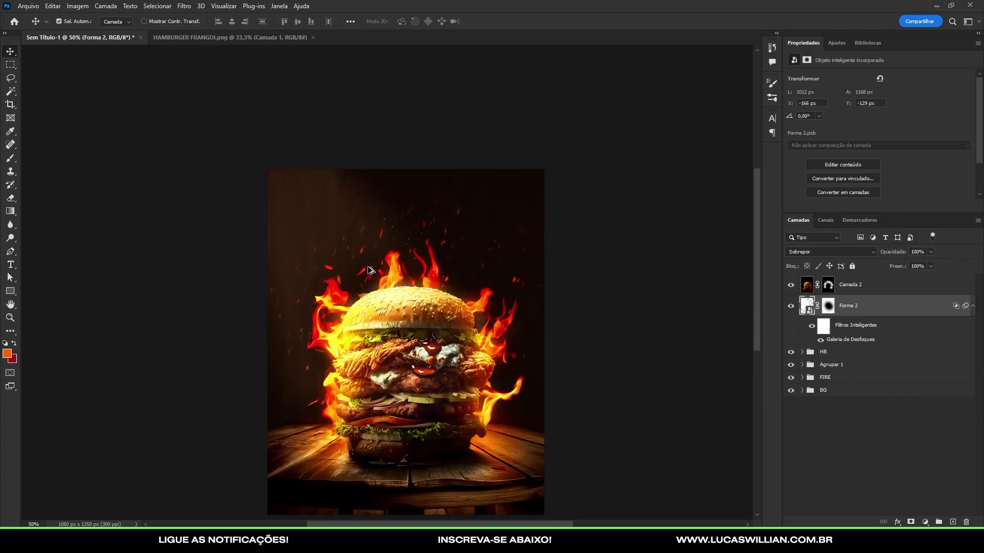
{"action": "scroll", "coordinate": [371, 270], "scroll_direction": "up", "scroll_amount": 1}
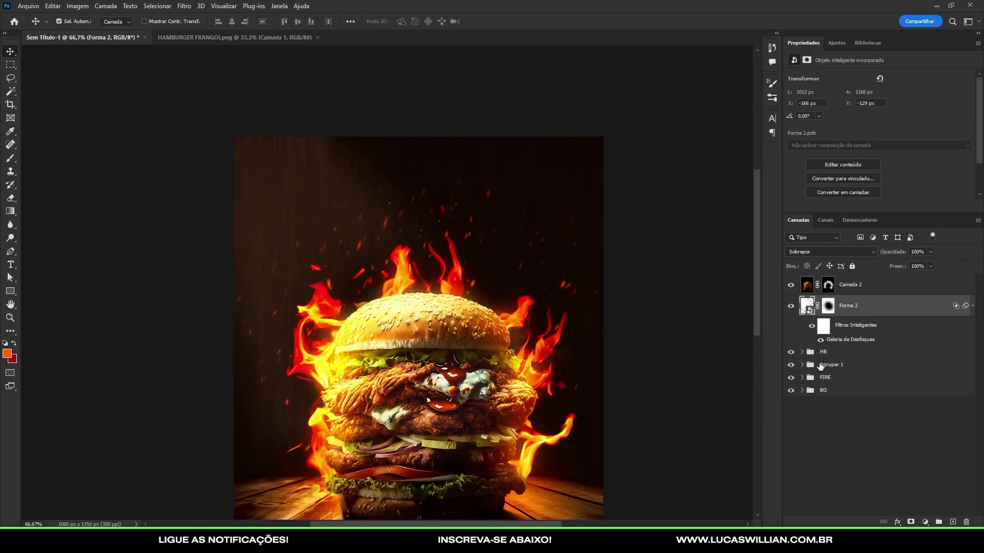
{"action": "left_click", "coordinate": [803, 391]}
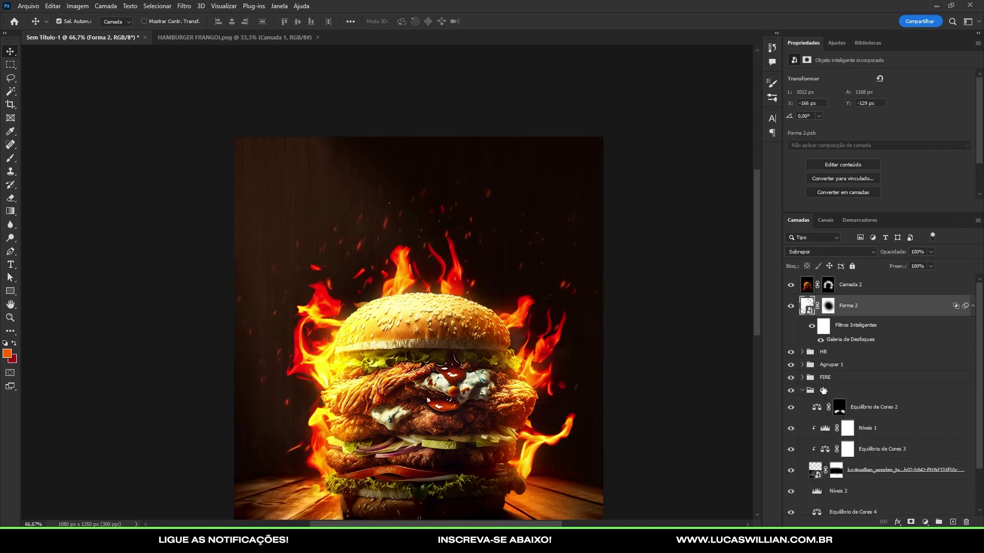
{"action": "left_click", "coordinate": [873, 407]}
Add a Níveis 3 Levels layer into BG with midtone 1,30 and deeper blacks.
{"action": "left_click", "coordinate": [836, 43]}
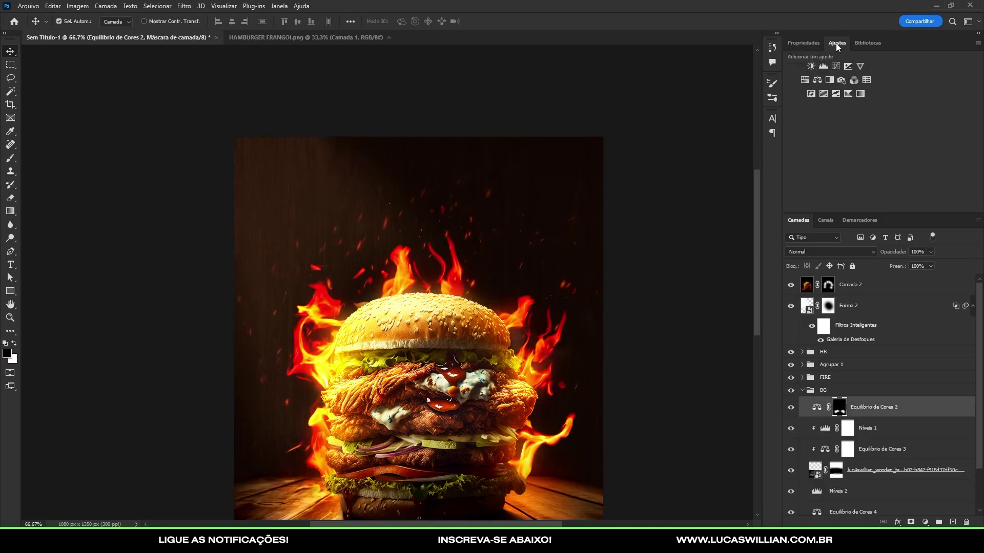
{"action": "left_click", "coordinate": [823, 67]}
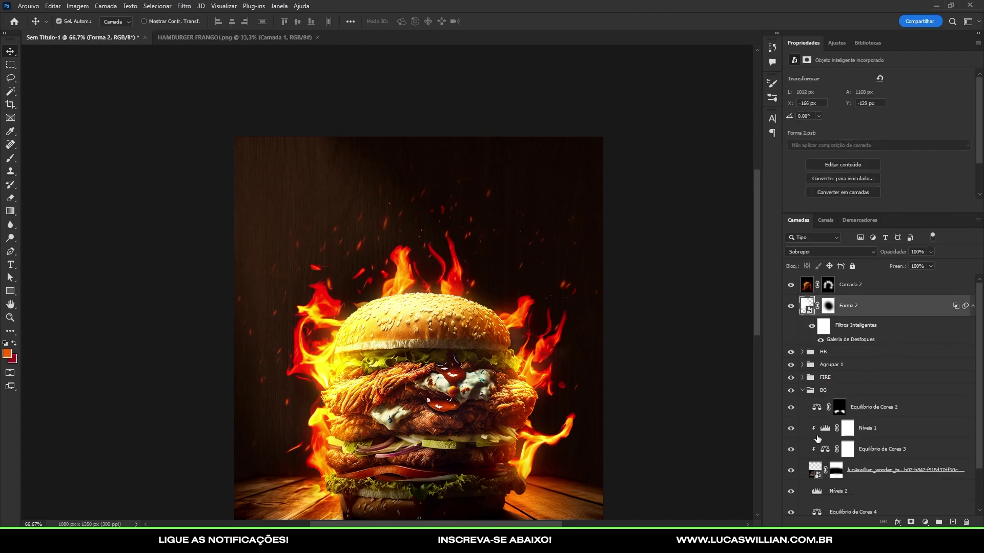
{"action": "left_click", "coordinate": [836, 42]}
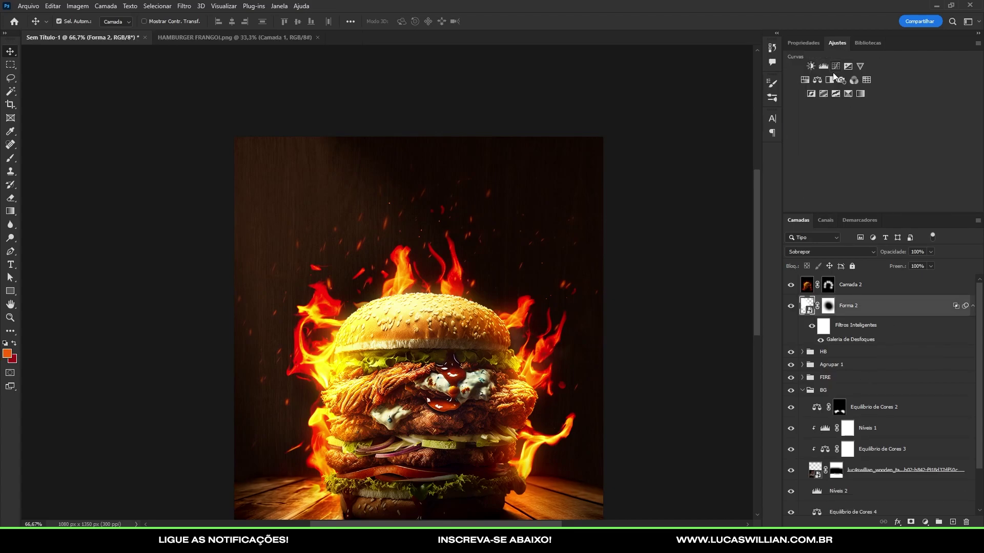
{"action": "left_click", "coordinate": [823, 67]}
{"action": "left_click_drag", "start_coordinate": [873, 152], "coordinate": [874, 151]}
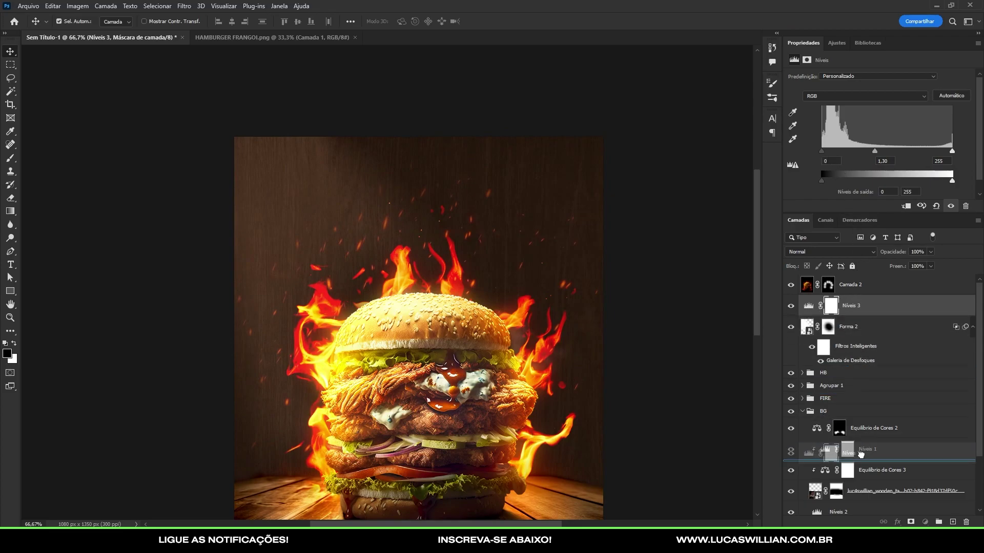
{"action": "left_click_drag", "start_coordinate": [855, 297], "coordinate": [855, 419]}
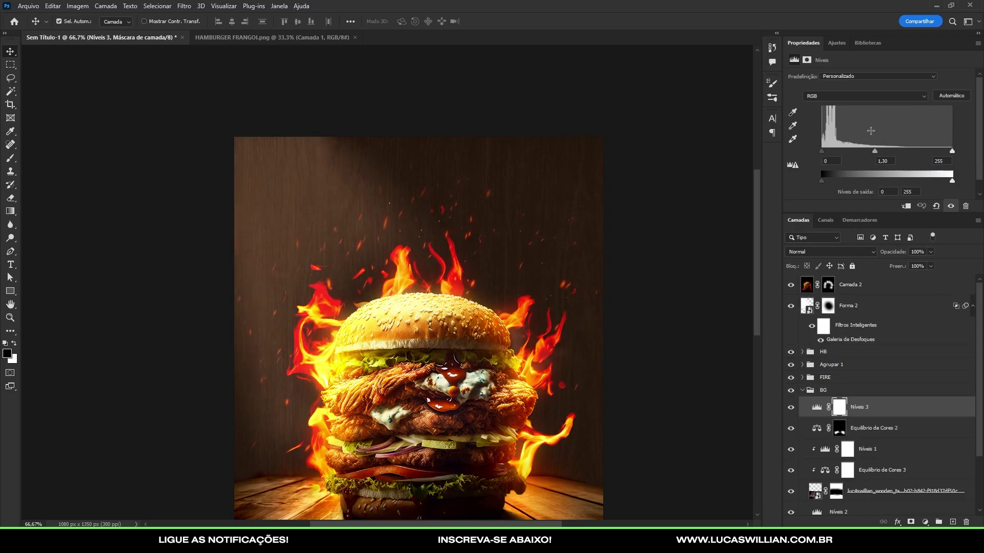
{"action": "left_click_drag", "start_coordinate": [822, 152], "coordinate": [829, 155]}
Delete the trial Níveis 3 layer and select Níveis 2.
{"action": "scroll", "coordinate": [871, 370], "scroll_direction": "down", "scroll_amount": 3}
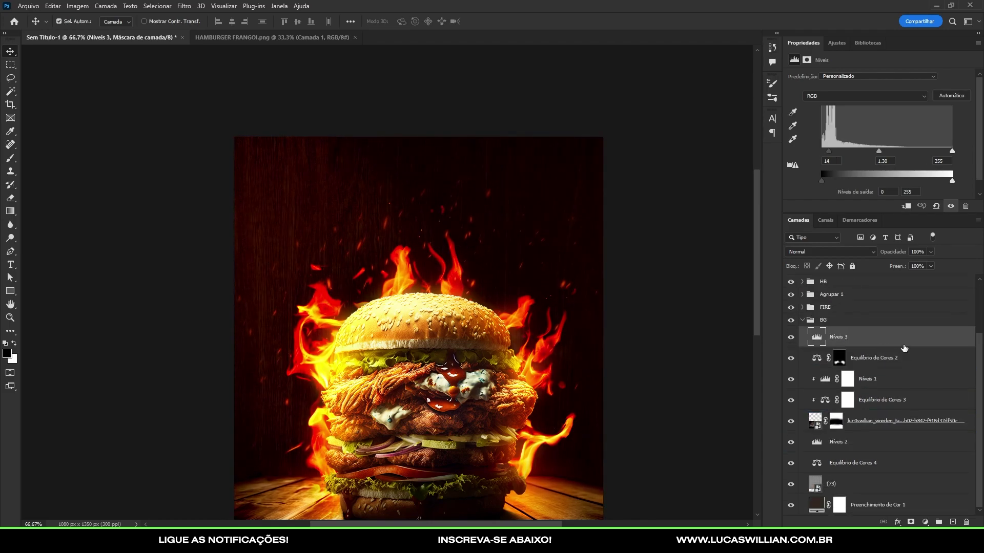
{"action": "key", "text": "Delete"}
{"action": "left_click", "coordinate": [843, 445]}
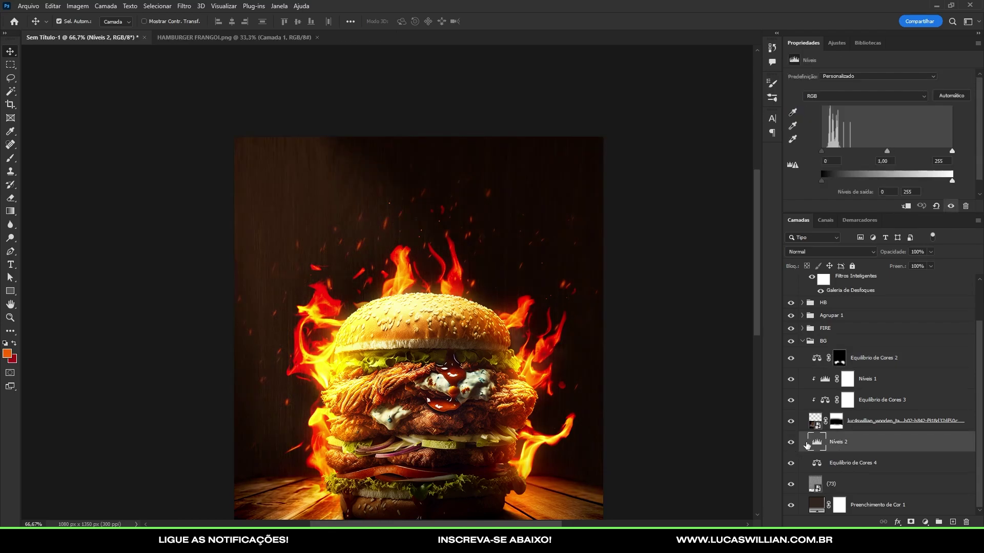
Set Níveis 2 to white input 230 and midtone 0,81 to darken the background.
{"action": "double_click", "coordinate": [886, 441]}
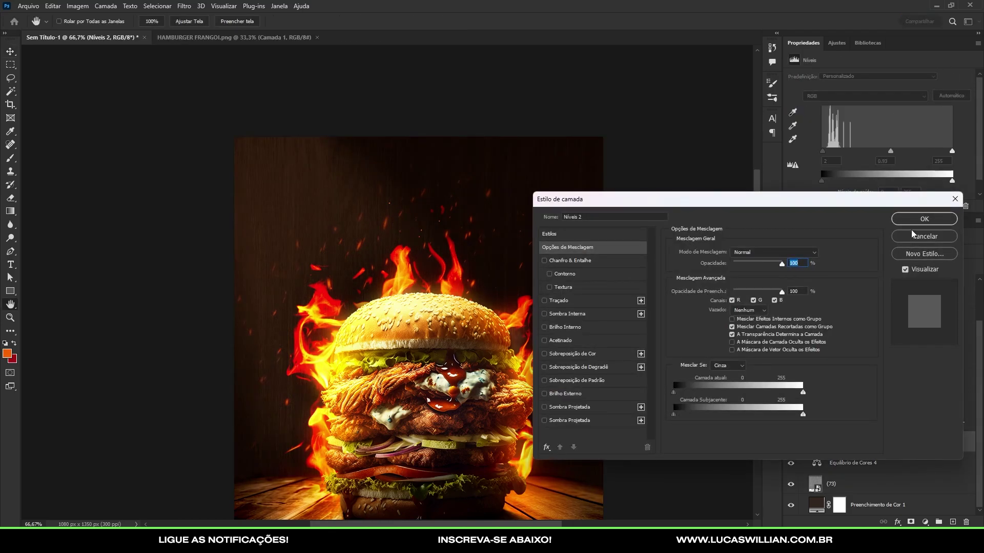
{"action": "left_click", "coordinate": [911, 230]}
{"action": "left_click_drag", "start_coordinate": [951, 151], "coordinate": [941, 152]}
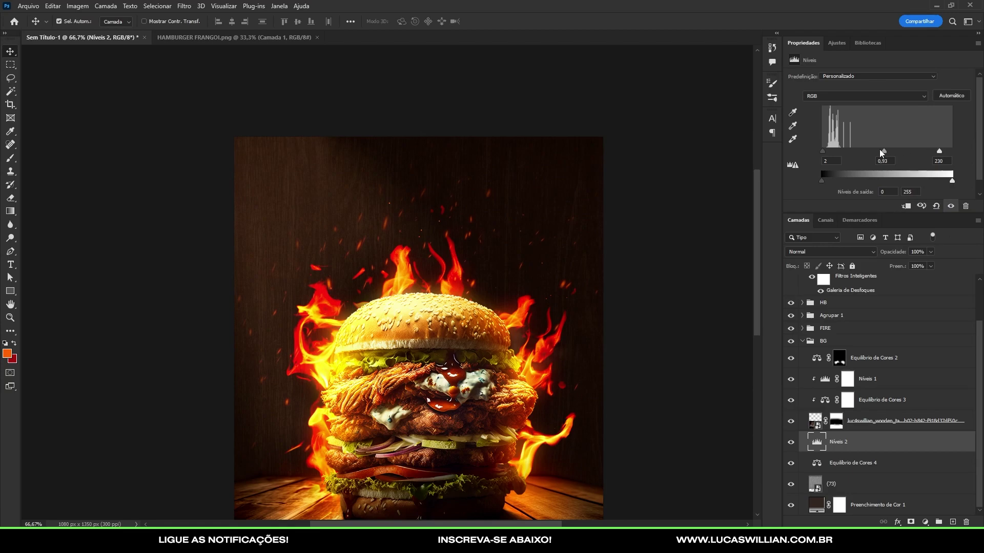
{"action": "left_click_drag", "start_coordinate": [881, 152], "coordinate": [889, 152]}
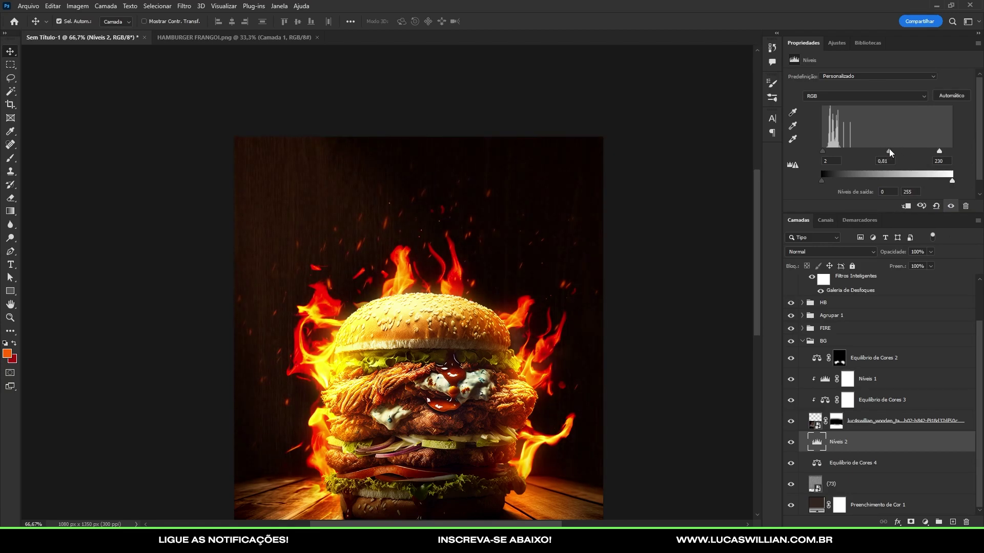
{"action": "left_click_drag", "start_coordinate": [425, 277], "coordinate": [428, 197]}
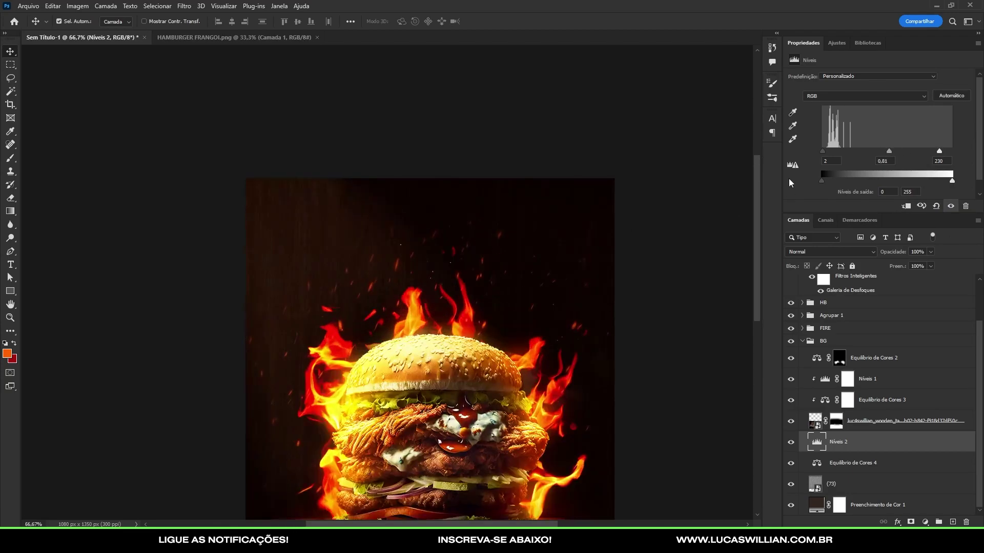
Toggle Níveis 2 off and on to compare, then collapse the BG group.
{"action": "left_click", "coordinate": [790, 442]}
{"action": "scroll", "coordinate": [483, 275], "scroll_direction": "down", "scroll_amount": 3}
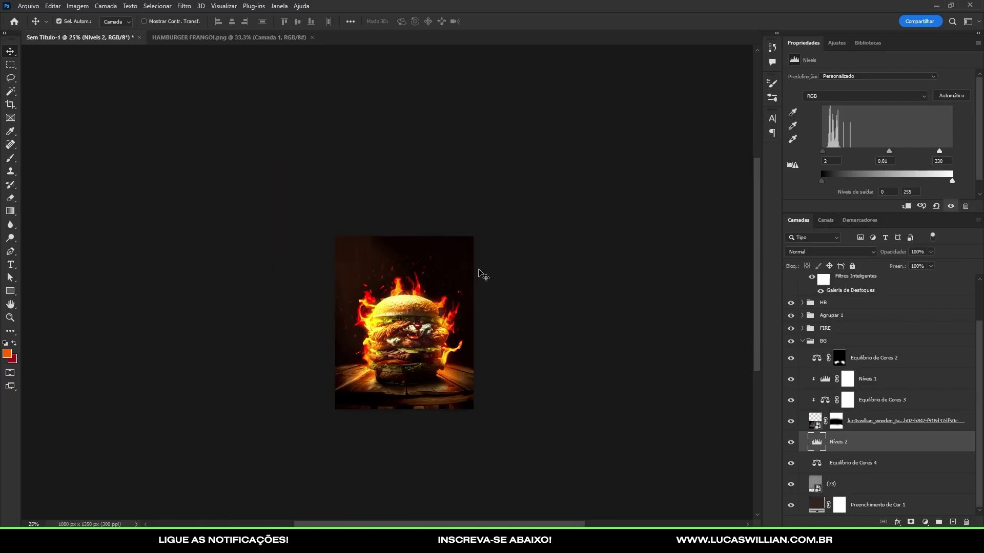
{"action": "scroll", "coordinate": [443, 270], "scroll_direction": "up", "scroll_amount": 1}
{"action": "left_click", "coordinate": [802, 341]}
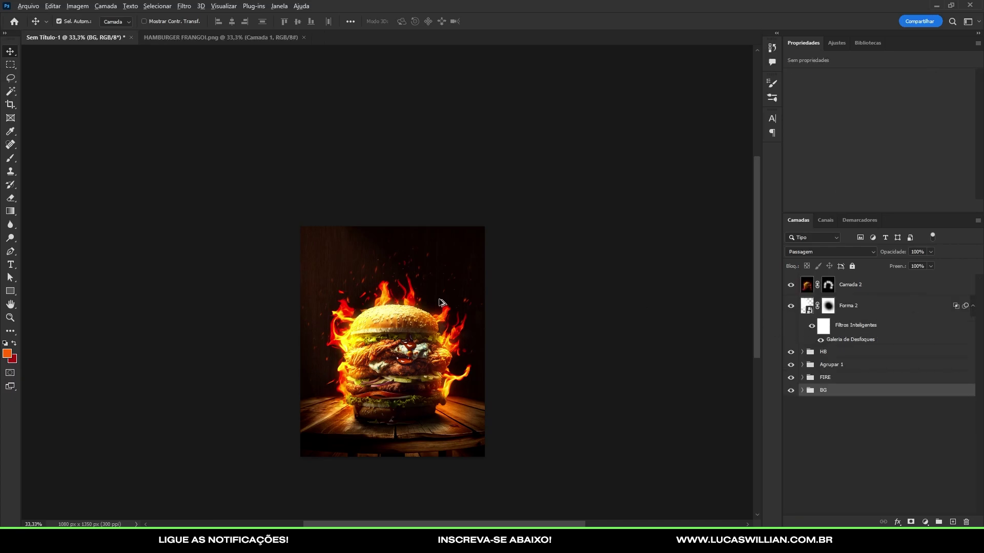
{"action": "scroll", "coordinate": [357, 290], "scroll_direction": "up", "scroll_amount": 2}
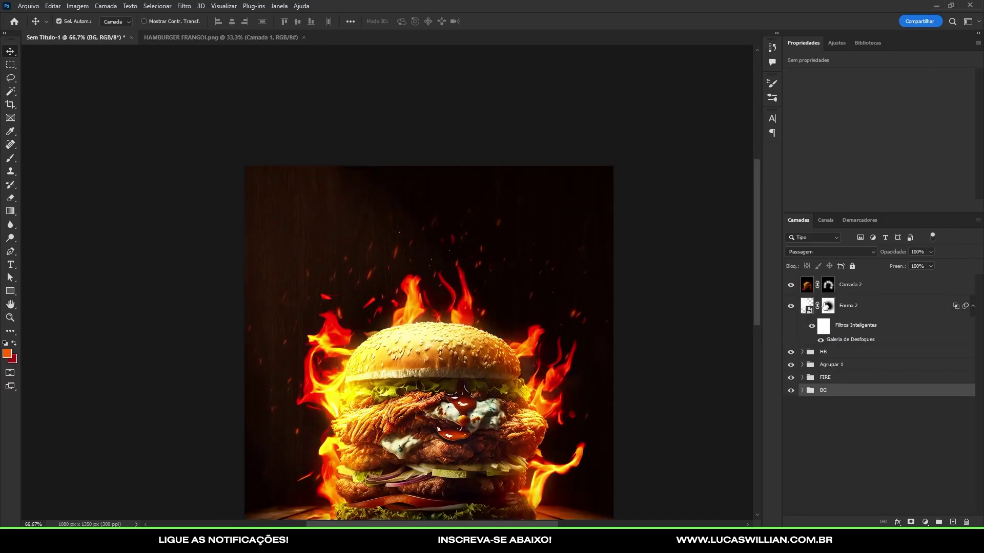
Add a title text layer above the flames and set it in Press Gothic Regular.
{"action": "left_click", "coordinate": [950, 306]}
{"action": "left_click", "coordinate": [973, 307]}
{"action": "left_click", "coordinate": [911, 285]}
{"action": "key", "text": "t"}
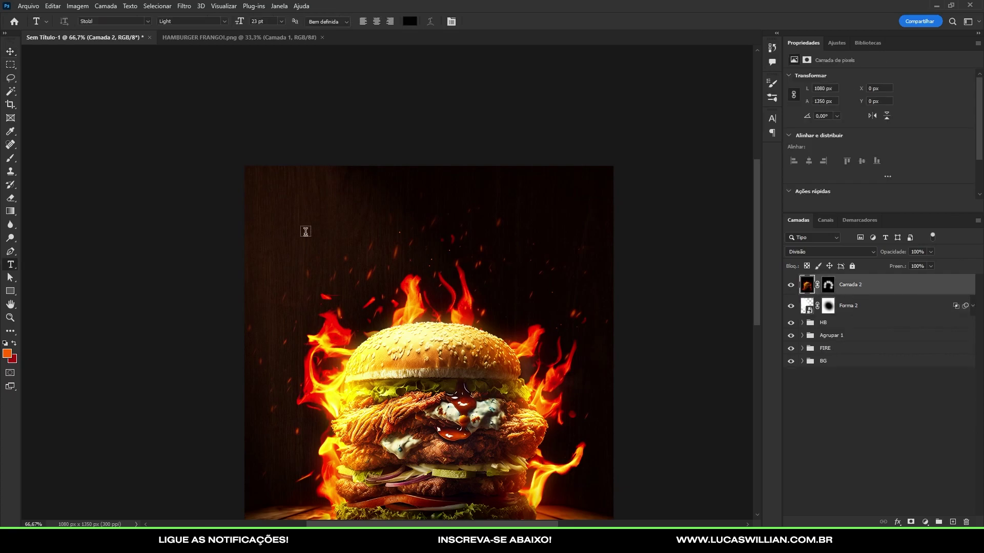
{"action": "left_click", "coordinate": [371, 233]}
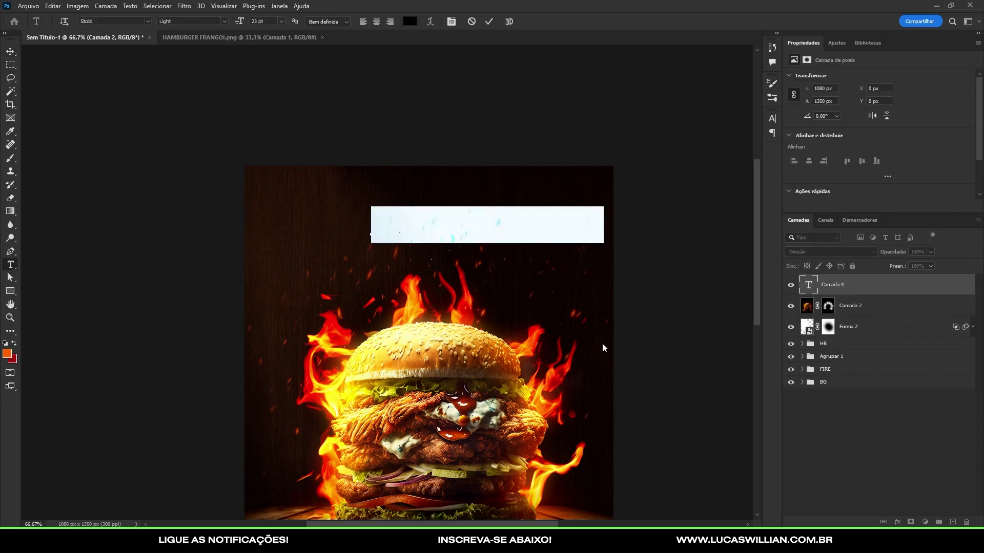
{"action": "type", "text": "Chicken"}
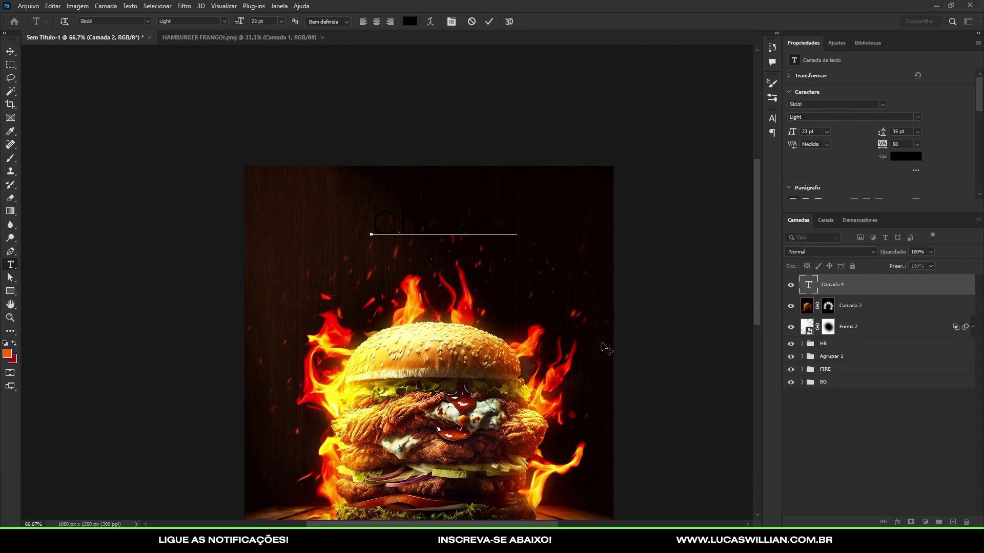
{"action": "key", "text": "ctrl+a"}
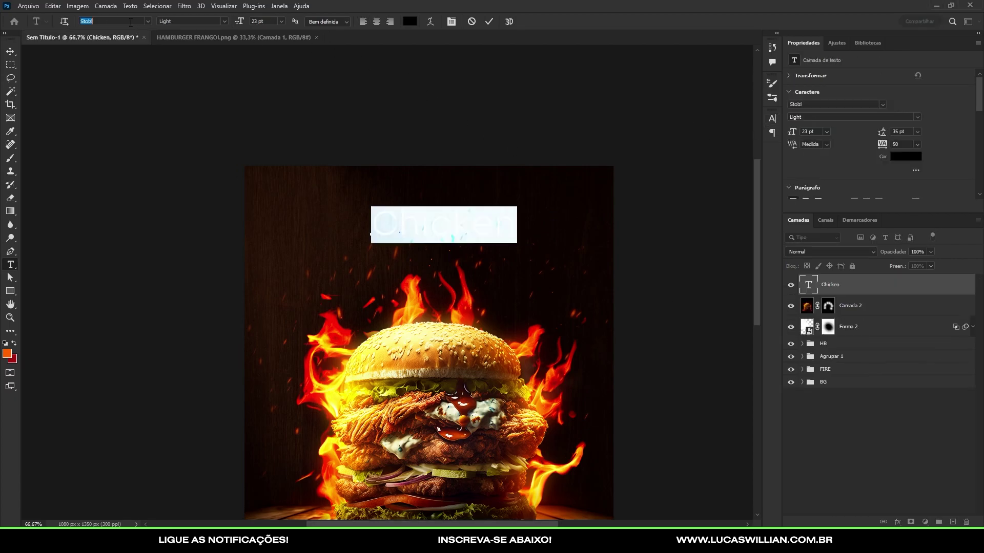
{"action": "type", "text": "Press Gothic"}
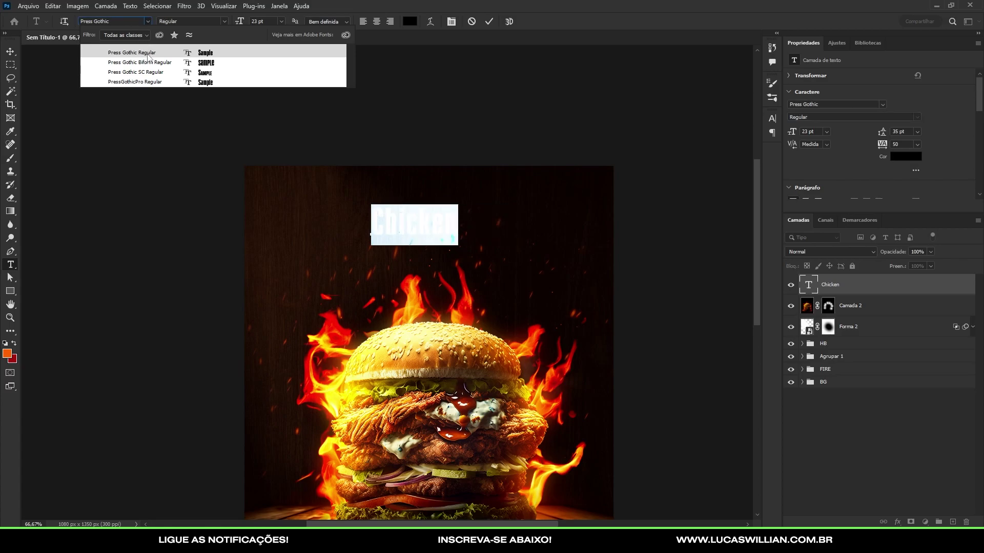
{"action": "left_click", "coordinate": [148, 52]}
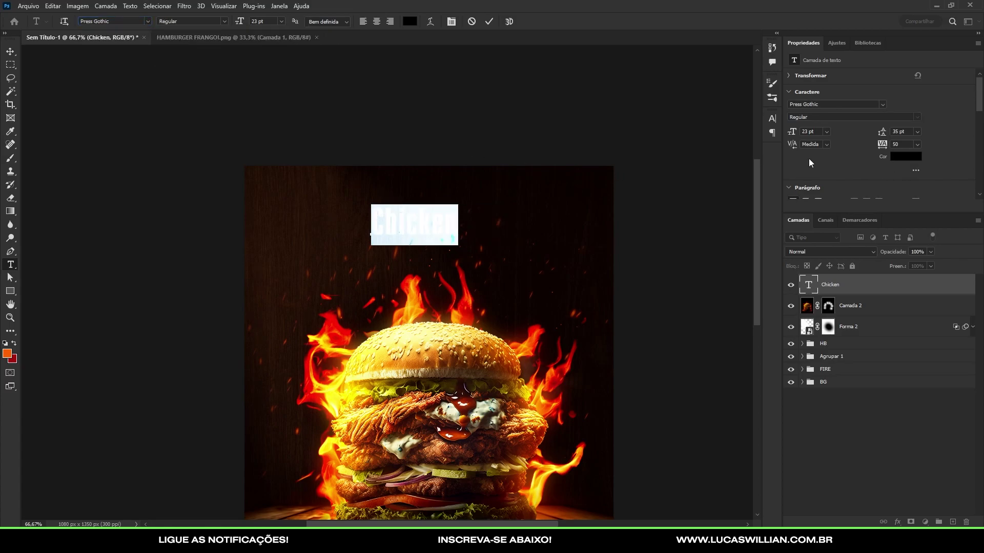
Colour the title #ececec and set it in all capitals.
{"action": "left_click", "coordinate": [772, 119]}
{"action": "left_click", "coordinate": [744, 177]}
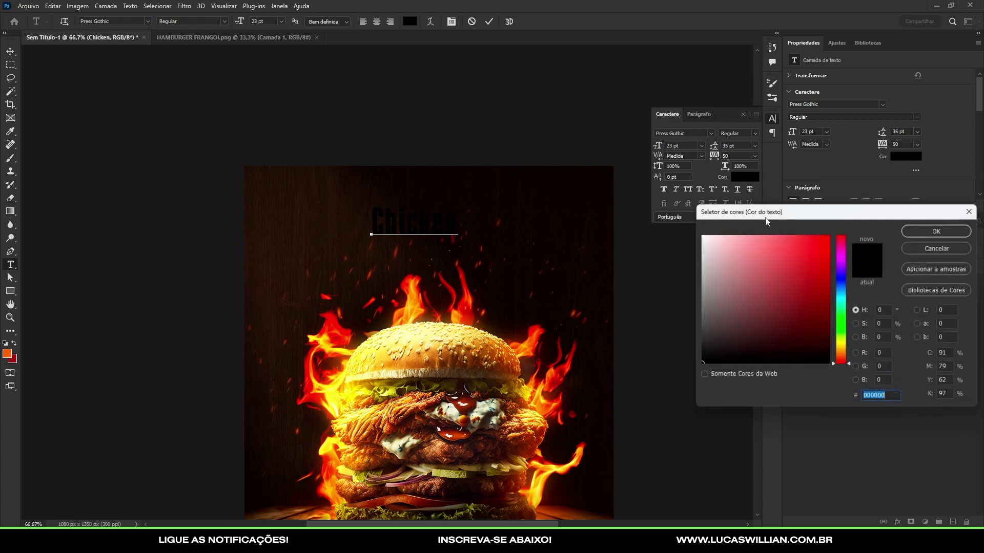
{"action": "type", "text": "ececec"}
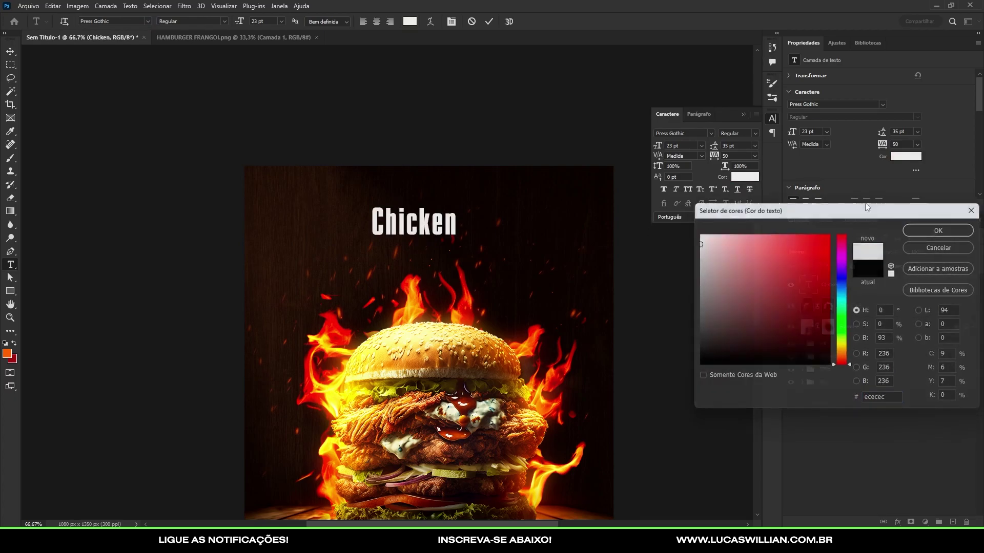
{"action": "key", "text": "Return"}
{"action": "left_click", "coordinate": [687, 189]}
{"action": "left_click", "coordinate": [440, 229]}
Keep the Press Gothic font and set the CHICKEN tracking to 0.
{"action": "key", "text": "ctrl+a"}
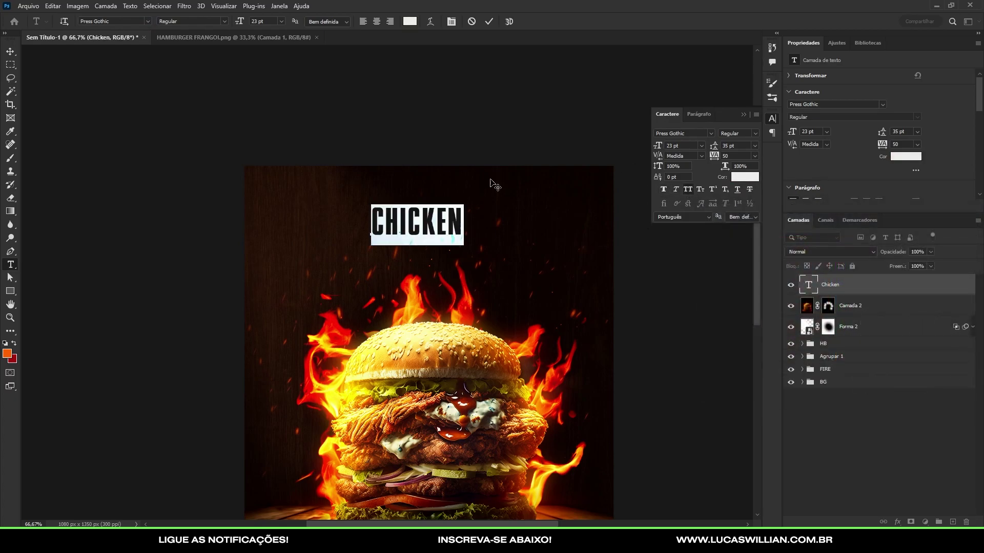
{"action": "left_click", "coordinate": [147, 21]}
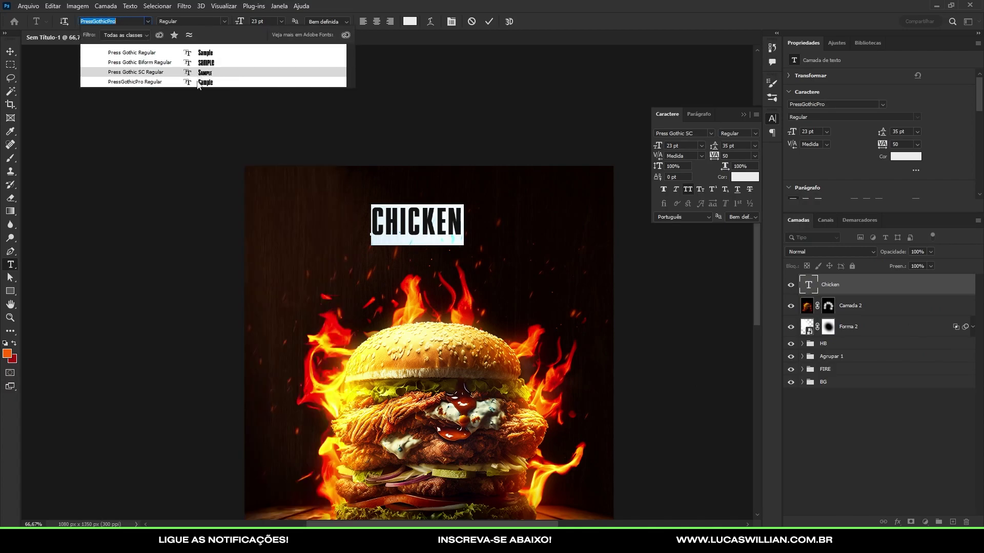
{"action": "key", "text": "Escape"}
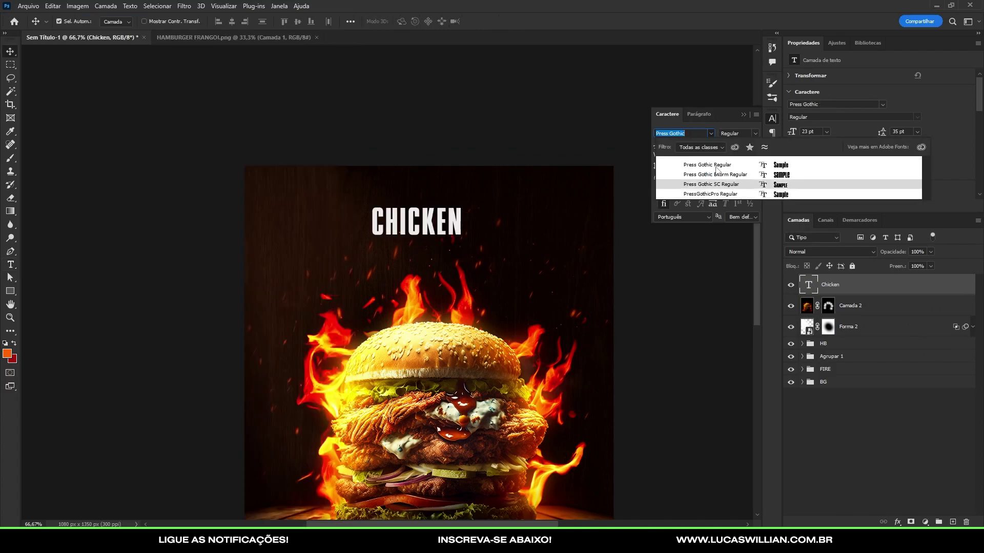
{"action": "key", "text": "v"}
{"action": "key", "text": "t"}
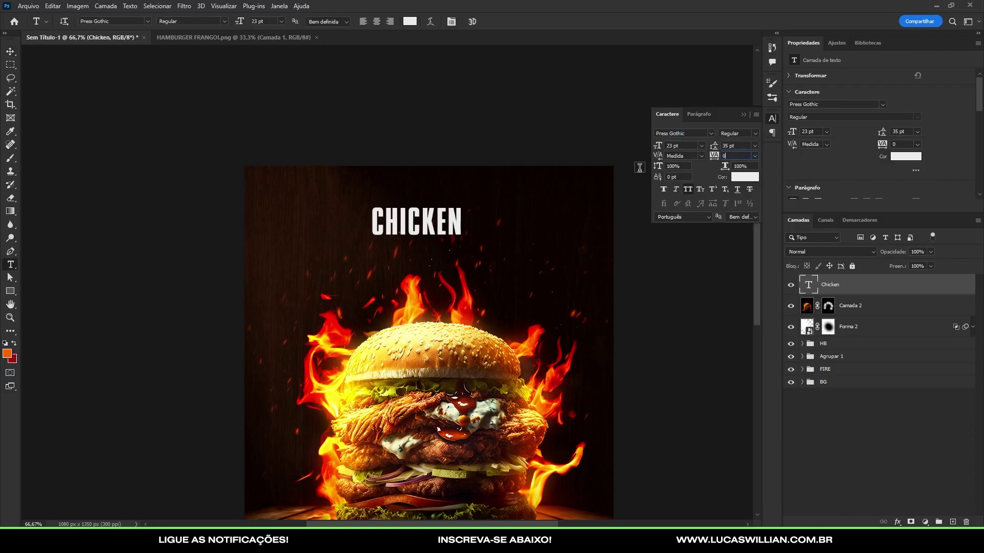
{"action": "key", "text": "Return"}
{"action": "key", "text": "ctrl+plus"}
Centre the CHICKEN title horizontally on the poster.
{"action": "key", "text": "v"}
{"action": "scroll", "coordinate": [532, 294], "scroll_direction": "left", "scroll_amount": 5}
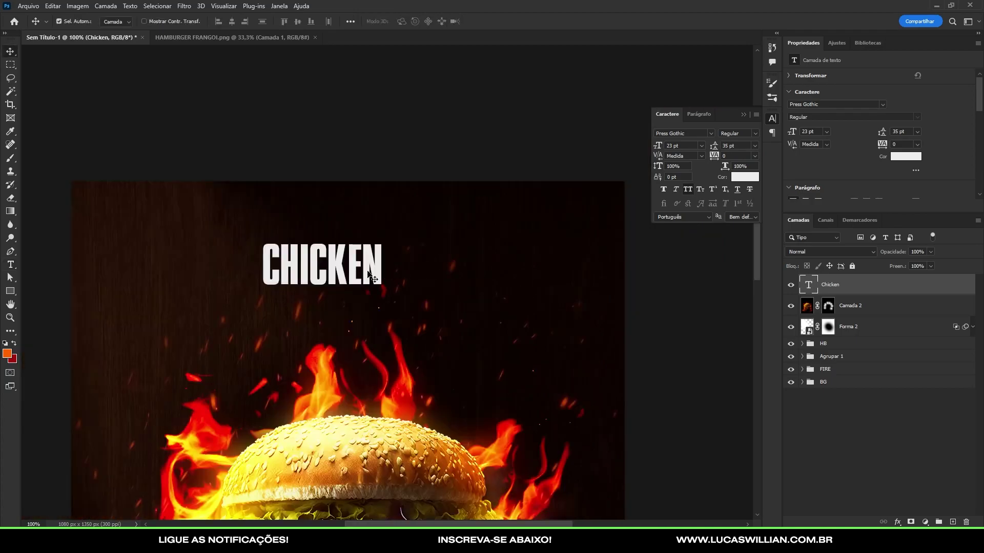
{"action": "left_click_drag", "start_coordinate": [370, 275], "coordinate": [396, 275]}
{"action": "key", "text": "ctrl+minus"}
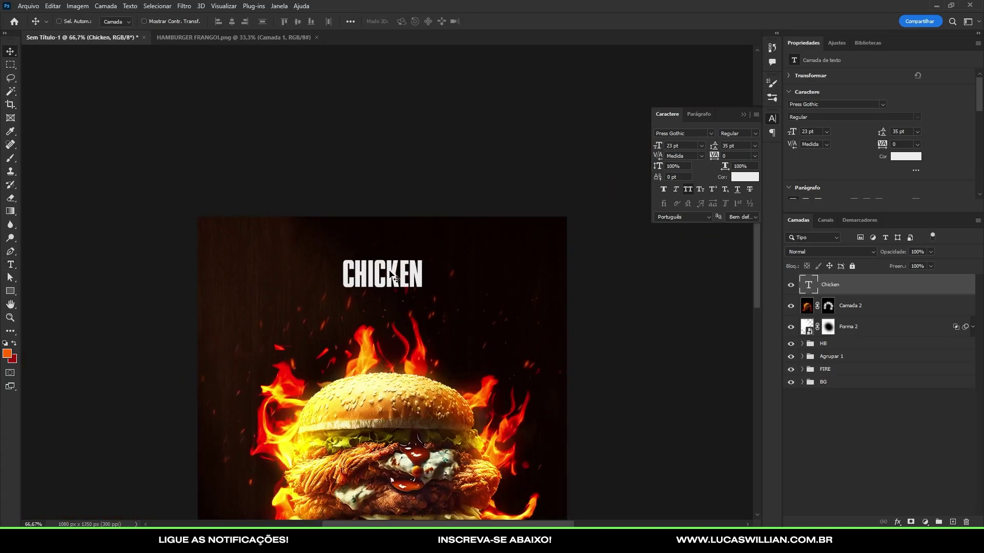
Duplicate the CHICKEN layer and retype the copy as BURGUER.
{"action": "key", "text": "ctrl+j"}
{"action": "key", "text": "shift+Down"}
{"action": "key", "text": "shift+Down"}
{"action": "key", "text": "shift+Down"}
{"action": "key", "text": "t"}
{"action": "key", "text": "Return"}
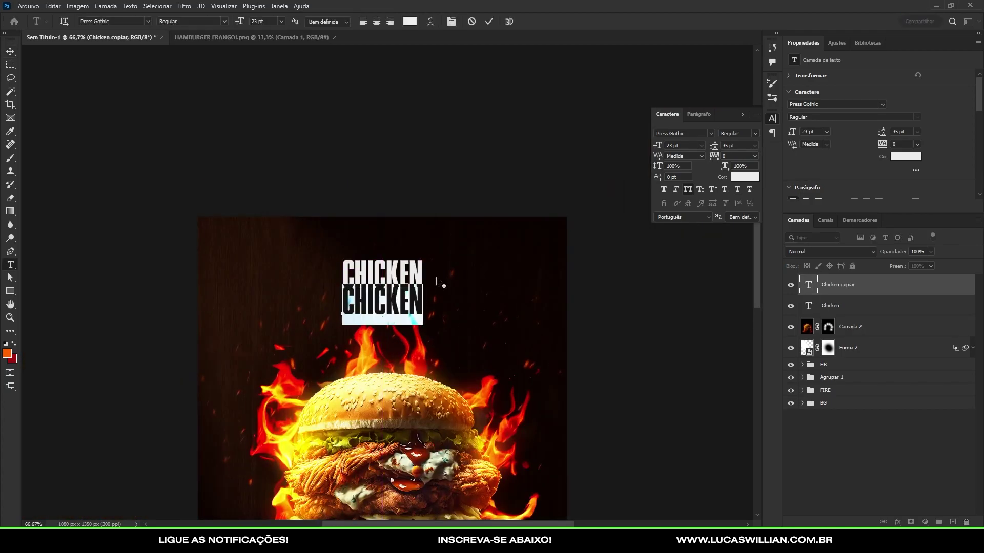
{"action": "type", "text": "BURGUER"}
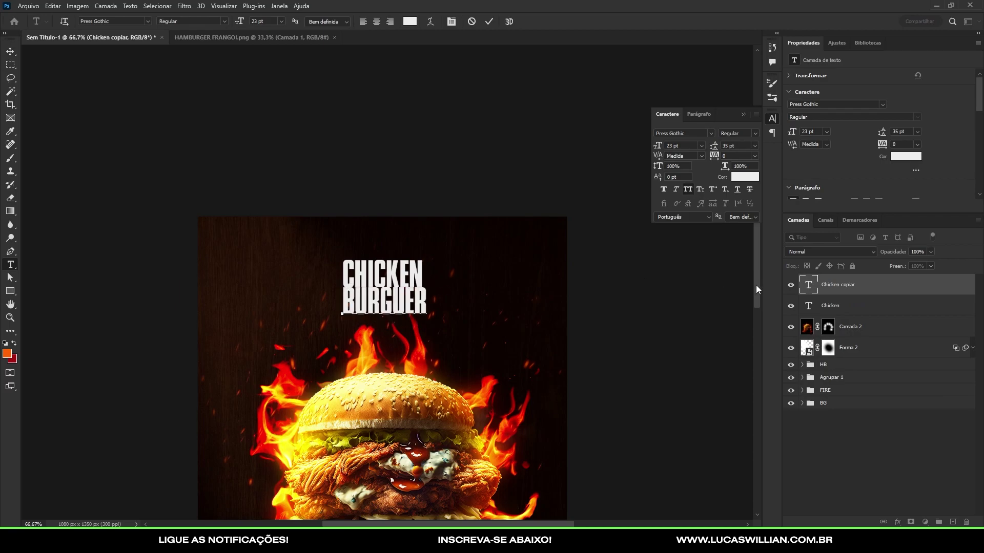
{"action": "key", "text": "ctrl+Return"}
Scale BURGUER to about 155% and centre it beneath CHICKEN.
{"action": "key", "text": "ctrl+t"}
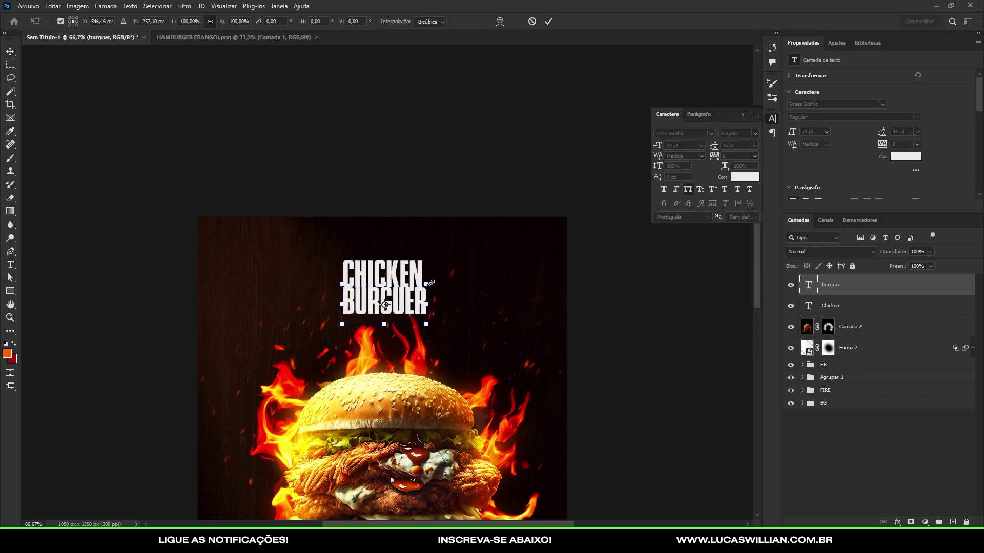
{"action": "left_click_drag", "start_coordinate": [429, 282], "coordinate": [477, 249]}
{"action": "left_click_drag", "start_coordinate": [410, 292], "coordinate": [407, 328]}
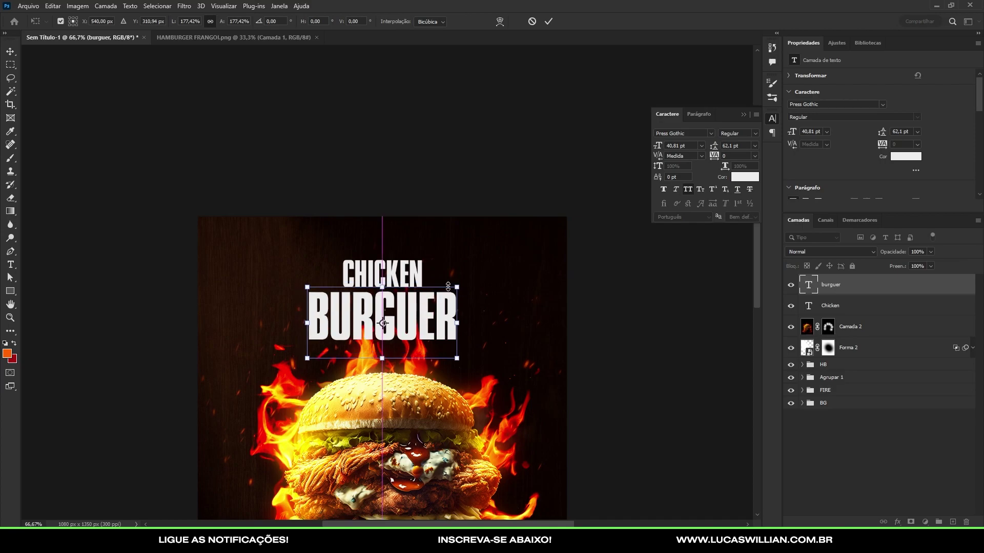
{"action": "left_click_drag", "start_coordinate": [448, 286], "coordinate": [447, 293]}
{"action": "key", "text": "Return"}
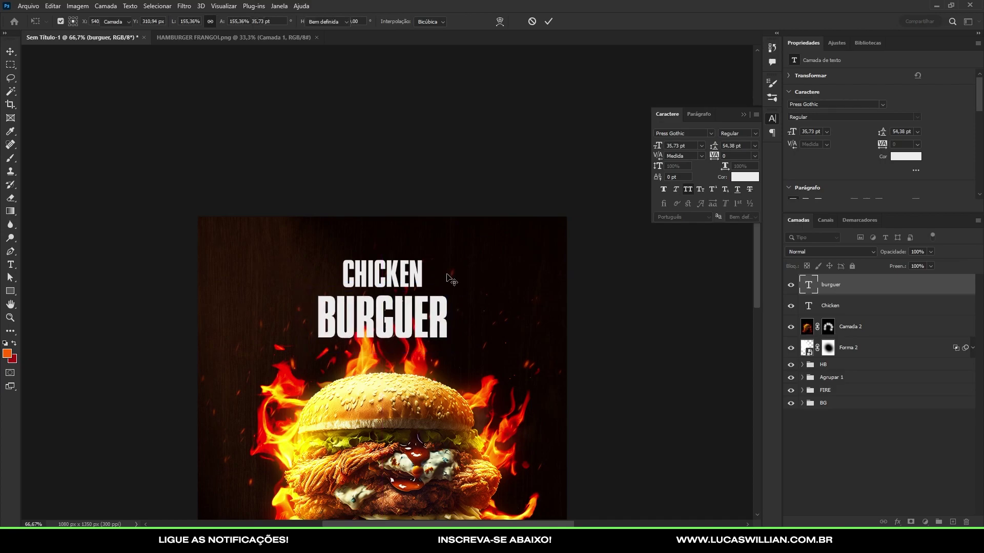
{"action": "key", "text": "shift+Down"}
{"action": "key", "text": "shift+Down"}
{"action": "key", "text": "shift+Down"}
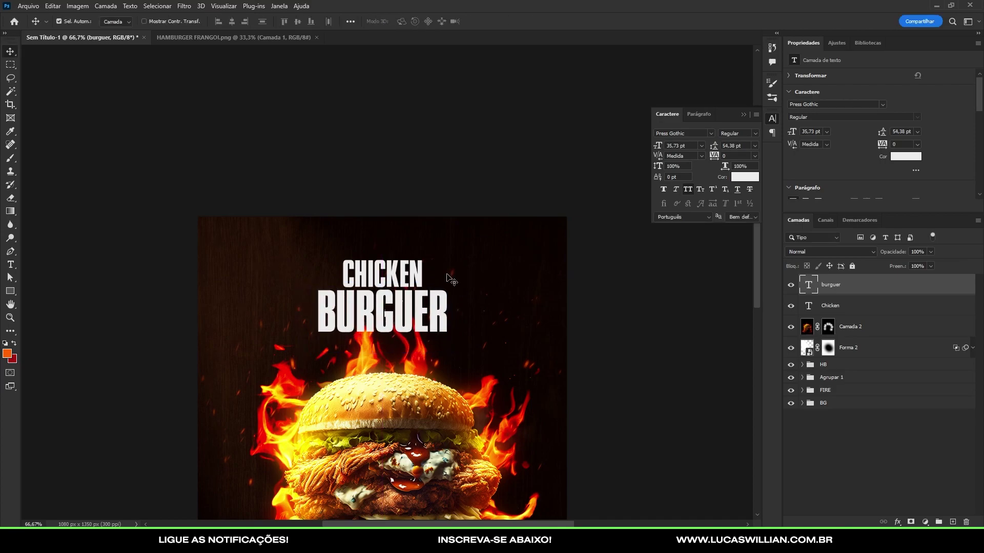
{"action": "key", "text": "ctrl+minus"}
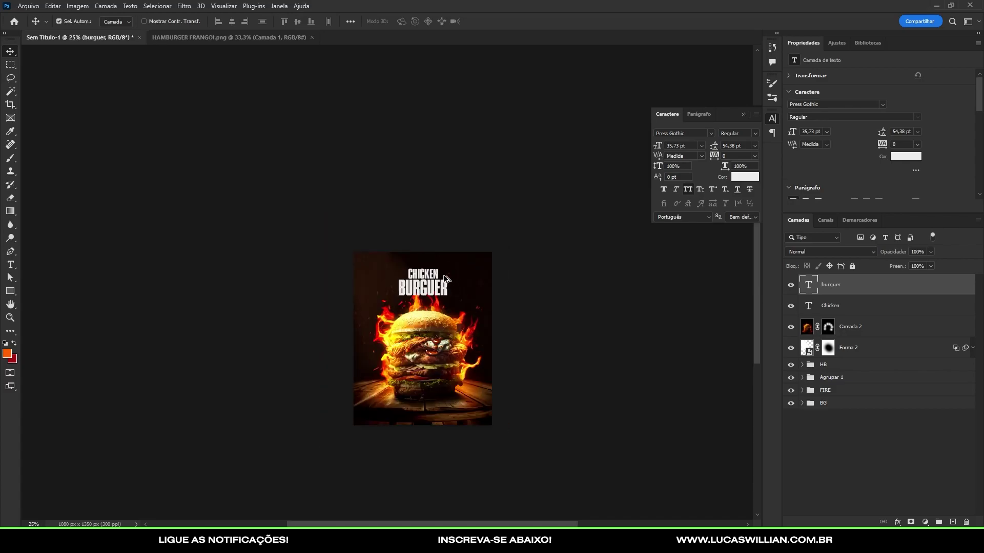
{"action": "left_click", "coordinate": [830, 305], "text": "shift"}
Apply a New Guide Layout grid to the poster.
{"action": "key", "text": "t"}
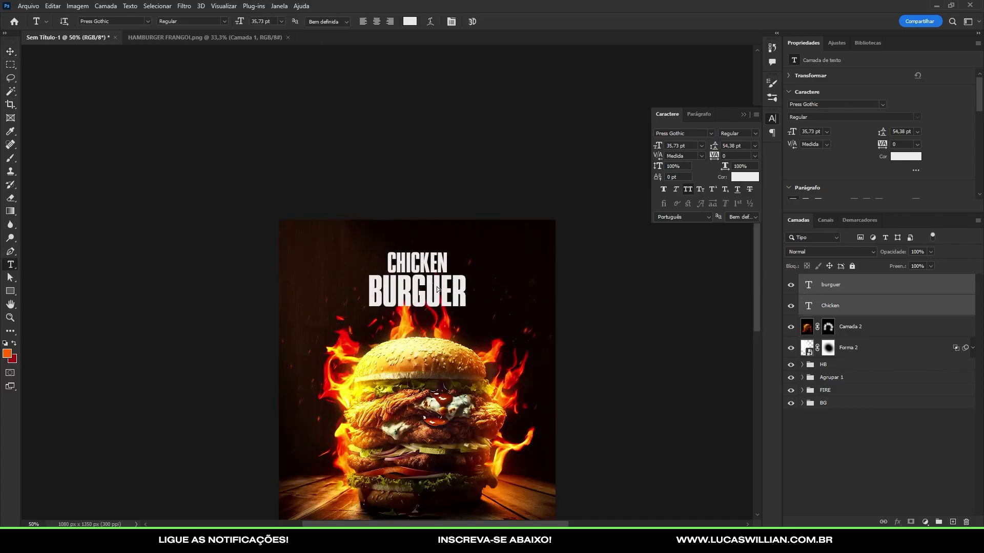
{"action": "left_click", "coordinate": [224, 5]}
{"action": "mouse_move", "coordinate": [231, 275]}
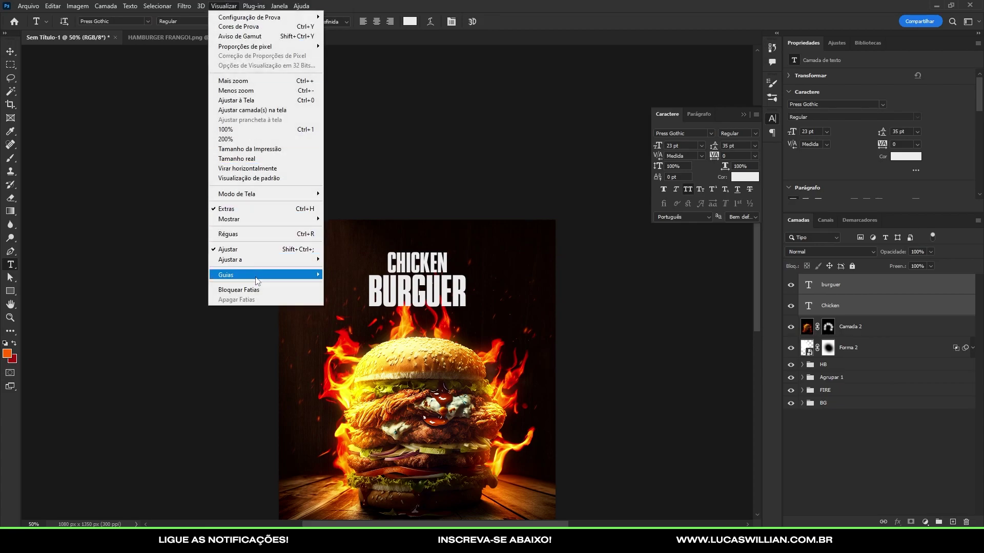
{"action": "left_click", "coordinate": [362, 343]}
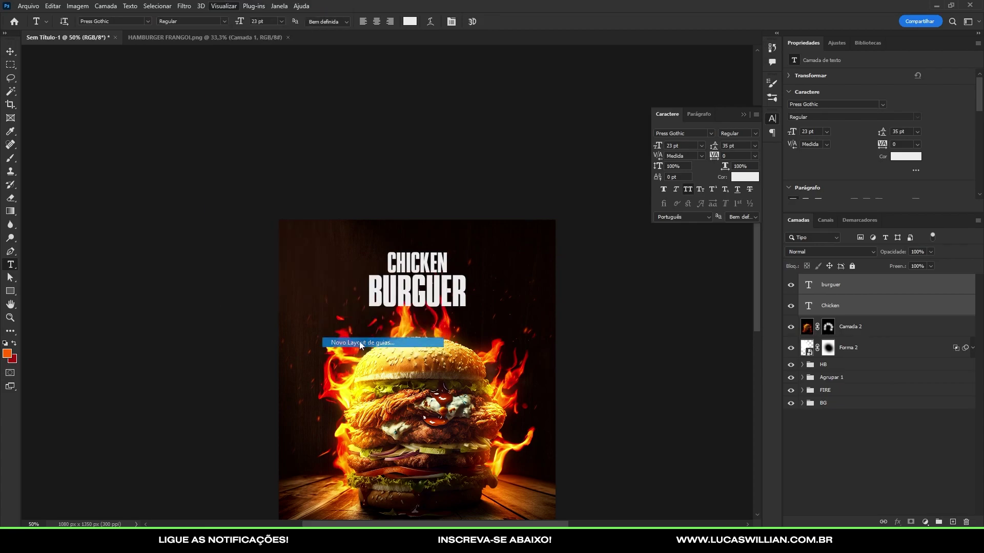
{"action": "left_click", "coordinate": [876, 120]}
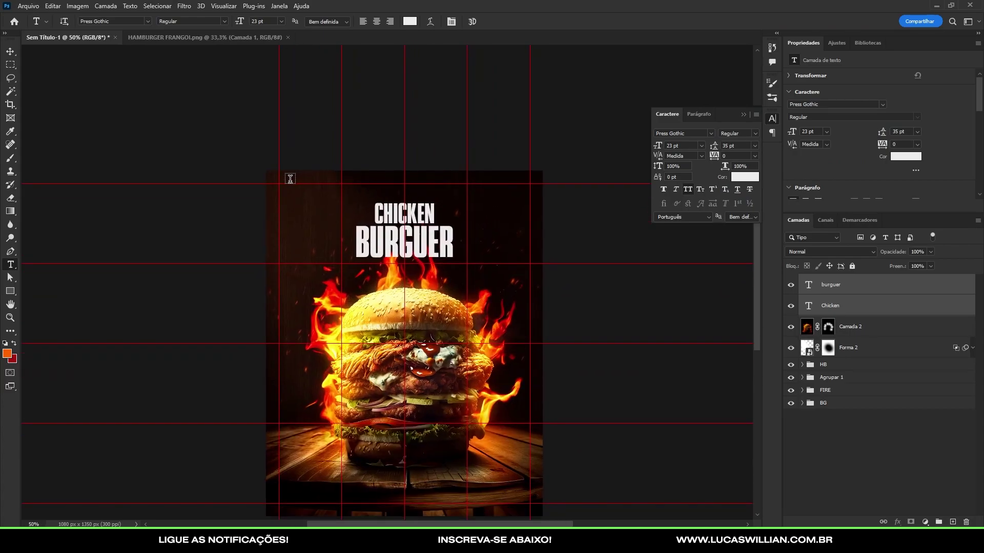
Move the CHICKEN BURGUER titles slightly upward.
{"action": "key", "text": "v"}
{"action": "key", "text": "ctrl+plus"}
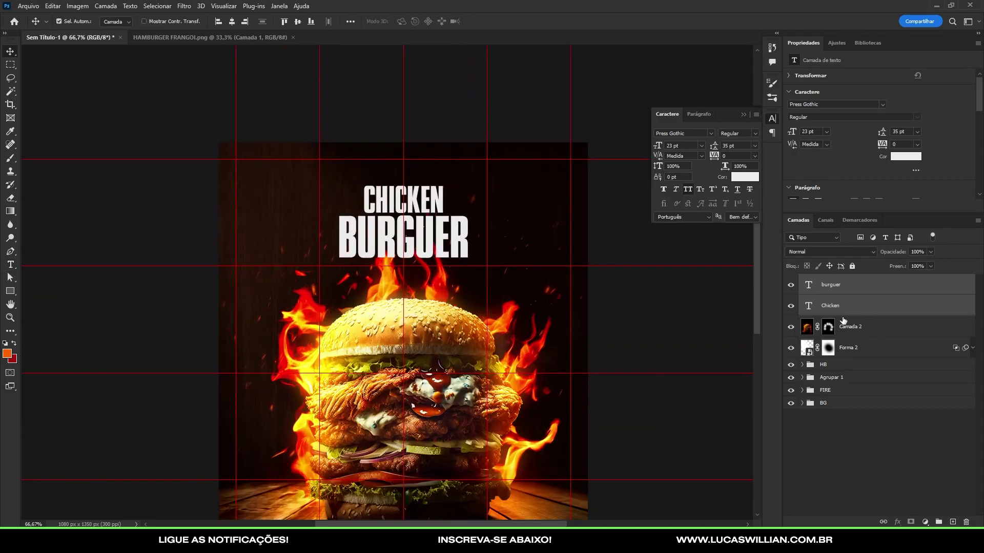
{"action": "mouse_move", "coordinate": [414, 215]}
{"action": "left_mouse_down"}
{"action": "mouse_move", "coordinate": [413, 201]}
{"action": "mouse_move", "coordinate": [413, 211]}
{"action": "left_mouse_up"}
{"action": "key", "text": "ctrl+plus"}
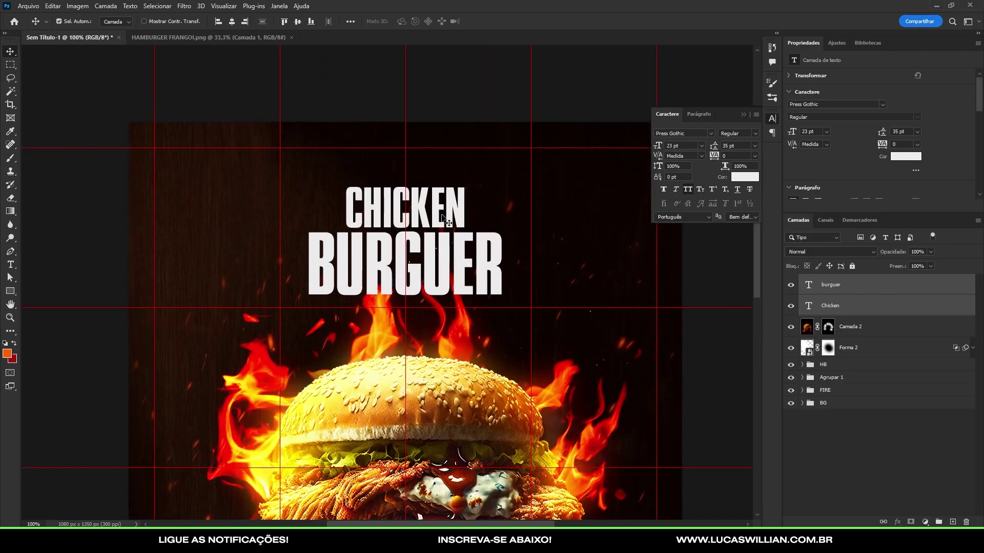
{"action": "left_click", "coordinate": [831, 306]}
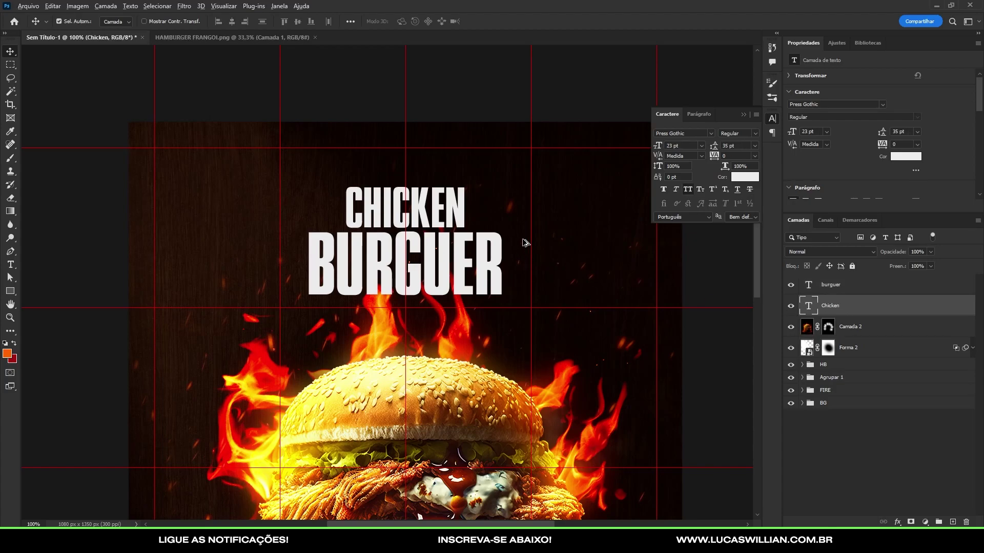
Place a copy of CHICKEN above it, retyped as CHEGOU O in Stolzl.
{"action": "left_click_drag", "start_coordinate": [457, 208], "coordinate": [457, 158]}
{"action": "double_click", "coordinate": [458, 158]}
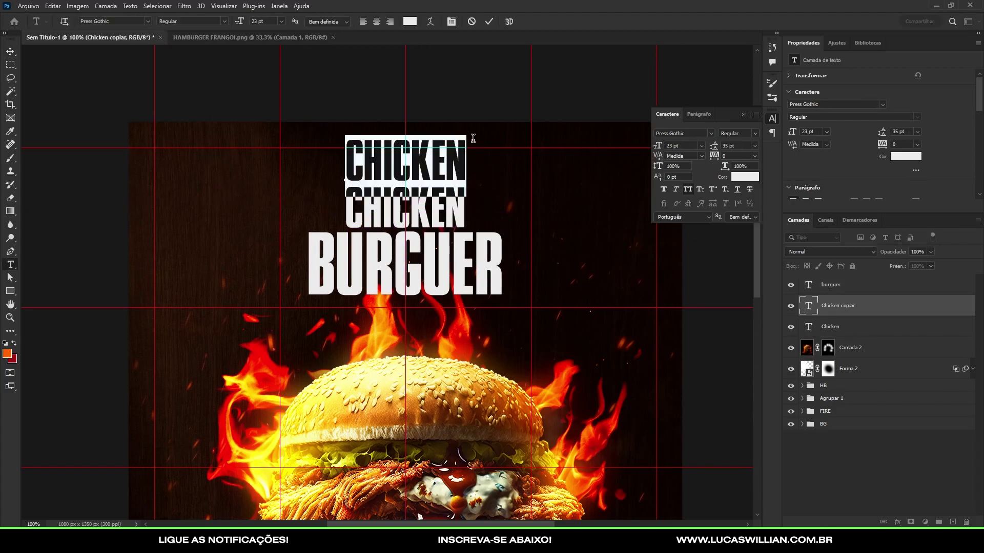
{"action": "type", "text": "CHEGOU O"}
{"action": "key", "text": "ctrl+a"}
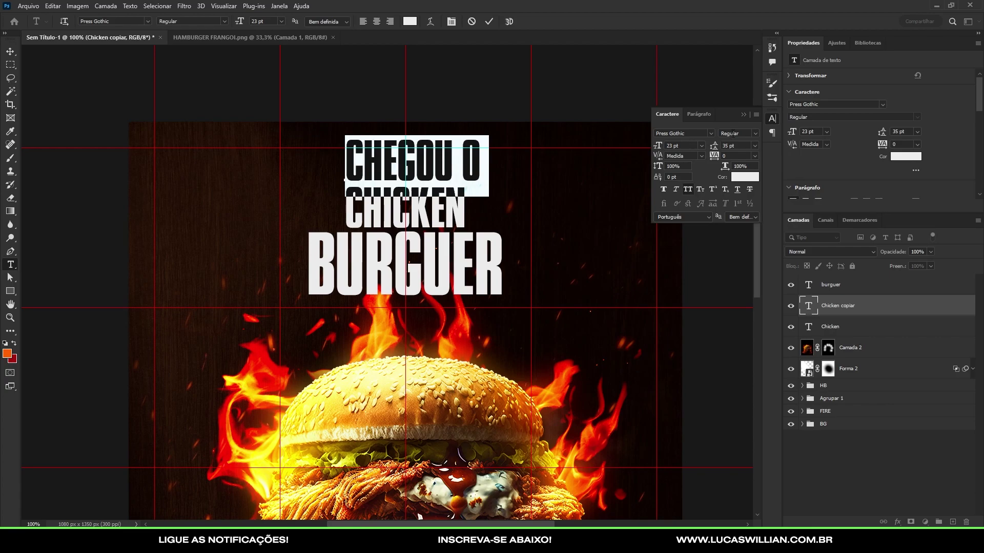
{"action": "left_click", "coordinate": [710, 134]}
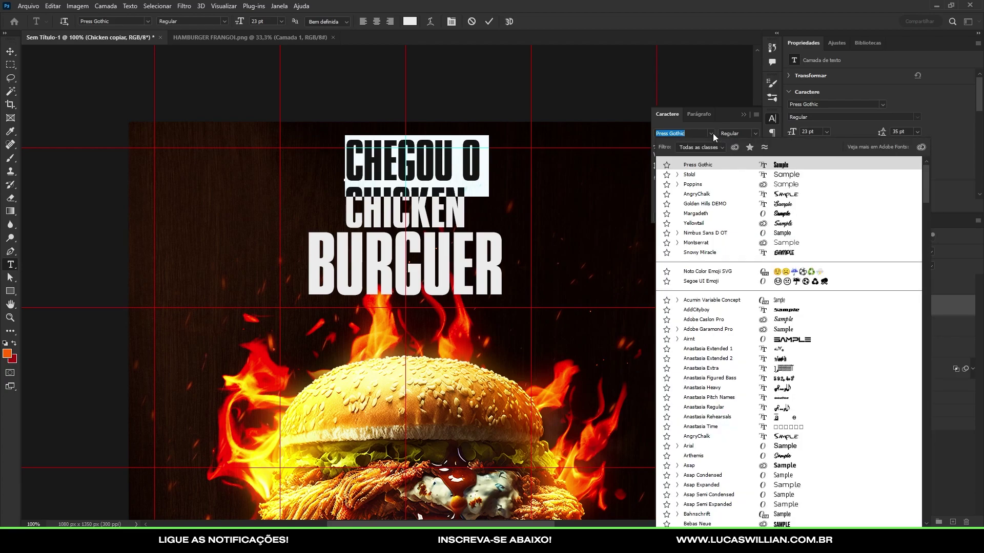
{"action": "left_click", "coordinate": [701, 171]}
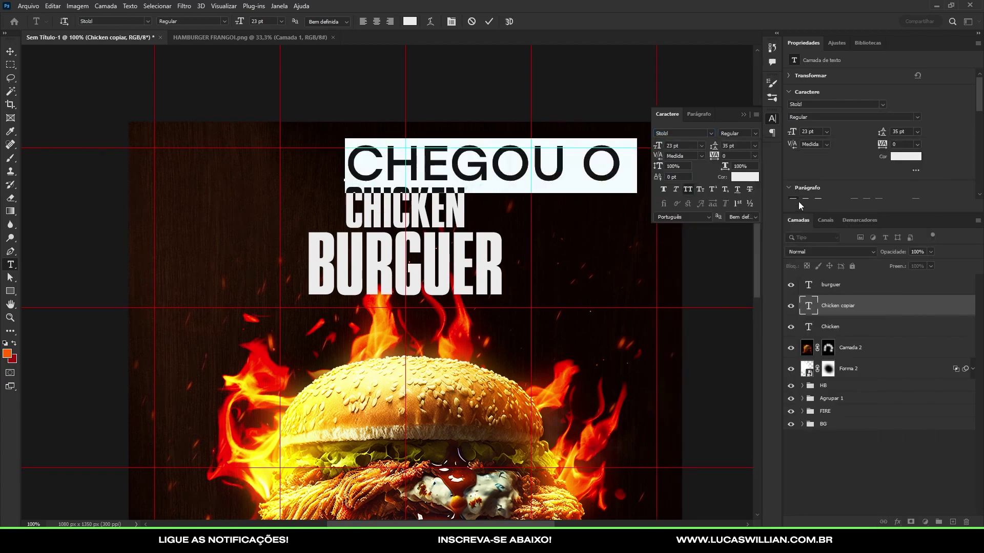
Shrink CHEGOU O to a small line centred just above CHICKEN.
{"action": "left_click", "coordinate": [11, 51]}
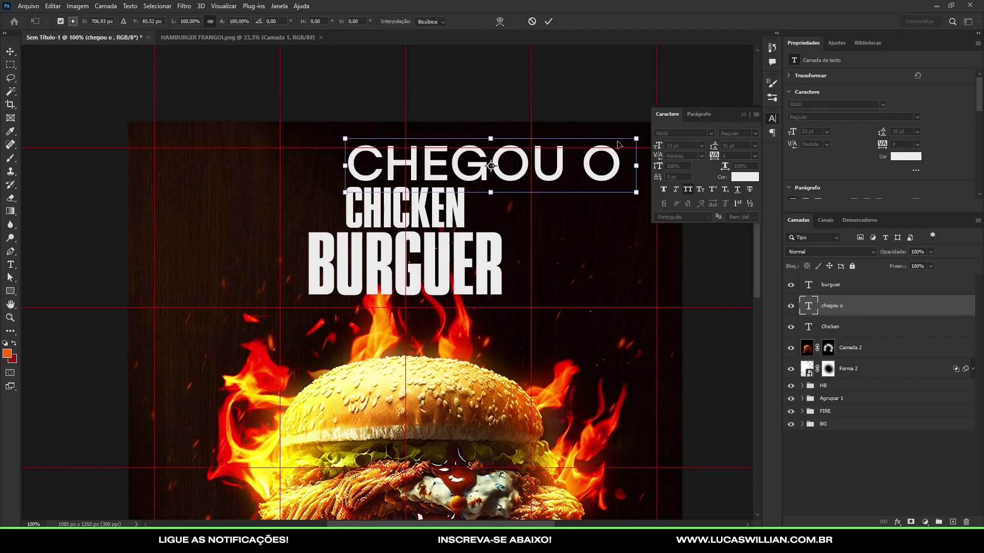
{"action": "left_click_drag", "start_coordinate": [627, 140], "coordinate": [444, 131]}
{"action": "key", "text": "Return"}
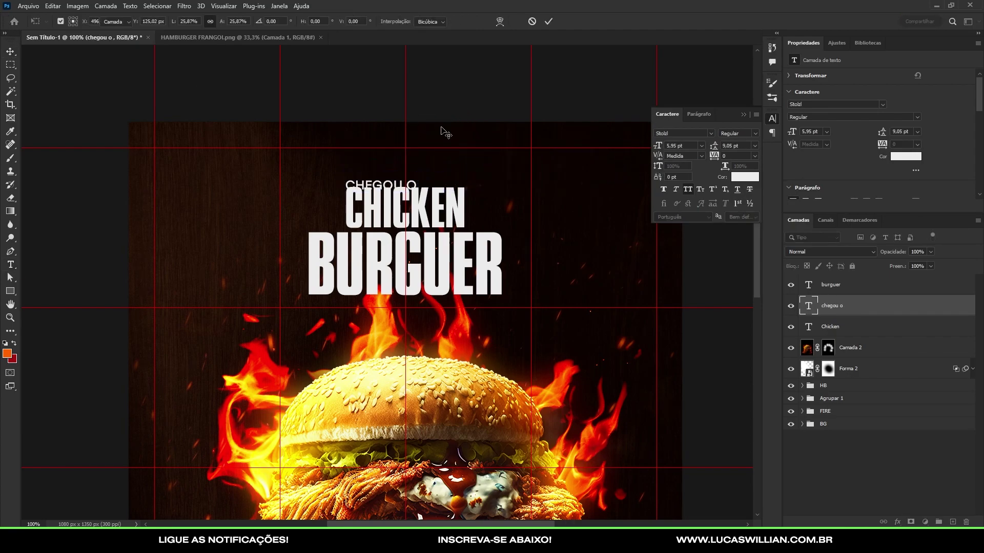
{"action": "left_click_drag", "start_coordinate": [430, 178], "coordinate": [450, 170]}
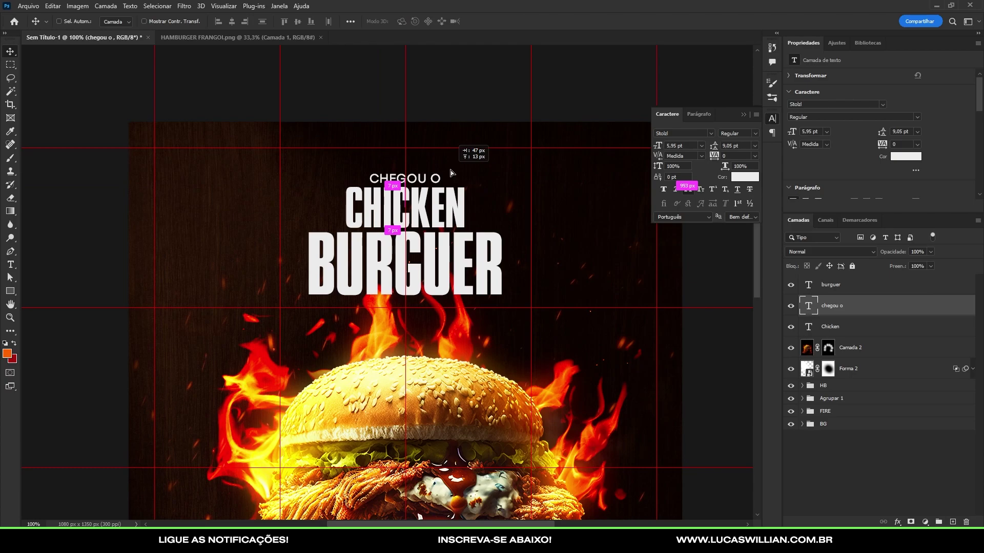
{"action": "key", "text": "ctrl+minus"}
{"action": "key", "text": "ctrl+minus"}
{"action": "key", "text": "ctrl+minus"}
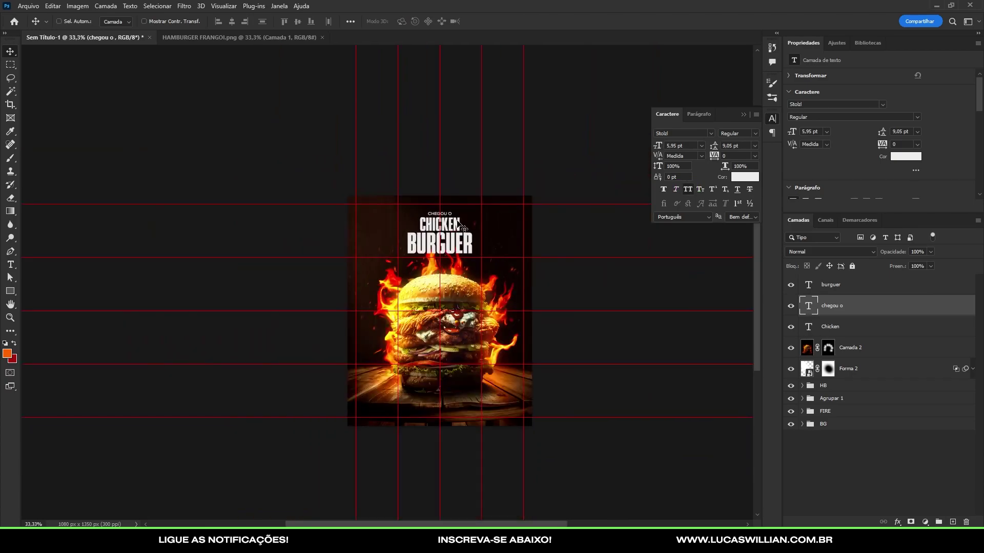
{"action": "key", "text": "ctrl+semicolon"}
{"action": "scroll", "coordinate": [433, 214], "scroll_direction": "up", "scroll_amount": 1}
{"action": "scroll", "coordinate": [434, 214], "scroll_direction": "up", "scroll_amount": 4}
Try a smaller CHEGOU O, then undo back to the 5.95 pt size.
{"action": "key", "text": "ctrl+t"}
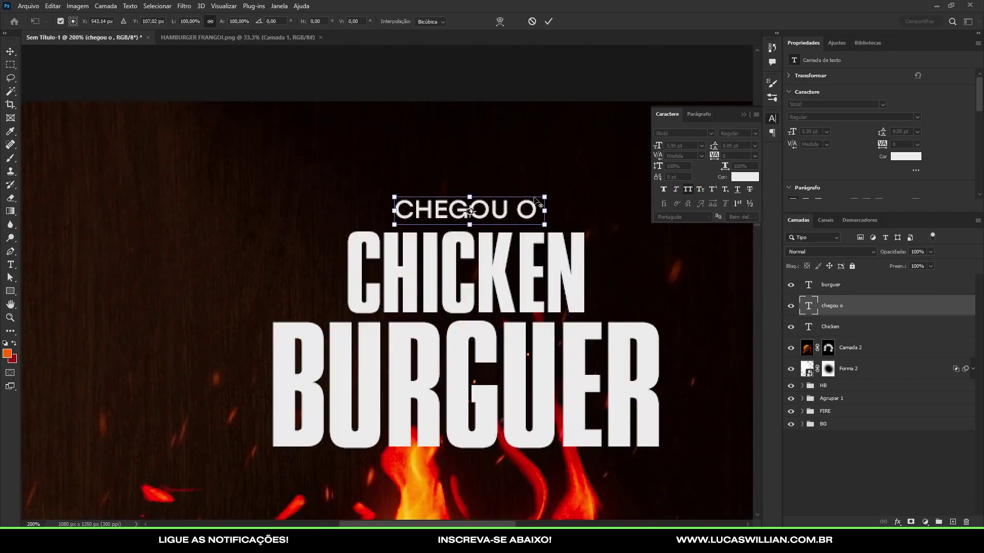
{"action": "left_click_drag", "start_coordinate": [517, 192], "coordinate": [507, 200]}
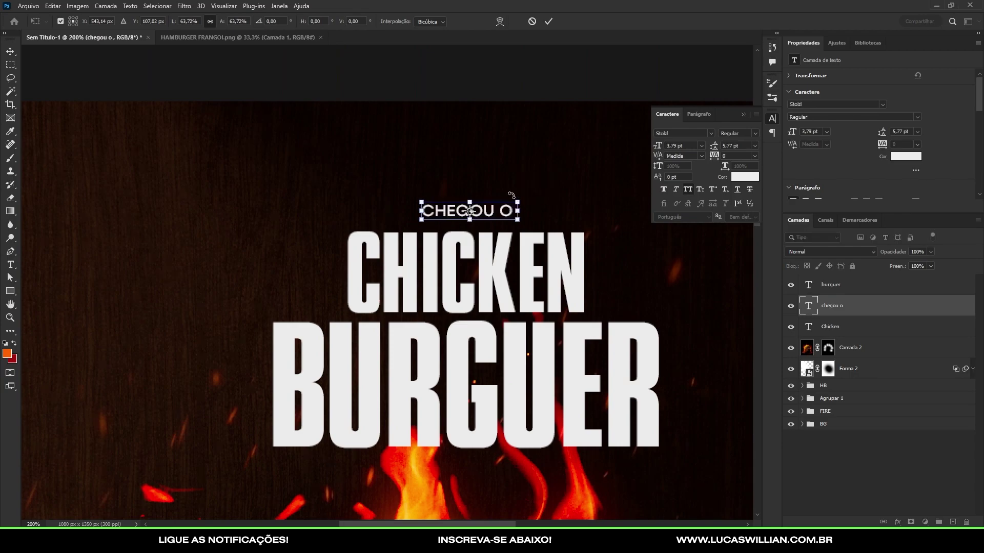
{"action": "key", "text": "Return"}
{"action": "key", "text": "ctrl+minus"}
{"action": "key", "text": "ctrl+minus"}
{"action": "key", "text": "ctrl+z"}
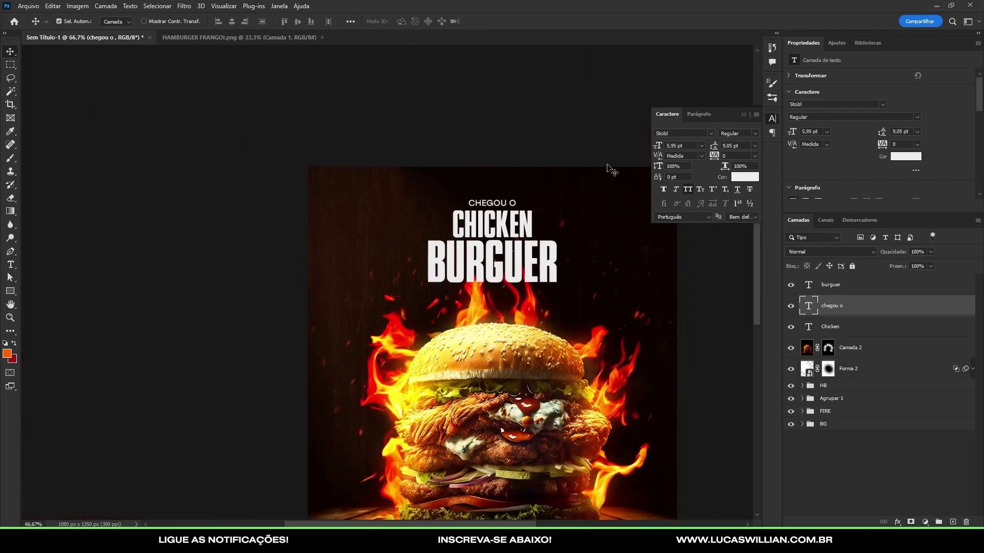
{"action": "key", "text": "ctrl+shift+z"}
{"action": "key", "text": "ctrl+z"}
Reset CHEGOU O letter tracking to 0 and select the burguer layer.
{"action": "scroll", "coordinate": [518, 186], "scroll_direction": "up", "scroll_amount": 1}
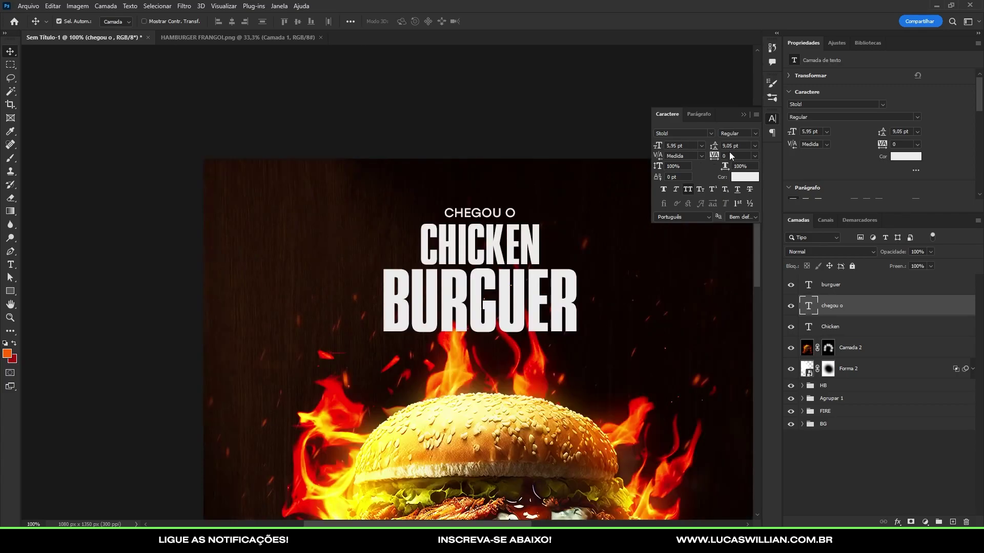
{"action": "left_click_drag", "start_coordinate": [722, 159], "coordinate": [665, 193]}
{"action": "scroll", "coordinate": [544, 176], "scroll_direction": "down", "scroll_amount": 3}
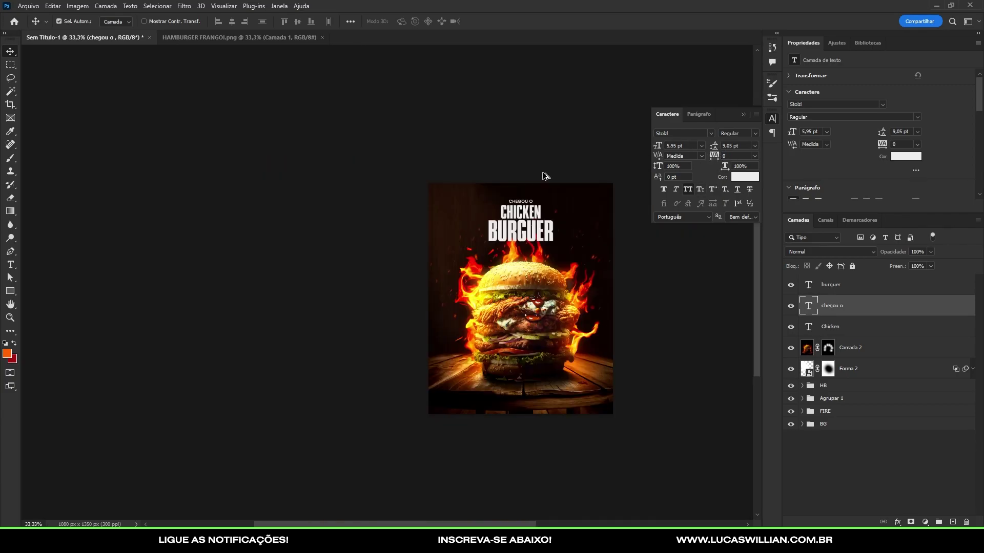
{"action": "scroll", "coordinate": [389, 196], "scroll_direction": "down", "scroll_amount": 1}
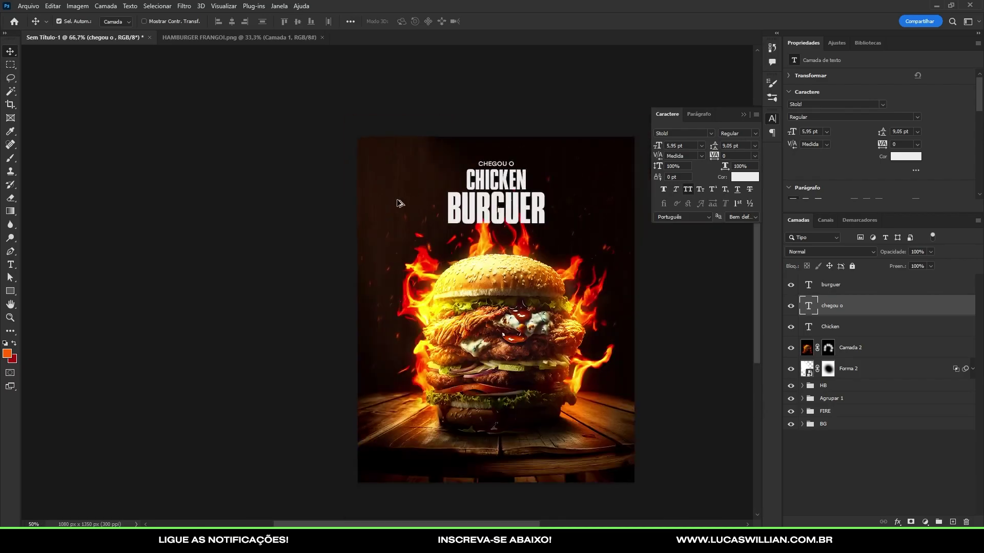
{"action": "scroll", "coordinate": [398, 204], "scroll_direction": "up", "scroll_amount": 3}
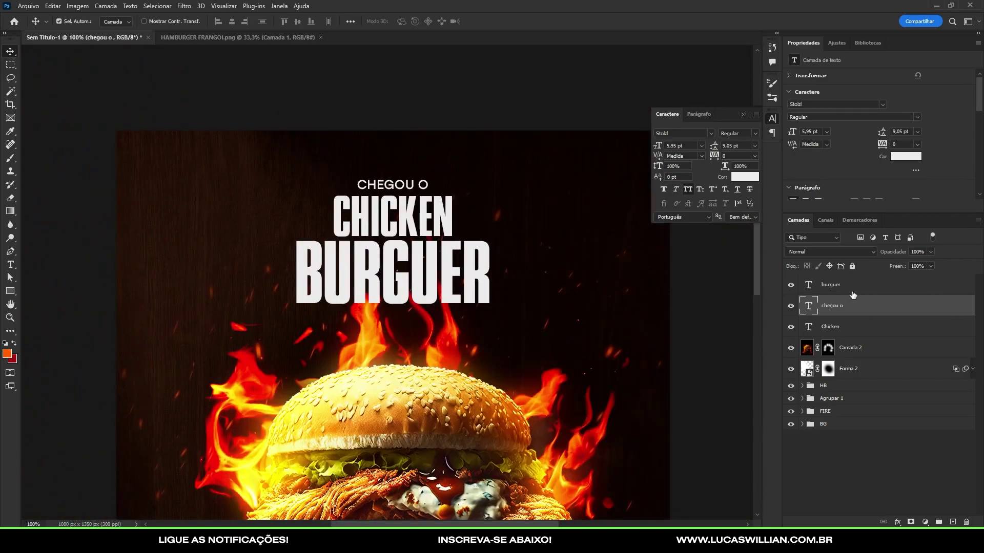
{"action": "left_click", "coordinate": [853, 291]}
Move Chicken up beside burguer and set both title layers to Sobrepor blending.
{"action": "left_click_drag", "start_coordinate": [847, 323], "coordinate": [850, 297]}
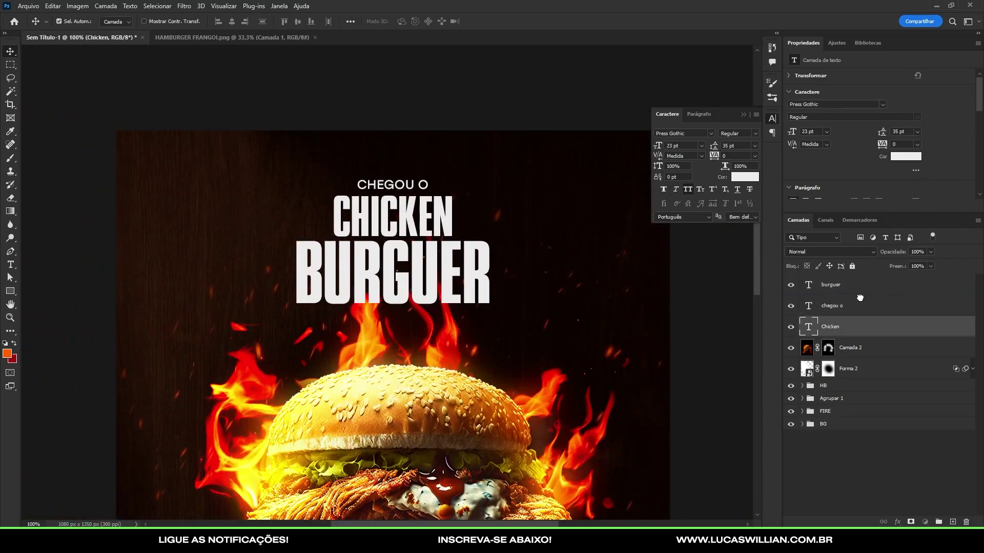
{"action": "left_click", "coordinate": [855, 291], "text": "ctrl"}
{"action": "left_click", "coordinate": [799, 251]}
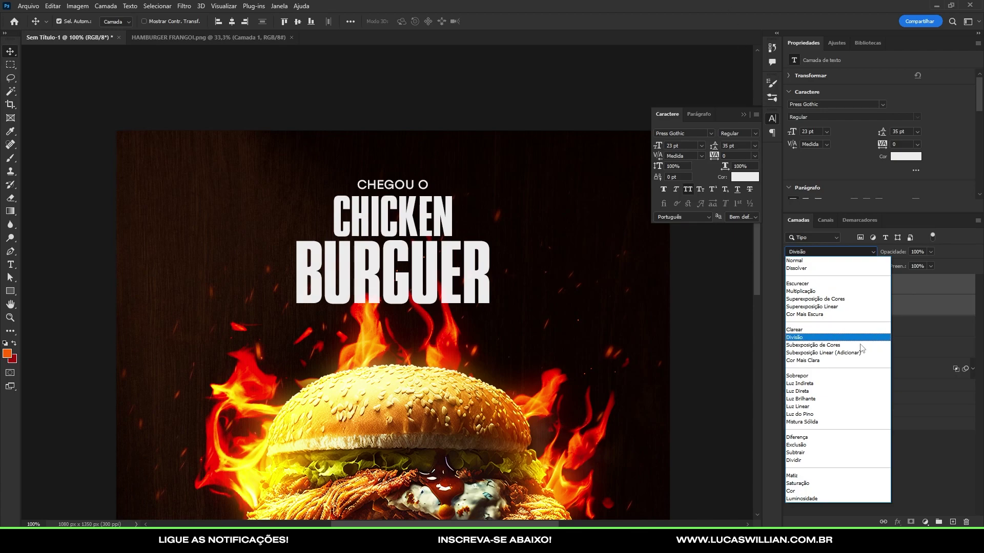
{"action": "left_click", "coordinate": [814, 376]}
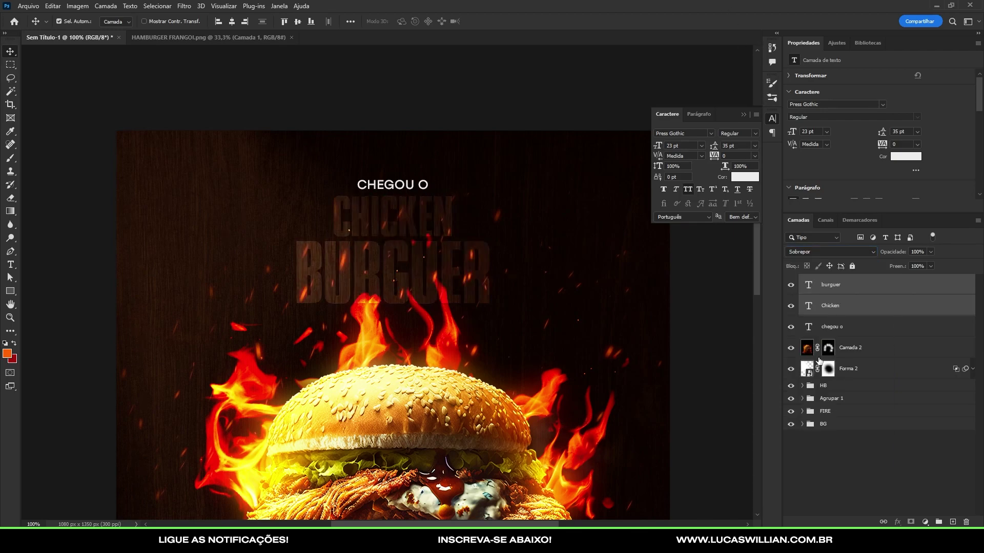
Duplicate the two title layers, set the copies to Normal, and group them as Agrupar 2.
{"action": "key", "text": "ctrl+j"}
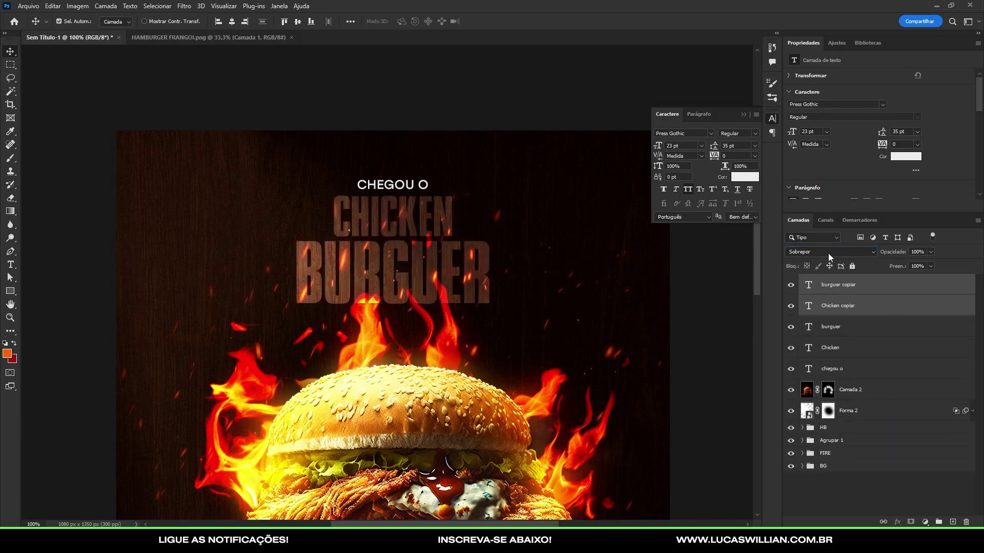
{"action": "left_click", "coordinate": [830, 257]}
{"action": "left_click", "coordinate": [815, 264]}
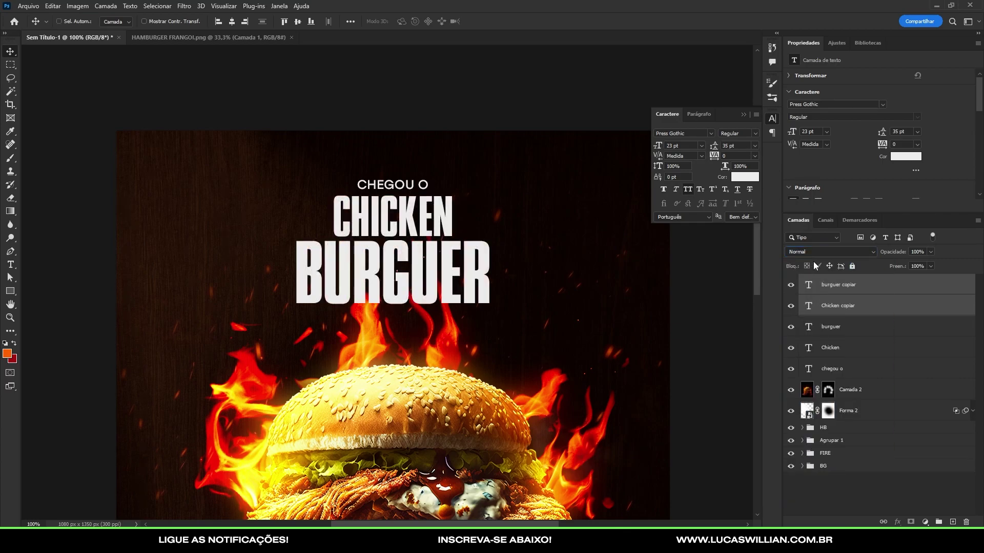
{"action": "key", "text": "ctrl+g"}
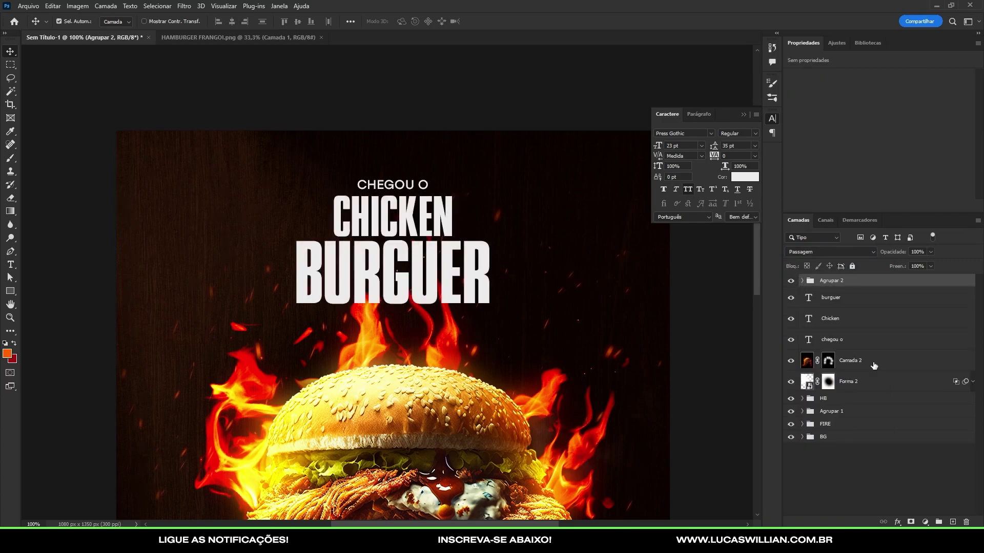
Give Agrupar 2 a black layer mask and ready a white brush for it.
{"action": "left_click", "coordinate": [910, 521]}
{"action": "key", "text": "ctrl+i"}
{"action": "key", "text": "b"}
{"action": "key", "text": "d"}
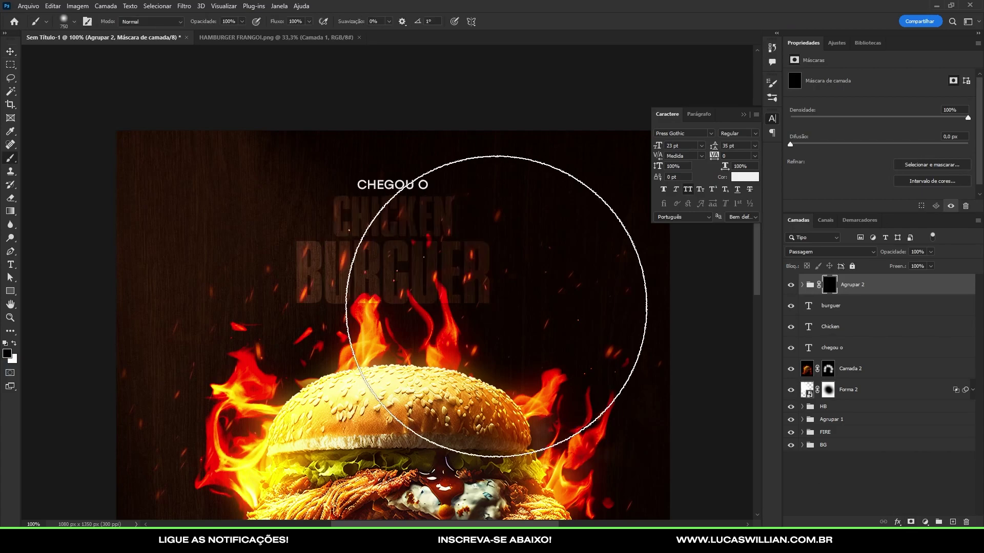
{"action": "key", "text": "x"}
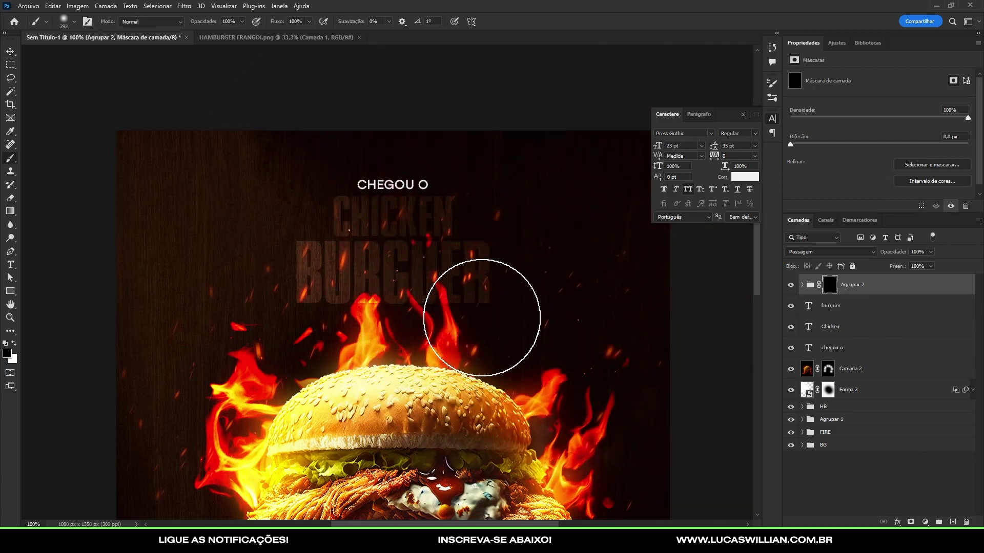
Paint white on the mask to reveal CHICKEN BURGUER, undoing strokes that overshoot.
{"action": "left_click_drag", "start_coordinate": [472, 314], "coordinate": [549, 318]}
{"action": "left_click_drag", "start_coordinate": [395, 308], "coordinate": [417, 351]}
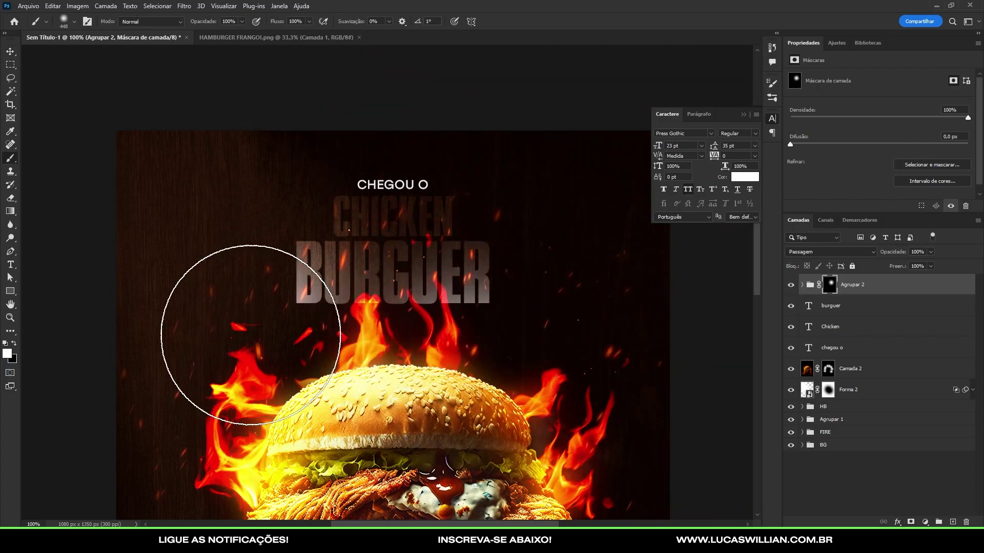
{"action": "key", "text": "ctrl+z"}
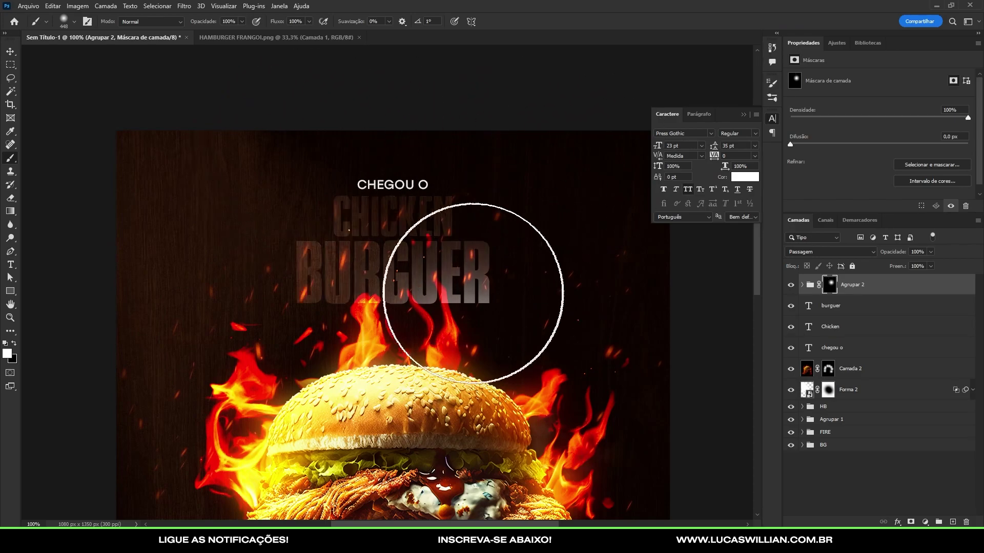
{"action": "key", "text": "ctrl+z"}
{"action": "mouse_move", "coordinate": [391, 253]}
{"action": "left_mouse_down"}
{"action": "mouse_move", "coordinate": [413, 227]}
{"action": "mouse_move", "coordinate": [306, 316]}
{"action": "left_mouse_up"}
{"action": "key", "text": "ctrl+z"}
Refine the mask with a diagonal stroke so the white titles fade toward the flames.
{"action": "left_click_drag", "start_coordinate": [464, 205], "coordinate": [315, 318]}
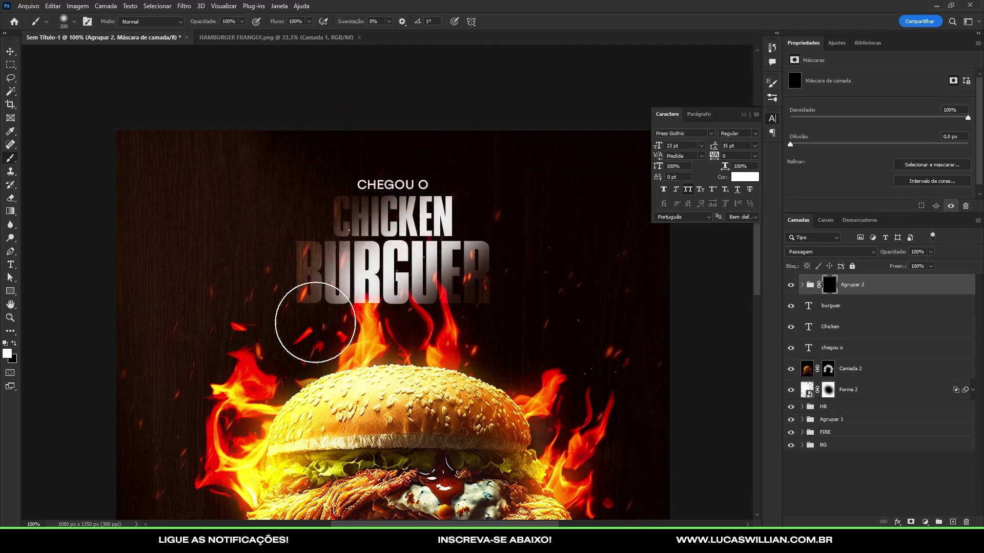
{"action": "scroll", "coordinate": [443, 296], "scroll_direction": "down", "scroll_amount": 1}
{"action": "key", "text": "ctrl+z"}
{"action": "mouse_move", "coordinate": [399, 286]}
{"action": "left_mouse_down"}
{"action": "mouse_move", "coordinate": [407, 262]}
{"action": "mouse_move", "coordinate": [374, 231]}
{"action": "left_mouse_up"}
{"action": "key", "text": "ctrl+z"}
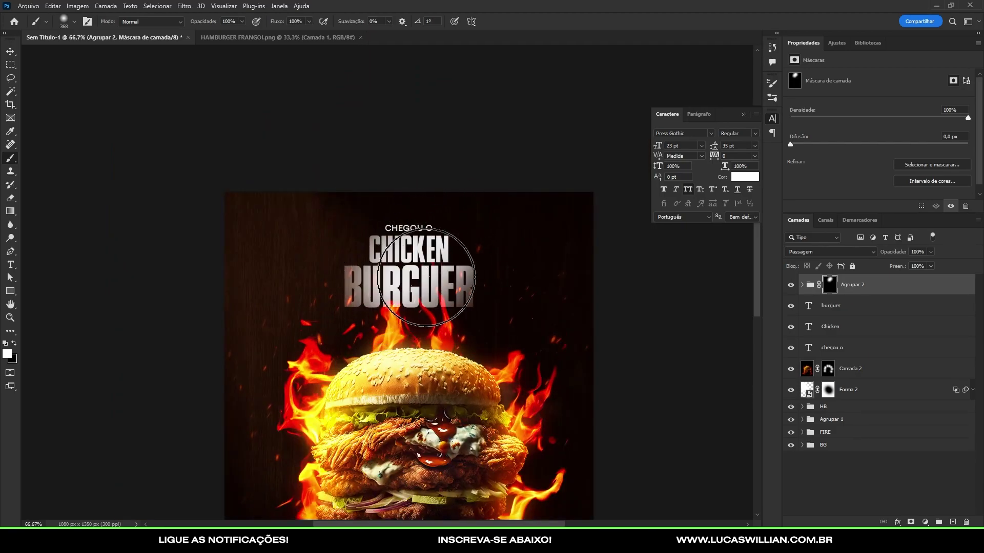
{"action": "scroll", "coordinate": [347, 256], "scroll_direction": "up", "scroll_amount": 1}
{"action": "key", "text": "ctrl+z"}
{"action": "key", "text": "ctrl+shift+z"}
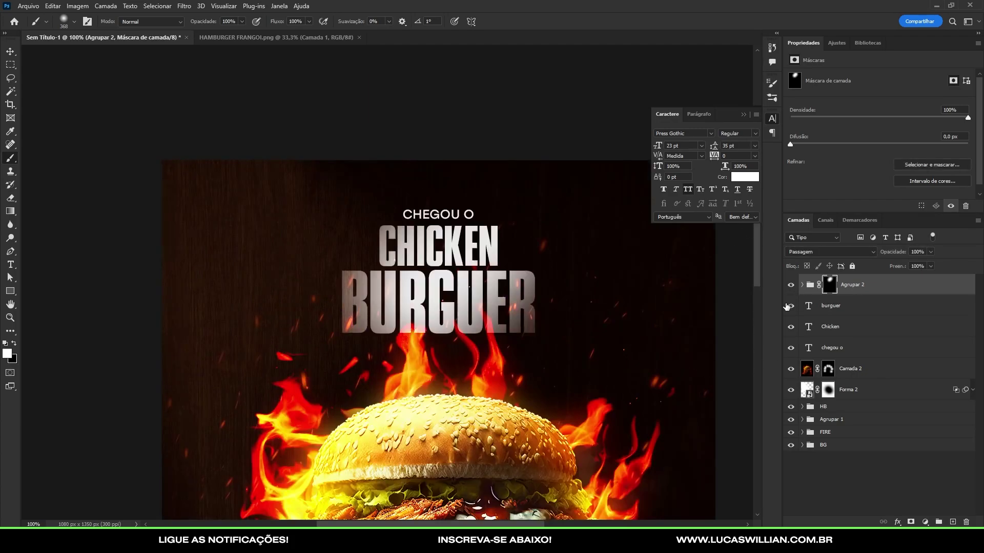
Check the titles with CHEGOU O hidden, then switch to a larger black brush.
{"action": "left_click", "coordinate": [791, 347]}
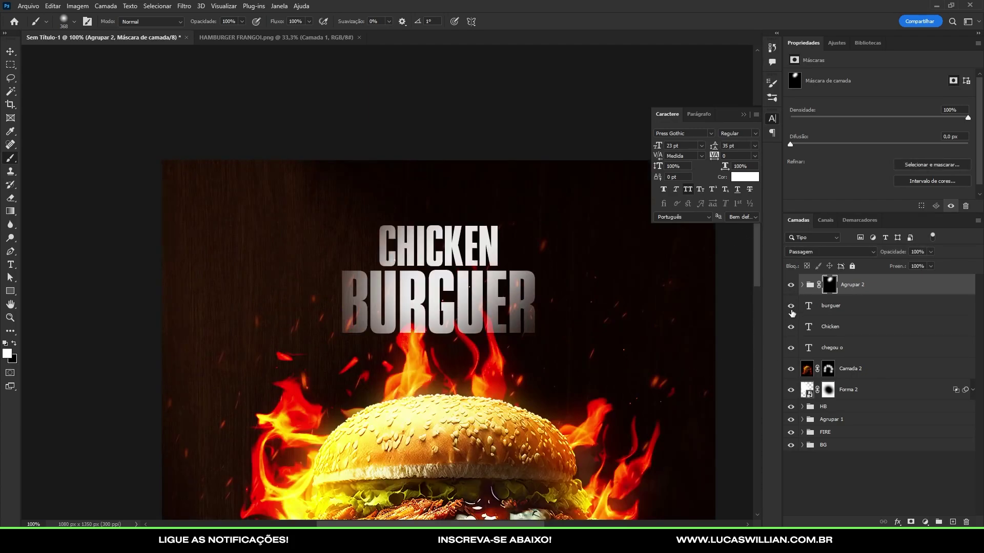
{"action": "key", "text": "ctrl+plus"}
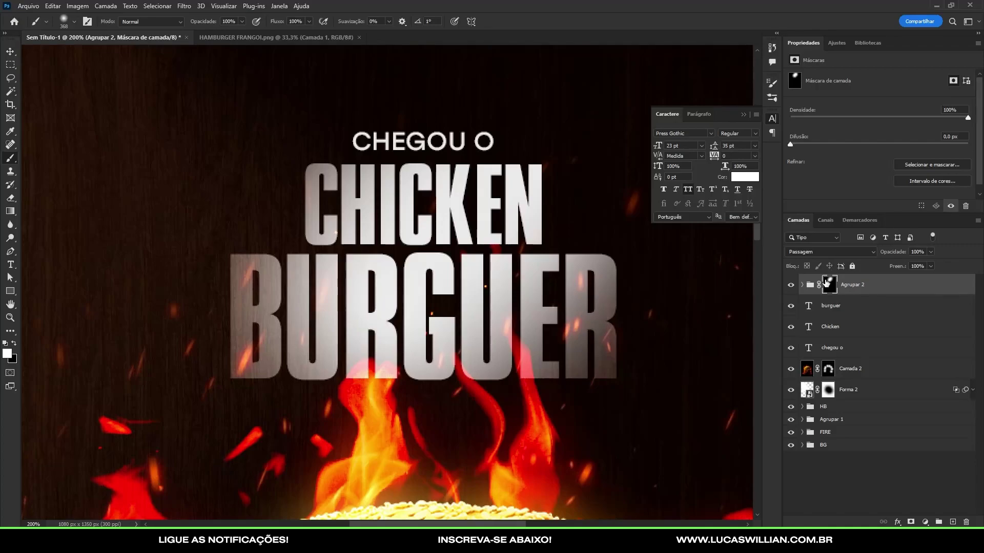
{"action": "key", "text": "x"}
{"action": "key", "text": "ctrl+minus"}
{"action": "key", "text": "ctrl+minus"}
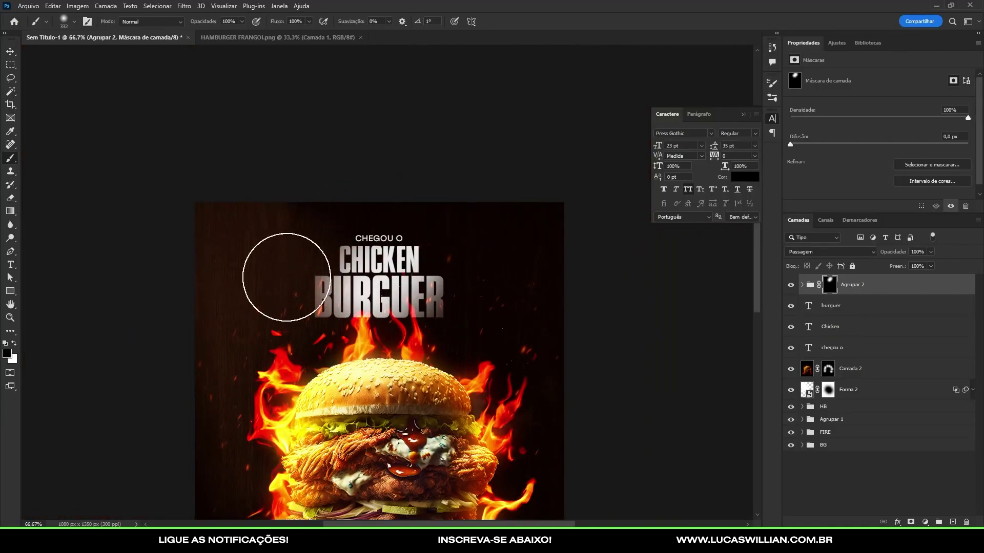
{"action": "key", "text": "bracketright"}
{"action": "key", "text": "bracketright"}
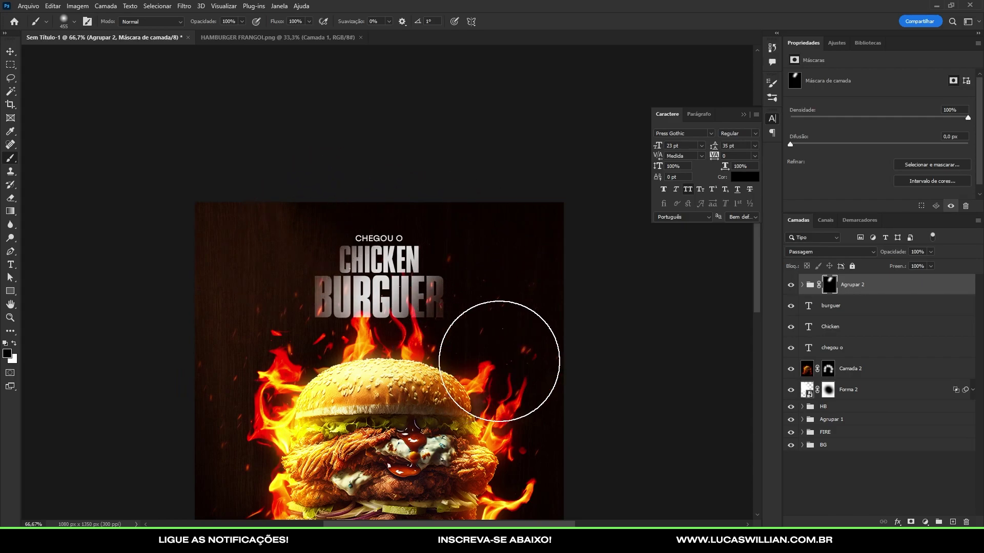
{"action": "scroll", "coordinate": [499, 361], "scroll_direction": "down", "scroll_amount": 3}
{"action": "scroll", "coordinate": [556, 261], "scroll_direction": "up", "scroll_amount": 1}
{"action": "scroll", "coordinate": [556, 261], "scroll_direction": "up", "scroll_amount": 1}
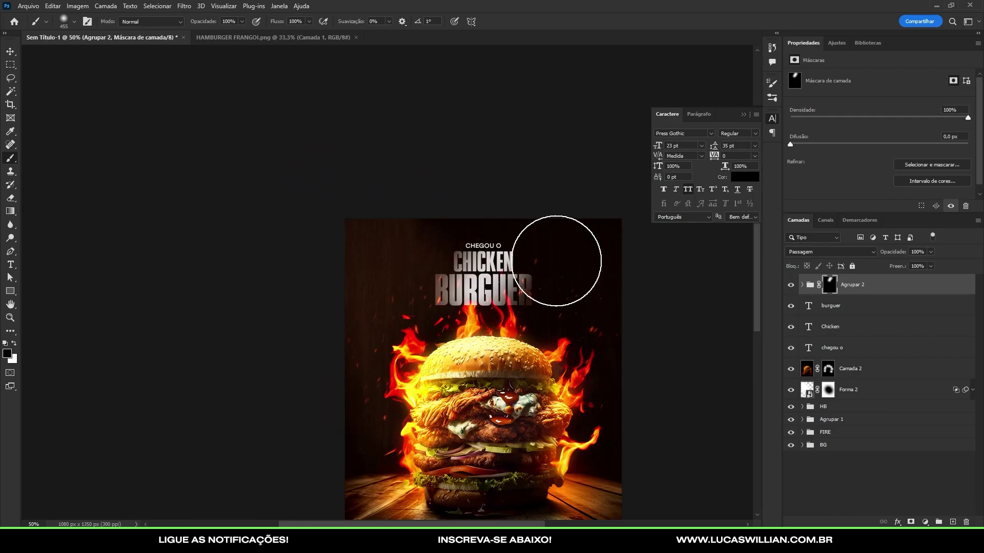
{"action": "scroll", "coordinate": [556, 261], "scroll_direction": "up", "scroll_amount": 1}
{"action": "scroll", "coordinate": [529, 202], "scroll_direction": "up", "scroll_amount": 2}
{"action": "key", "text": "v"}
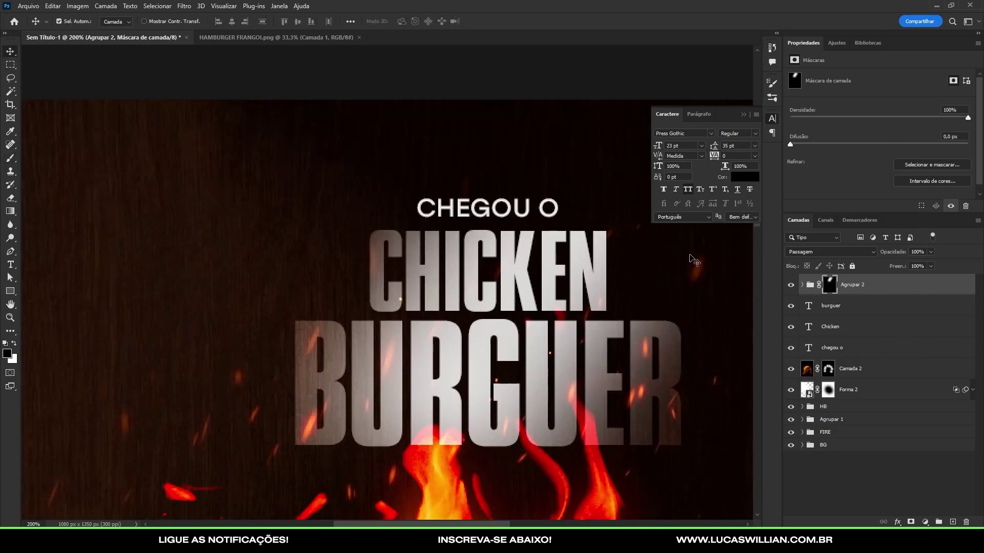
{"action": "scroll", "coordinate": [435, 260], "scroll_direction": "up", "scroll_amount": 1}
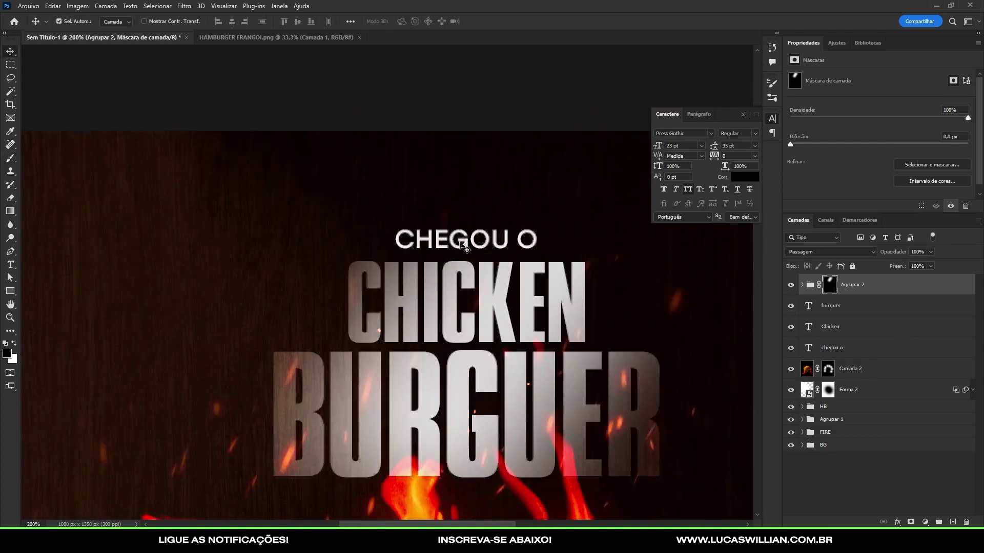
Keep CHEGOU O on Luz Indireta and add a Sobrepor-blended copy above it.
{"action": "left_click", "coordinate": [834, 349]}
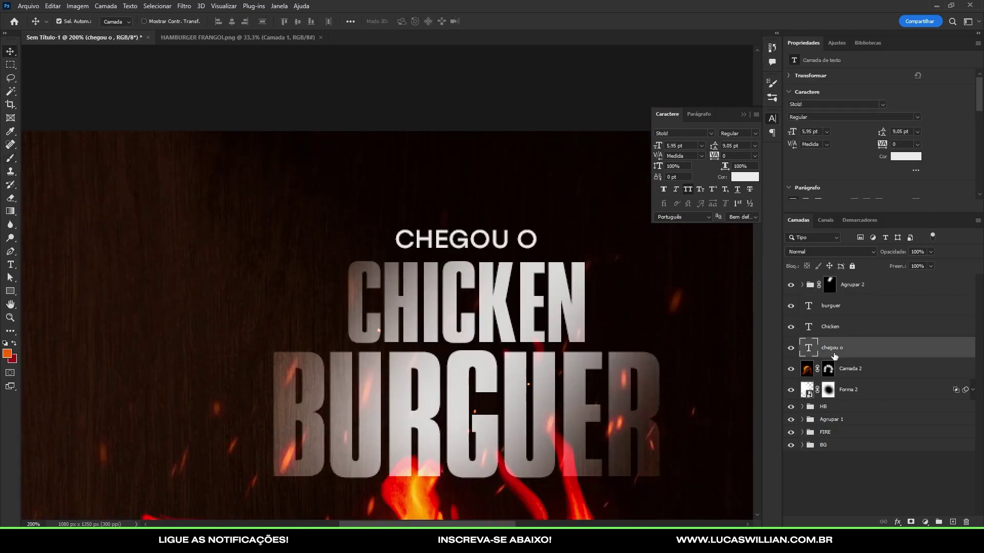
{"action": "left_click", "coordinate": [802, 251]}
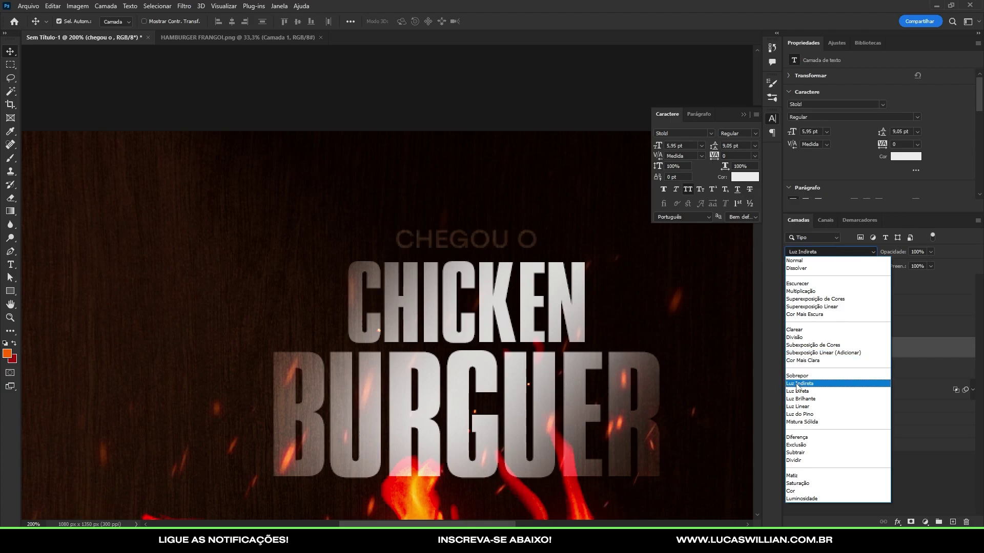
{"action": "left_click", "coordinate": [798, 385]}
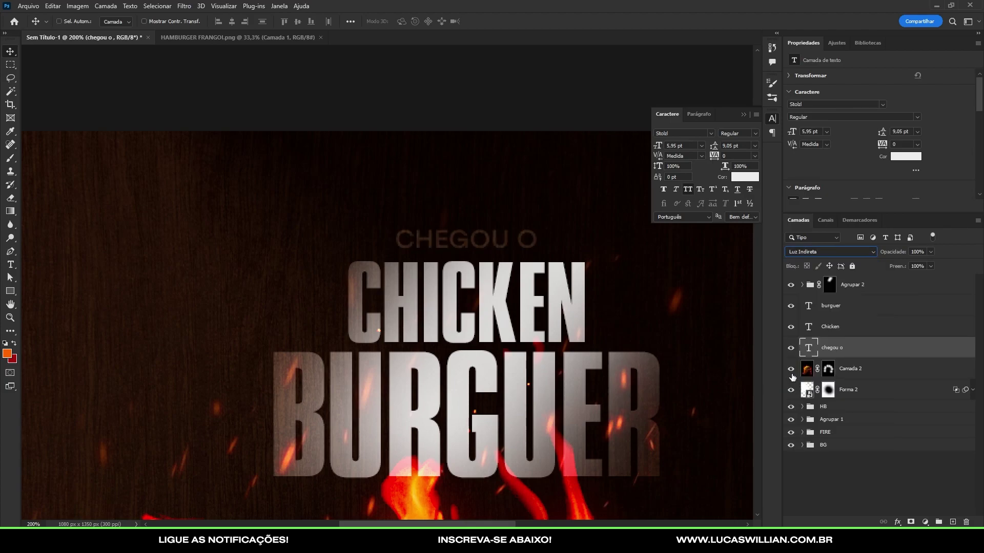
{"action": "key", "text": "ctrl+j"}
{"action": "left_click", "coordinate": [788, 253]}
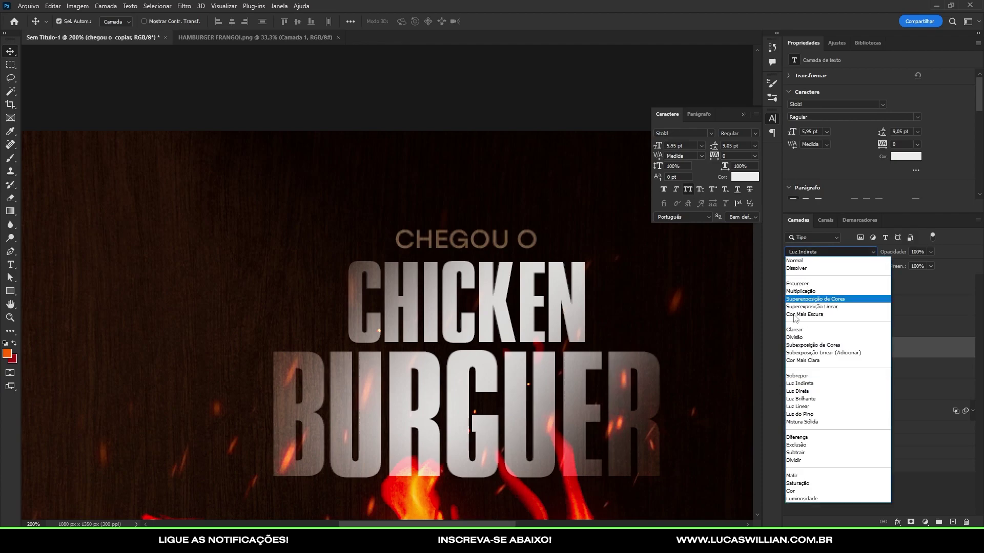
{"action": "left_click", "coordinate": [790, 378]}
Group the burguer, Chicken and Agrupar 2 layers together as Agrupar 3.
{"action": "scroll", "coordinate": [592, 359], "scroll_direction": "down", "scroll_amount": 4}
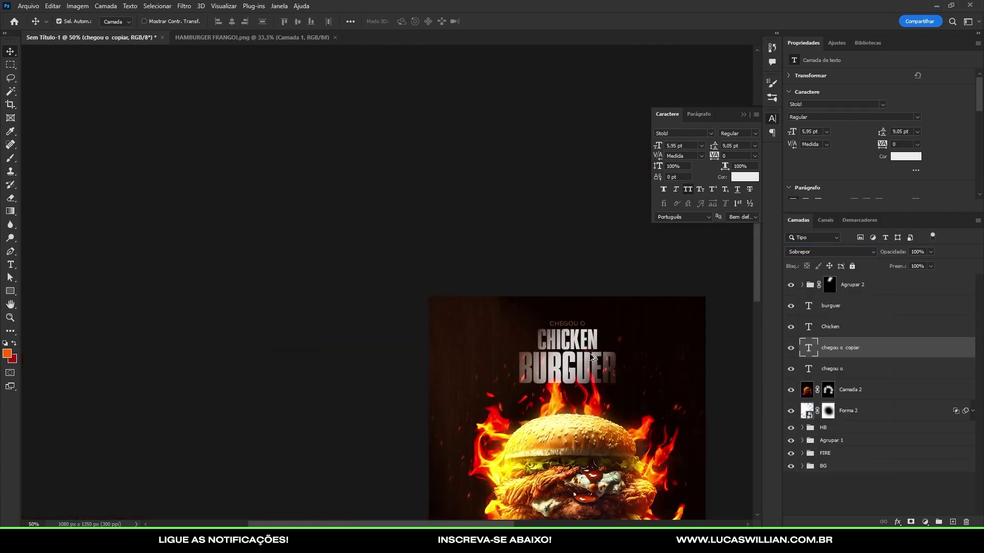
{"action": "left_click_drag", "start_coordinate": [608, 378], "coordinate": [440, 319]}
{"action": "scroll", "coordinate": [439, 320], "scroll_direction": "down", "scroll_amount": 2}
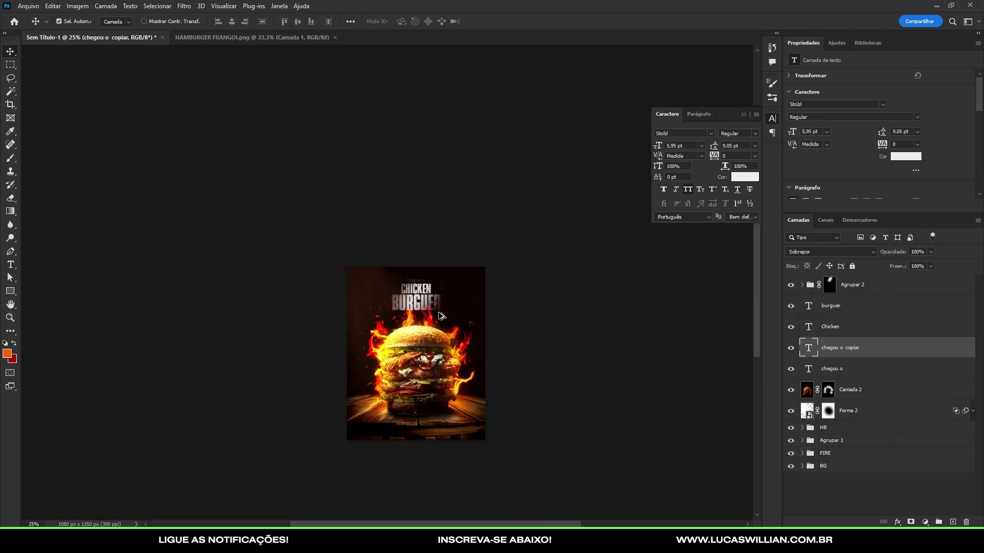
{"action": "scroll", "coordinate": [438, 329], "scroll_direction": "up", "scroll_amount": 2}
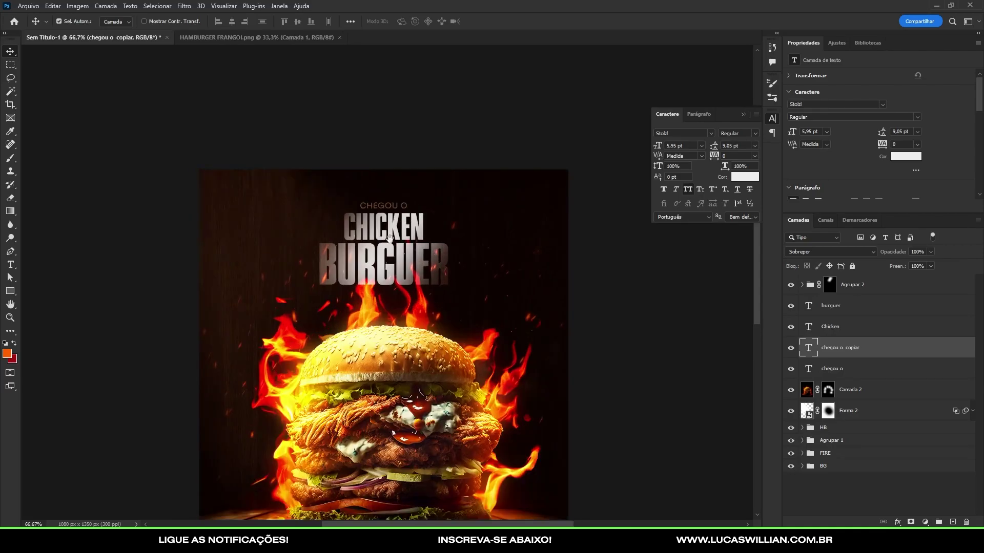
{"action": "scroll", "coordinate": [436, 317], "scroll_direction": "up", "scroll_amount": 1}
{"action": "scroll", "coordinate": [433, 299], "scroll_direction": "up", "scroll_amount": 2}
{"action": "scroll", "coordinate": [400, 259], "scroll_direction": "up", "scroll_amount": 1}
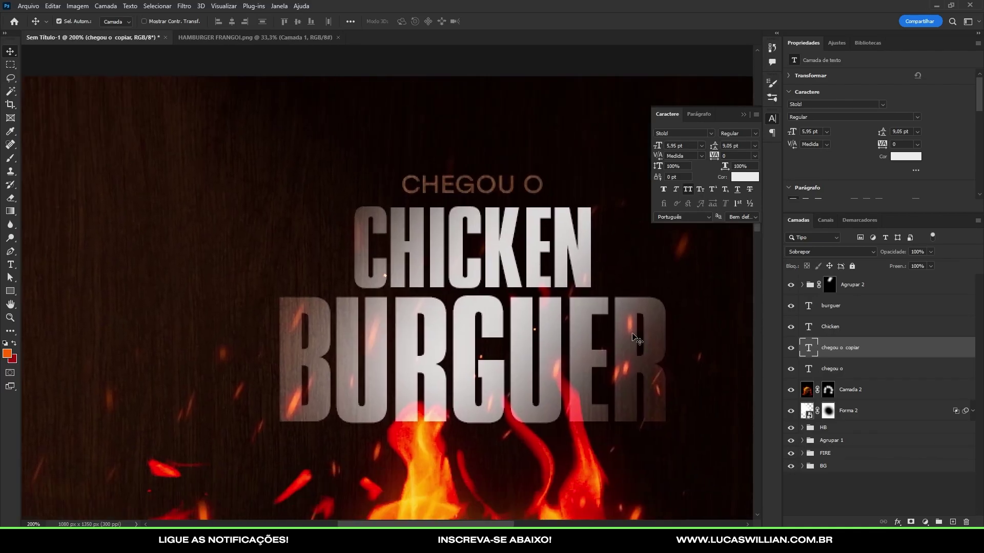
{"action": "left_click", "coordinate": [851, 307]}
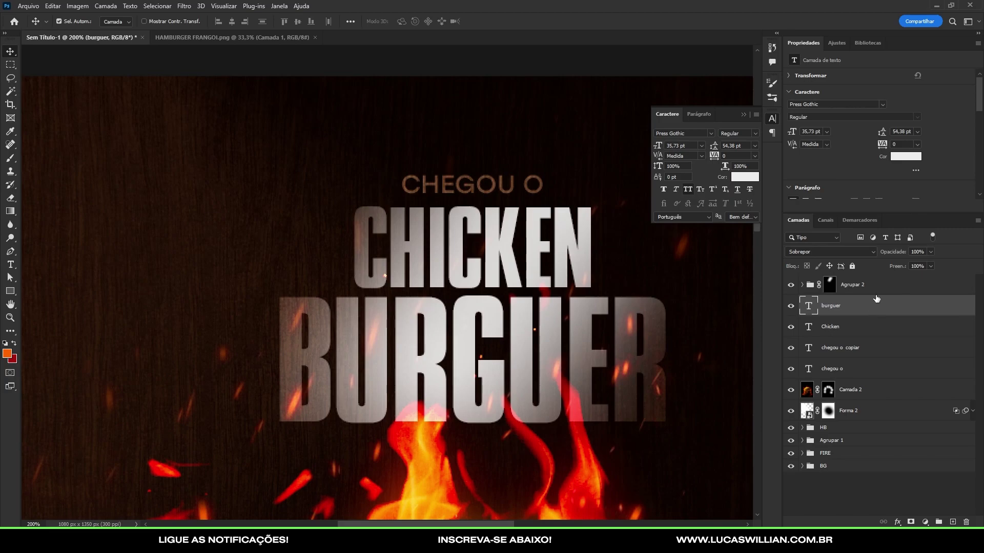
{"action": "left_click", "coordinate": [876, 288], "text": "ctrl"}
{"action": "left_click", "coordinate": [856, 332], "text": "shift"}
{"action": "key", "text": "ctrl+g"}
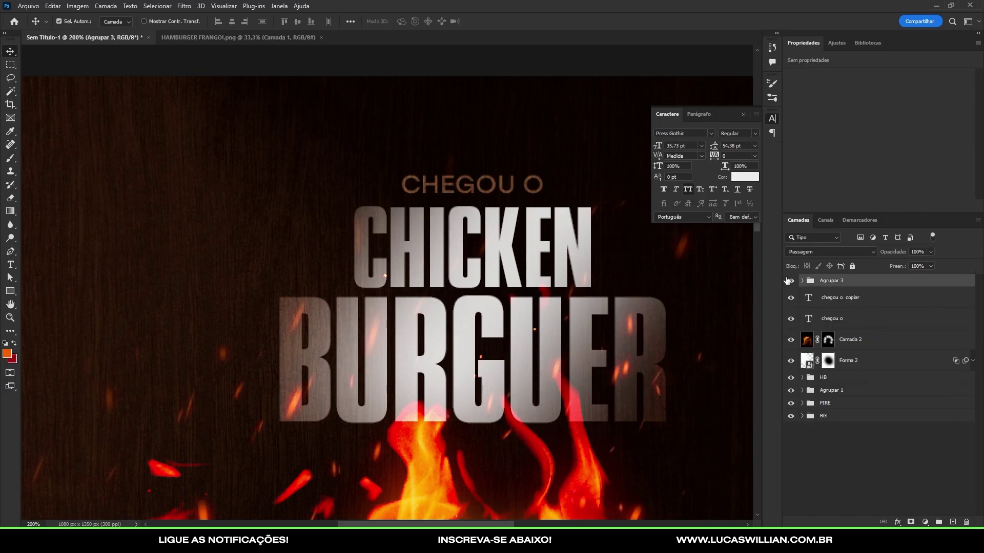
Give Agrupar 3 split Blend If sliders: current layer 0/87, underlying 0/21.
{"action": "left_click", "coordinate": [789, 281]}
{"action": "double_click", "coordinate": [902, 281]}
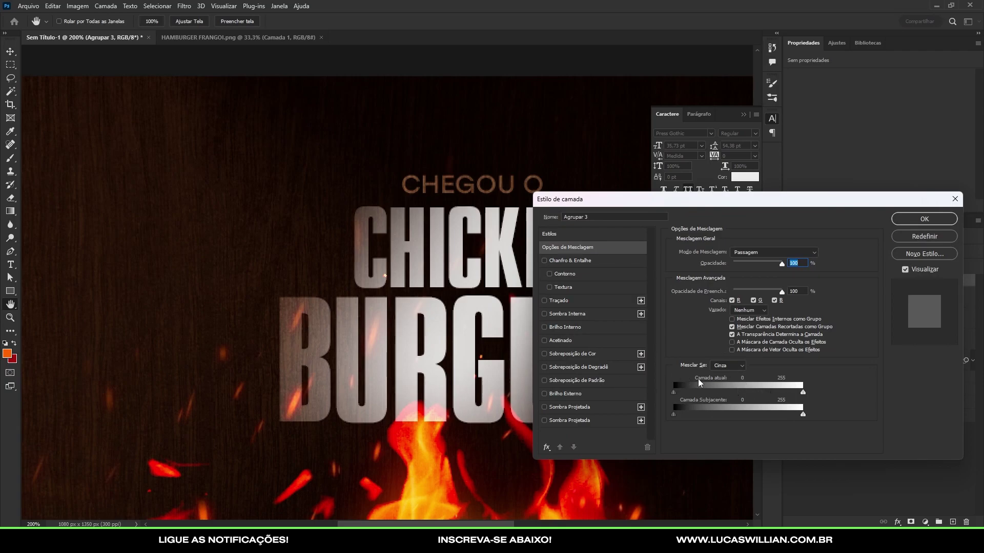
{"action": "mouse_move", "coordinate": [803, 392]}
{"action": "left_mouse_down"}
{"action": "mouse_move", "coordinate": [760, 392]}
{"action": "mouse_move", "coordinate": [803, 393]}
{"action": "mouse_move", "coordinate": [756, 414]}
{"action": "mouse_move", "coordinate": [815, 414]}
{"action": "left_mouse_up"}
{"action": "mouse_move", "coordinate": [673, 392]}
{"action": "left_mouse_down"}
{"action": "mouse_move", "coordinate": [761, 393]}
{"action": "mouse_move", "coordinate": [740, 383]}
{"action": "mouse_move", "coordinate": [683, 420]}
{"action": "left_mouse_up"}
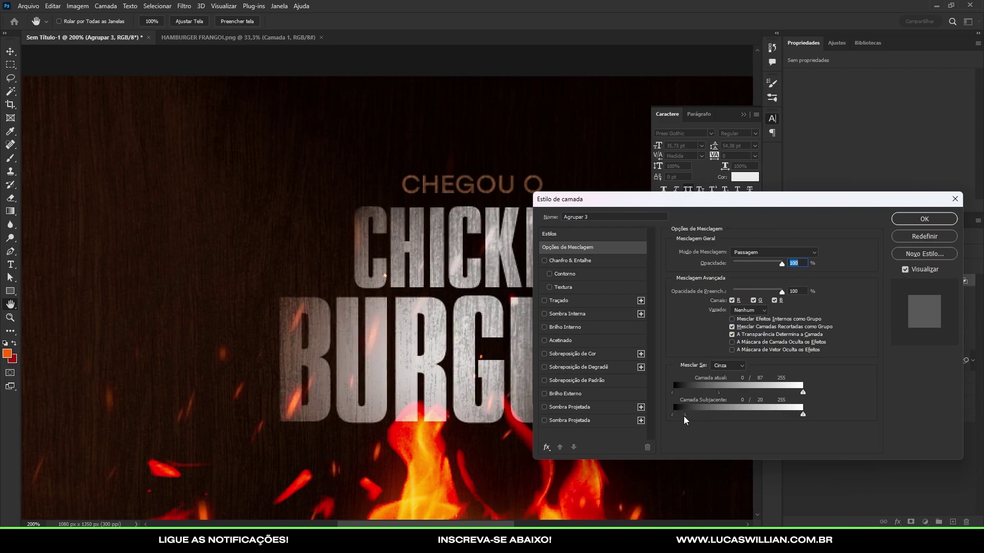
{"action": "left_click", "coordinate": [924, 219]}
Hide the chegou o copiar duplicate layer and review the whole poster.
{"action": "scroll", "coordinate": [496, 217], "scroll_direction": "down", "scroll_amount": 5}
{"action": "scroll", "coordinate": [496, 216], "scroll_direction": "down", "scroll_amount": 1}
{"action": "scroll", "coordinate": [479, 217], "scroll_direction": "up", "scroll_amount": 3}
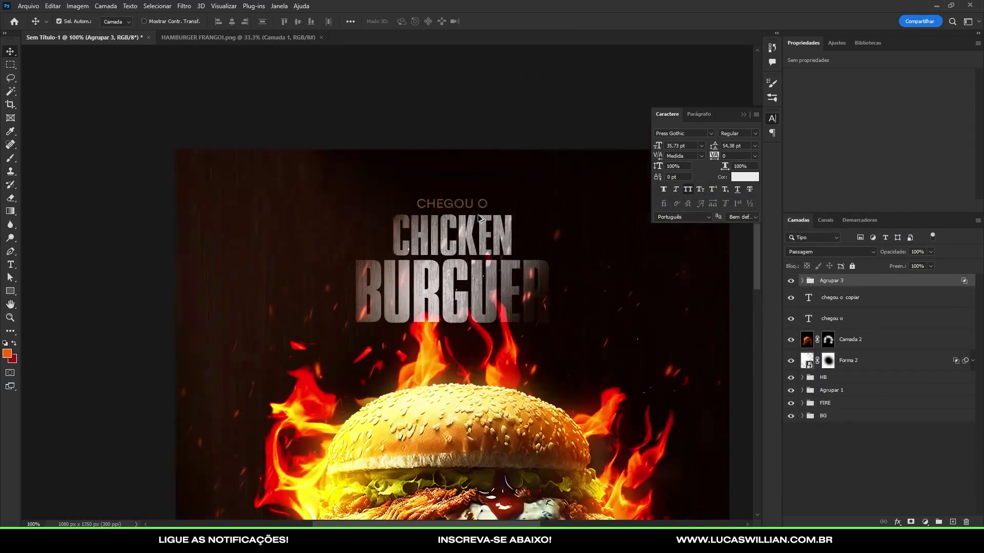
{"action": "scroll", "coordinate": [479, 217], "scroll_direction": "down", "scroll_amount": 3}
{"action": "scroll", "coordinate": [489, 221], "scroll_direction": "up", "scroll_amount": 4}
{"action": "left_click", "coordinate": [792, 299]}
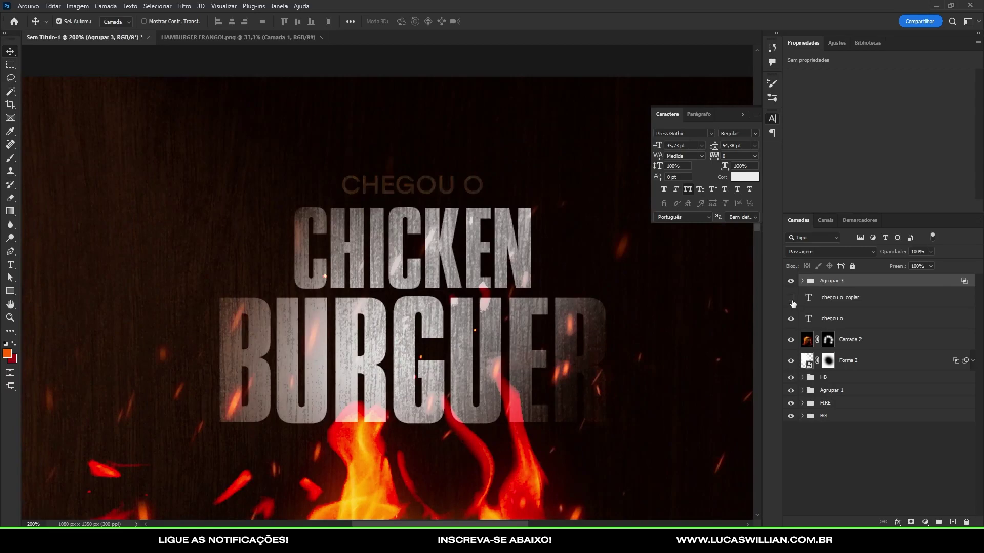
{"action": "left_click", "coordinate": [793, 305]}
{"action": "key", "text": "ctrl+minus"}
{"action": "key", "text": "ctrl+minus"}
{"action": "key", "text": "ctrl+minus"}
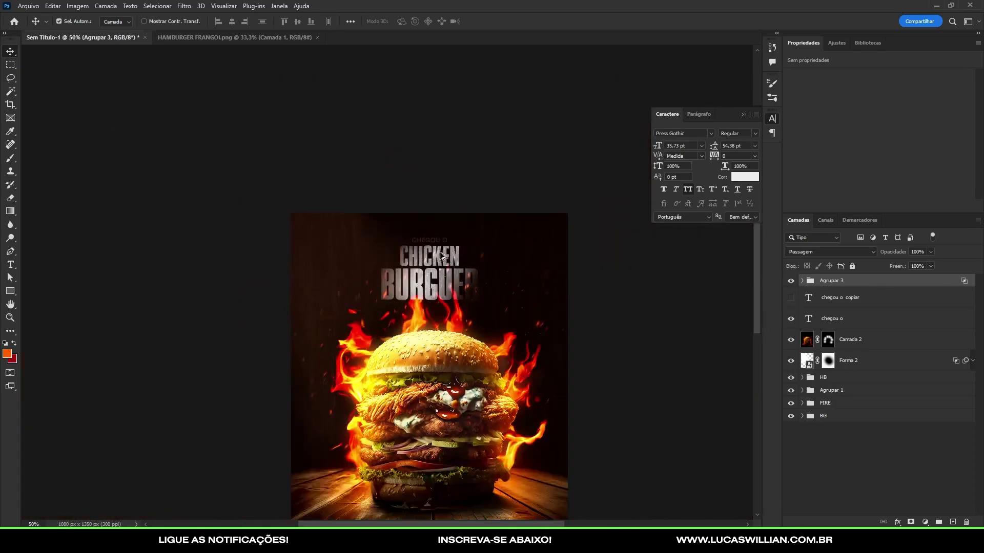
{"action": "key", "text": "ctrl+plus"}
Keep the CHEGOU O text on Normal blending after trying and undoing Sobrepor.
{"action": "left_click", "coordinate": [822, 321]}
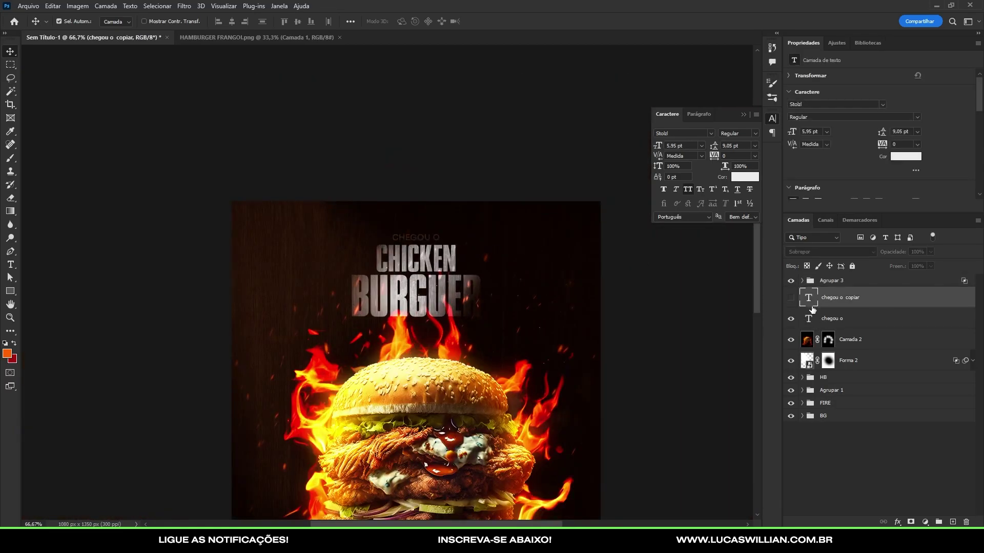
{"action": "left_click", "coordinate": [812, 252]}
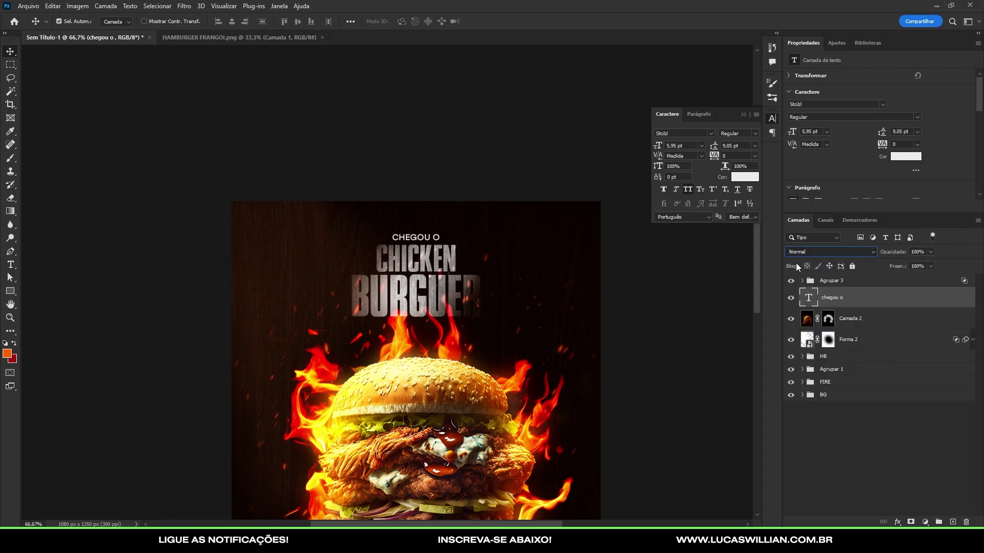
{"action": "scroll", "coordinate": [433, 263], "scroll_direction": "up", "scroll_amount": 2, "text": "alt"}
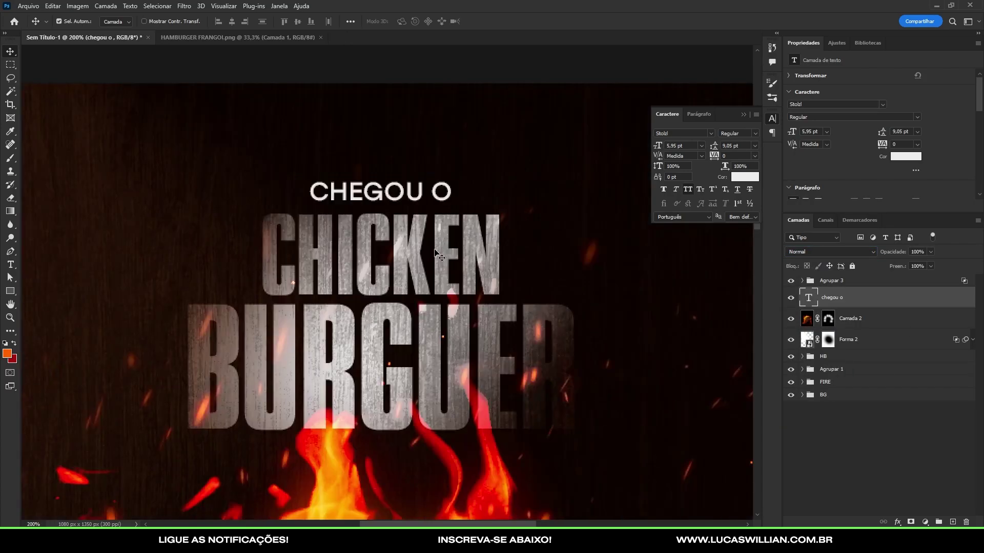
{"action": "left_click", "coordinate": [821, 259]}
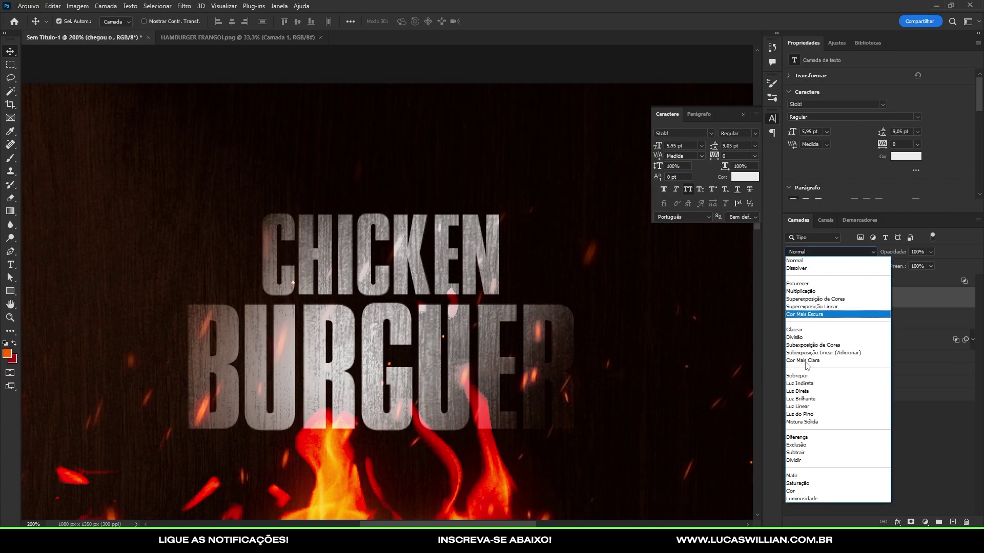
{"action": "left_click", "coordinate": [840, 362]}
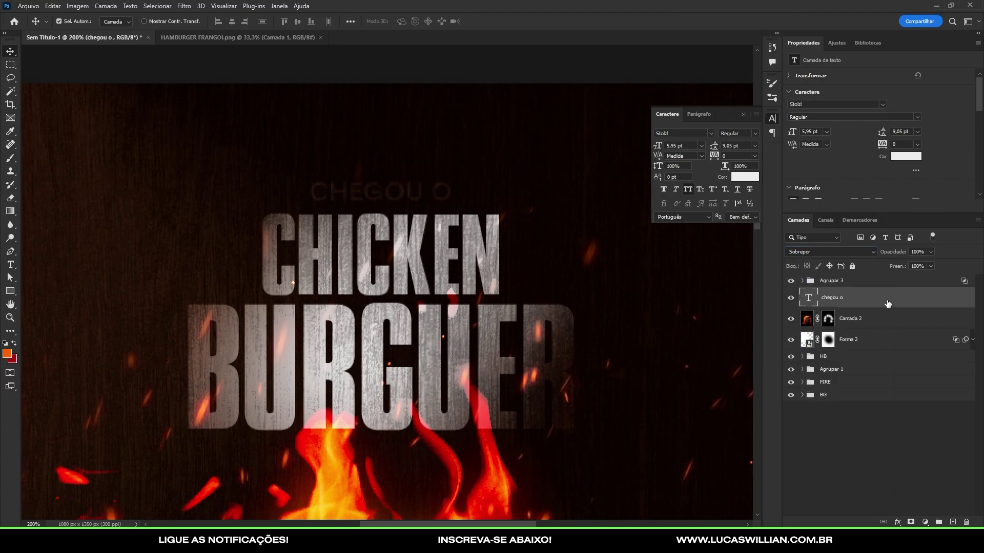
{"action": "key", "text": "ctrl+z"}
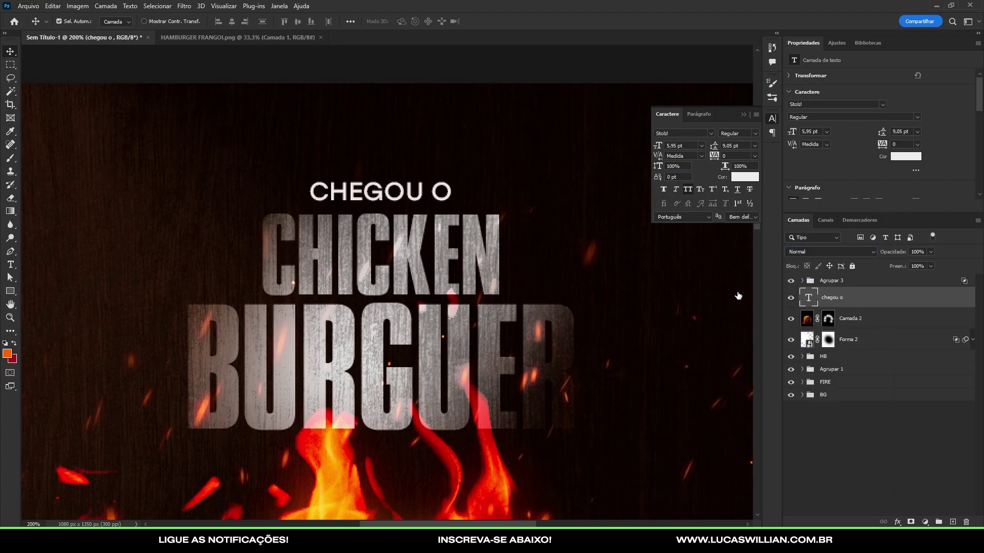
Apply split Blend If sliders to CHEGOU O, underlying 0/31 and current-layer dark end 0/52.
{"action": "mouse_move", "coordinate": [673, 414]}
{"action": "left_mouse_down"}
{"action": "mouse_move", "coordinate": [690, 414]}
{"action": "mouse_move", "coordinate": [704, 392]}
{"action": "left_mouse_up"}
{"action": "left_click_drag", "start_coordinate": [802, 392], "coordinate": [788, 393]}
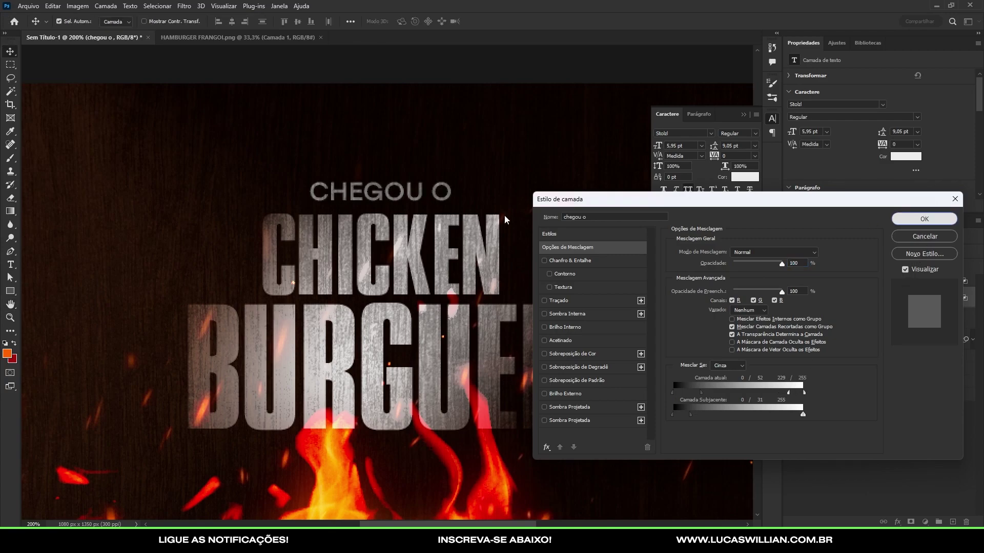
{"action": "left_click", "coordinate": [925, 219]}
Rename the Agrupar 3 group to 'texto 1'.
{"action": "double_click", "coordinate": [846, 280]}
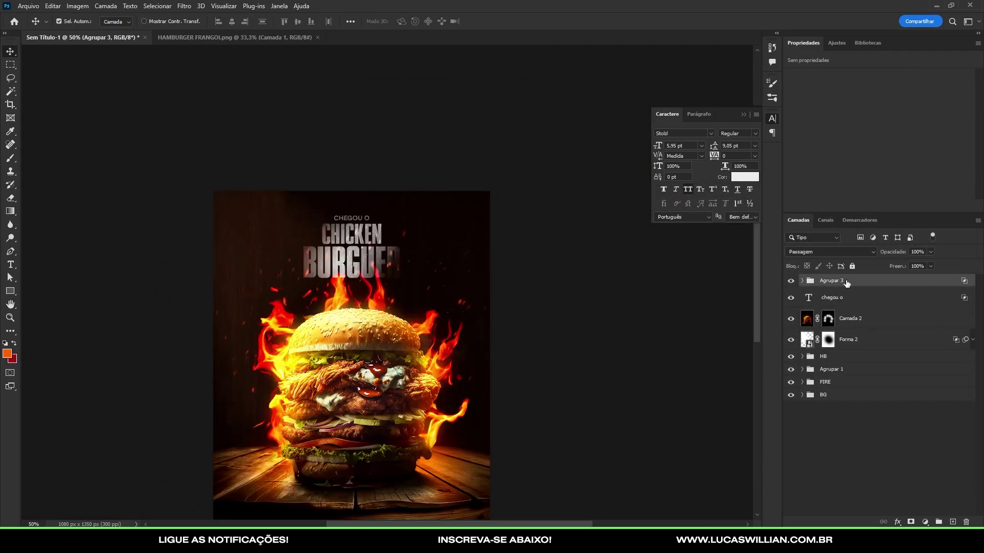
{"action": "type", "text": "texto 1"}
{"action": "key", "text": "Return"}
Scale the title block with chegou o slightly larger, show the guides and nudge it up.
{"action": "left_click", "coordinate": [855, 298], "text": "shift"}
{"action": "key", "text": "ctrl+t"}
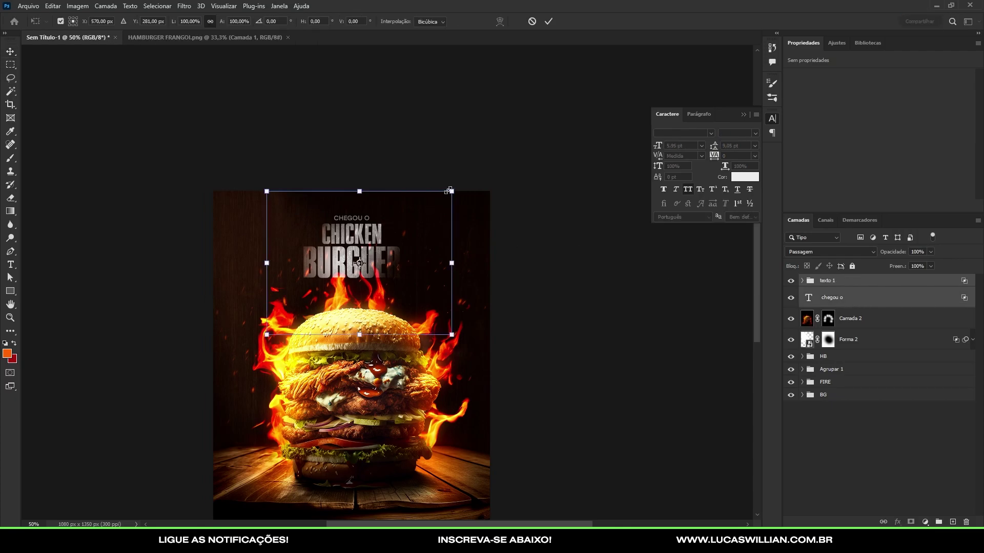
{"action": "left_click_drag", "start_coordinate": [449, 190], "coordinate": [456, 187]}
{"action": "key", "text": "Return"}
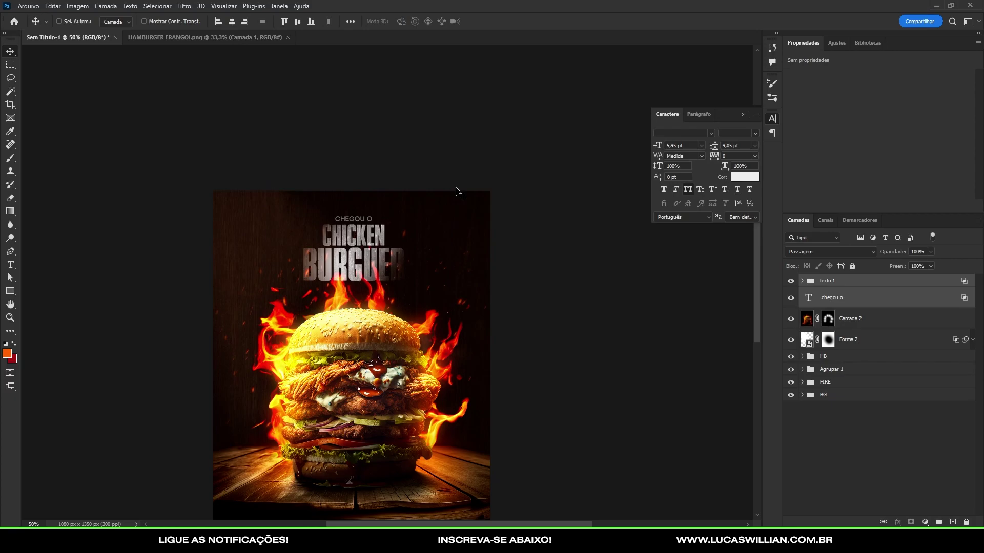
{"action": "key", "text": "ctrl+semicolon"}
{"action": "key", "text": "Up"}
{"action": "key", "text": "Up"}
{"action": "key", "text": "Up"}
Nudge the title block up once more and hide the guide grid.
{"action": "key", "text": "Up"}
{"action": "key", "text": "Up"}
{"action": "key", "text": "Up"}
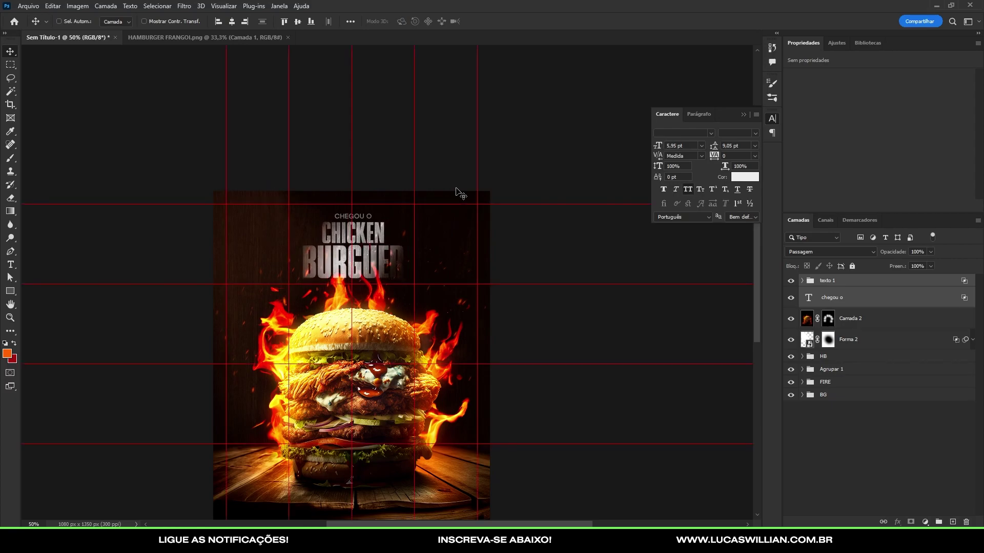
{"action": "key", "text": "Up"}
{"action": "key", "text": "Up"}
{"action": "key", "text": "Up"}
{"action": "key", "text": "Up"}
{"action": "key", "text": "ctrl+semicolon"}
{"action": "key", "text": "ctrl+minus"}
{"action": "key", "text": "ctrl+minus"}
{"action": "key", "text": "ctrl+minus"}
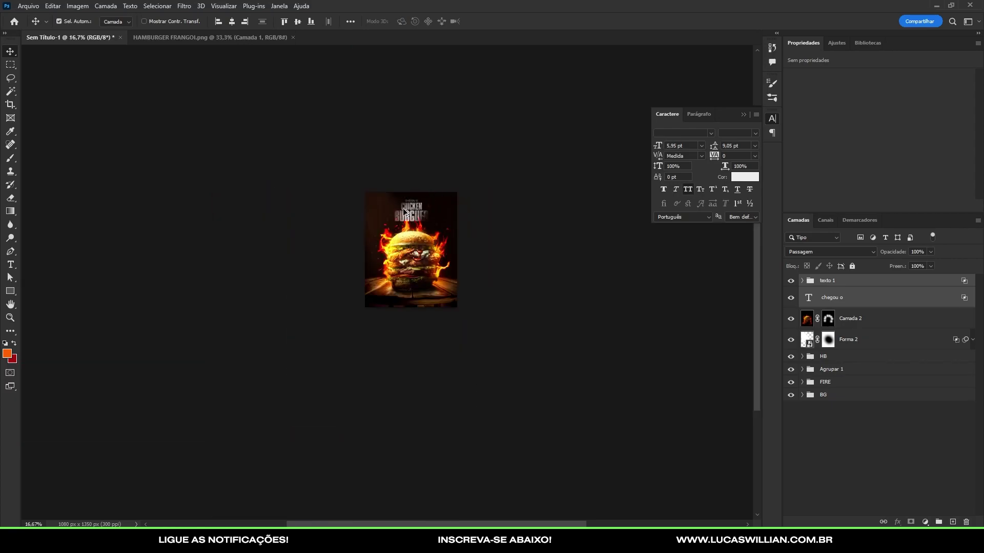
Select Agrupar 1 and switch off the FIRE flames around the burger.
{"action": "scroll", "coordinate": [403, 208], "scroll_direction": "up", "scroll_amount": 3}
{"action": "scroll", "coordinate": [425, 203], "scroll_direction": "up", "scroll_amount": 1}
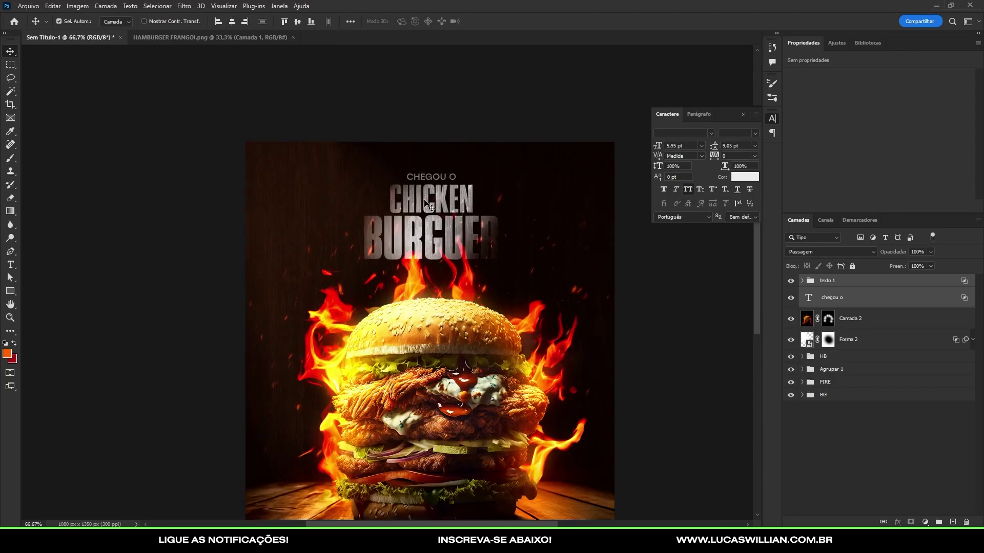
{"action": "scroll", "coordinate": [314, 216], "scroll_direction": "down", "scroll_amount": 2}
{"action": "scroll", "coordinate": [314, 216], "scroll_direction": "up", "scroll_amount": 1}
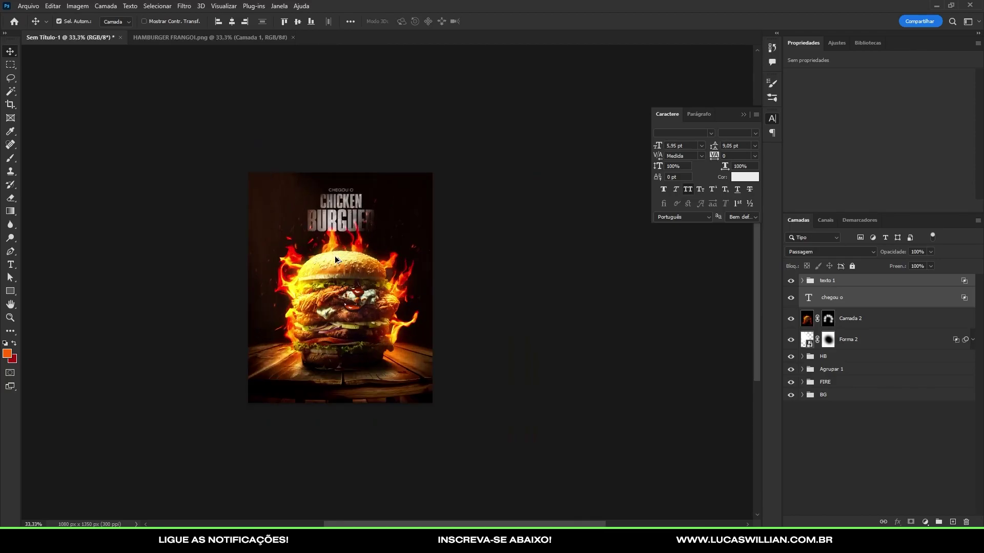
{"action": "left_click", "coordinate": [820, 369]}
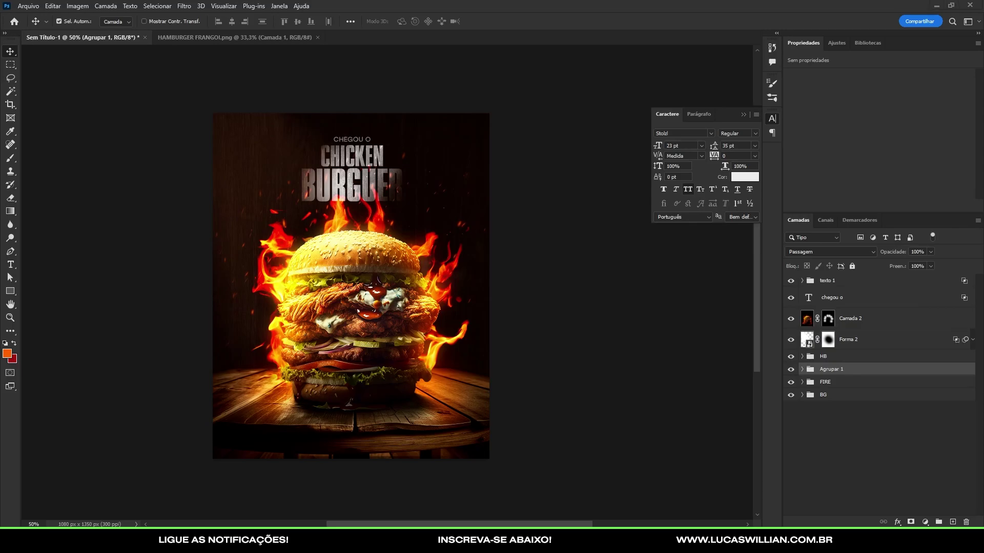
{"action": "left_click", "coordinate": [790, 382]}
Turn the FIRE flames back on around the burger, comparing with them hidden.
{"action": "double_click", "coordinate": [810, 382]}
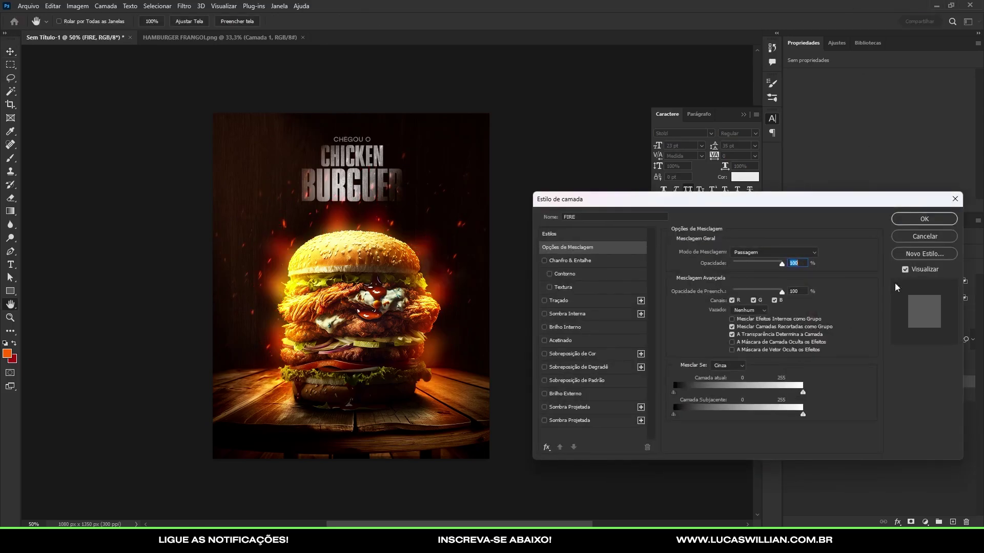
{"action": "left_click", "coordinate": [922, 238]}
{"action": "left_click", "coordinate": [791, 382]}
{"action": "left_click", "coordinate": [791, 382]}
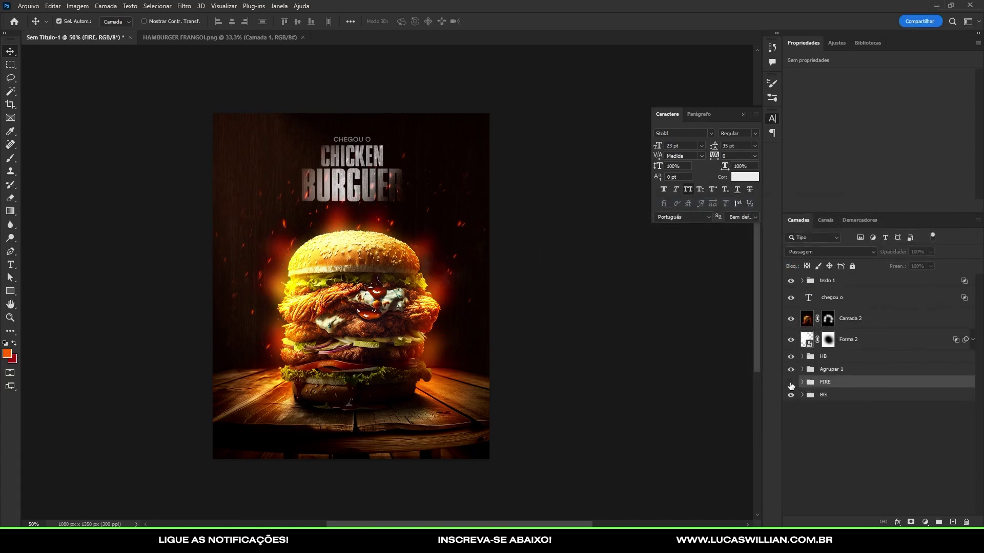
{"action": "left_click", "coordinate": [827, 361]}
{"action": "left_click", "coordinate": [832, 384], "text": "ctrl"}
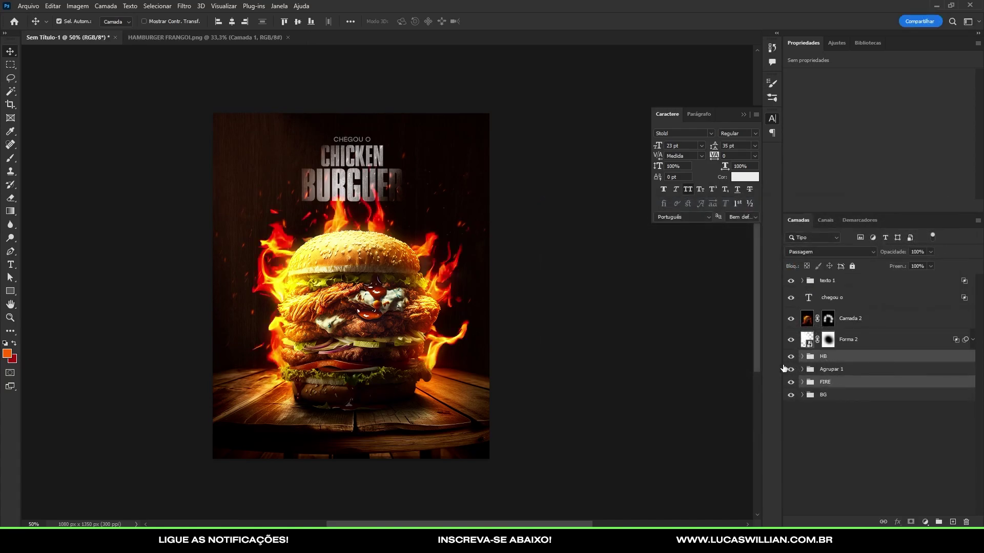
Scale the HB burger and FIRE flames up slightly together, then check at 50% view.
{"action": "left_click", "coordinate": [790, 382]}
{"action": "key", "text": "ctrl+t"}
{"action": "mouse_move", "coordinate": [580, 64]}
{"action": "left_mouse_down"}
{"action": "mouse_move", "coordinate": [516, 131]}
{"action": "mouse_move", "coordinate": [560, 99]}
{"action": "left_mouse_up"}
{"action": "key", "text": "Return"}
{"action": "key", "text": "ctrl+plus"}
{"action": "key", "text": "ctrl+minus"}
{"action": "key", "text": "ctrl+minus"}
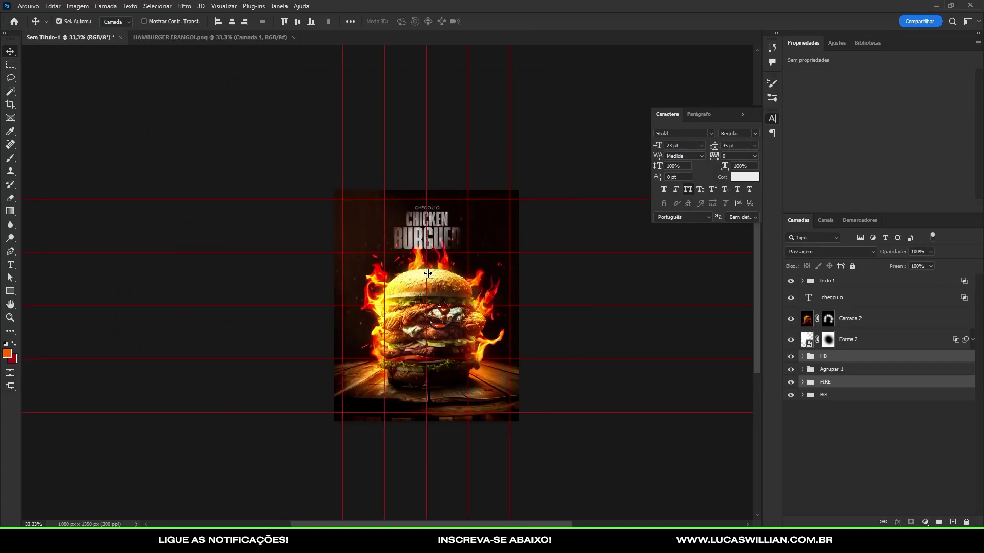
{"action": "key", "text": "ctrl+plus"}
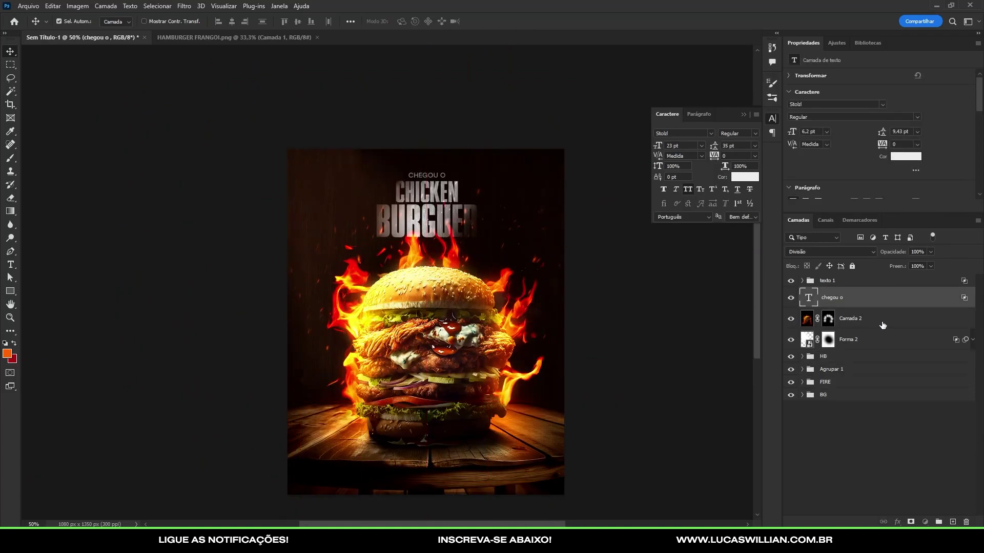
Select every layer from the texto 1 group down to BG.
{"action": "left_click", "coordinate": [875, 322]}
{"action": "left_click", "coordinate": [827, 399], "text": "shift"}
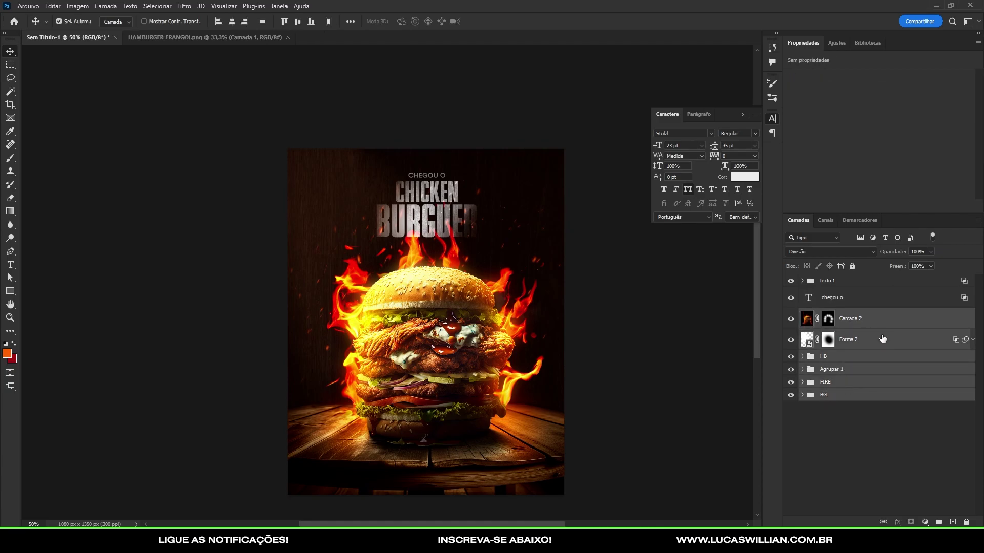
{"action": "left_click", "coordinate": [848, 288]}
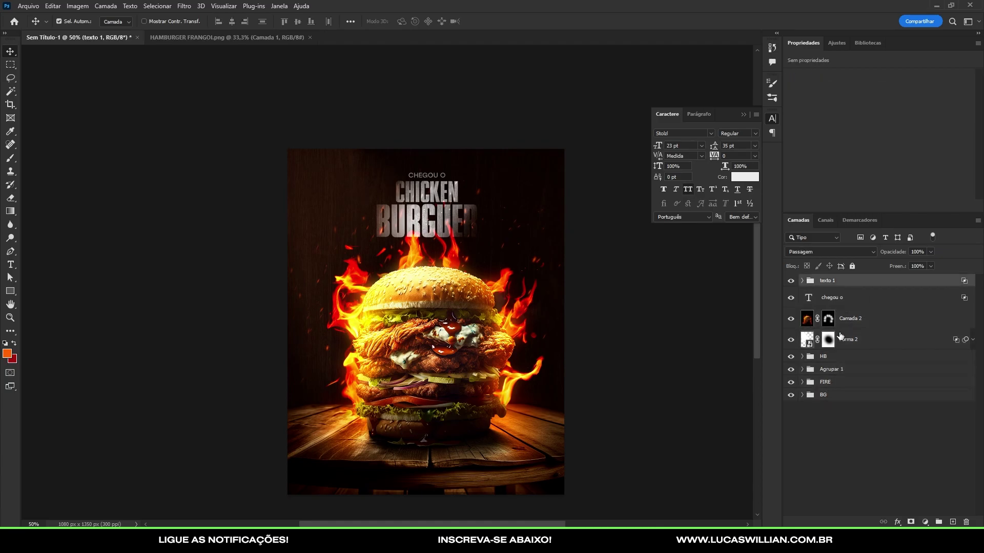
{"action": "left_click", "coordinate": [827, 397], "text": "shift"}
{"action": "right_click", "coordinate": [874, 281]}
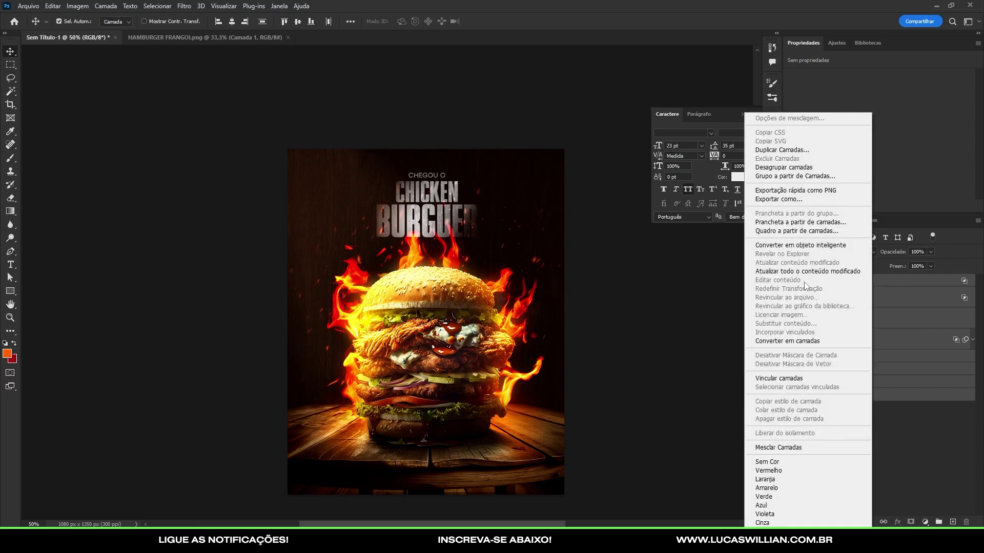
{"action": "left_click", "coordinate": [720, 4]}
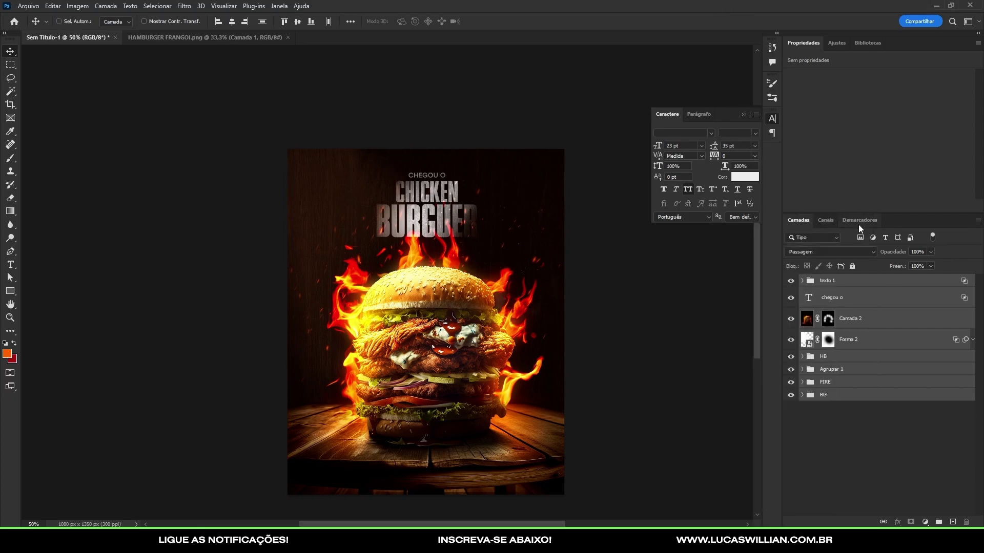
Duplicate them into one smart object, texto 1 copiar, and group the originals as Agrupar 3.
{"action": "key", "text": "ctrl+j"}
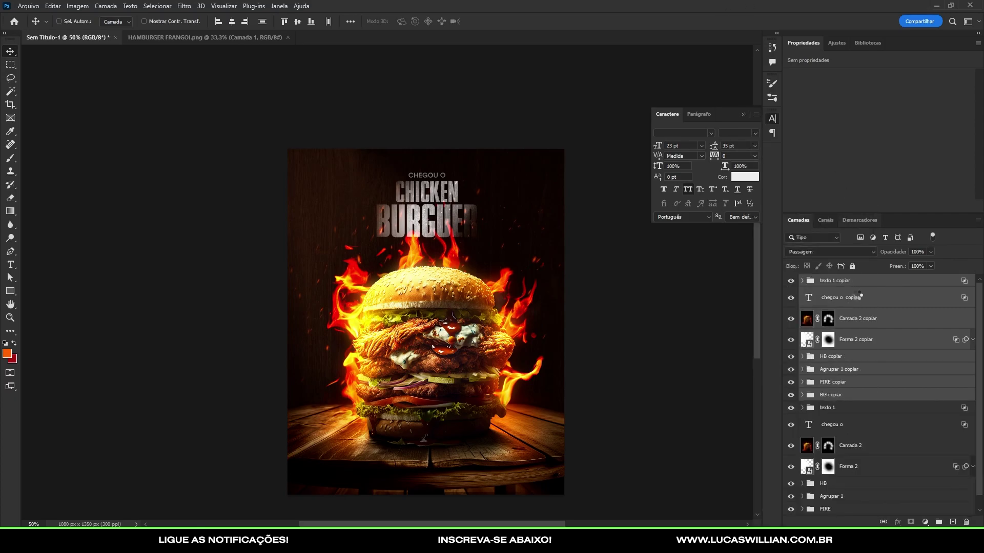
{"action": "right_click", "coordinate": [857, 298]}
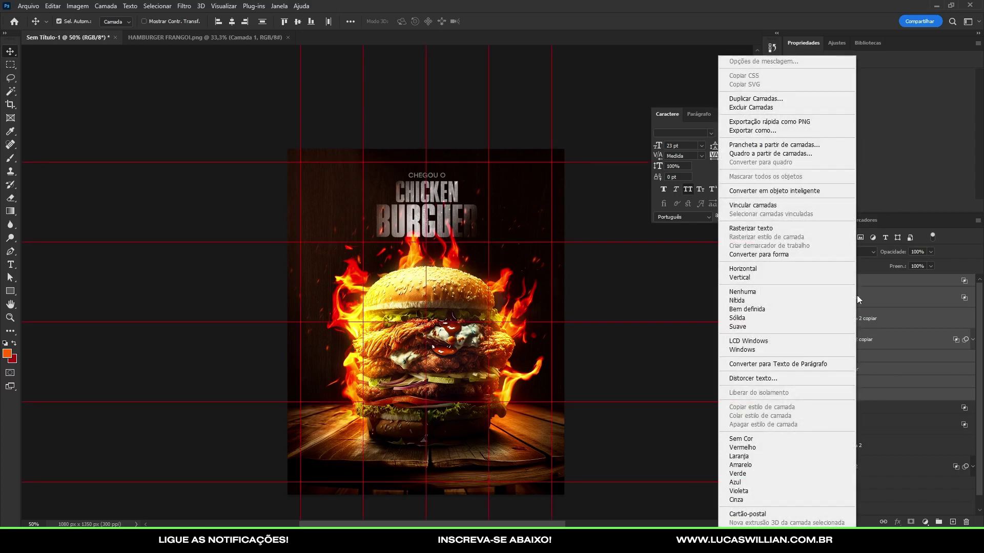
{"action": "left_click", "coordinate": [783, 192]}
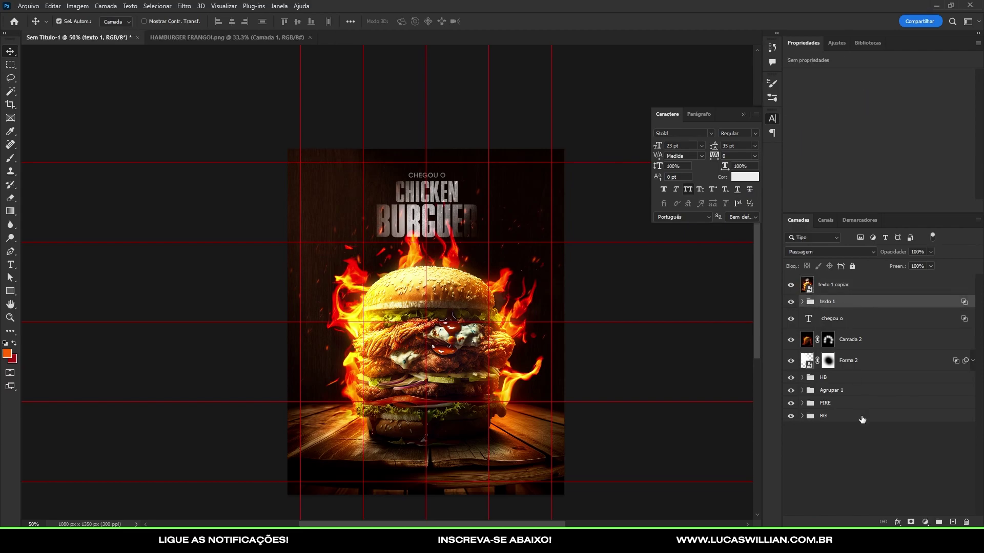
{"action": "key", "text": "ctrl+g"}
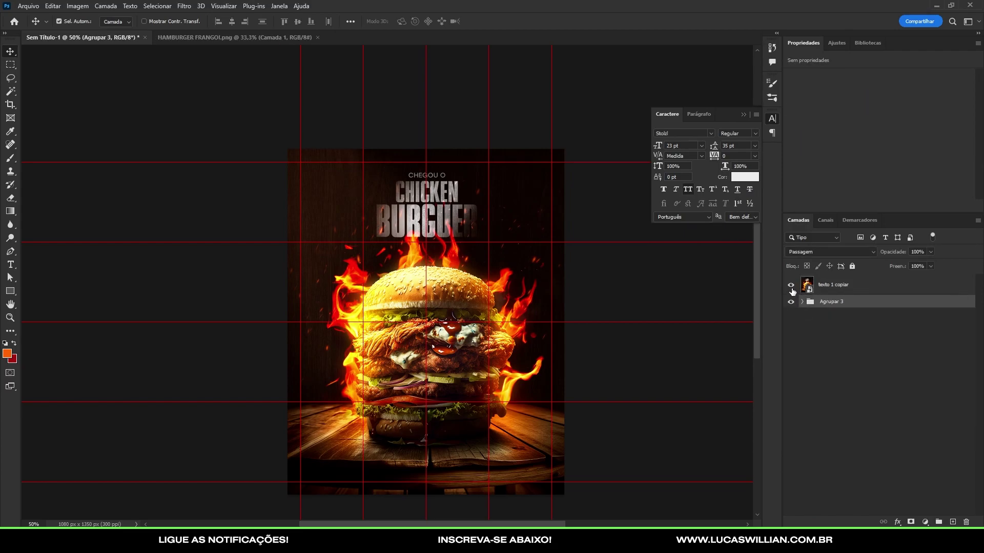
{"action": "left_click", "coordinate": [792, 285]}
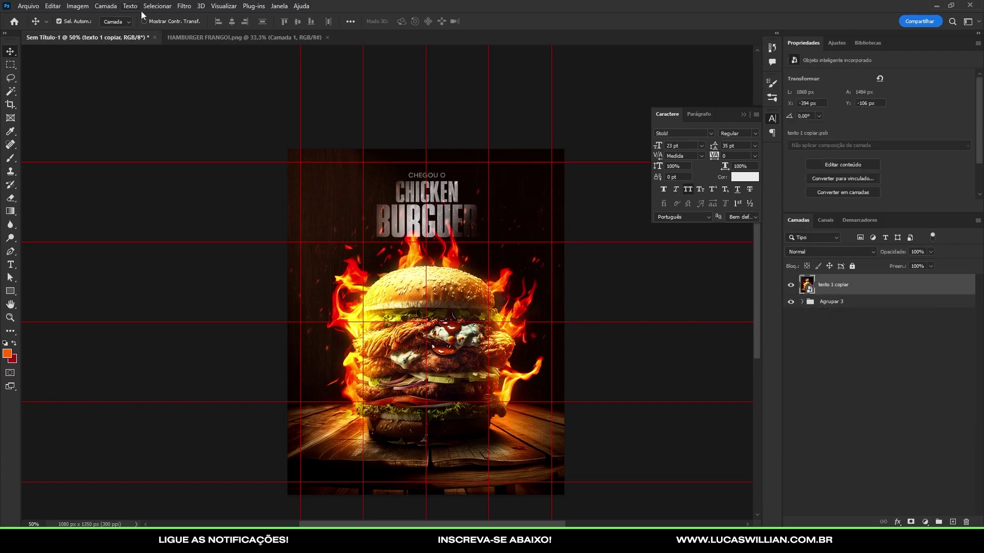
{"action": "left_click", "coordinate": [184, 6]}
Apply a Camera Raw filter: Temperatura -8, Exposição +0.20, Claridade +13, Vibração +15.
{"action": "left_click", "coordinate": [214, 82]}
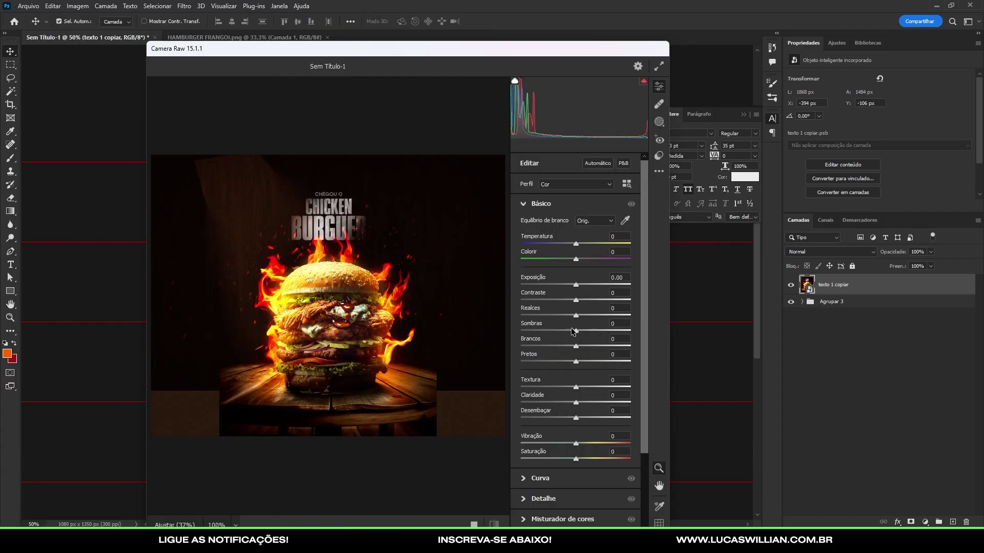
{"action": "mouse_move", "coordinate": [542, 62]}
{"action": "left_mouse_down"}
{"action": "mouse_move", "coordinate": [119, 81]}
{"action": "mouse_move", "coordinate": [486, 43]}
{"action": "left_mouse_up"}
{"action": "left_click_drag", "start_coordinate": [519, 233], "coordinate": [514, 233]}
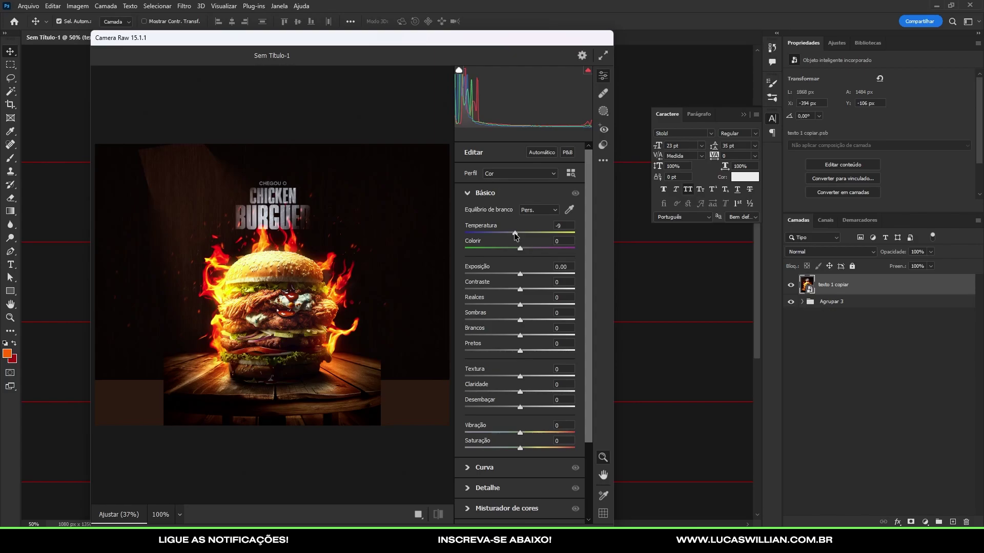
{"action": "left_click_drag", "start_coordinate": [520, 274], "coordinate": [518, 307]}
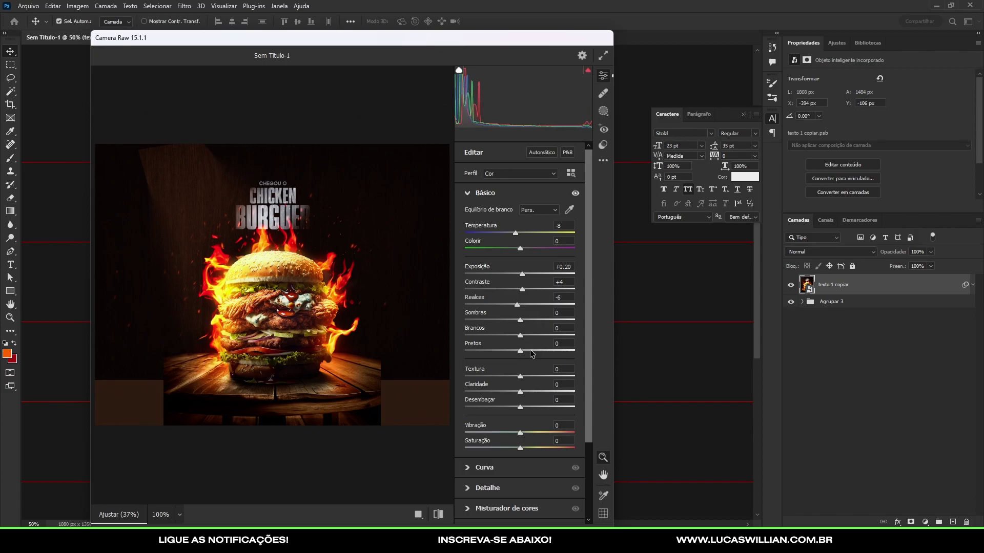
{"action": "left_click_drag", "start_coordinate": [520, 392], "coordinate": [522, 377]}
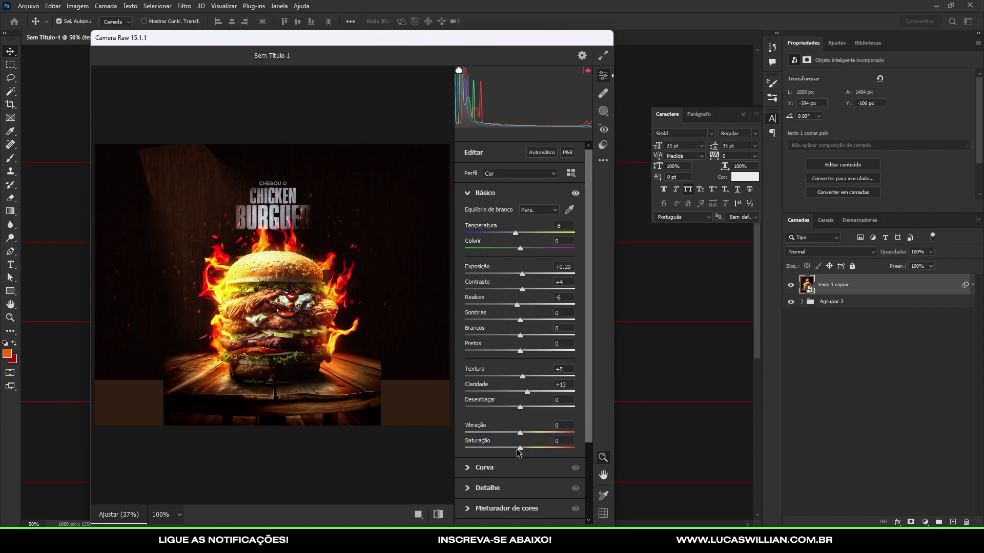
{"action": "left_click_drag", "start_coordinate": [519, 449], "coordinate": [526, 432]}
{"action": "left_click", "coordinate": [358, 311]}
{"action": "left_click", "coordinate": [349, 313]}
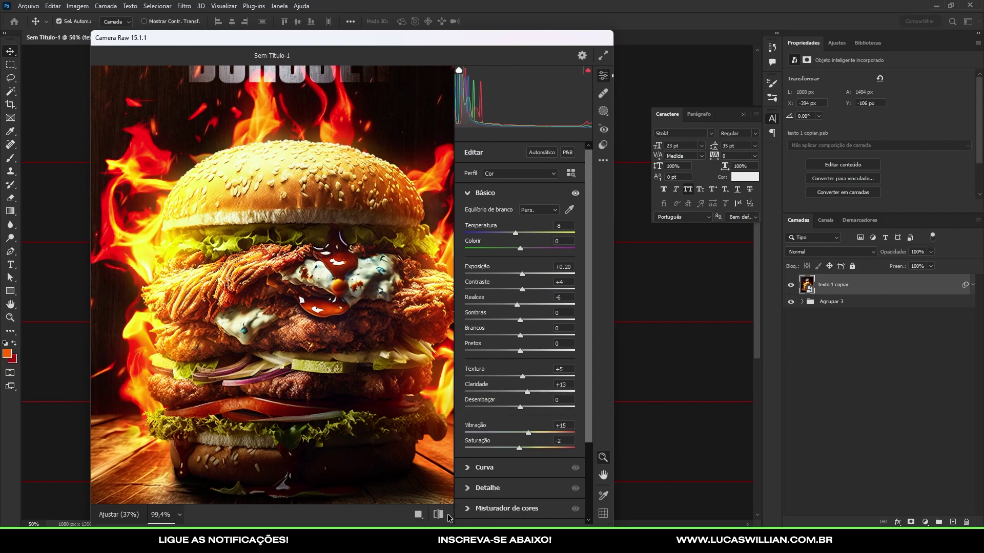
{"action": "left_click_drag", "start_coordinate": [527, 45], "coordinate": [503, 33]}
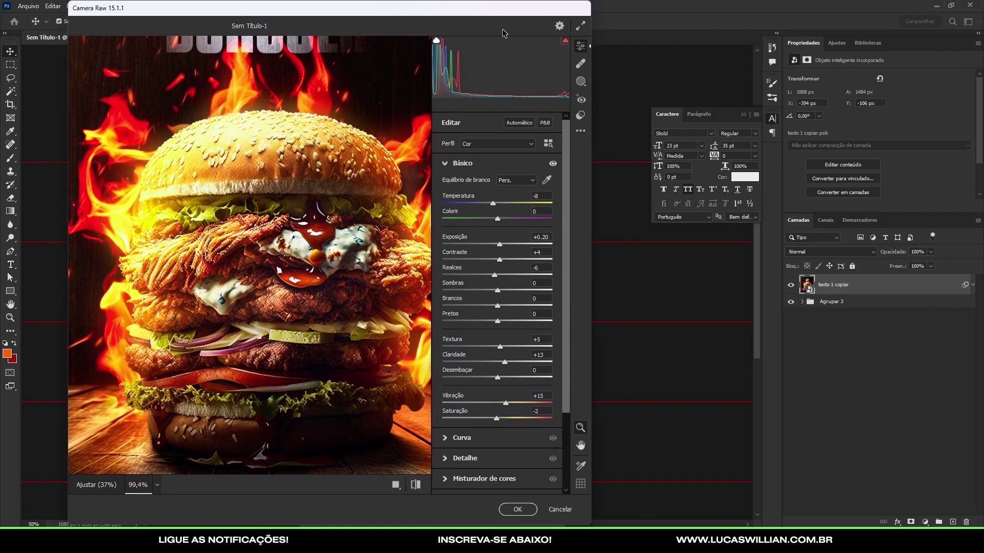
{"action": "left_click", "coordinate": [518, 509]}
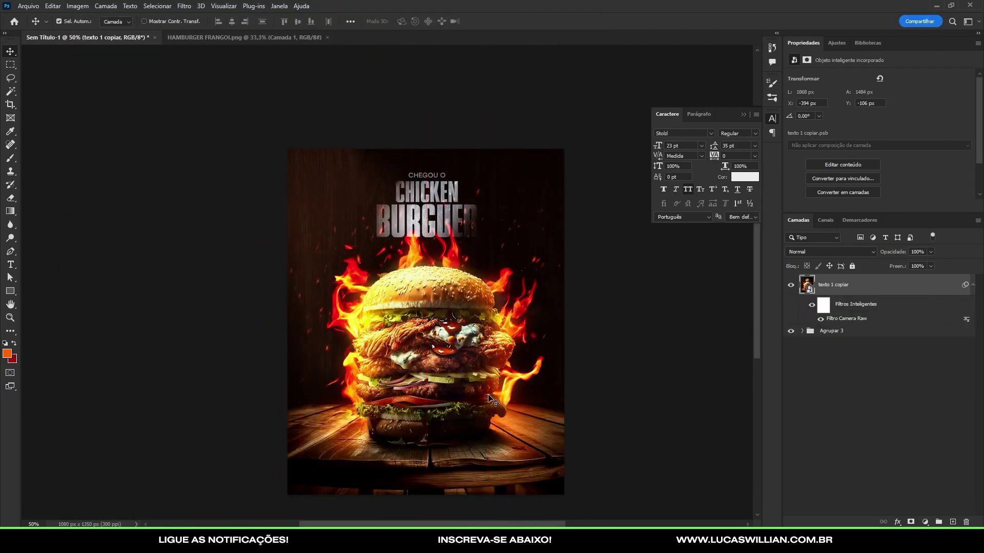
{"action": "scroll", "coordinate": [481, 389], "scroll_direction": "up", "scroll_amount": 3}
{"action": "scroll", "coordinate": [451, 348], "scroll_direction": "down", "scroll_amount": 2}
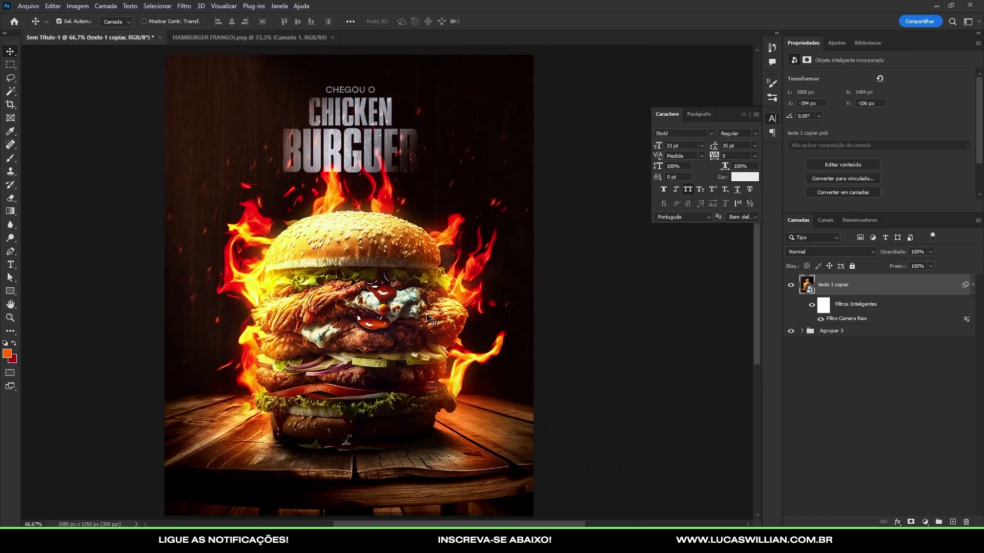
{"action": "scroll", "coordinate": [427, 317], "scroll_direction": "down", "scroll_amount": 1}
{"action": "scroll", "coordinate": [297, 284], "scroll_direction": "up", "scroll_amount": 1}
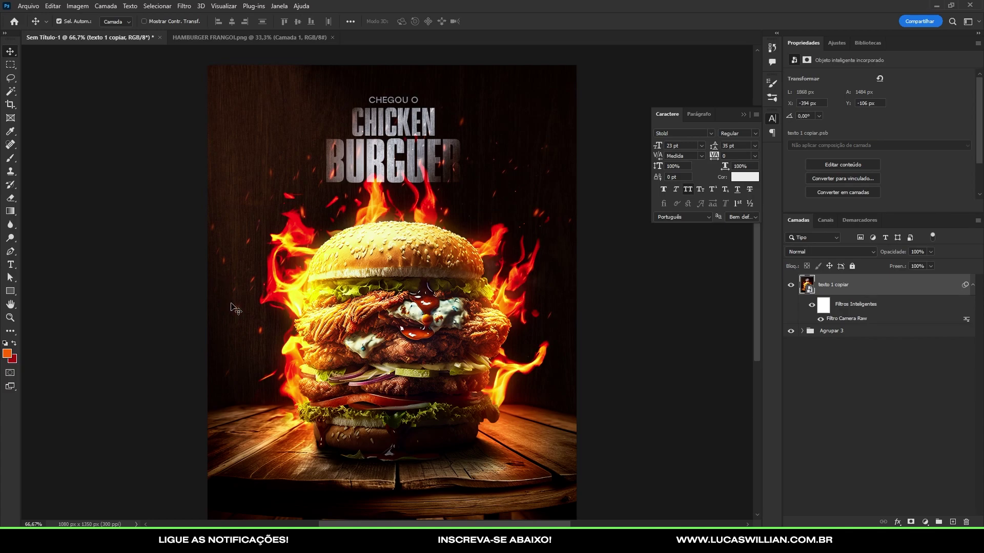
{"action": "scroll", "coordinate": [441, 284], "scroll_direction": "down", "scroll_amount": 1}
{"action": "scroll", "coordinate": [488, 287], "scroll_direction": "up", "scroll_amount": 1}
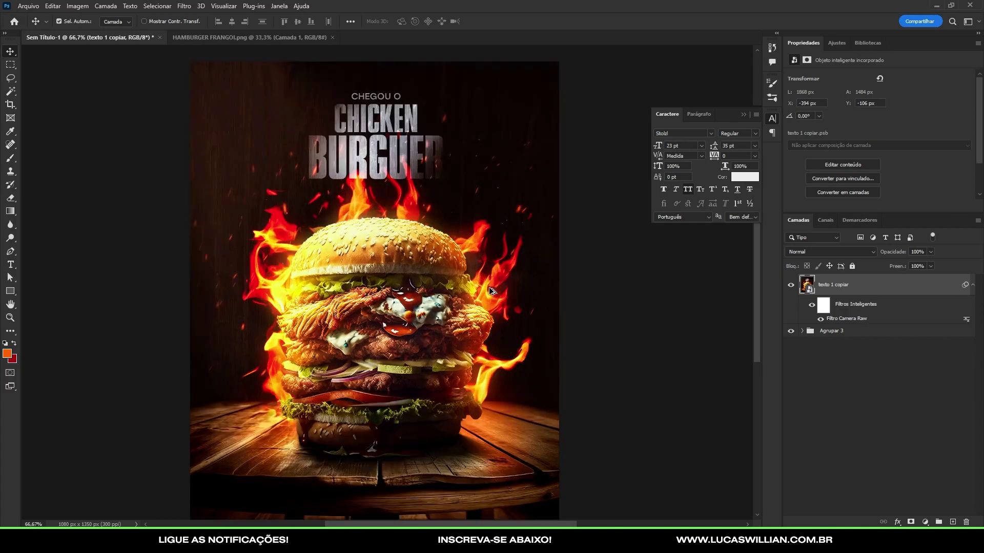
{"action": "scroll", "coordinate": [458, 291], "scroll_direction": "down", "scroll_amount": 1}
{"action": "scroll", "coordinate": [468, 306], "scroll_direction": "up", "scroll_amount": 1}
{"action": "scroll", "coordinate": [467, 307], "scroll_direction": "down", "scroll_amount": 1}
{"action": "scroll", "coordinate": [415, 285], "scroll_direction": "up", "scroll_amount": 1}
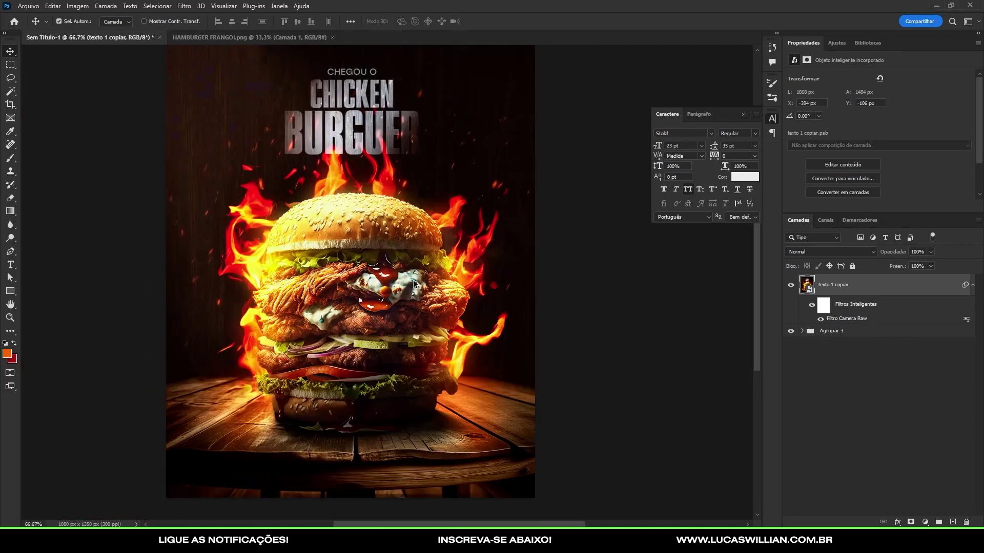
{"action": "scroll", "coordinate": [526, 287], "scroll_direction": "down", "scroll_amount": 1}
{"action": "scroll", "coordinate": [486, 290], "scroll_direction": "up", "scroll_amount": 1}
{"action": "scroll", "coordinate": [456, 271], "scroll_direction": "down", "scroll_amount": 1}
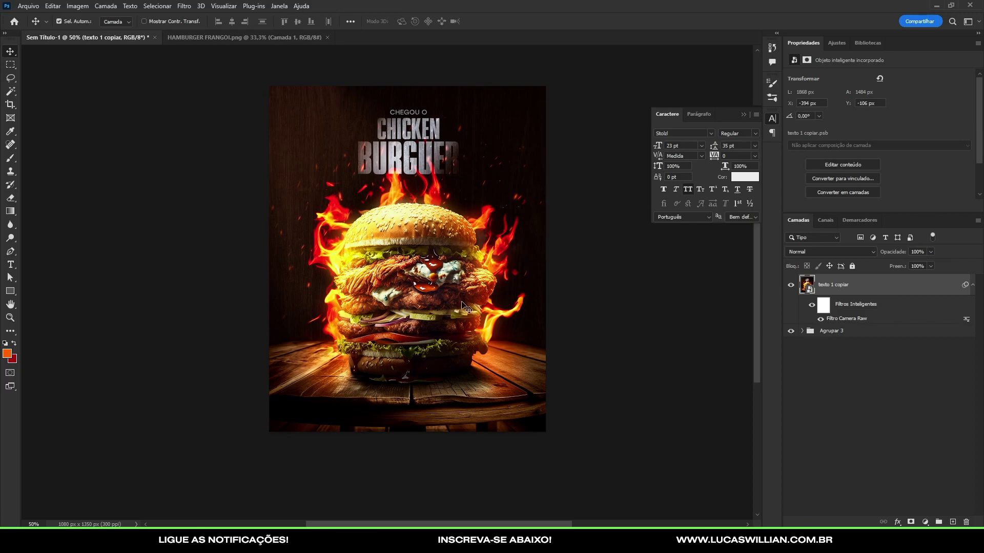
{"action": "scroll", "coordinate": [466, 308], "scroll_direction": "up", "scroll_amount": 1}
{"action": "scroll", "coordinate": [466, 306], "scroll_direction": "down", "scroll_amount": 1}
{"action": "scroll", "coordinate": [463, 298], "scroll_direction": "up", "scroll_amount": 2}
{"action": "scroll", "coordinate": [479, 282], "scroll_direction": "down", "scroll_amount": 2}
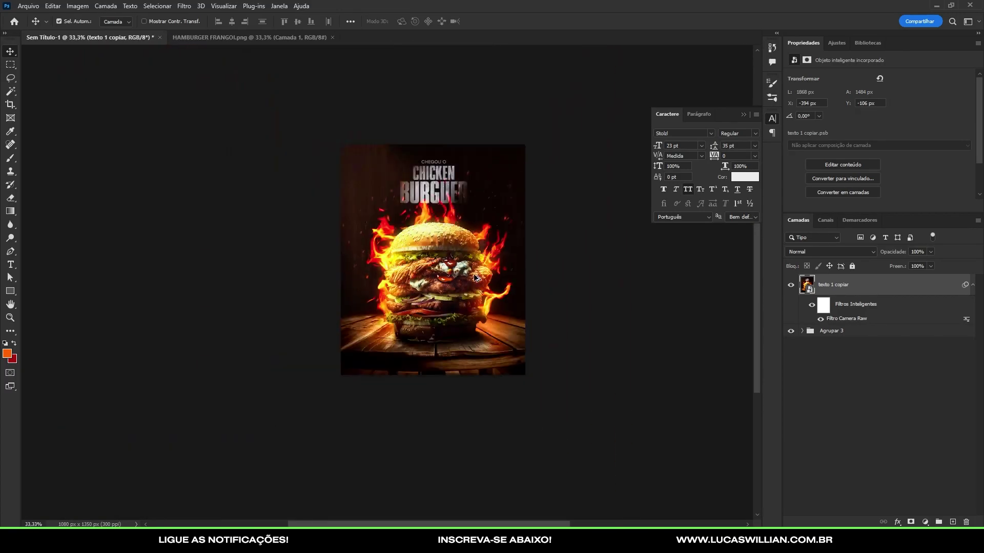
{"action": "scroll", "coordinate": [475, 251], "scroll_direction": "up", "scroll_amount": 1}
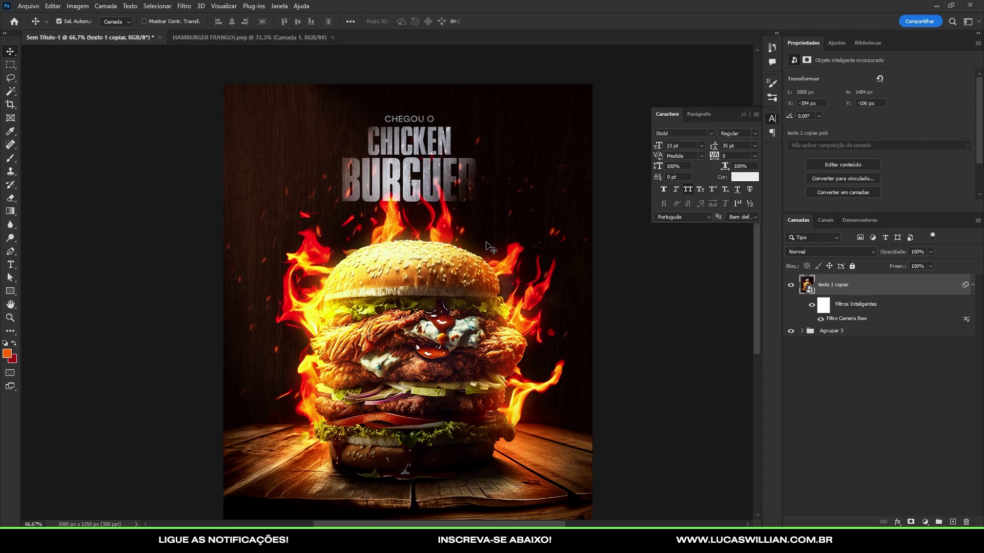
{"action": "scroll", "coordinate": [341, 301], "scroll_direction": "down", "scroll_amount": 1}
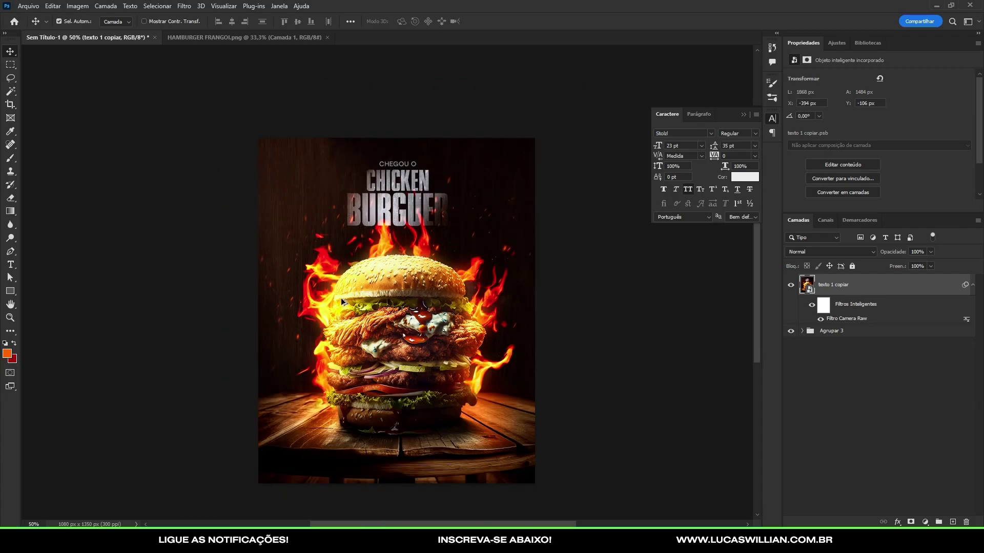
{"action": "scroll", "coordinate": [354, 272], "scroll_direction": "down", "scroll_amount": 1}
{"action": "scroll", "coordinate": [352, 273], "scroll_direction": "up", "scroll_amount": 1}
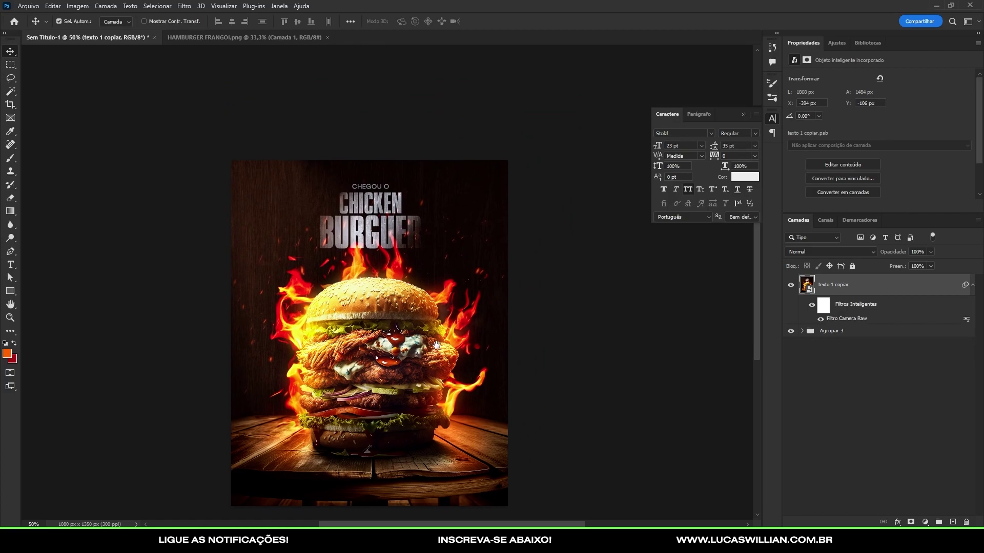
{"action": "scroll", "coordinate": [429, 352], "scroll_direction": "down", "scroll_amount": 1}
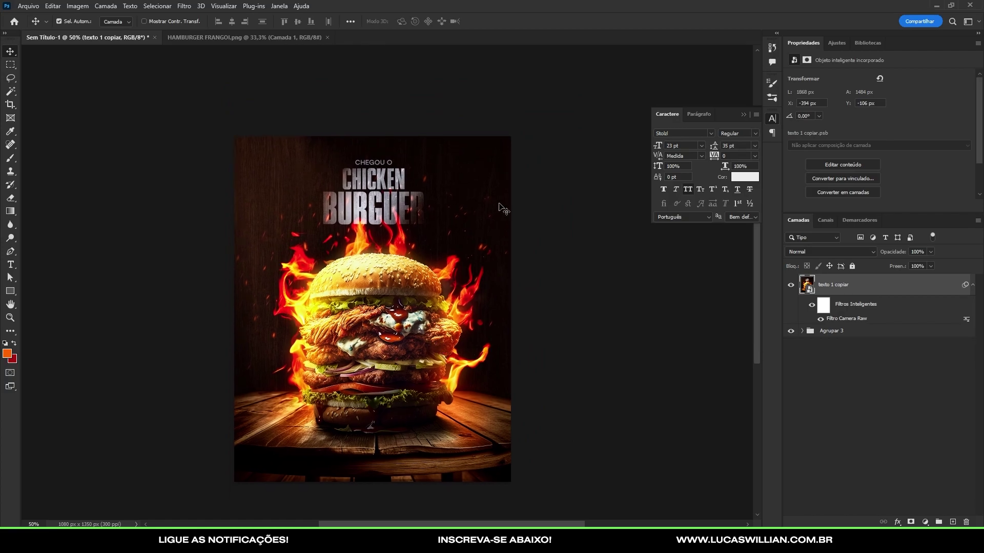